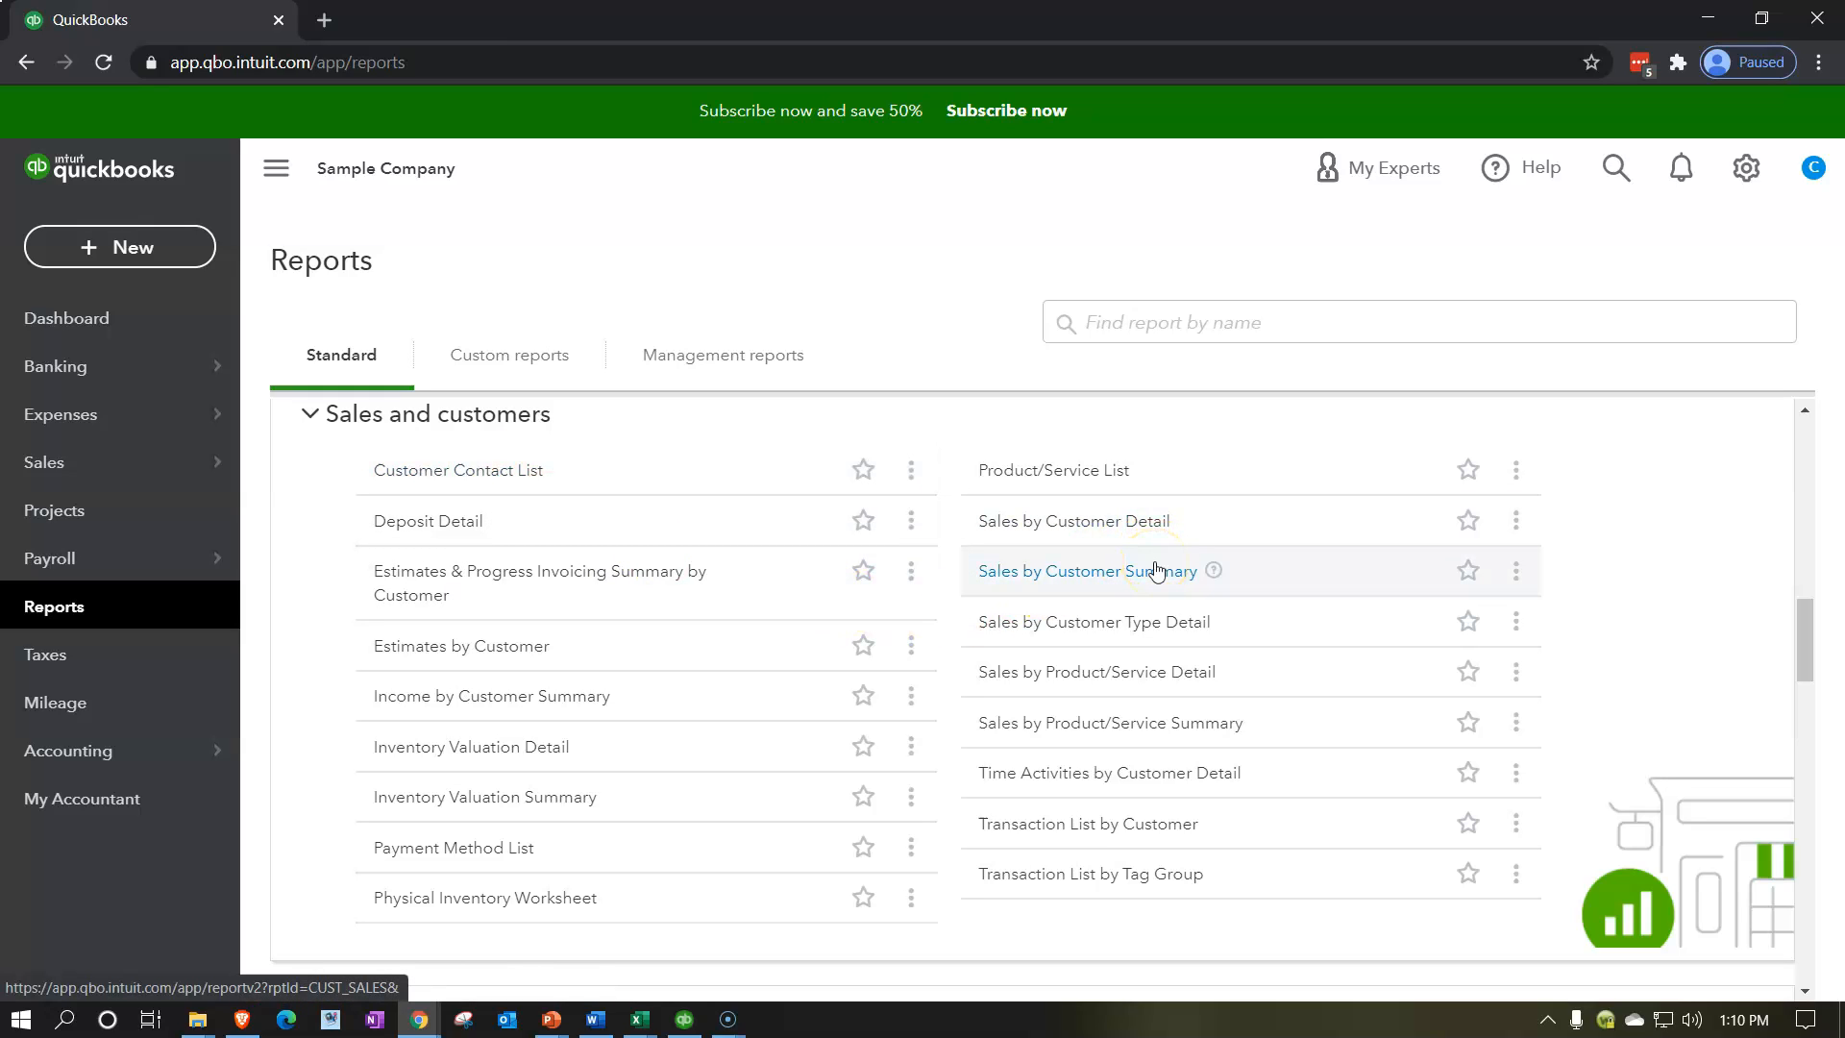
# - Open the Sales by Customer Summary report and run it for 01/01/2020 to 12/31/2020
pyautogui.click(1163, 574)
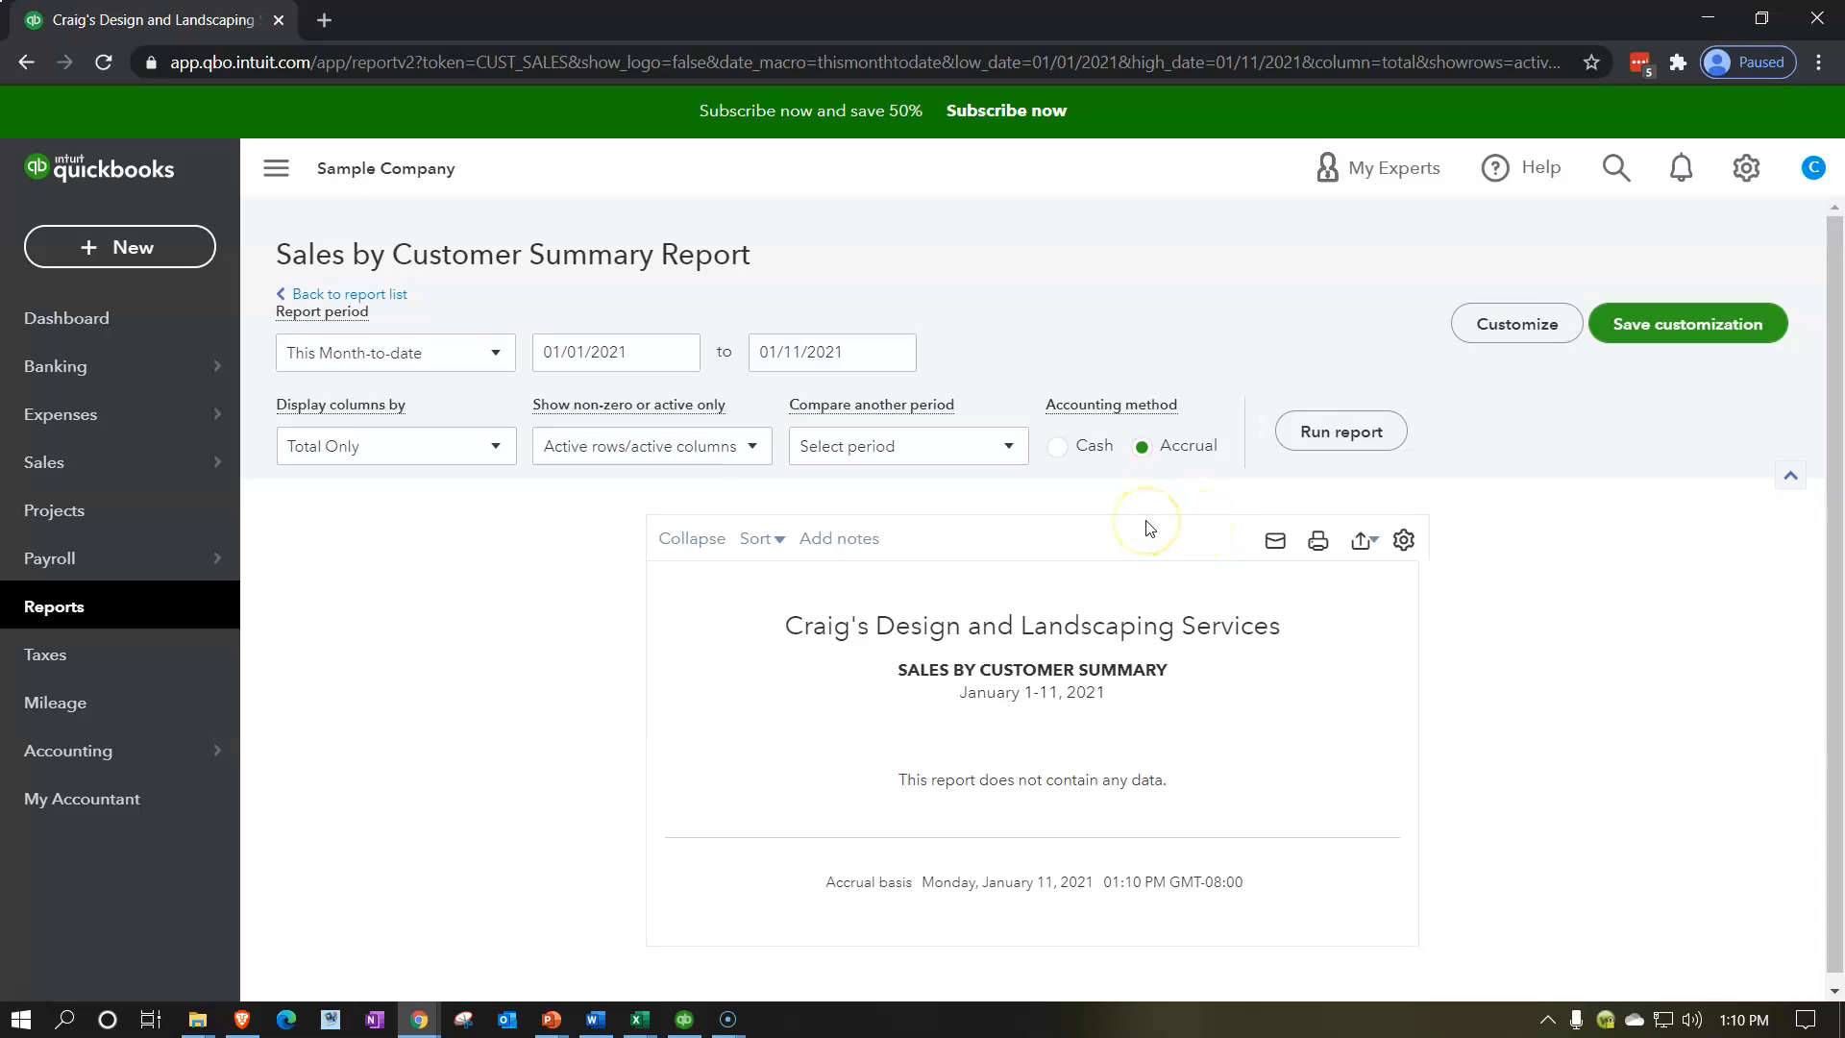
pyautogui.click(651, 353)
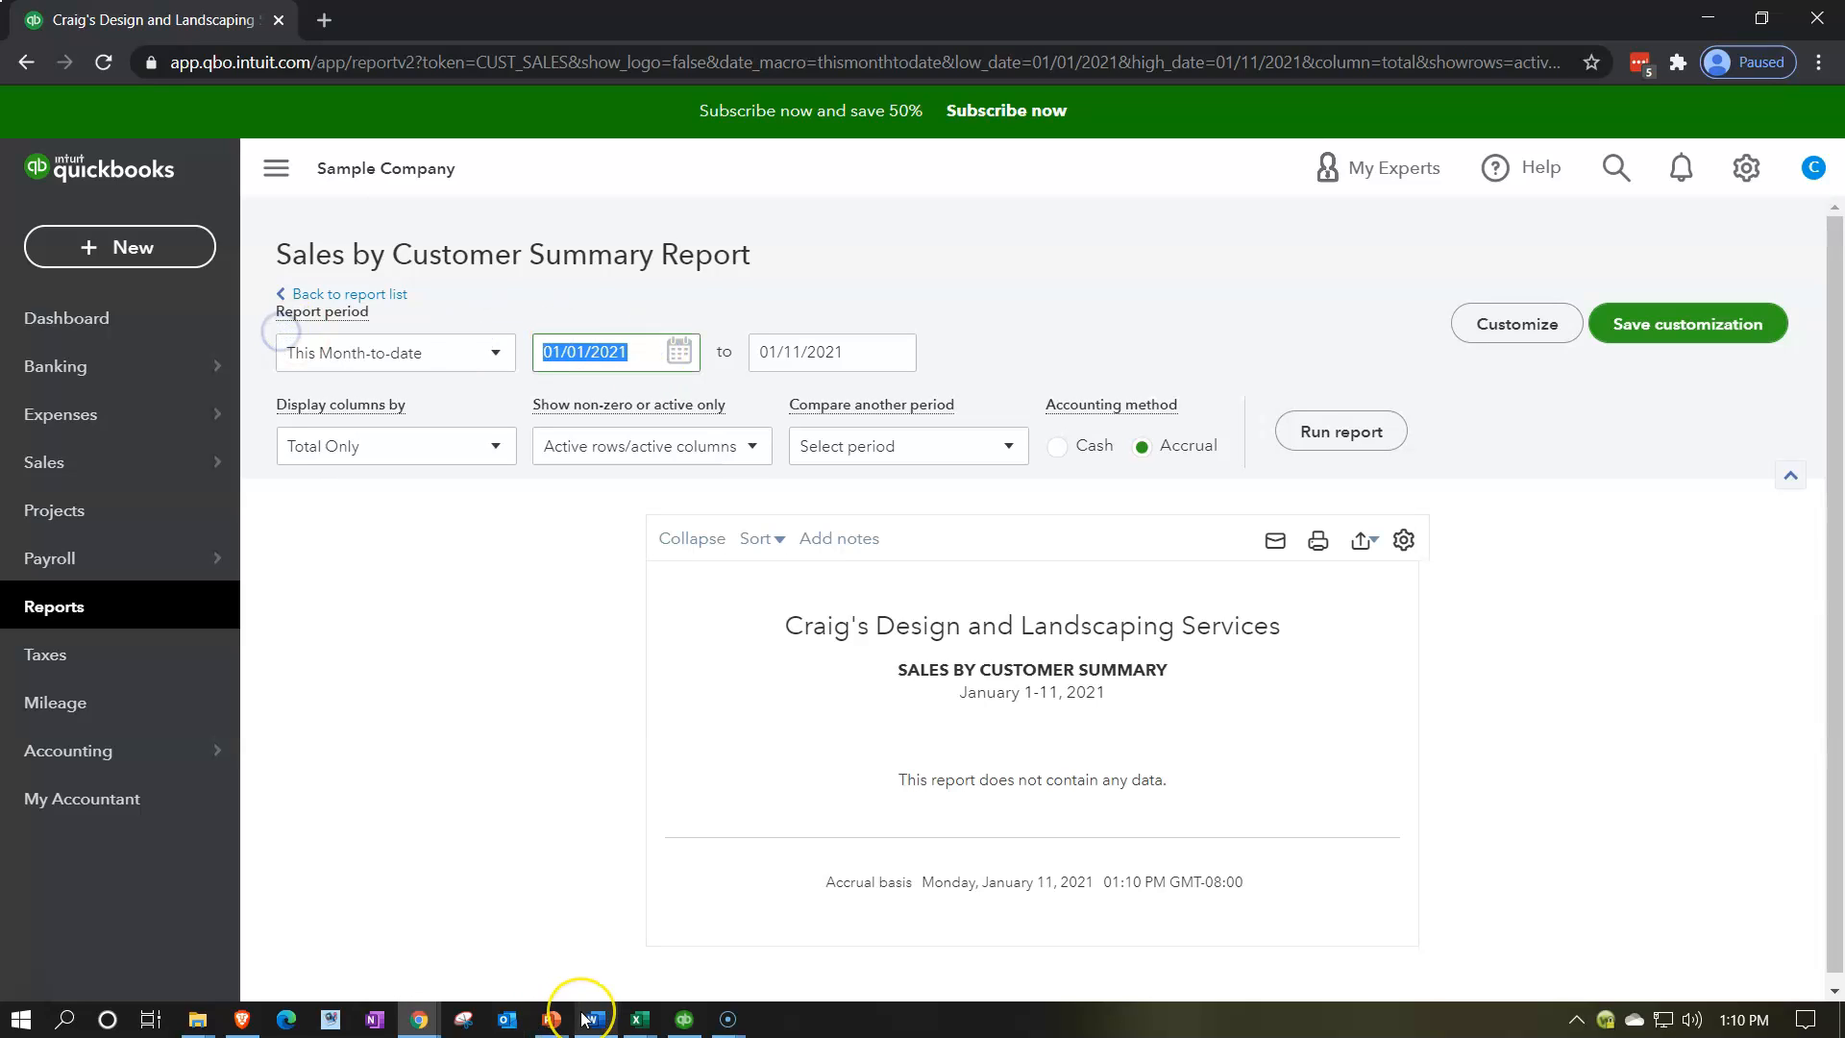
pyautogui.moveTo(583, 1018)
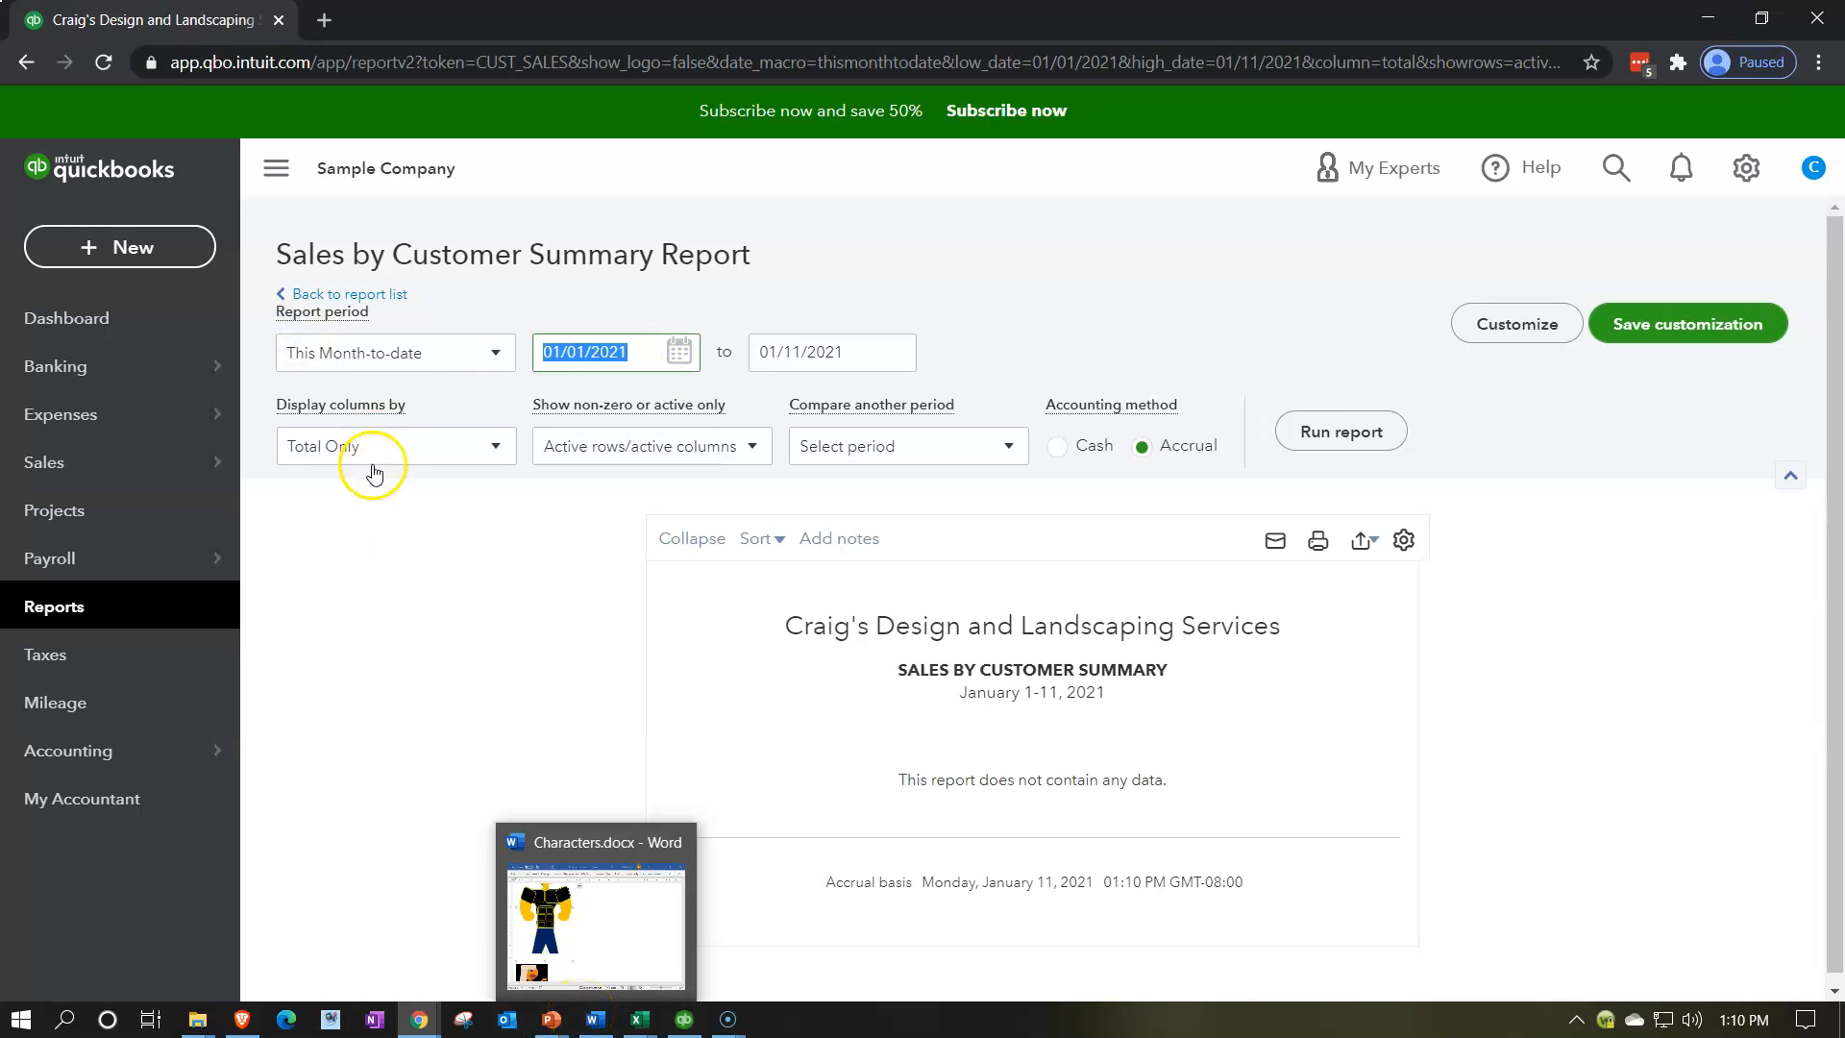
pyautogui.write('01/01/2020')
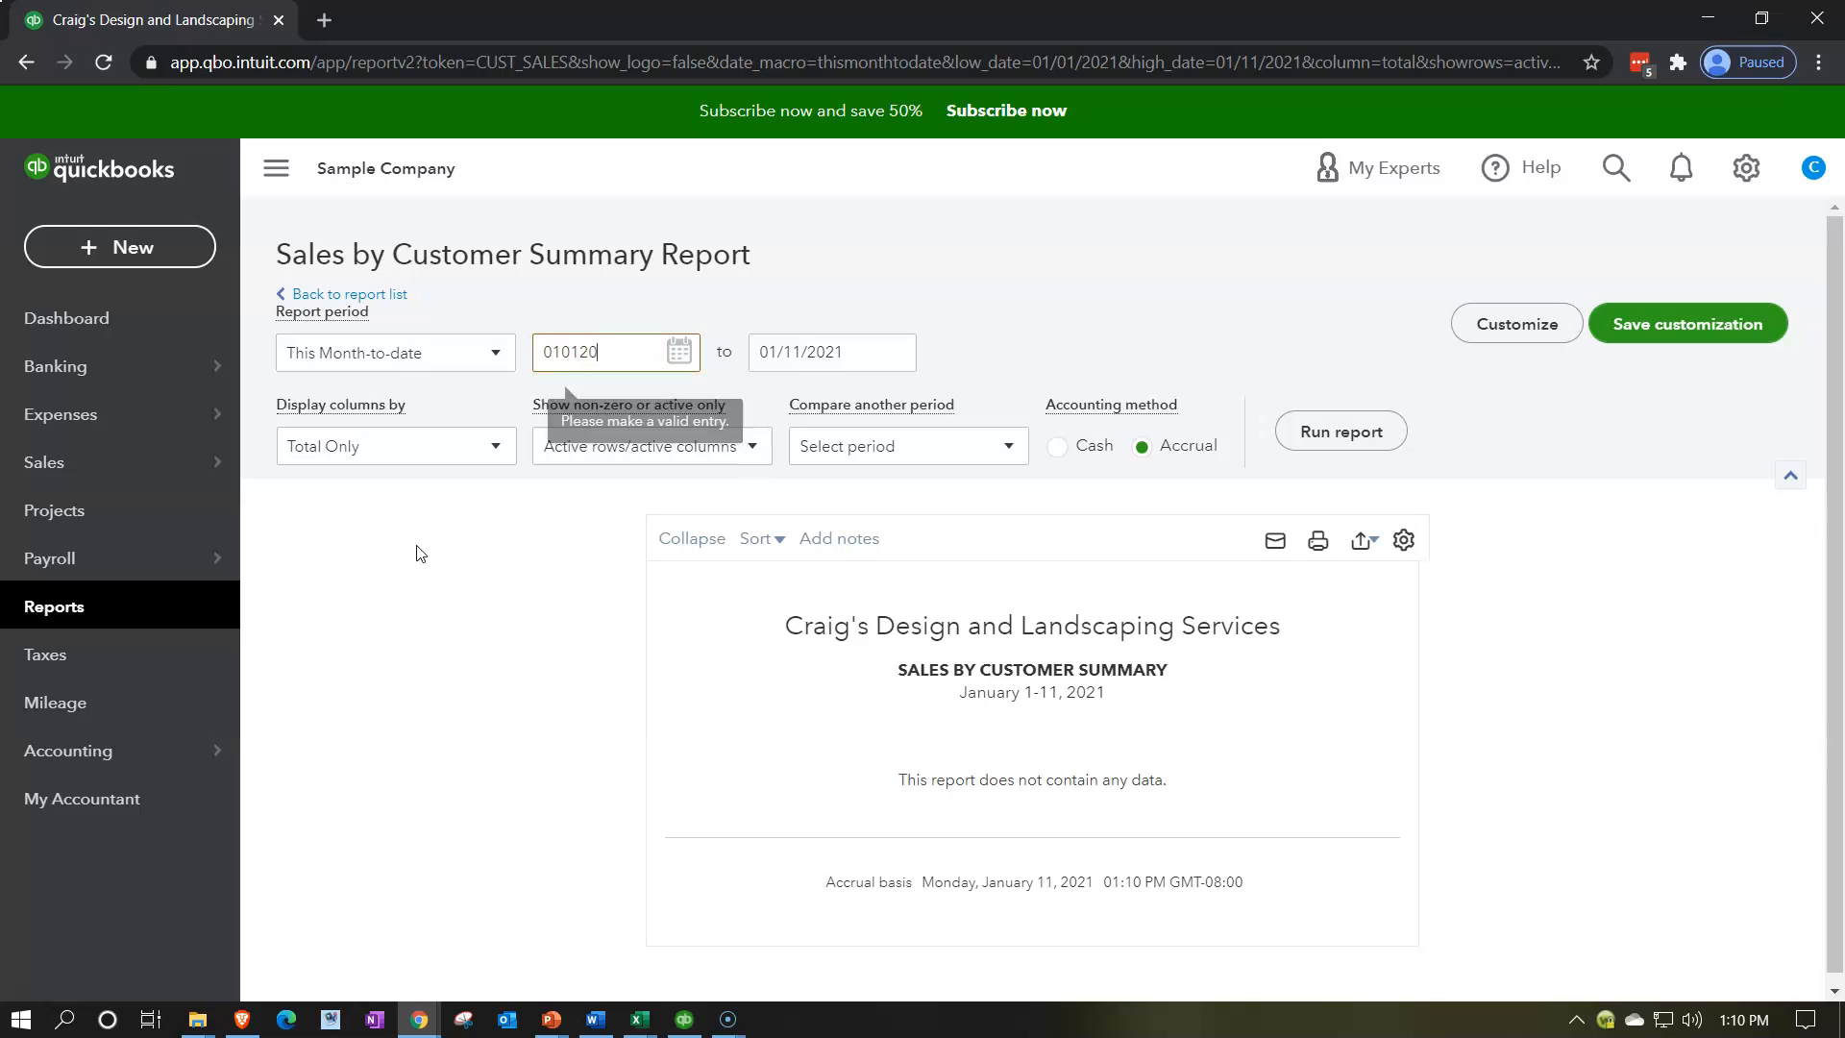
pyautogui.press('Tab')
pyautogui.write('12312020')
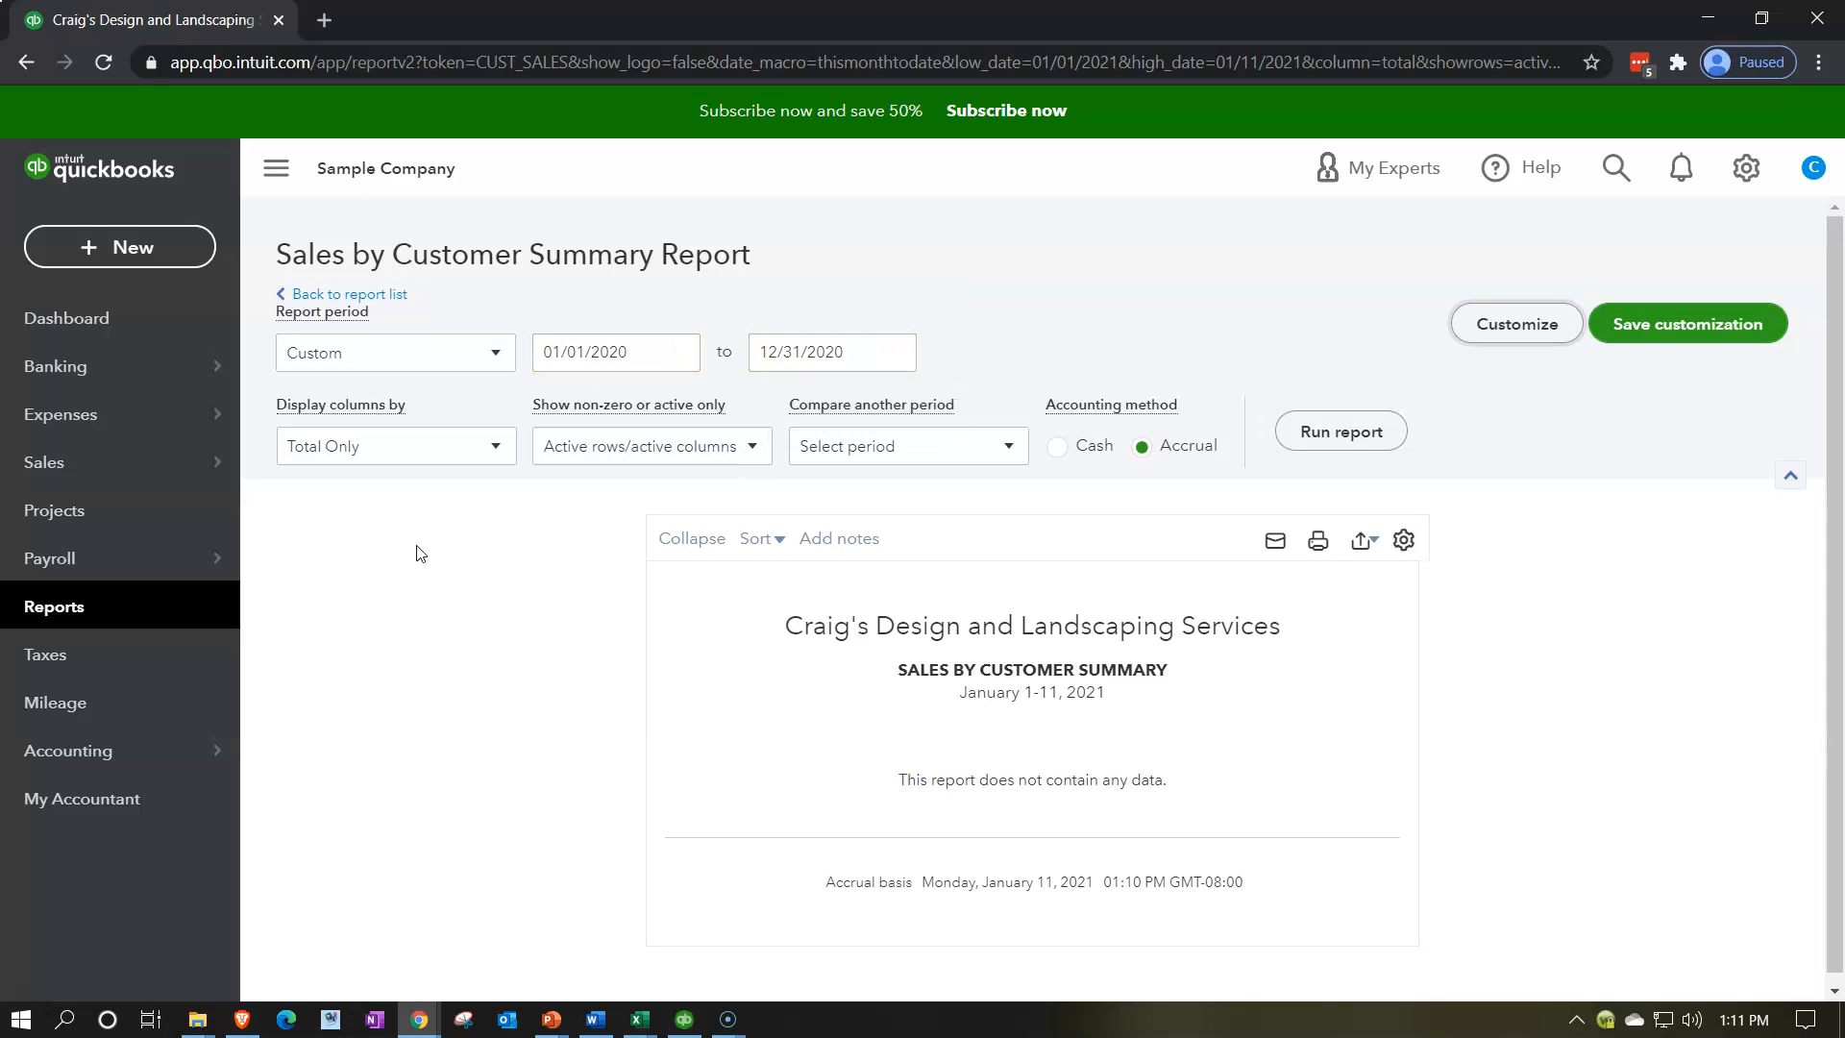
pyautogui.click(1345, 434)
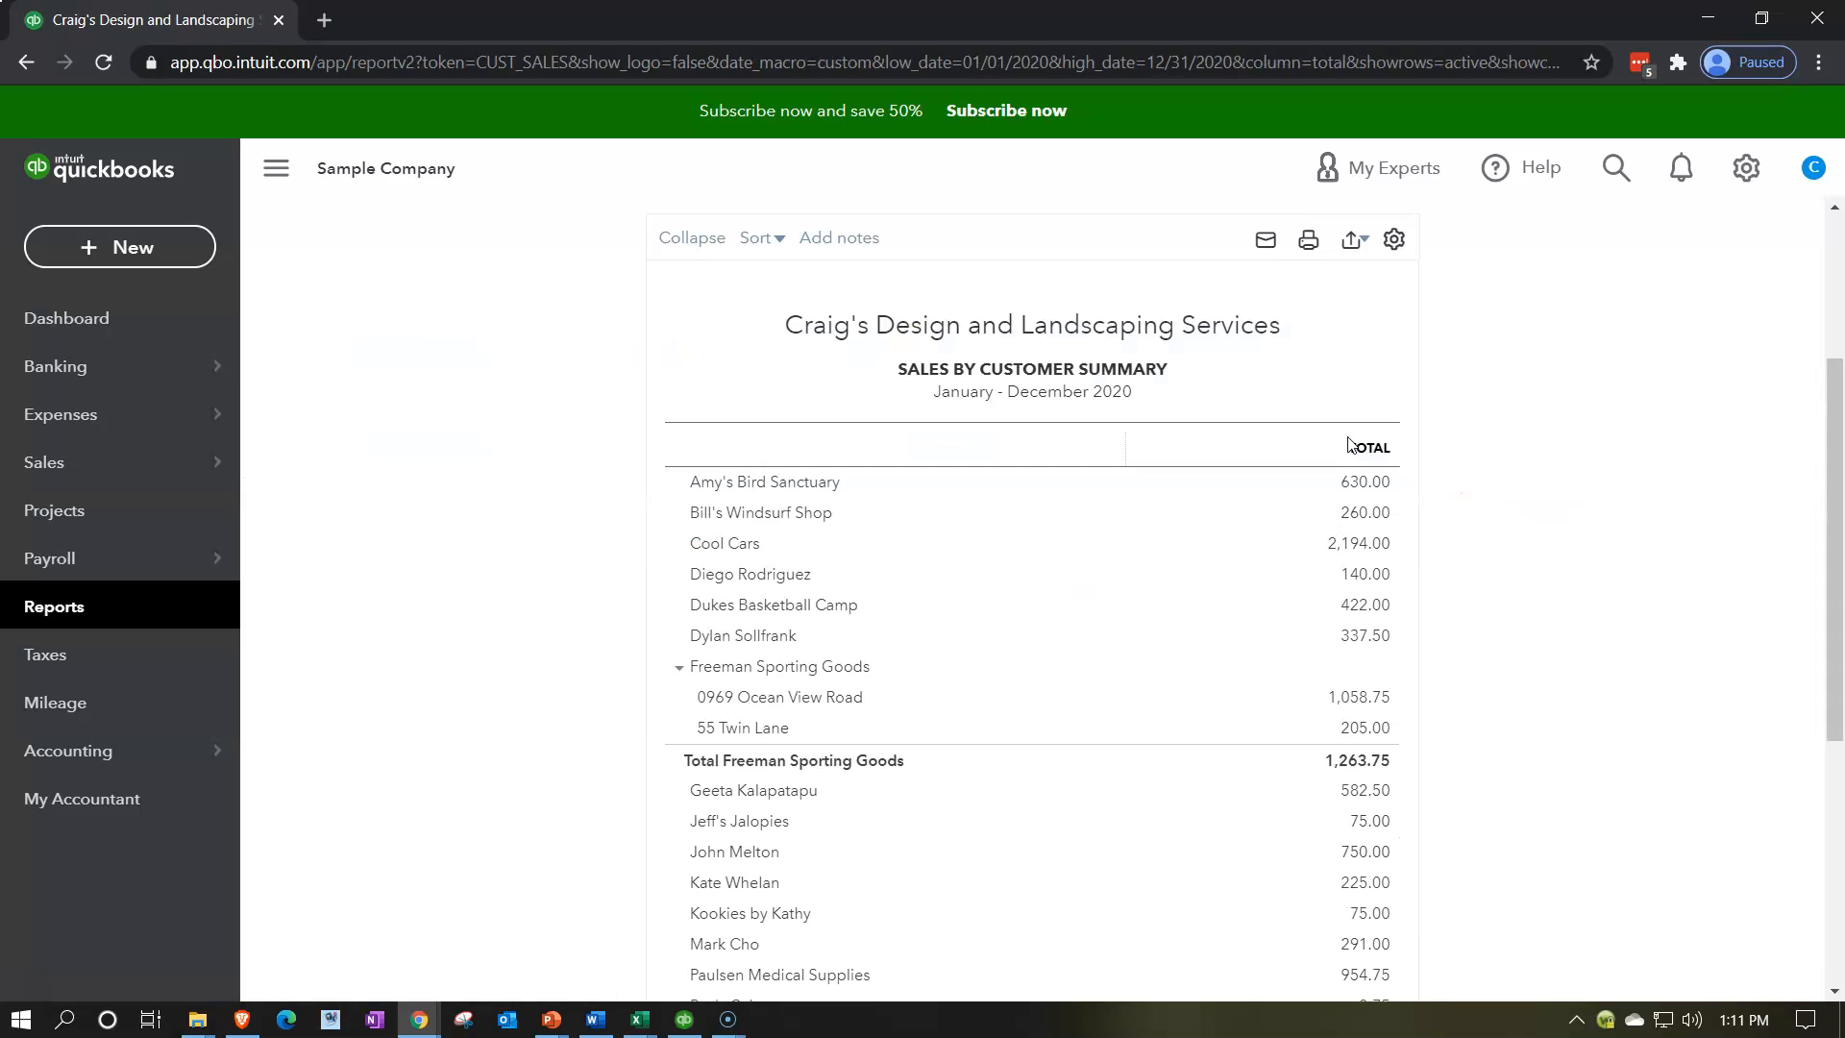
pyautogui.scroll(-5, 1348, 444)
pyautogui.scroll(7, 1239, 605)
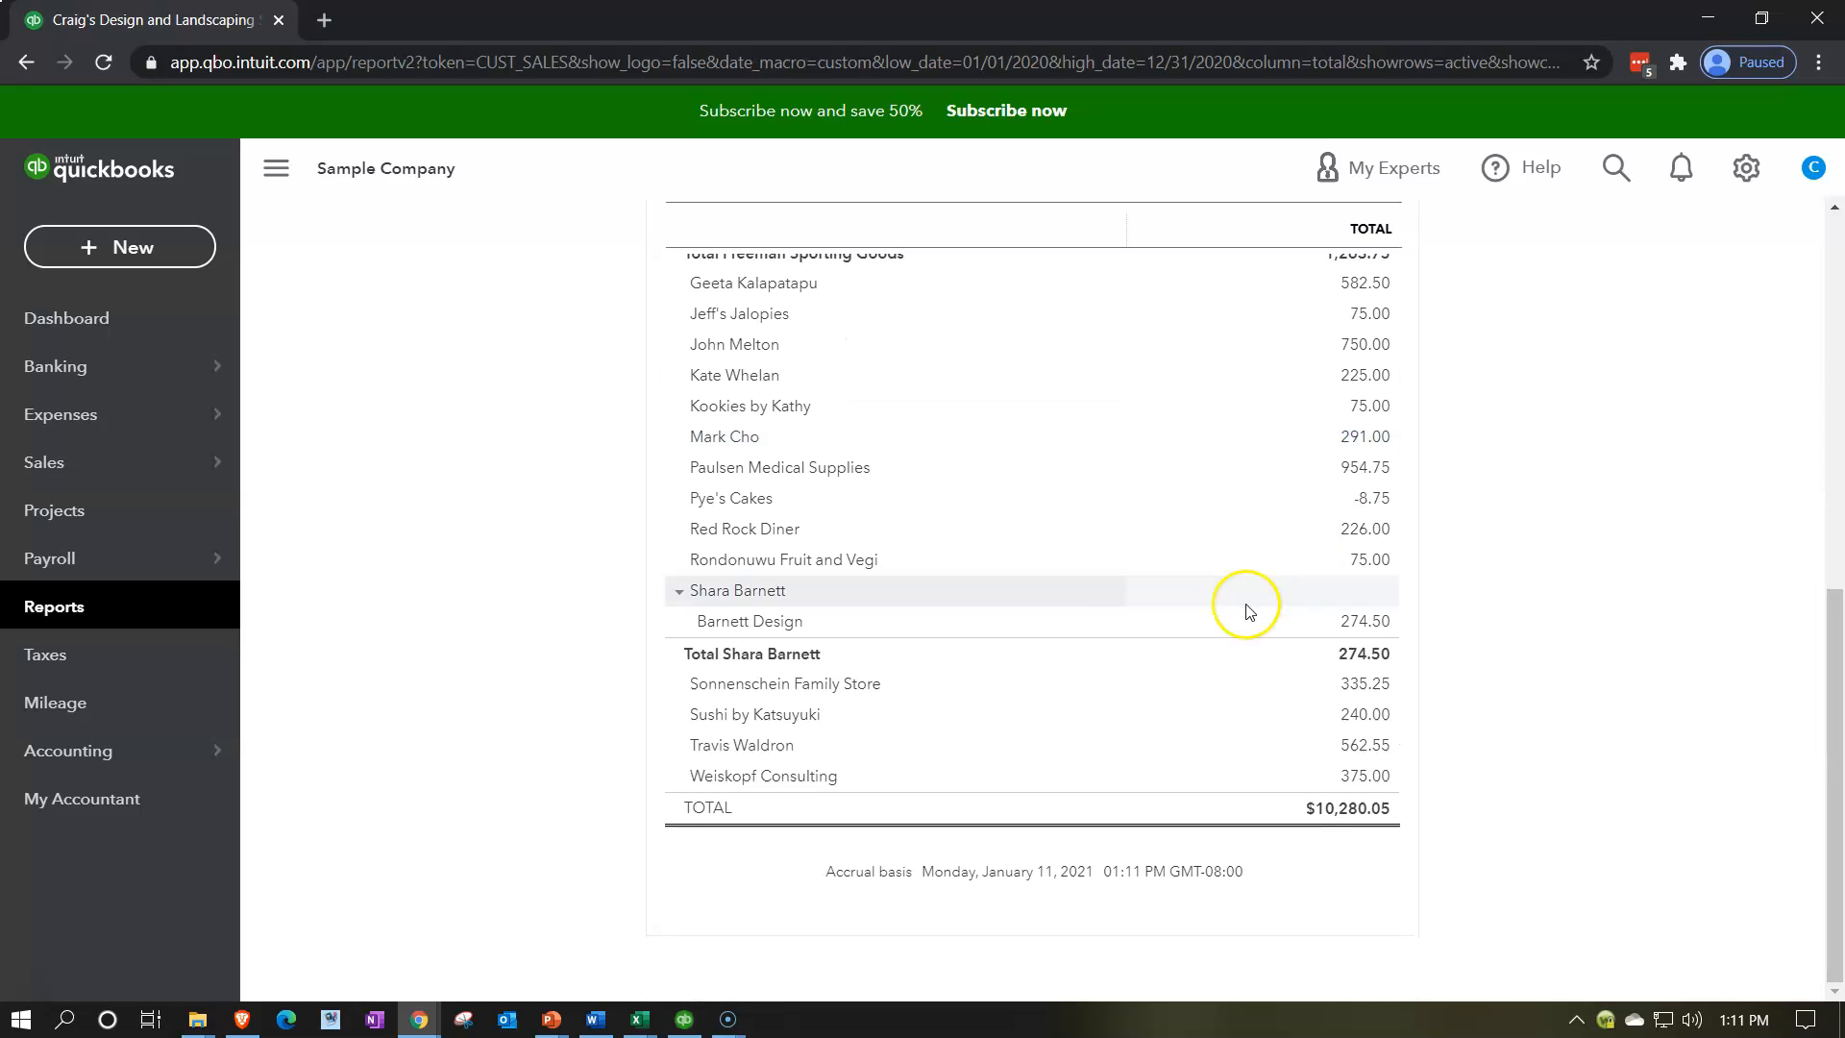
# - Duplicate the report's browser tab twice so three tabs are open
pyautogui.rightClick(194, 26)
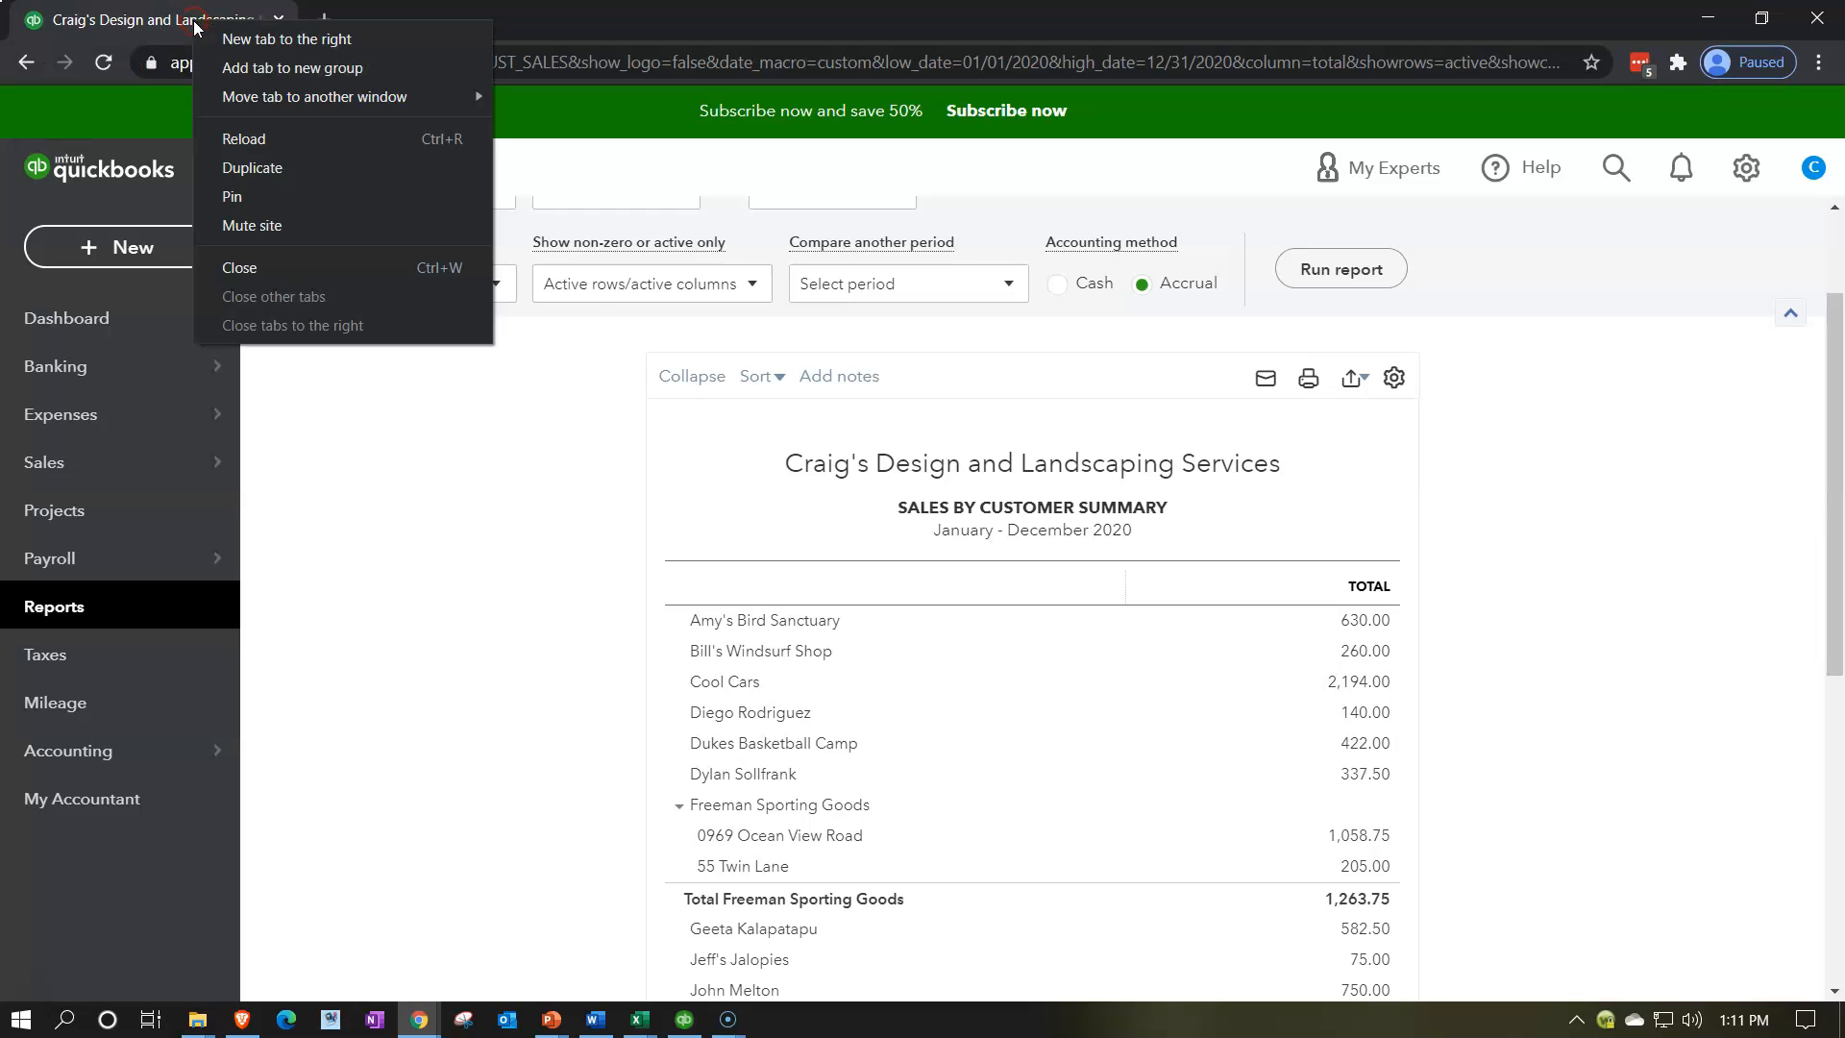
pyautogui.click(244, 142)
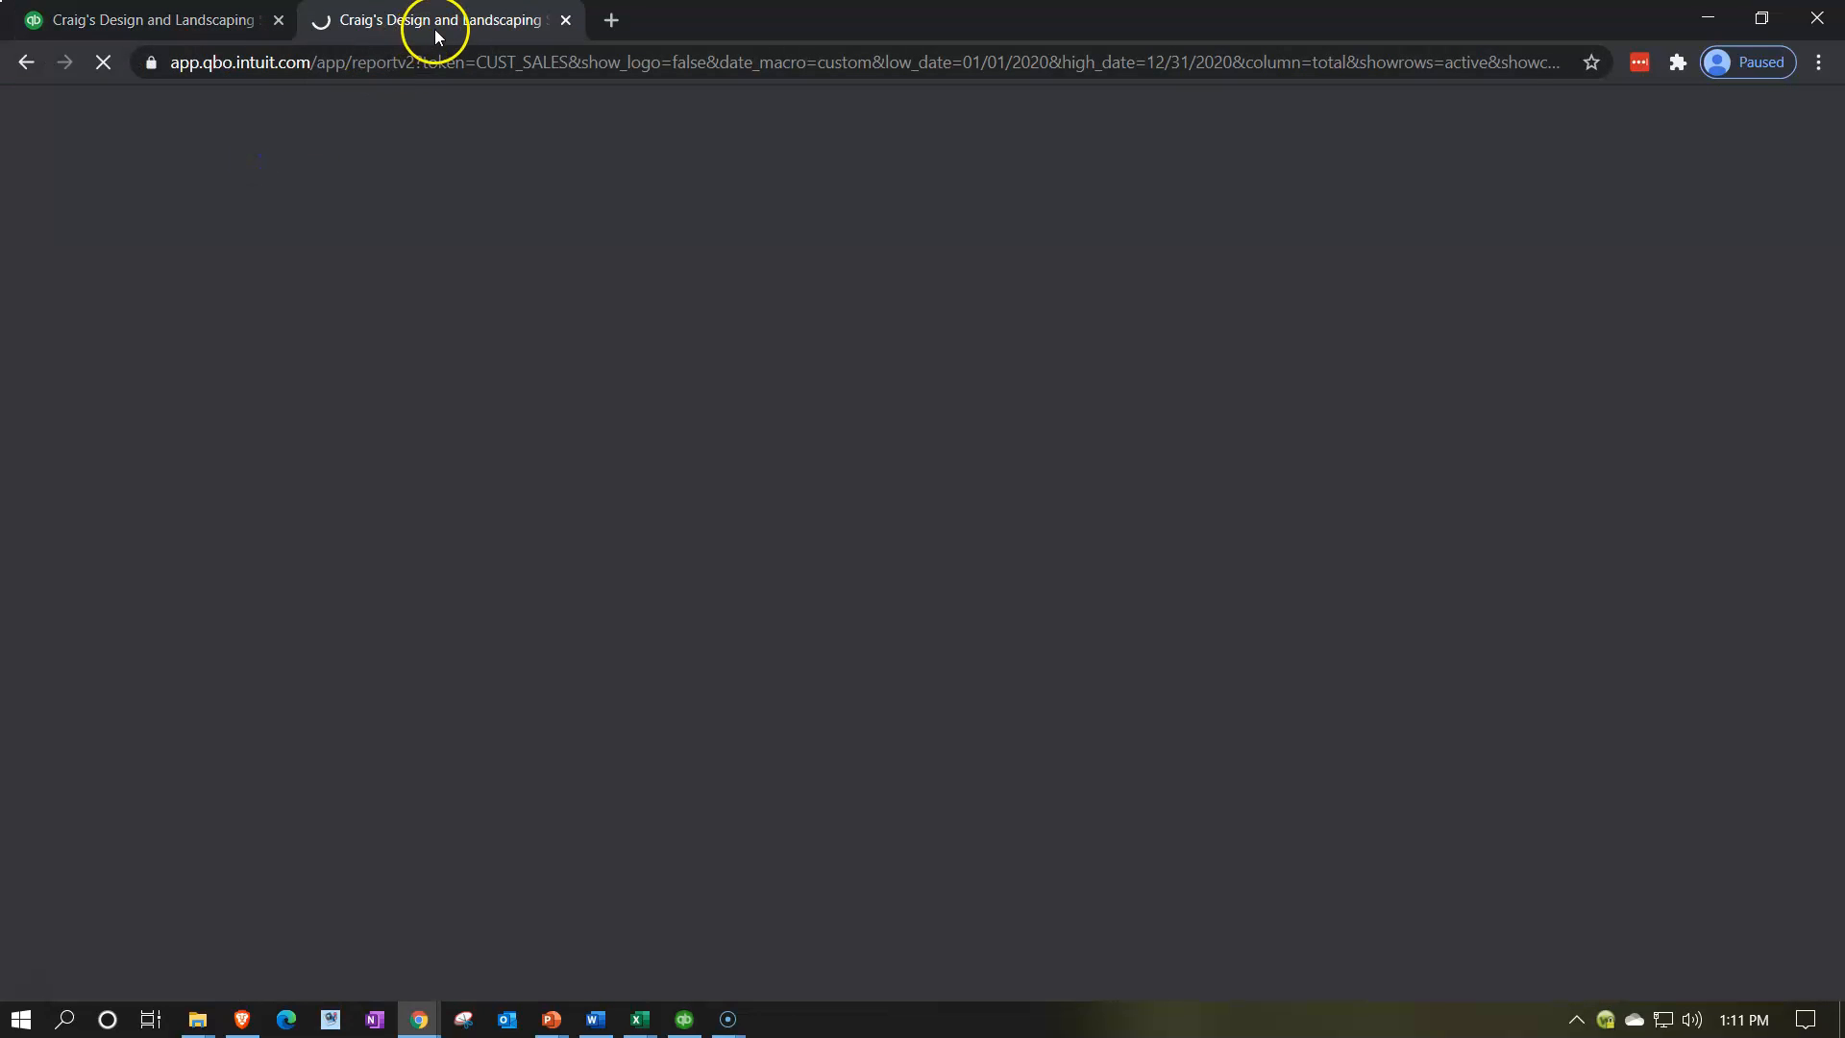
pyautogui.rightClick(450, 27)
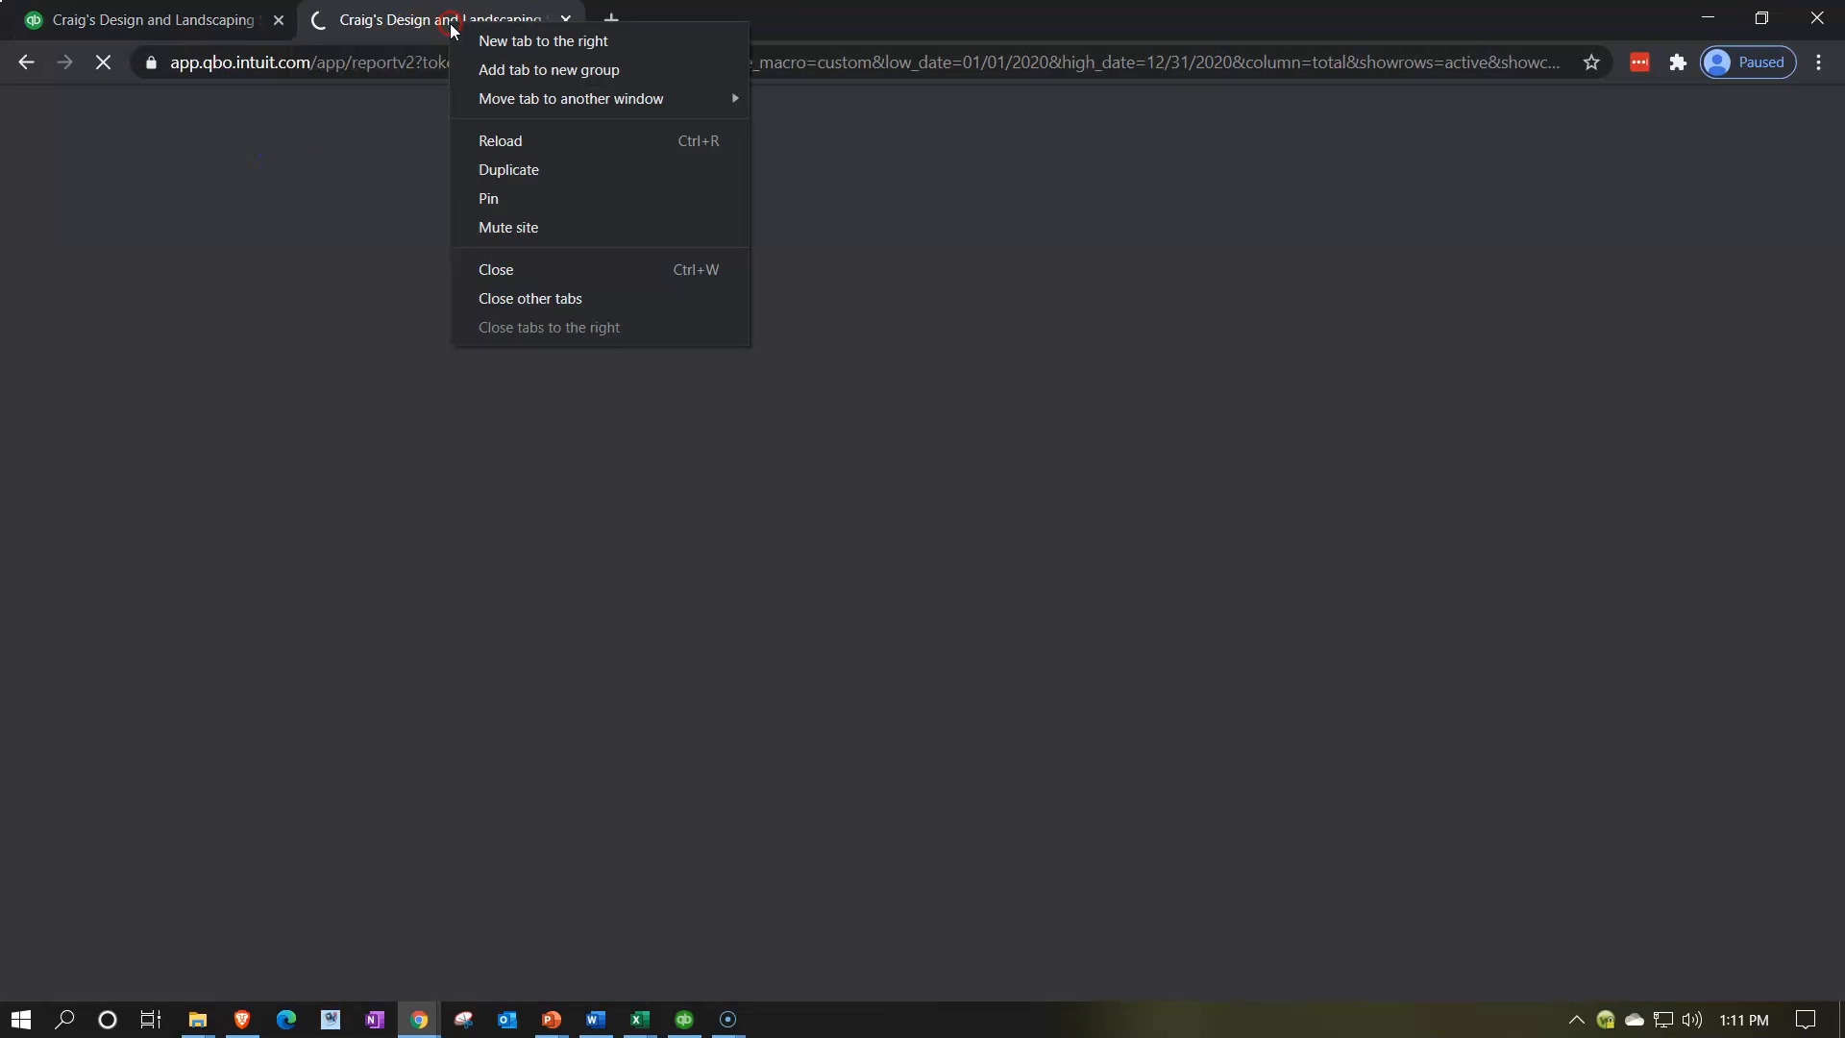
pyautogui.click(498, 167)
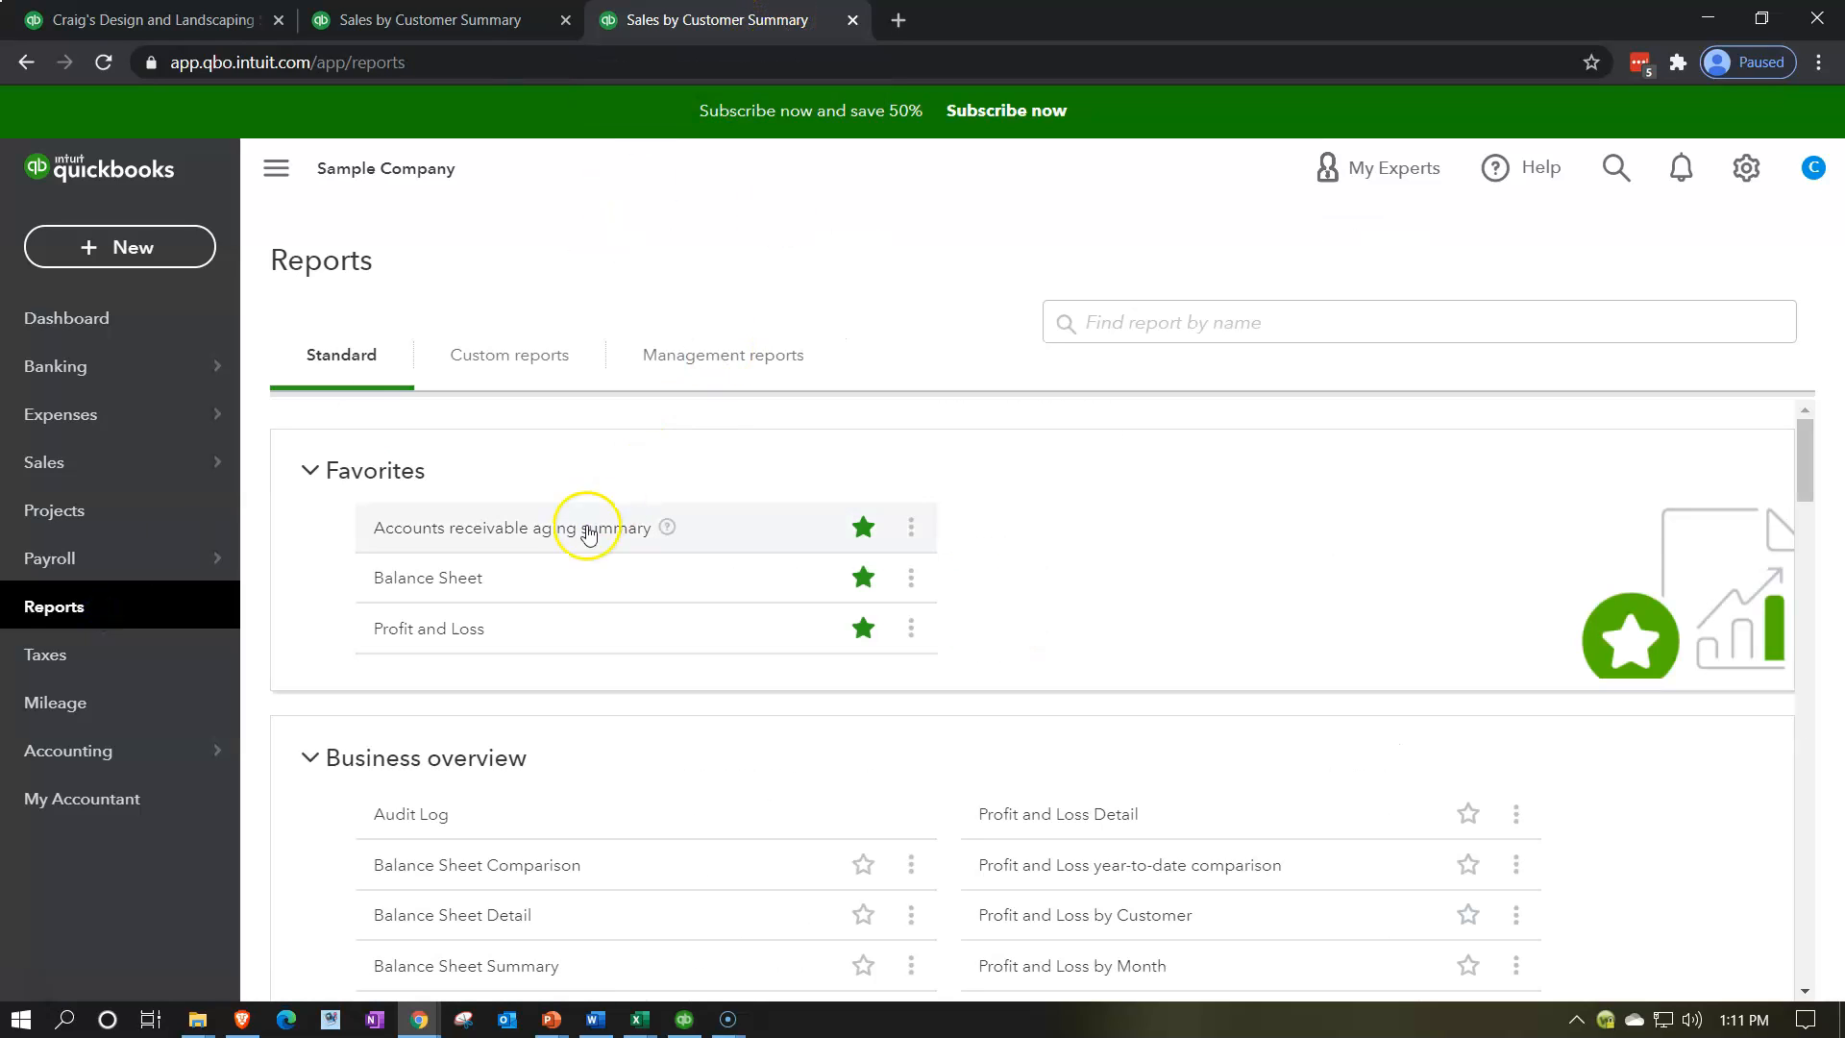
# - Open the Profit and Loss report in the last tab and run it for 01/01/2020 to 12/31/2020
pyautogui.click(437, 635)
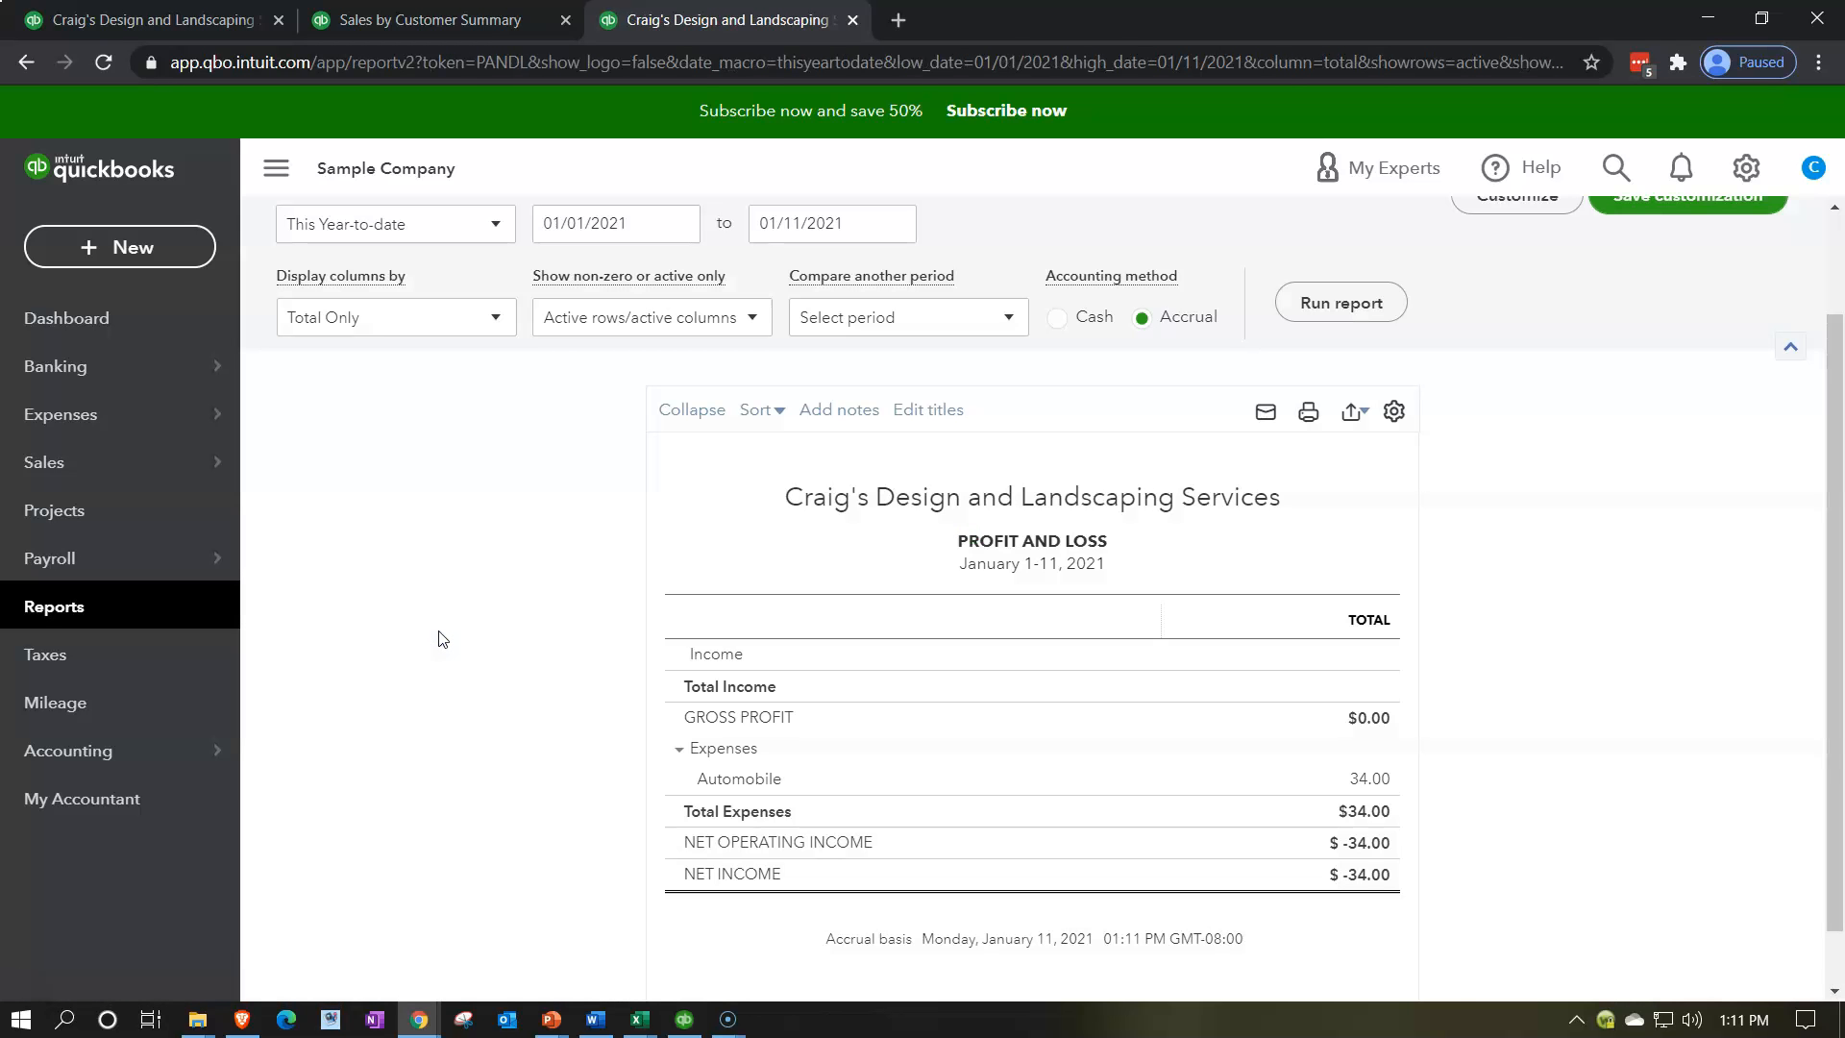
pyautogui.click(654, 224)
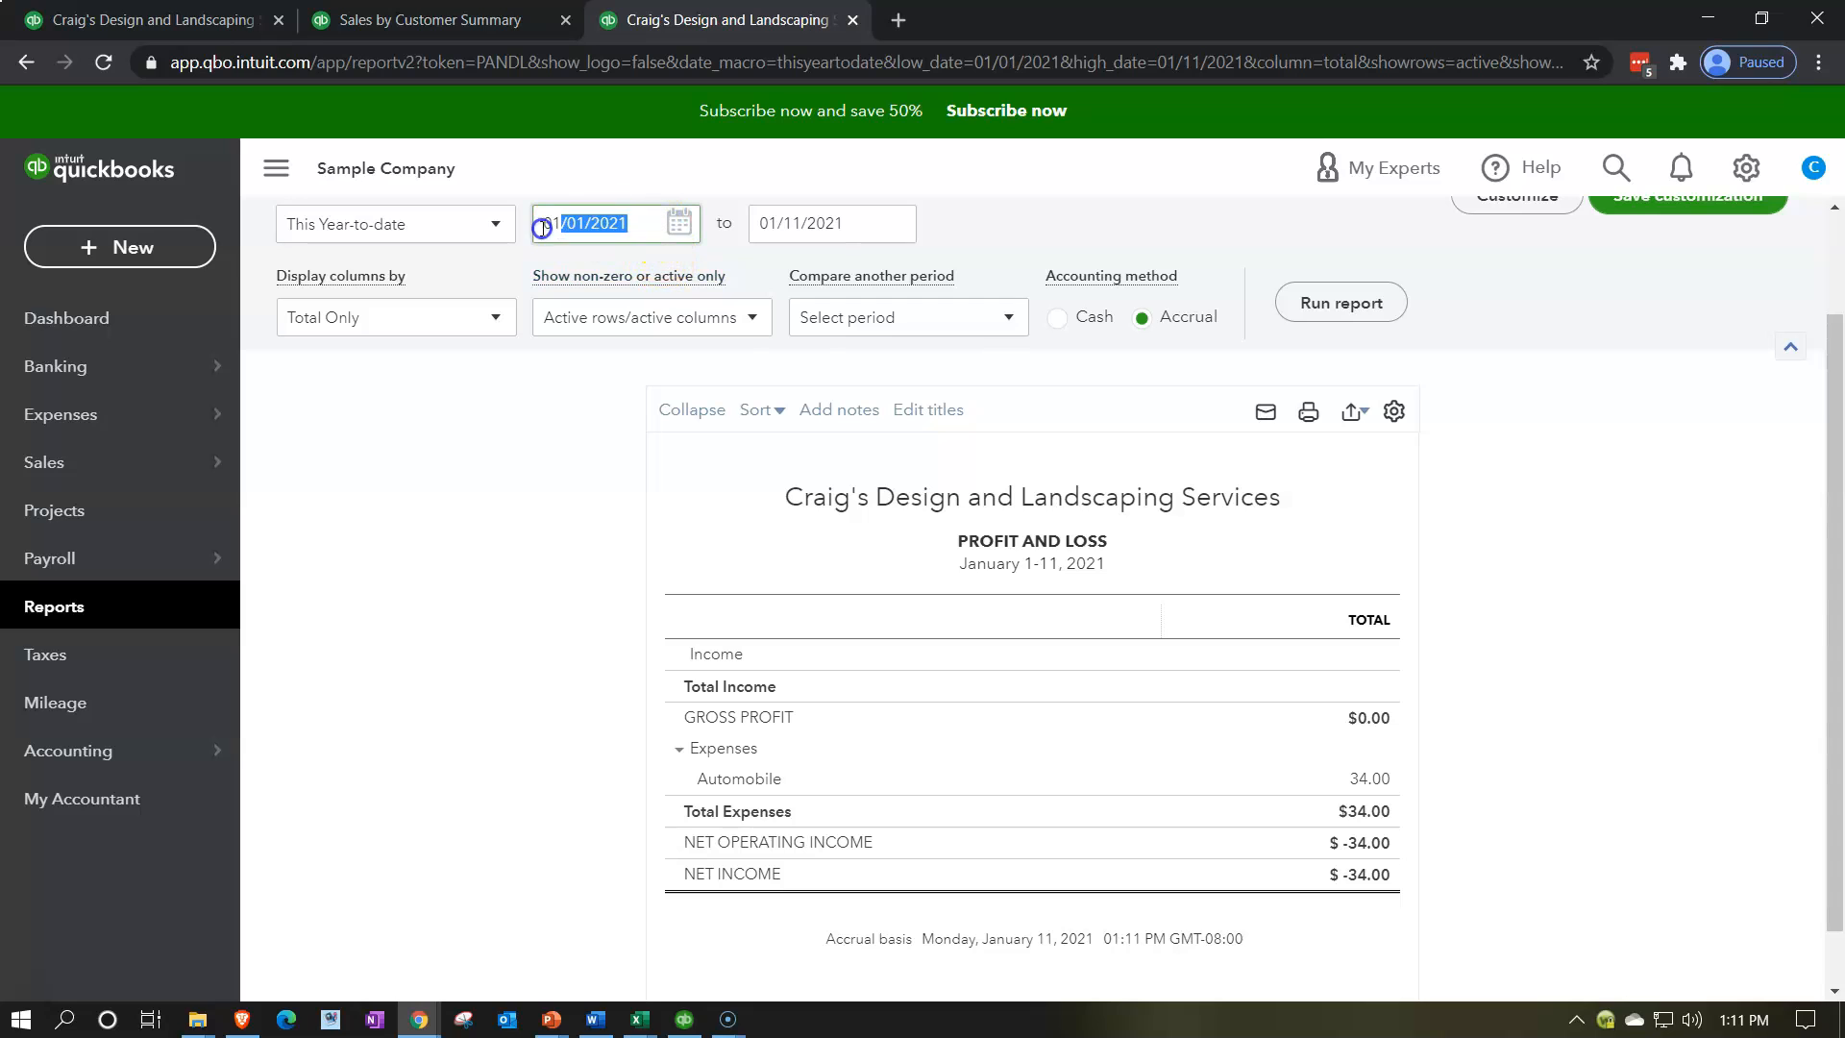
pyautogui.write('01/01/2020')
pyautogui.press('Tab')
pyautogui.write('12/31/2020')
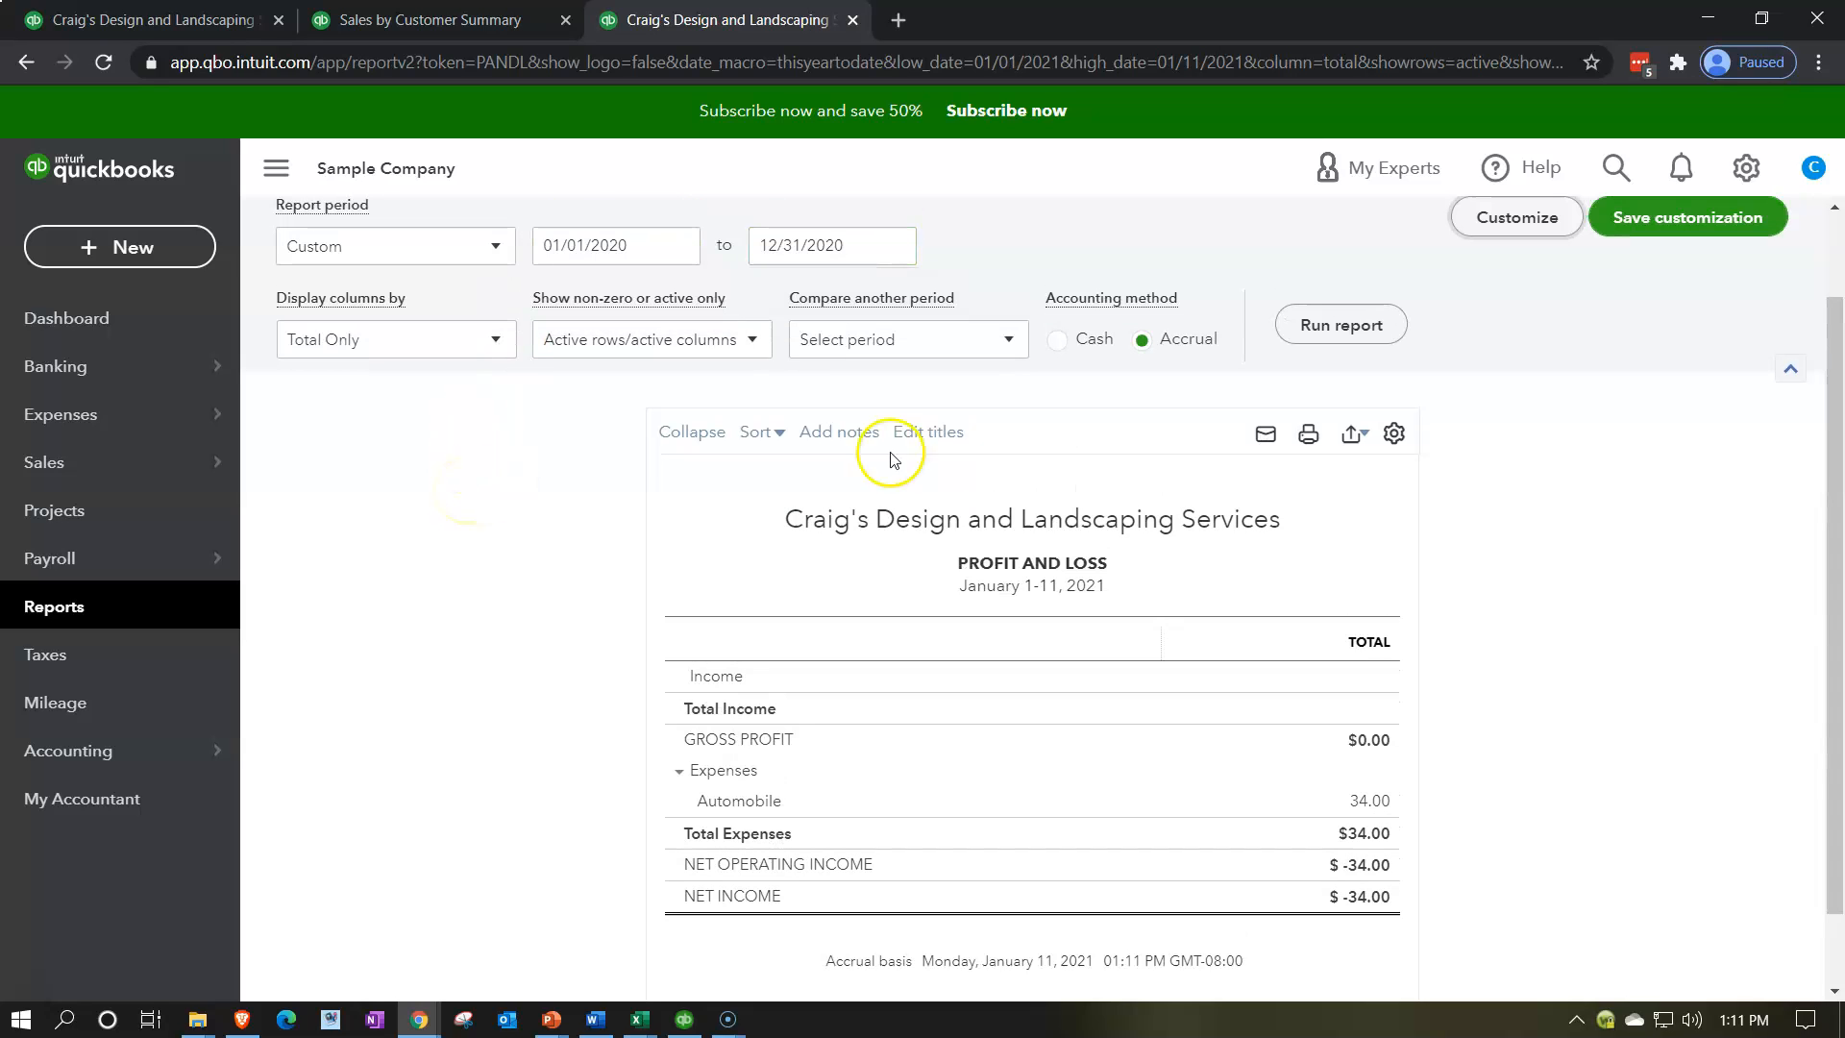
pyautogui.click(1295, 342)
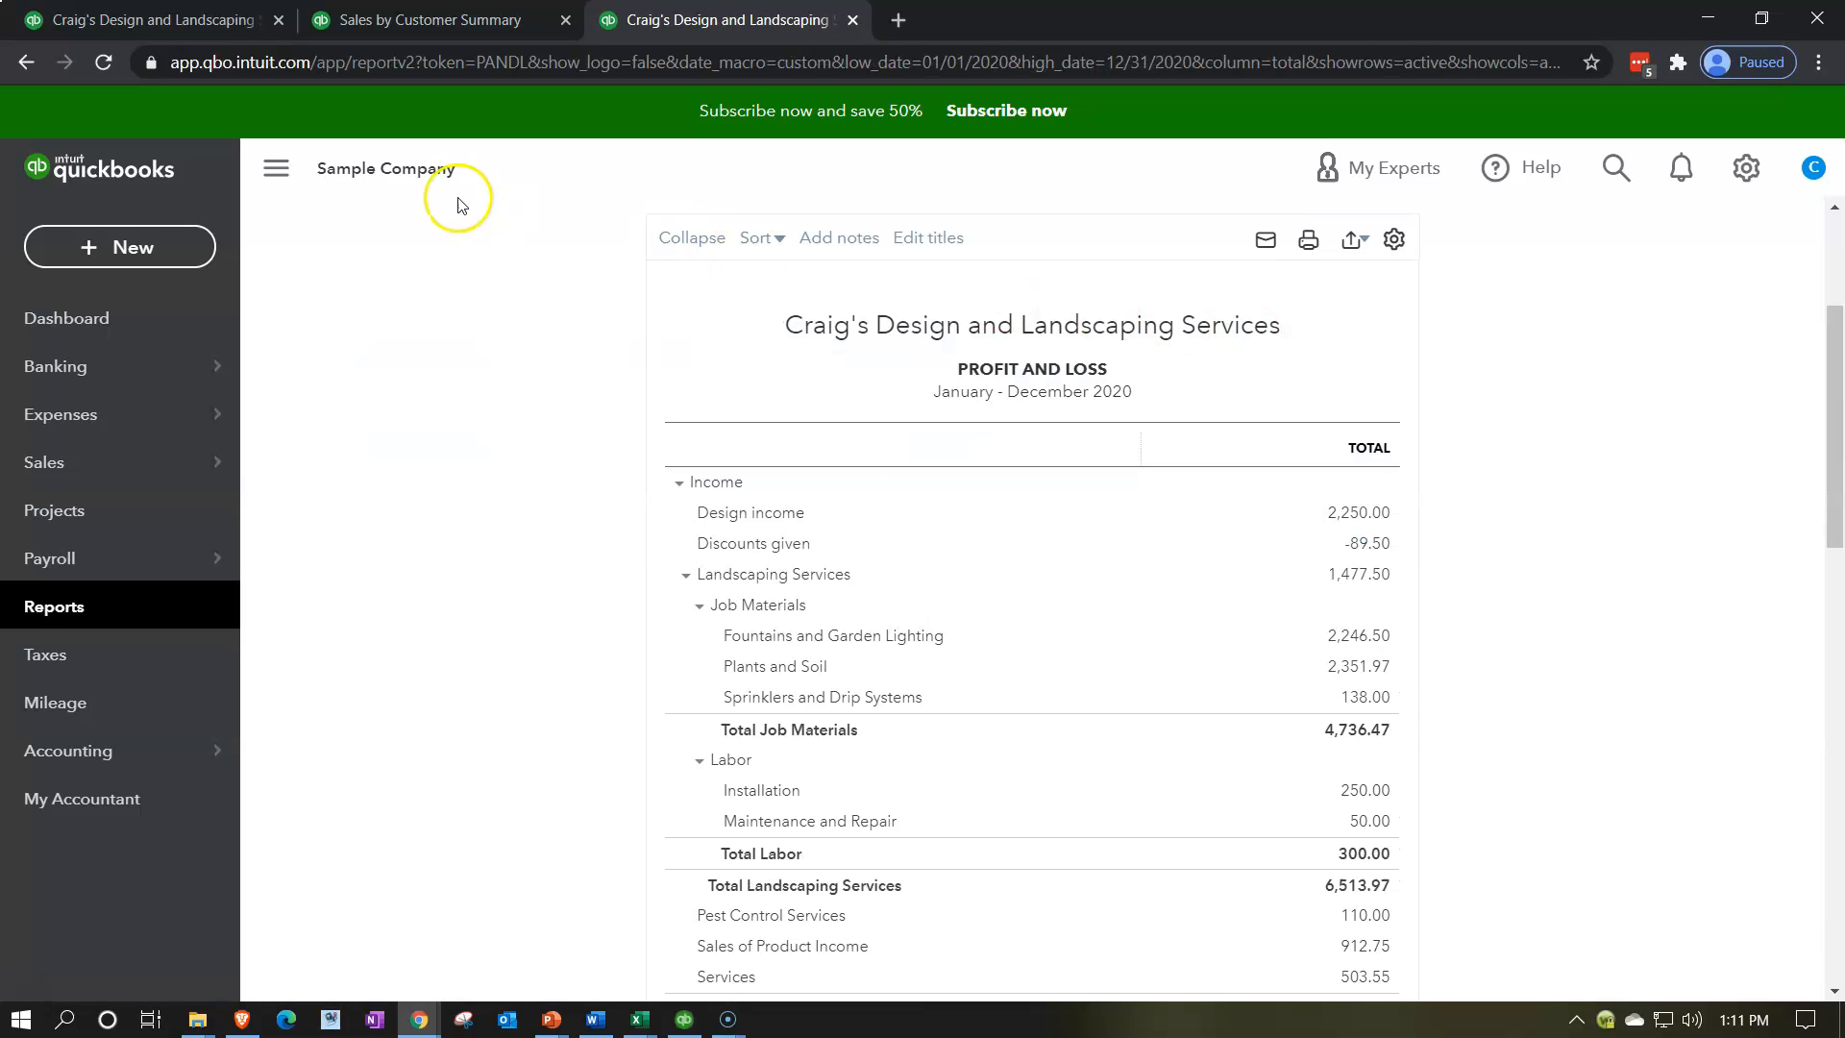
# - Hide the navigation pane beside the Profit and Loss report and enlarge the page view
pyautogui.click(272, 171)
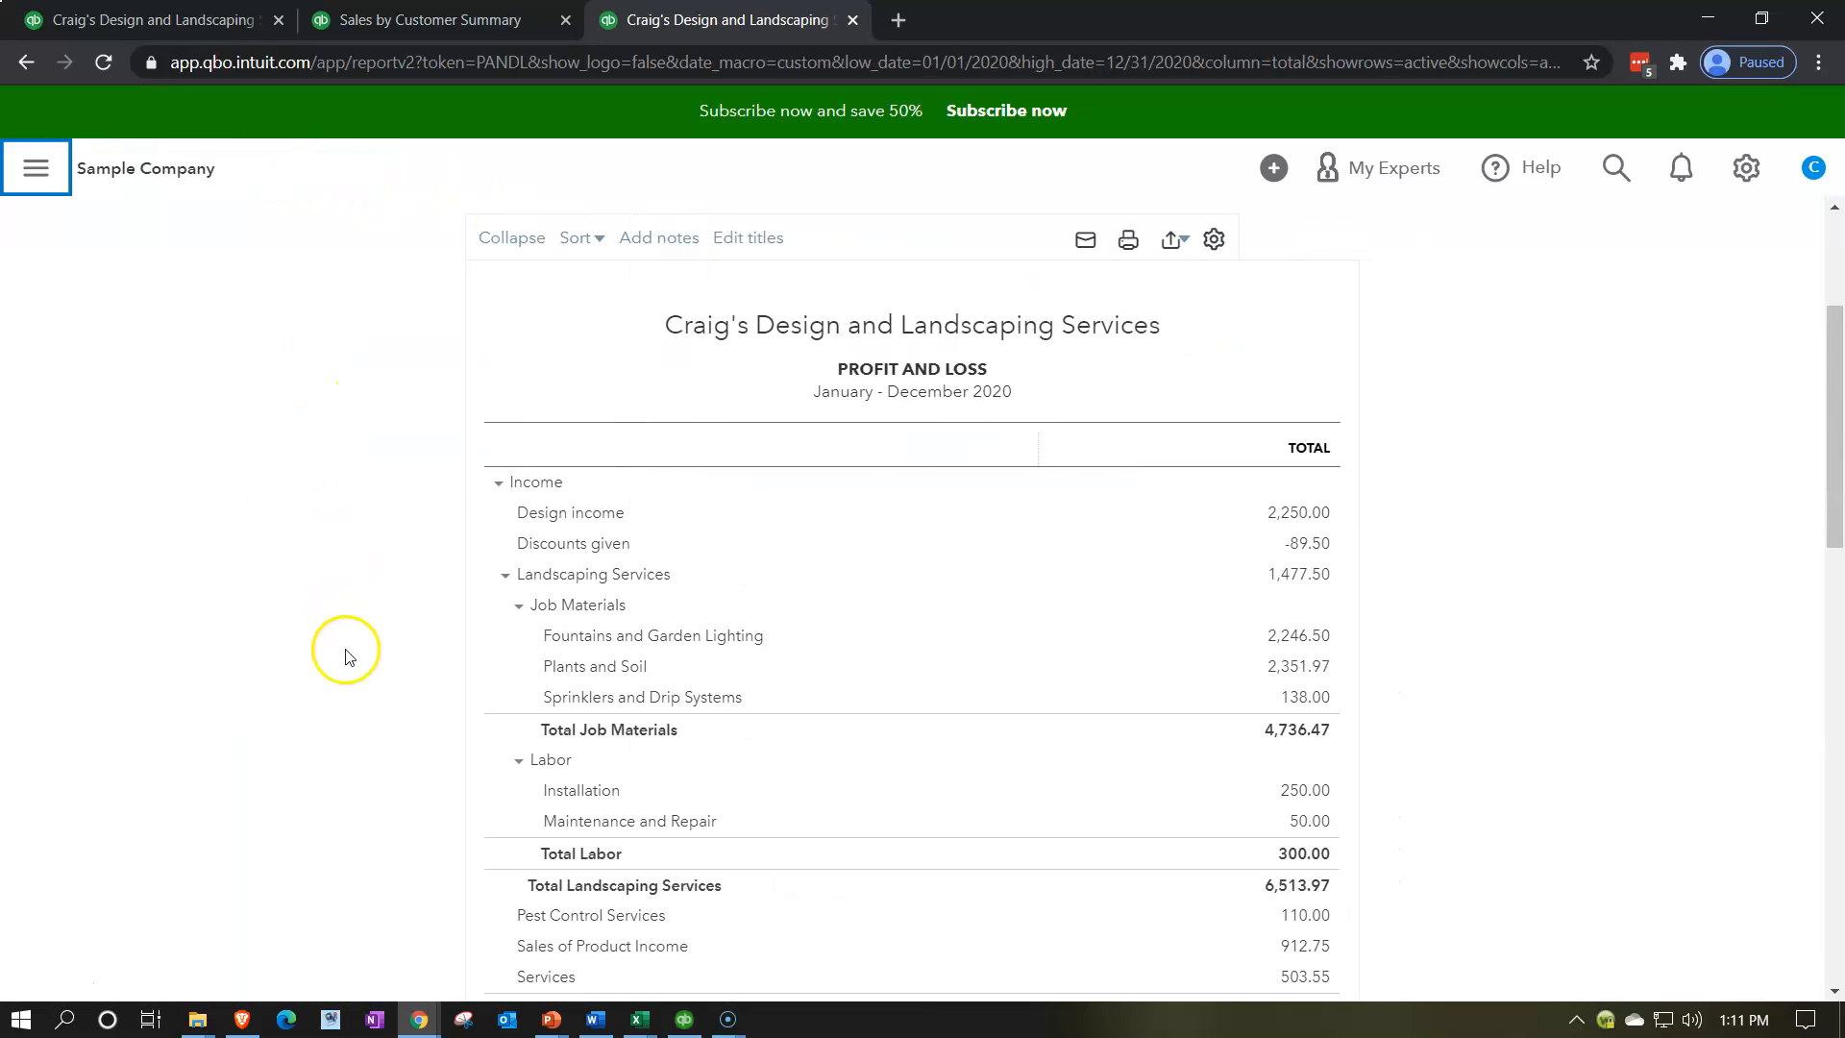
pyautogui.hotkey('ctrl', '+')
pyautogui.hotkey('ctrl', '+')
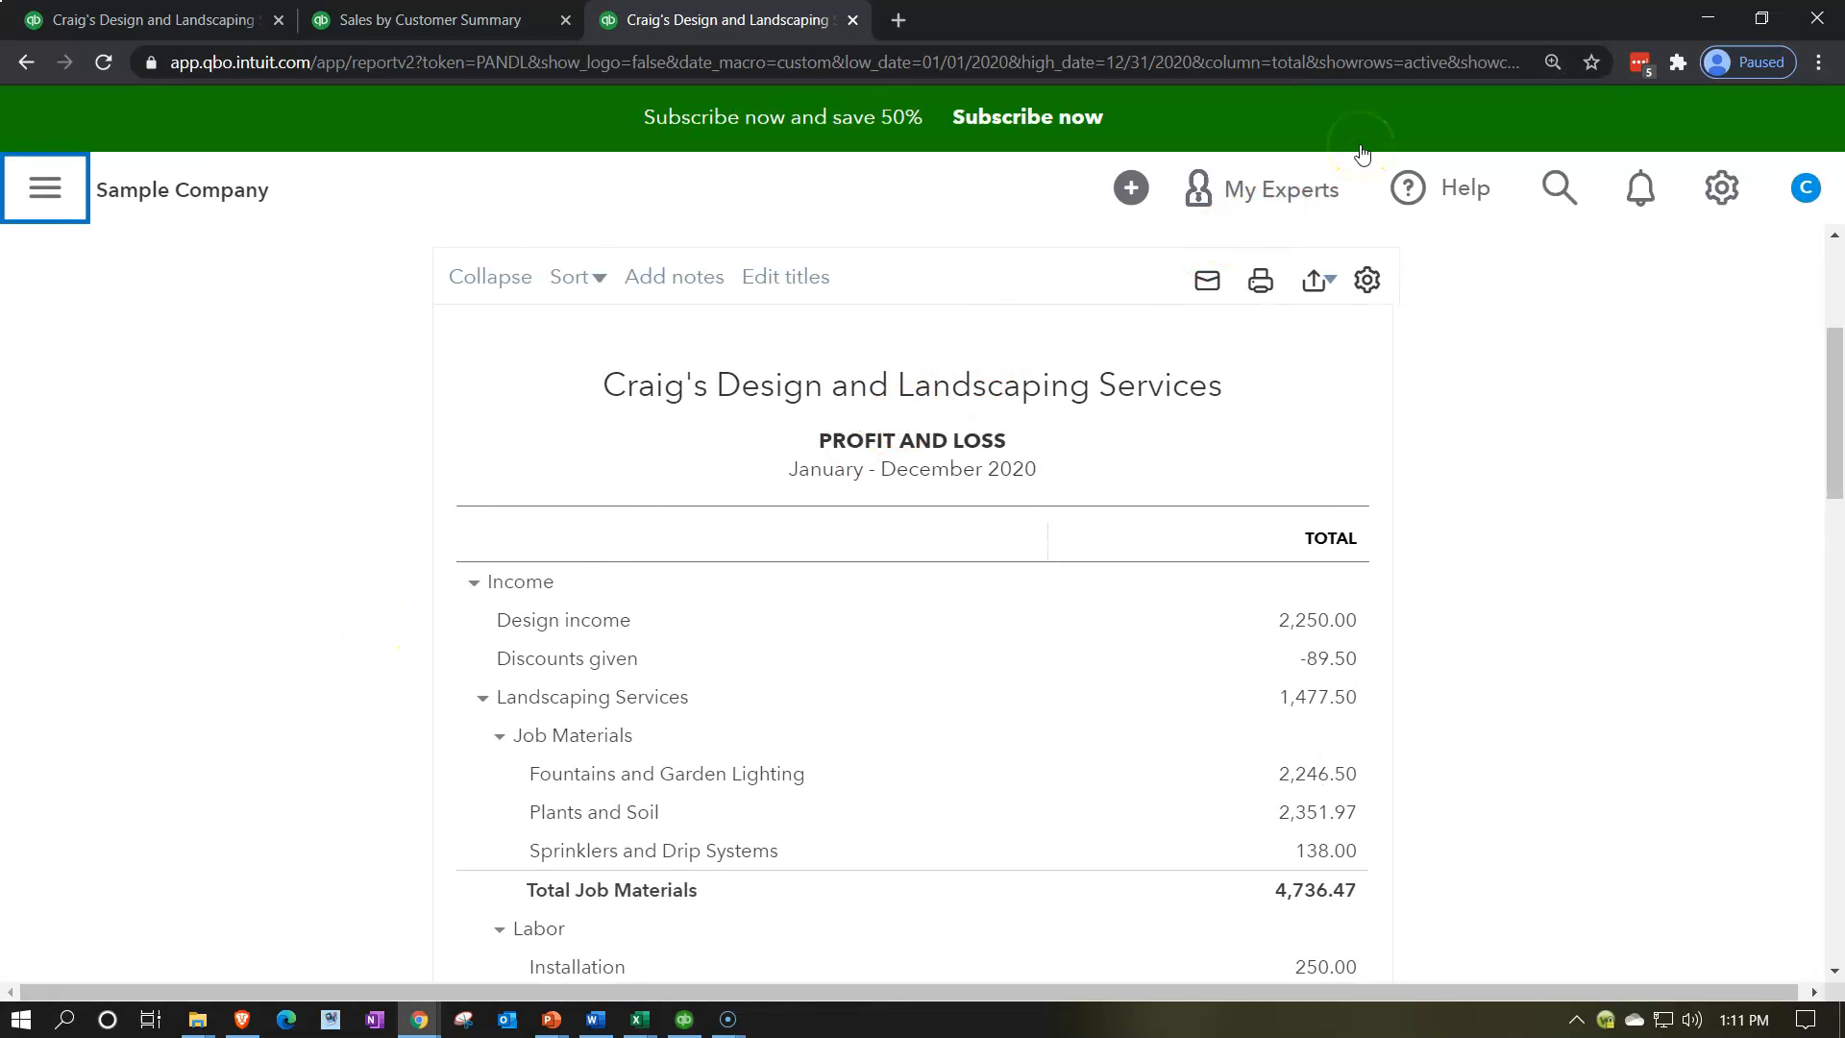
# - Collapse the Income section of the Profit and Loss report to its total
pyautogui.scroll(-2, 1467, 529)
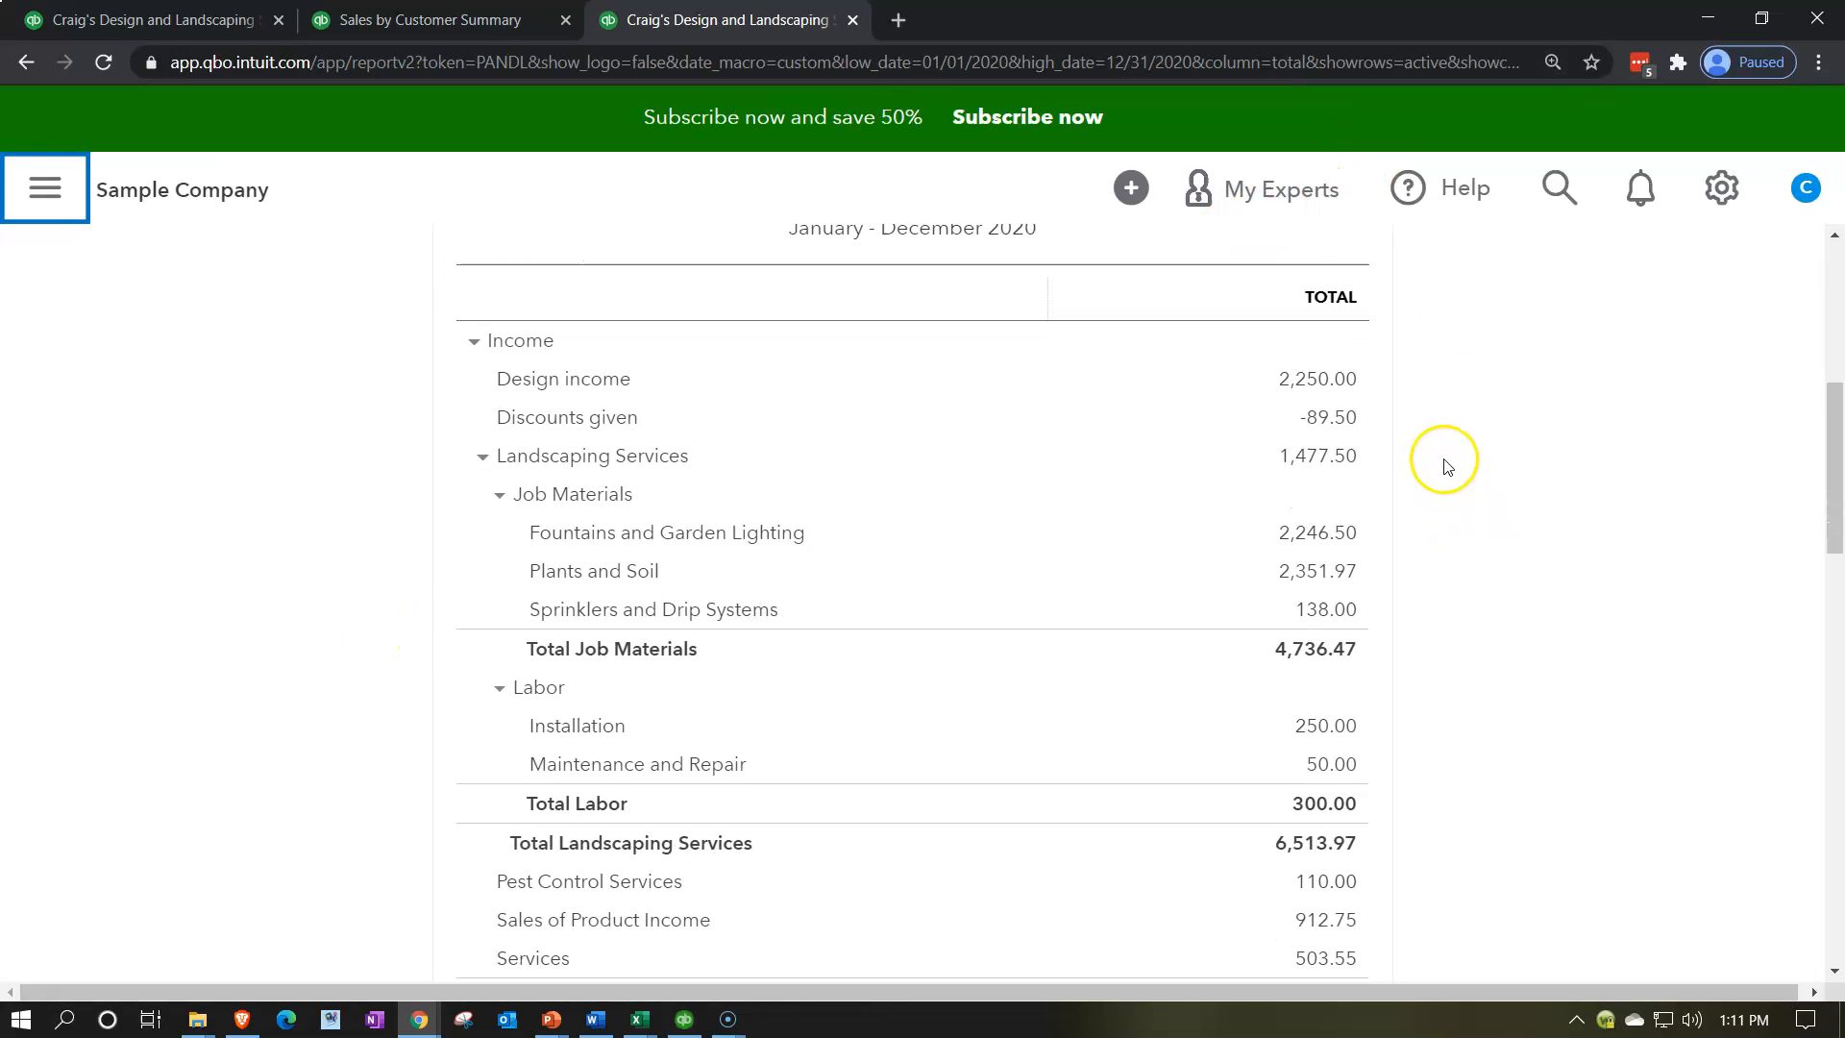
pyautogui.click(1361, 474)
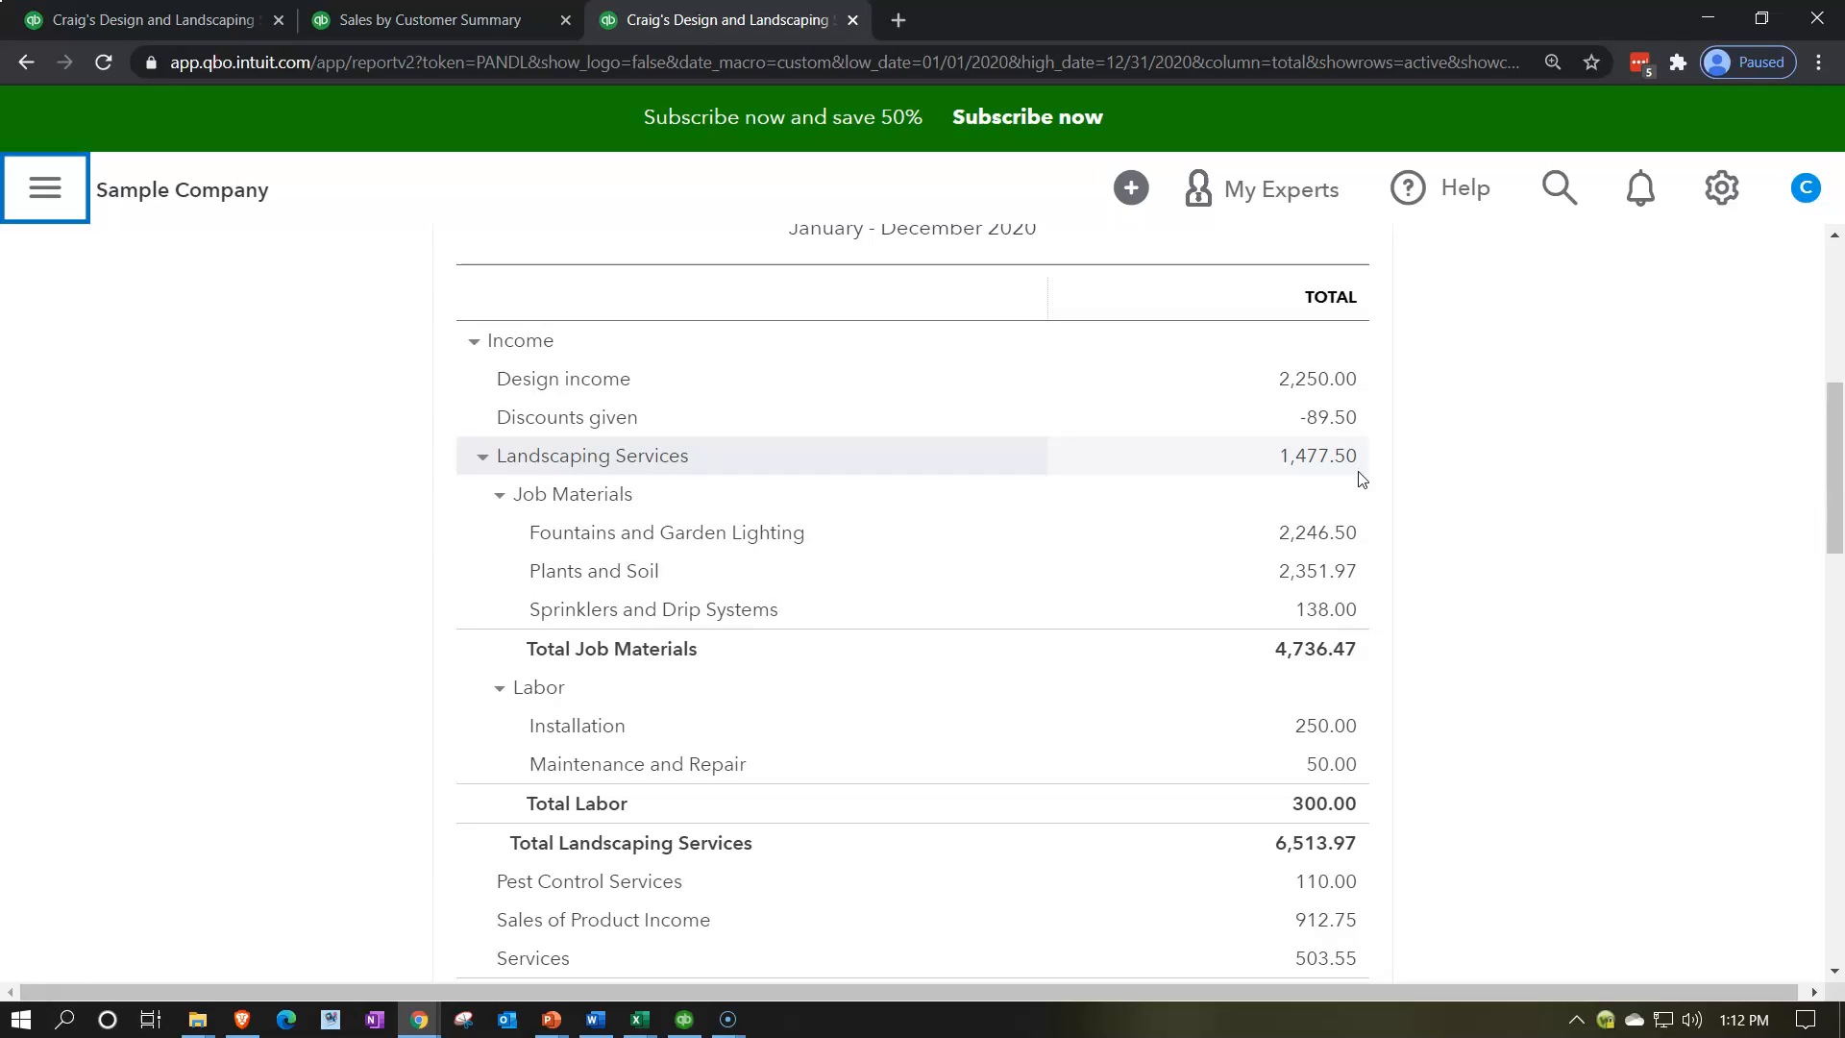
pyautogui.click(474, 346)
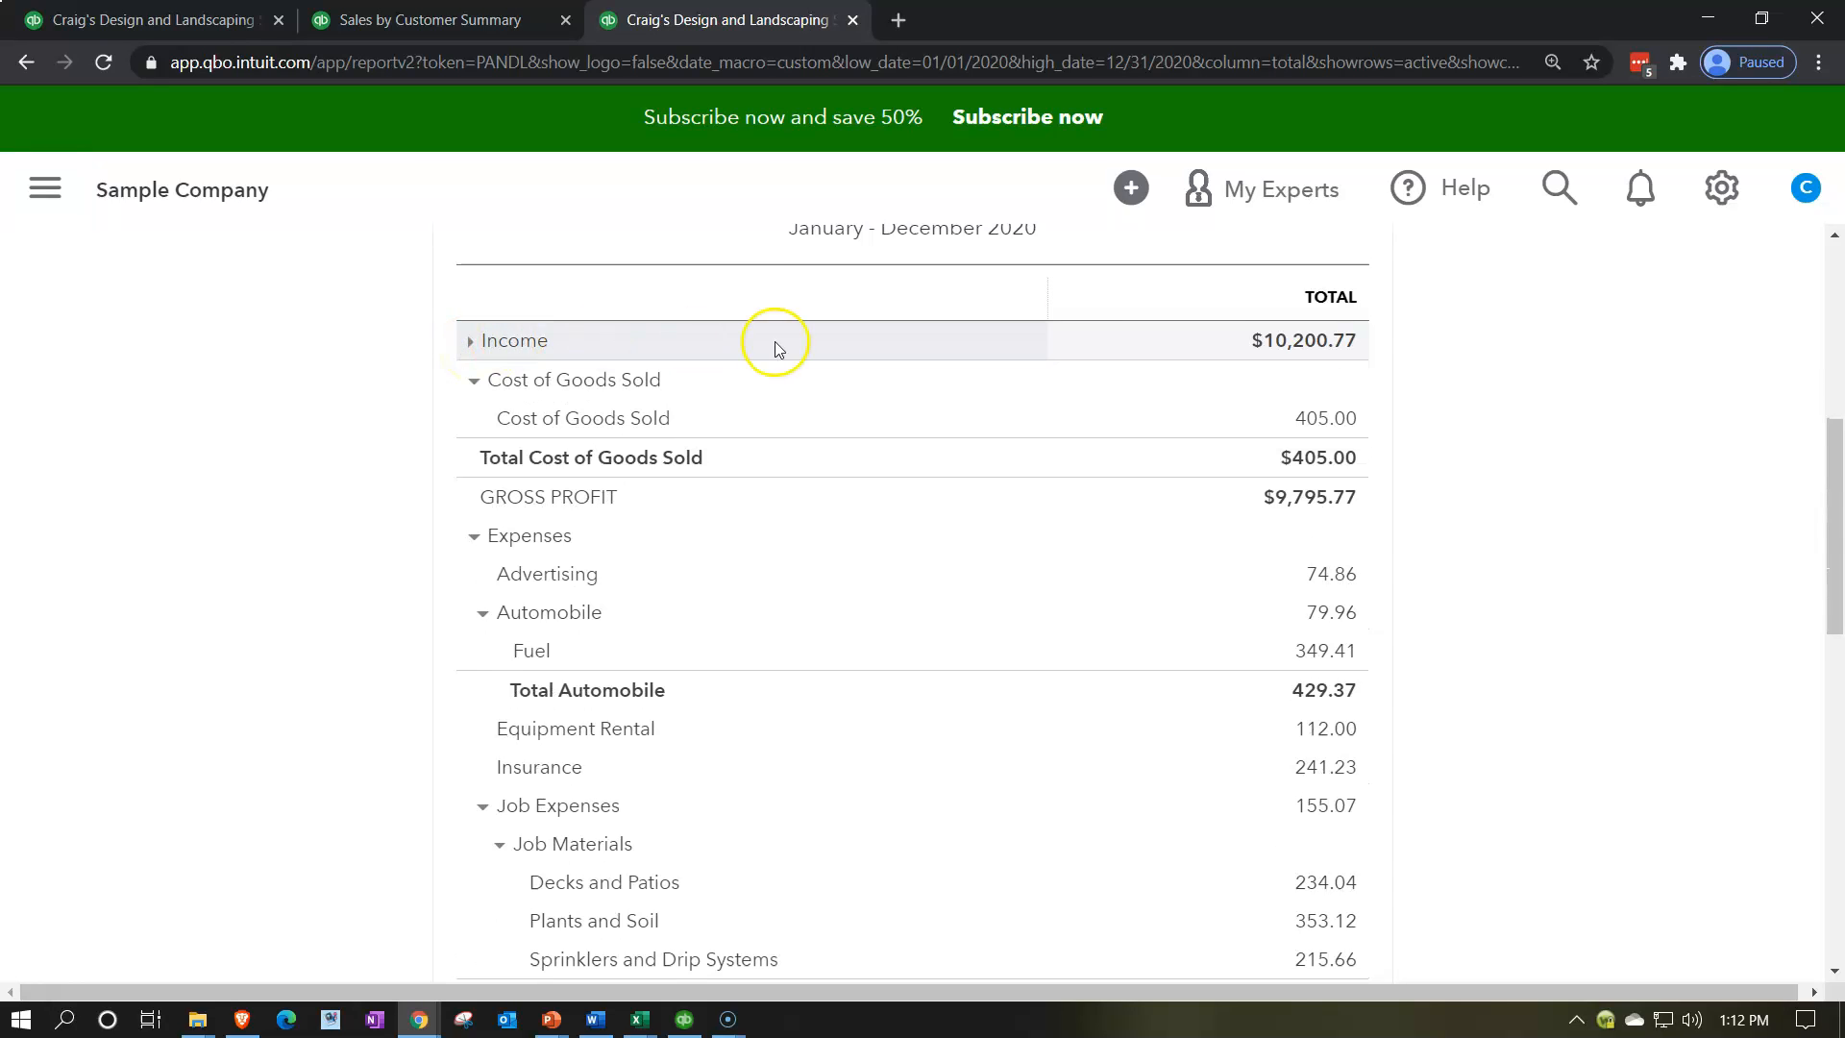
pyautogui.click(1252, 344)
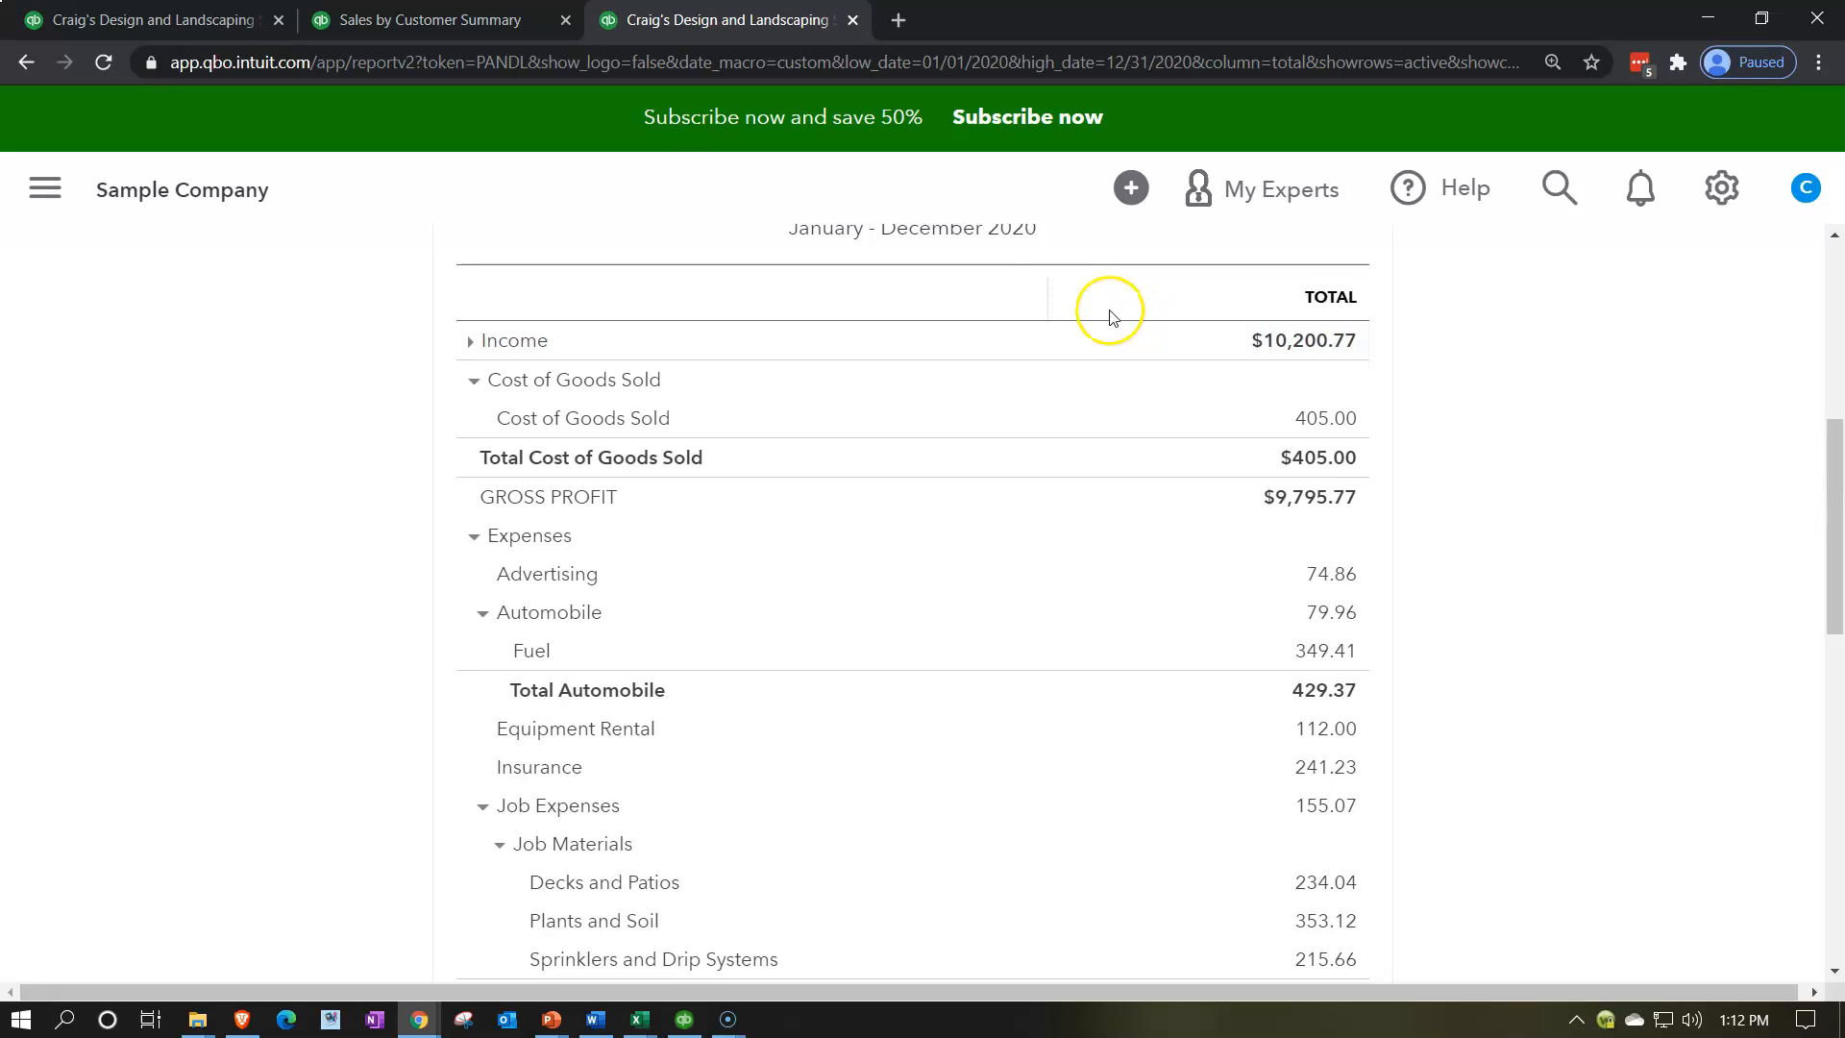
# - Switch to the Sales by Customer Summary report, hide its navigation pane and check the grand total
pyautogui.click(458, 27)
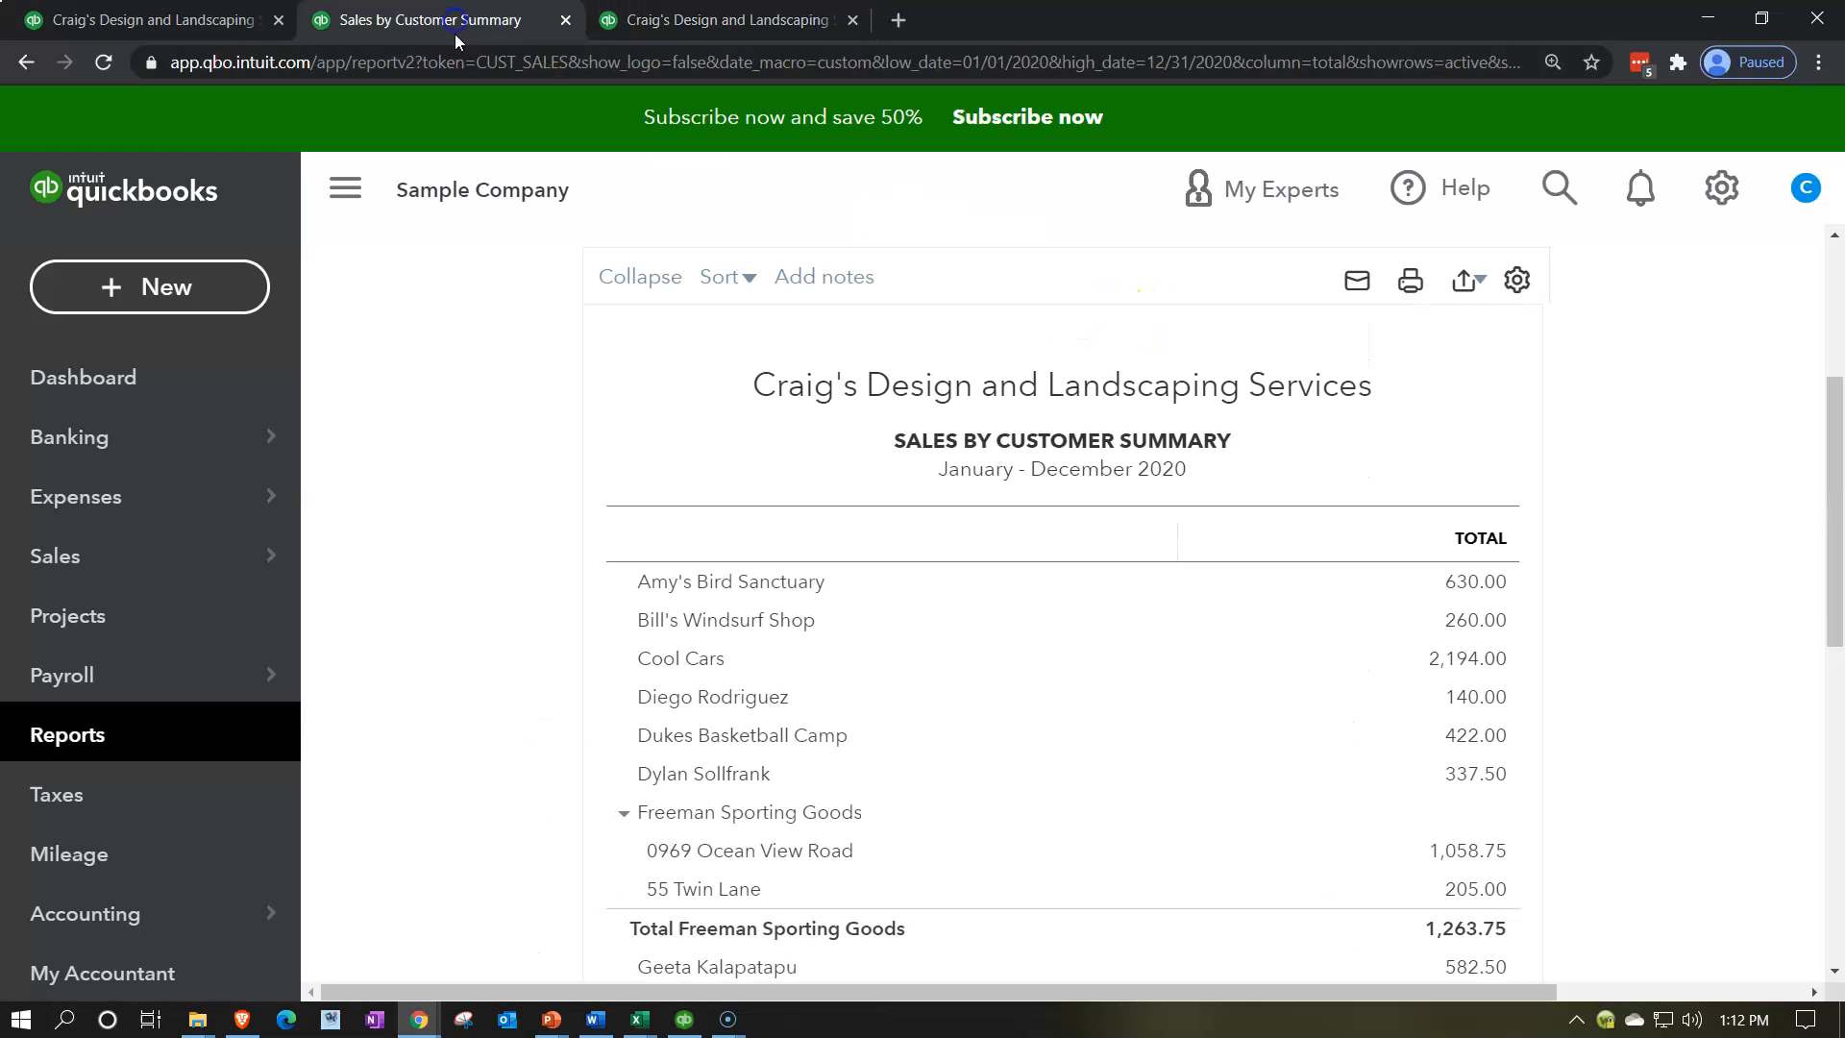
pyautogui.click(343, 206)
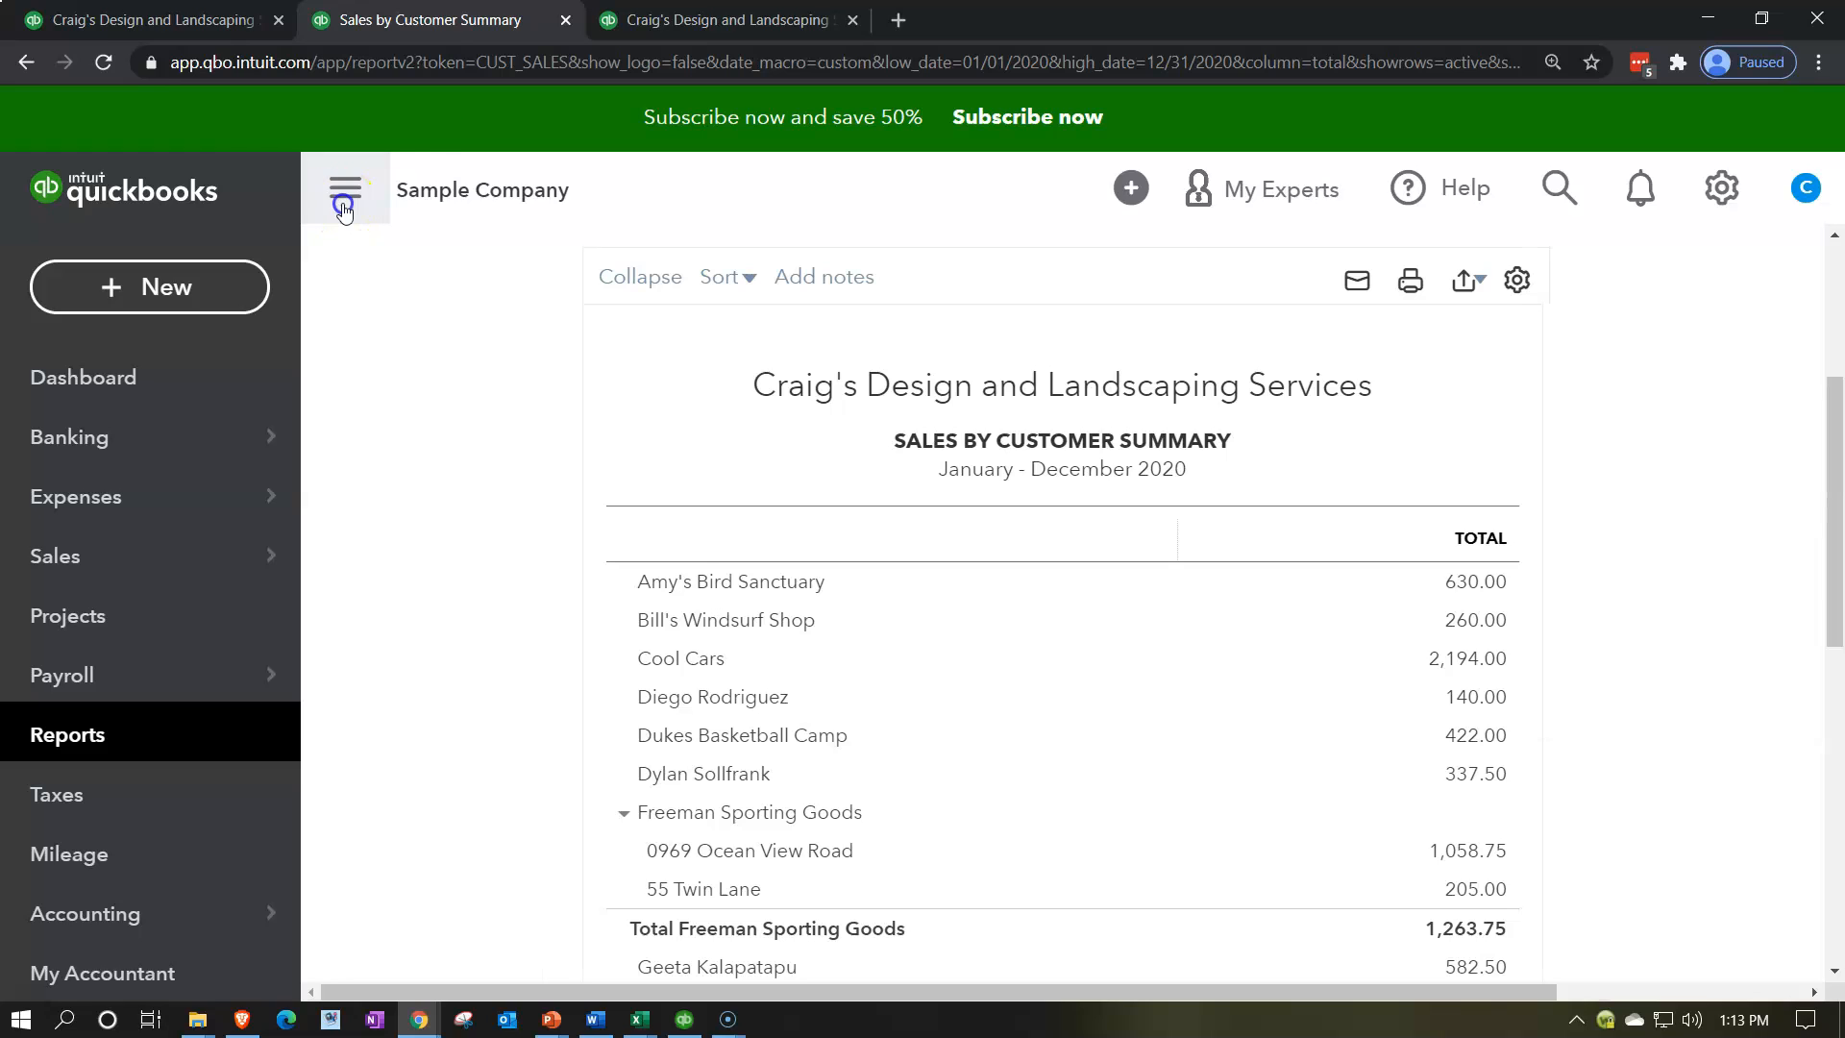
pyautogui.scroll(-5, 313, 475)
pyautogui.scroll(-3, 317, 477)
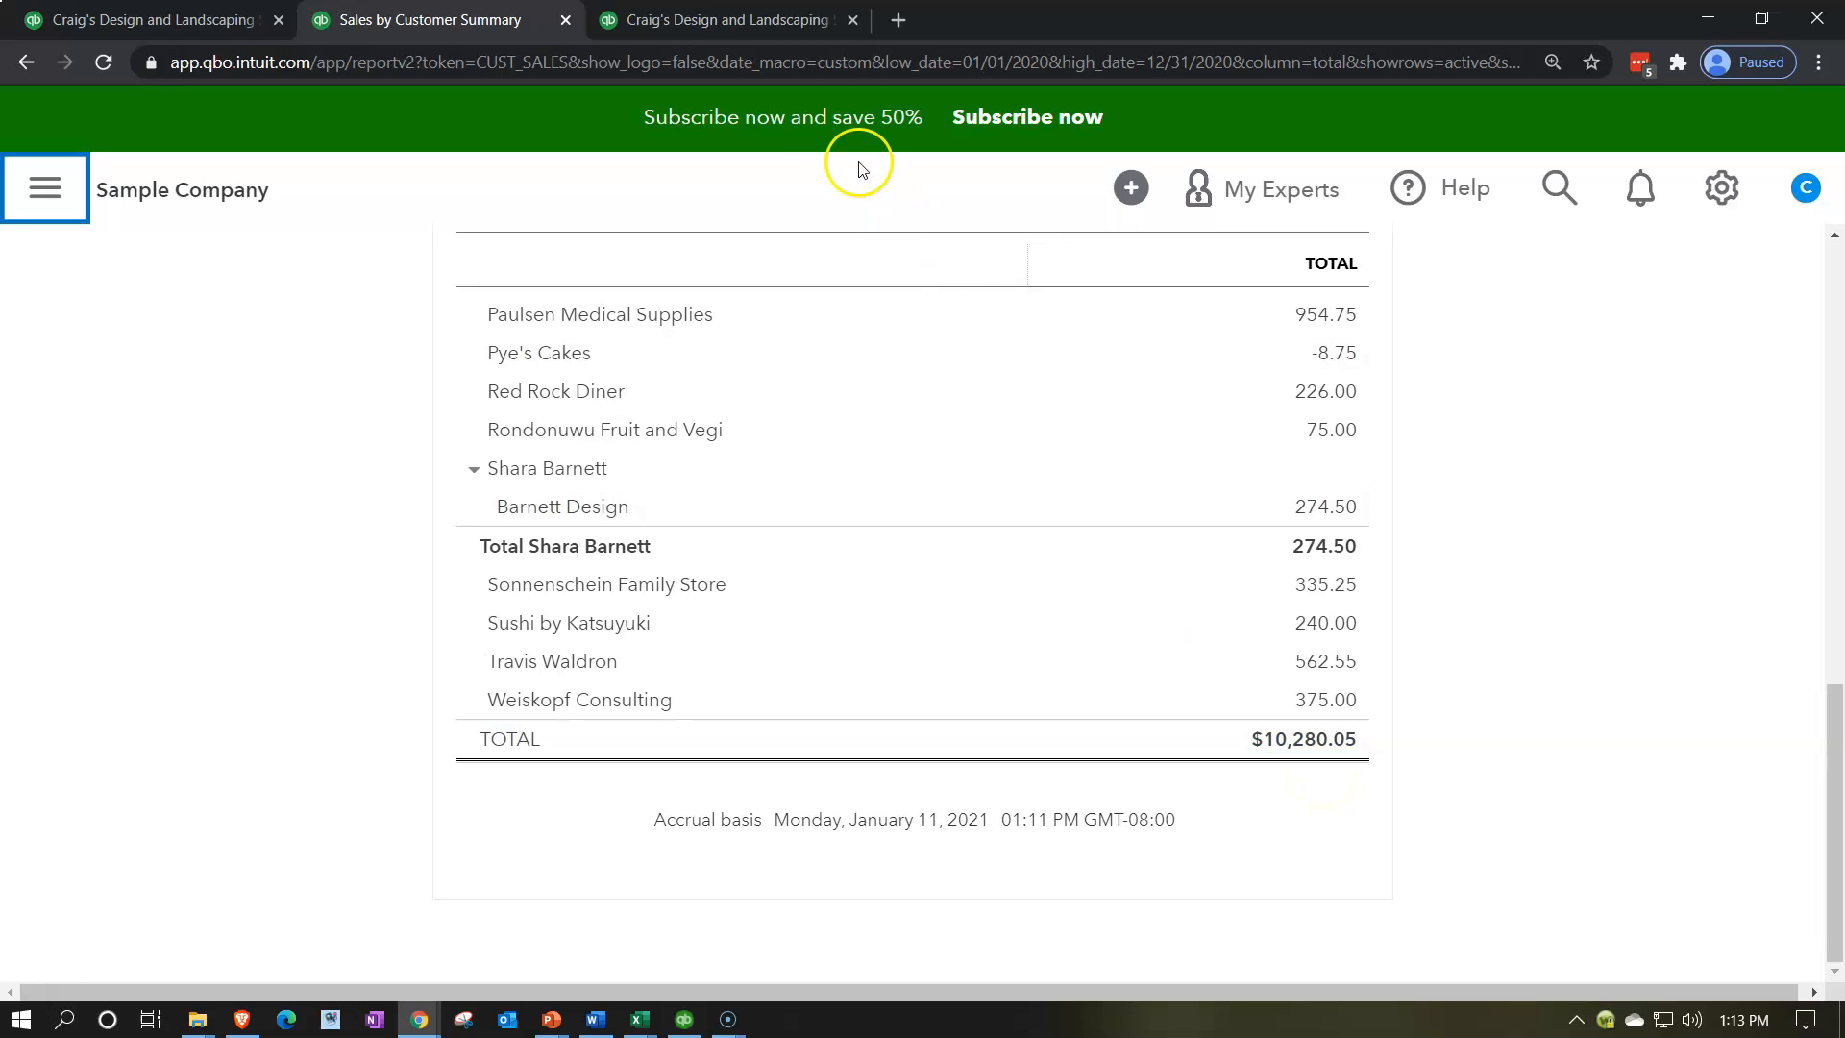
# - Return to the Profit and Loss report and compare its total income with the customer sales total
pyautogui.click(758, 30)
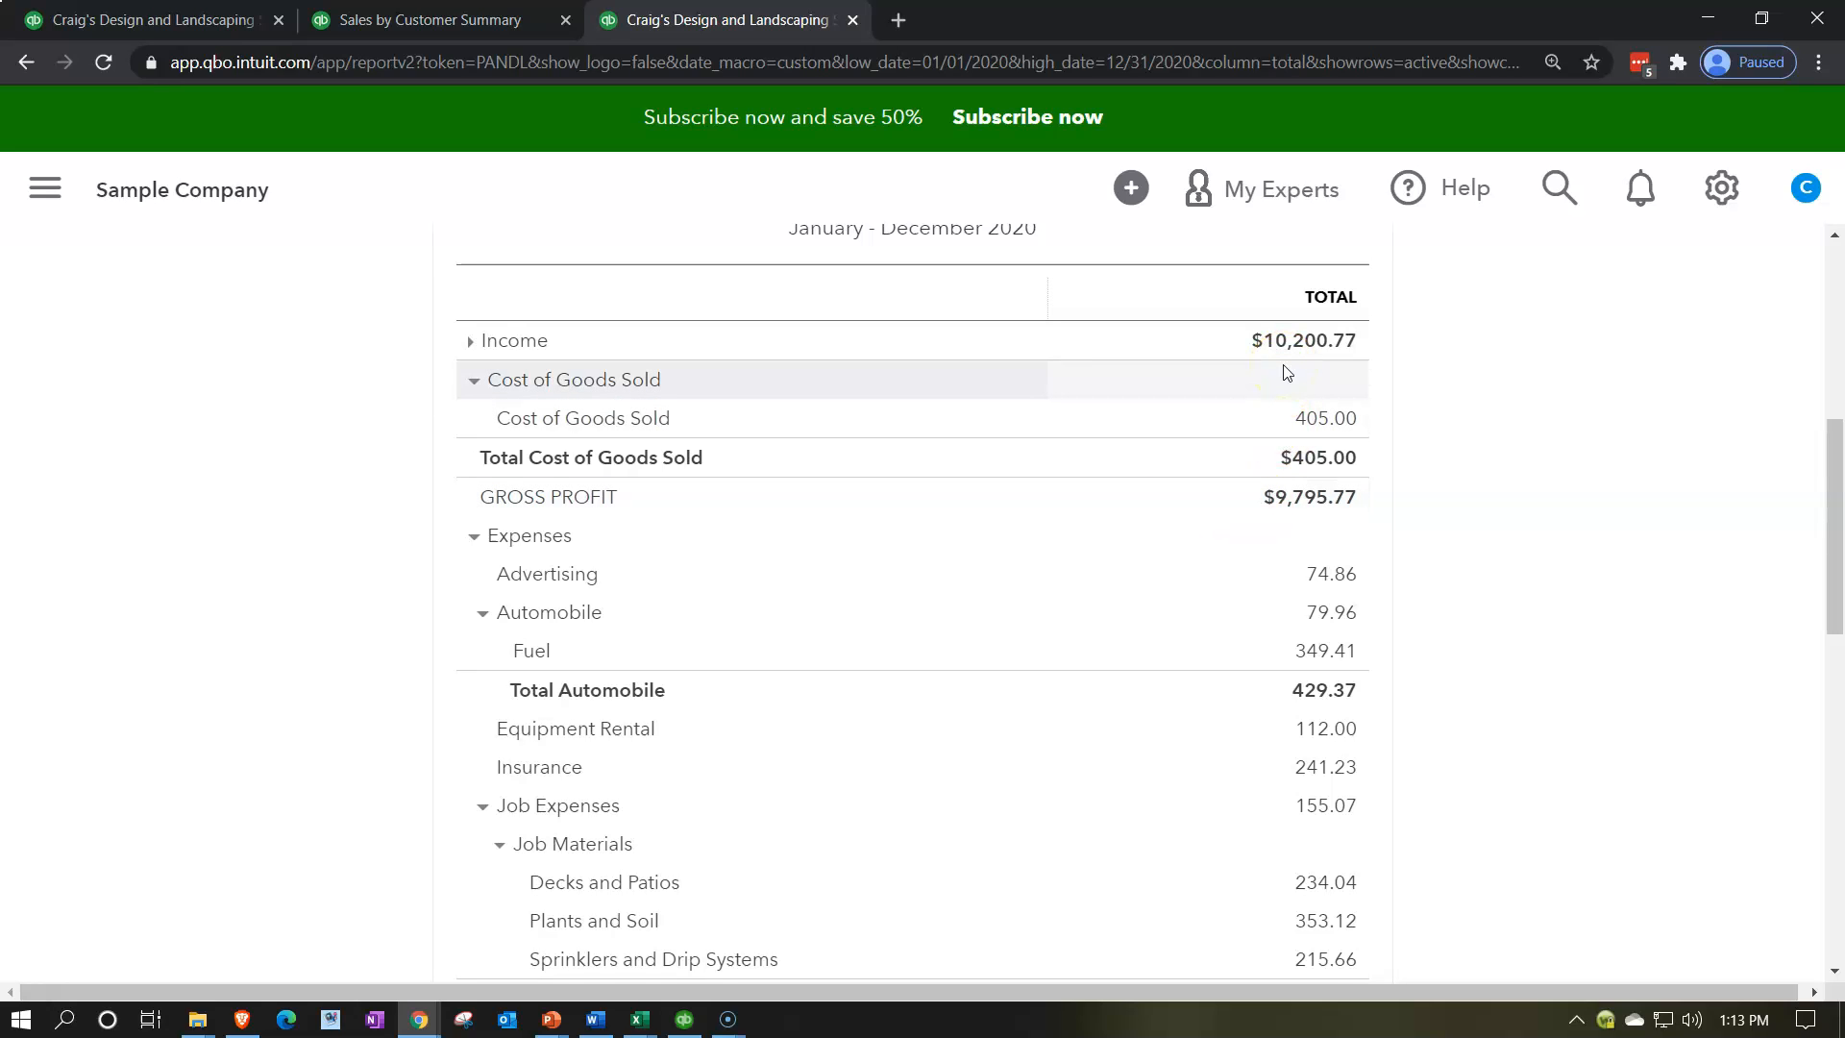
pyautogui.scroll(1, 1286, 373)
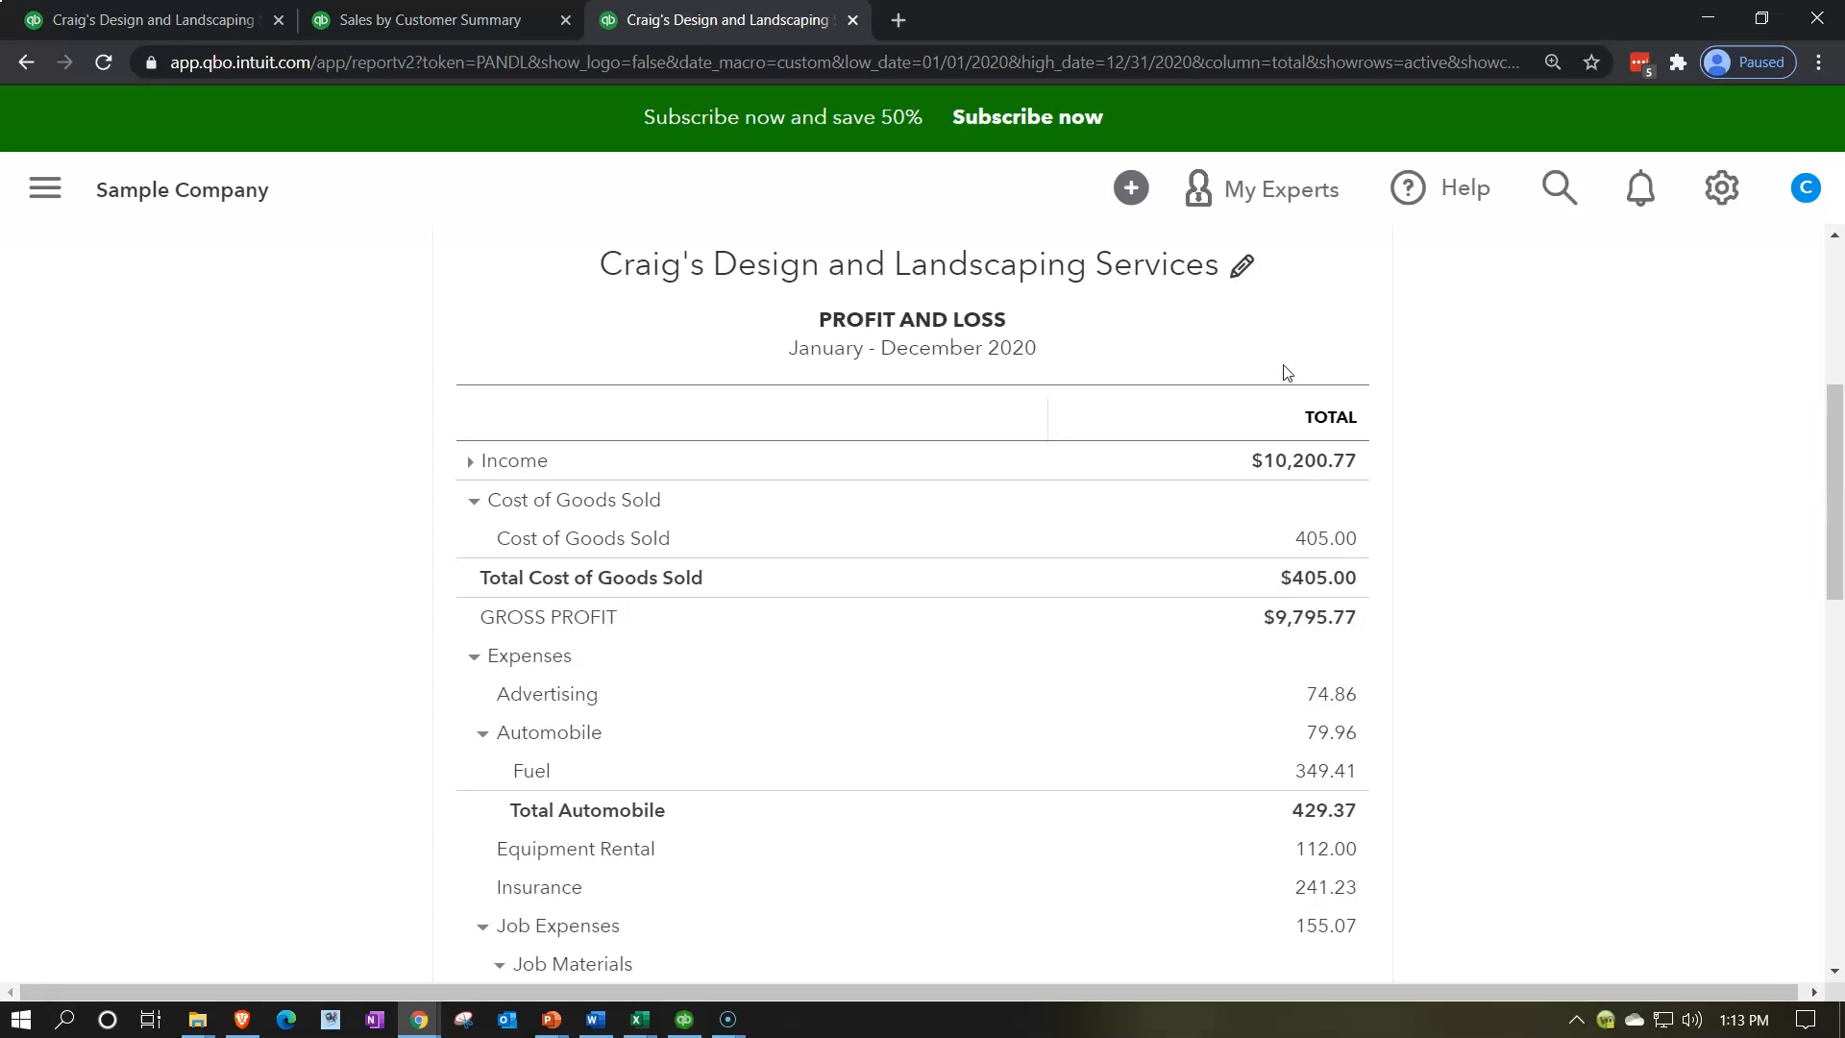
pyautogui.click(1279, 463)
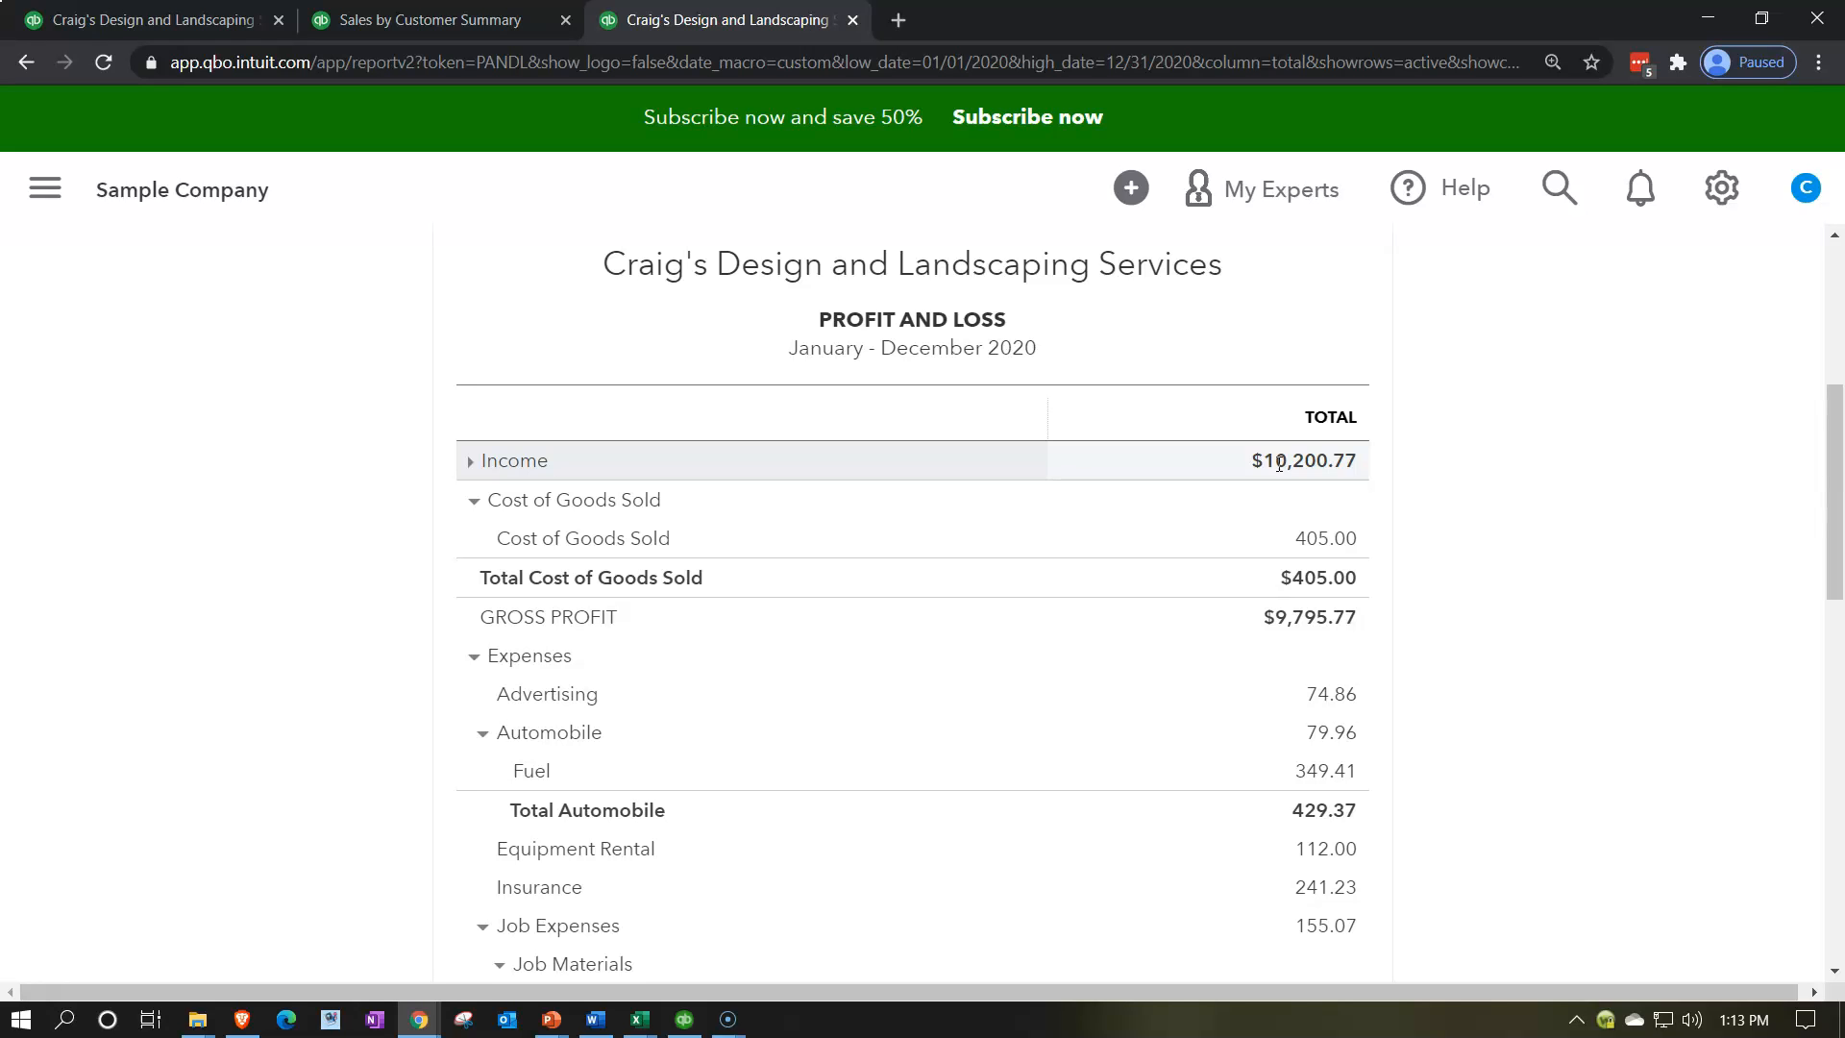
# - Examine the customer transaction forms available for creation, especially sales receipts and credit memos, without opening one
pyautogui.click(44, 188)
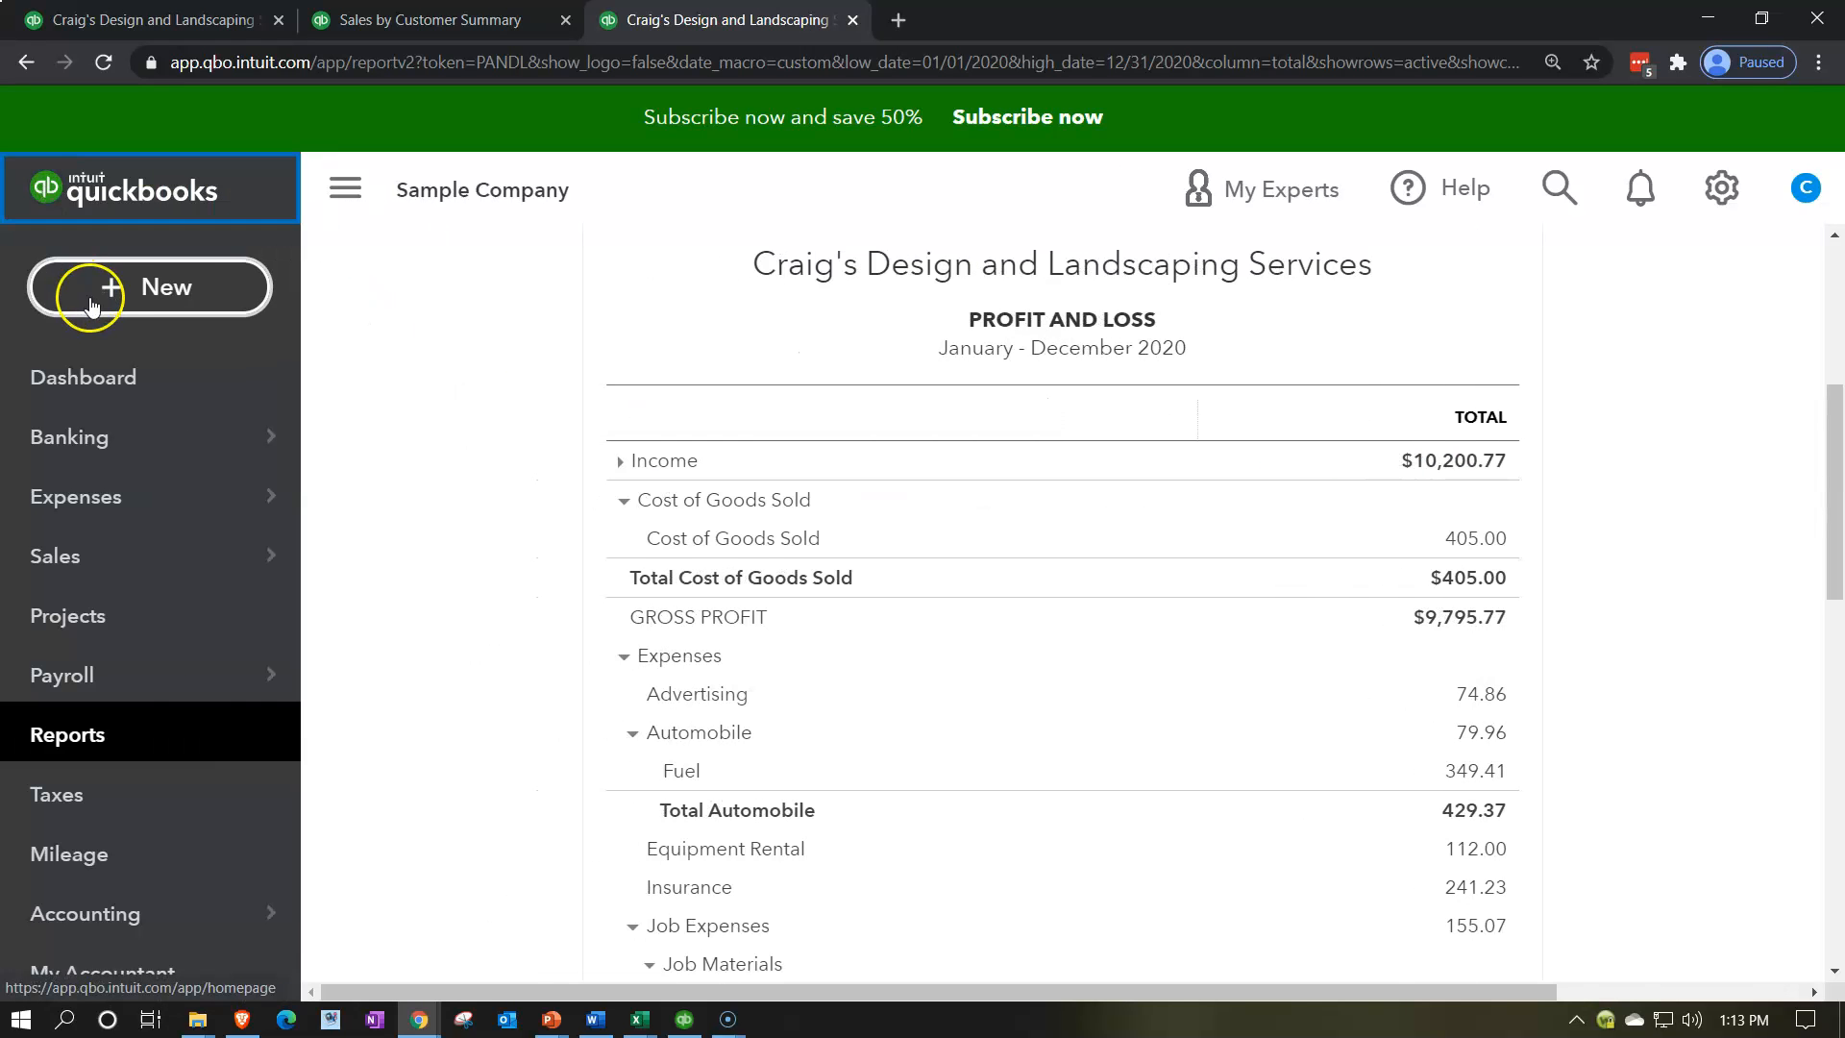
pyautogui.click(91, 302)
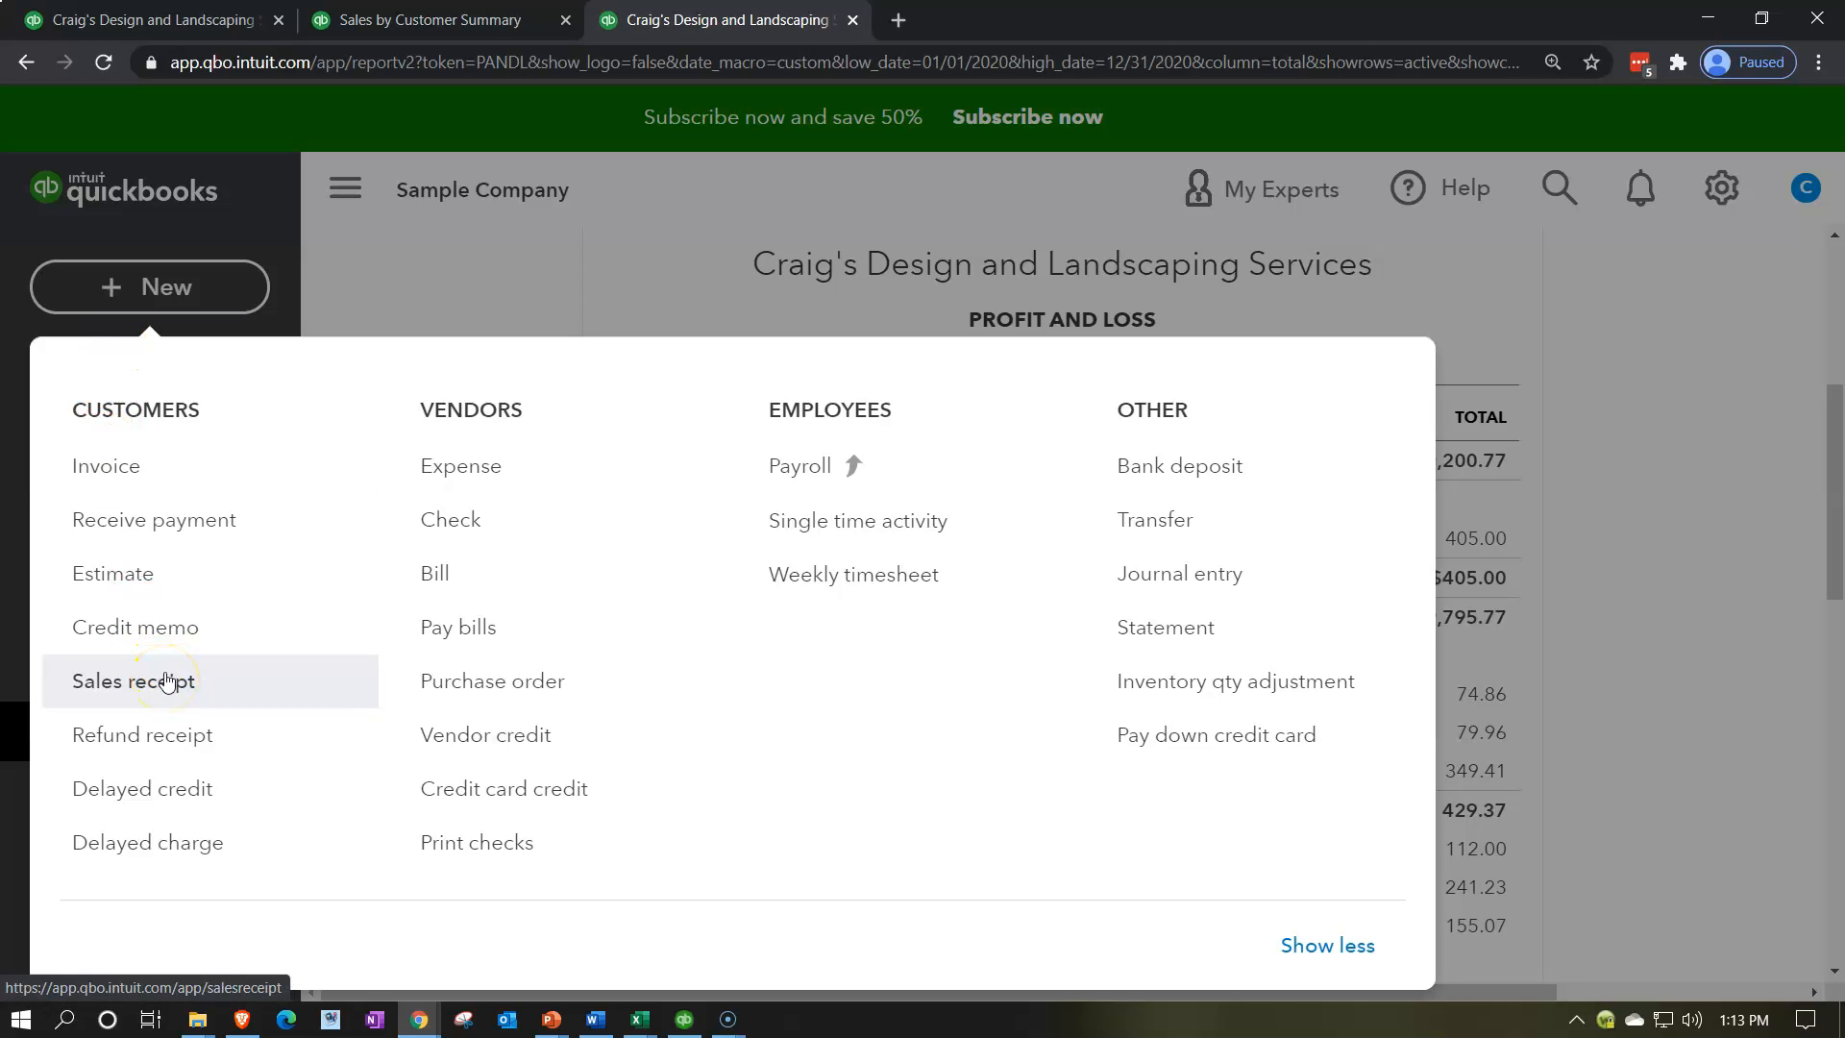
pyautogui.click(424, 254)
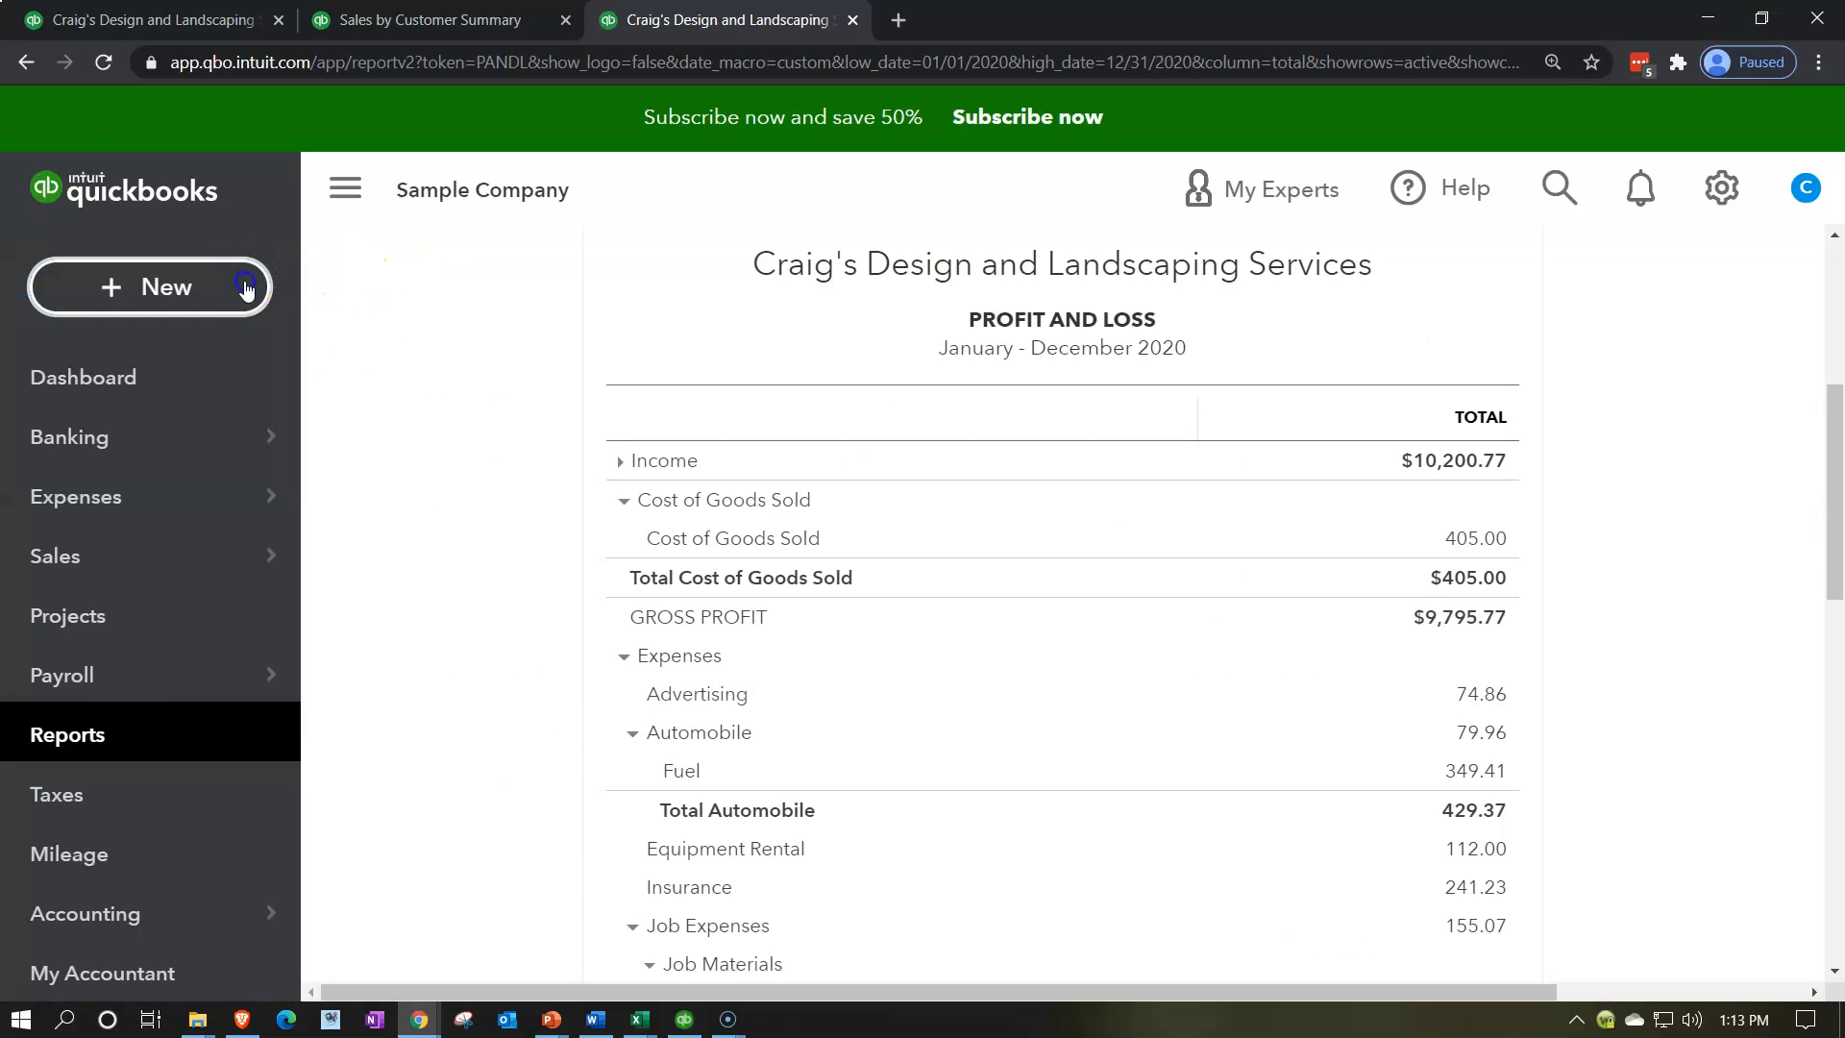
pyautogui.click(246, 288)
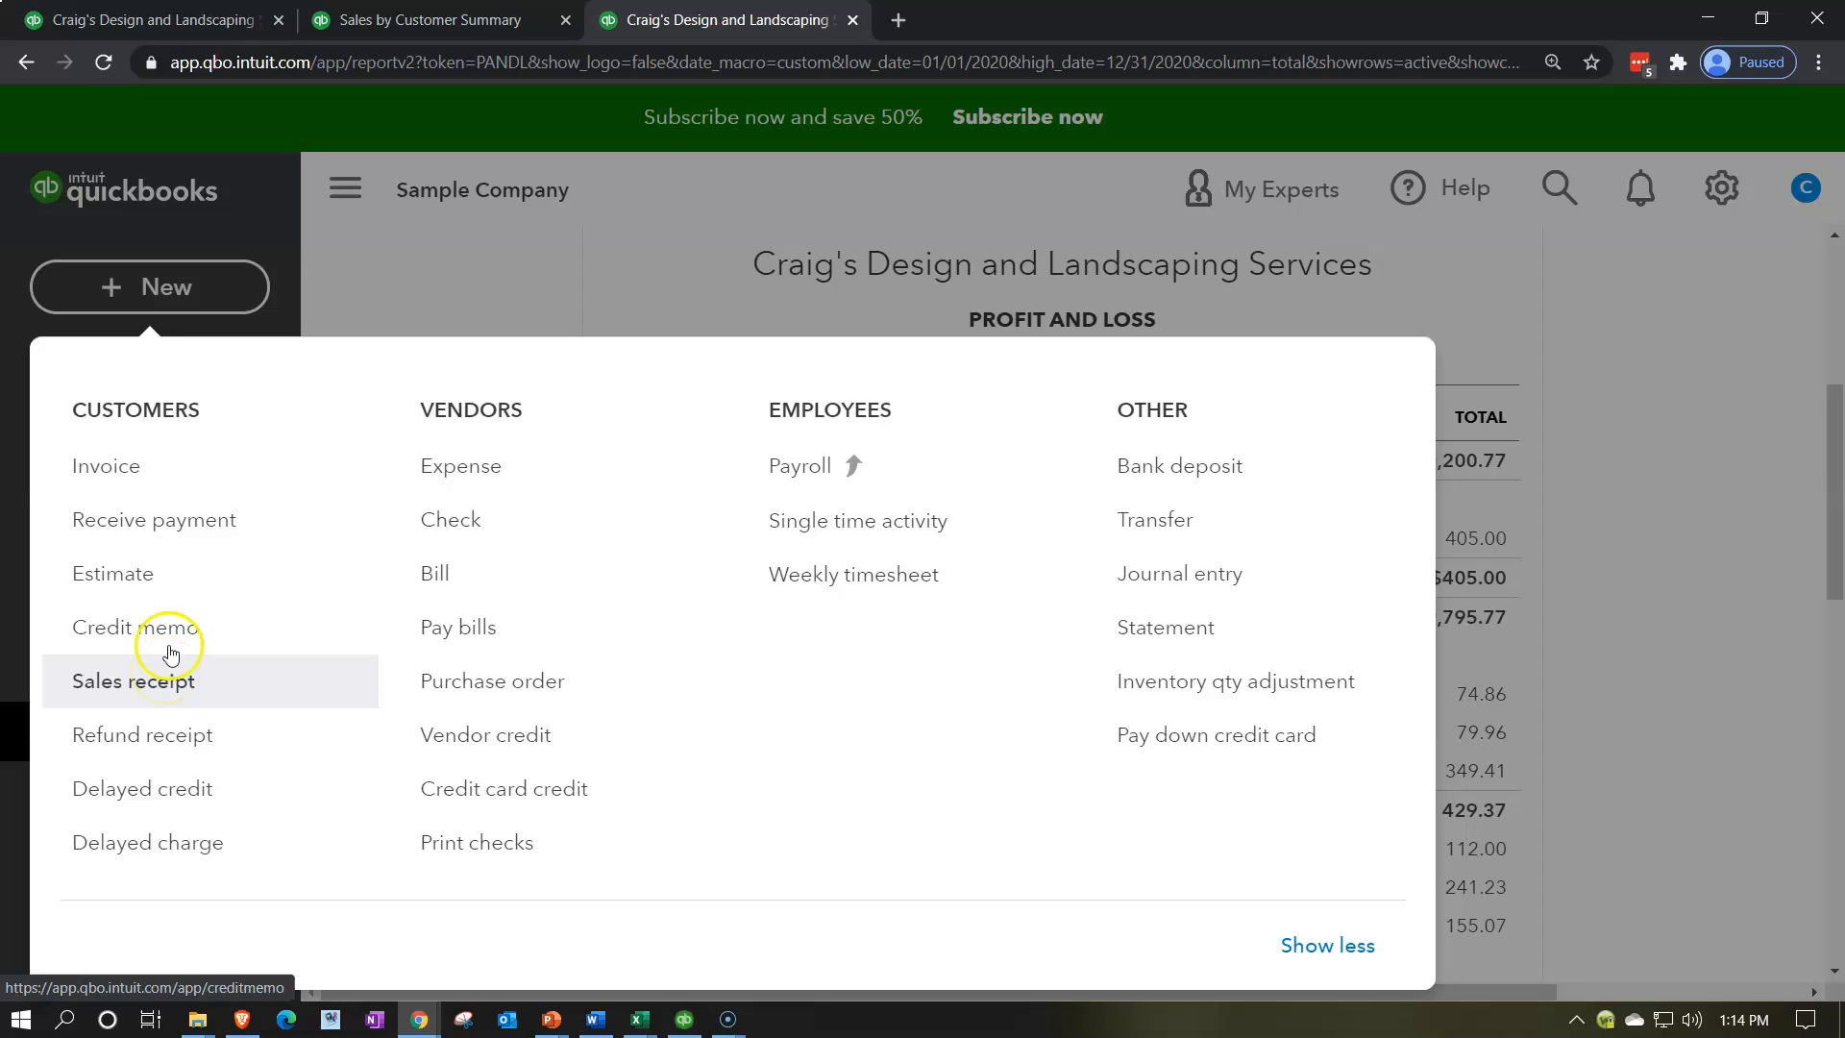
pyautogui.click(412, 267)
pyautogui.click(348, 193)
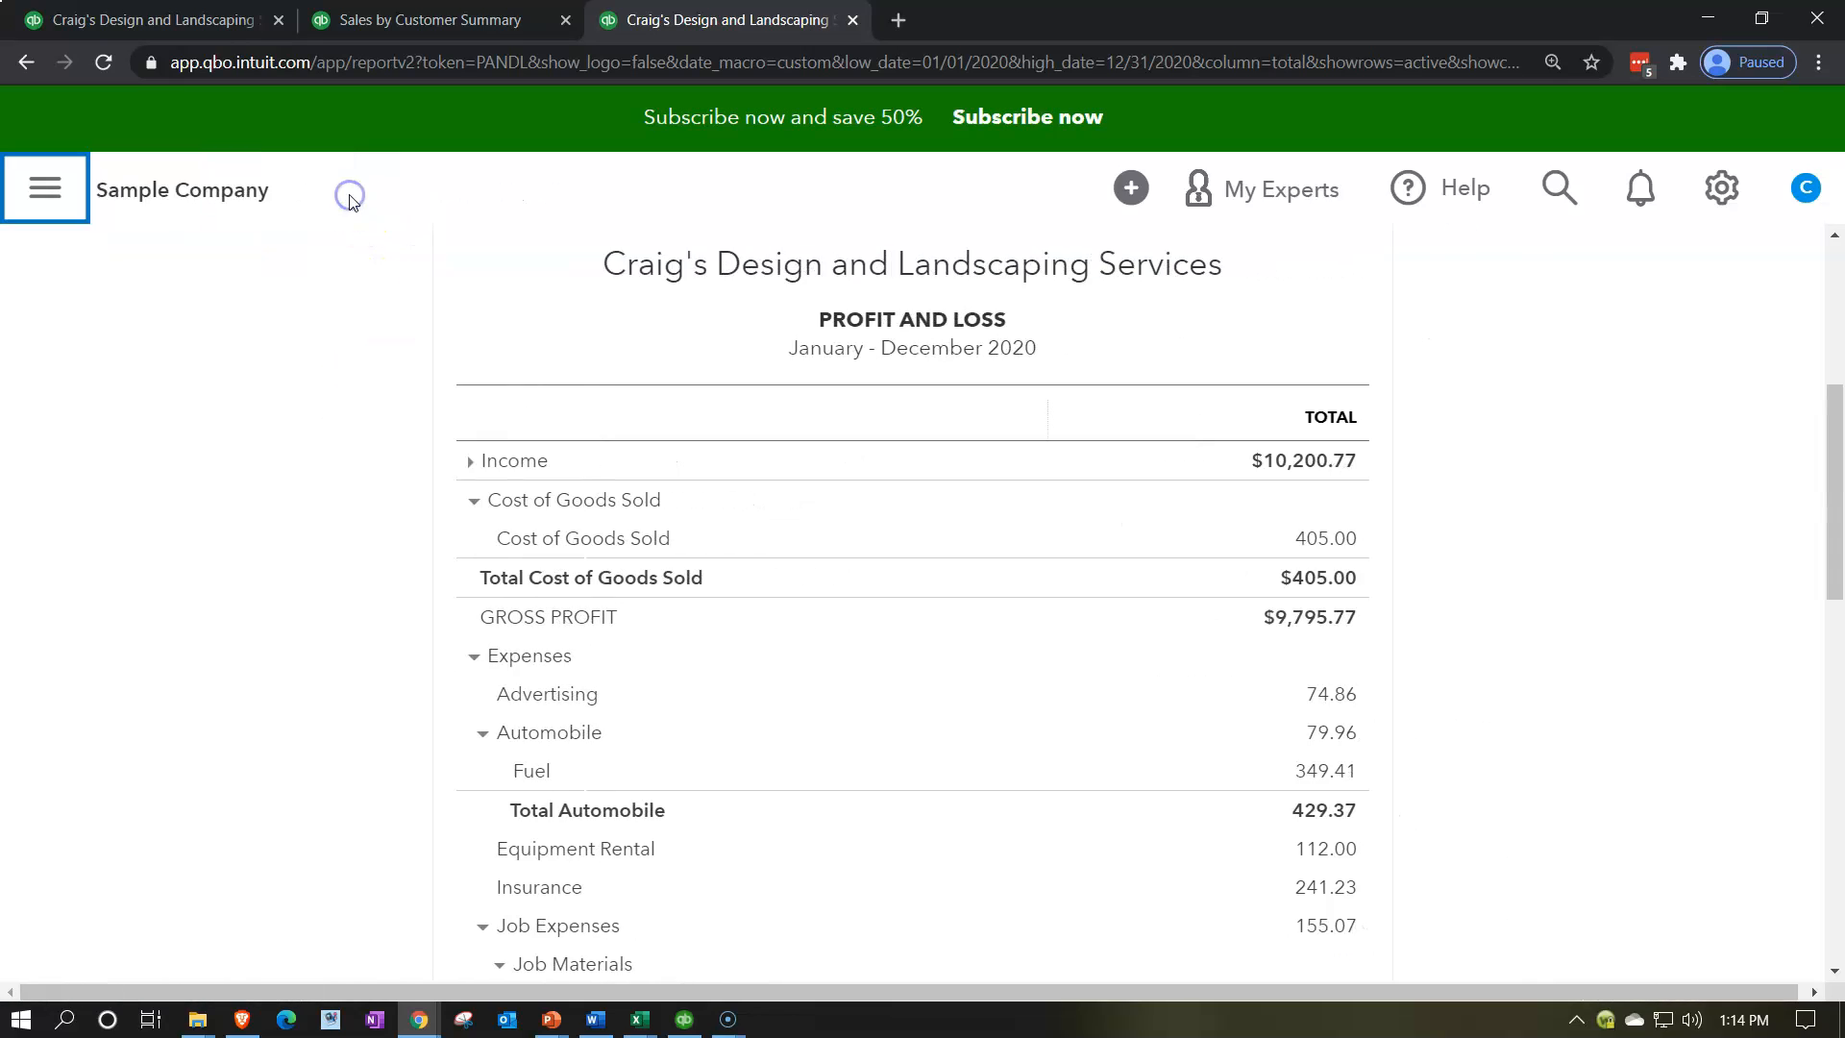
# - Return to the Sales by Customer Summary report and review the totals for the individual customers
pyautogui.click(422, 29)
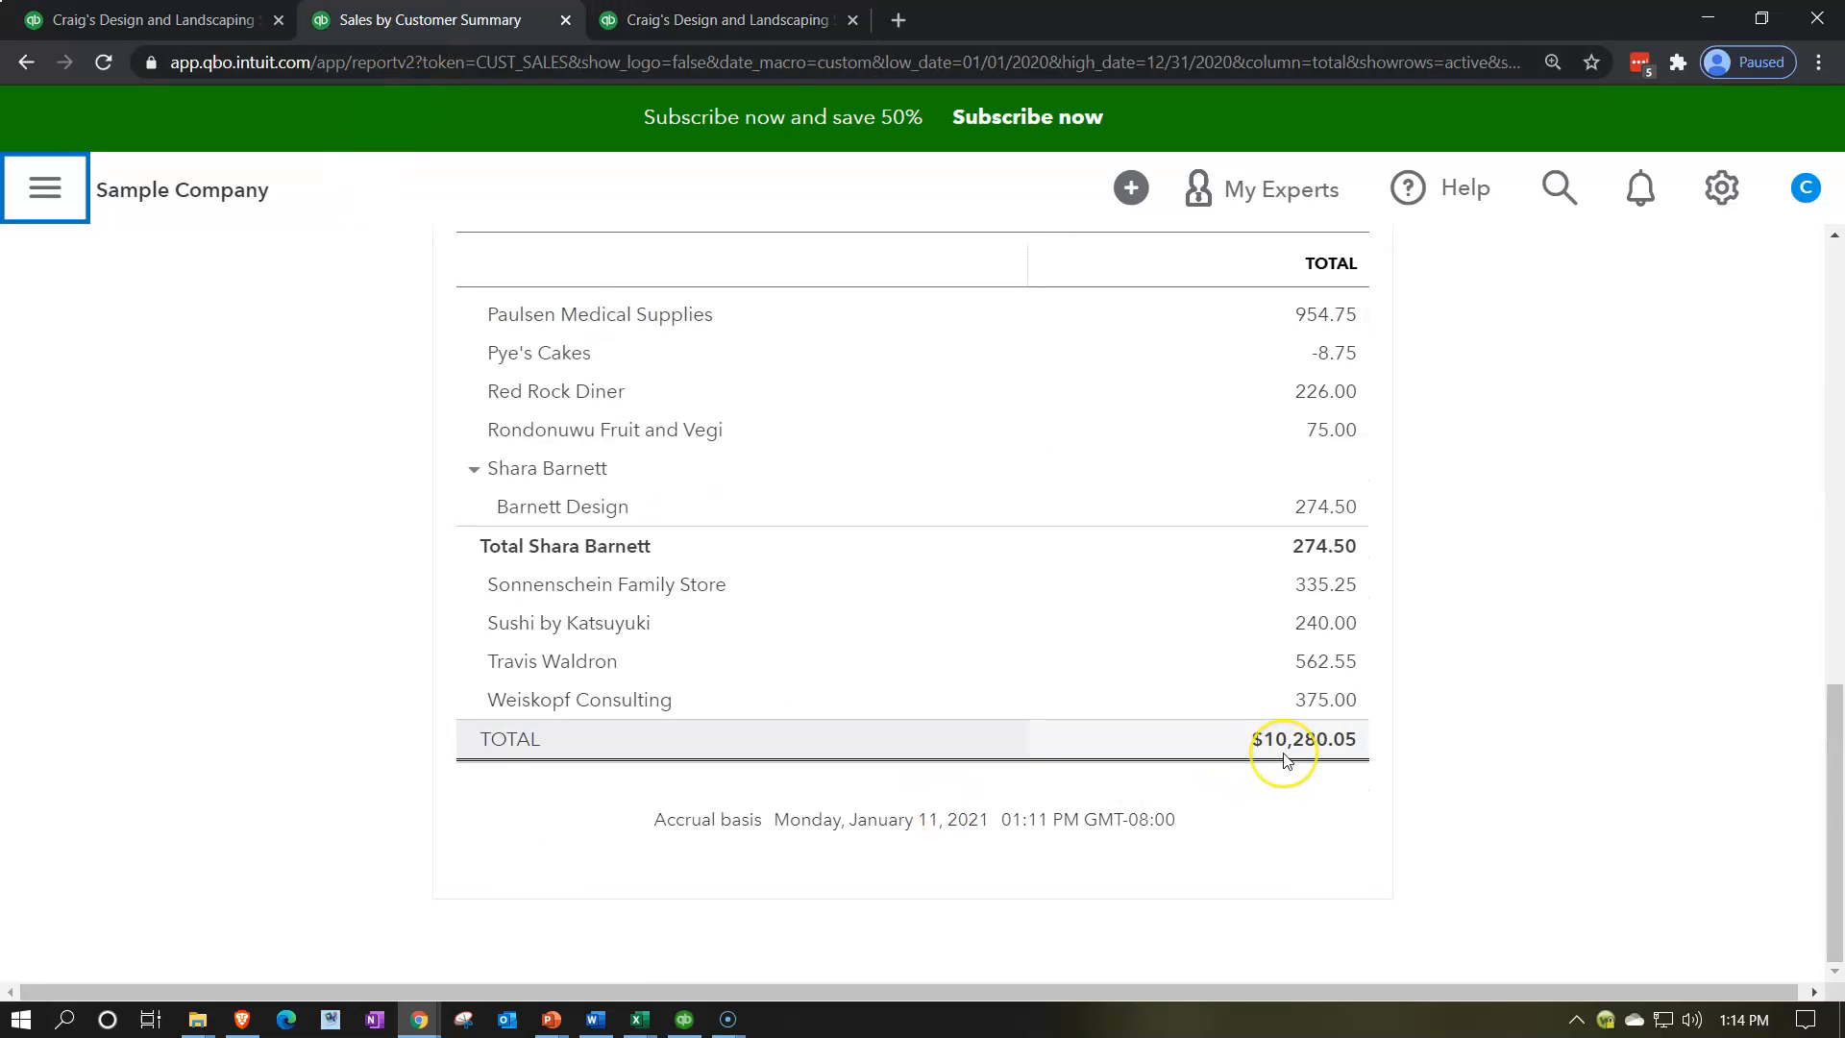
pyautogui.scroll(7, 1285, 759)
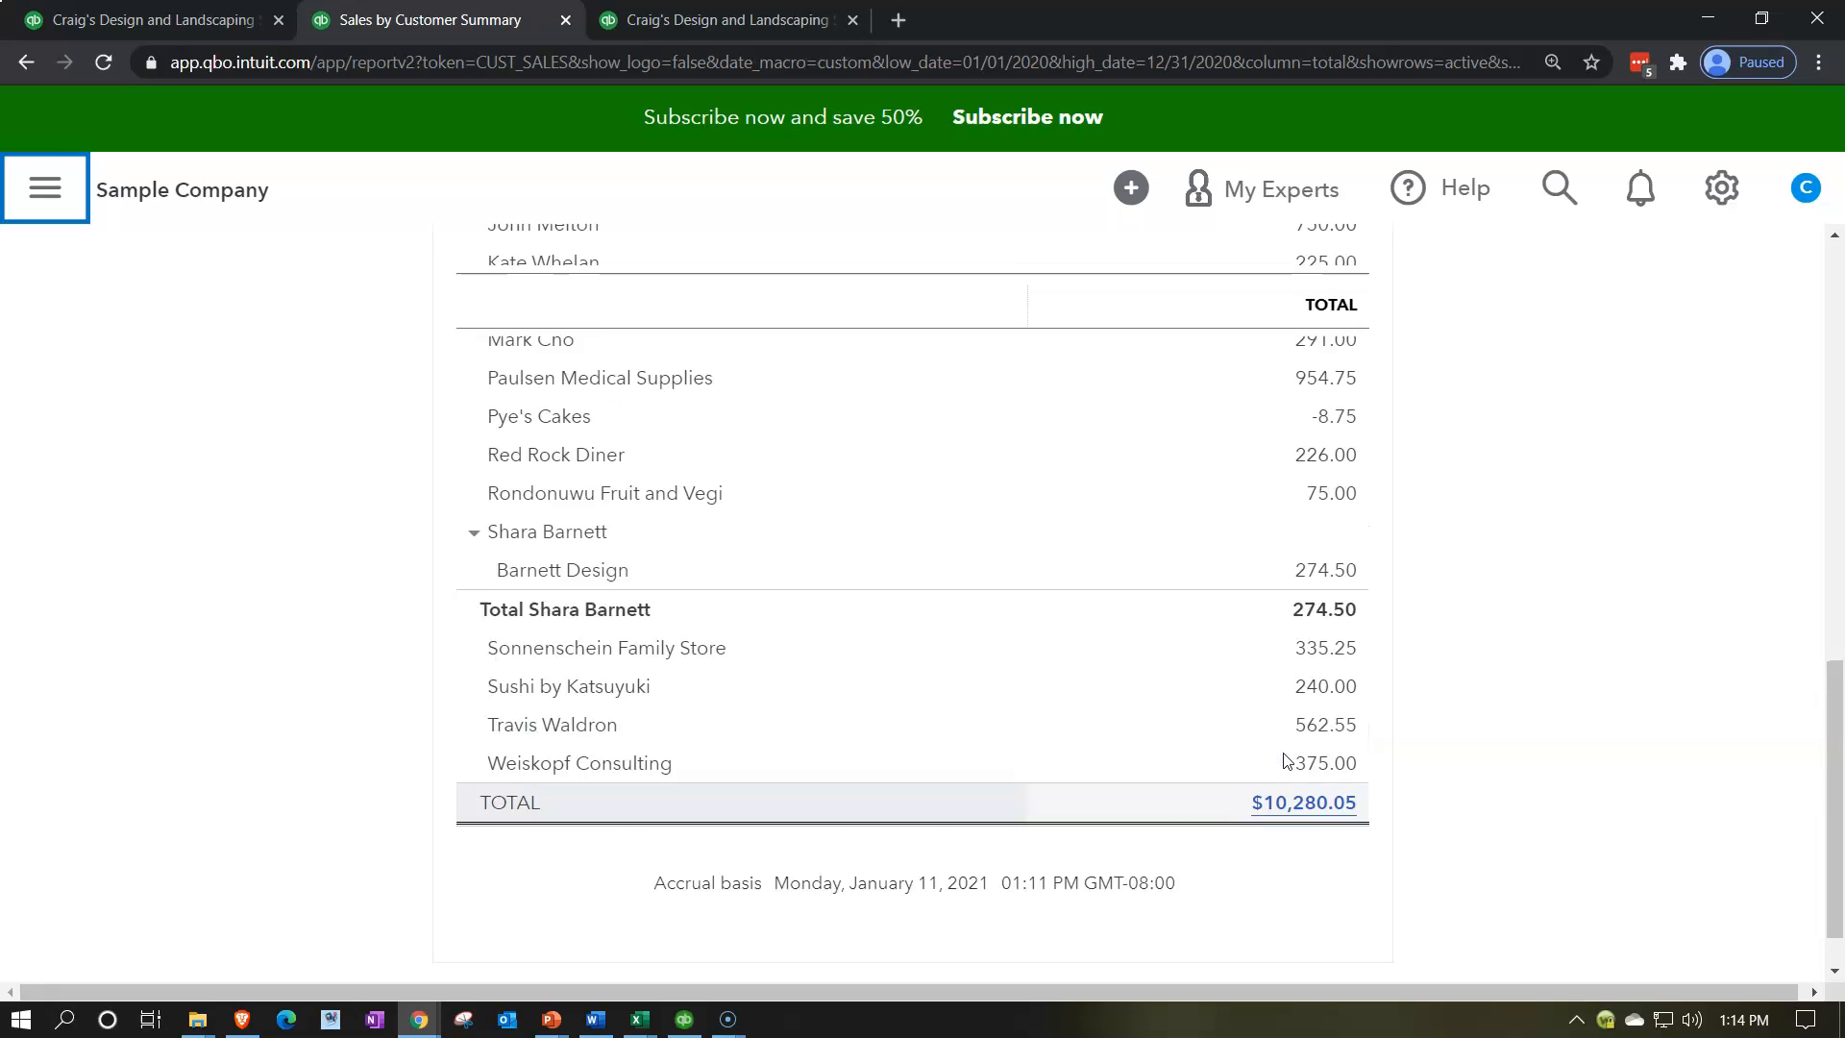
pyautogui.moveTo(643, 1020)
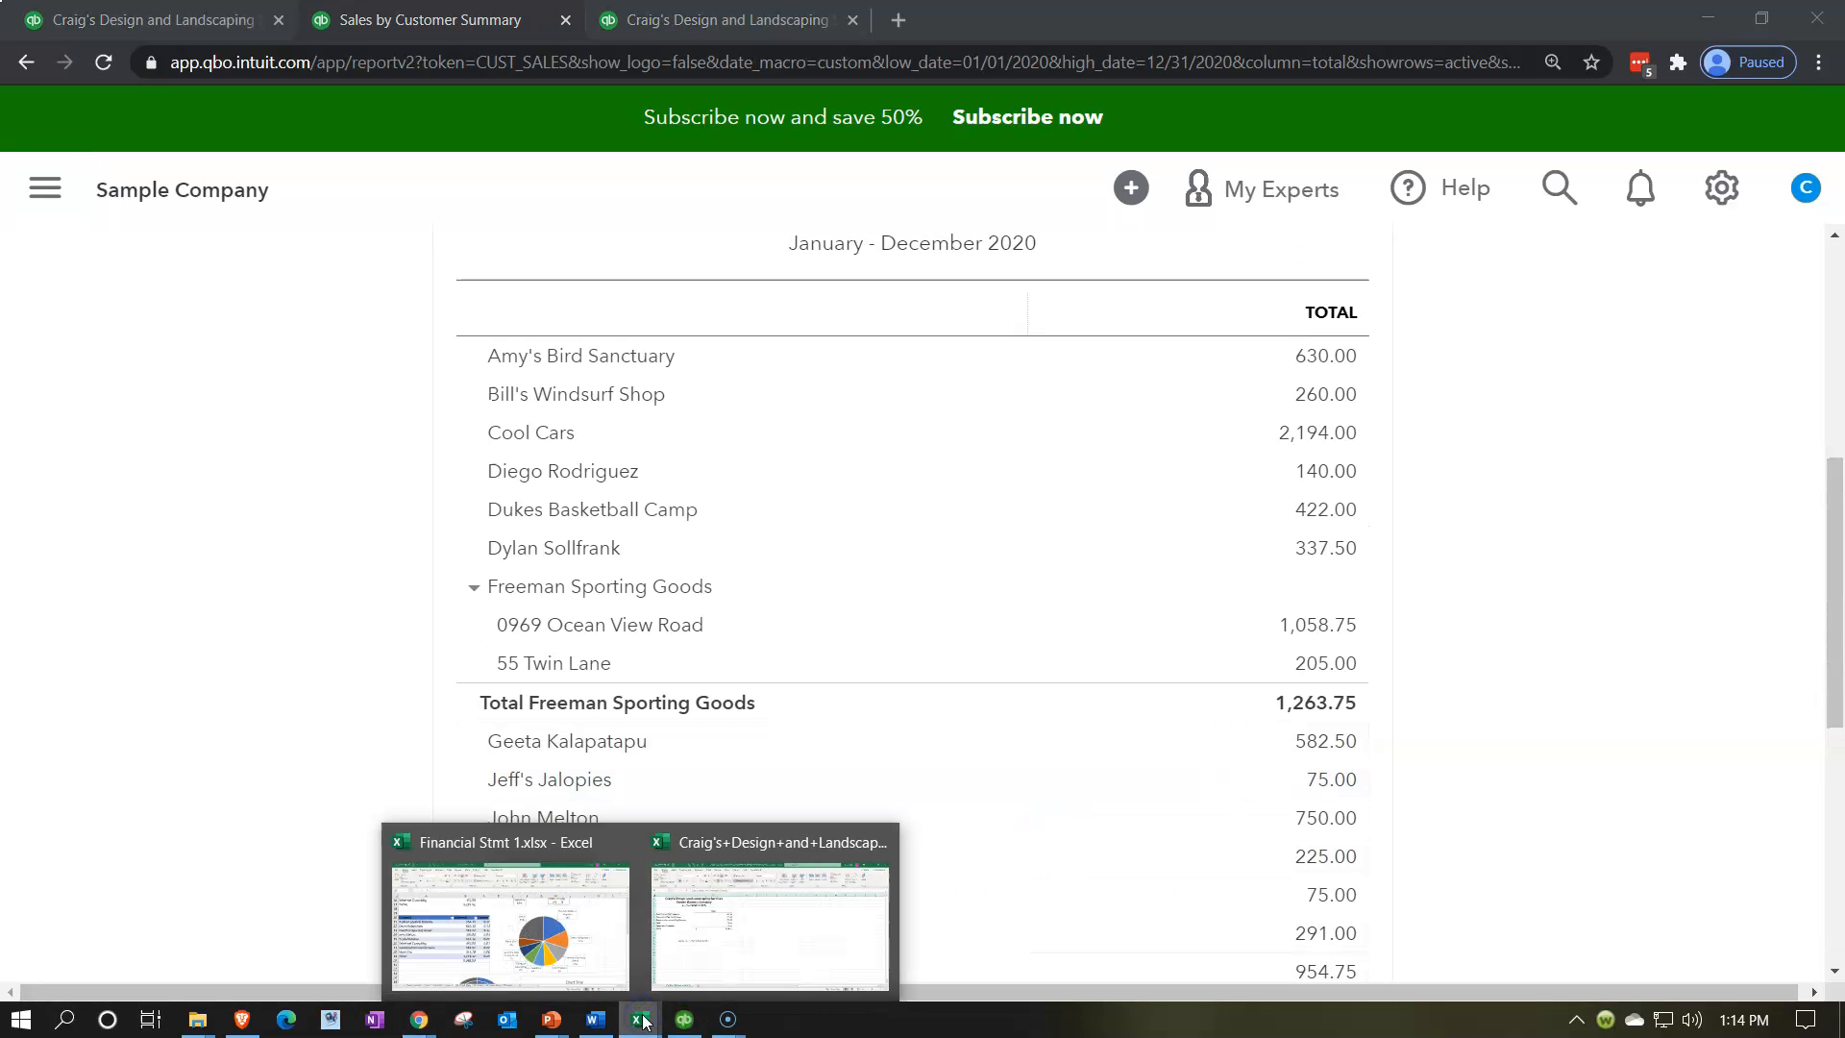
# - Switch to the Financial Stmt 1 workbook in Excel and add a new worksheet after the AP Graph sheet
pyautogui.click(591, 962)
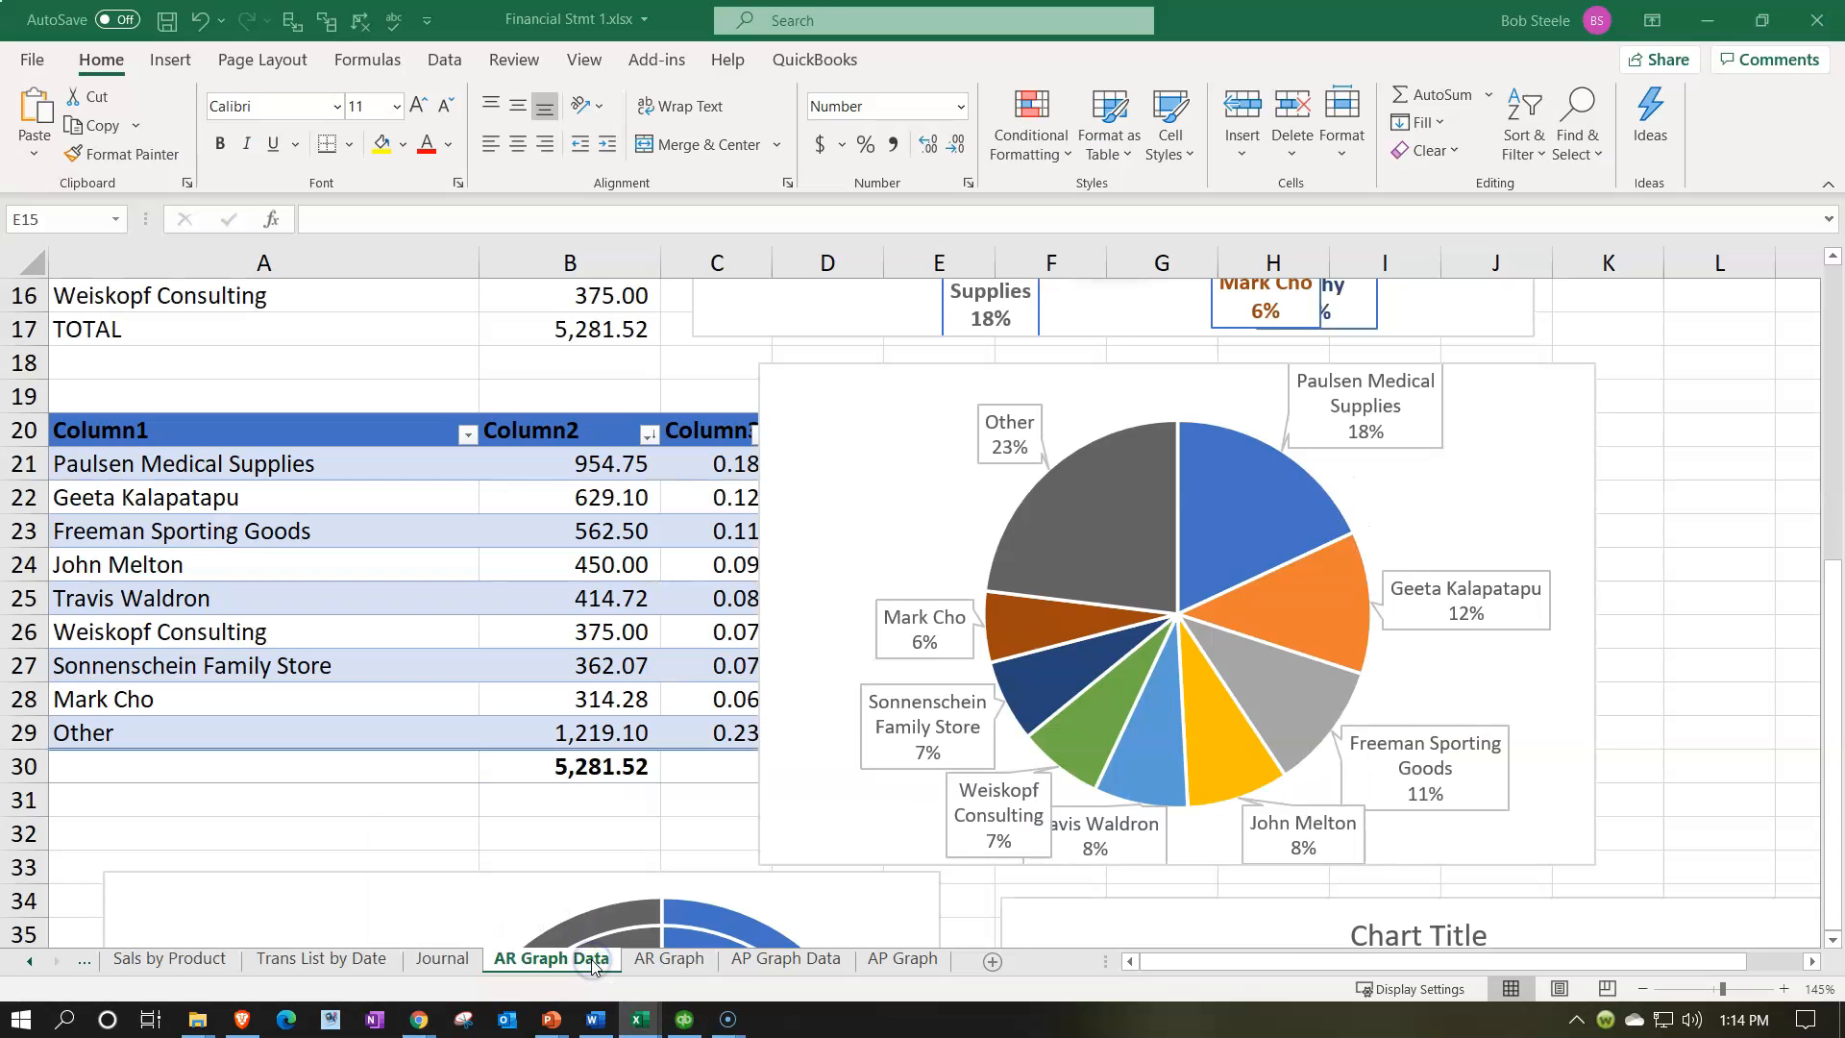
pyautogui.click(996, 962)
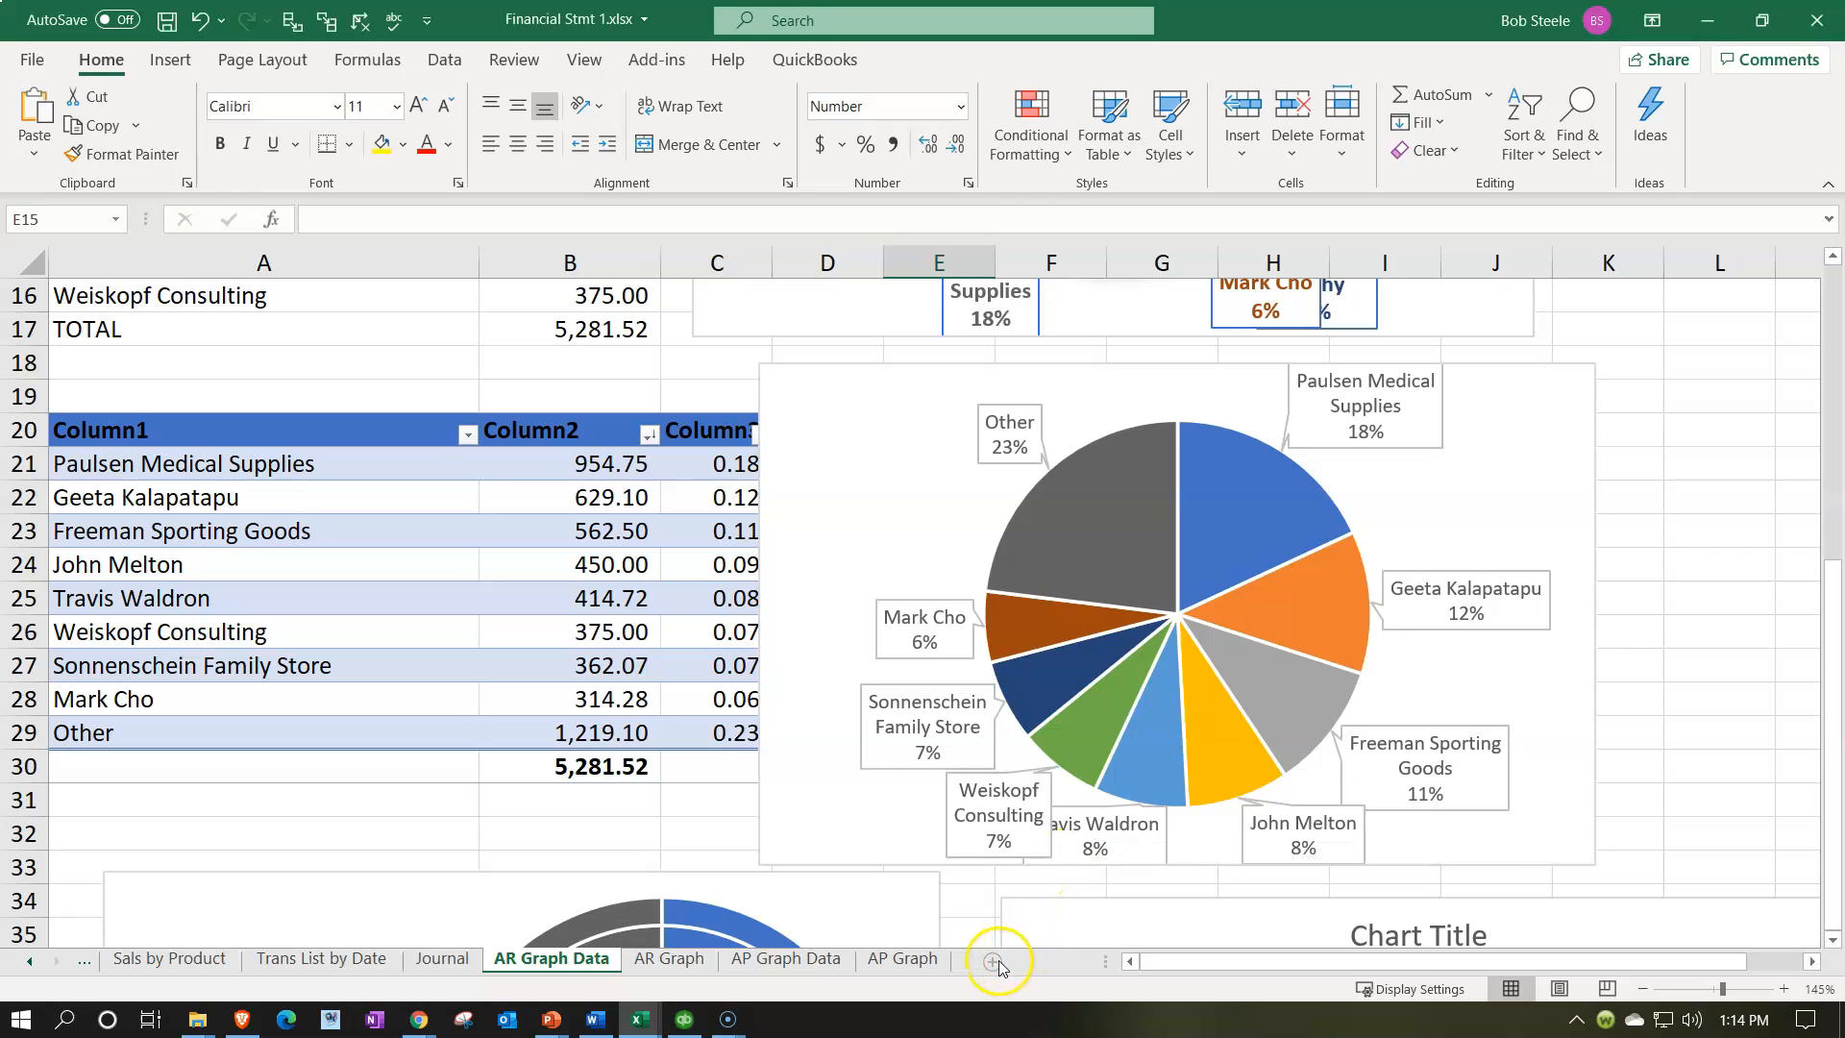
pyautogui.click(998, 964)
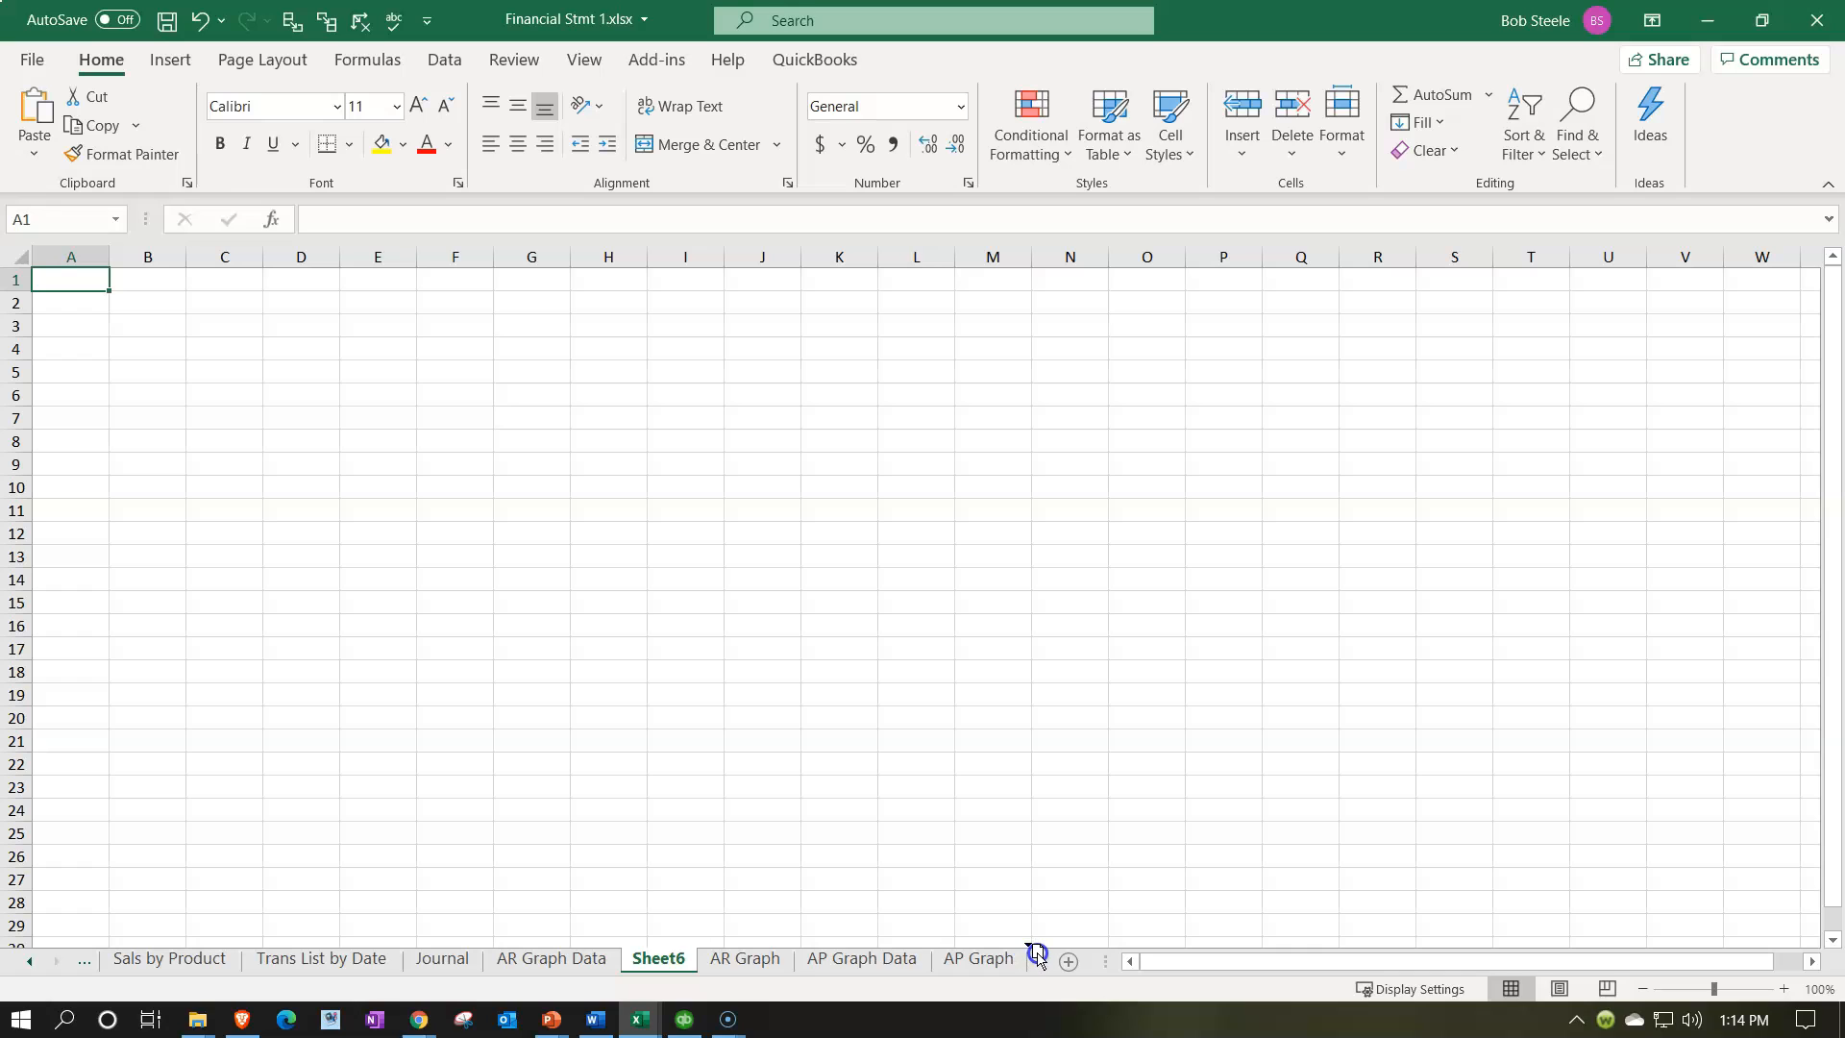
pyautogui.moveTo(1036, 954); pyautogui.dragTo(1038, 958)
# - Bring up the Vendor Balance Summary workbook and close it
pyautogui.click(640, 1018)
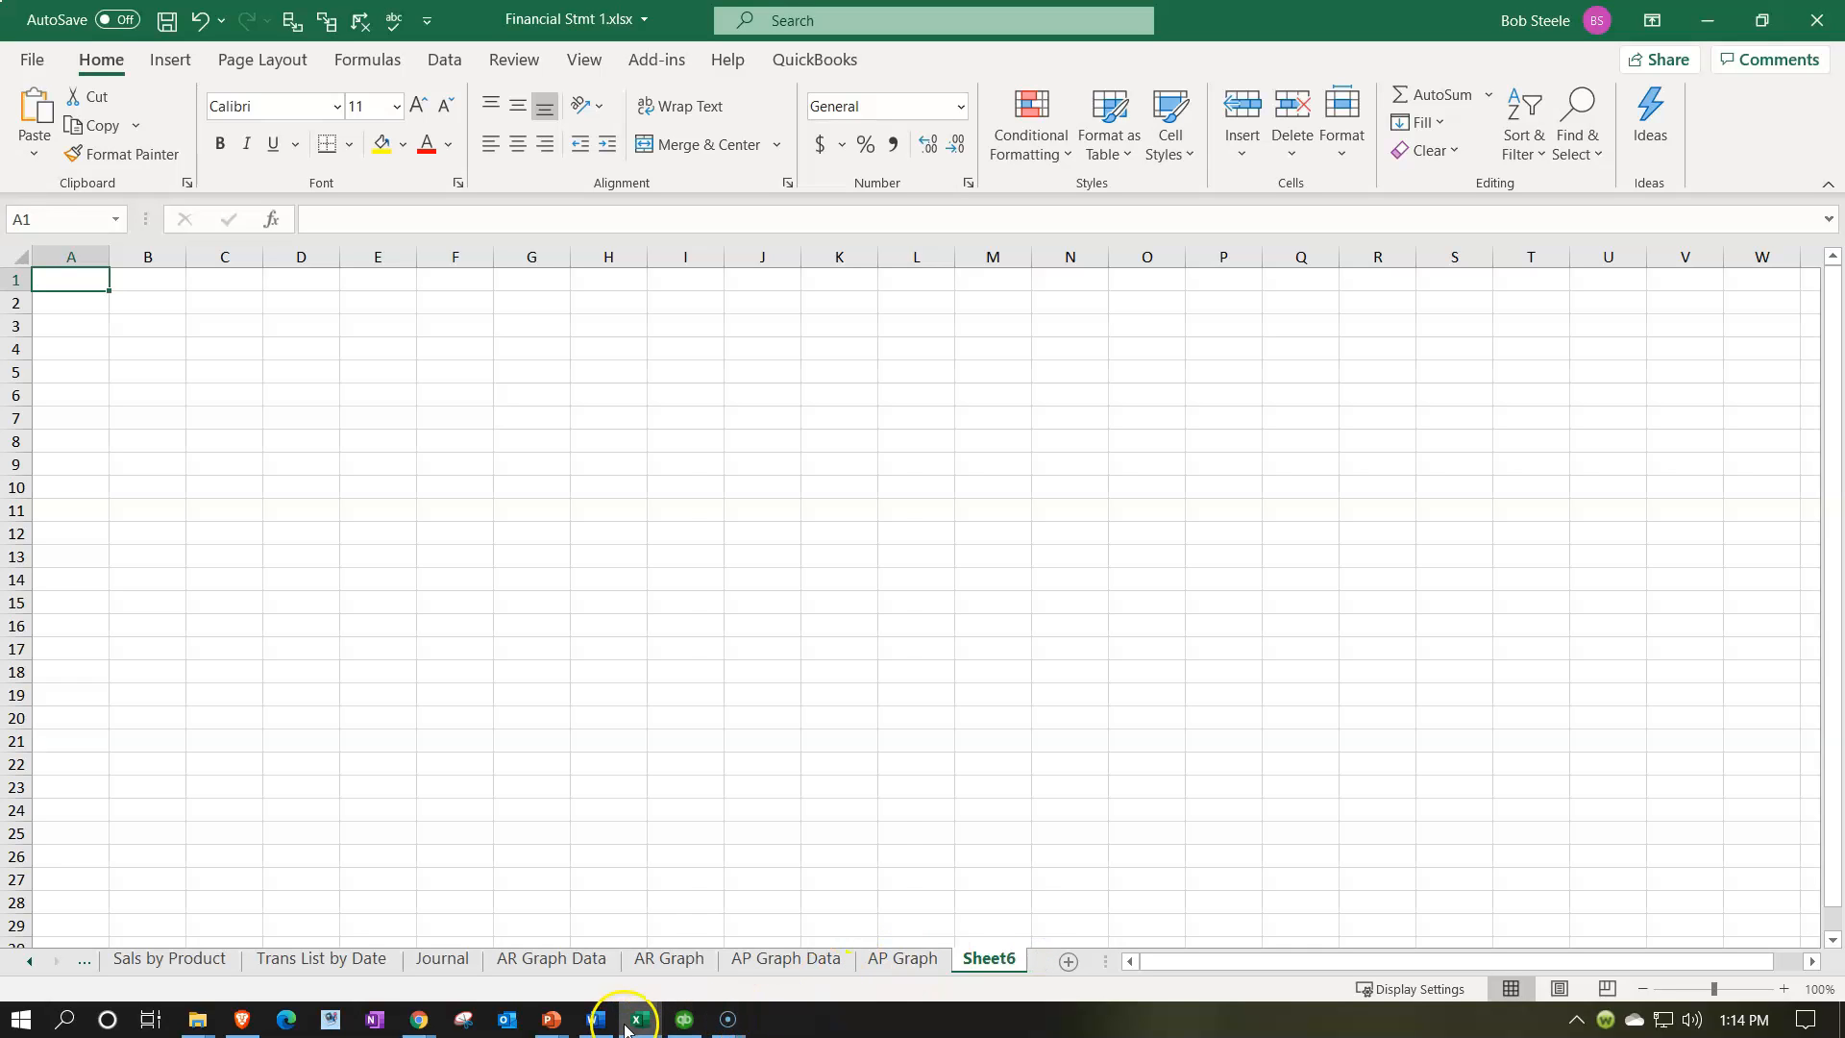
pyautogui.click(798, 955)
pyautogui.hotkey('ctrl', 'a')
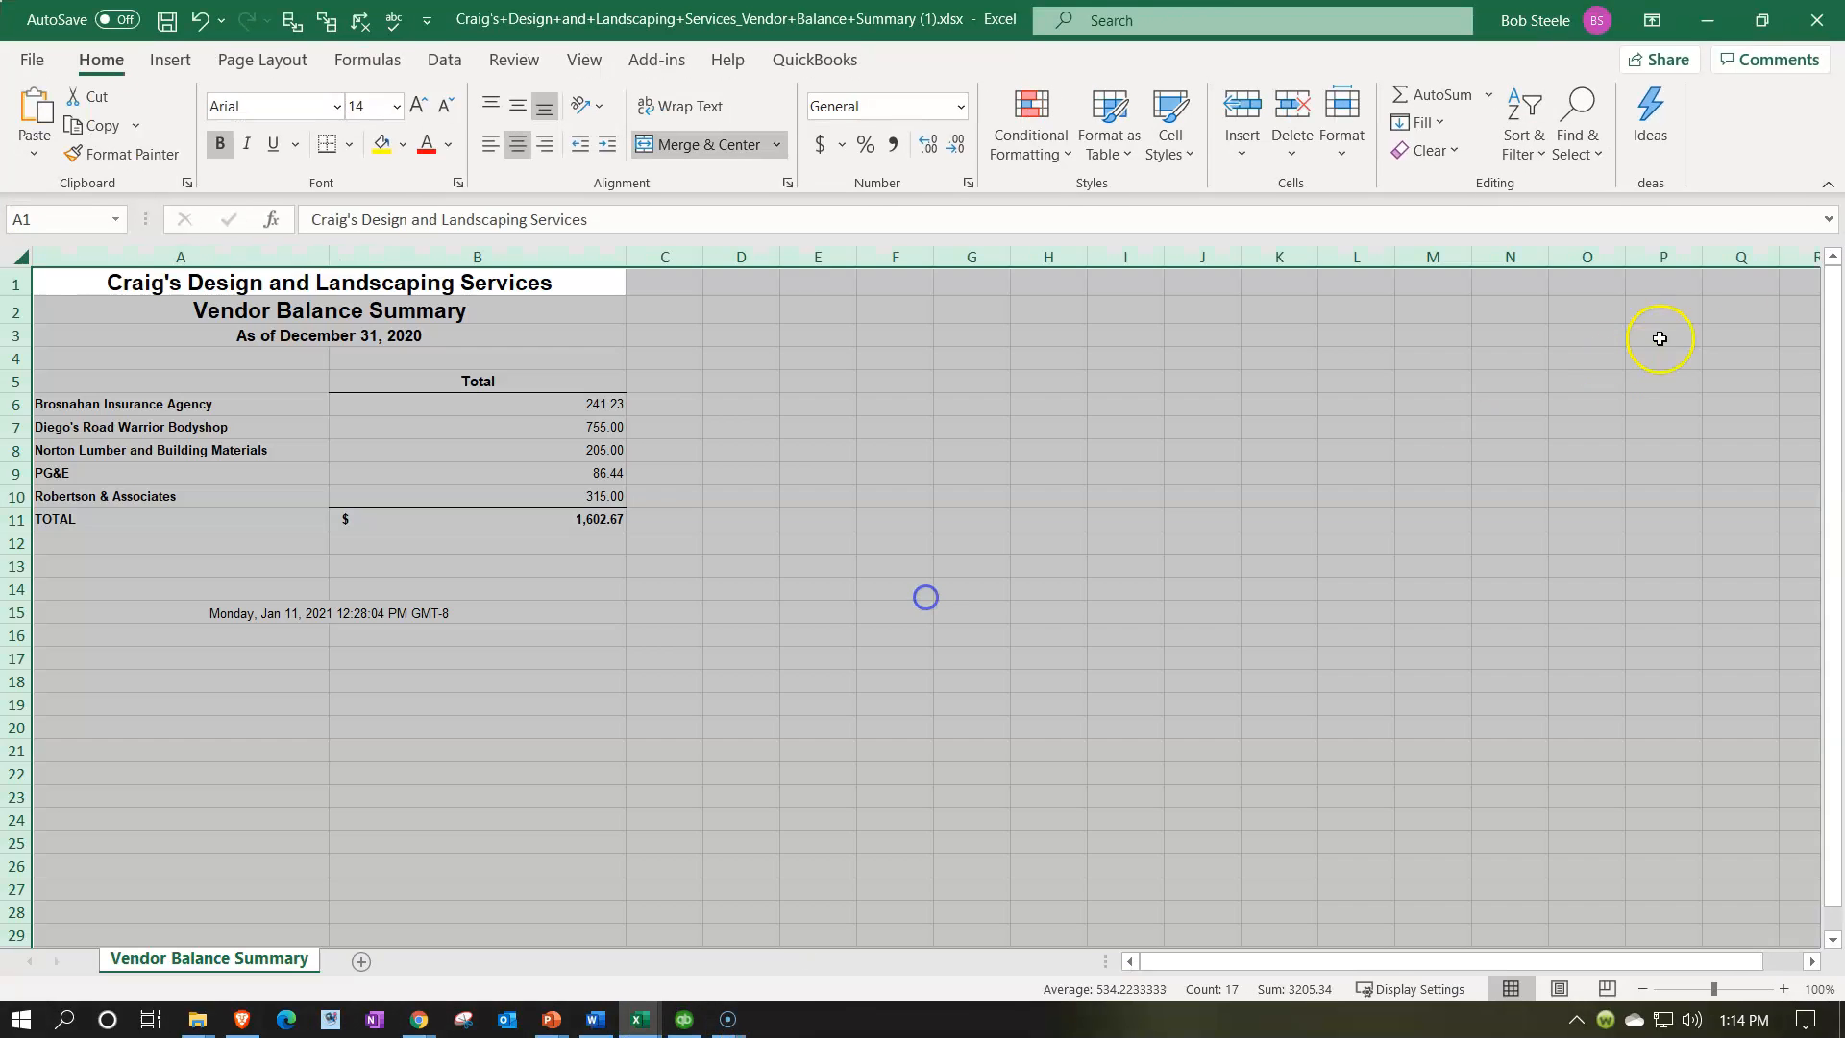
pyautogui.click(1824, 28)
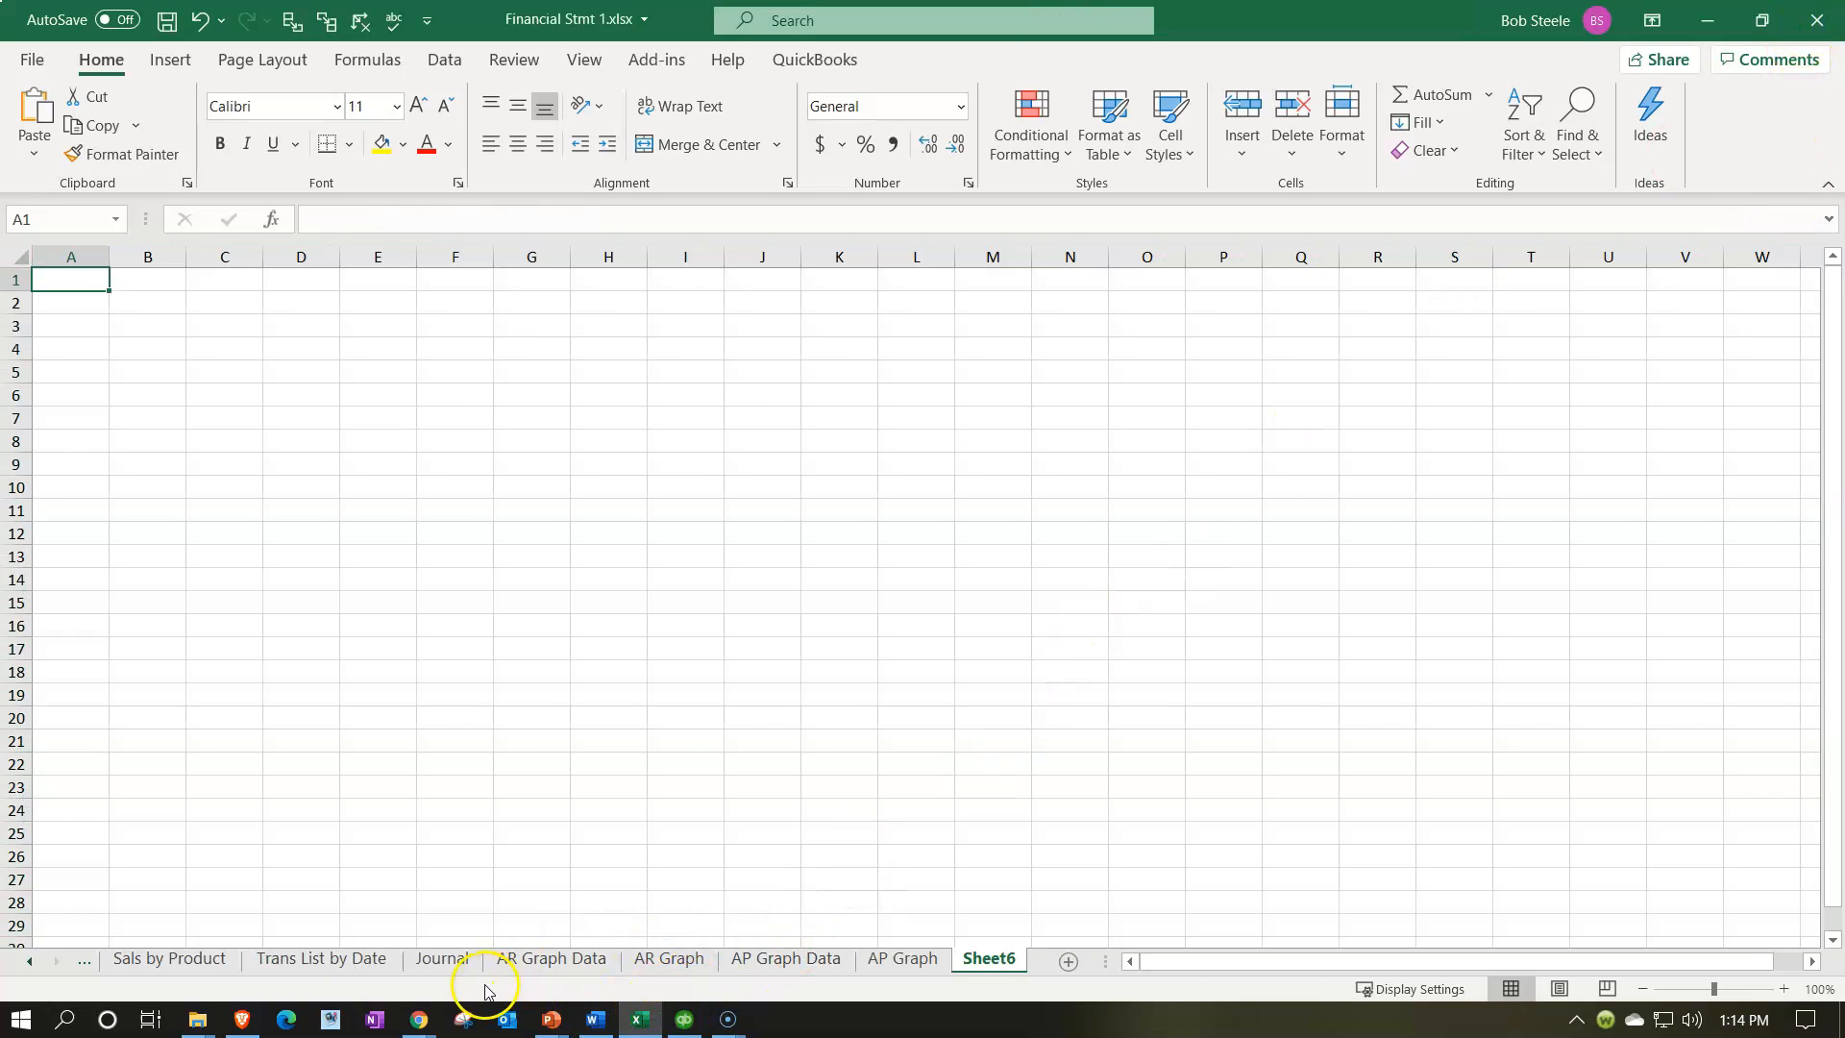
# - Return to the Sales by Customer Summary report in the browser, export it to Excel and open the downloaded workbook for editing
pyautogui.click(636, 1021)
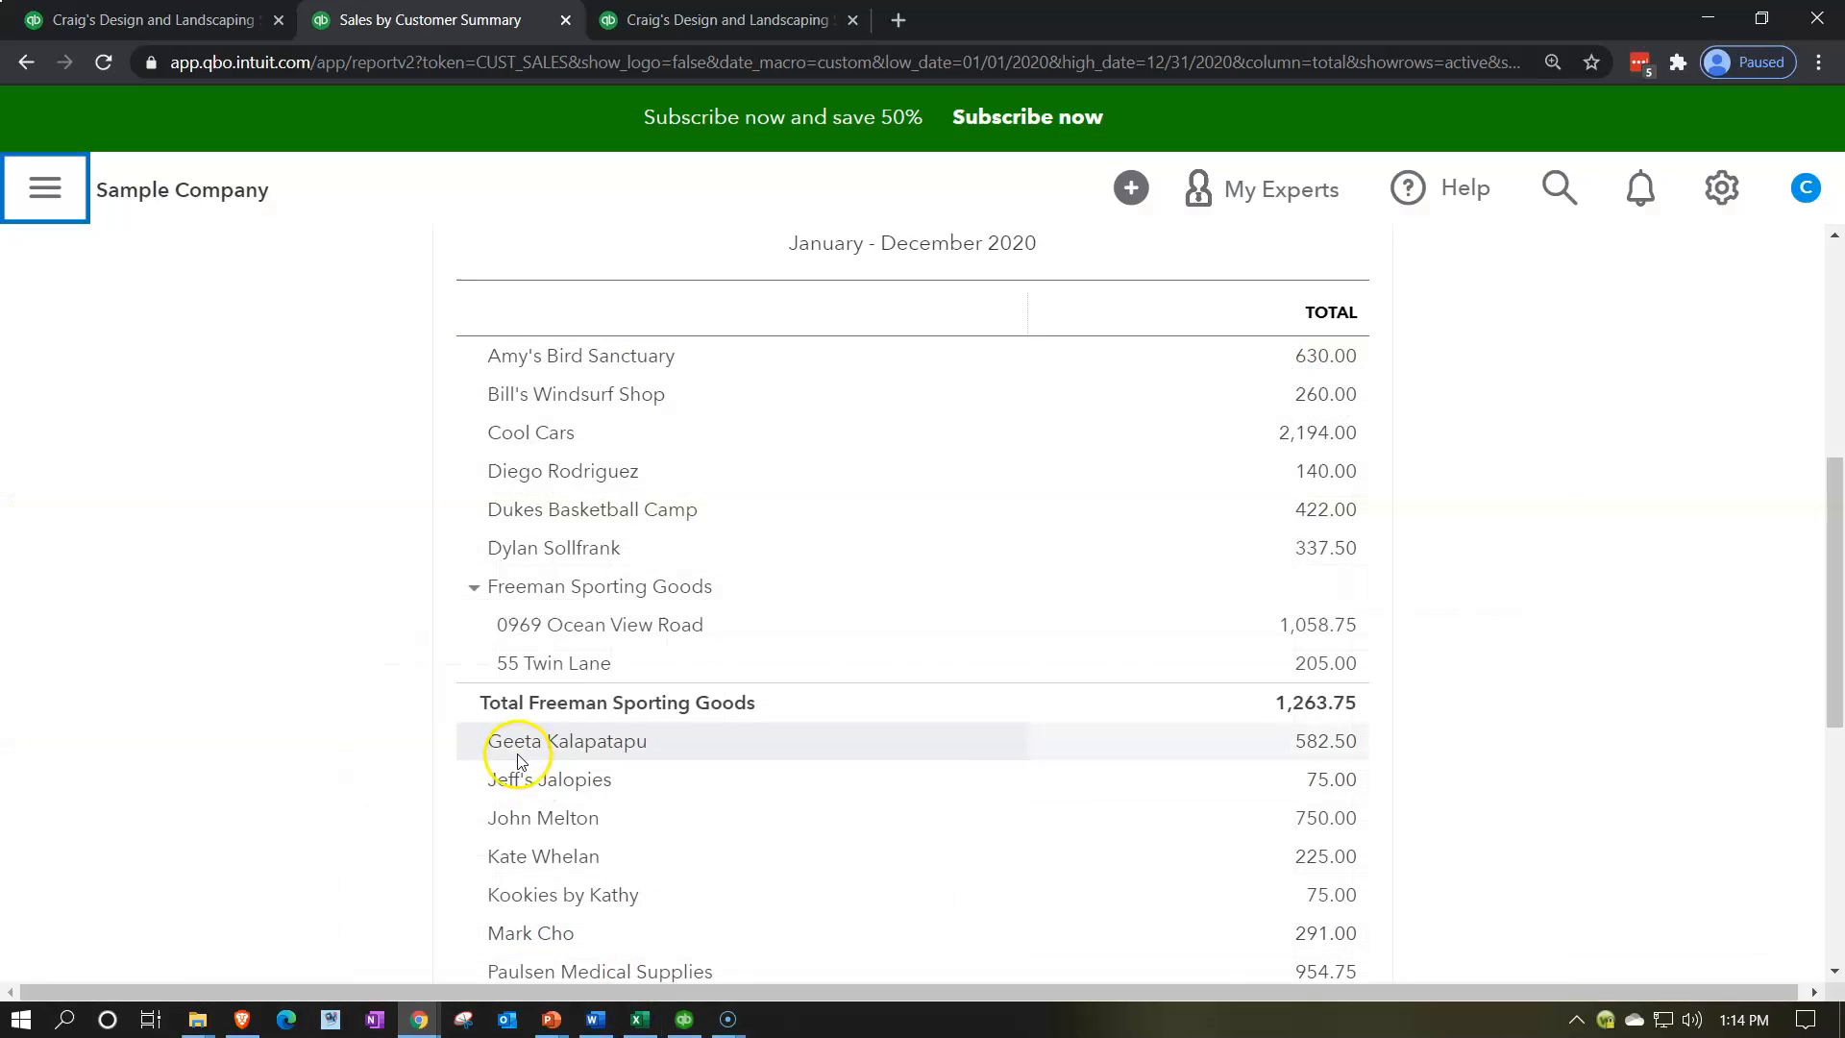
pyautogui.scroll(3, 1114, 521)
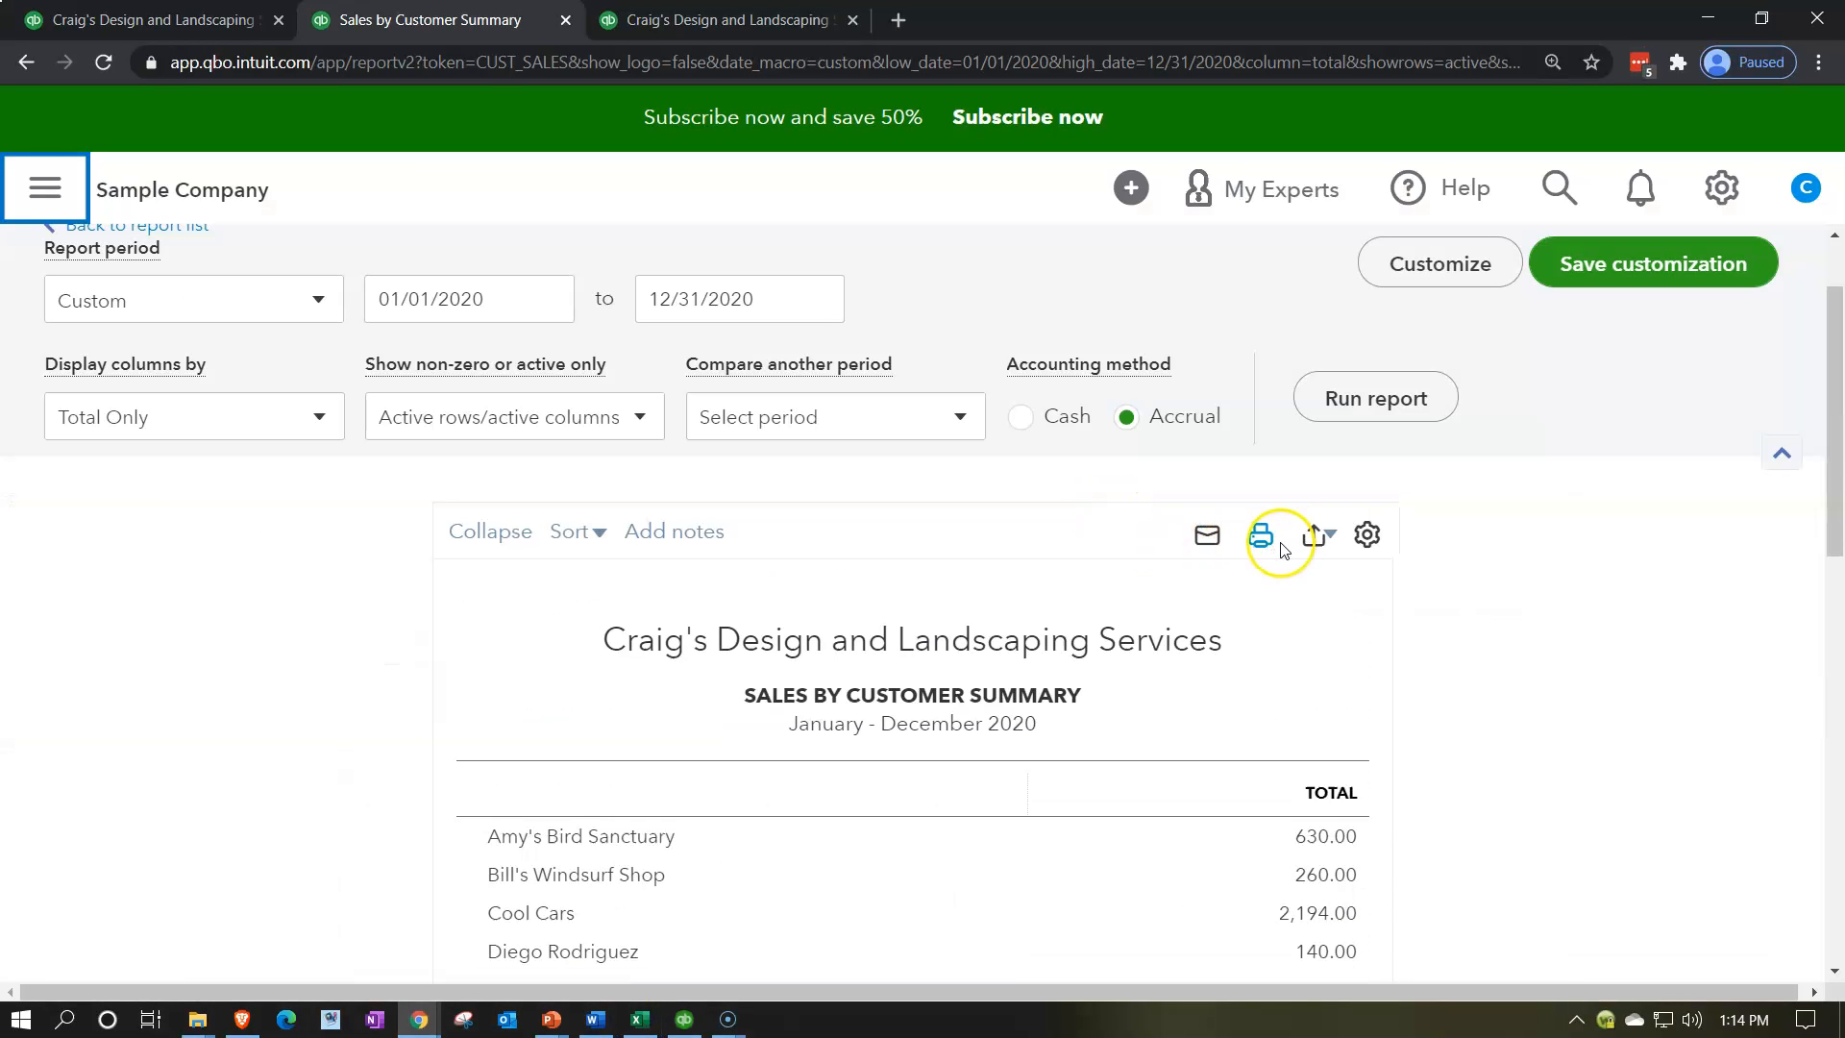
pyautogui.click(1316, 535)
pyautogui.click(1226, 588)
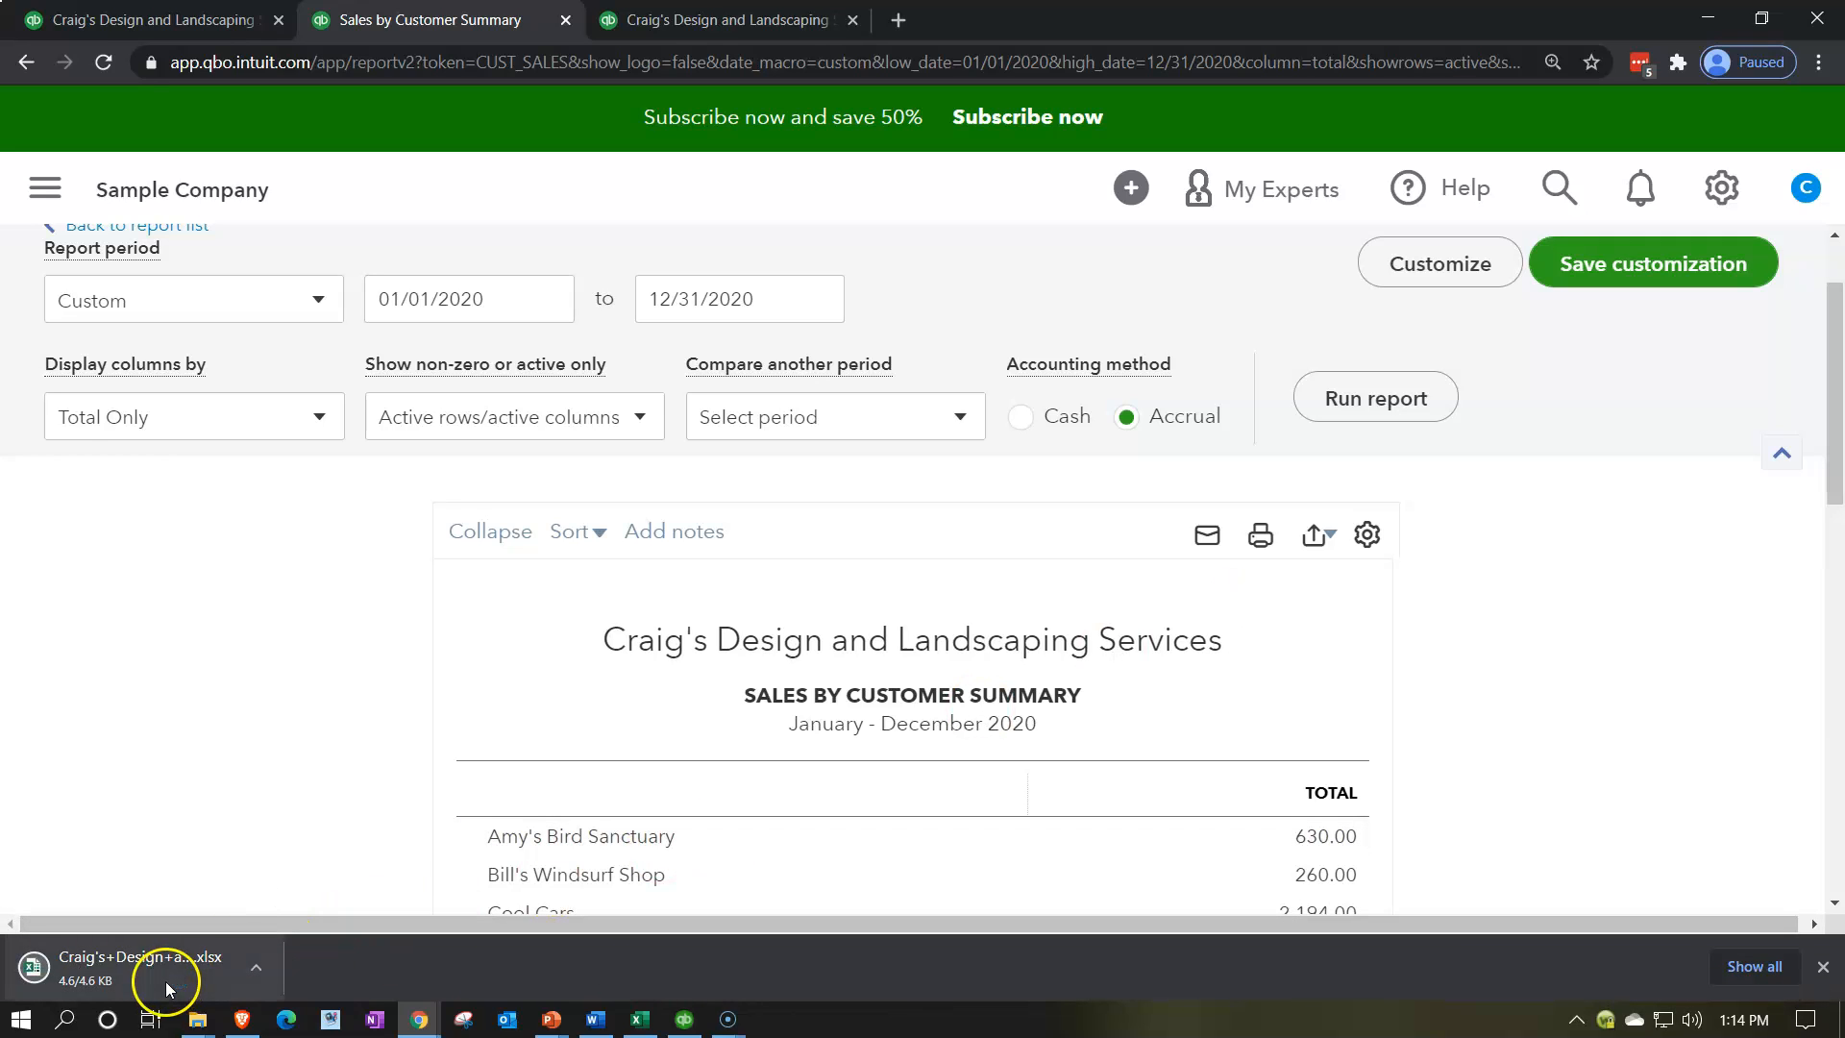
pyautogui.click(144, 969)
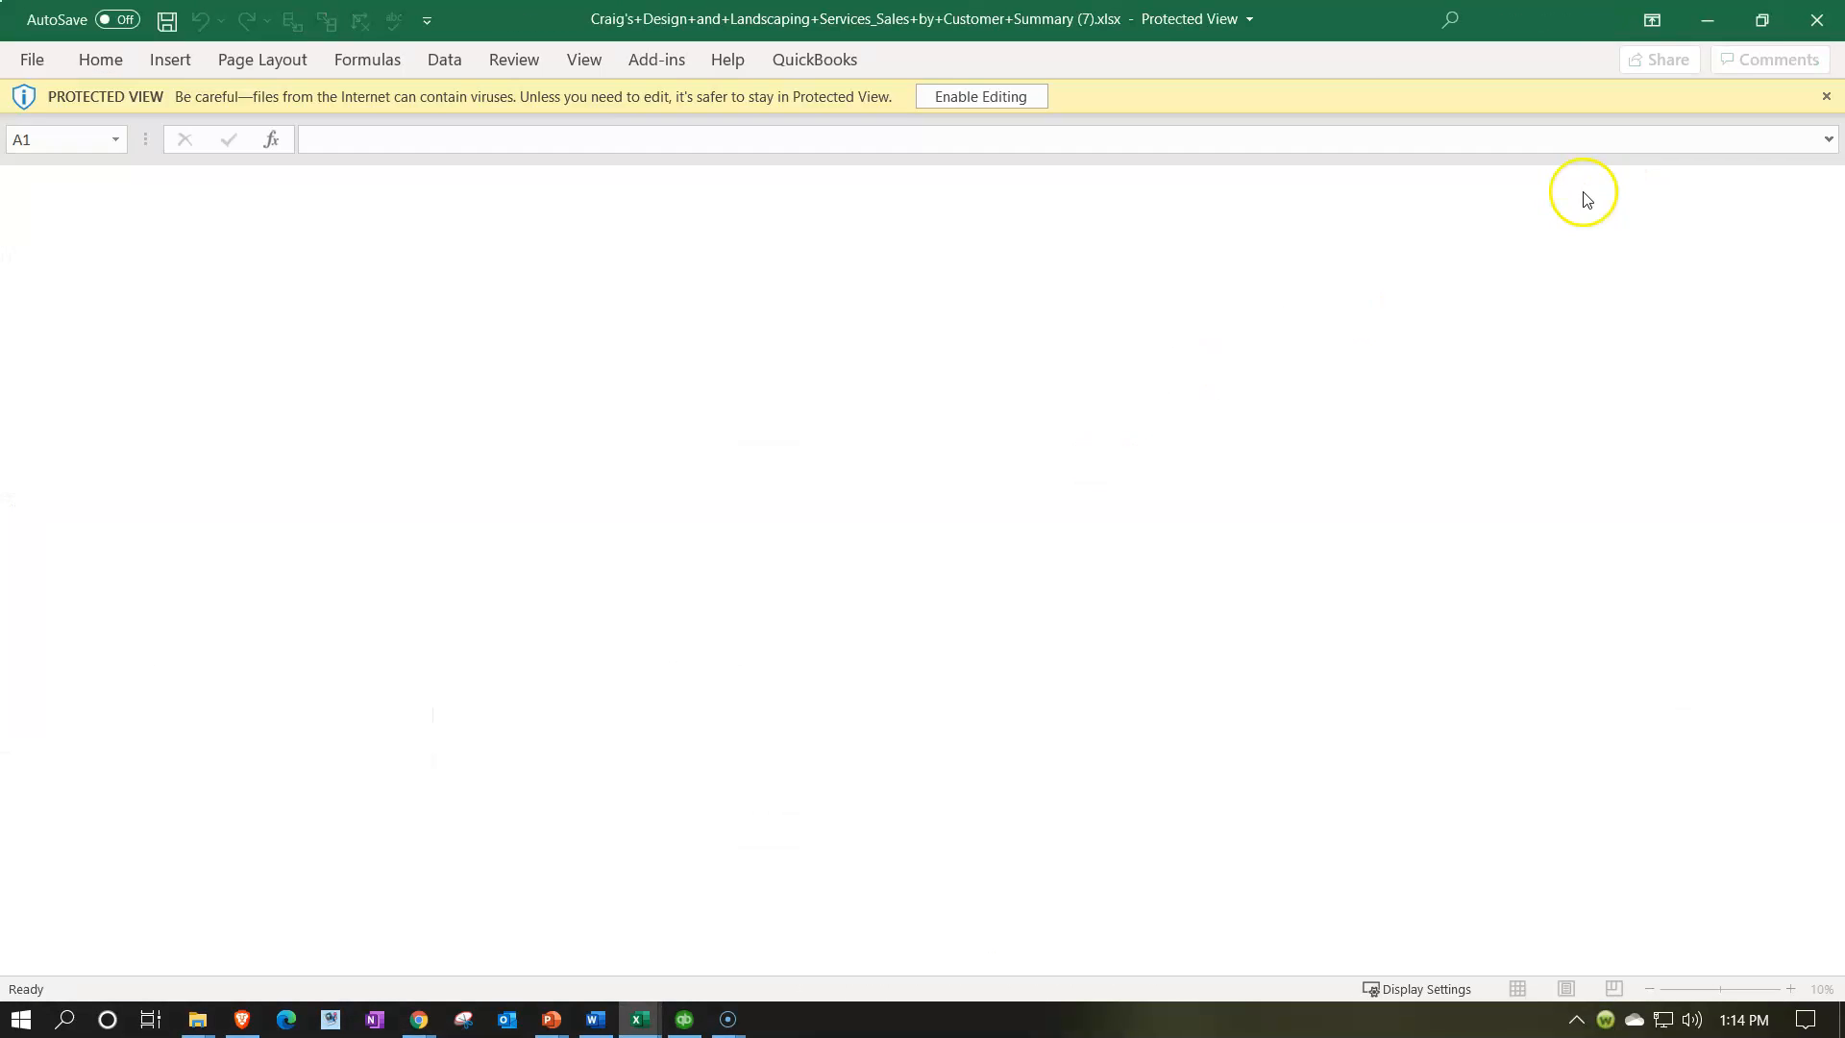
pyautogui.click(981, 97)
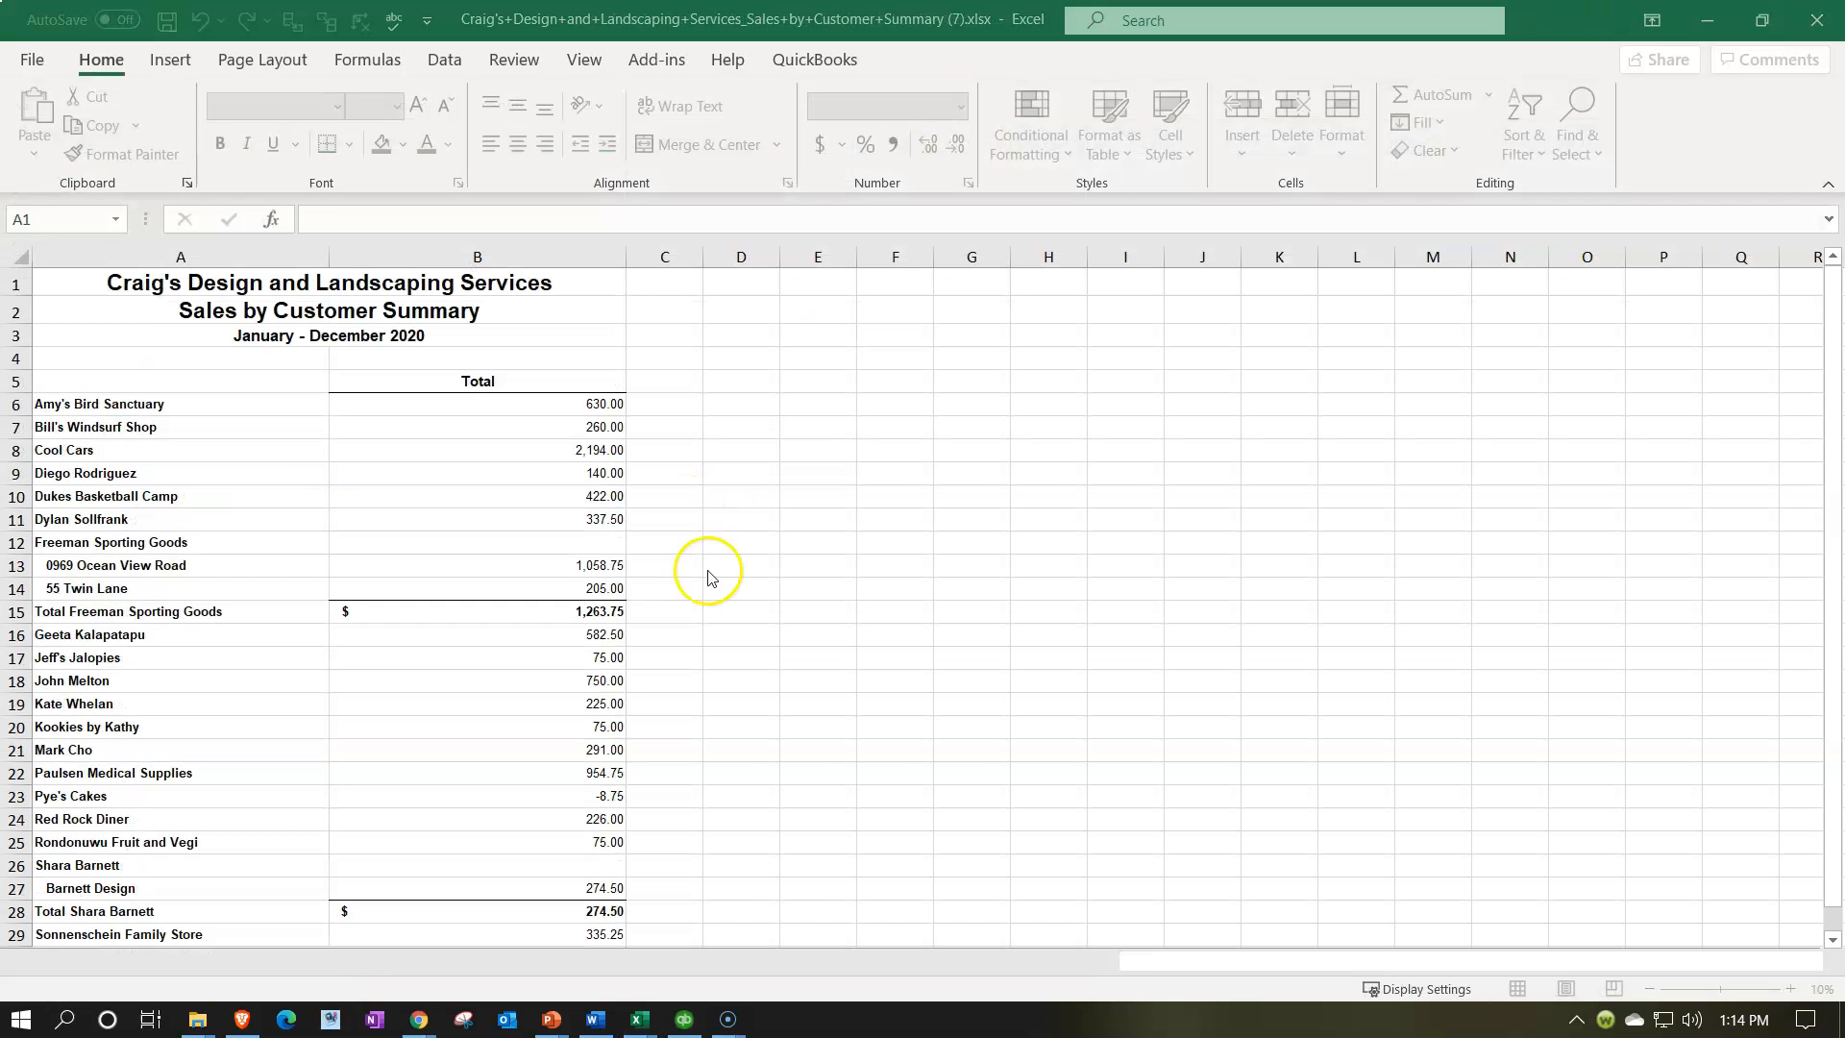
# - Copy the entire exported Sales by Customer Summary worksheet and return to the Financial Stmt 1 workbook
pyautogui.click(353, 543)
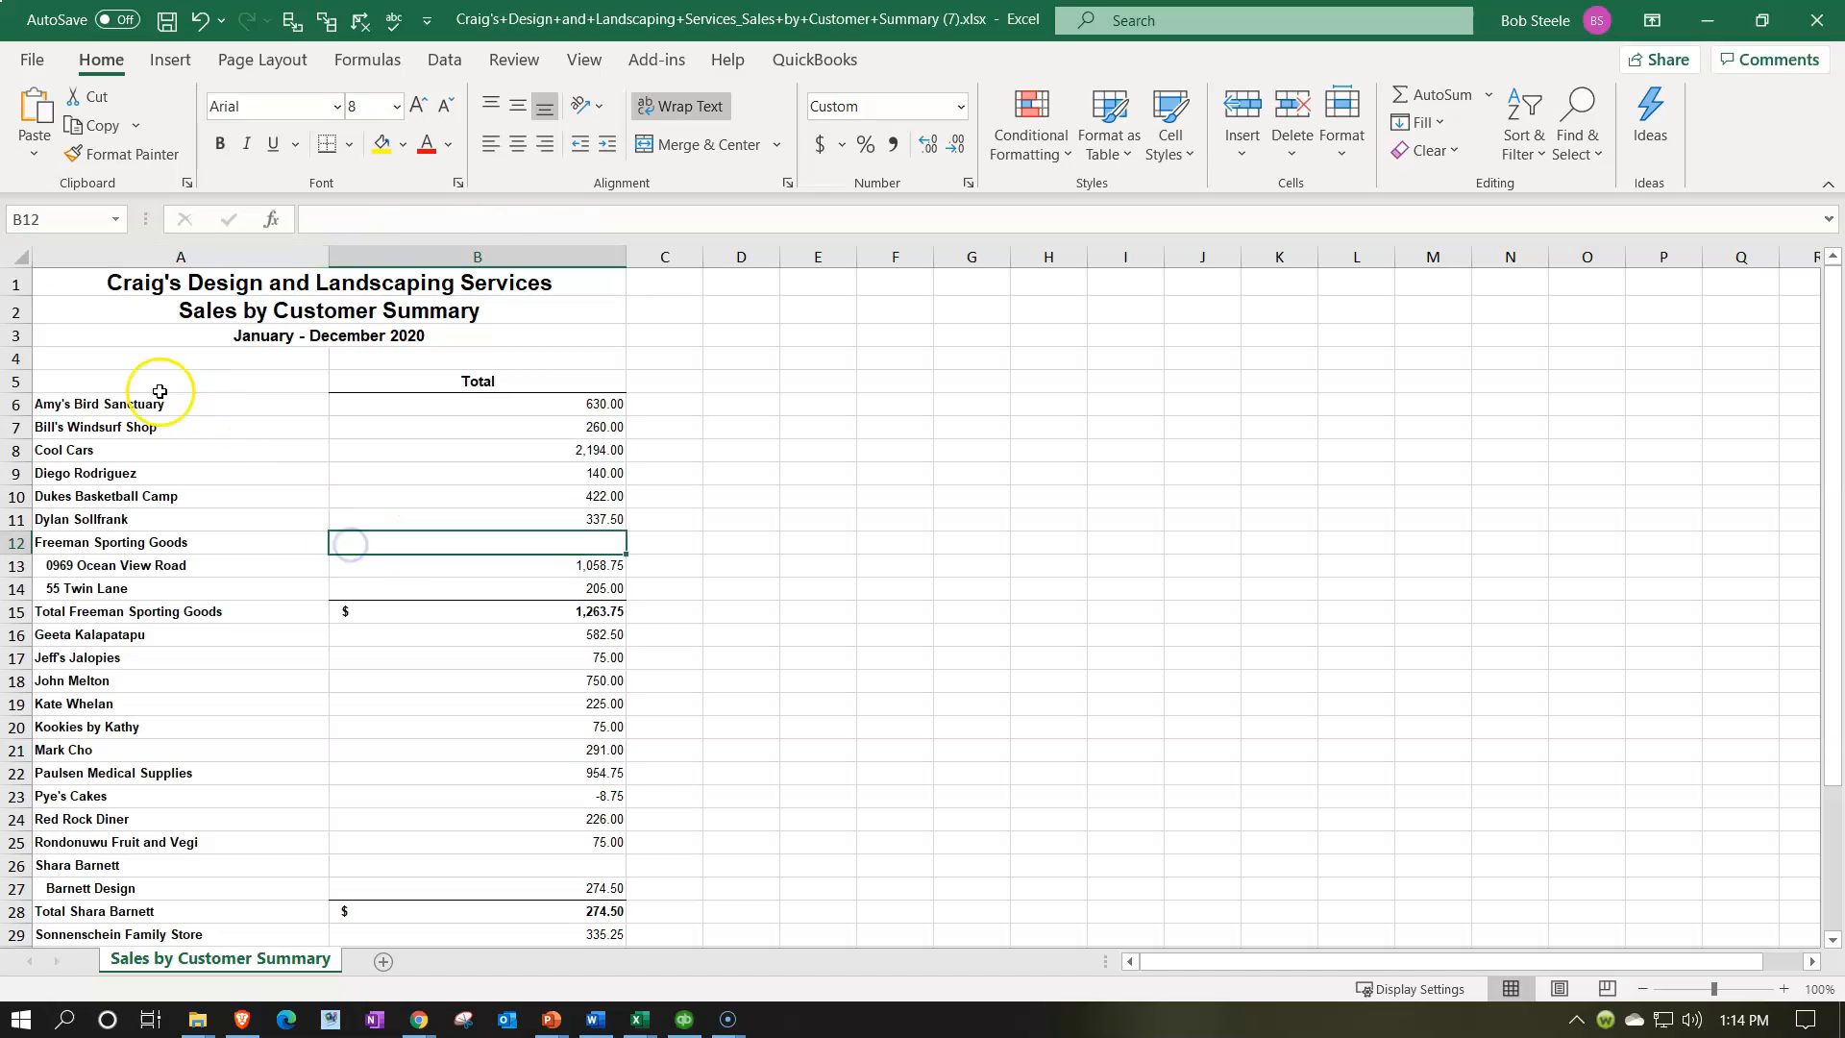
pyautogui.click(22, 259)
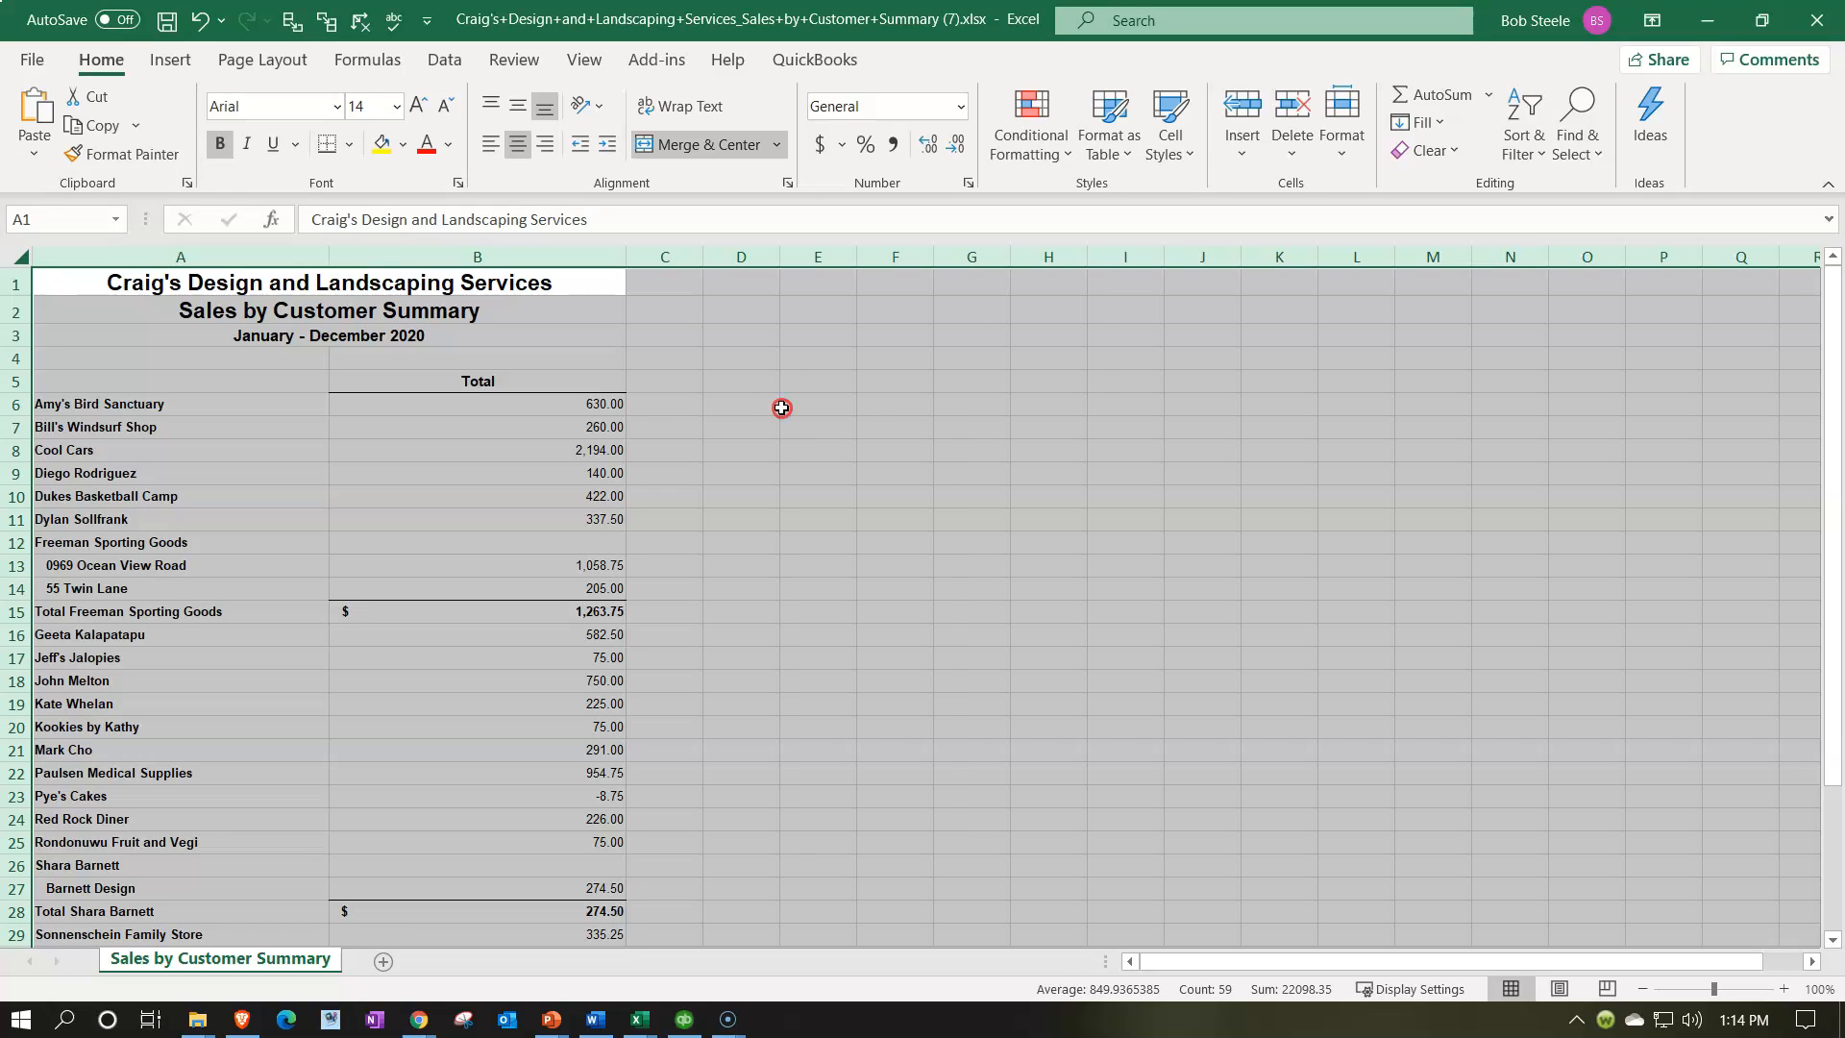
pyautogui.rightClick(751, 416)
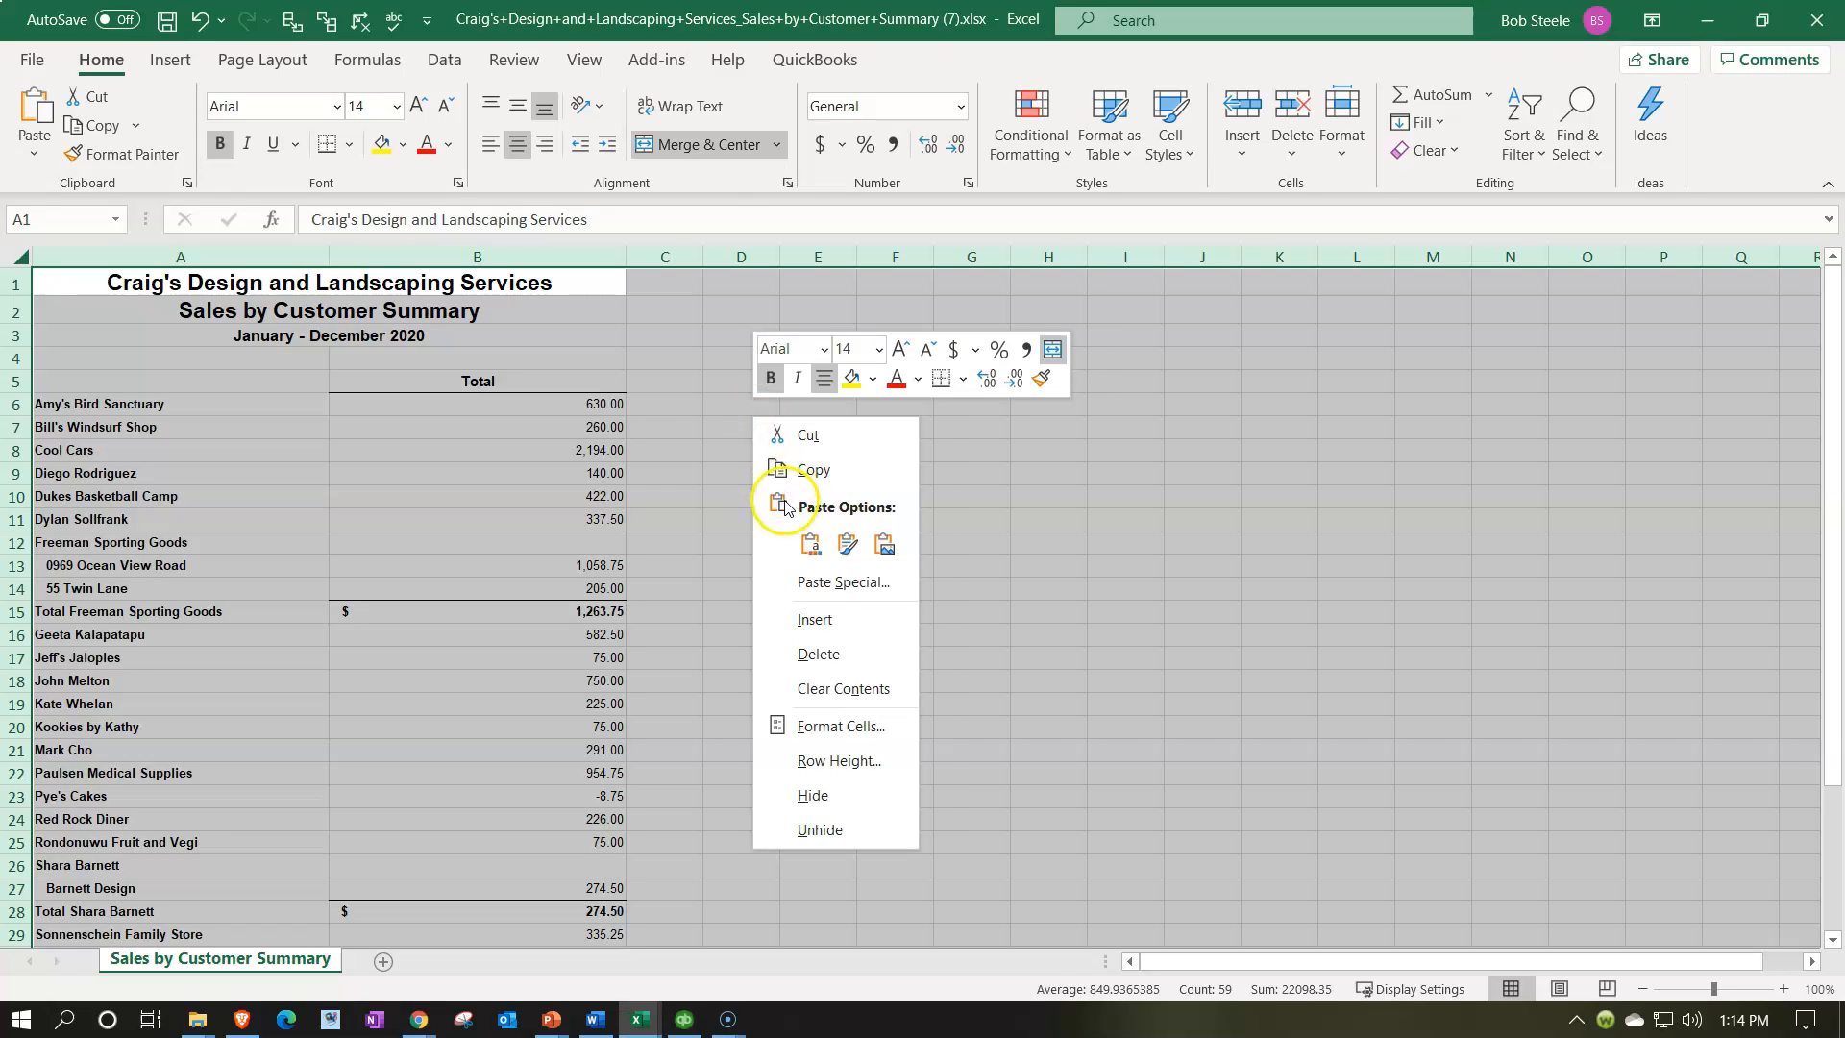
pyautogui.click(833, 471)
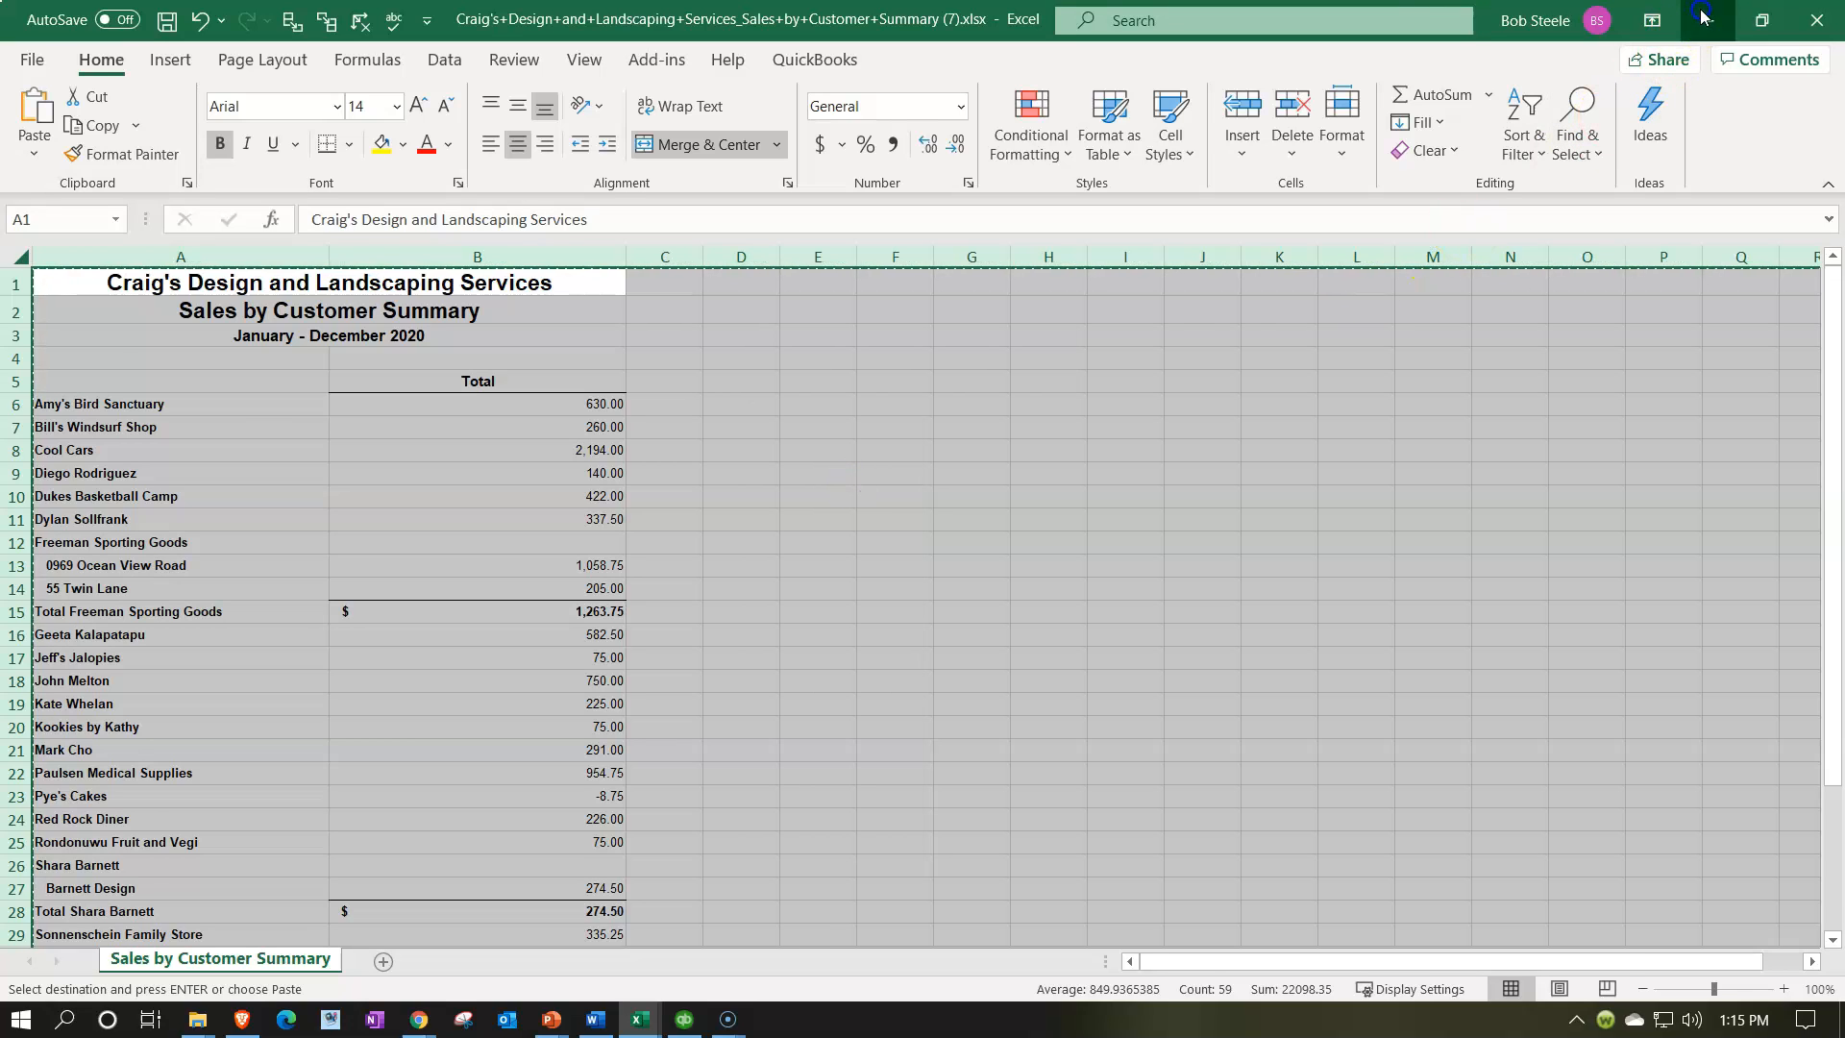
pyautogui.click(1707, 20)
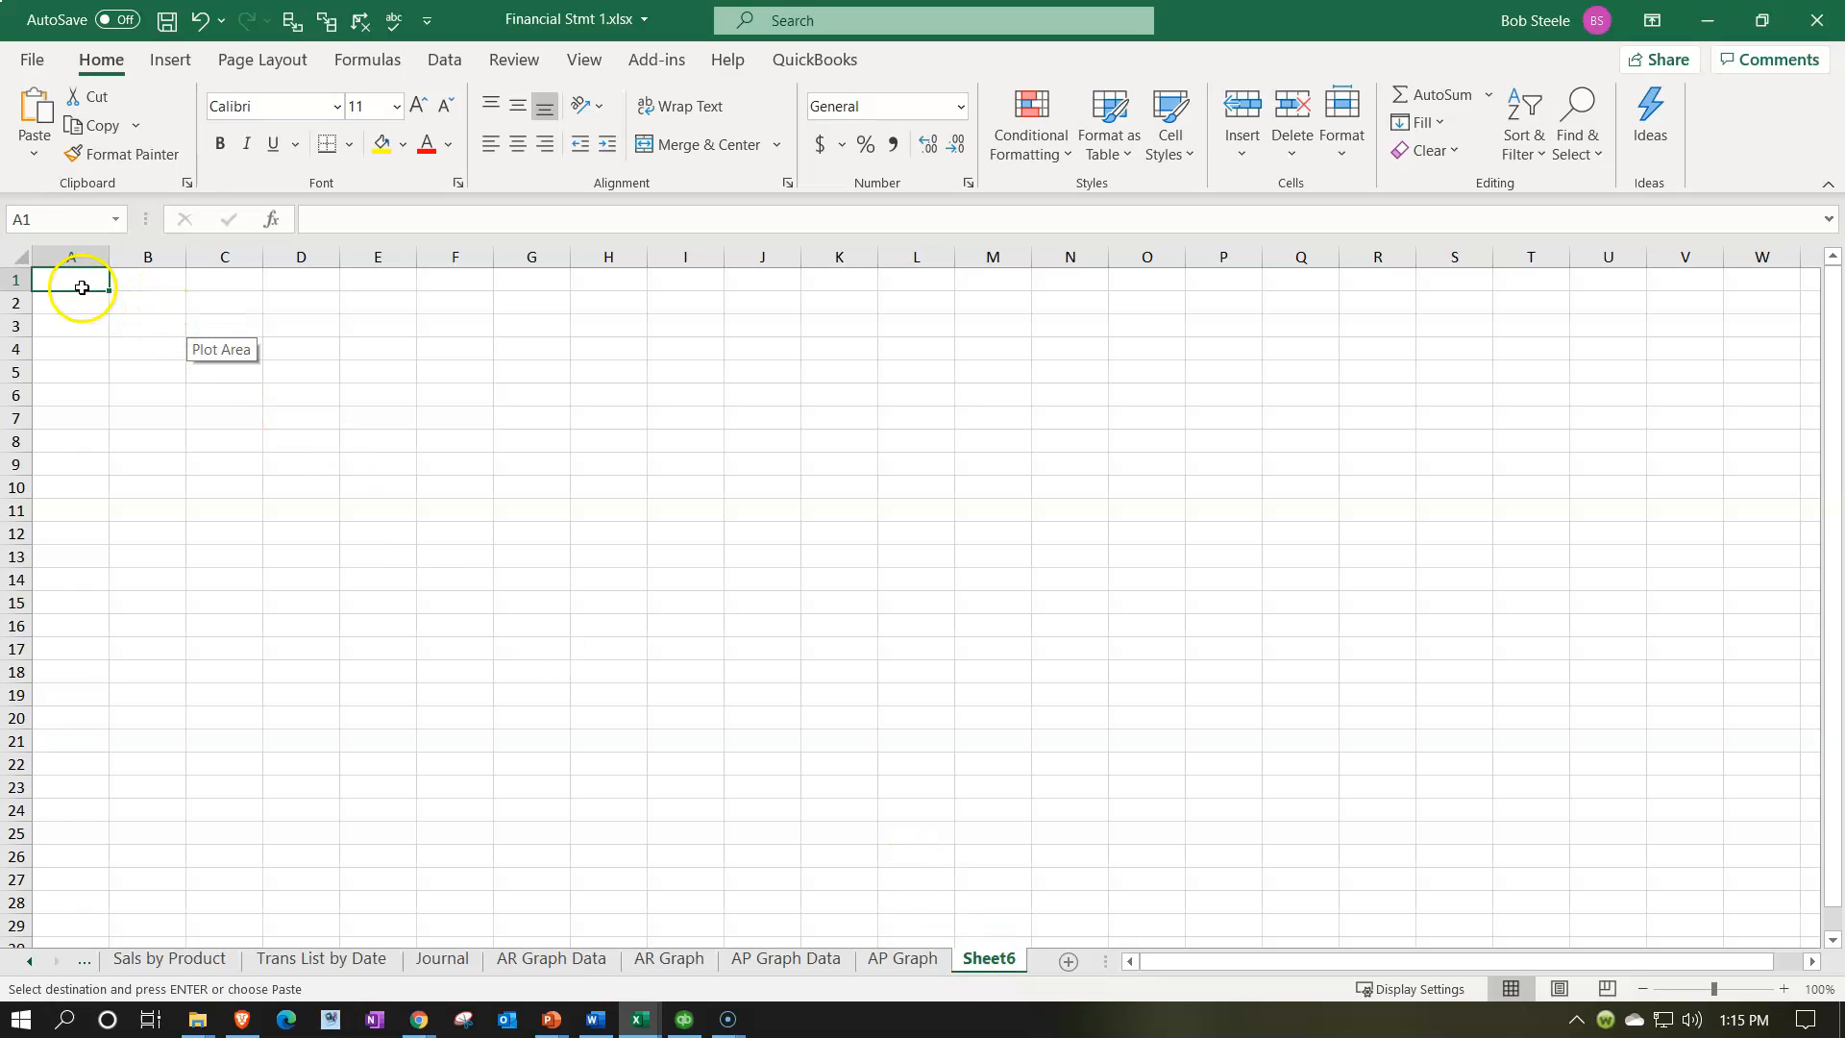
# - Paste the copied customer sales report into the new blank worksheet, starting at cell A1
pyautogui.click(82, 286)
pyautogui.hotkey('ctrl', 'a')
pyautogui.hotkey('ctrl', 'v')
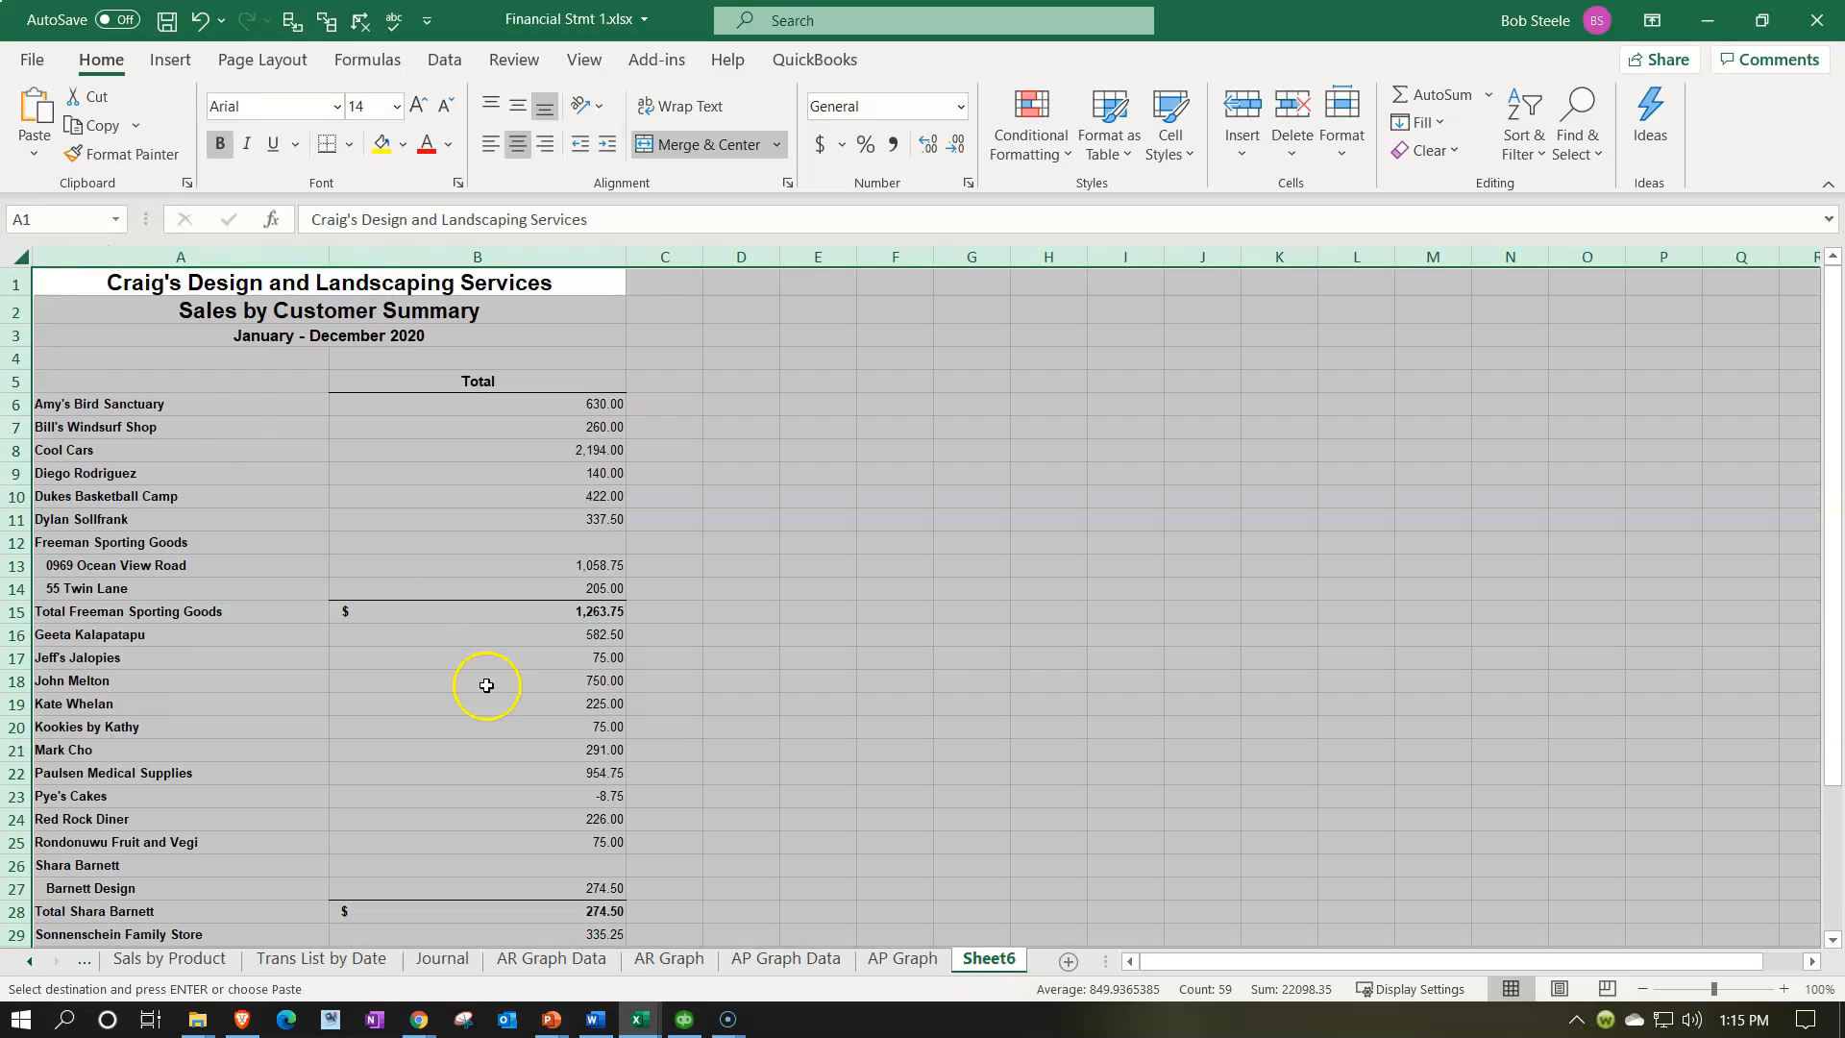
pyautogui.click(495, 701)
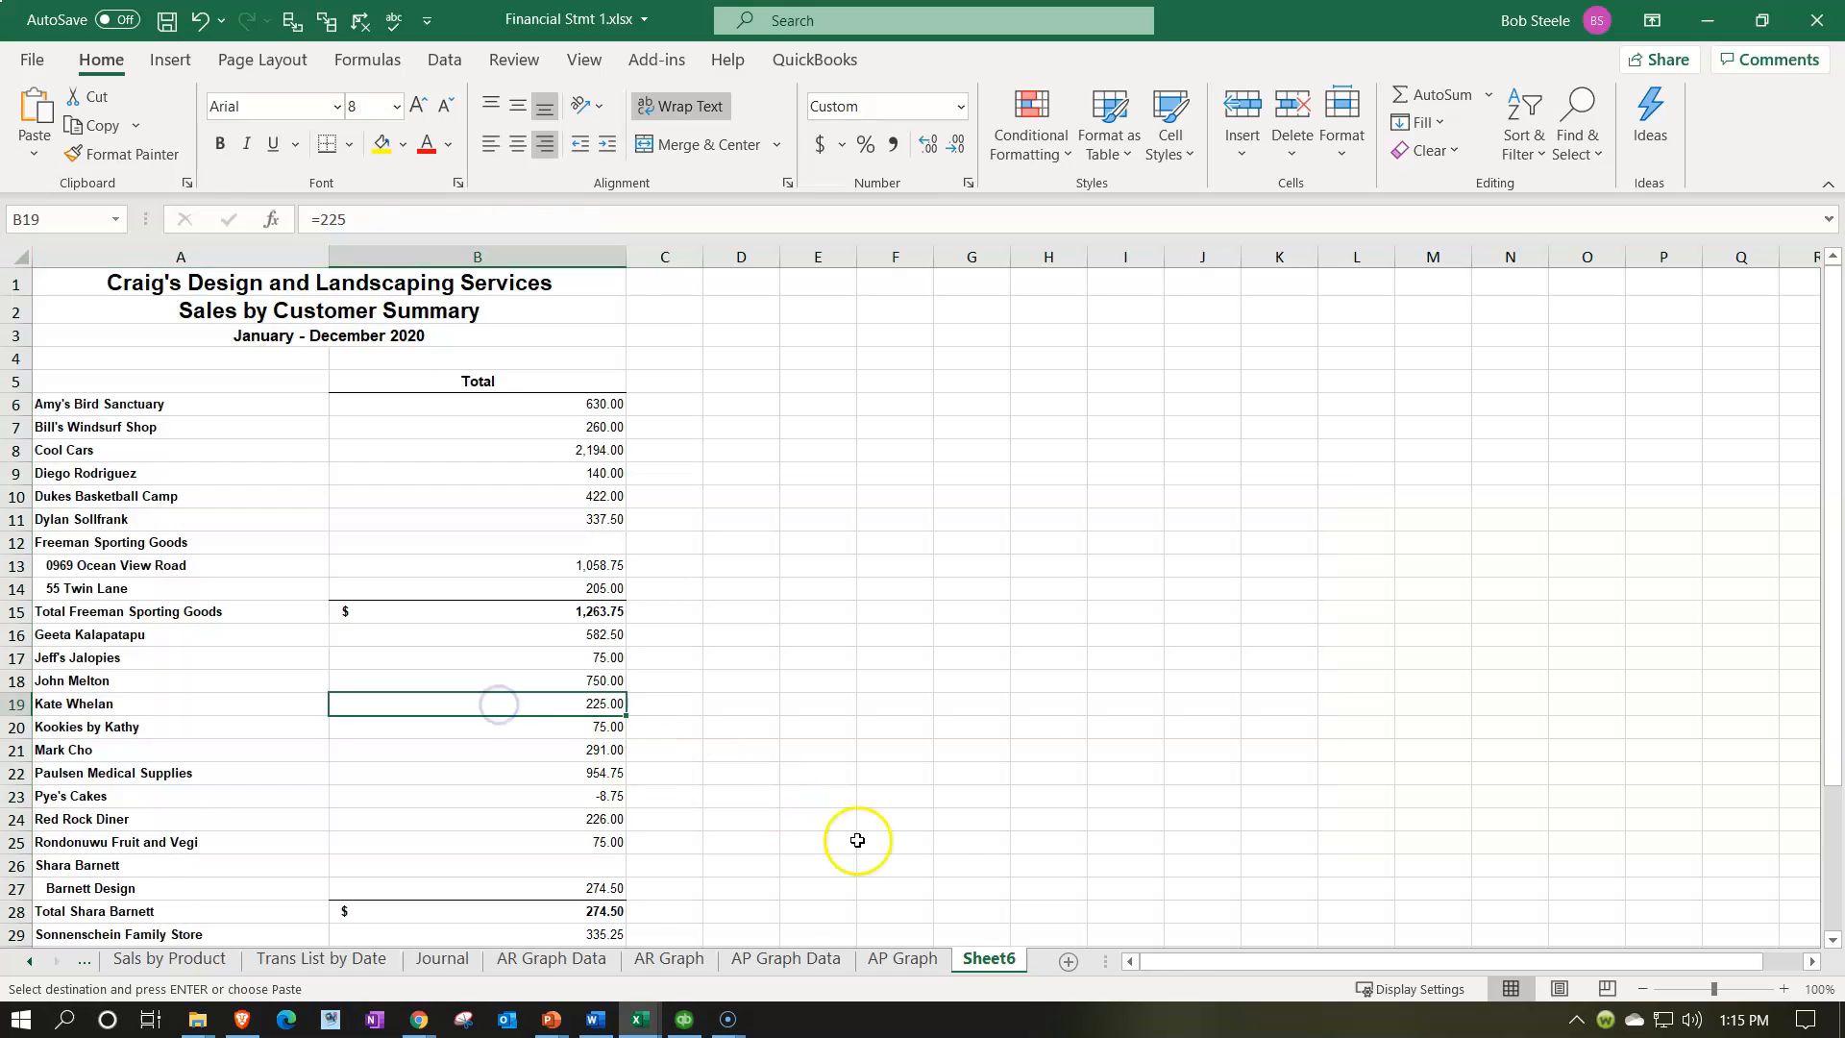
# - Rename the new worksheet as Sales by Cust Data
pyautogui.click(1002, 961)
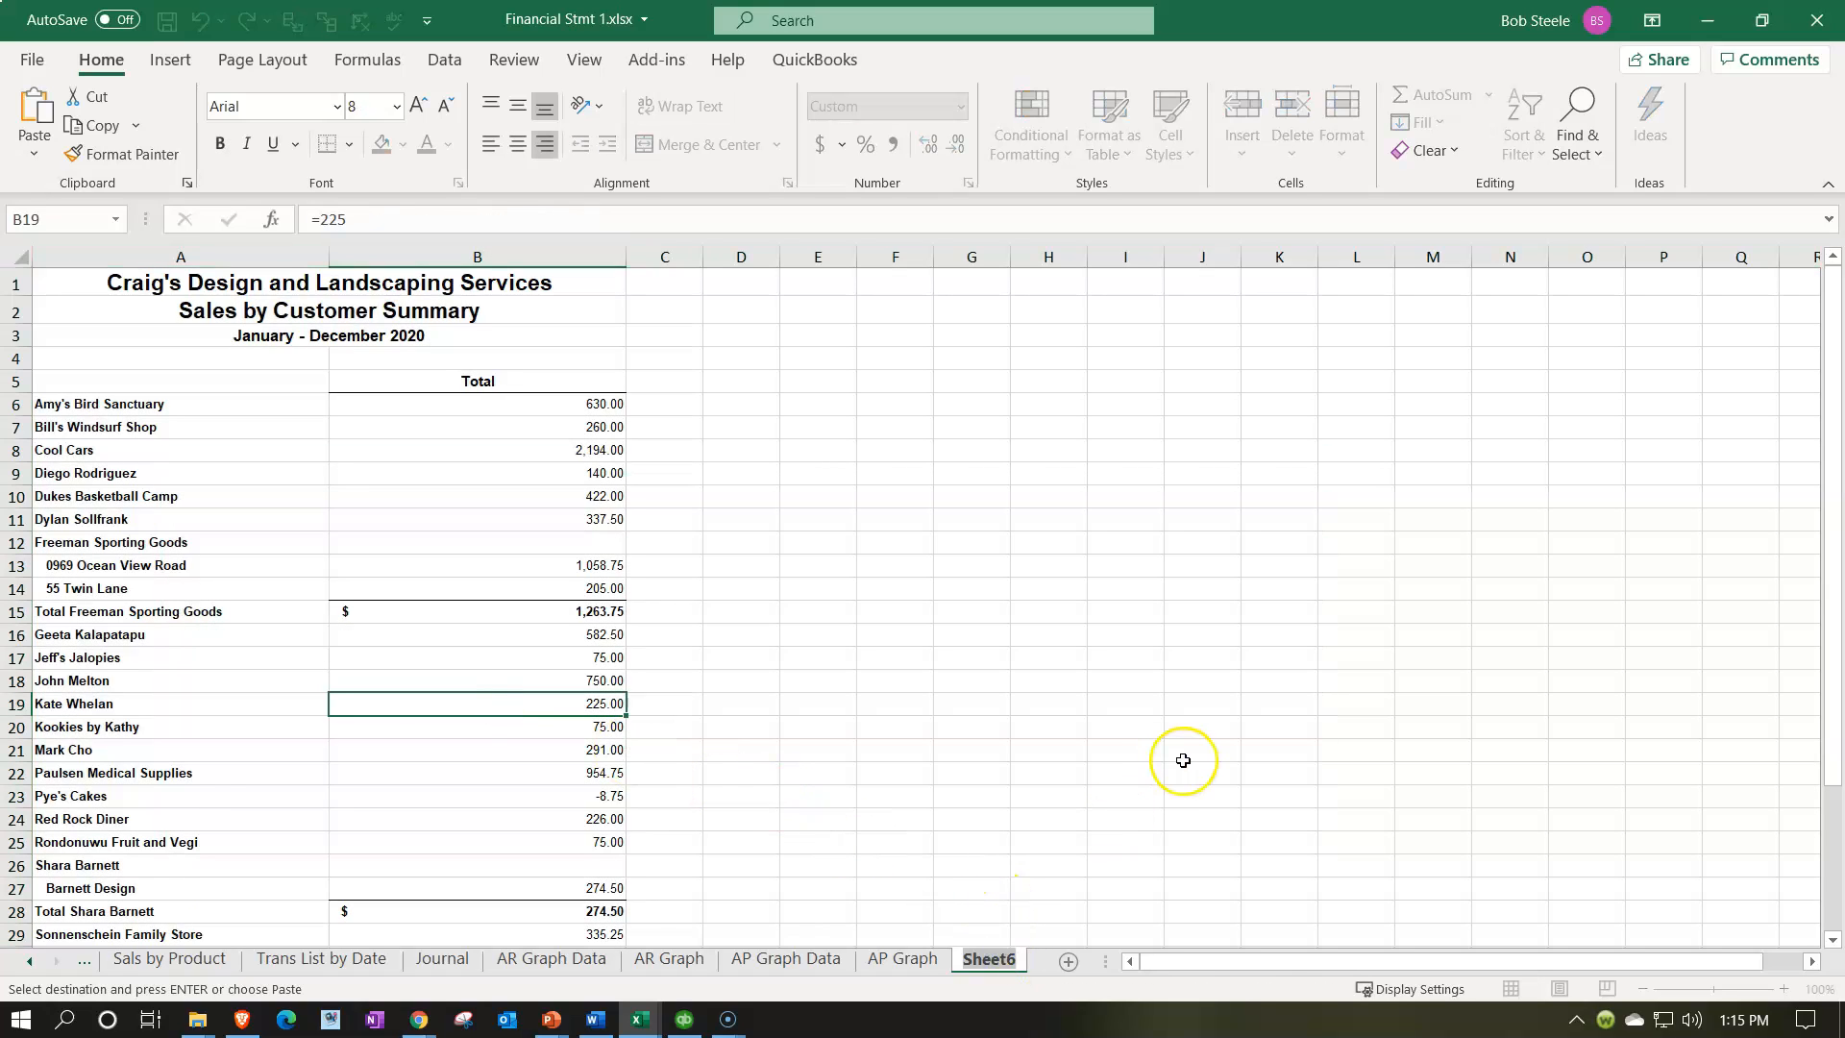
pyautogui.write('S')
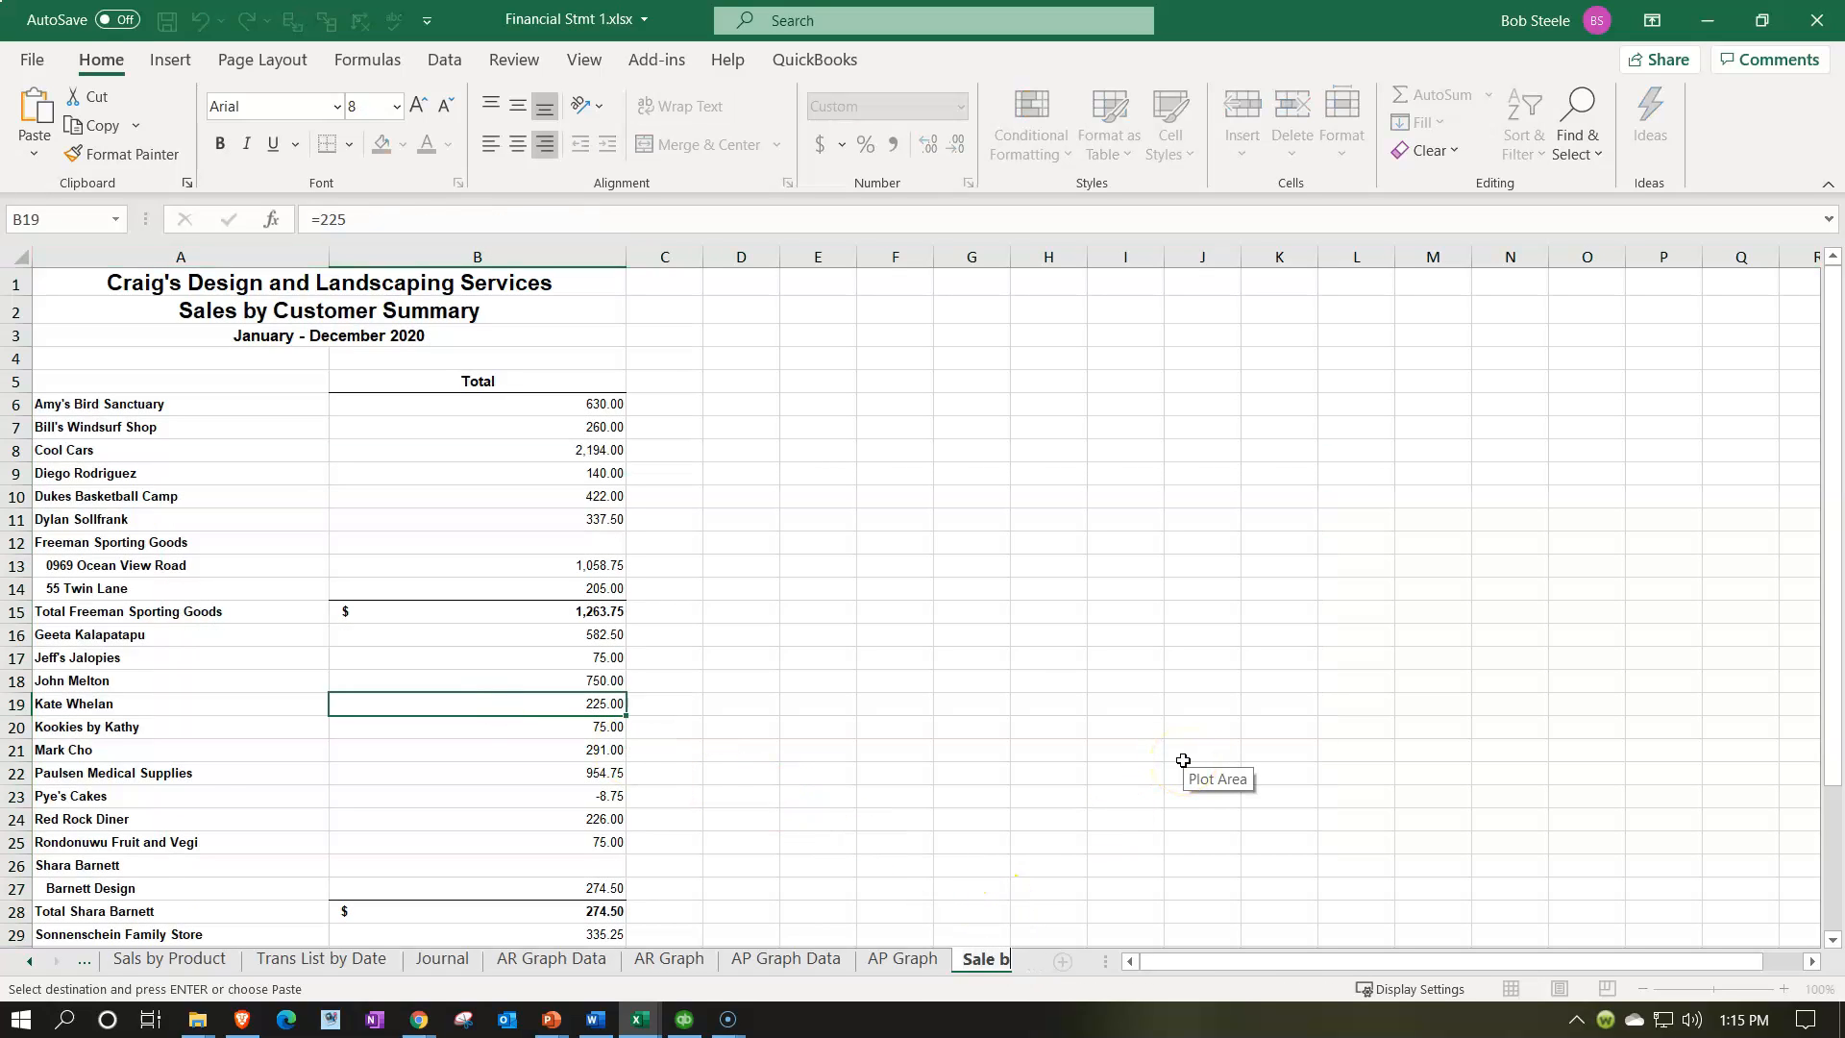
pyautogui.write('ales by Cust Data')
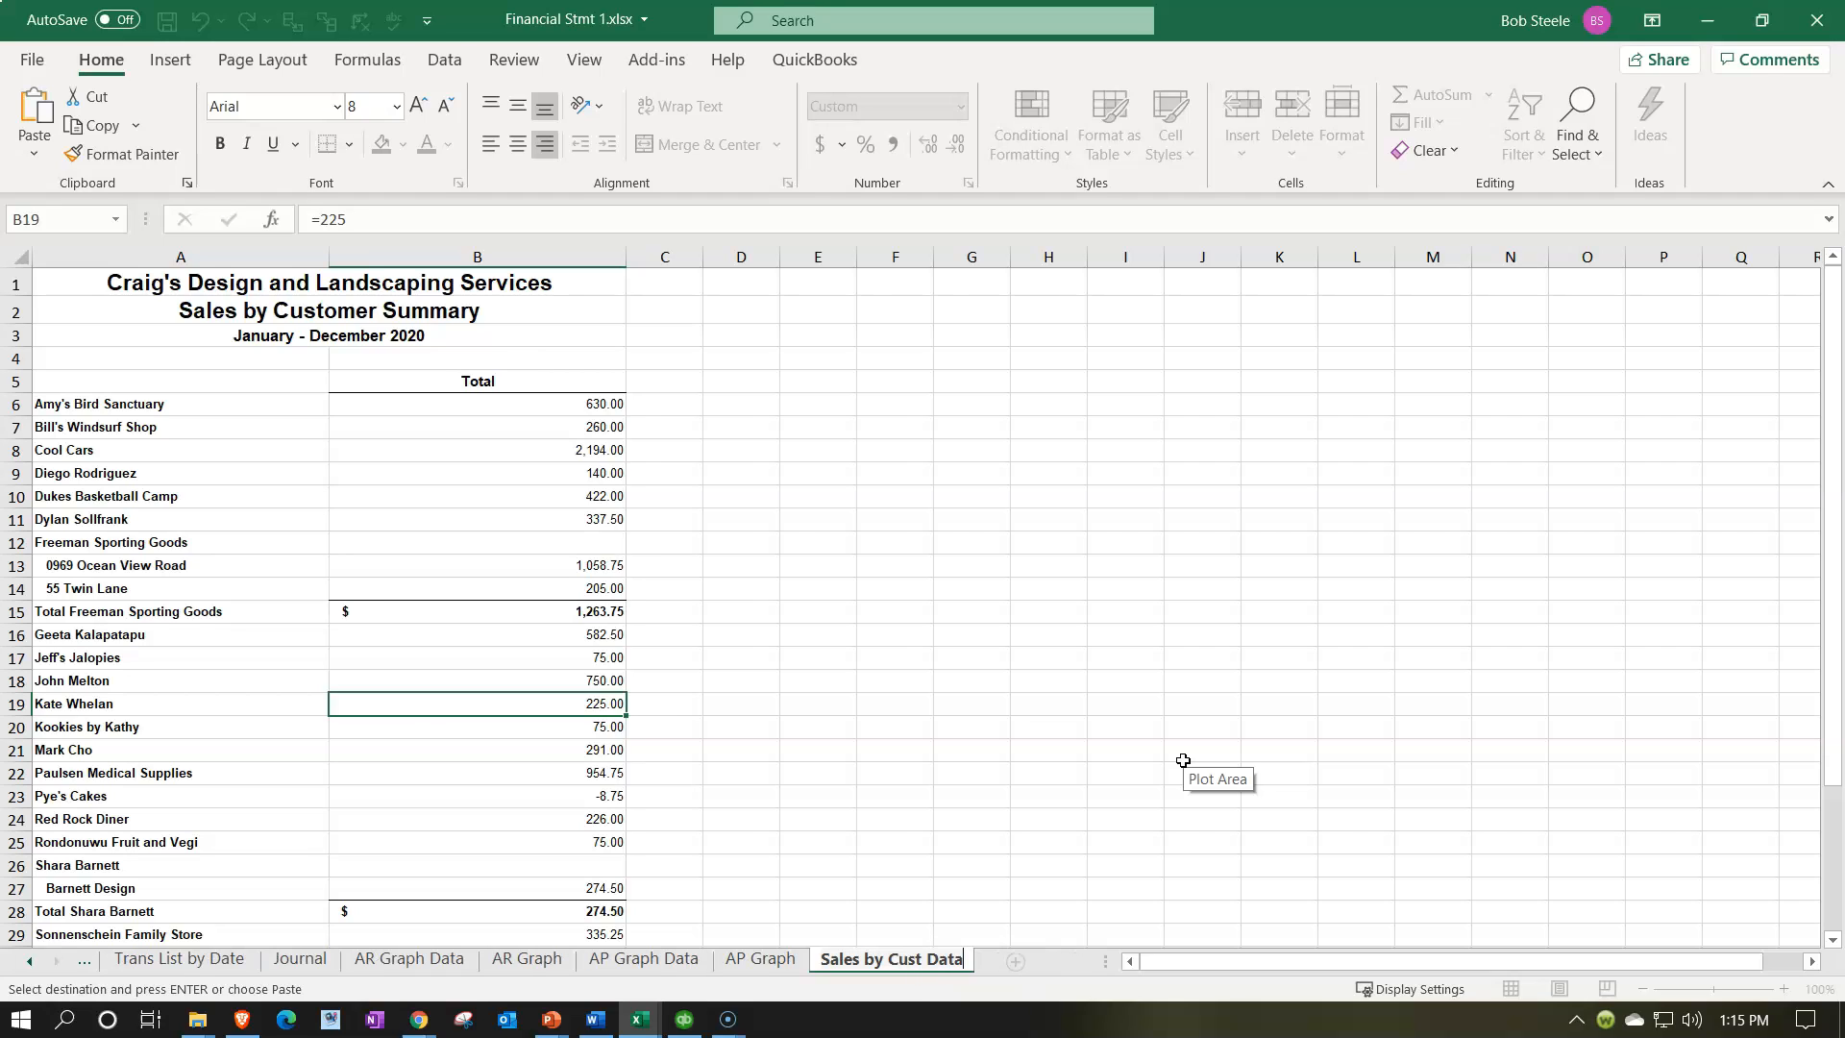
pyautogui.click(1039, 673)
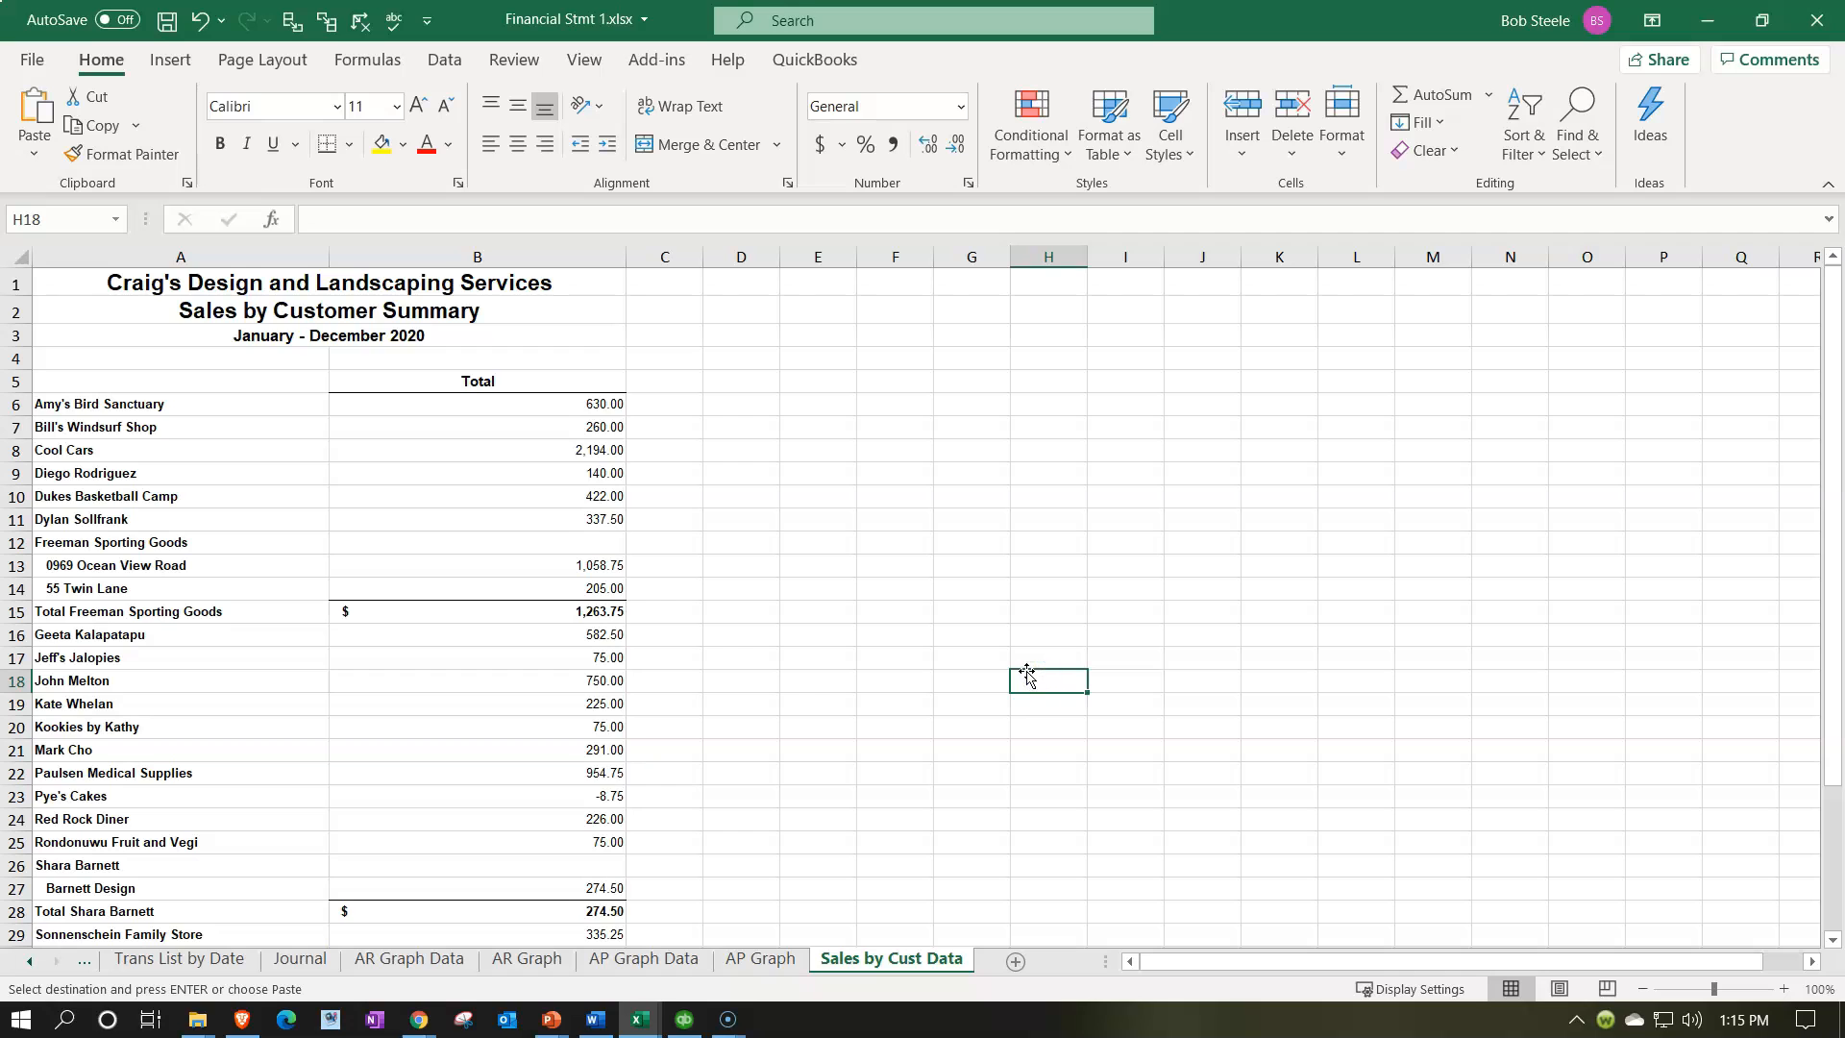
# - Delete the report title and column header rows 1 to 5 from the Sales by Cust Data sheet
pyautogui.scroll(3, 1026, 671)
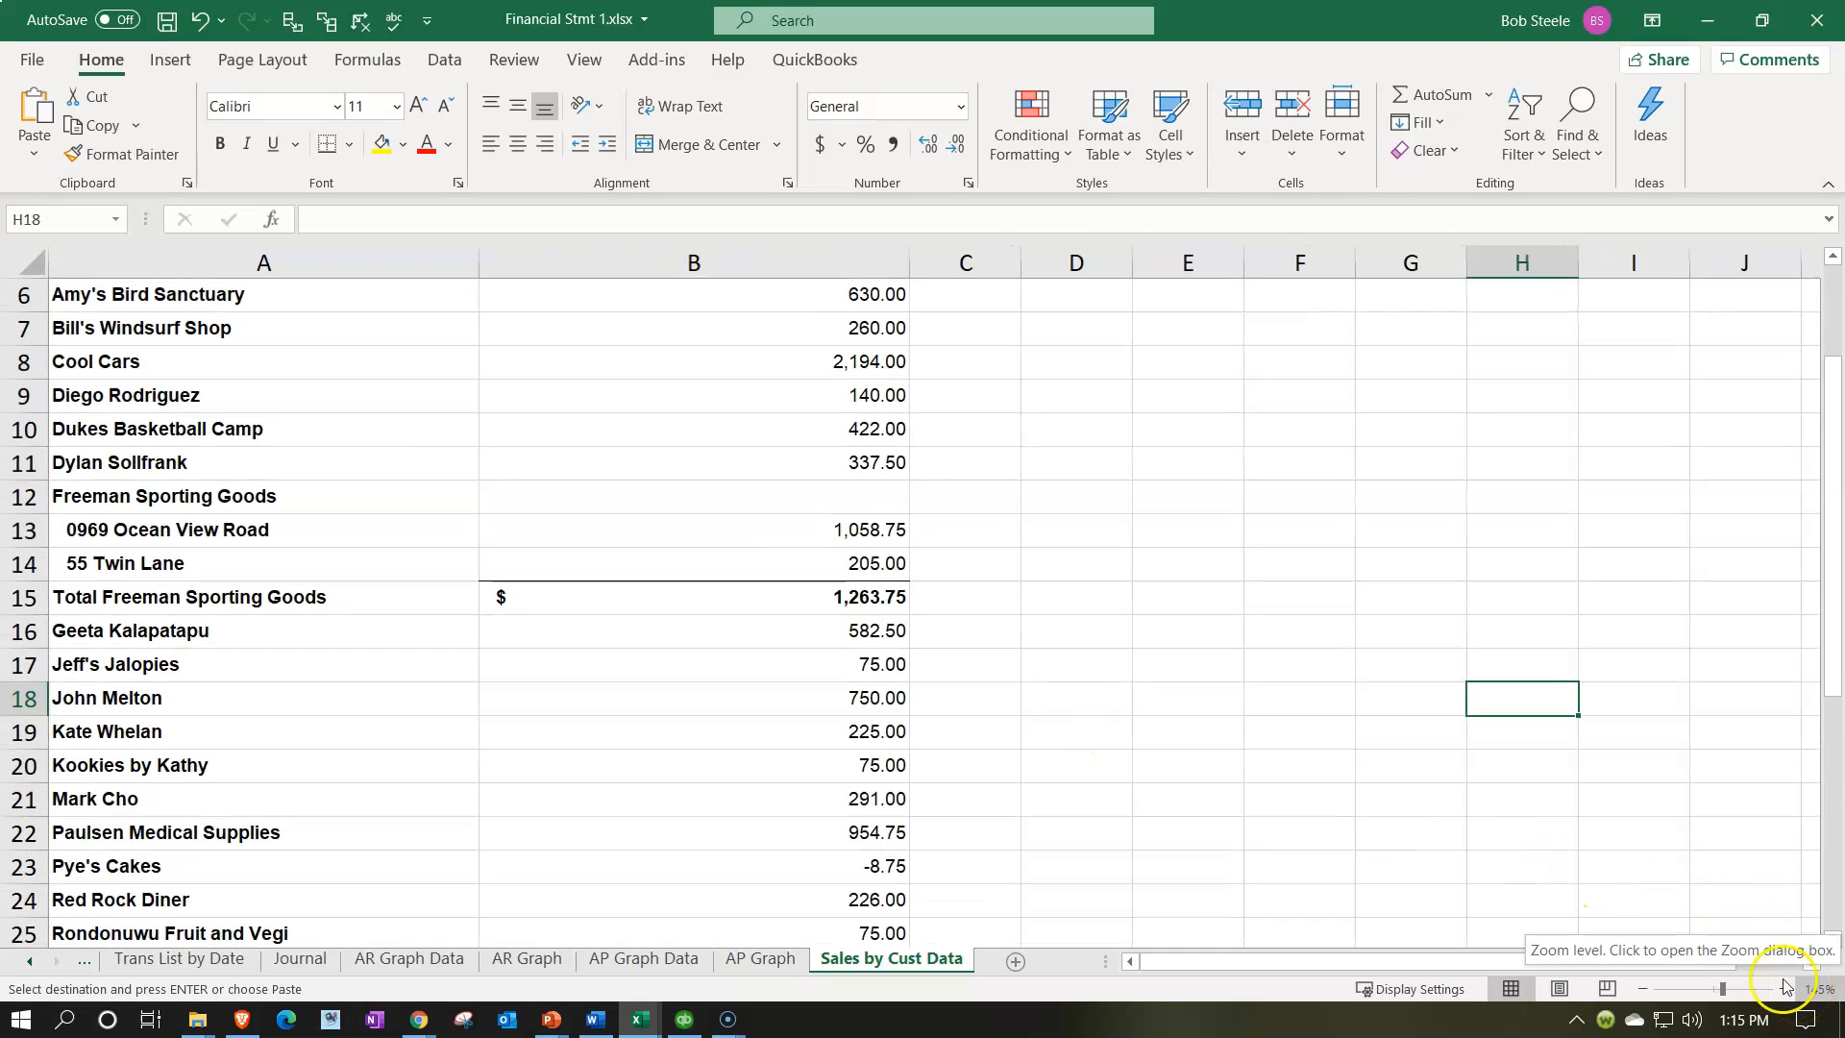
pyautogui.click(454, 661)
pyautogui.scroll(2, 455, 657)
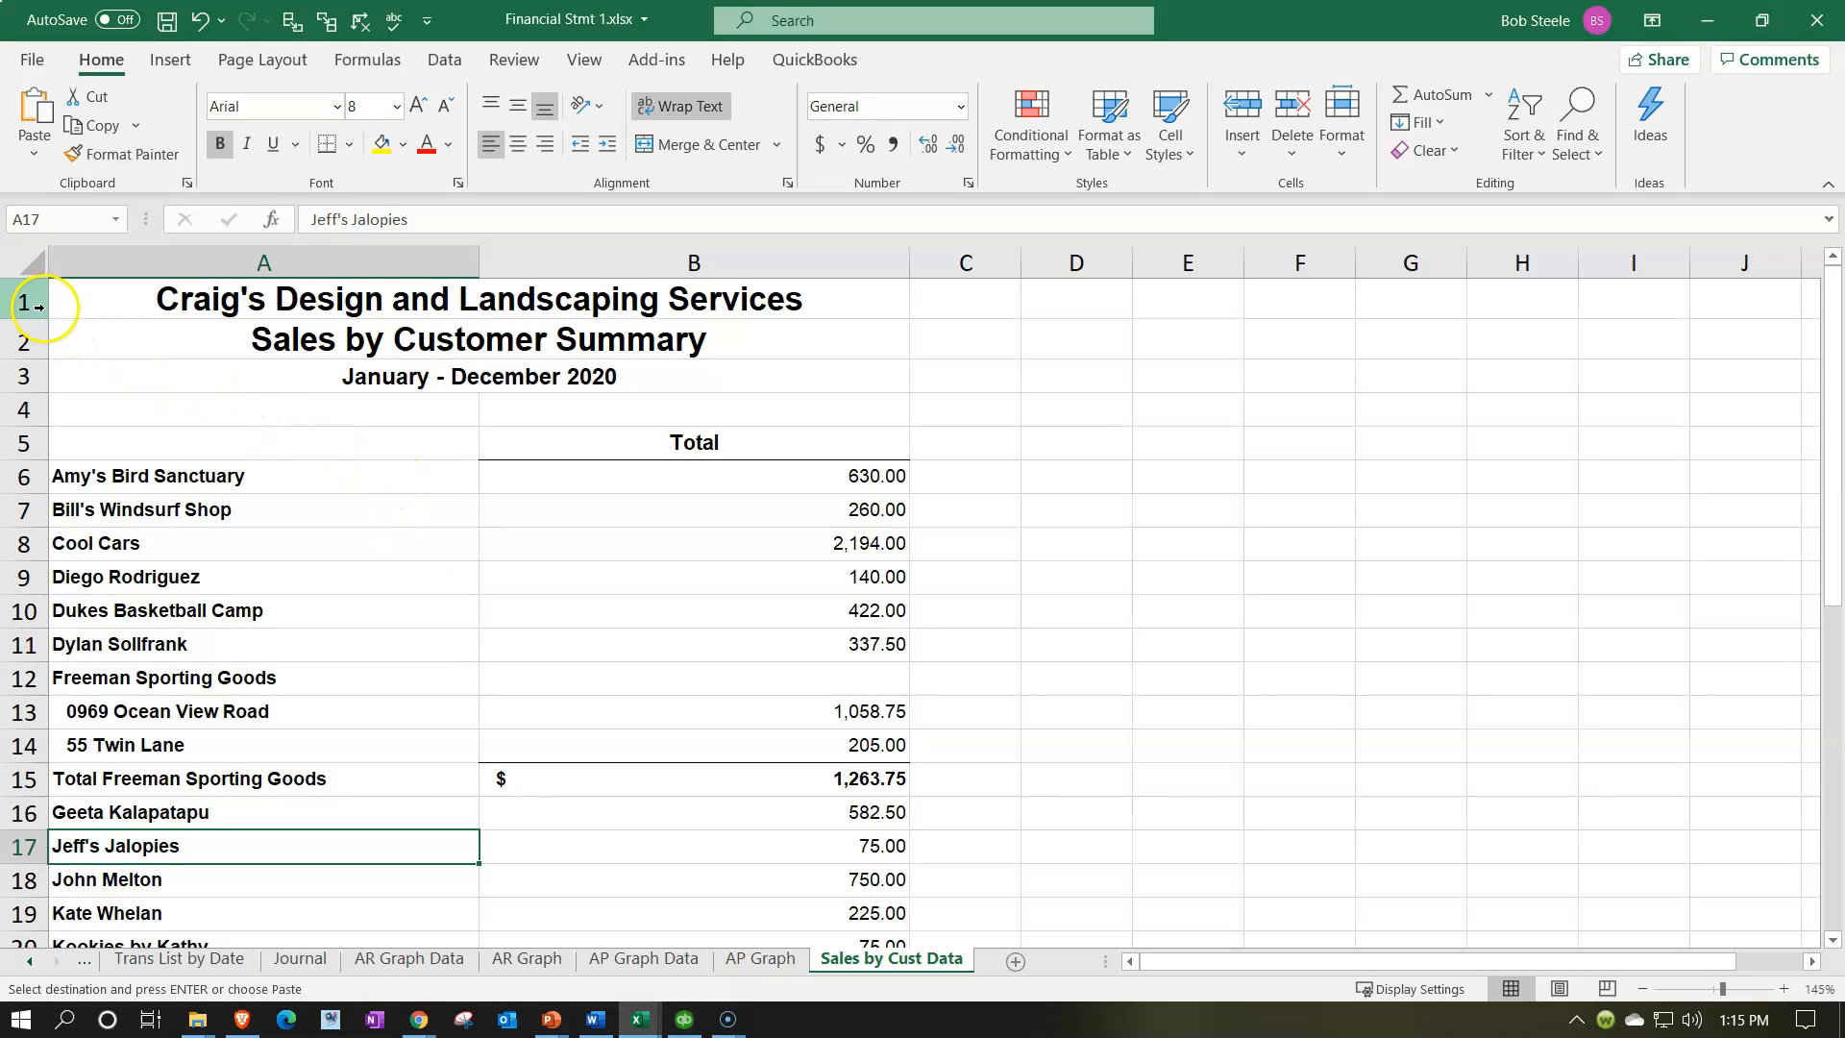
pyautogui.moveTo(28, 299); pyautogui.dragTo(49, 434)
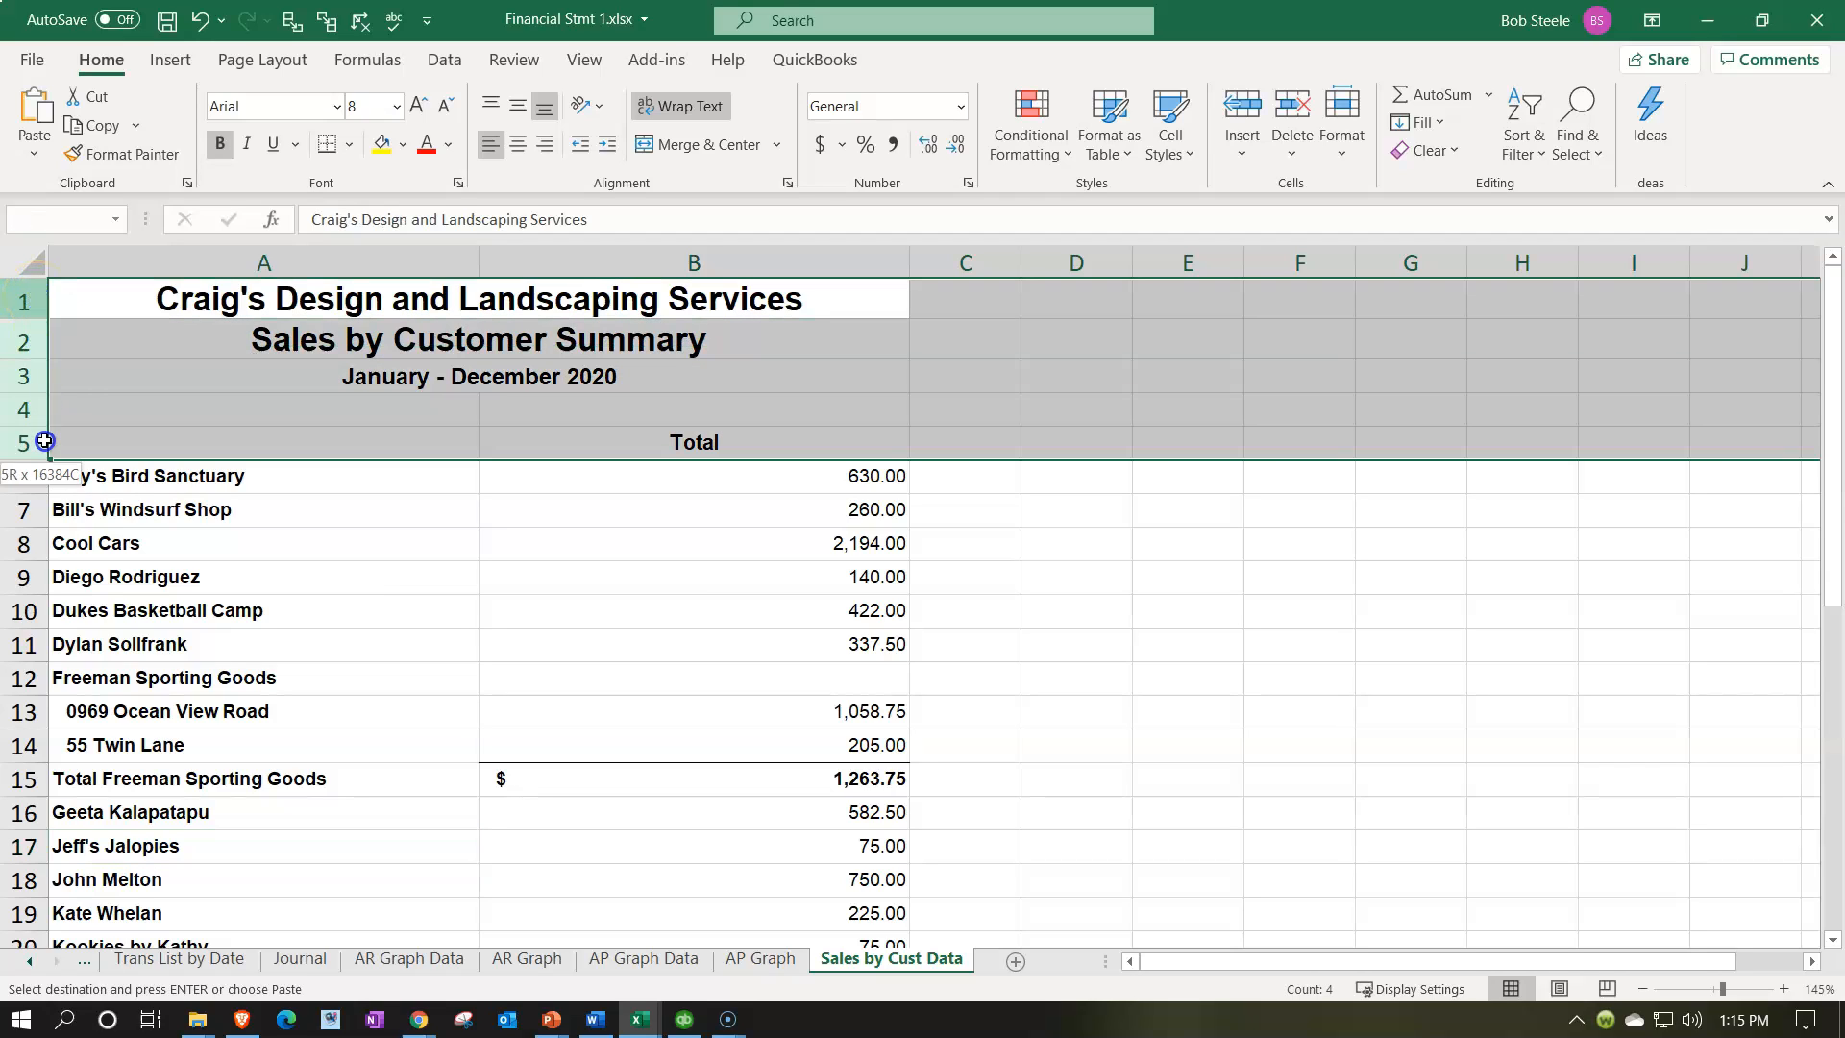
pyautogui.rightClick(533, 398)
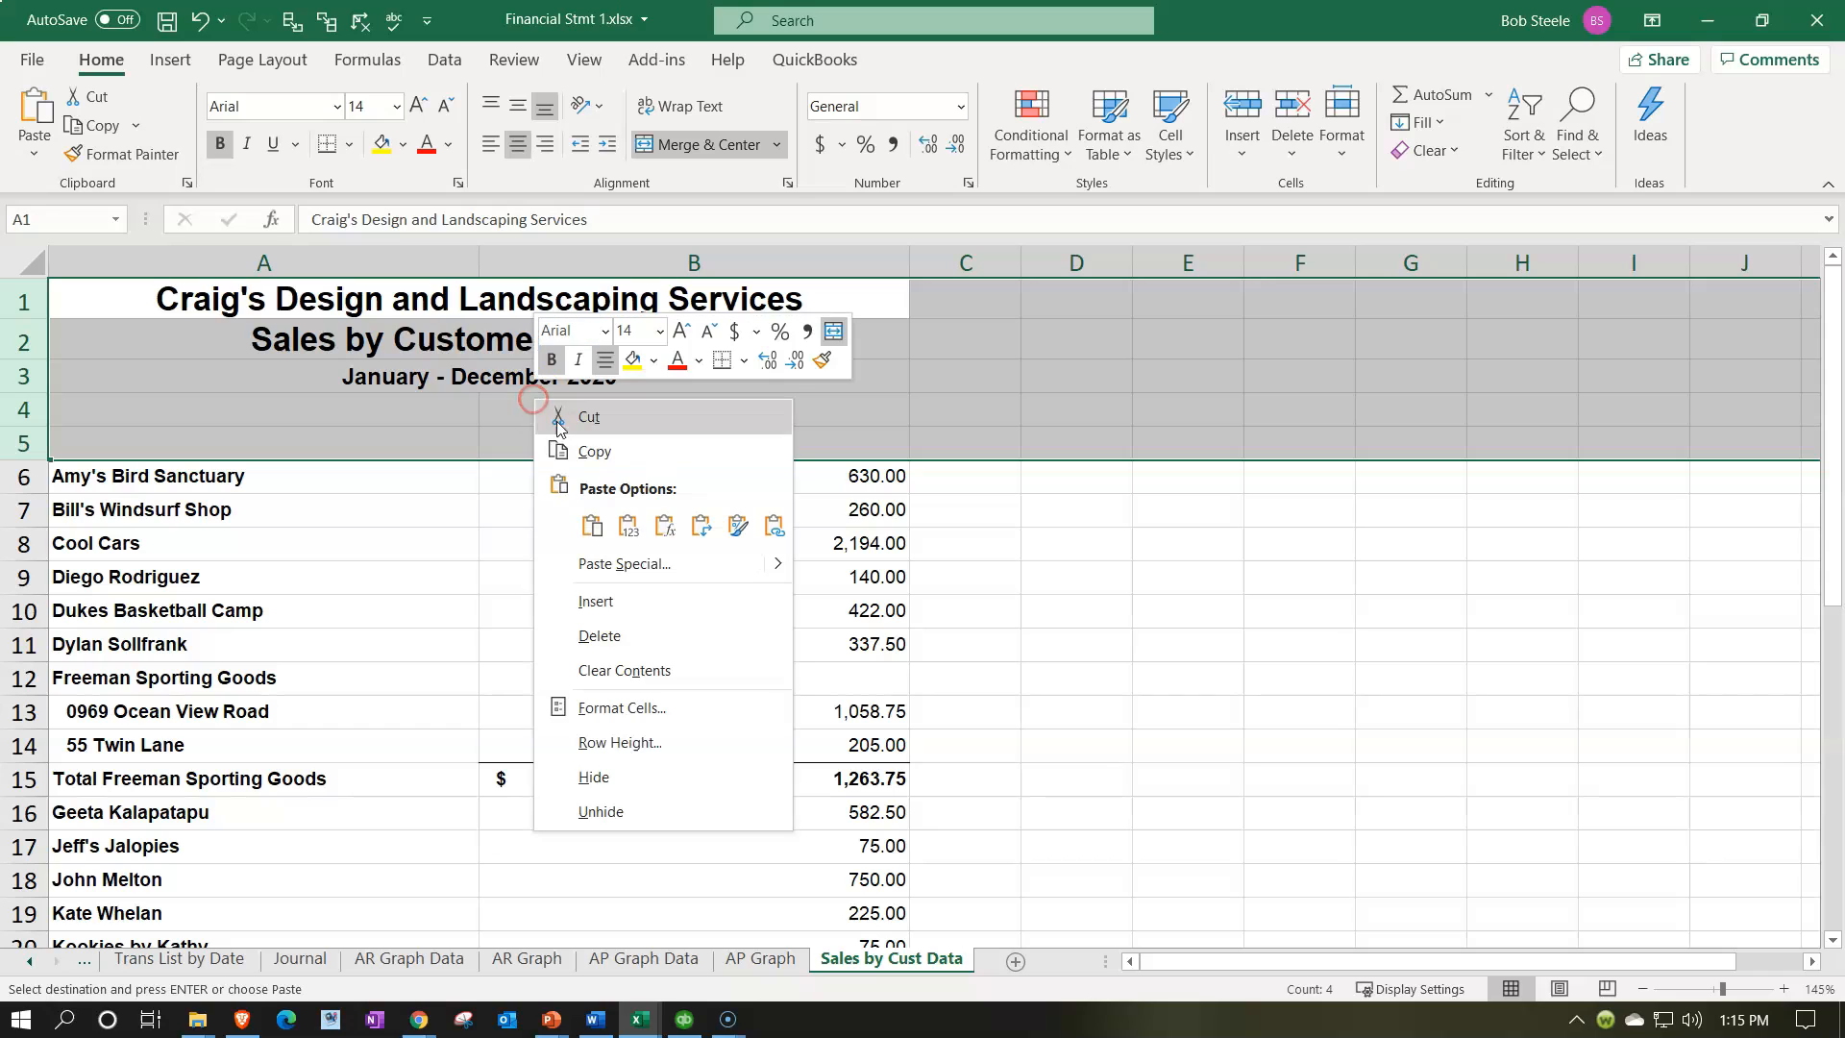
pyautogui.click(620, 630)
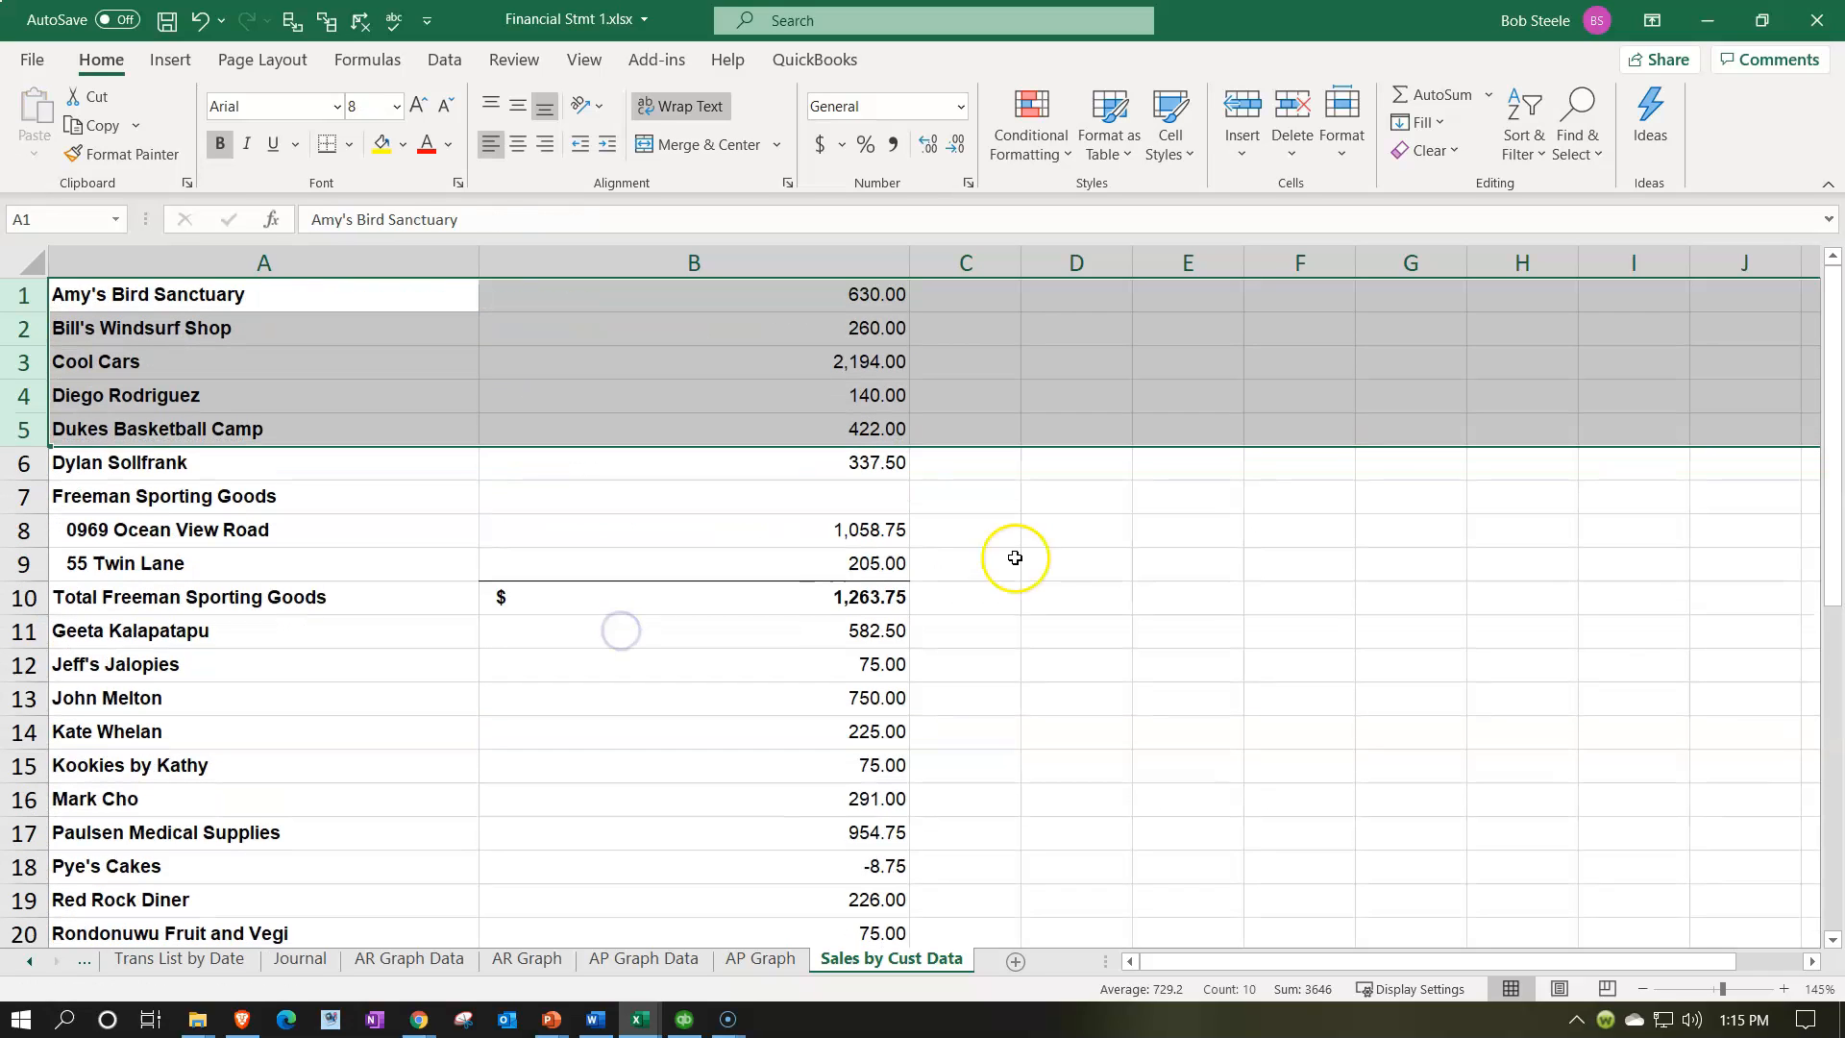
# - Apply the plain formatting of blank cell G6 to the entire sheet with Format Painter
pyautogui.click(1437, 477)
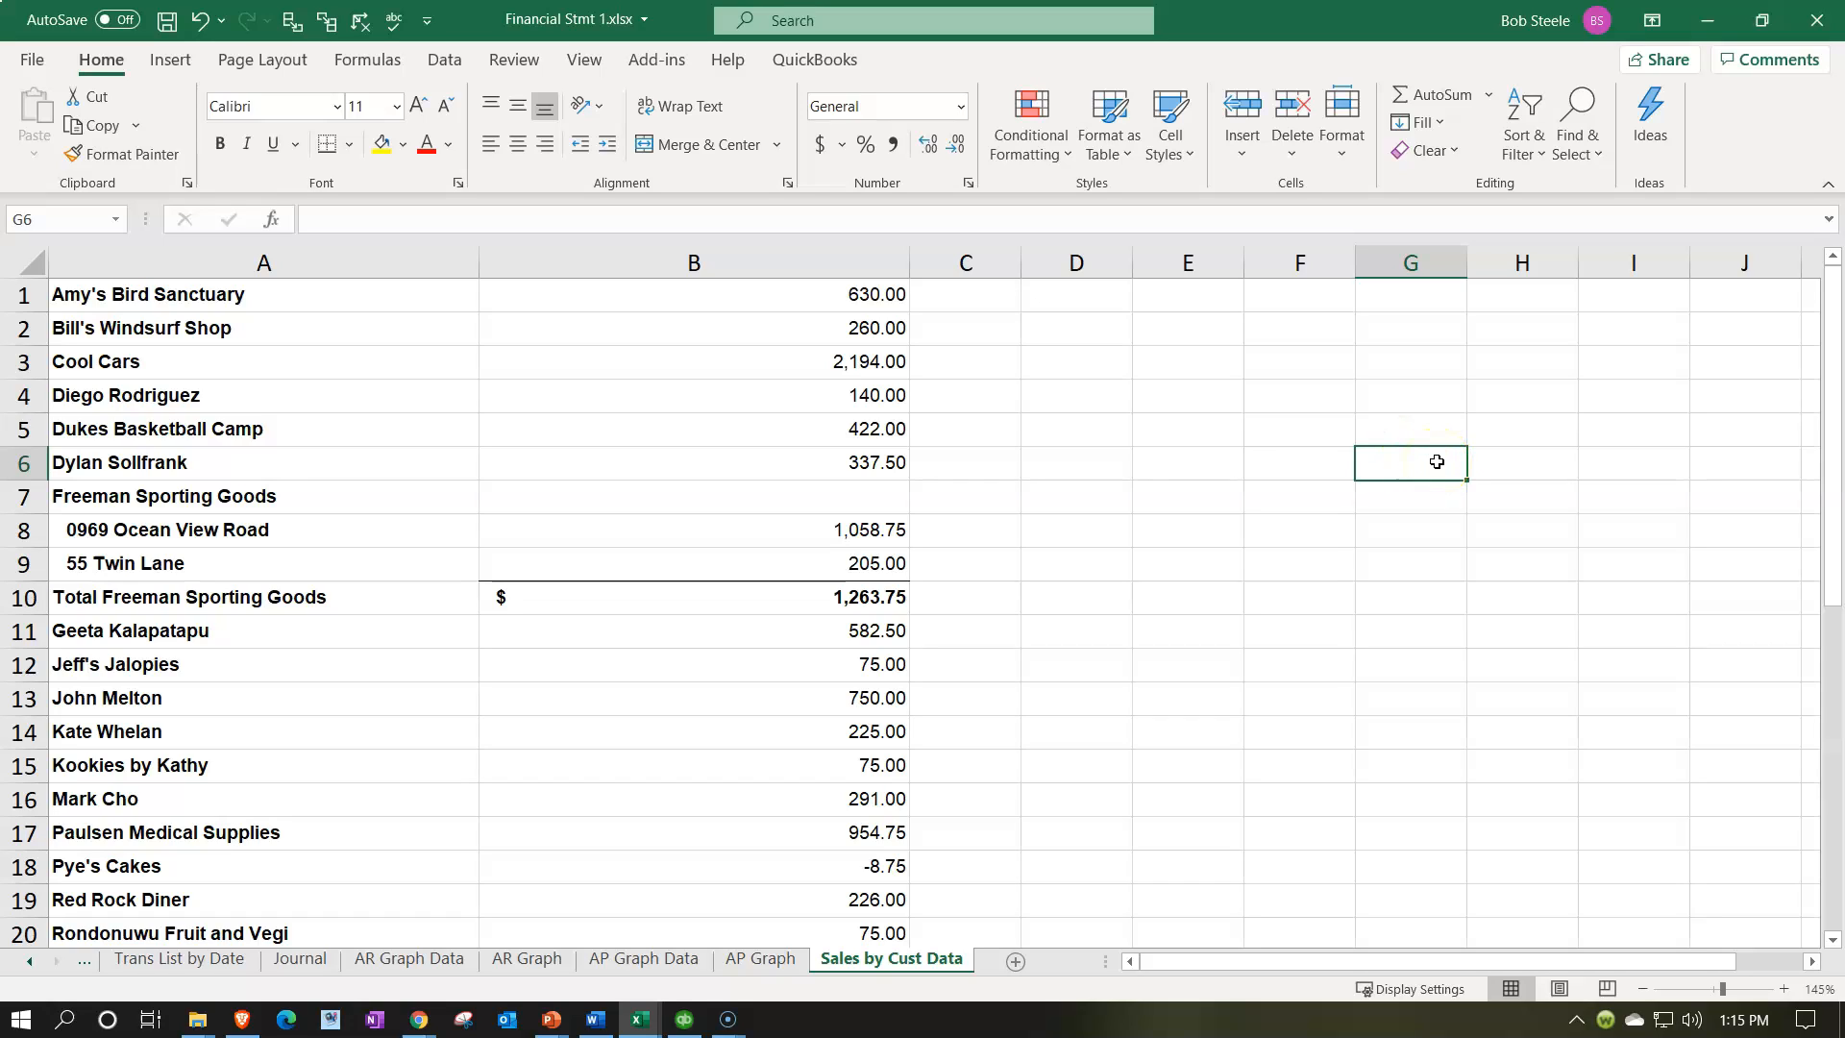
pyautogui.click(125, 165)
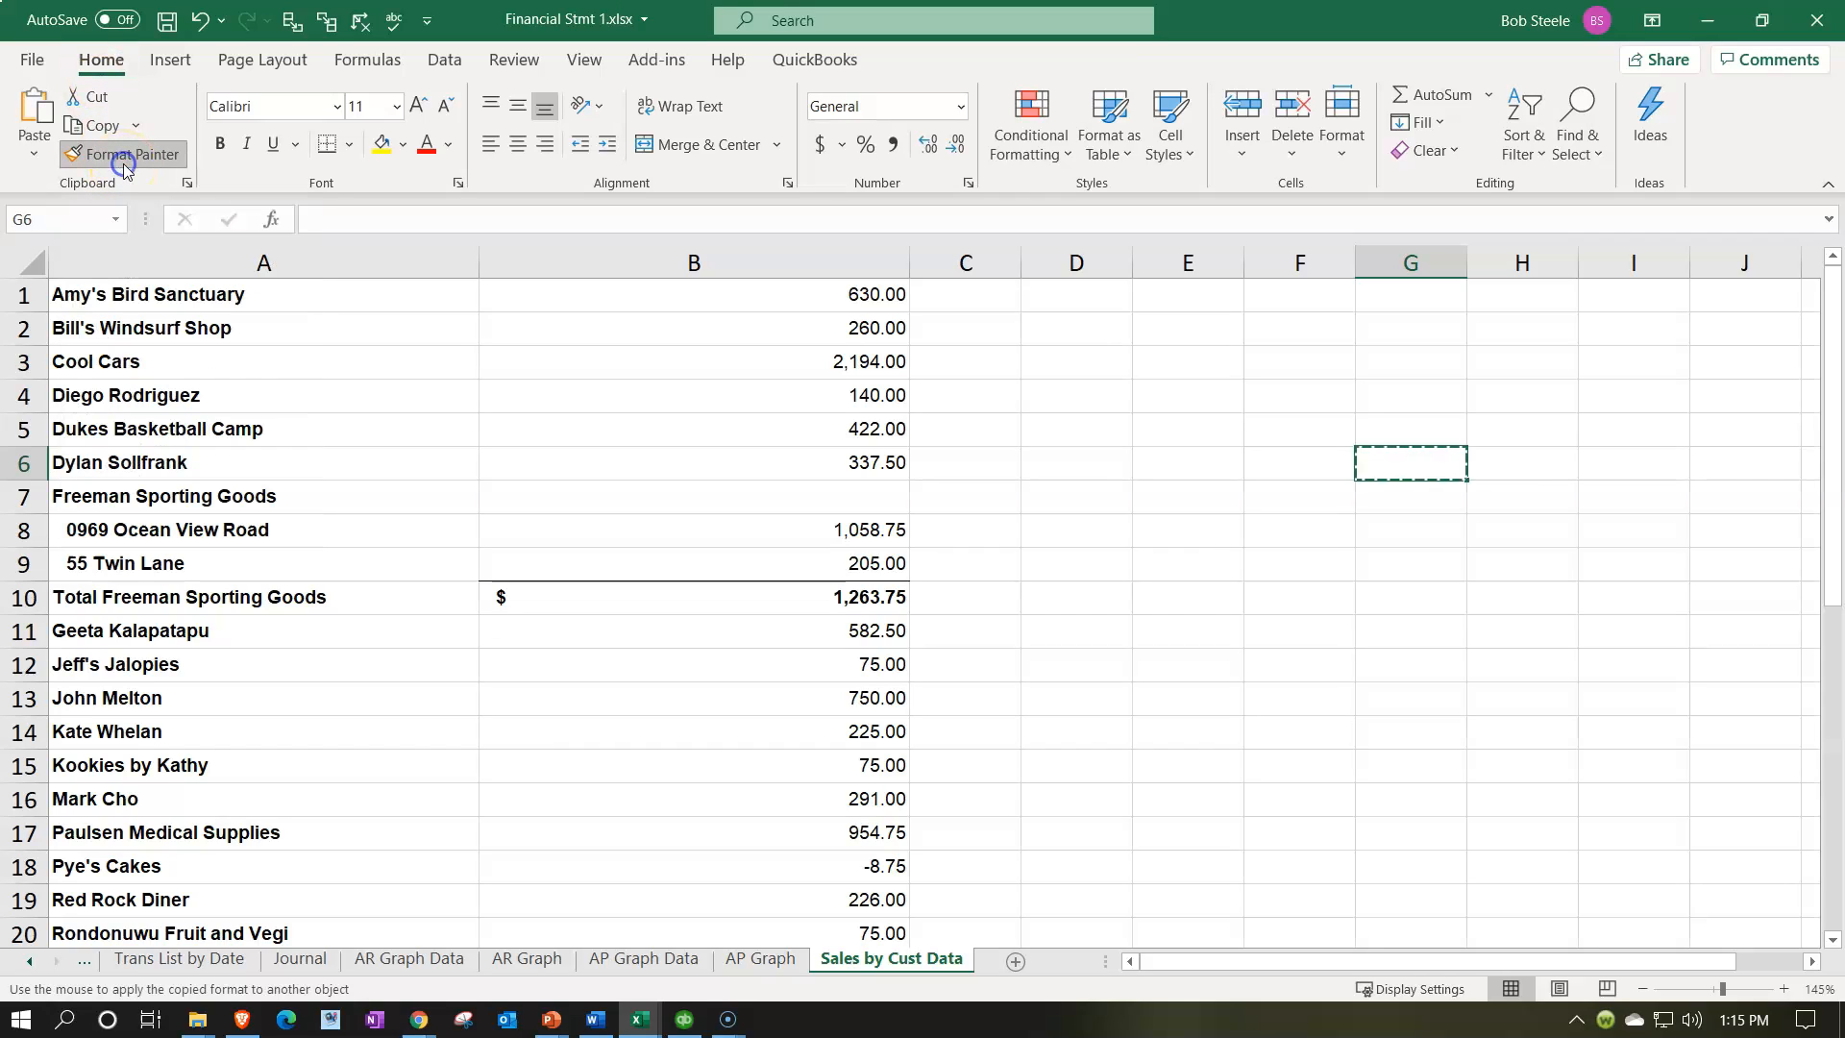
pyautogui.click(36, 263)
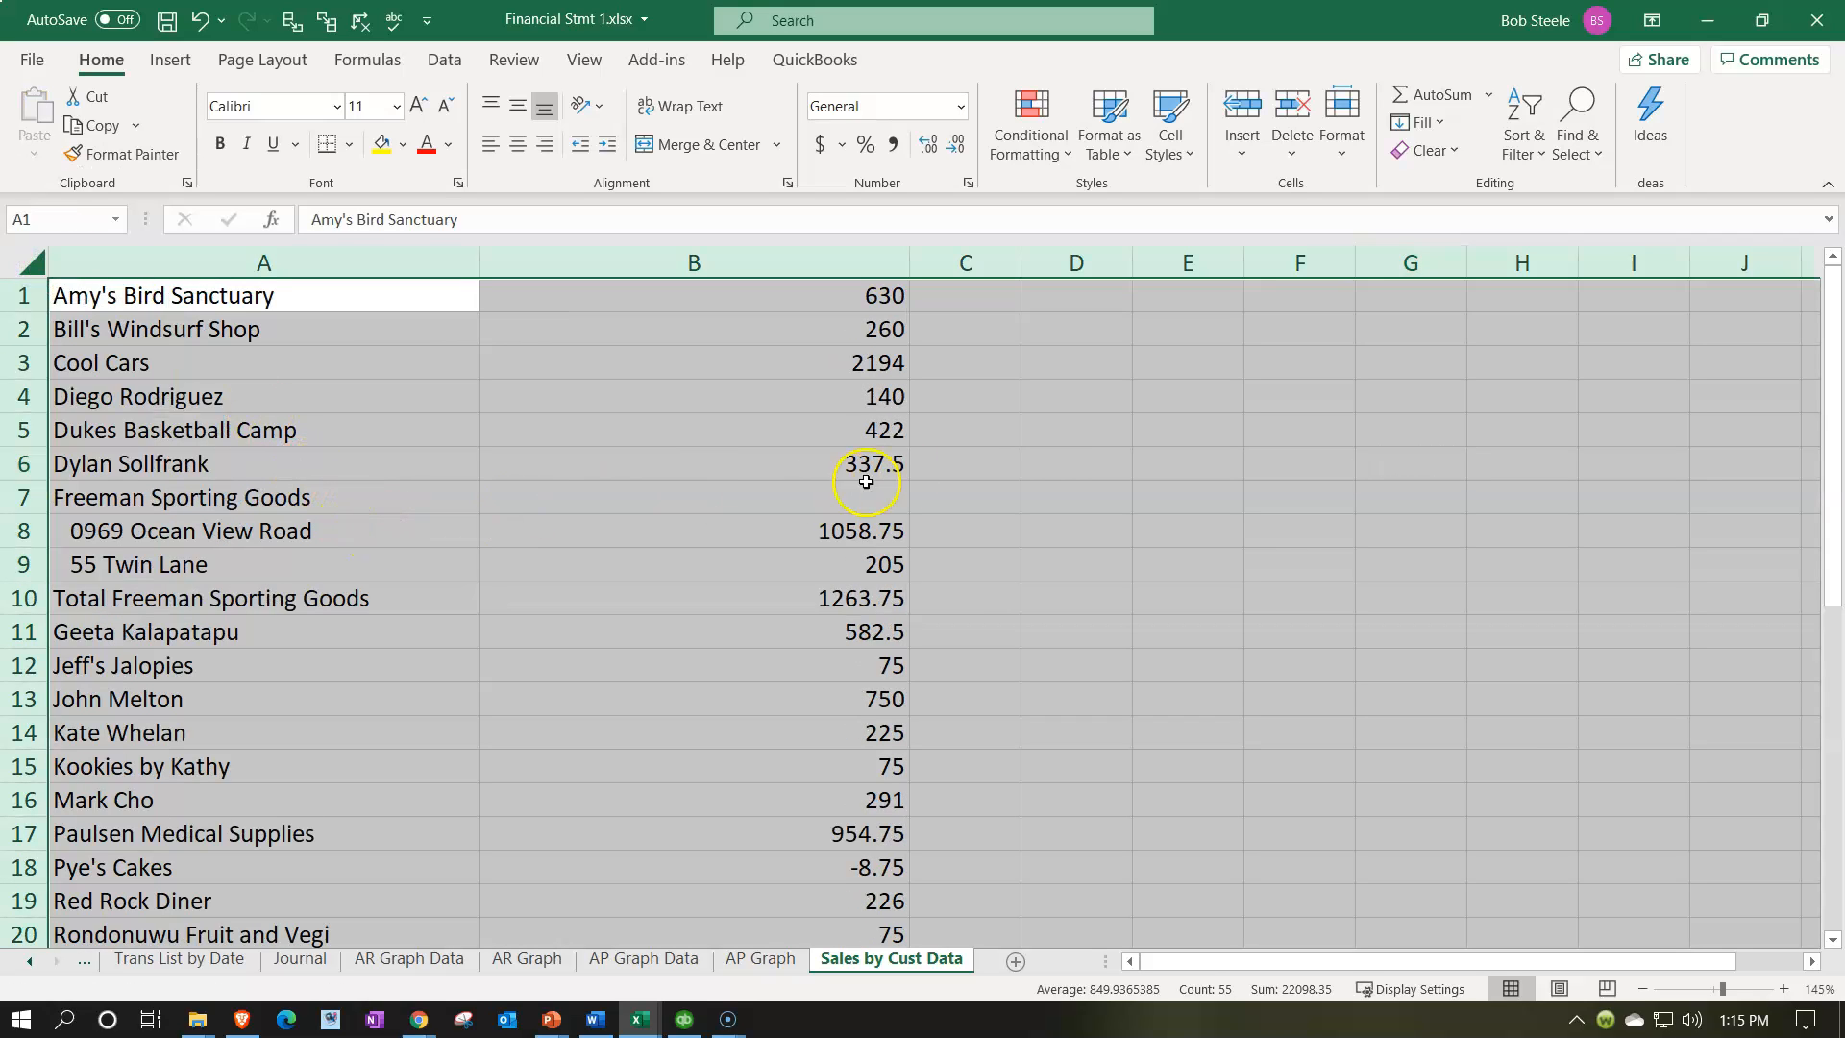
# - Format the whole sheet's numbers as Currency with two decimal places, no symbol, and negatives in red parentheses
pyautogui.rightClick(1044, 457)
pyautogui.rightClick(1010, 460)
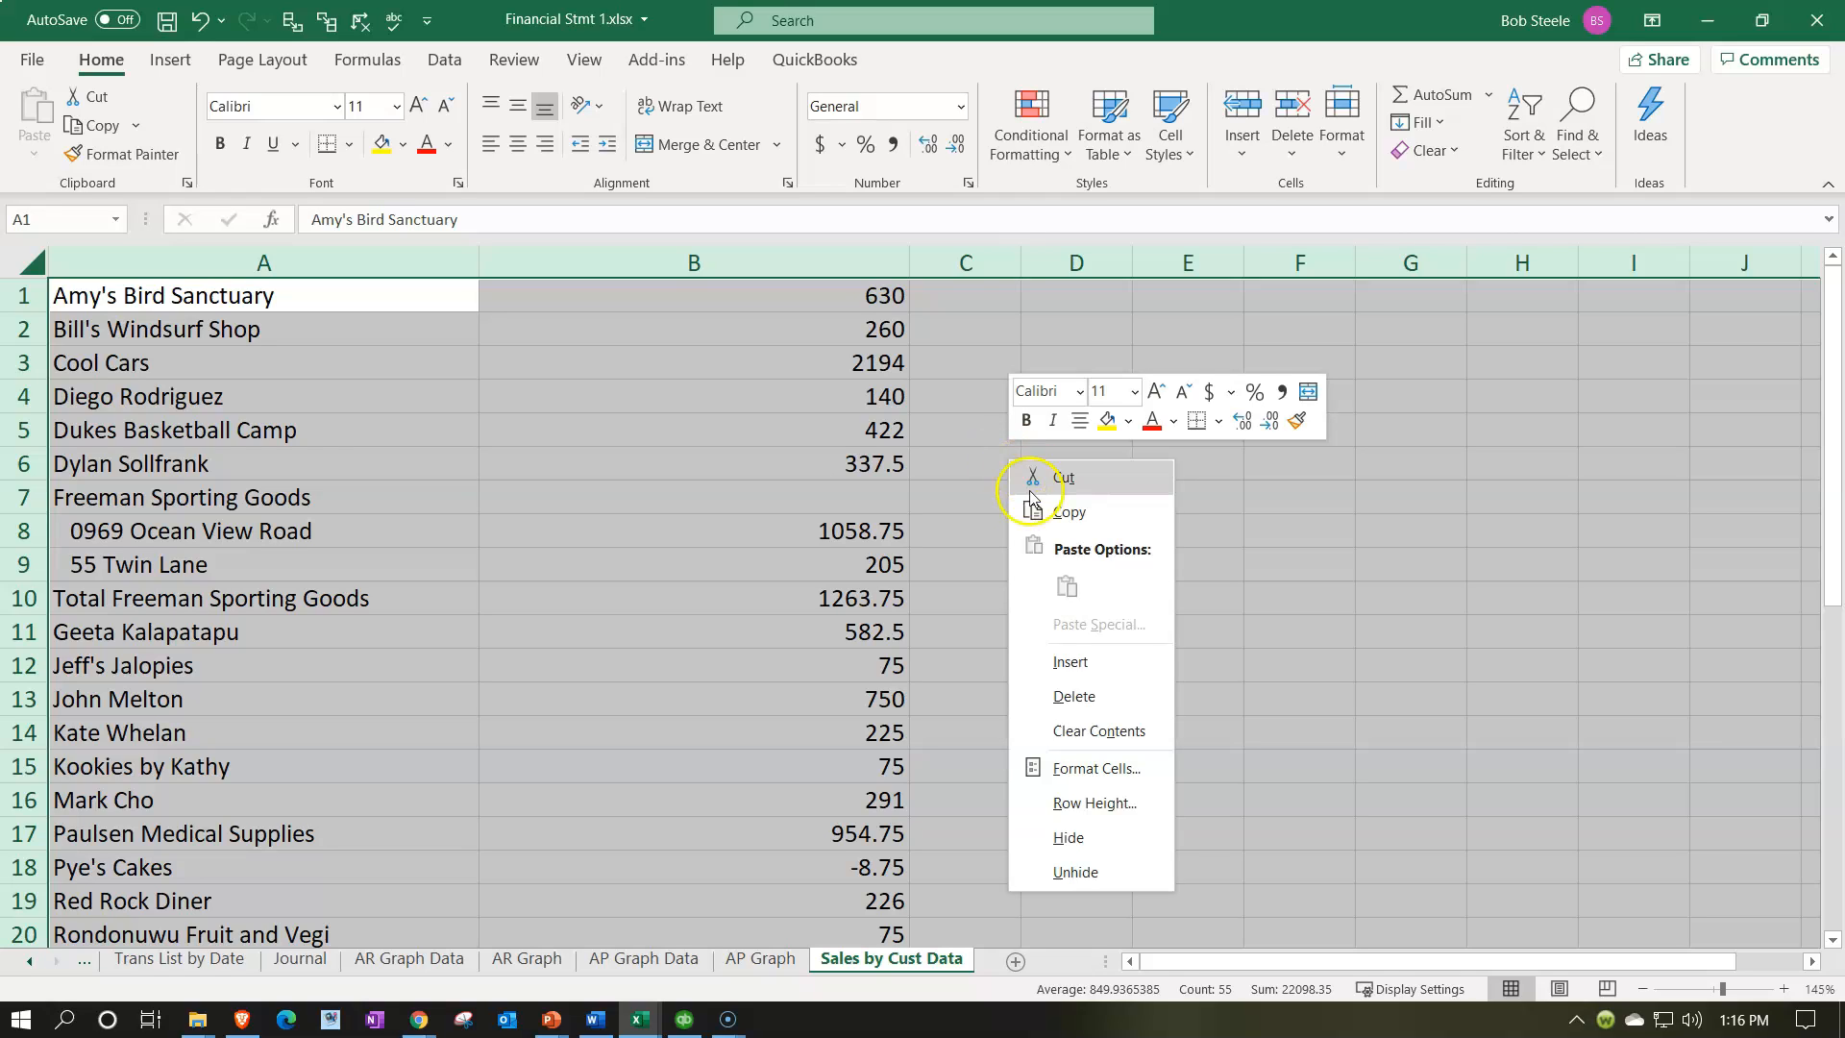
pyautogui.click(1074, 769)
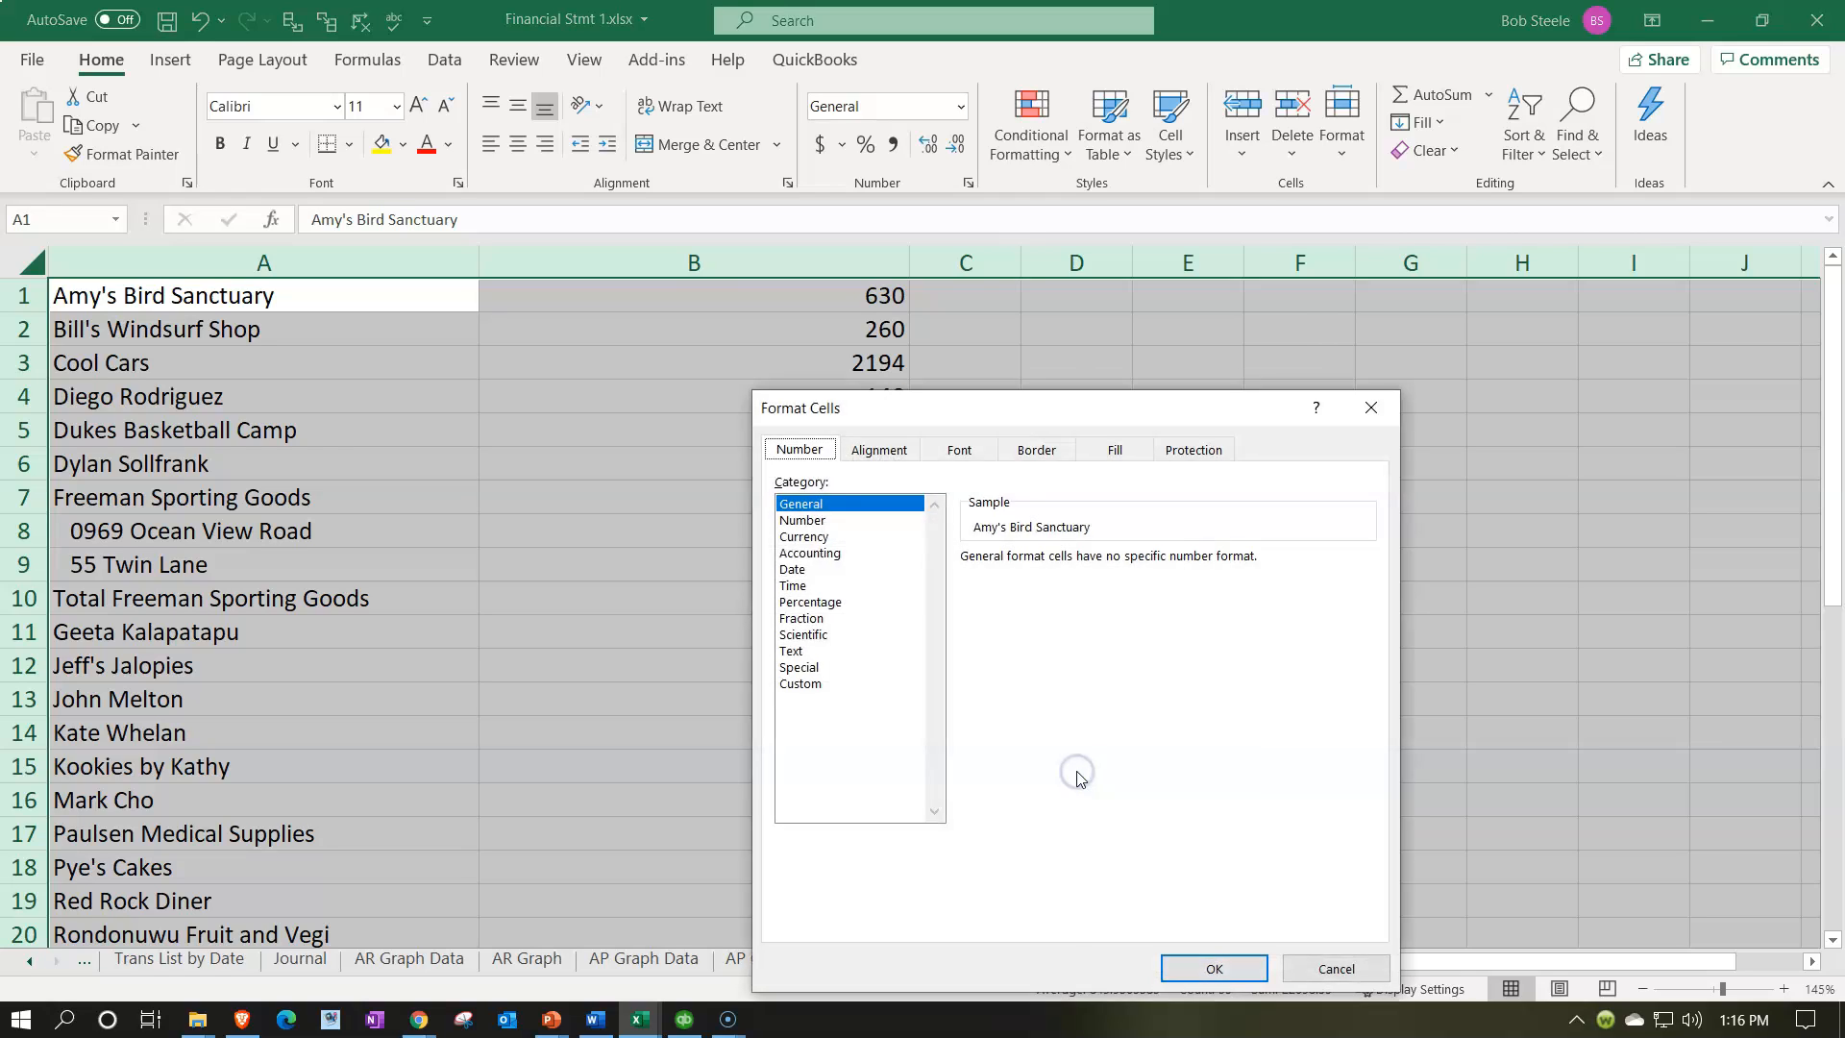
pyautogui.click(803, 536)
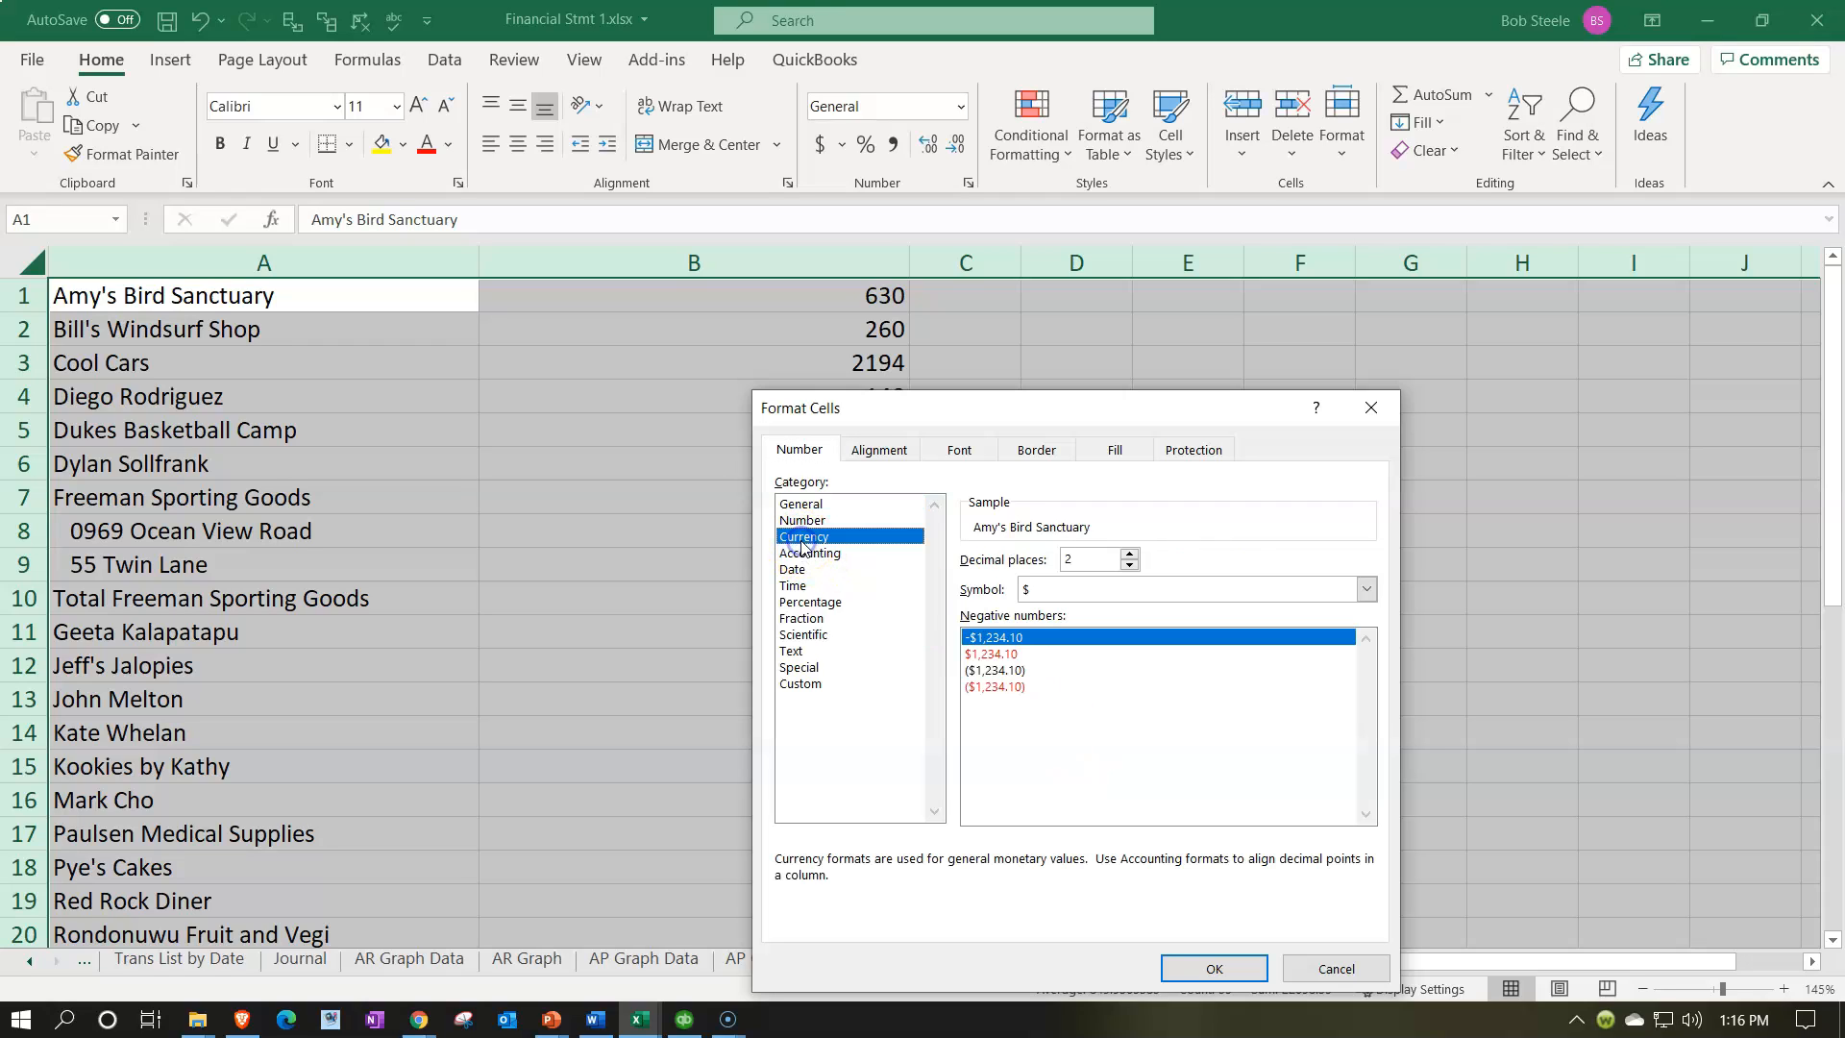
pyautogui.click(995, 687)
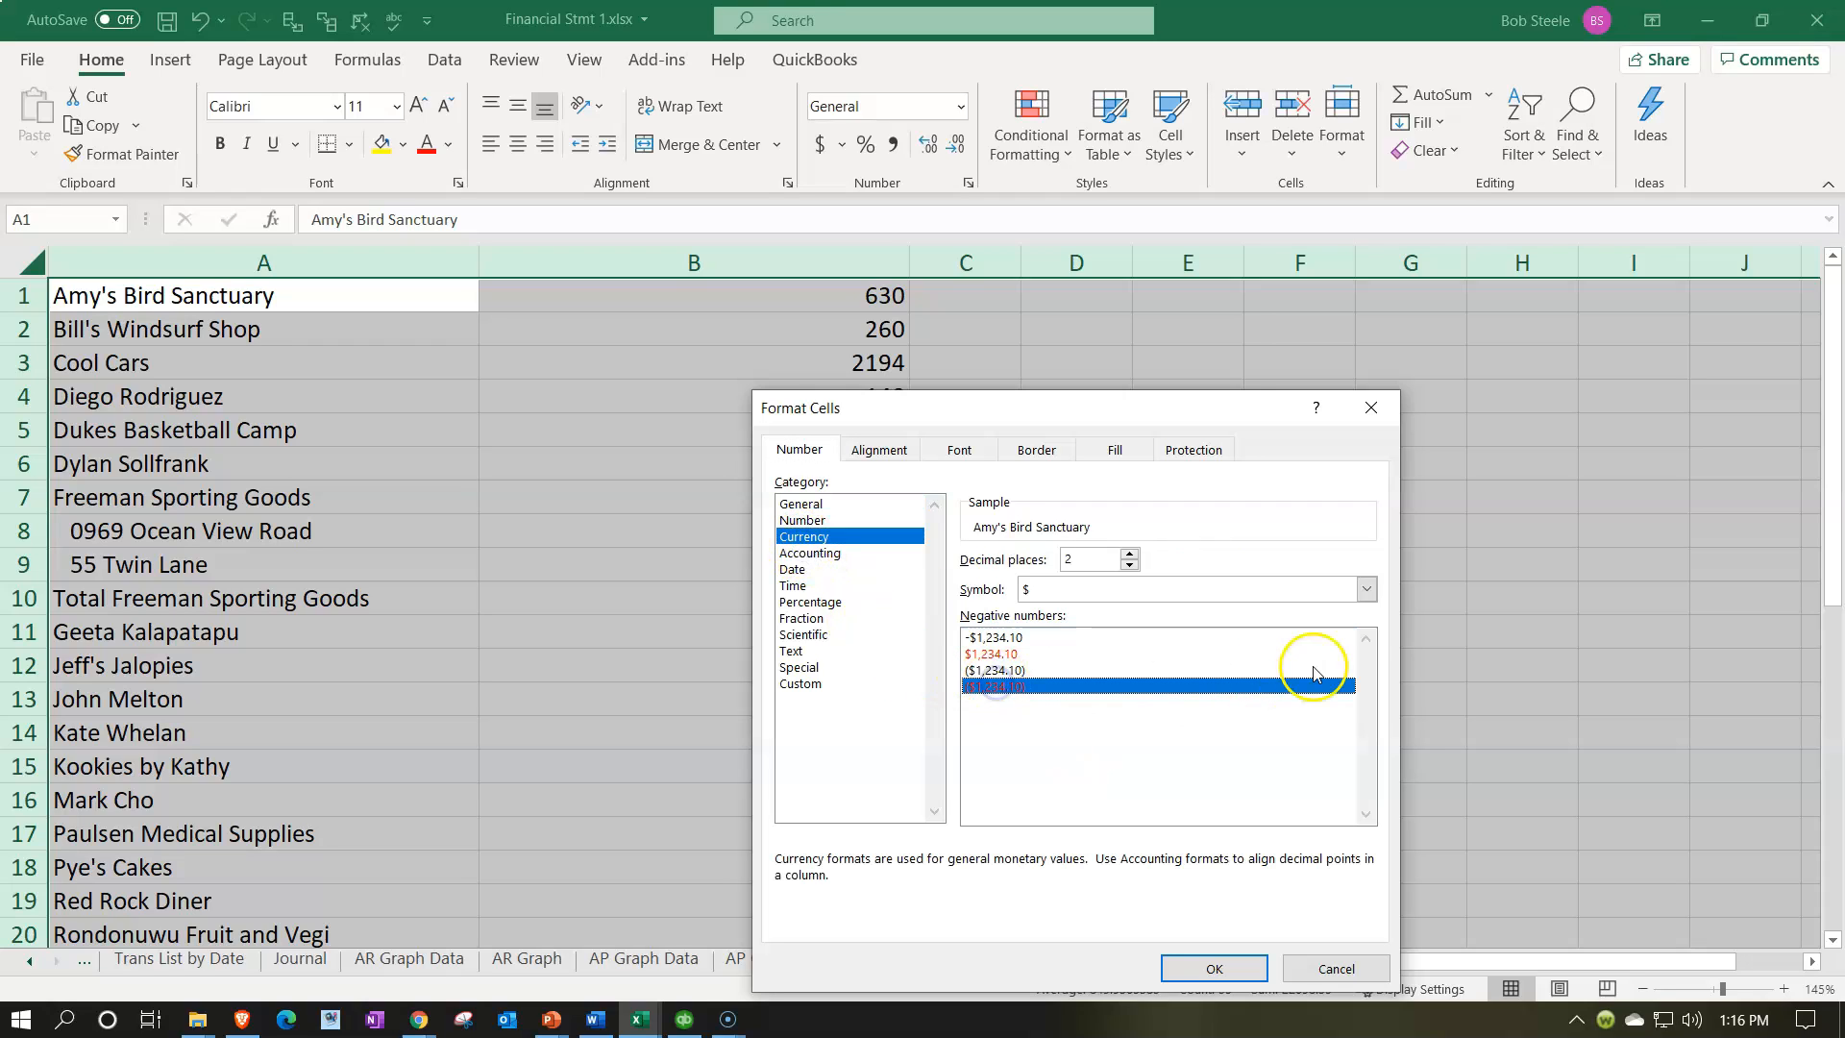
pyautogui.click(1366, 589)
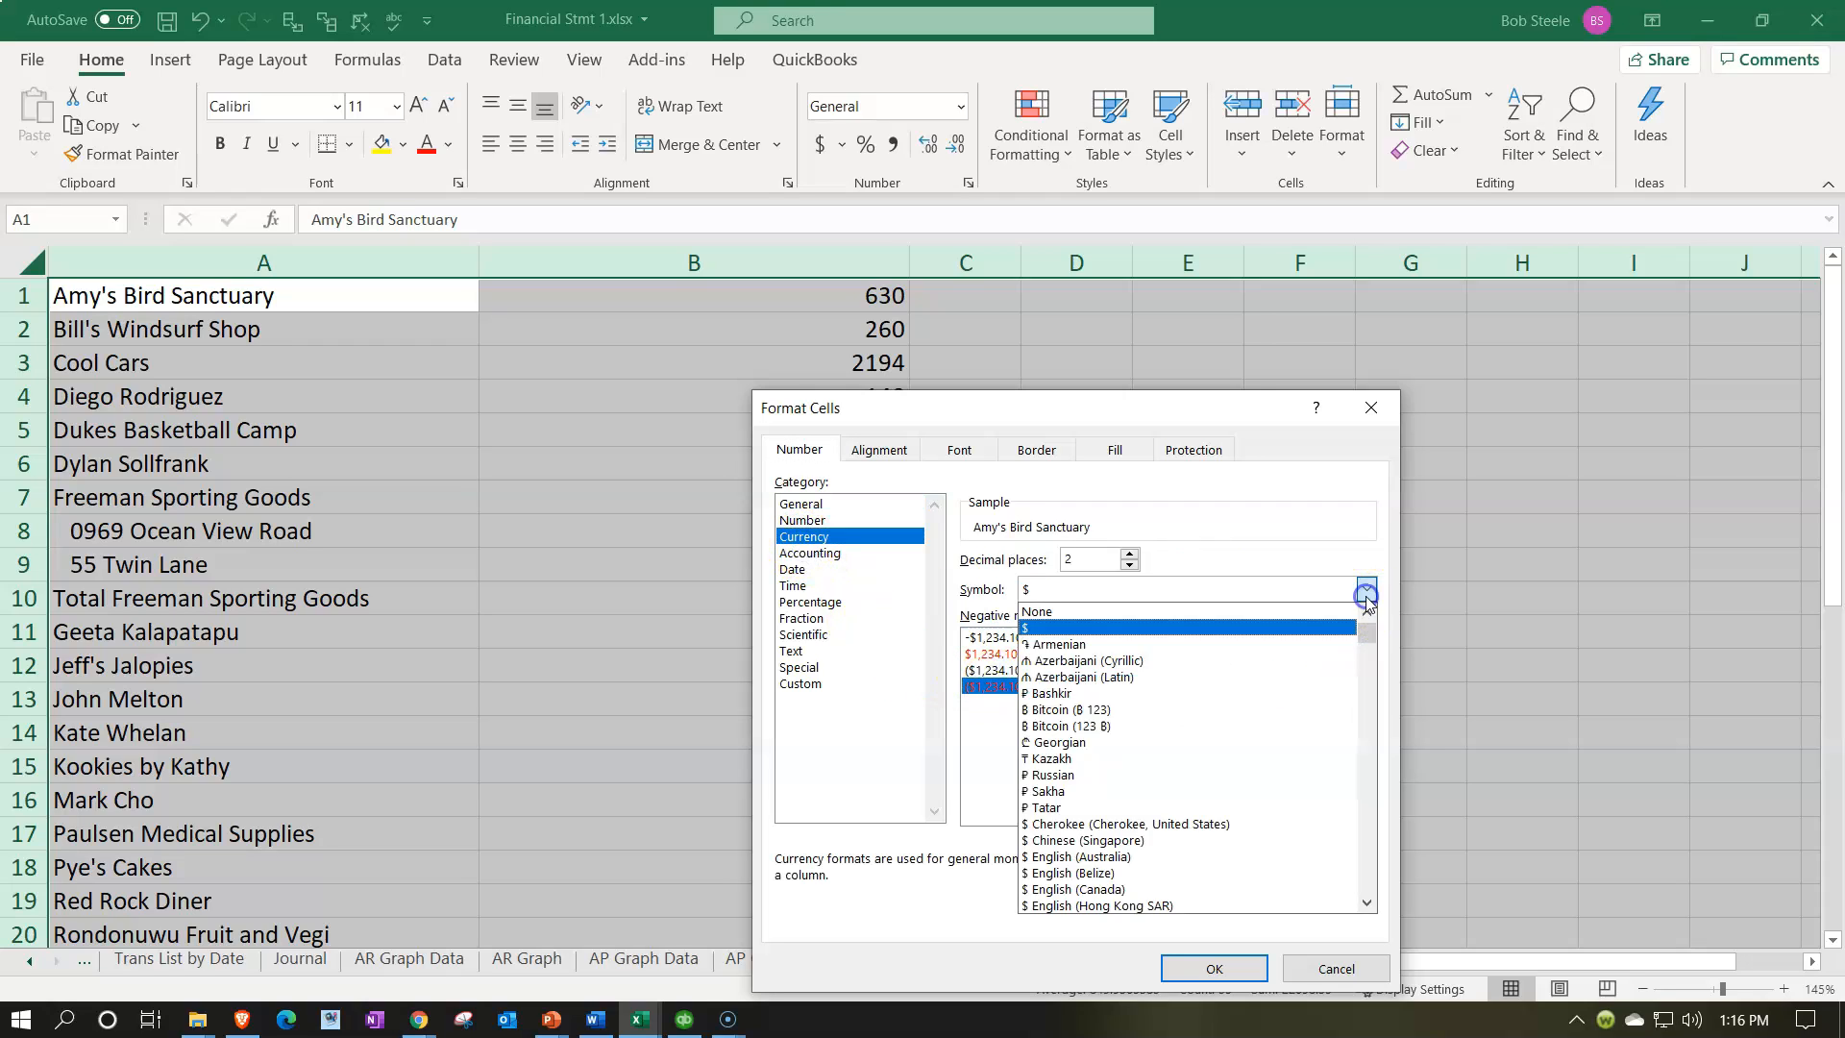
pyautogui.click(1064, 613)
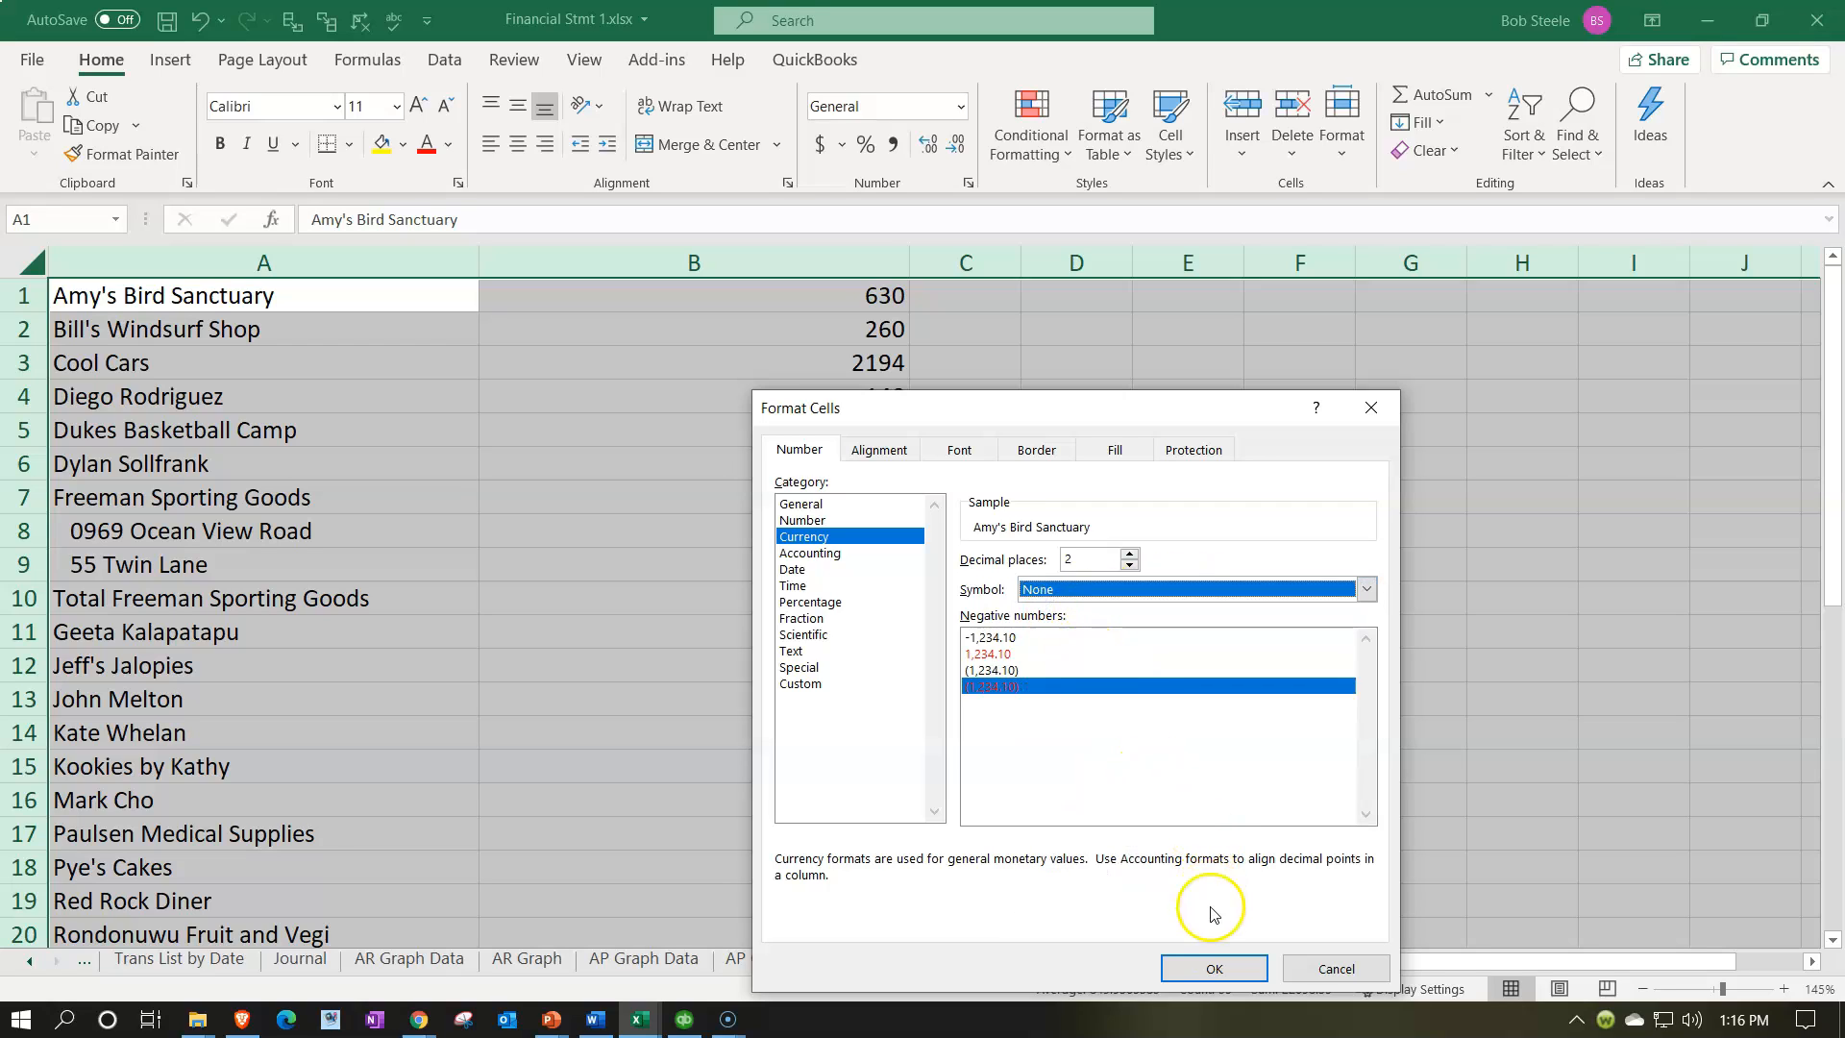
pyautogui.click(1211, 971)
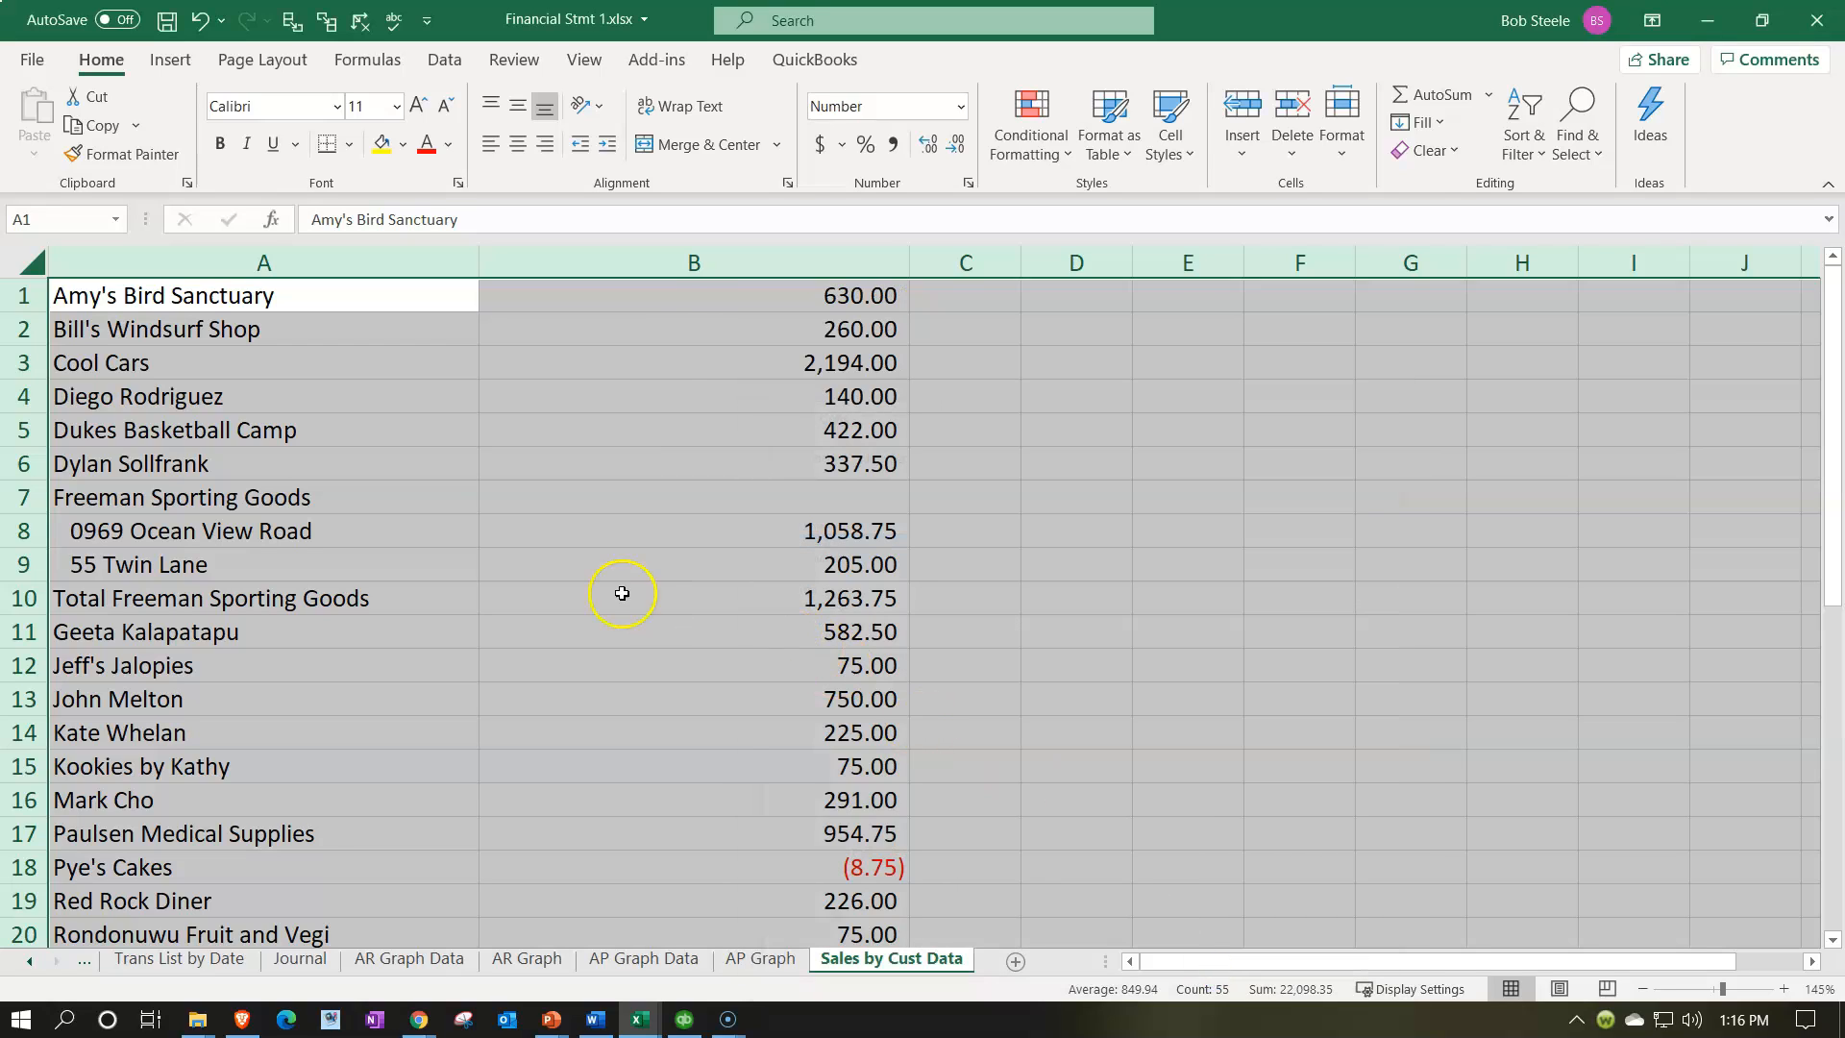
pyautogui.click(560, 574)
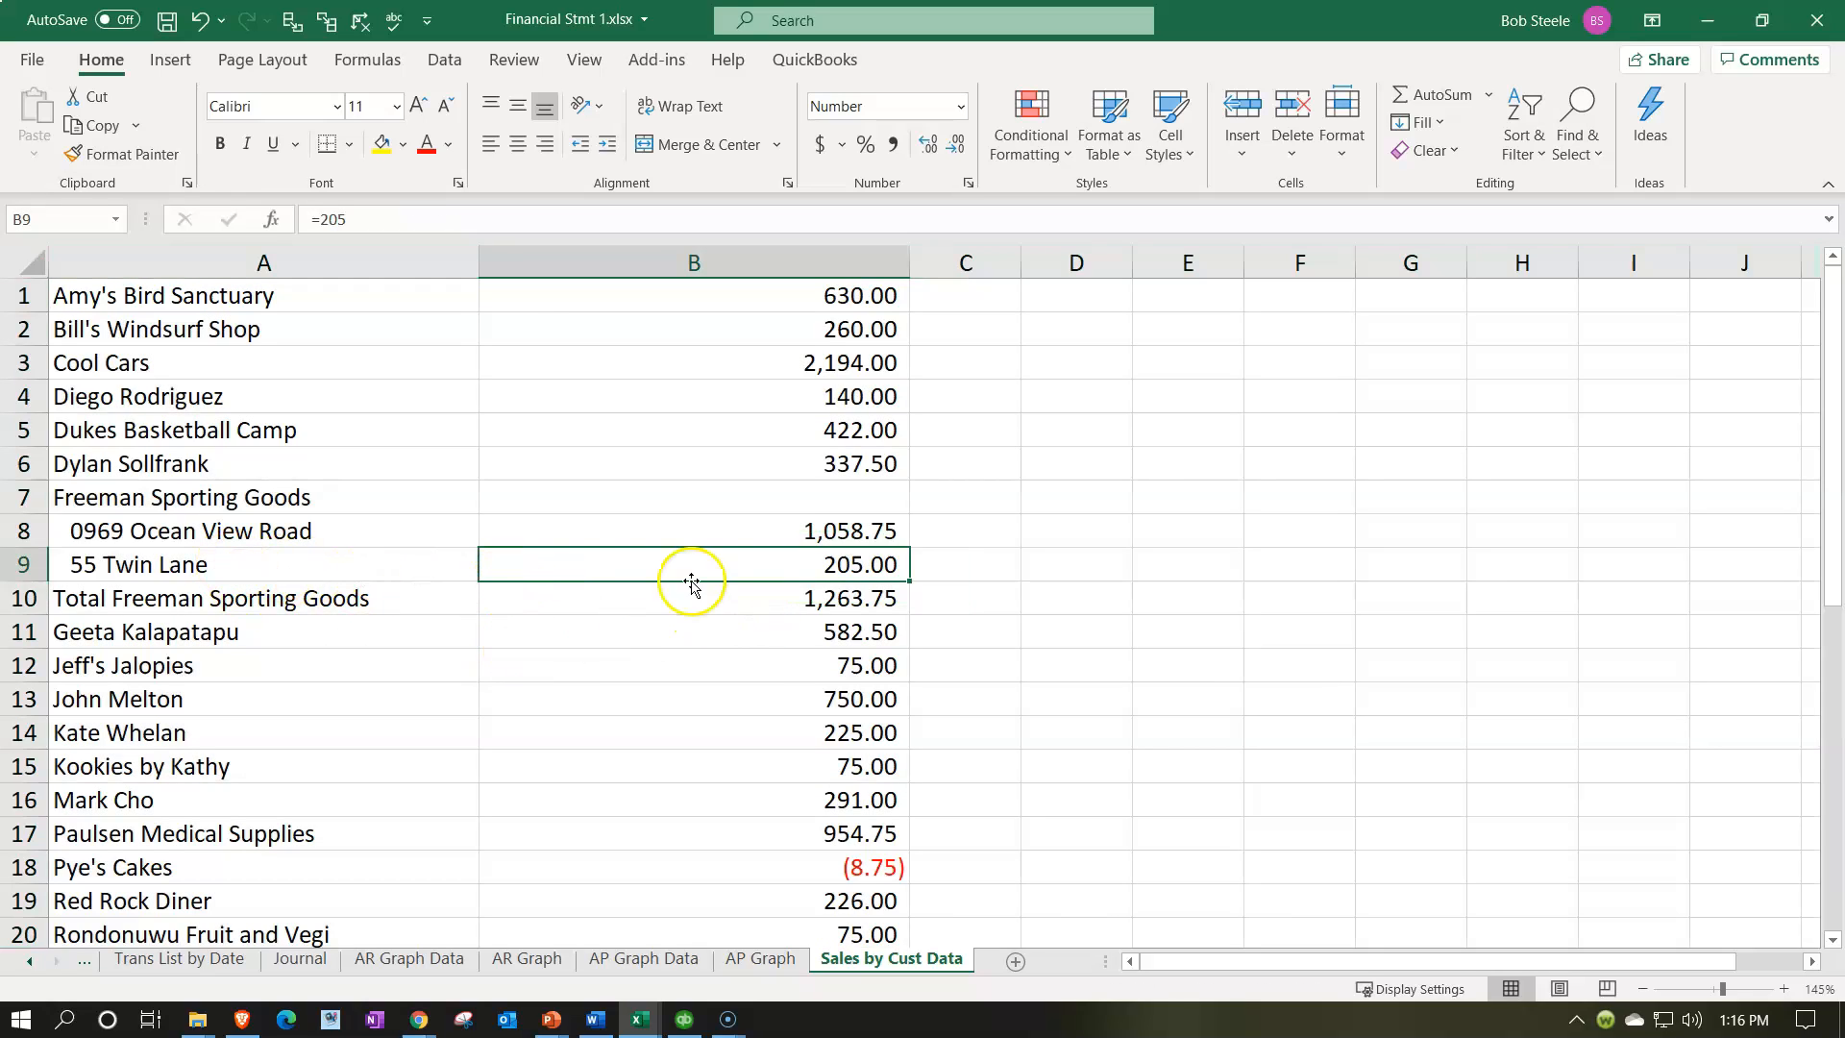
# - Copy the Total Freeman Sporting Goods amount from B10 and paste it as a value into B7 beside Freeman Sporting Goods
pyautogui.moveTo(262, 507); pyautogui.dragTo(875, 567)
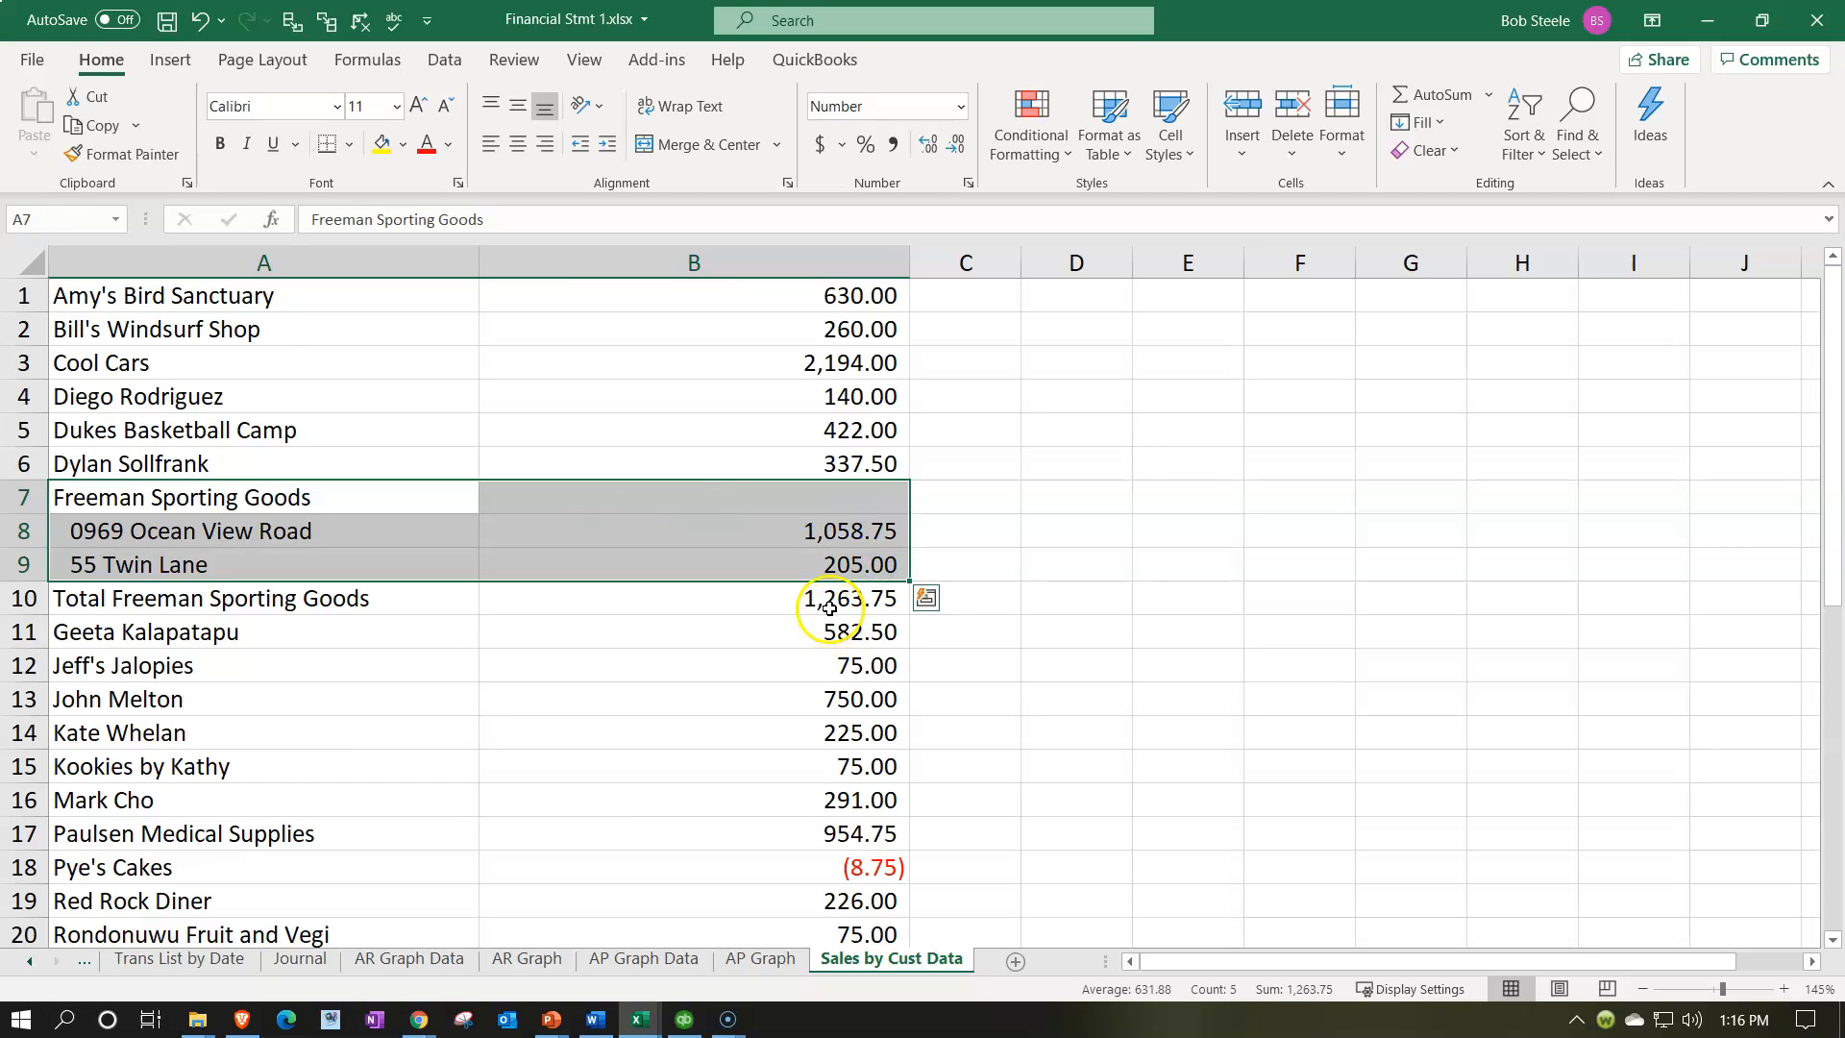
pyautogui.click(832, 598)
pyautogui.press('F2')
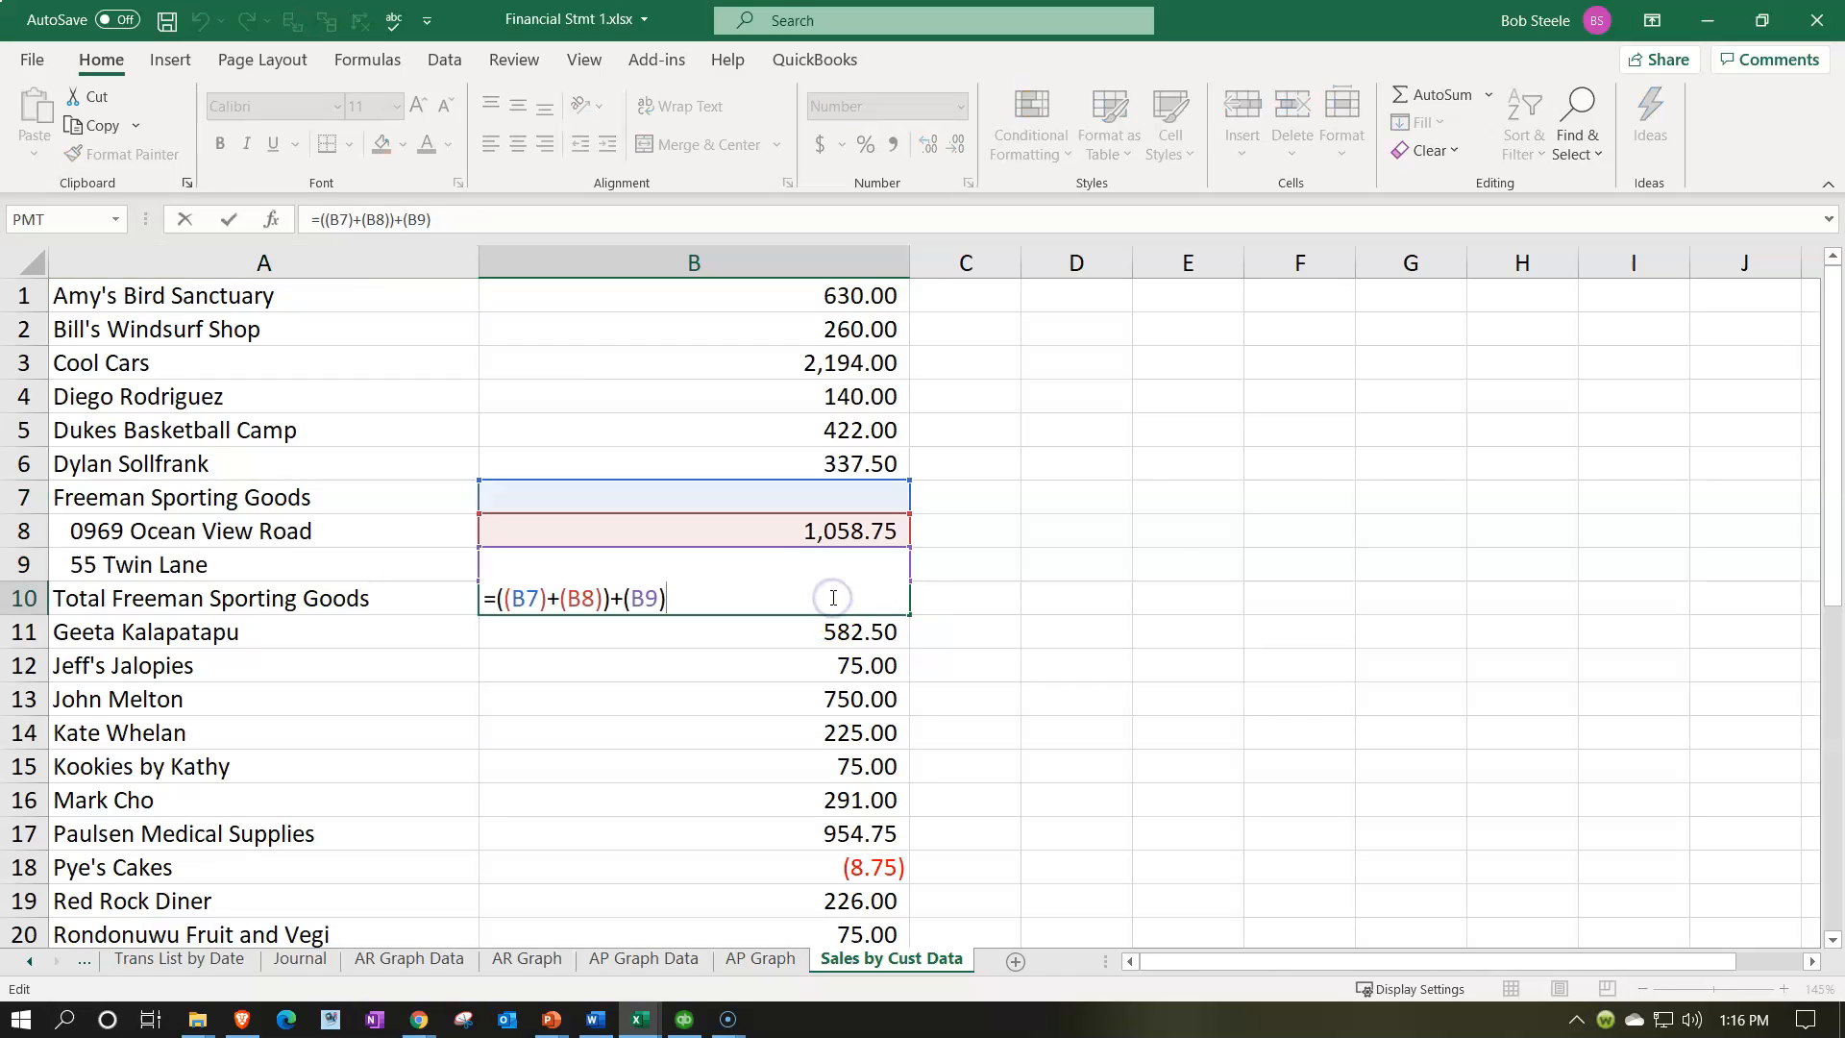
pyautogui.press('Return')
pyautogui.rightClick(832, 598)
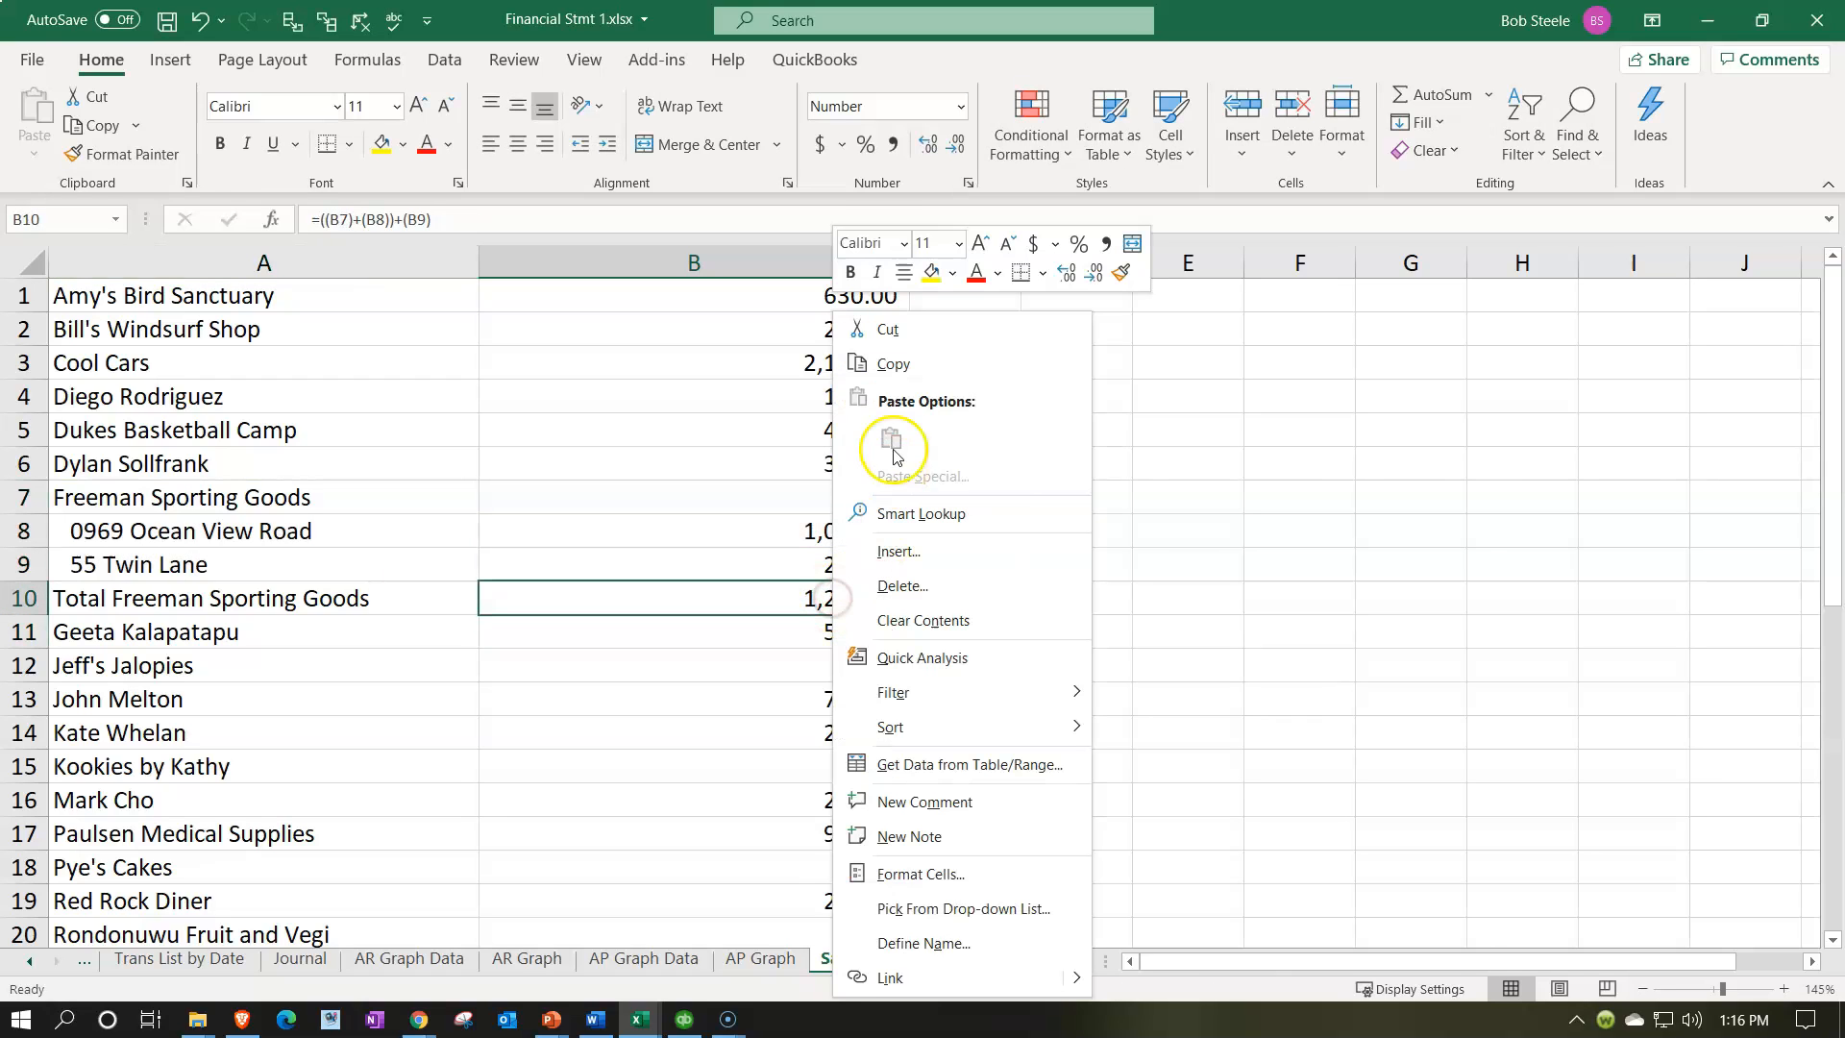
pyautogui.click(893, 366)
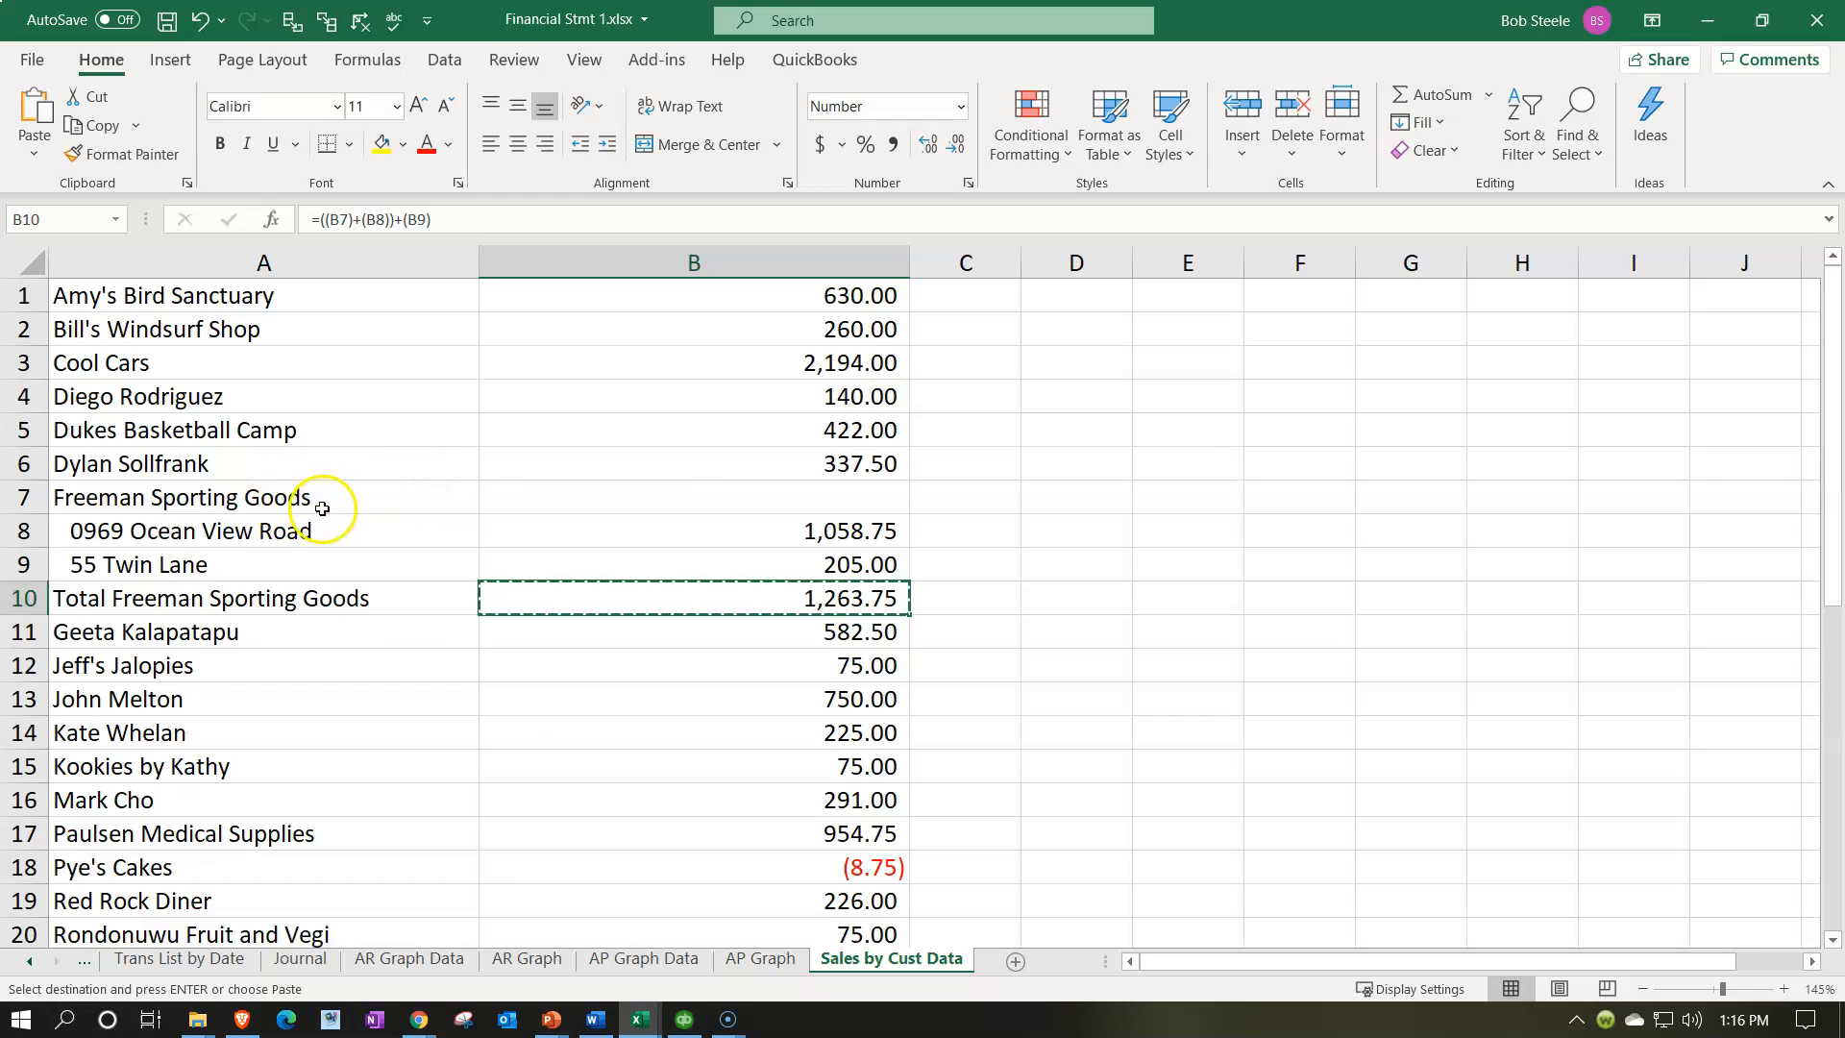
pyautogui.click(832, 493)
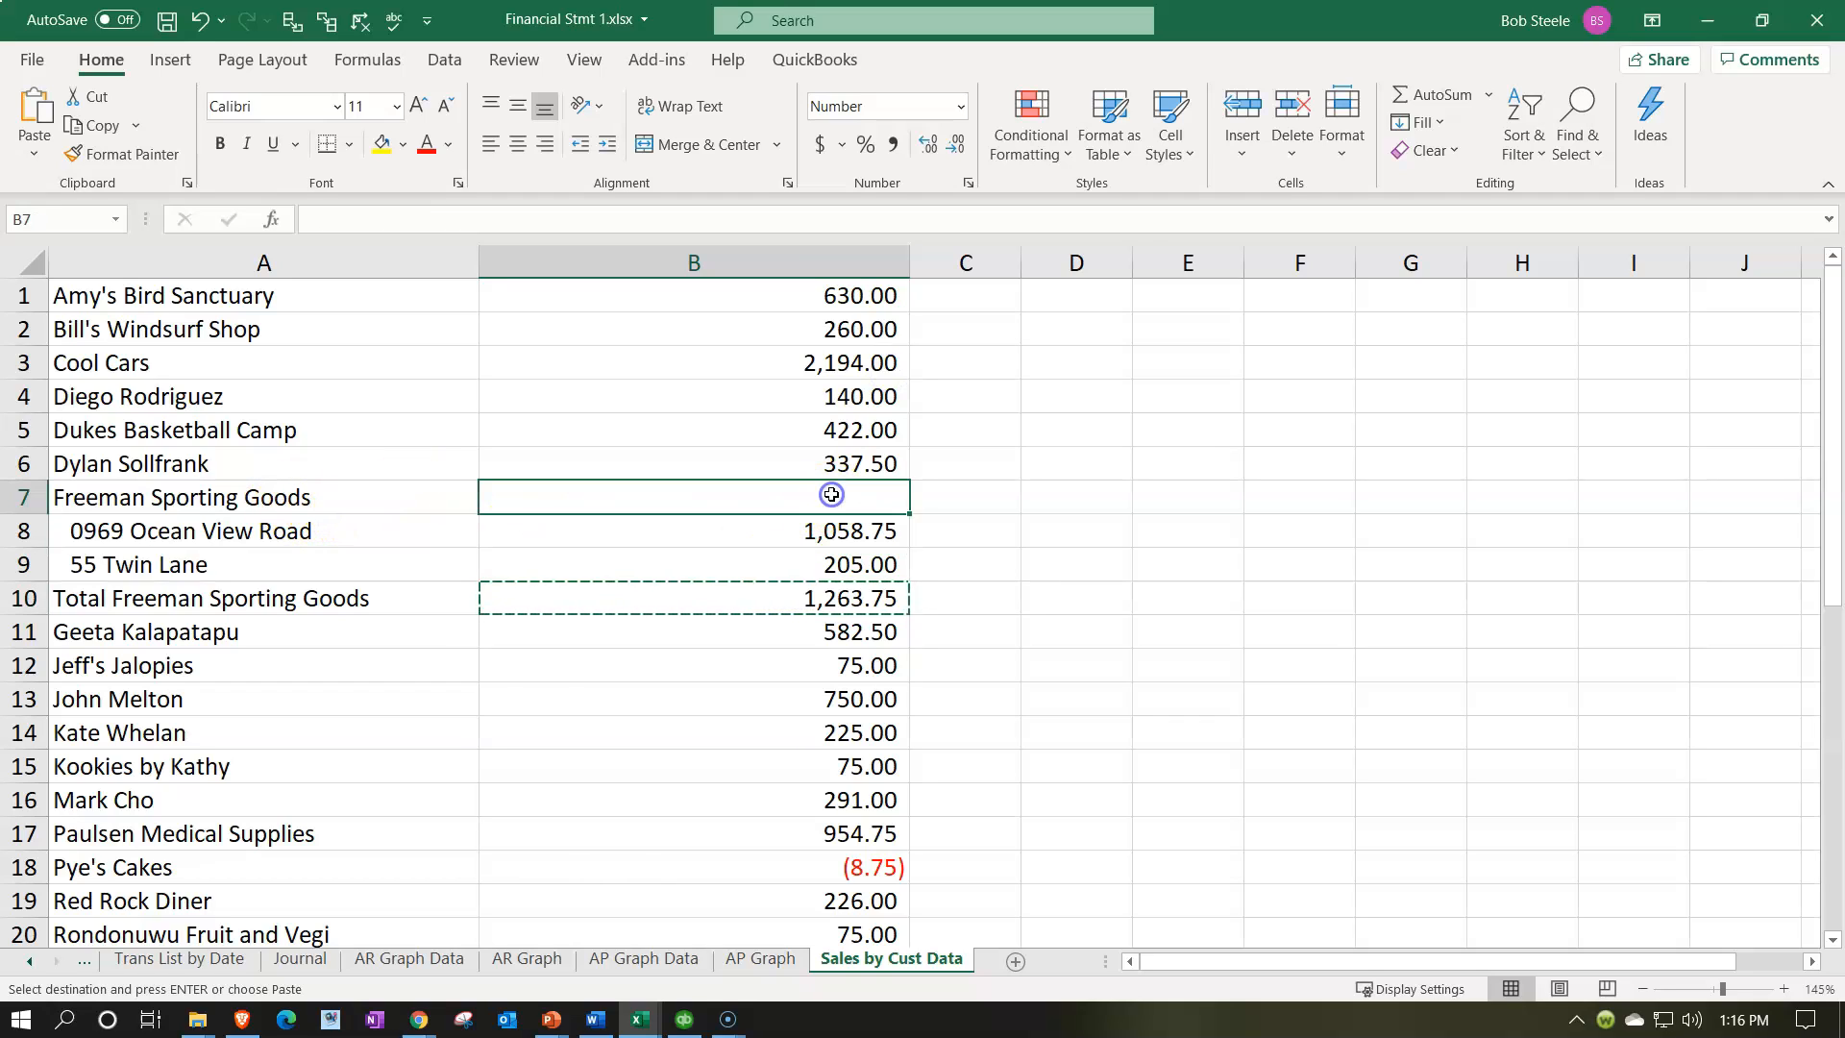
pyautogui.rightClick(832, 494)
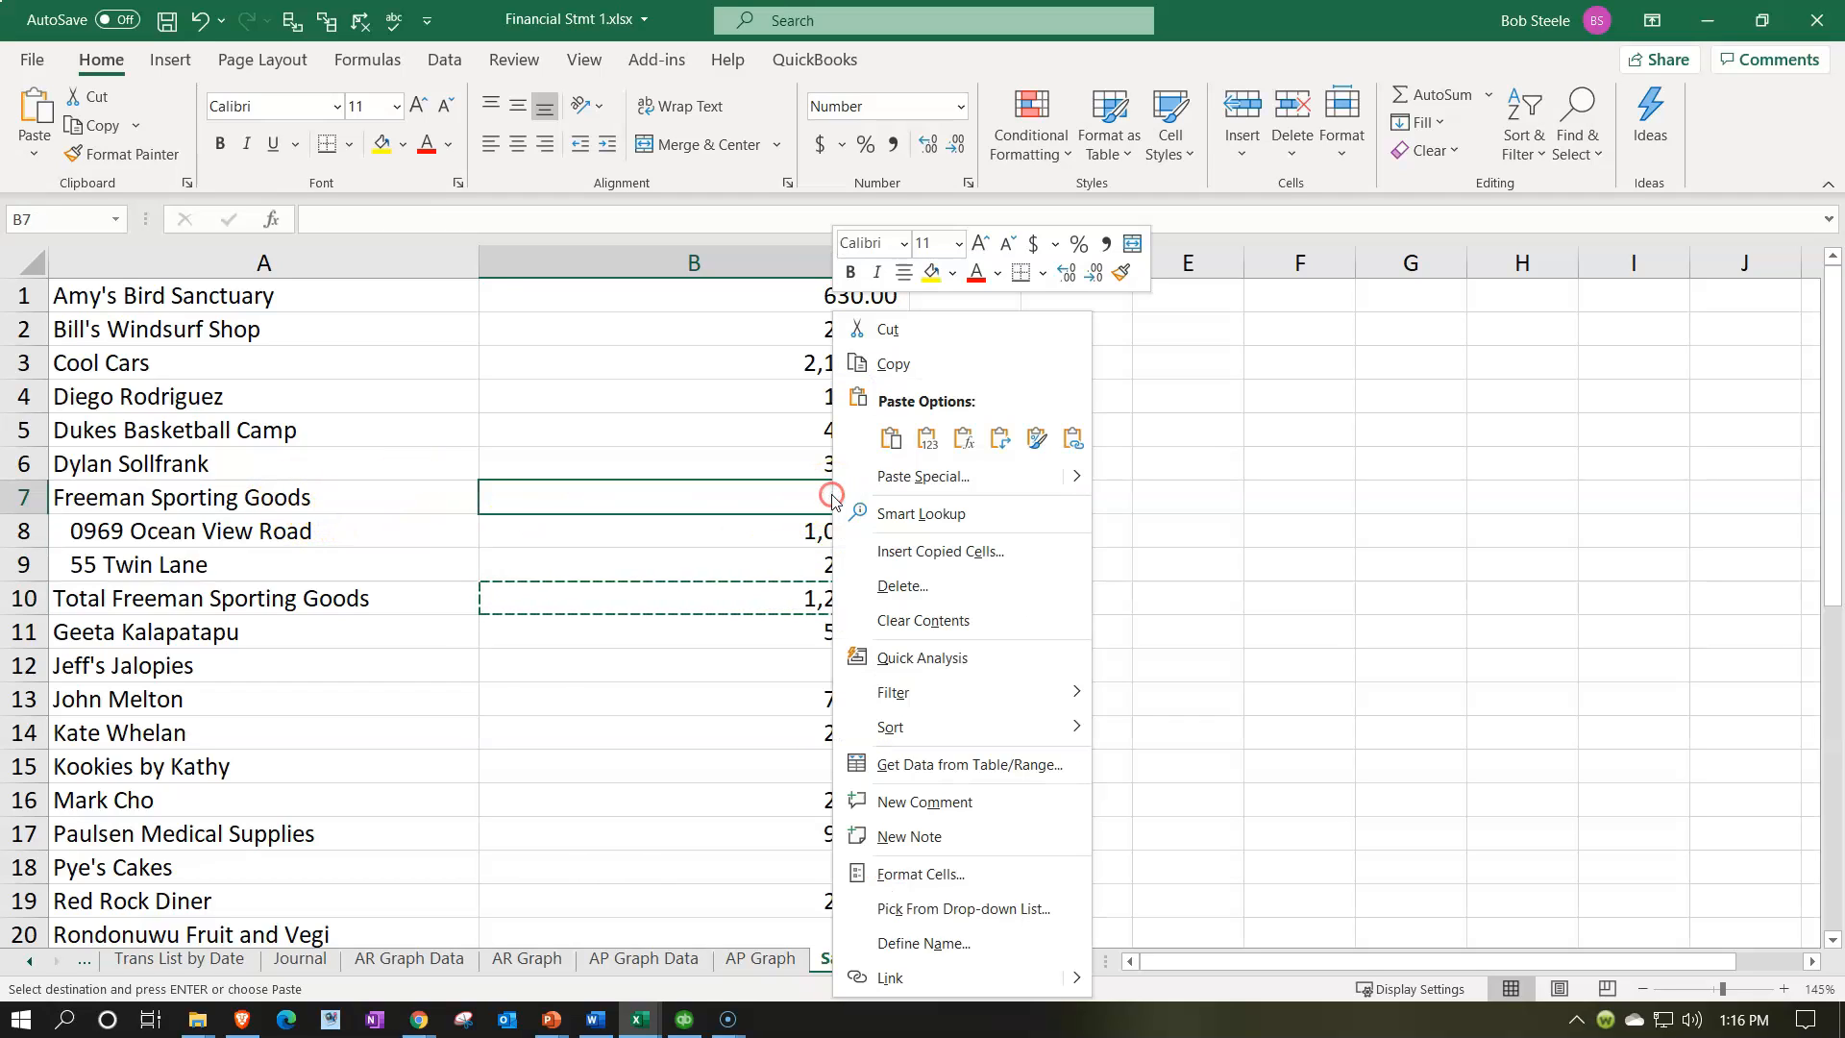
pyautogui.click(917, 446)
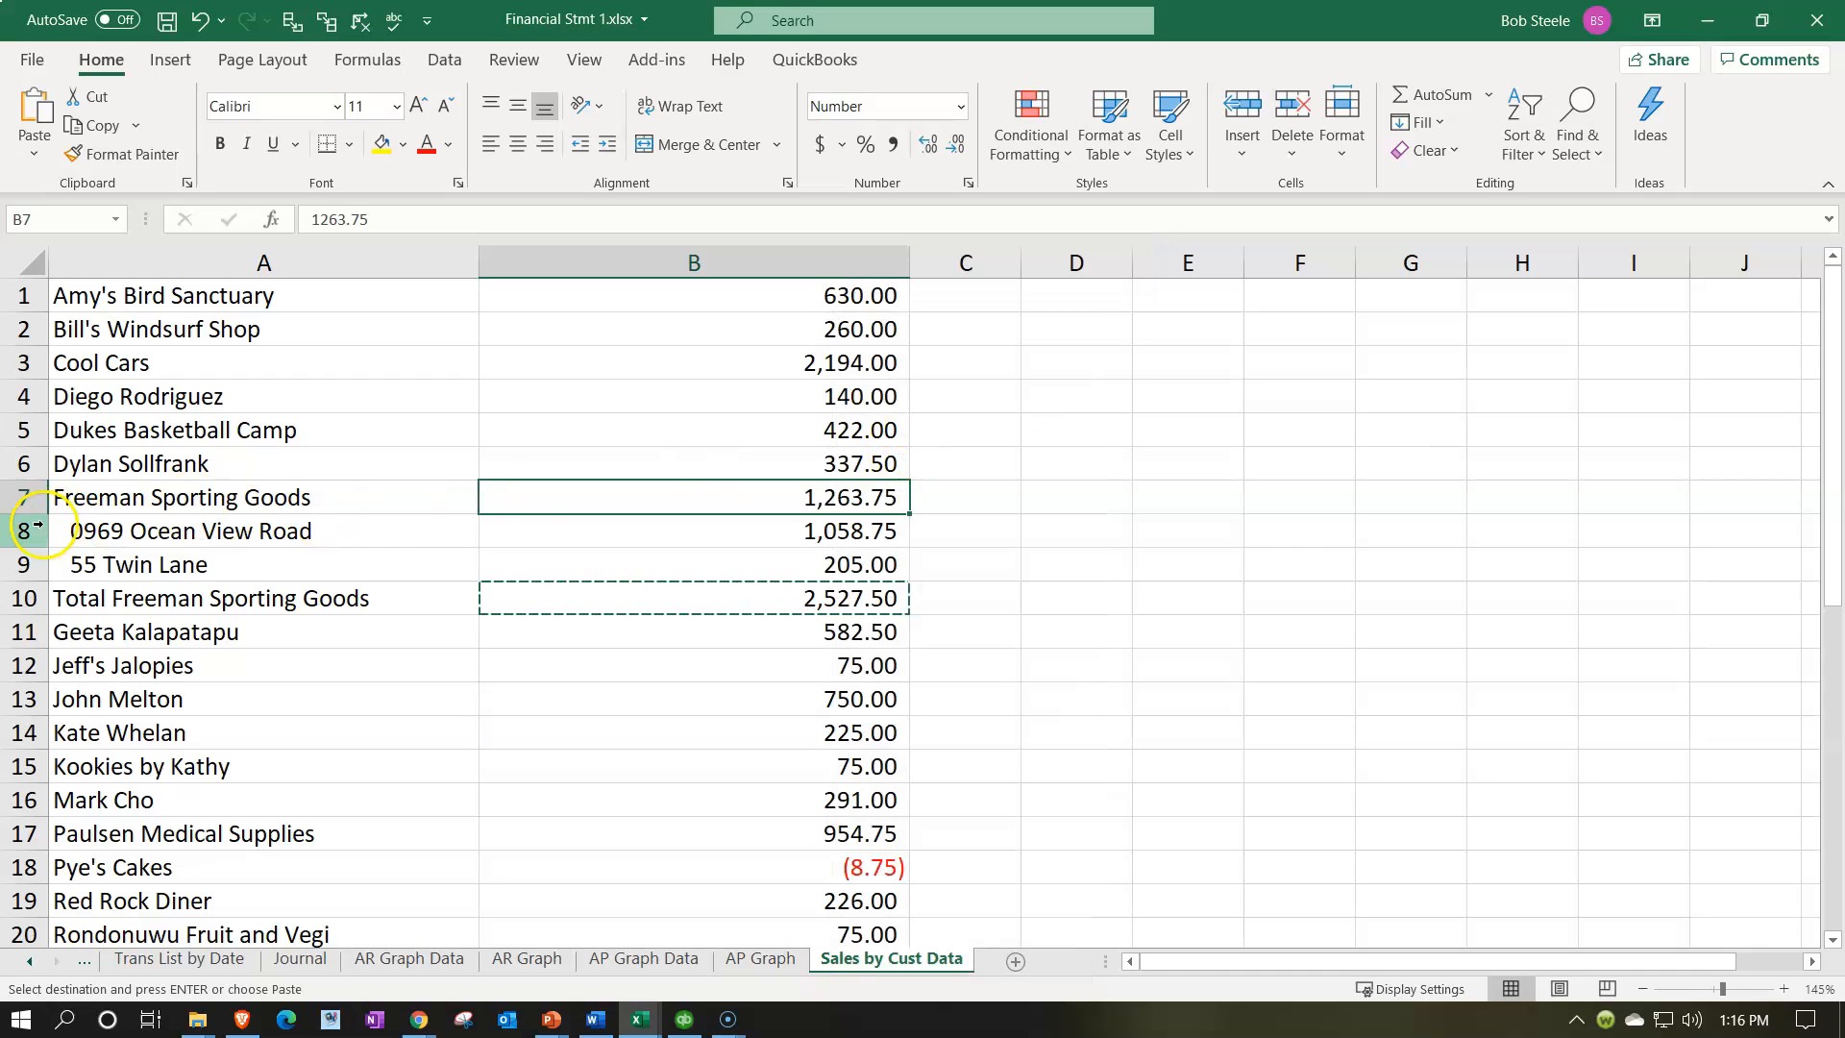
# - Delete rows 8 to 10, the two Freeman Sporting Goods sub-locations and their total row
pyautogui.moveTo(39, 531); pyautogui.dragTo(45, 593)
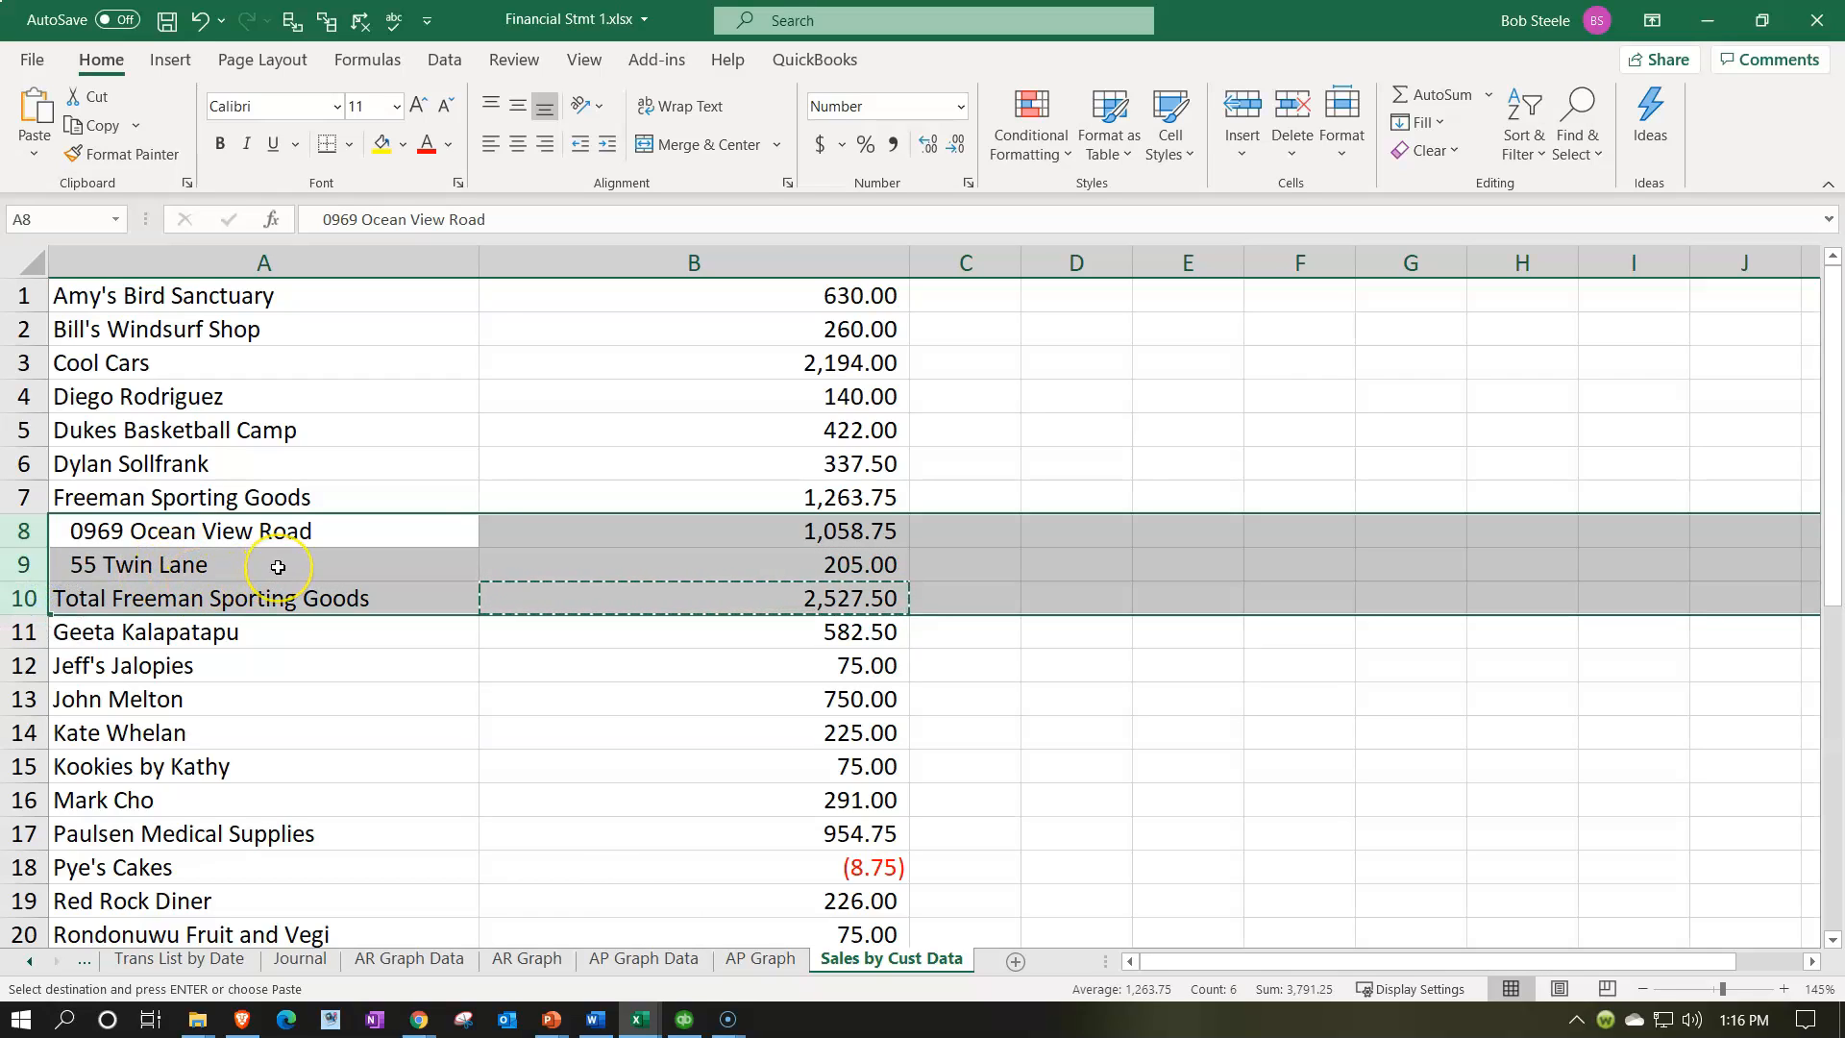
pyautogui.rightClick(278, 567)
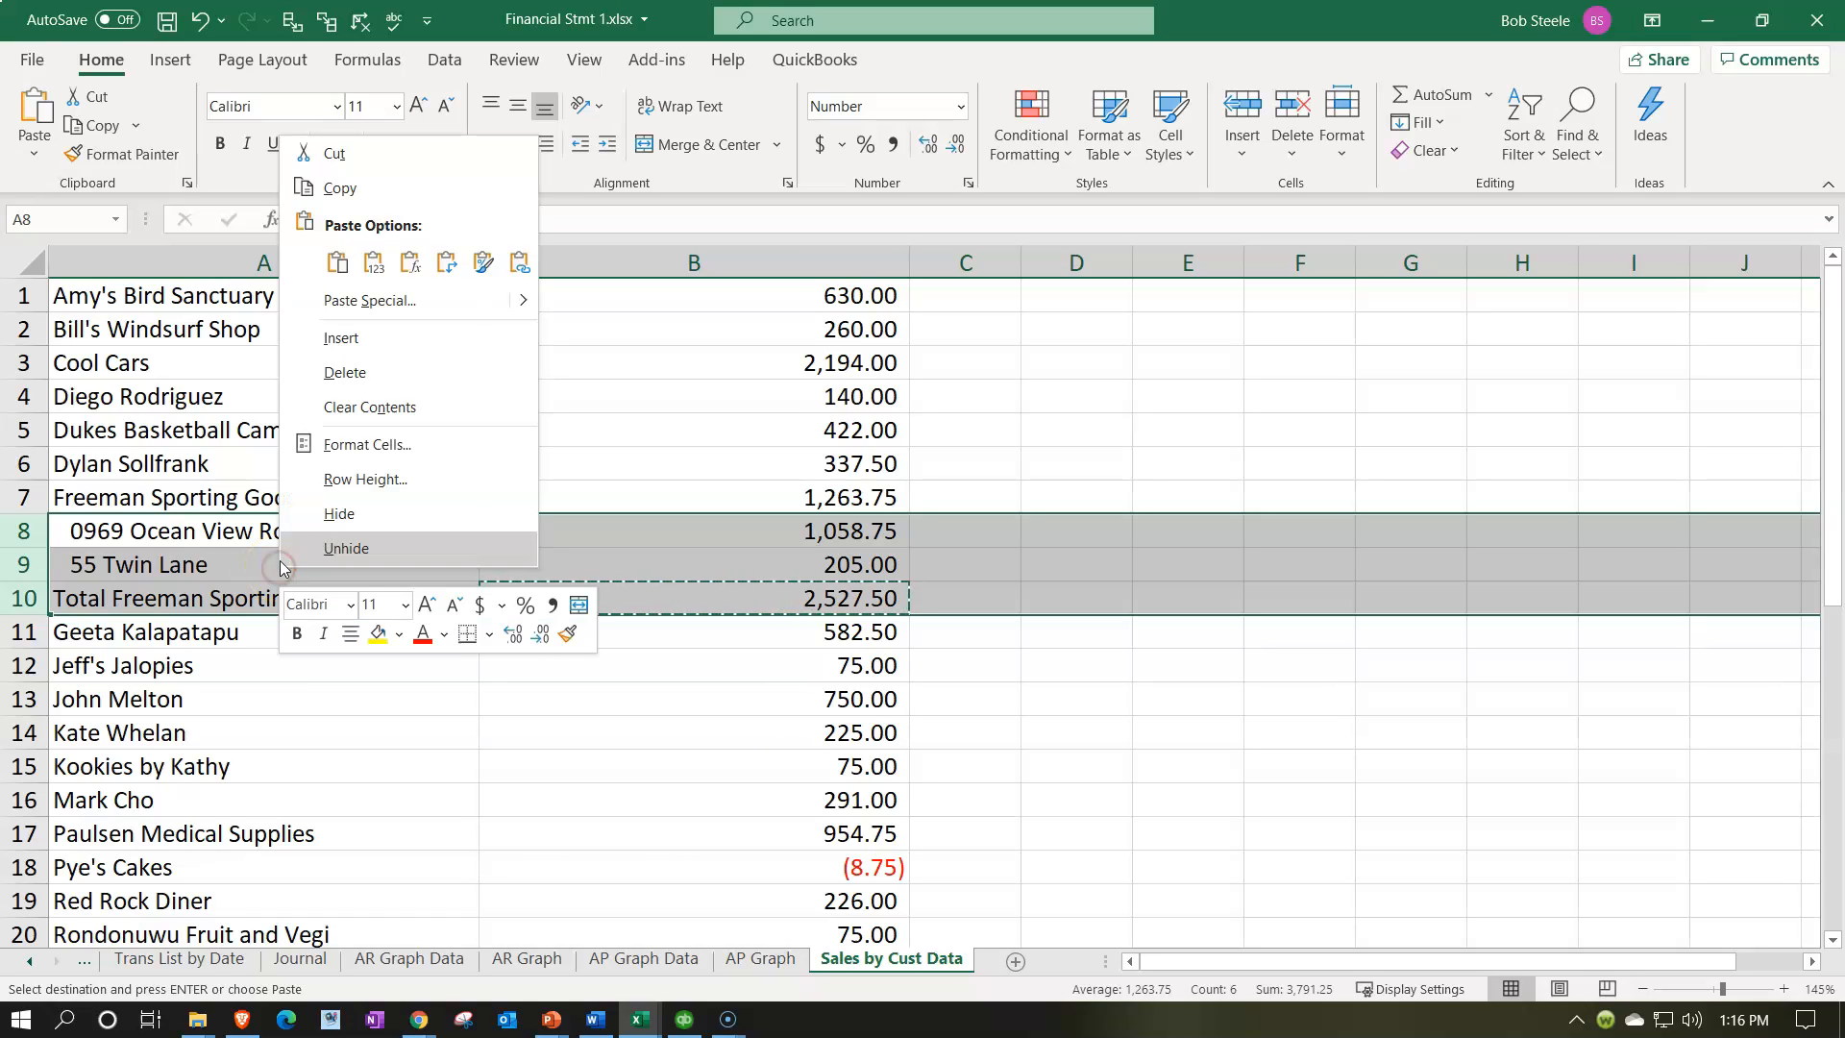
pyautogui.click(343, 373)
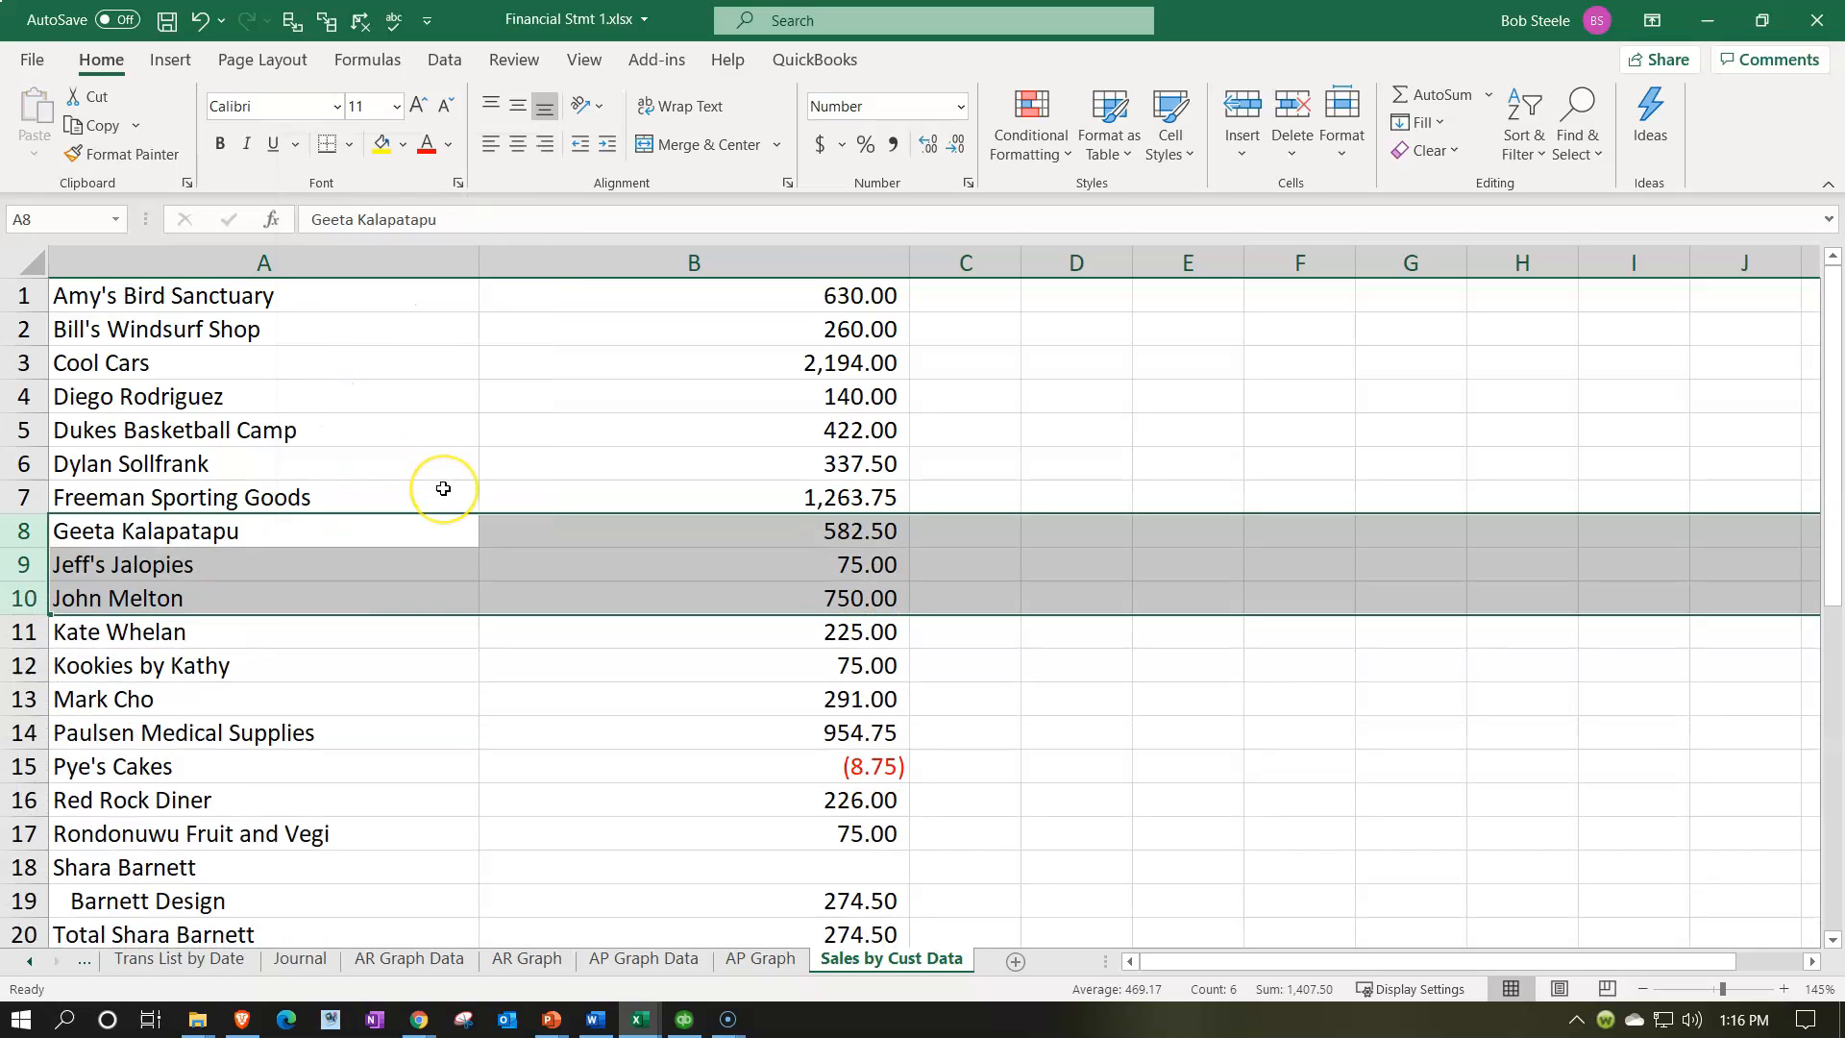
# - Copy the customer subtotal below Barnett Design in B20 and paste it as a value into B18
pyautogui.scroll(-2, 442, 488)
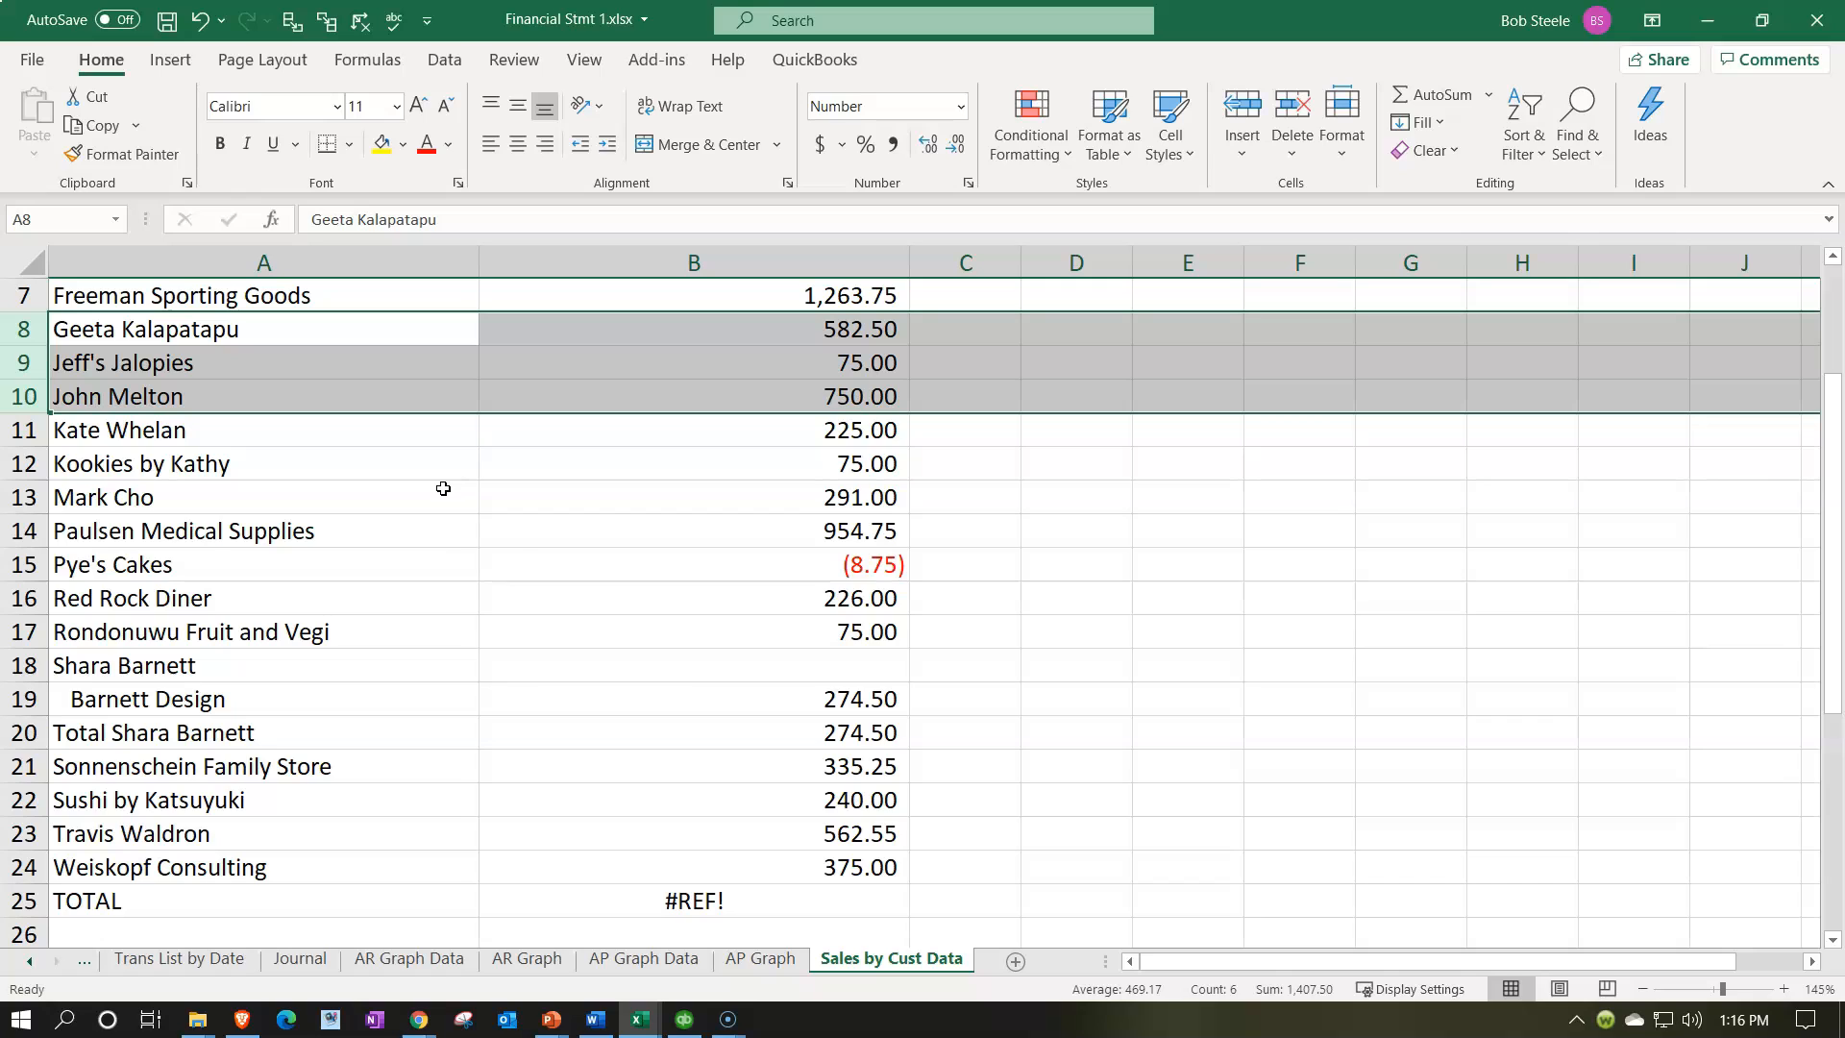
pyautogui.click(859, 732)
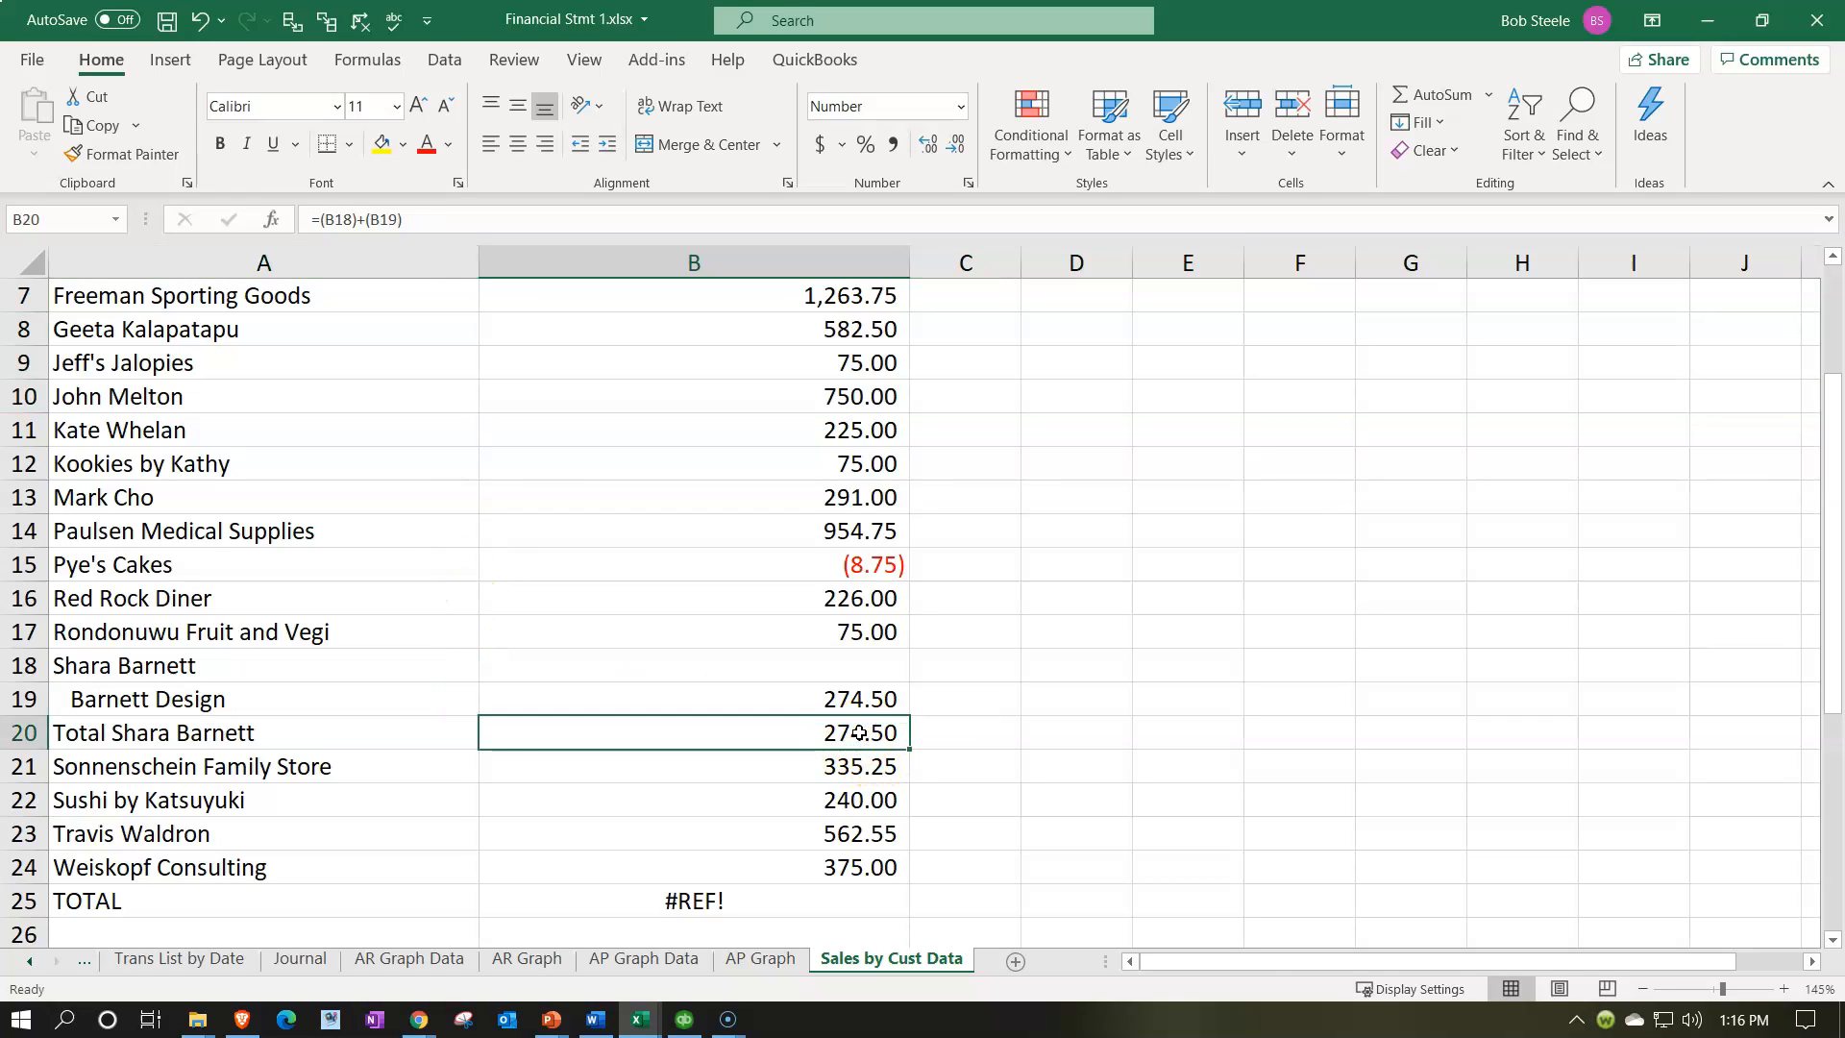
pyautogui.moveTo(227, 670); pyautogui.dragTo(228, 718)
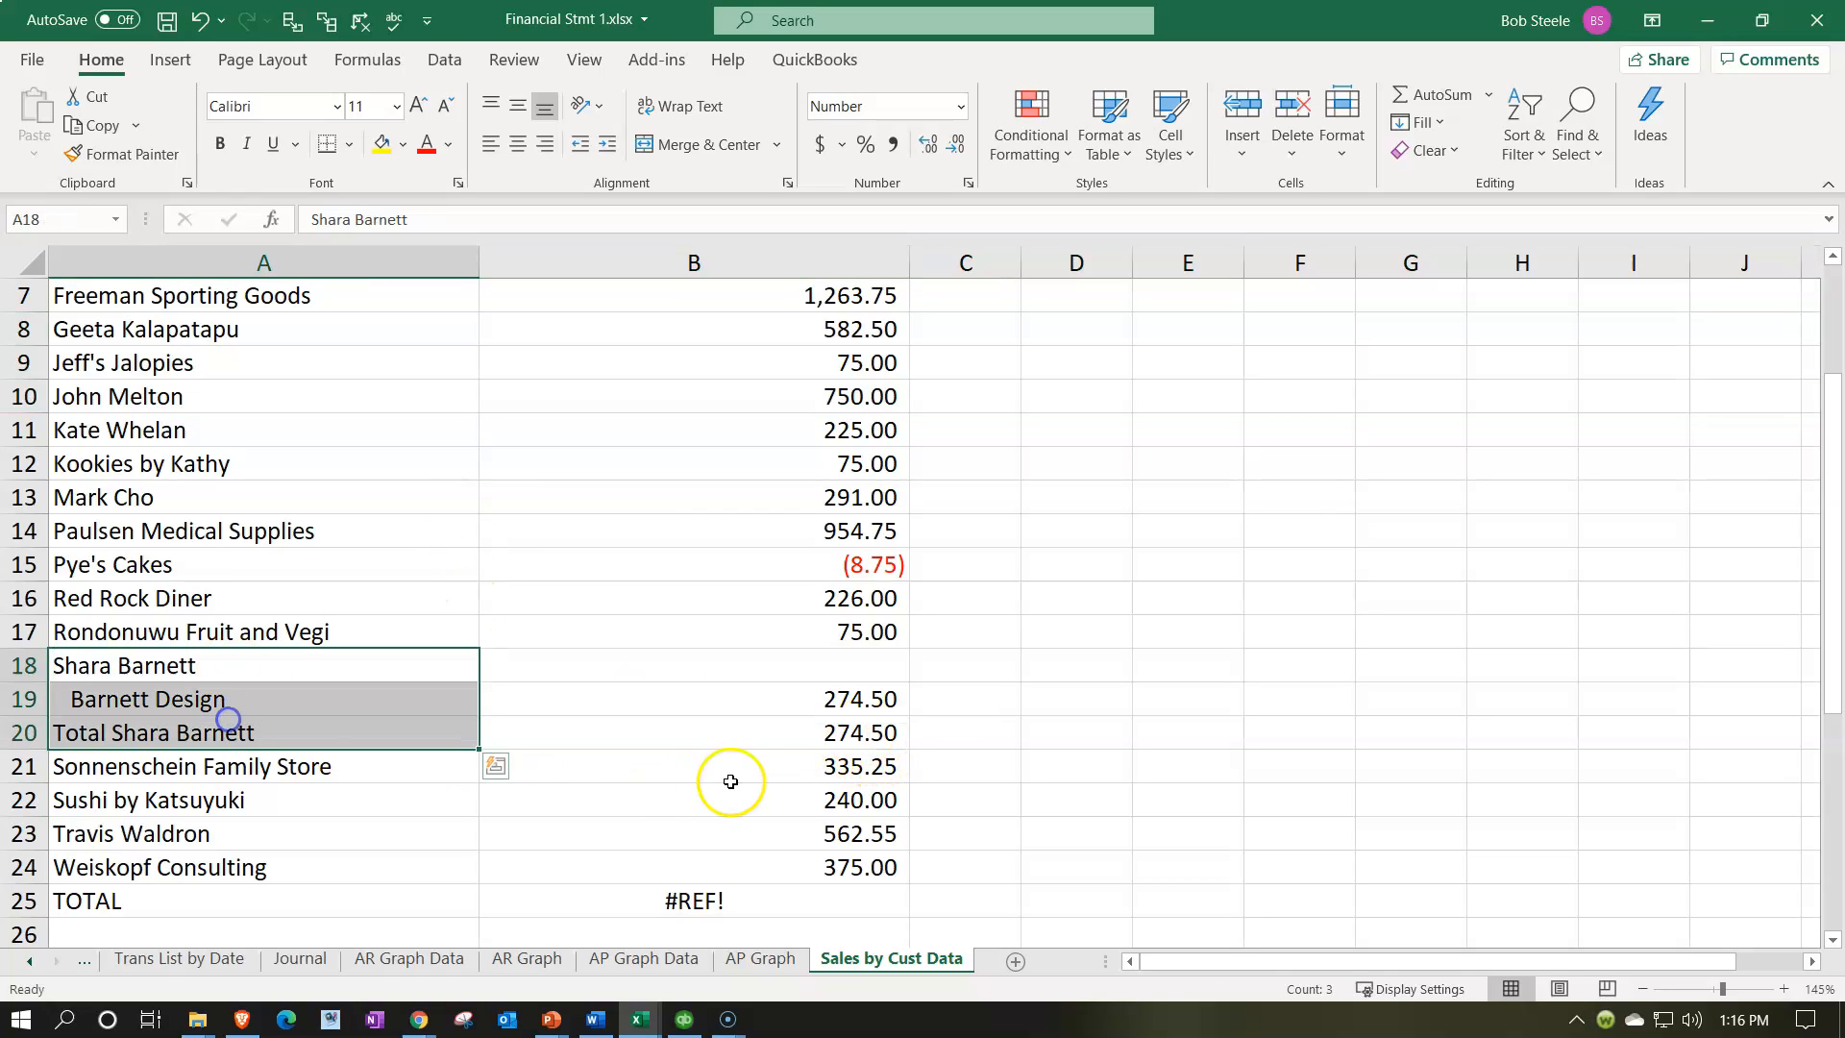
pyautogui.click(824, 736)
pyautogui.rightClick(822, 734)
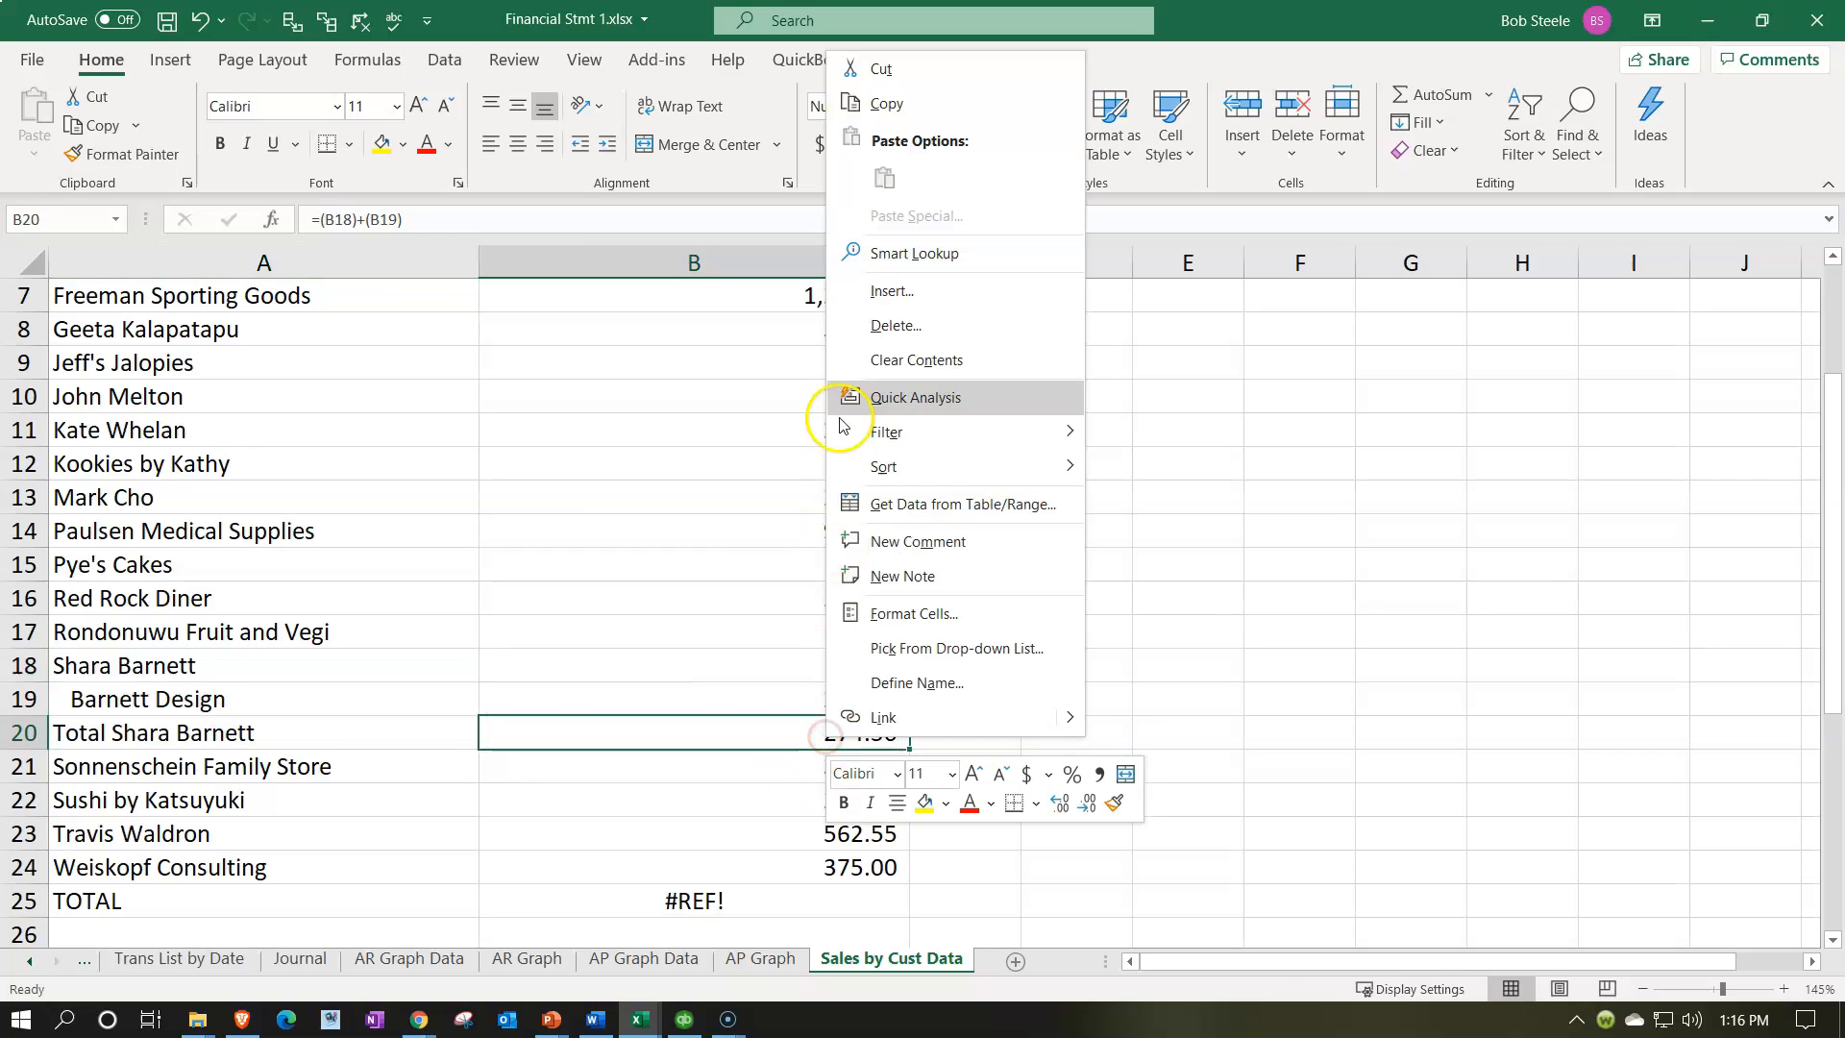
pyautogui.click(862, 105)
pyautogui.click(765, 661)
pyautogui.rightClick(765, 661)
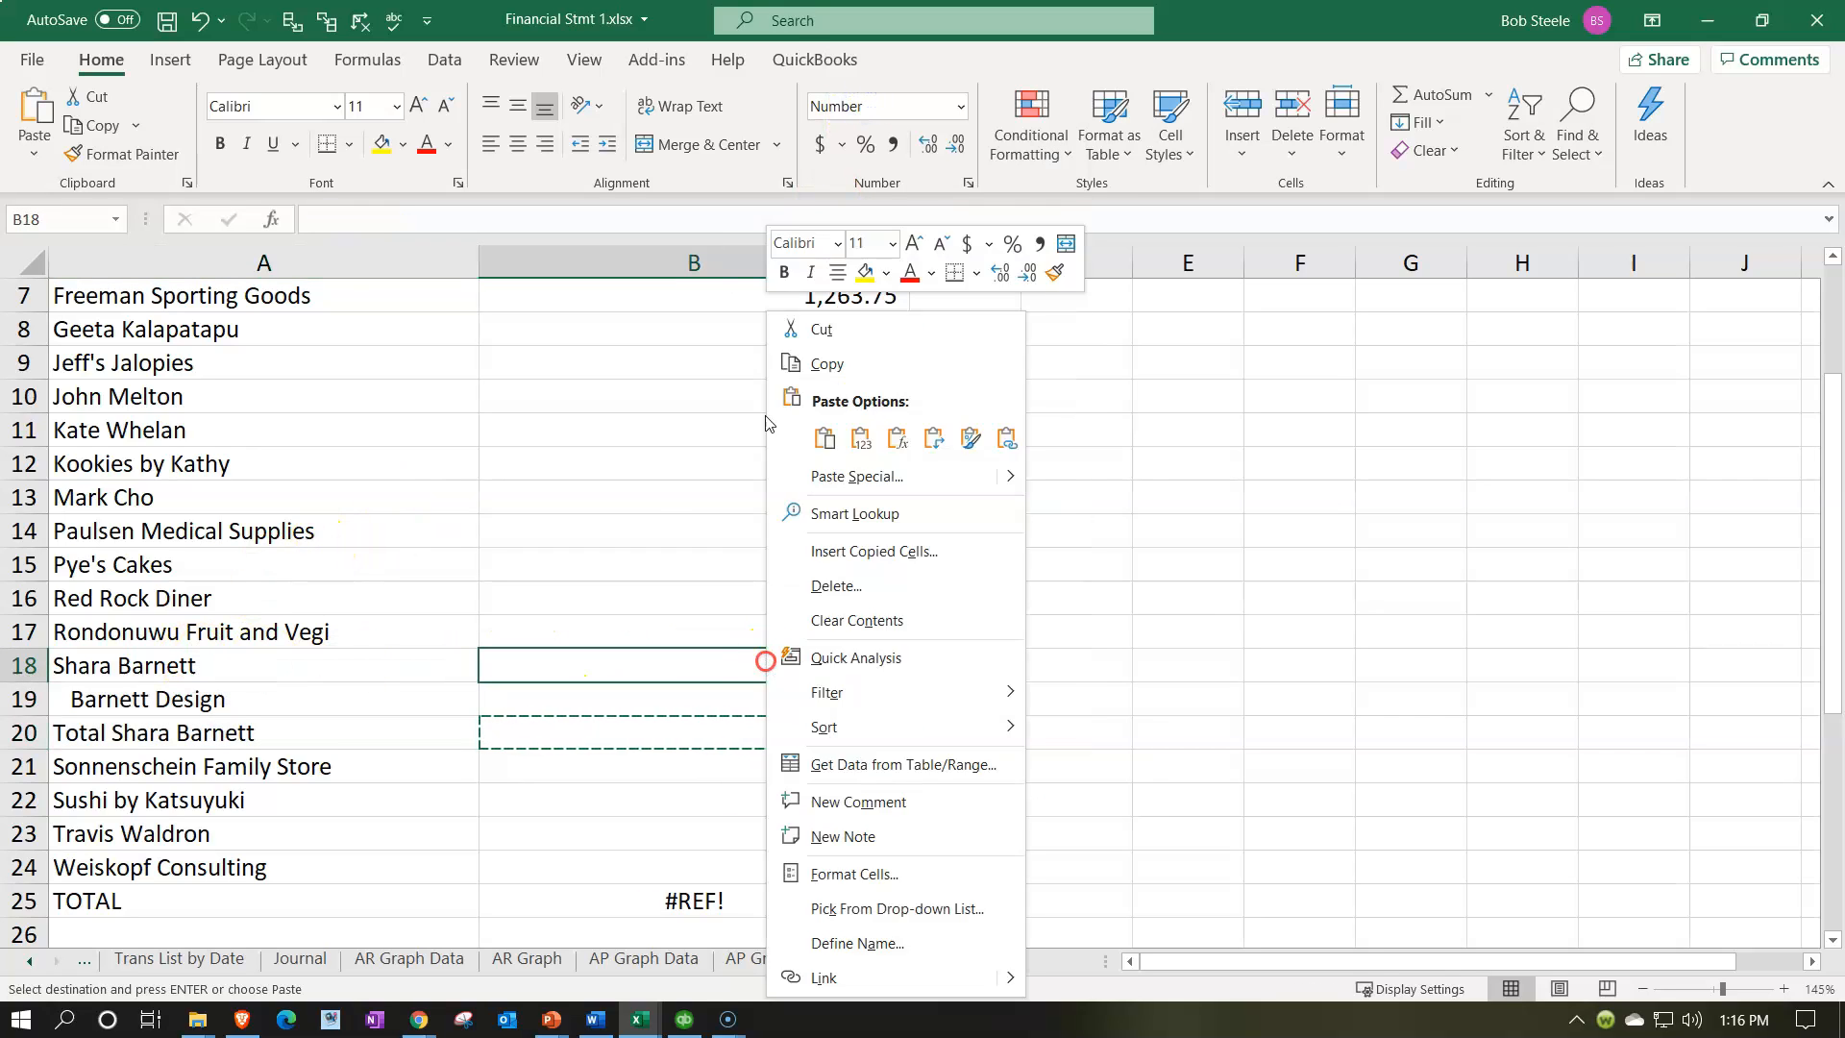
pyautogui.click(861, 439)
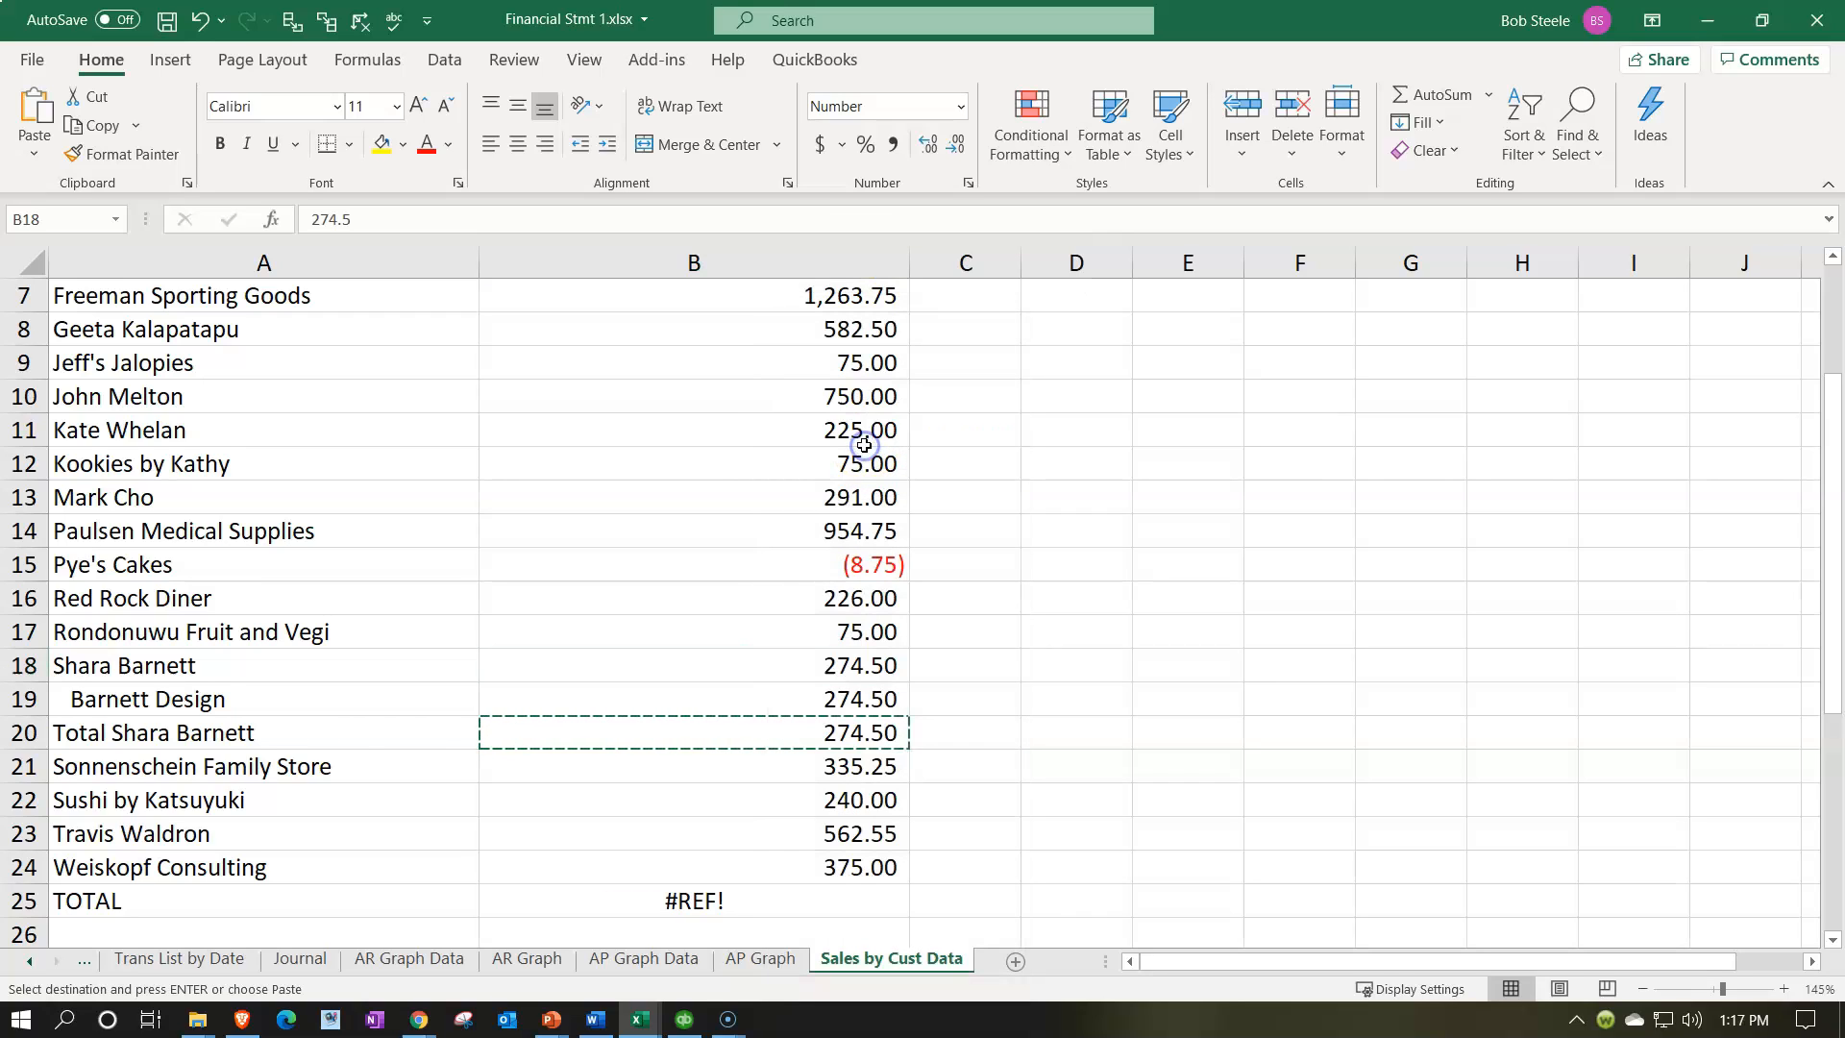
# - Delete rows 19 and 20, the Barnett Design sub-customer and its total row
pyautogui.click(29, 705)
pyautogui.moveTo(32, 707); pyautogui.dragTo(33, 728)
pyautogui.rightClick(207, 727)
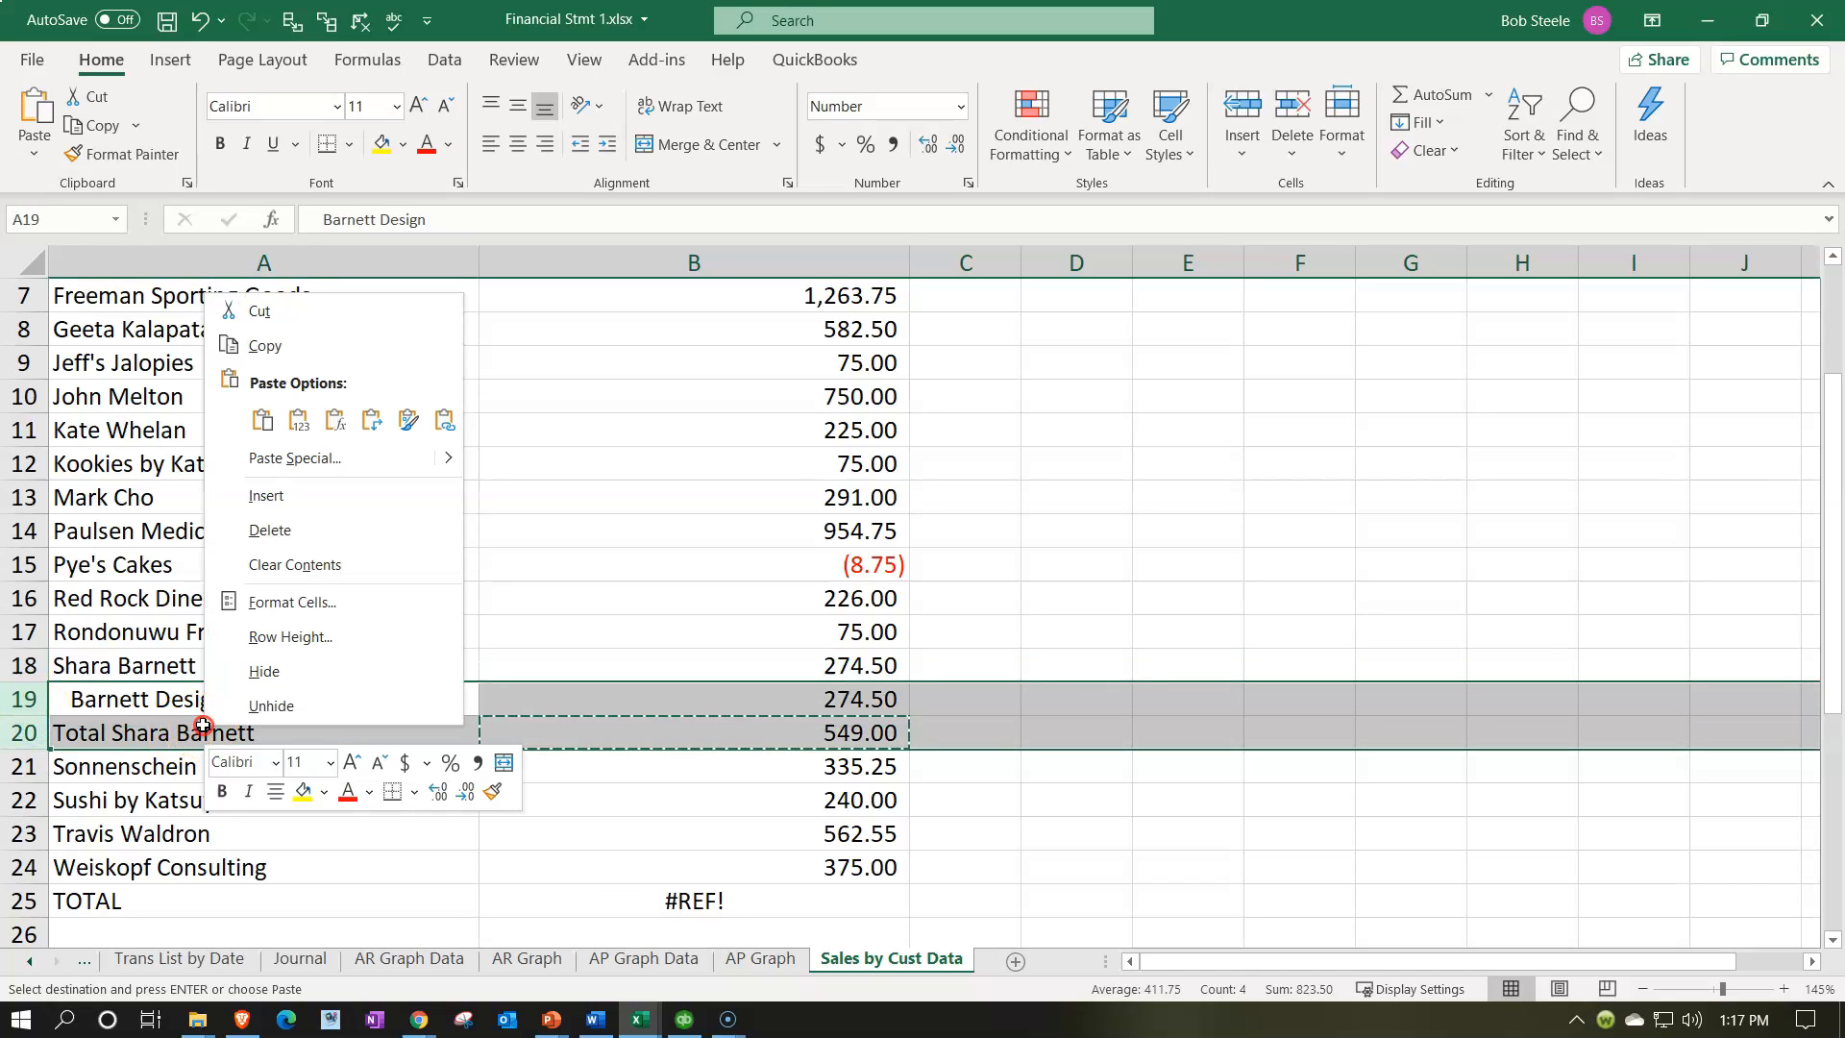
pyautogui.click(270, 530)
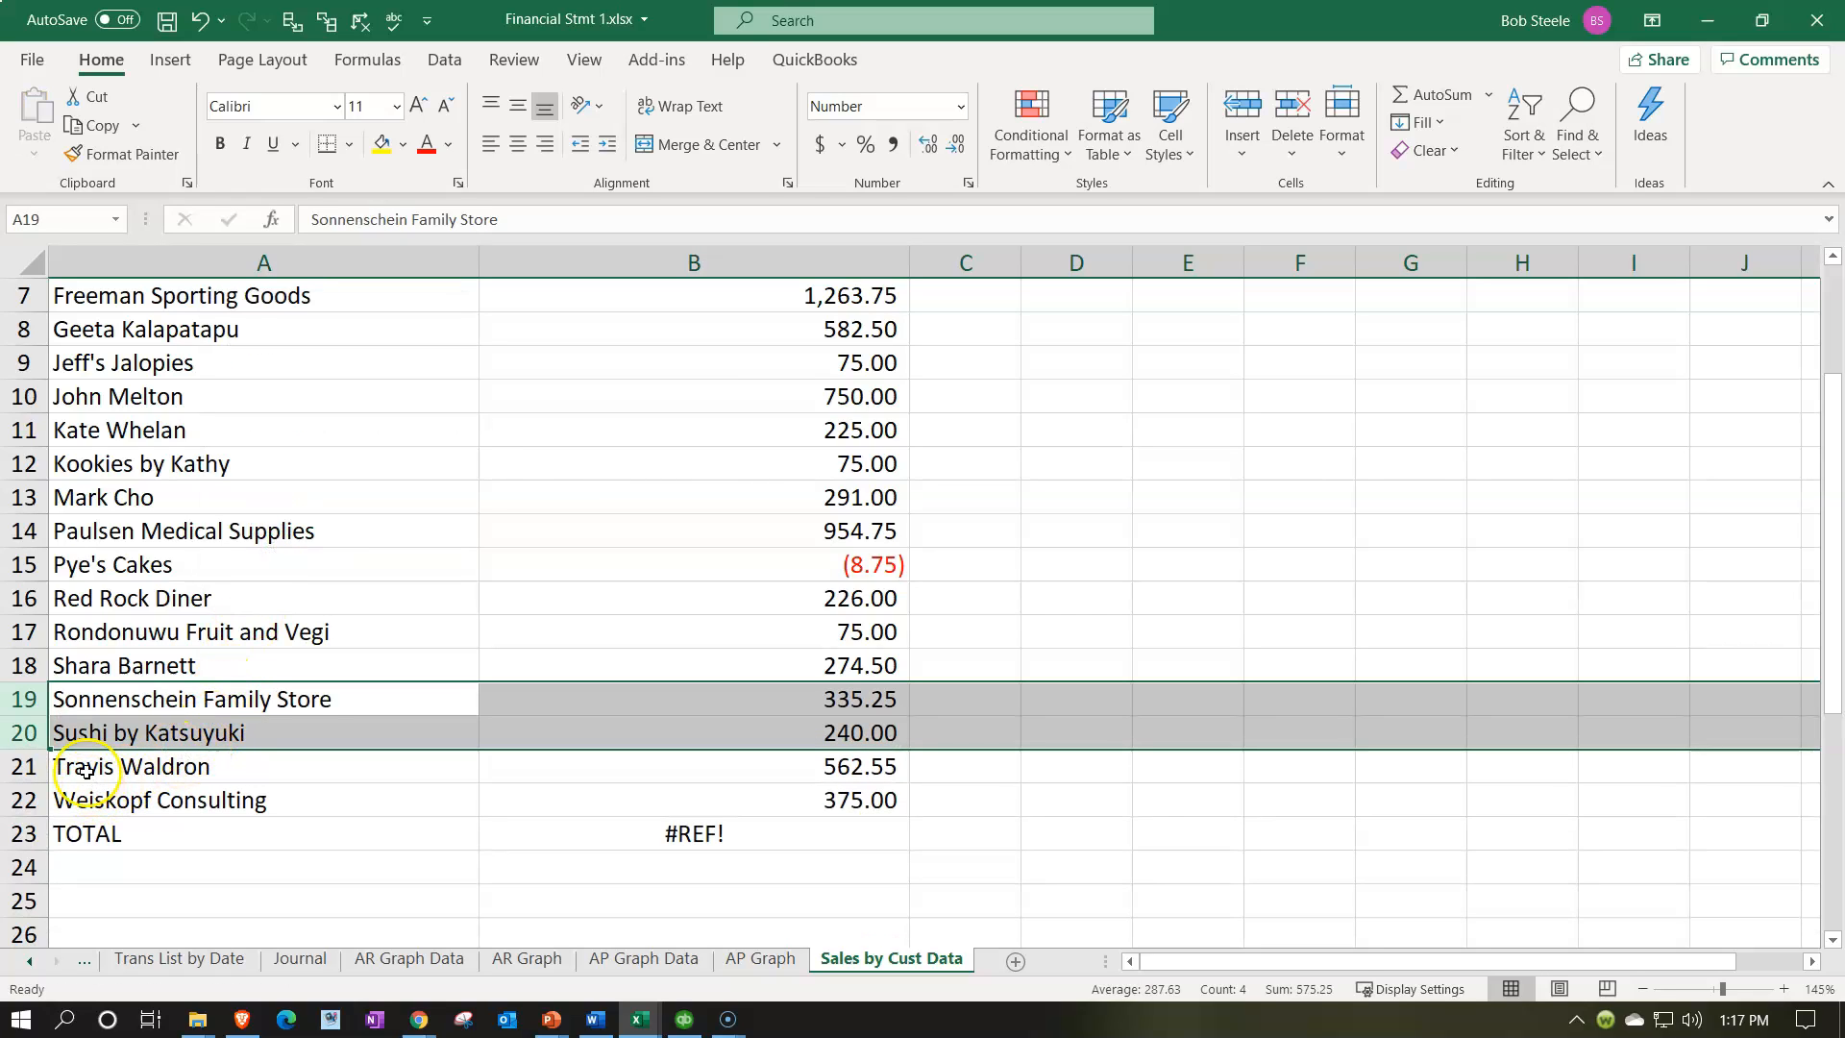
# - Replace the TOTAL formula in B23 with a SUM of the customer amounts in B1:B22
pyautogui.click(681, 841)
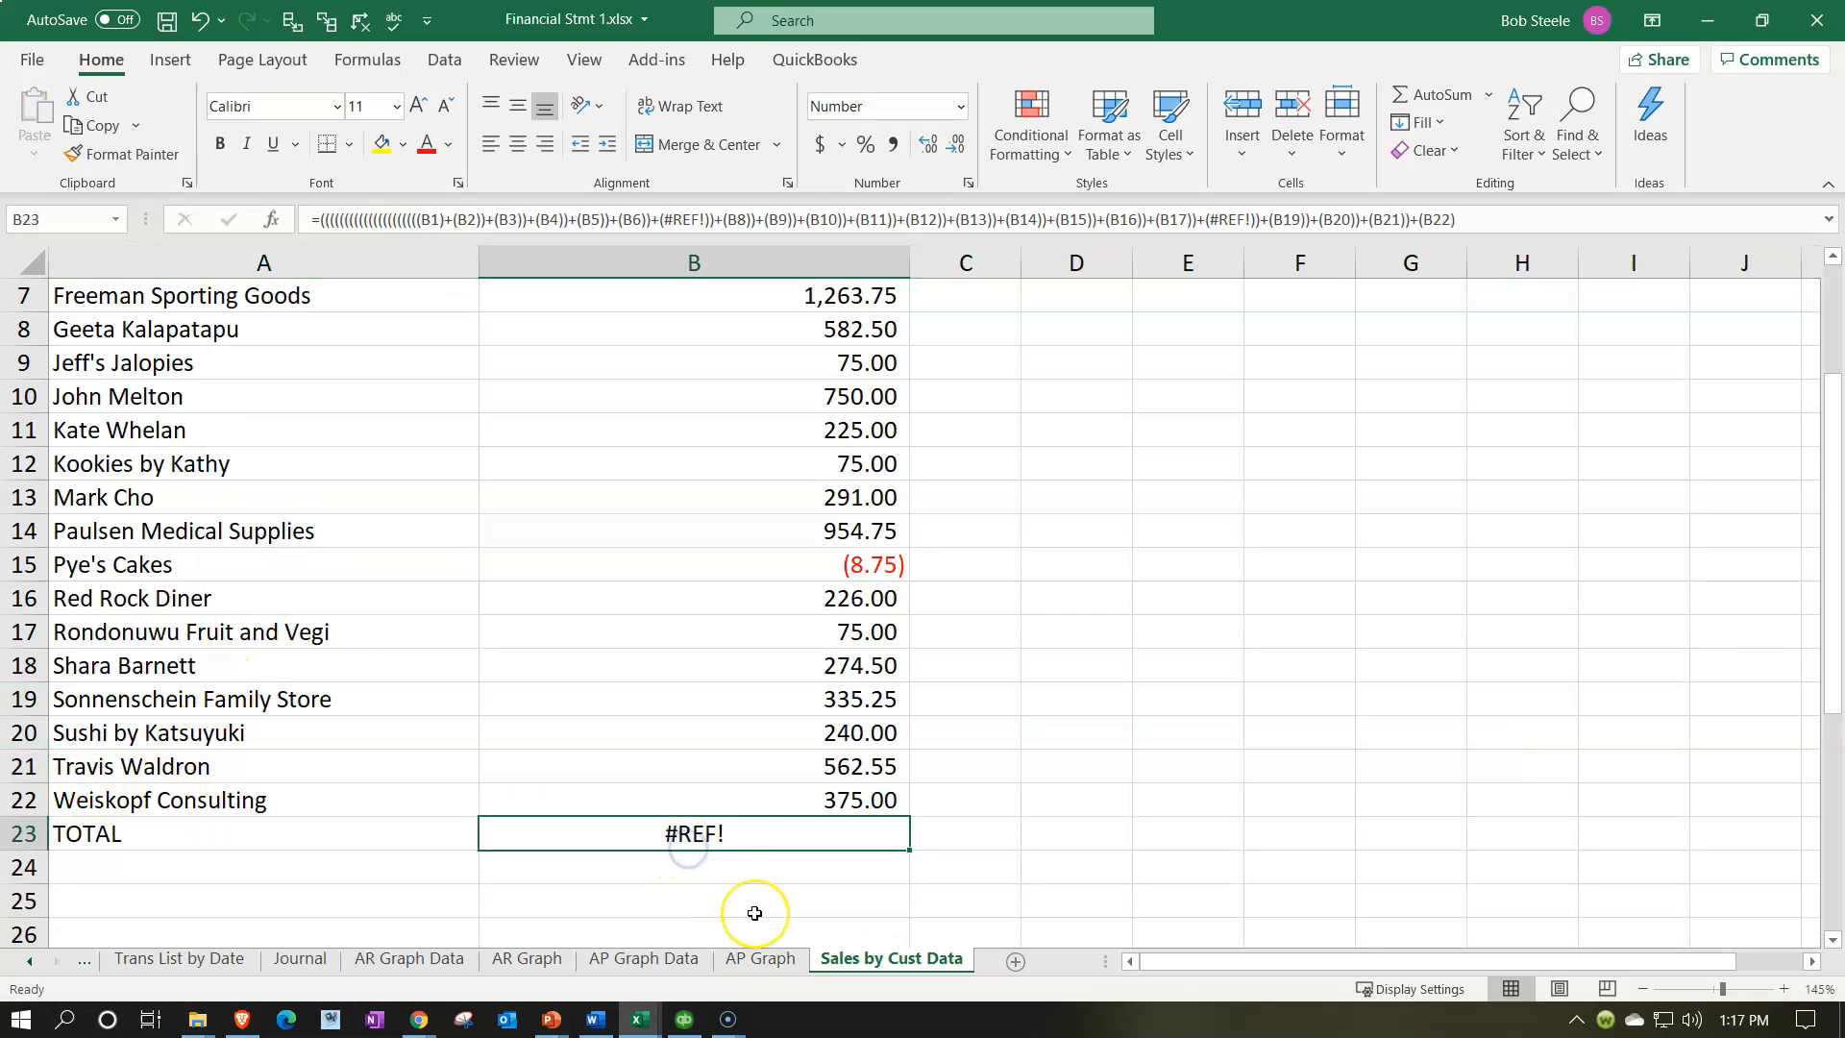
pyautogui.write('=sum')
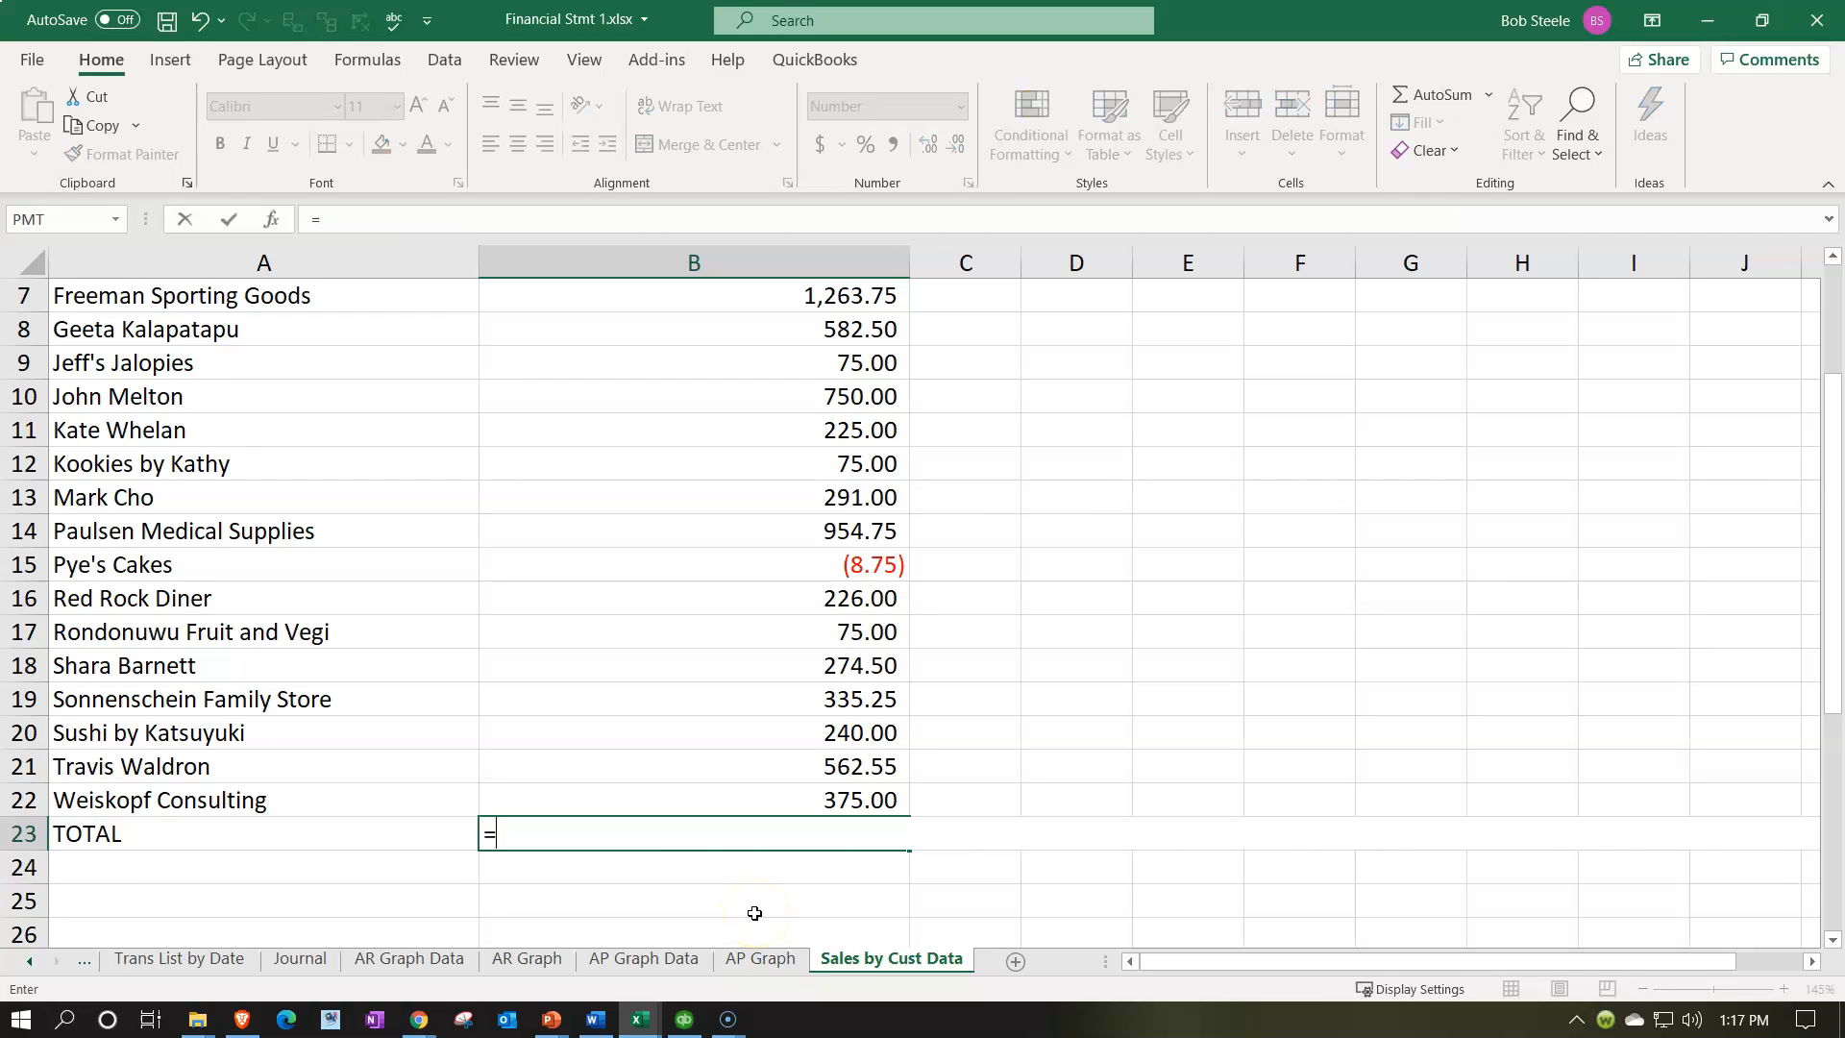
pyautogui.press('Up')
pyautogui.hotkey('shift', 'Up')
pyautogui.hotkey('shift', 'Up')
pyautogui.hotkey('shift', 'Up')
pyautogui.hotkey('shift', 'Up')
pyautogui.hotkey('shift', 'Up')
pyautogui.hotkey('shift', 'Up')
pyautogui.hotkey('shift', 'Up')
pyautogui.hotkey('shift', 'Up')
pyautogui.hotkey('shift', 'Up')
pyautogui.hotkey('shift', 'Up')
pyautogui.hotkey('shift', 'Up')
pyautogui.hotkey('shift', 'Up')
pyautogui.hotkey('shift', 'Up')
pyautogui.hotkey('shift', 'Up')
pyautogui.hotkey('shift', 'Up')
pyautogui.hotkey('shift', 'Up')
pyautogui.hotkey('shift', 'Up')
pyautogui.hotkey('shift', 'Up')
pyautogui.hotkey('shift', 'Up')
pyautogui.hotkey('shift', 'Up')
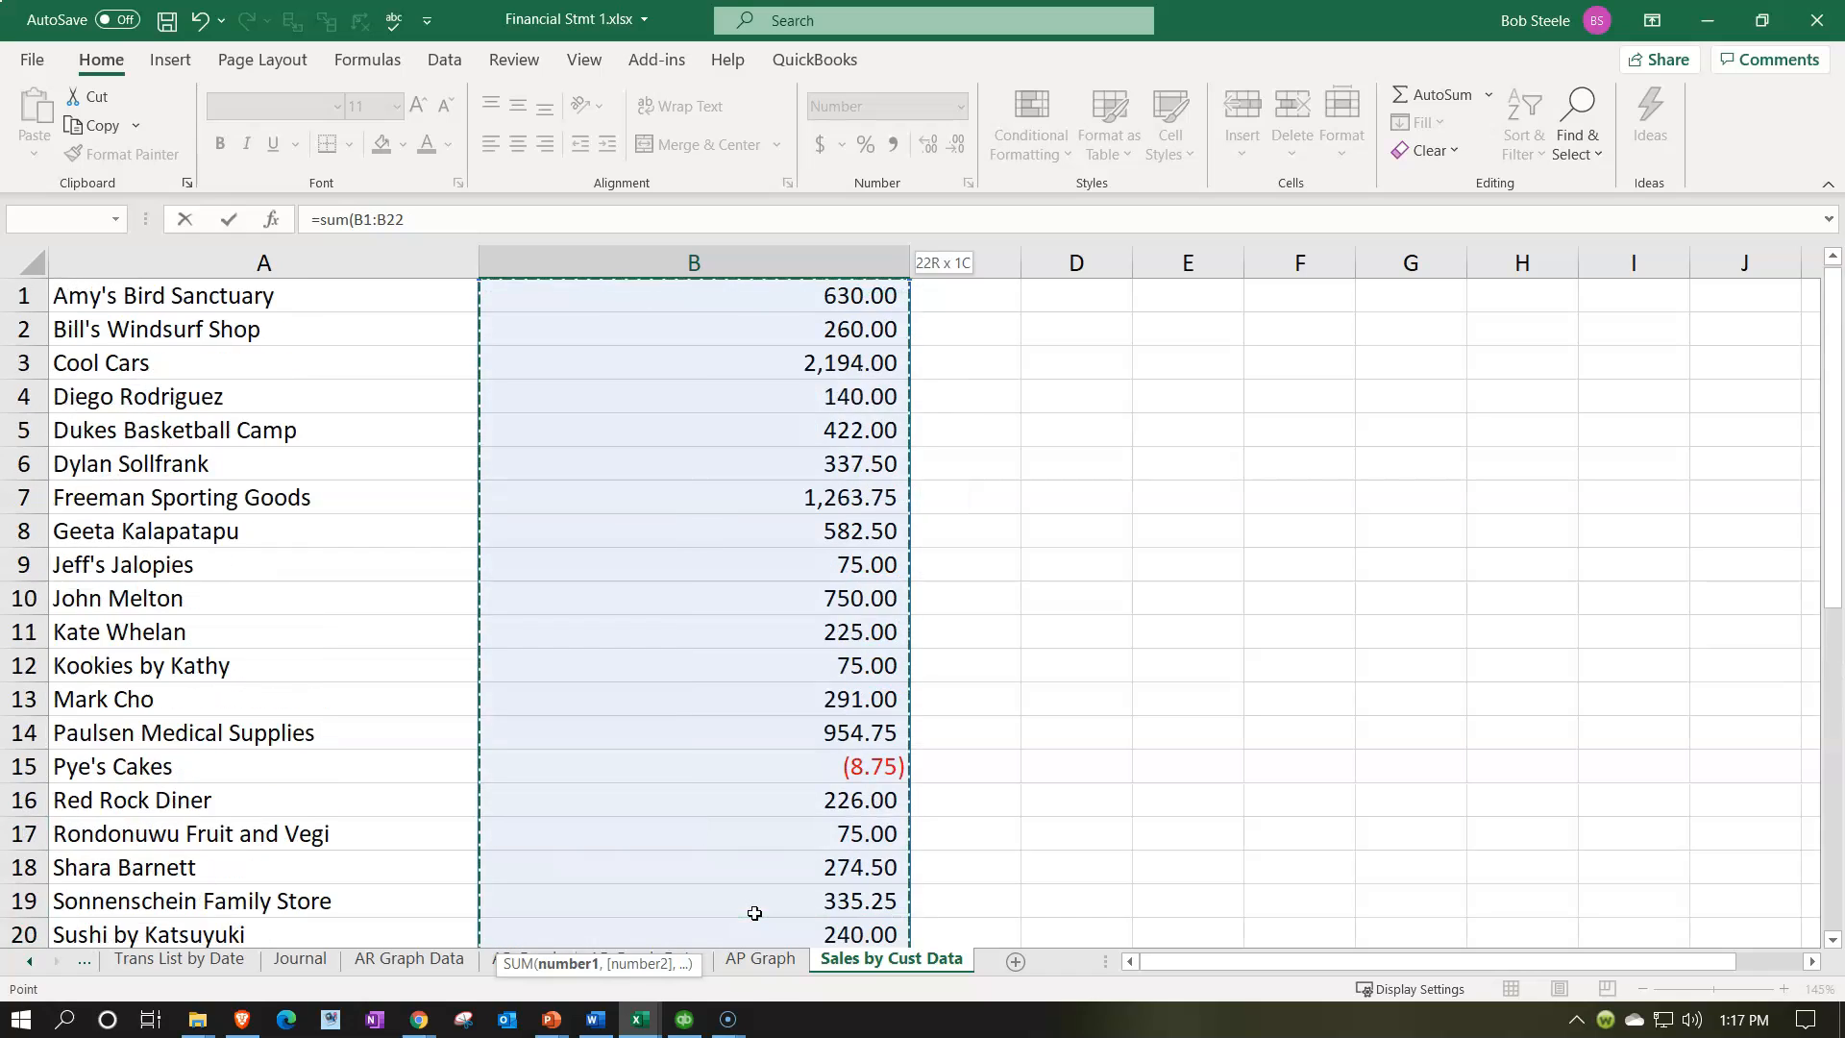
pyautogui.press('Return')
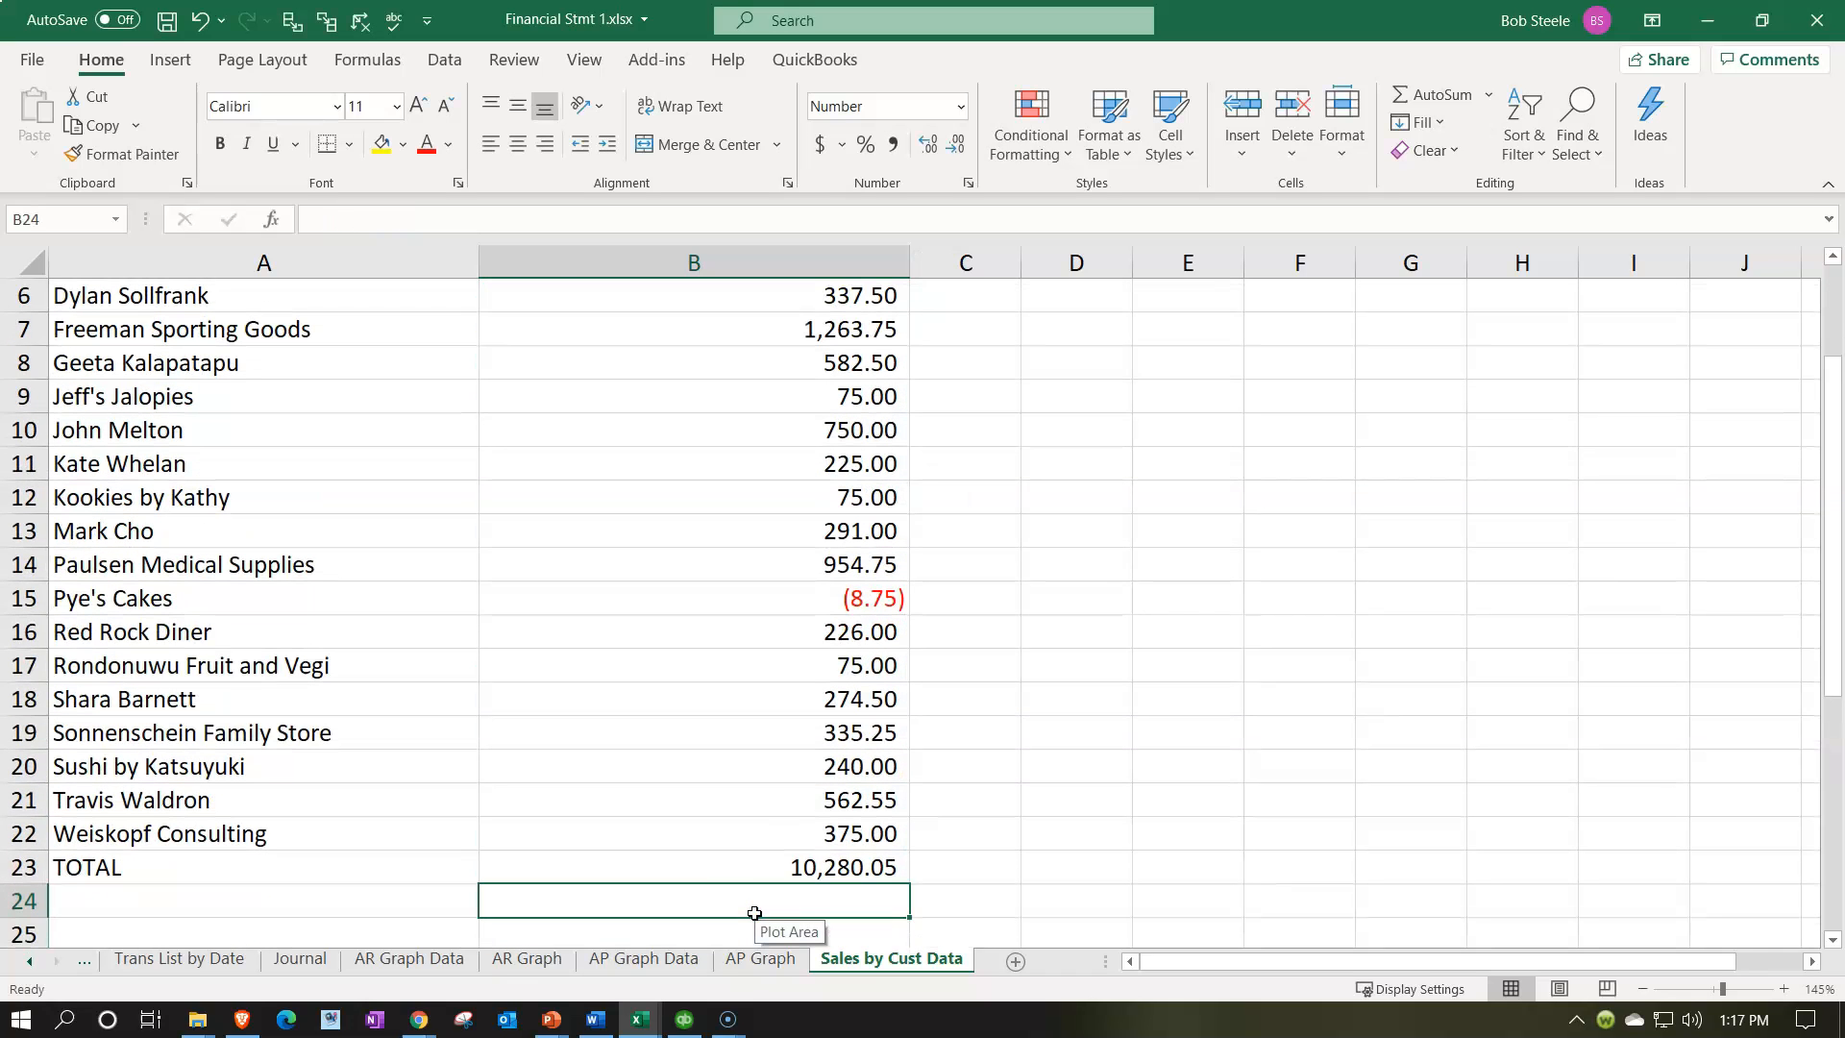
pyautogui.click(766, 858)
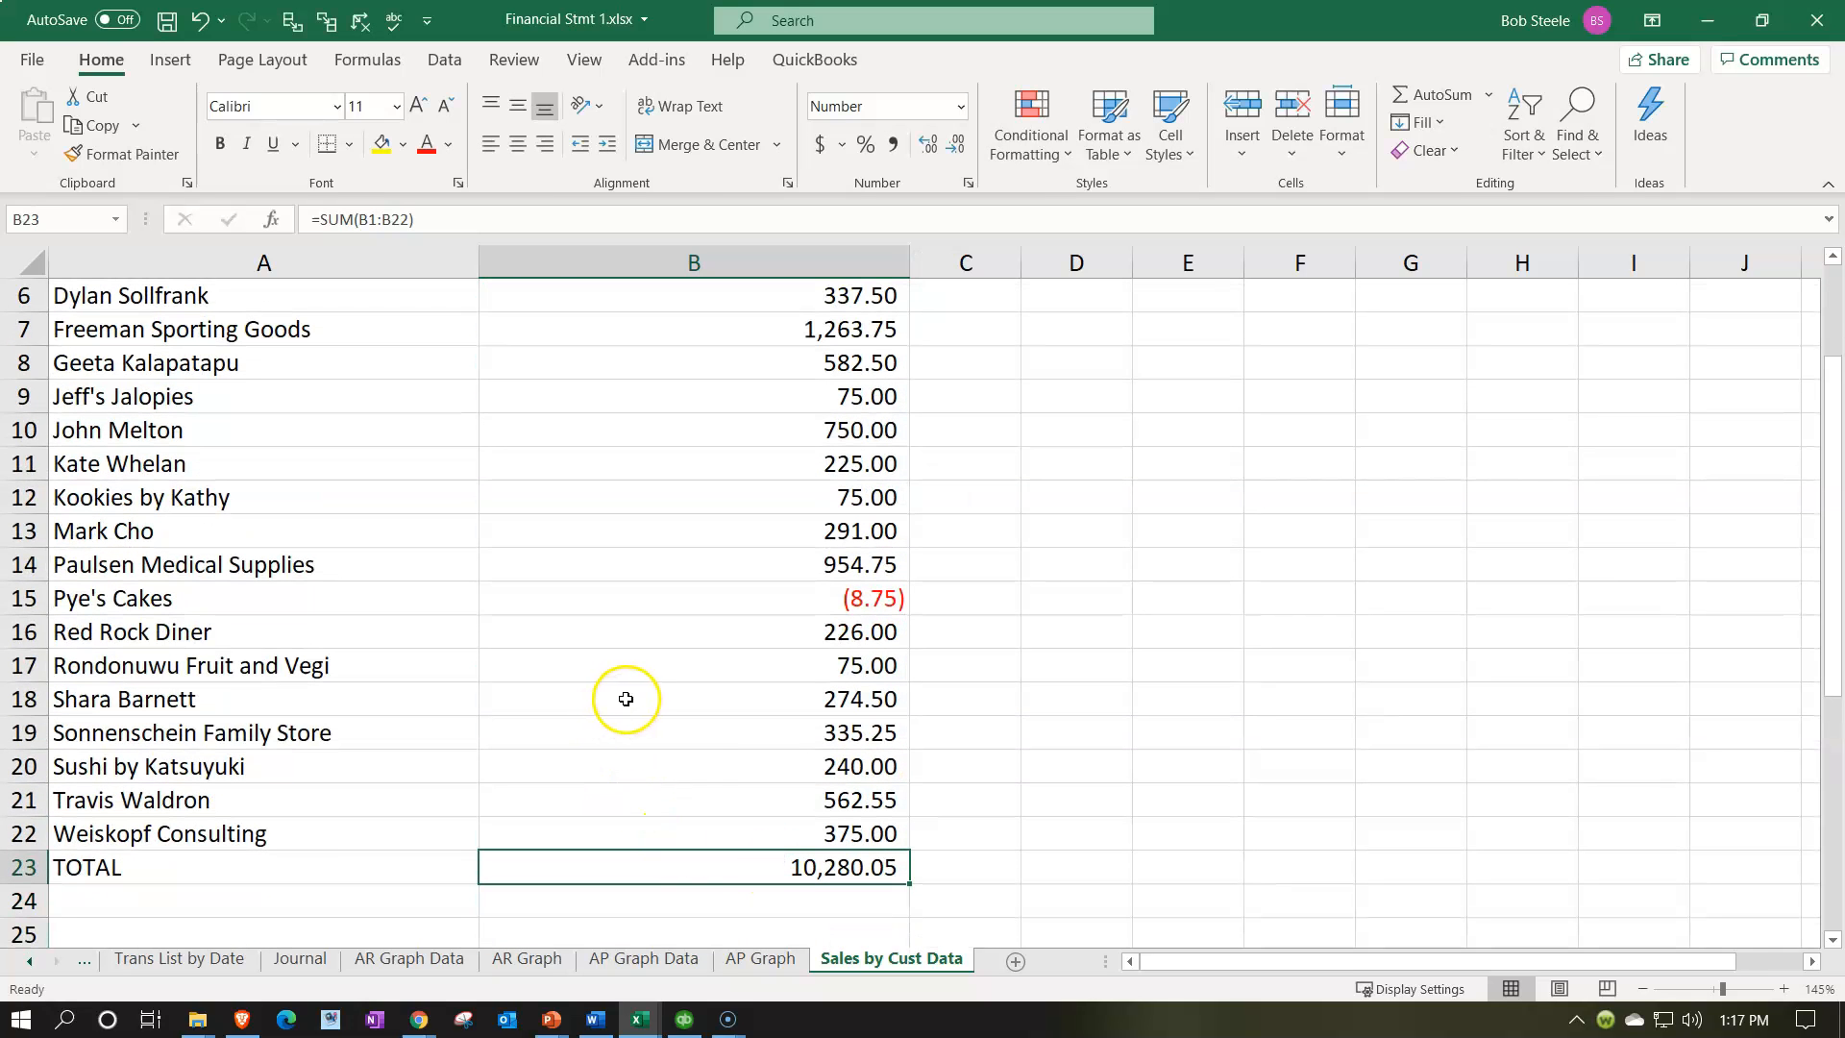
# - Switch to the exported Sales by Customer Summary (7) workbook and close it
pyautogui.click(647, 1020)
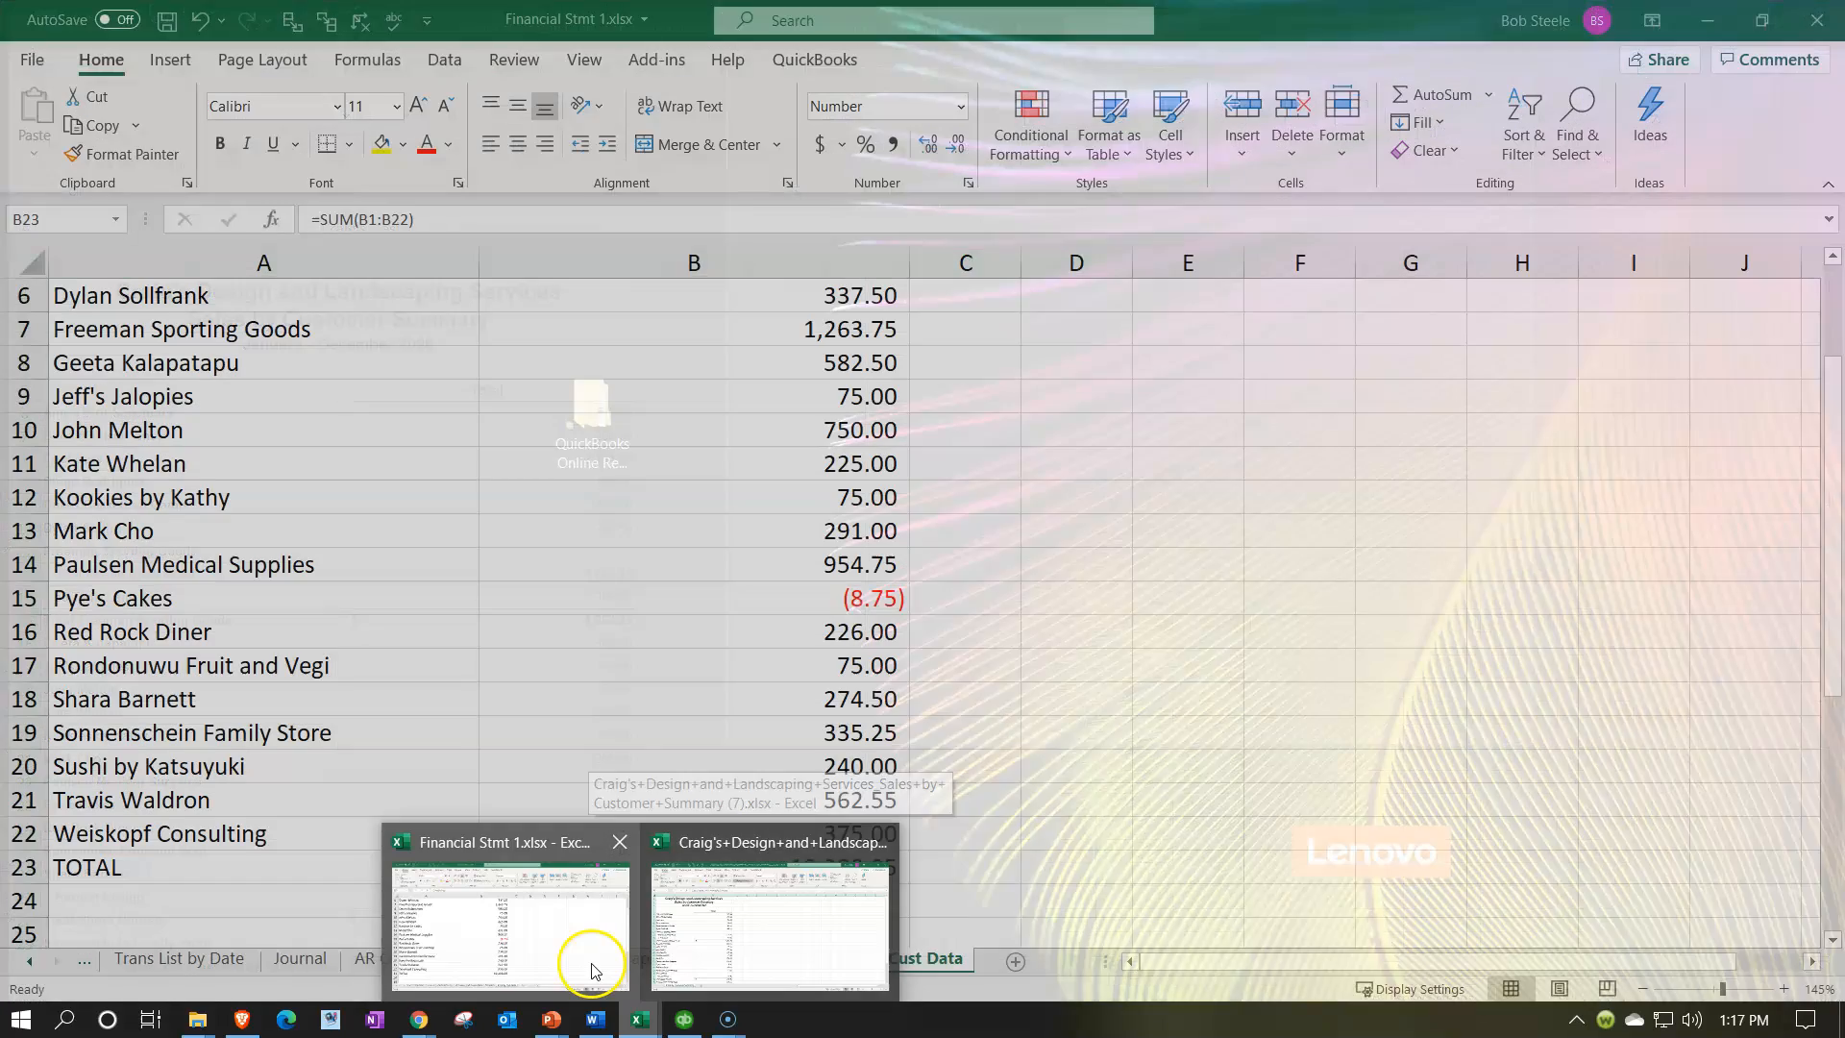
pyautogui.click(594, 969)
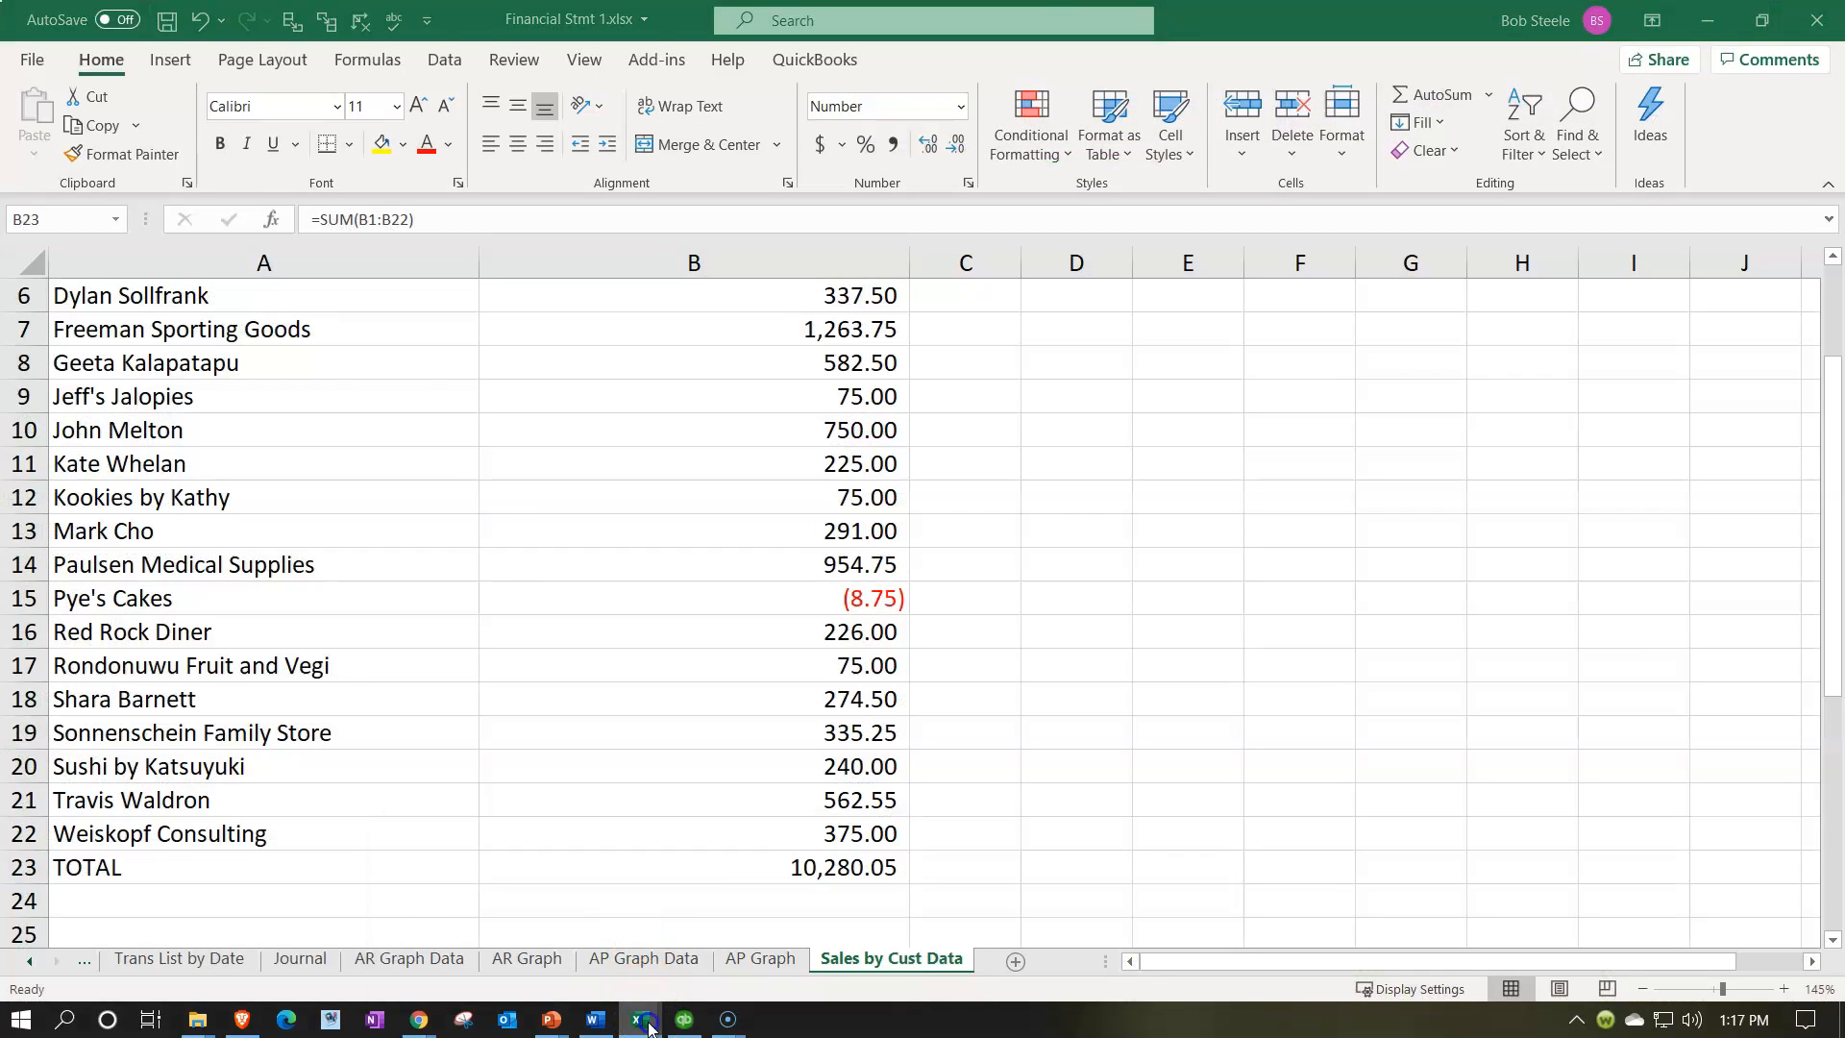
pyautogui.moveTo(648, 1026)
pyautogui.click(741, 937)
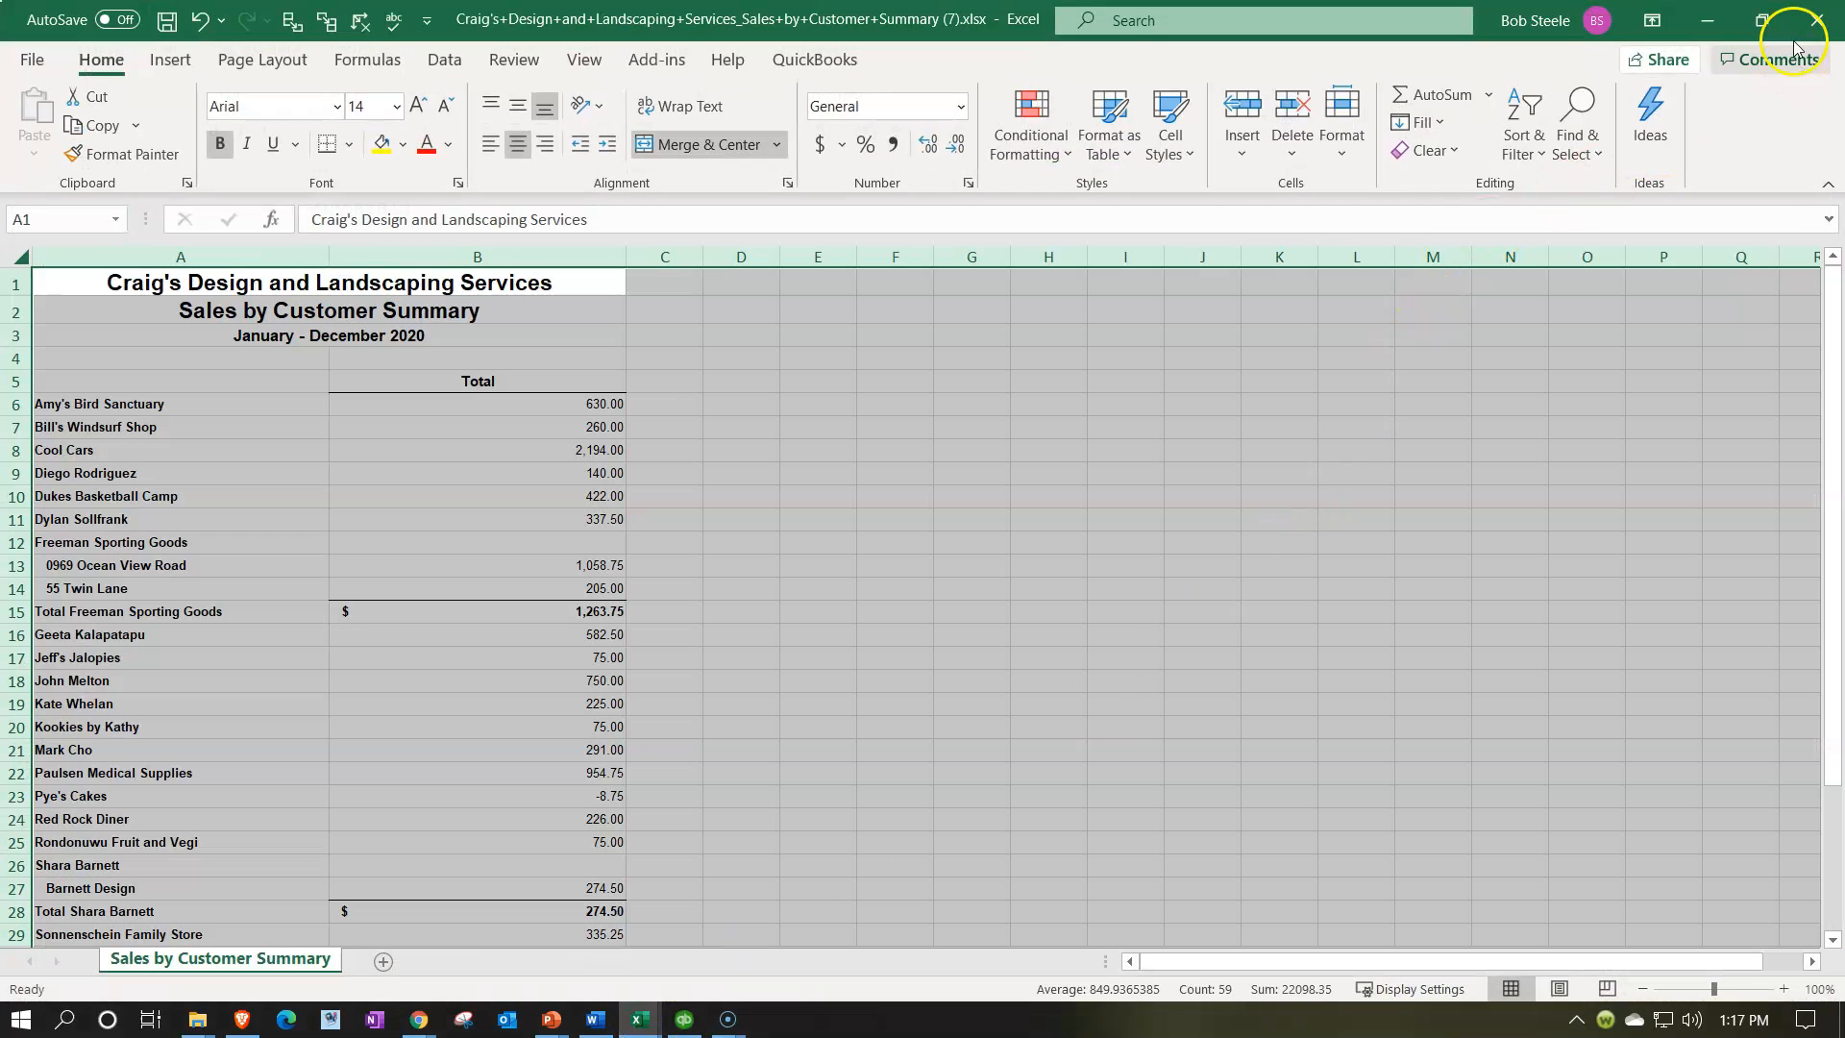
pyautogui.click(1816, 19)
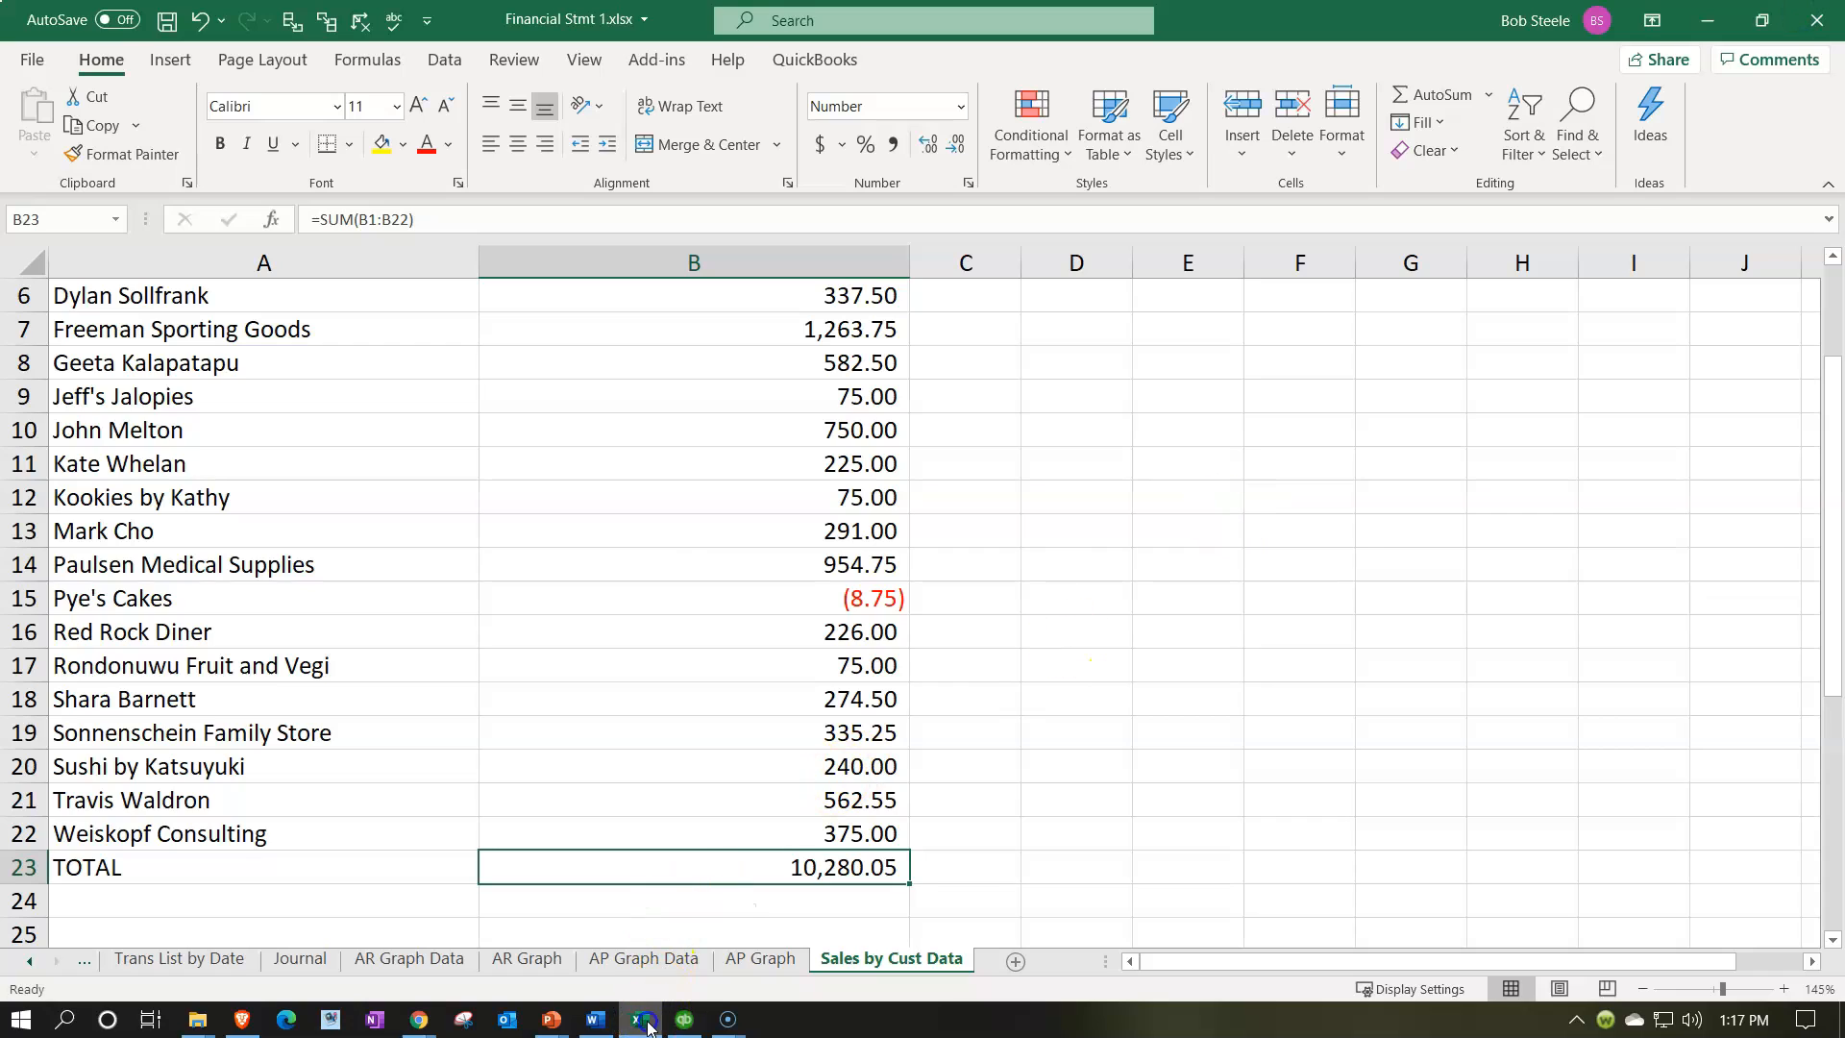
# - Switch to the Sales by Customer Summary report in QuickBooks Online, check its TOTAL against the worksheet sum, and return to the workbook
pyautogui.click(647, 1026)
pyautogui.scroll(-10, 808, 659)
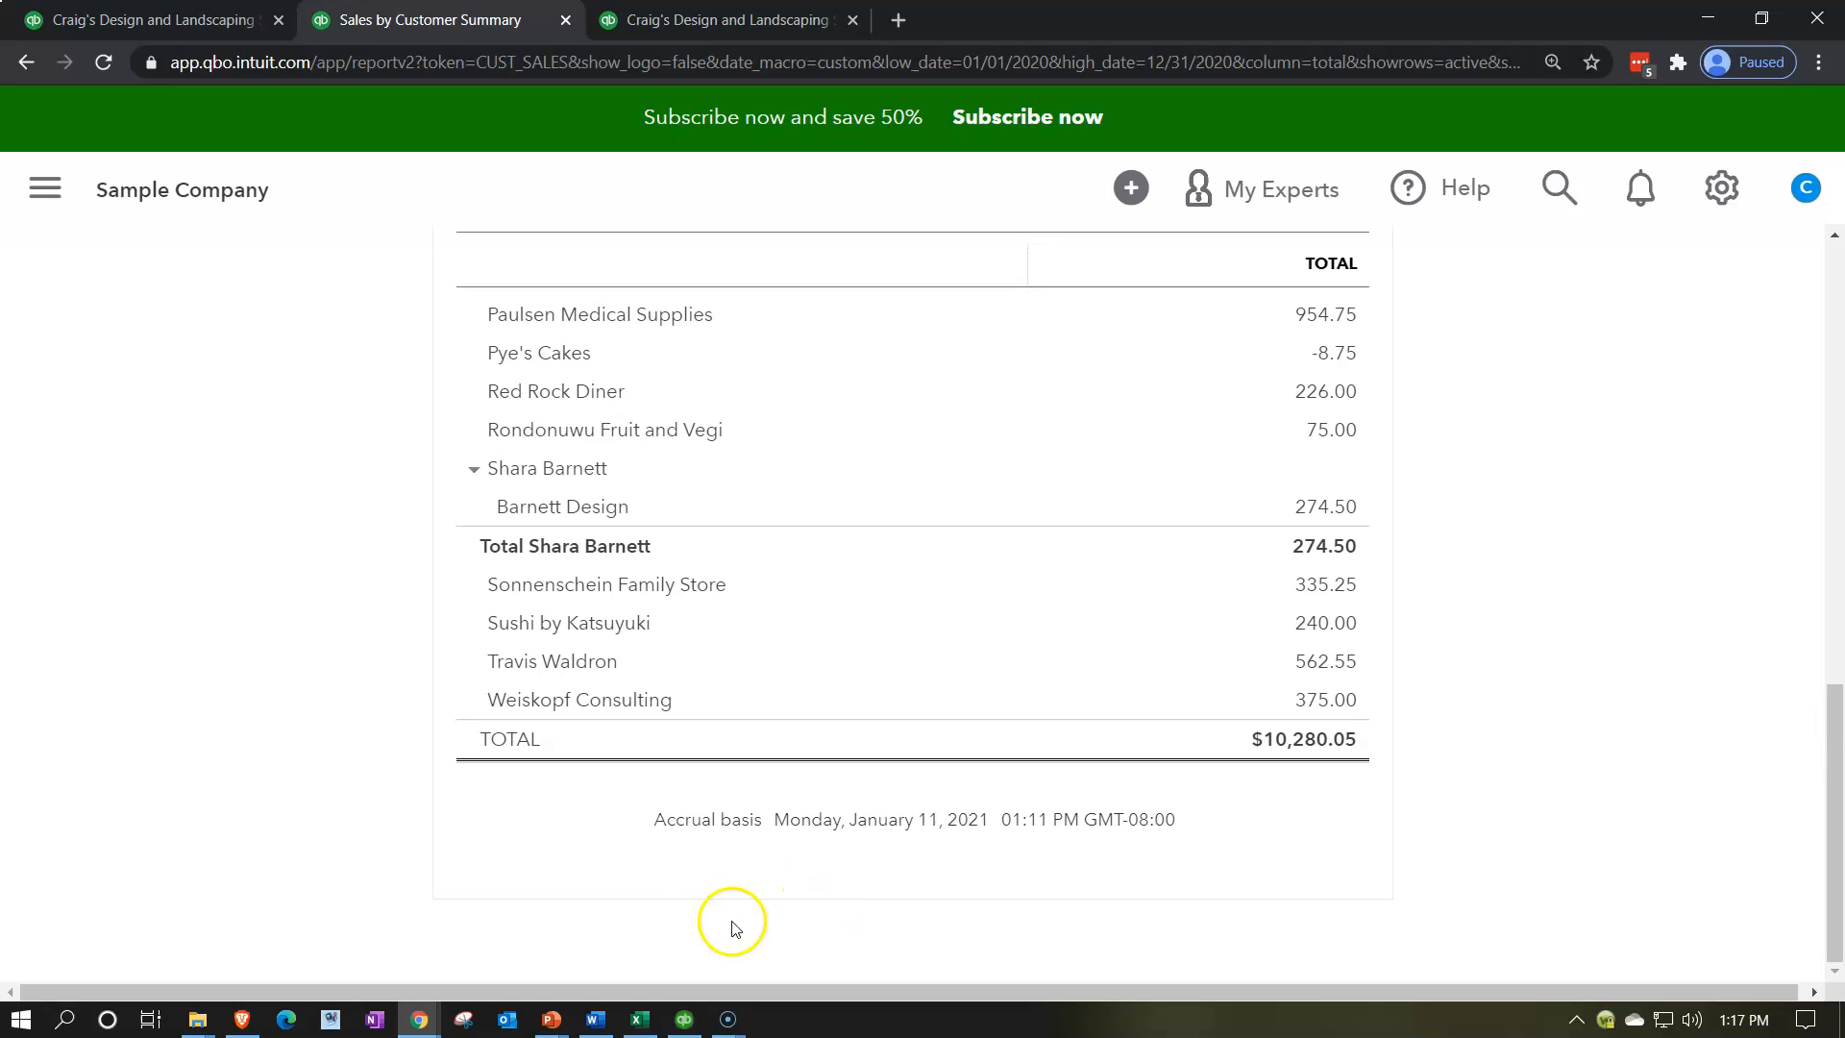
pyautogui.click(645, 1022)
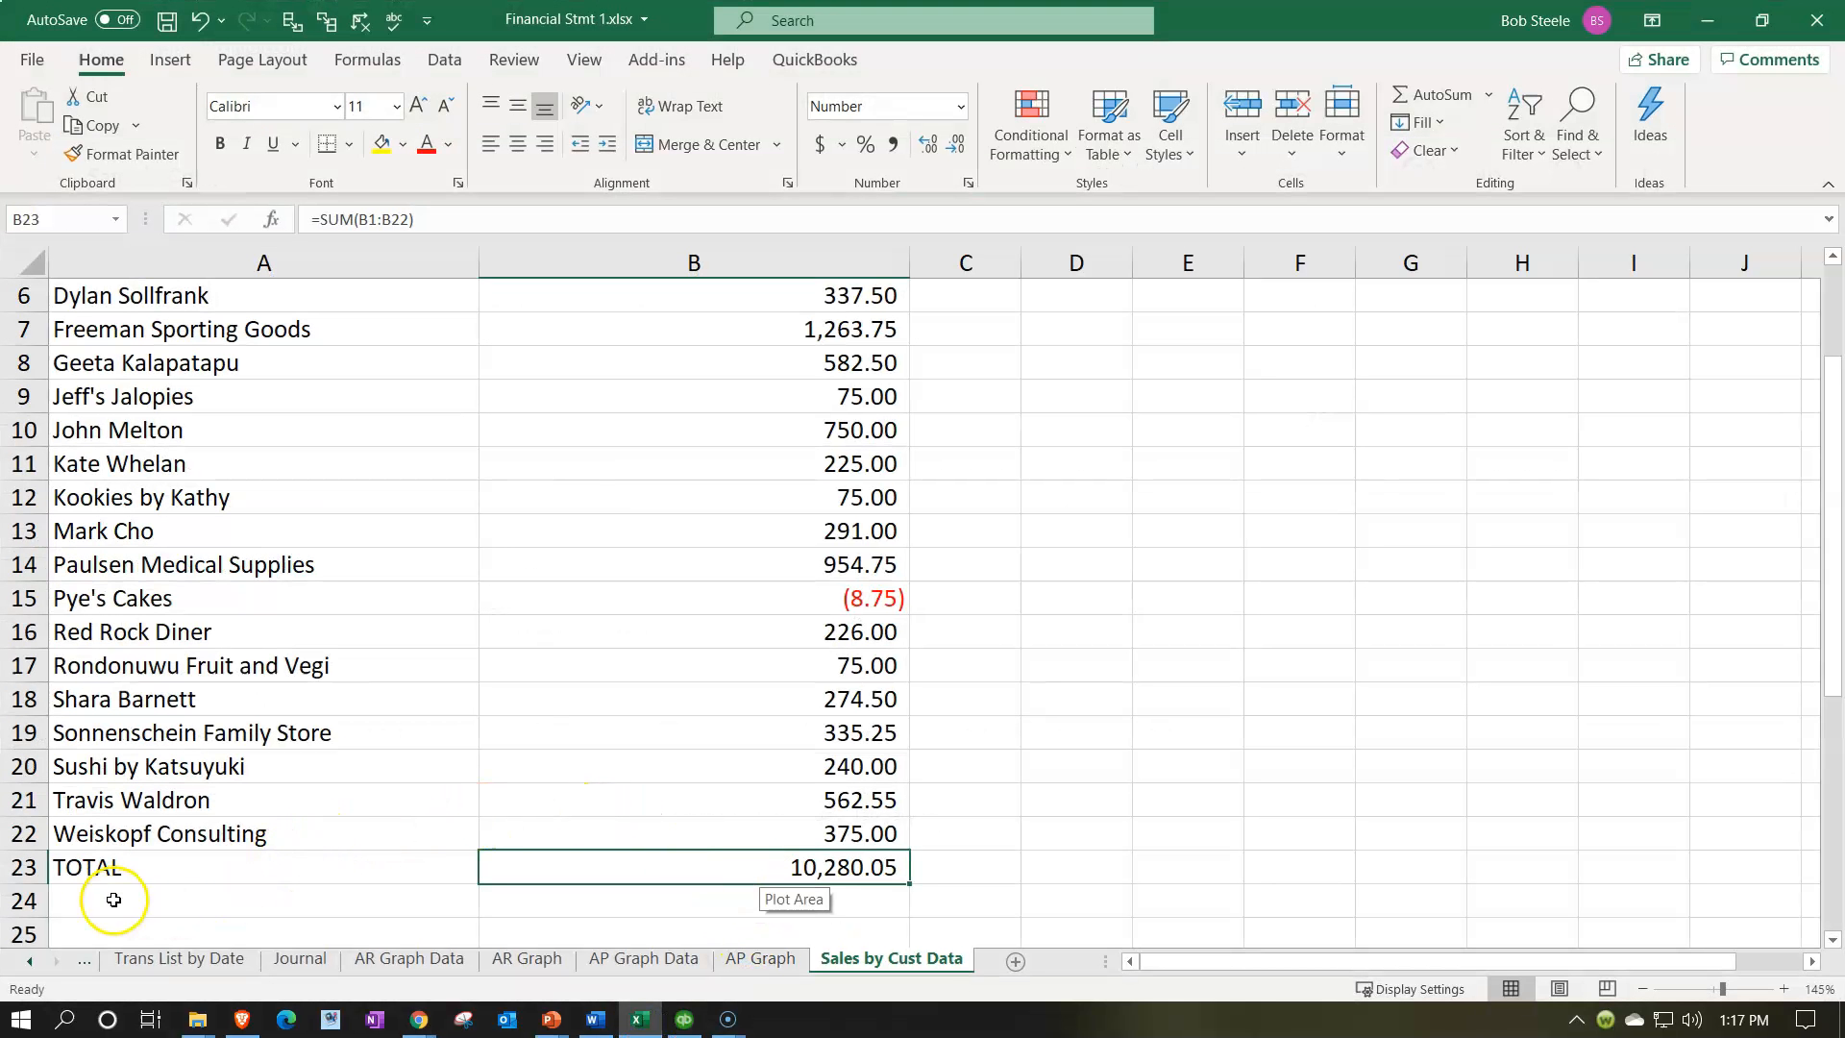
# - Delete the TOTAL row 23 and narrow column B to fit the amounts
pyautogui.click(33, 869)
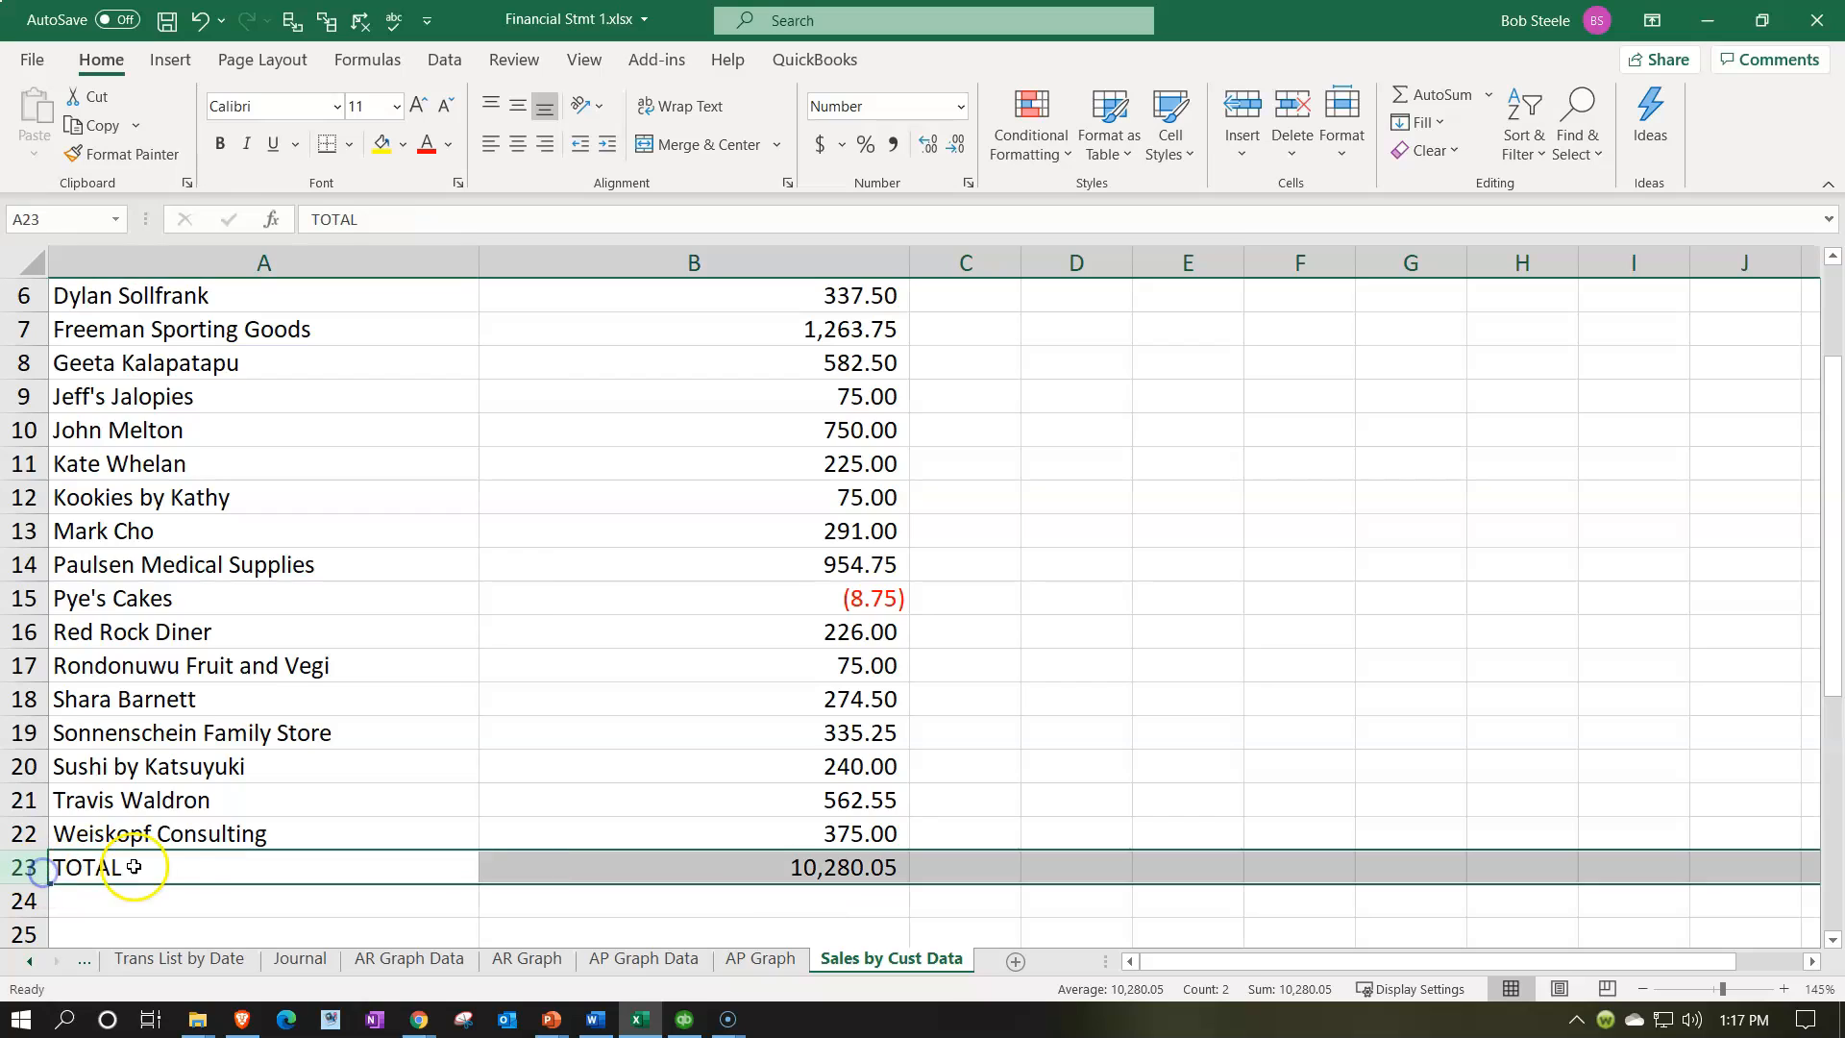
pyautogui.rightClick(197, 870)
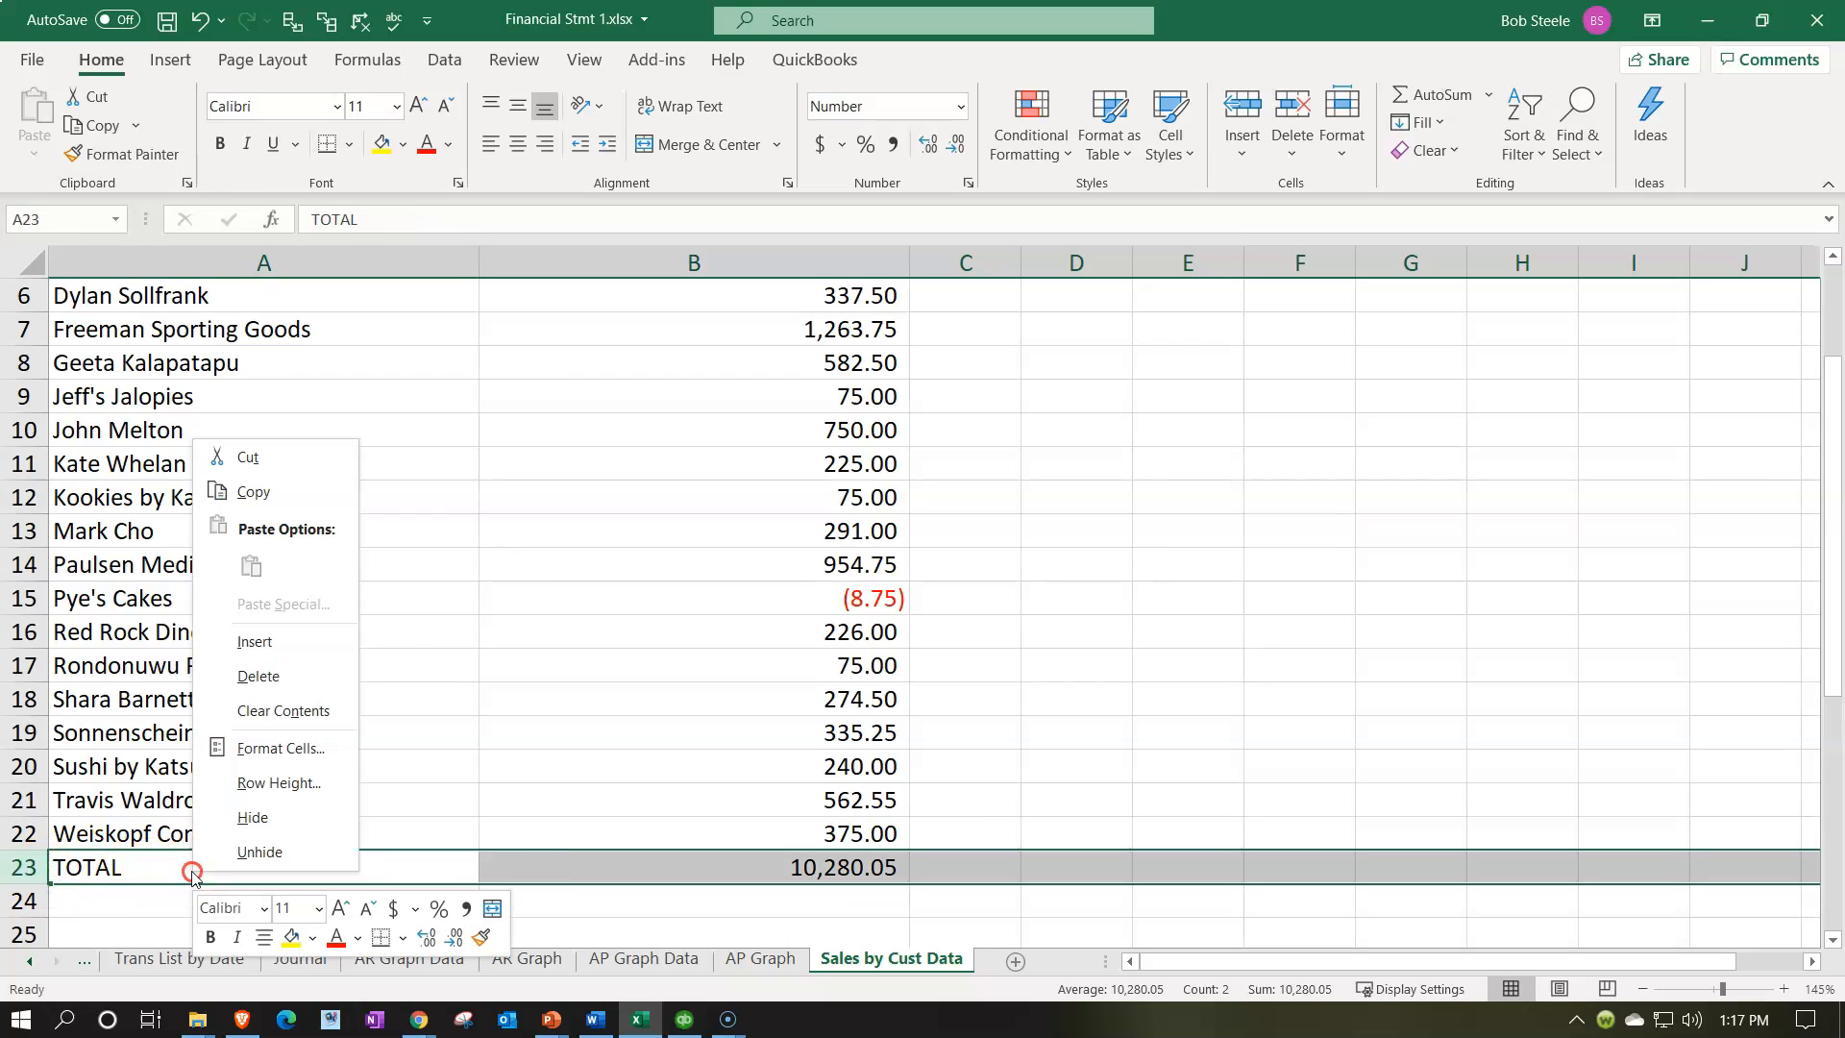
pyautogui.click(258, 675)
pyautogui.scroll(2, 457, 630)
pyautogui.moveTo(911, 256); pyautogui.dragTo(641, 299)
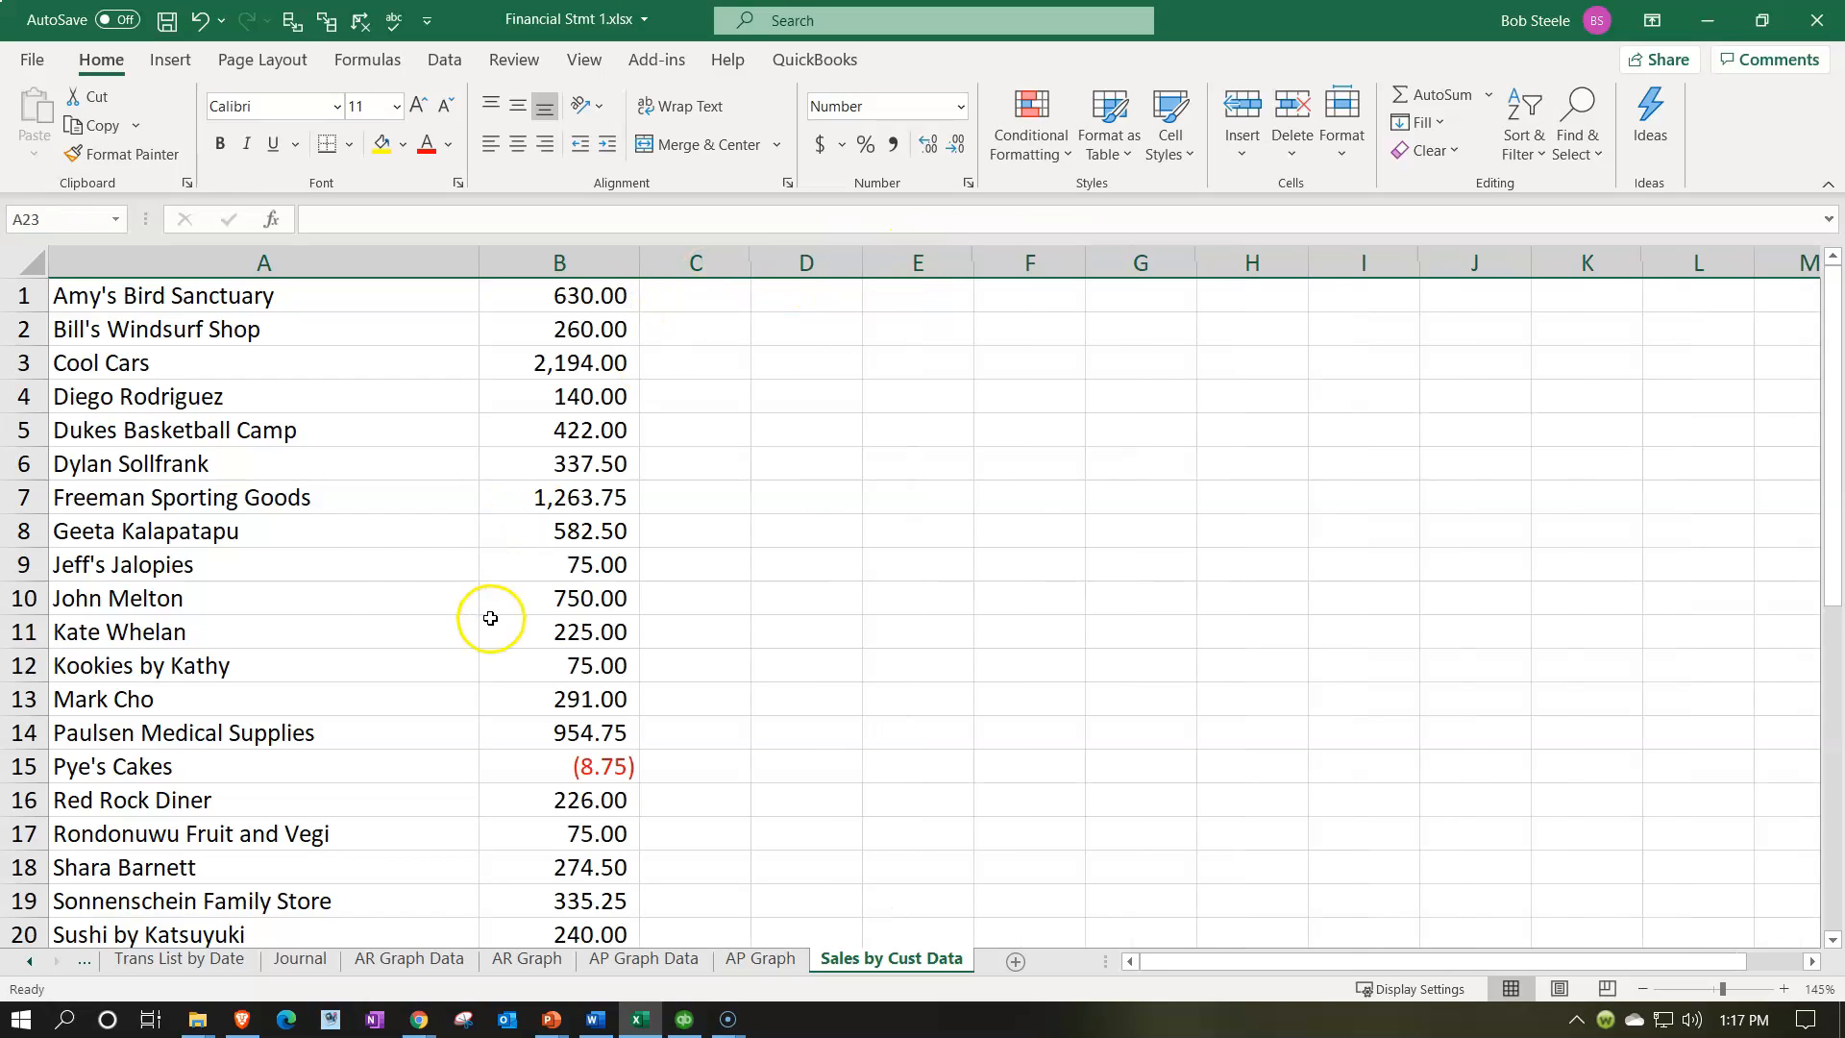
# - Convert the customer data in A1:B22 into a table with an added header row
pyautogui.moveTo(272, 293); pyautogui.dragTo(588, 881)
pyautogui.scroll(2, 474, 701)
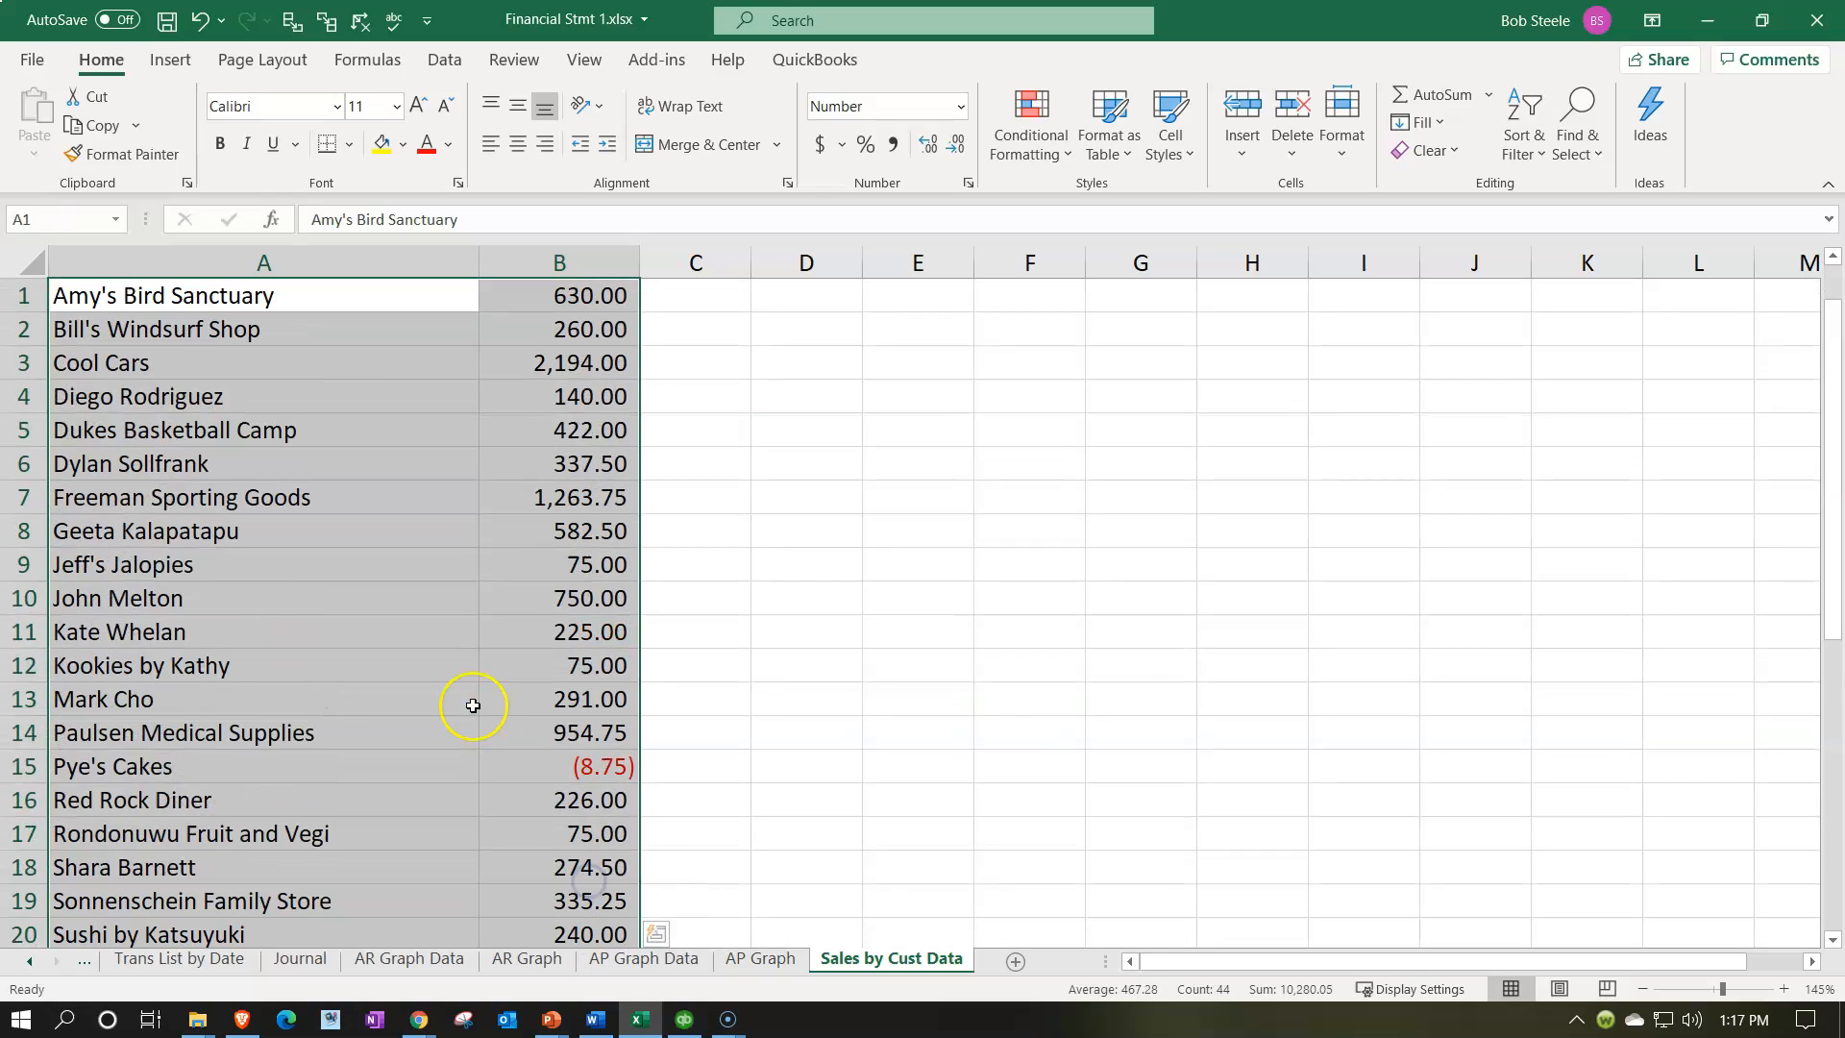
pyautogui.click(170, 60)
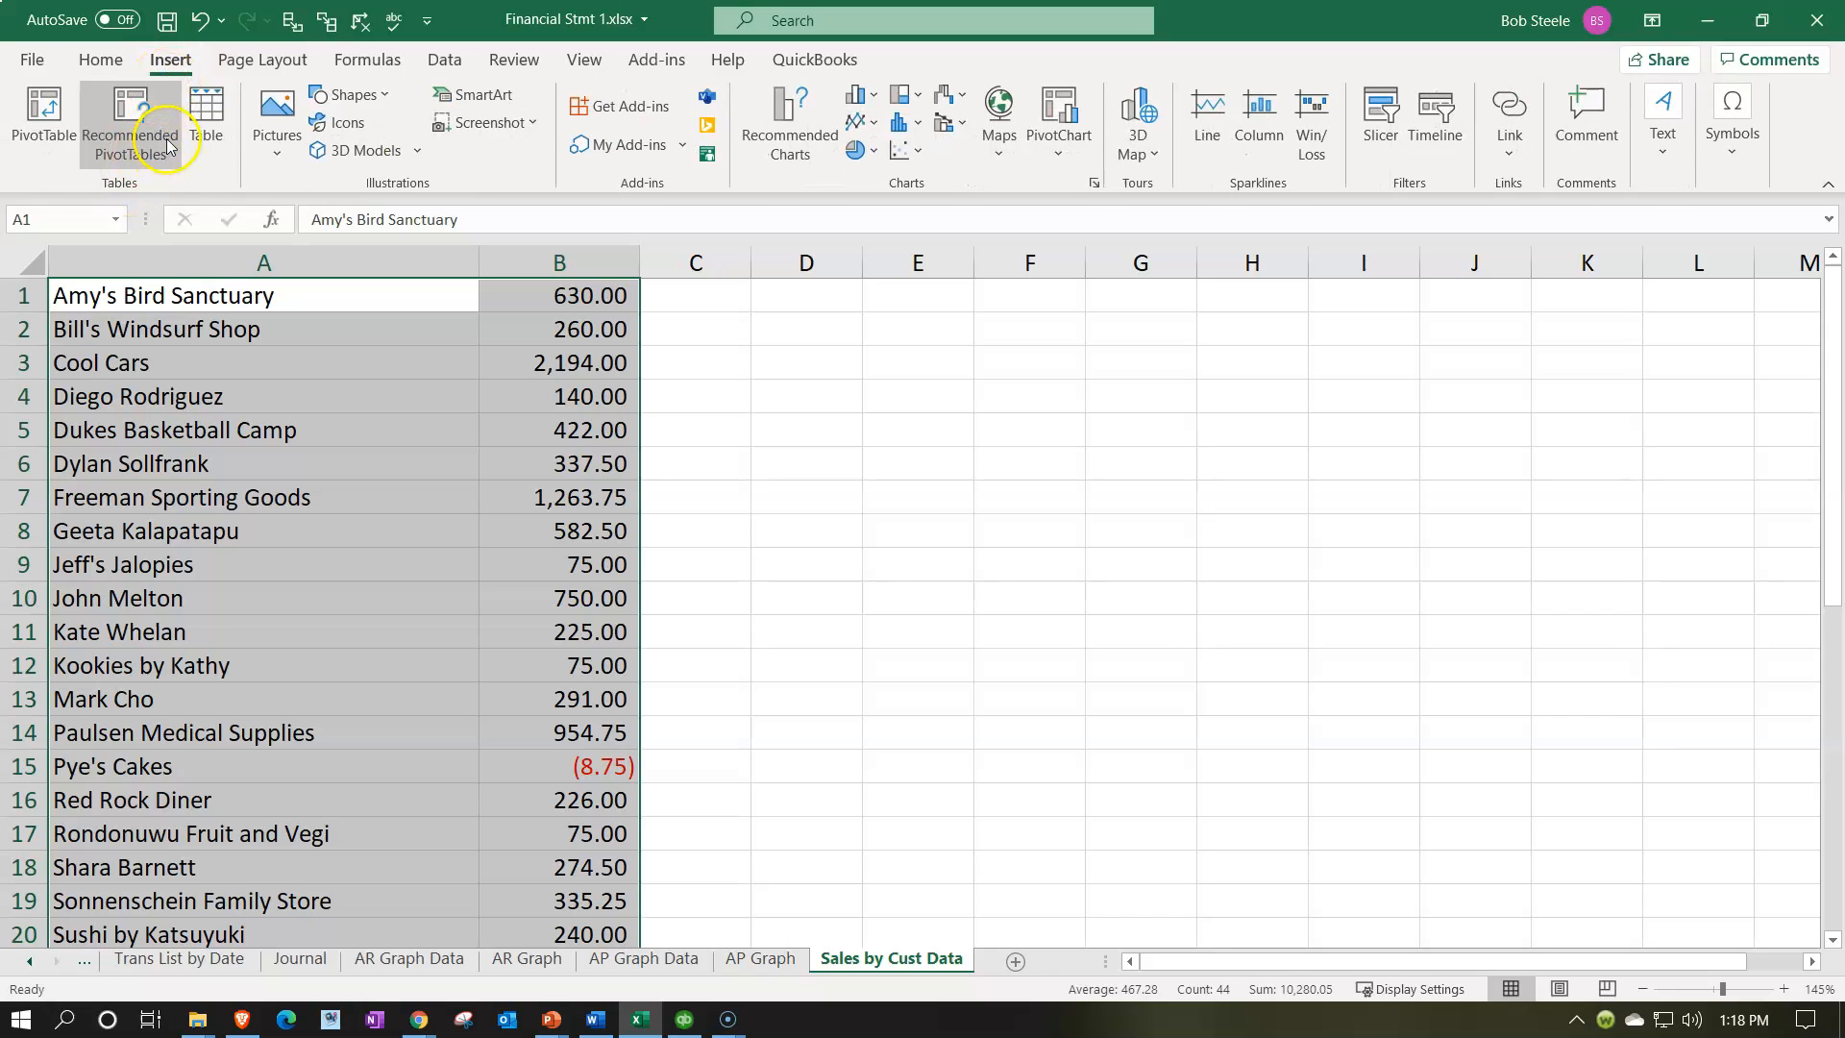
pyautogui.click(199, 123)
pyautogui.click(832, 594)
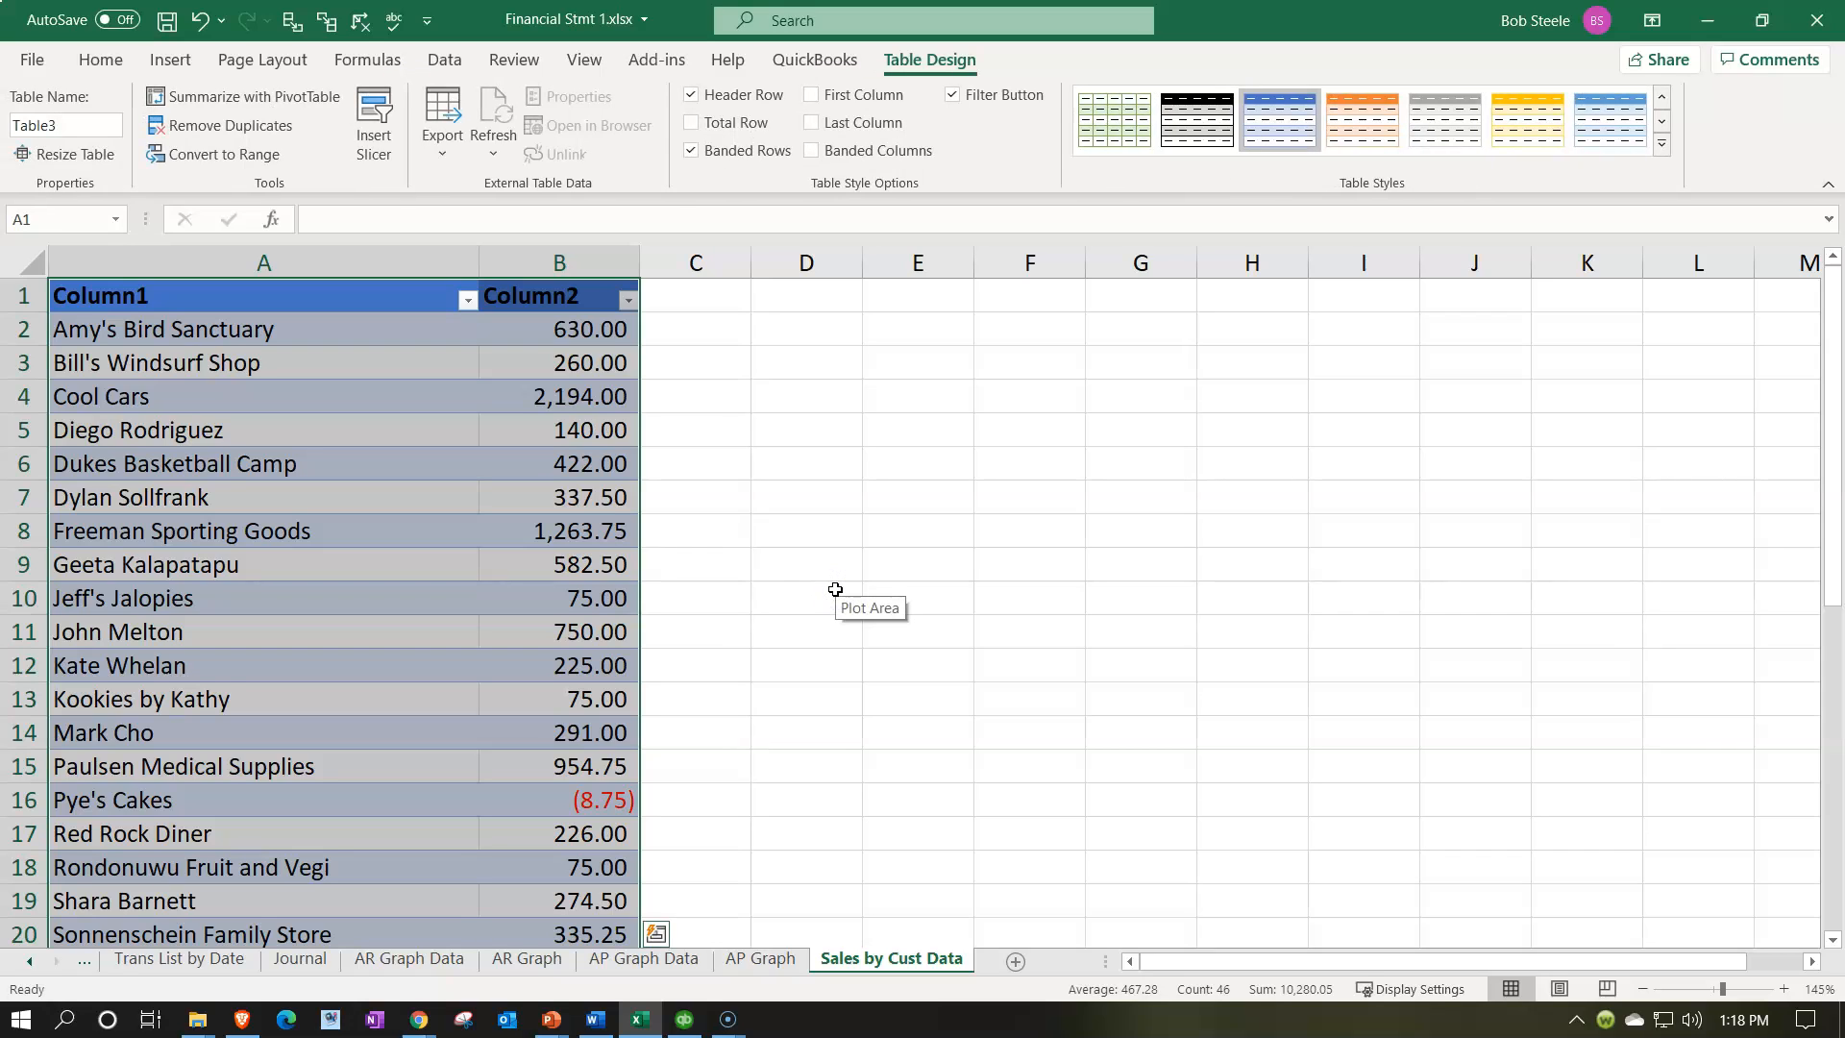
# - Sort the table by Column2 from largest to smallest
pyautogui.click(491, 428)
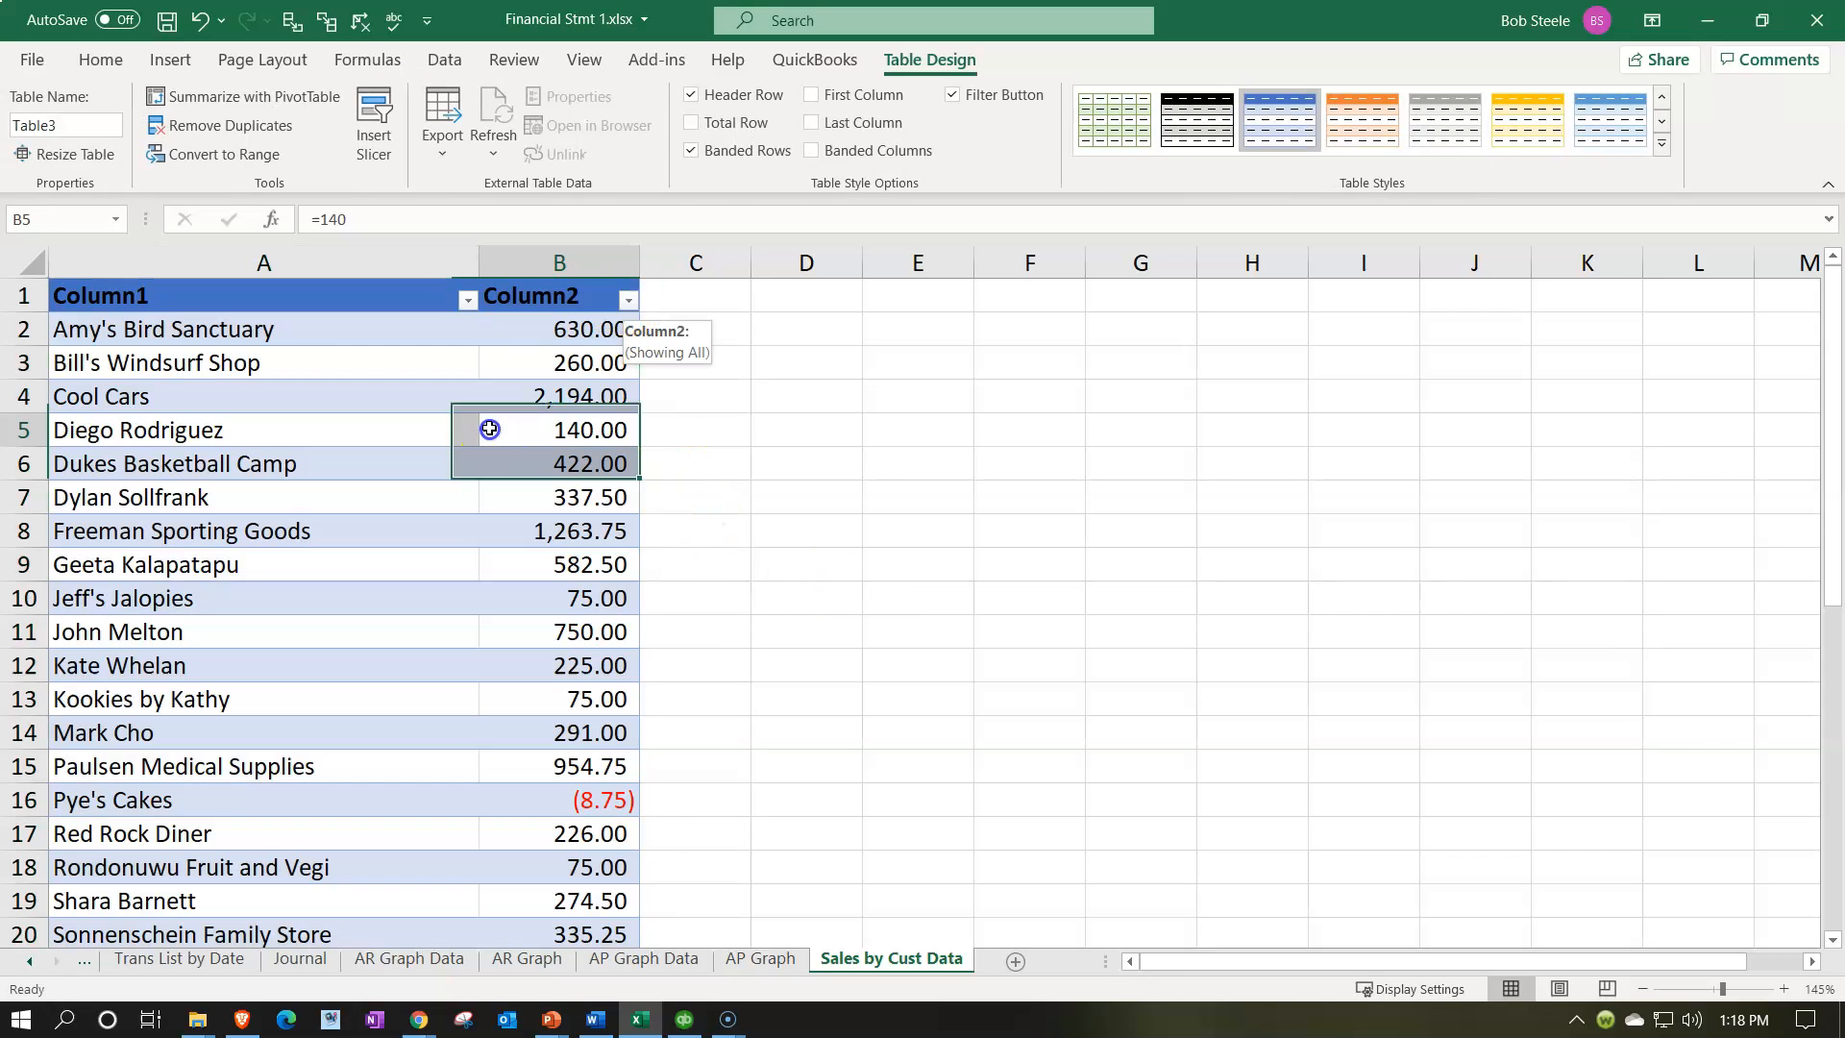
pyautogui.click(629, 298)
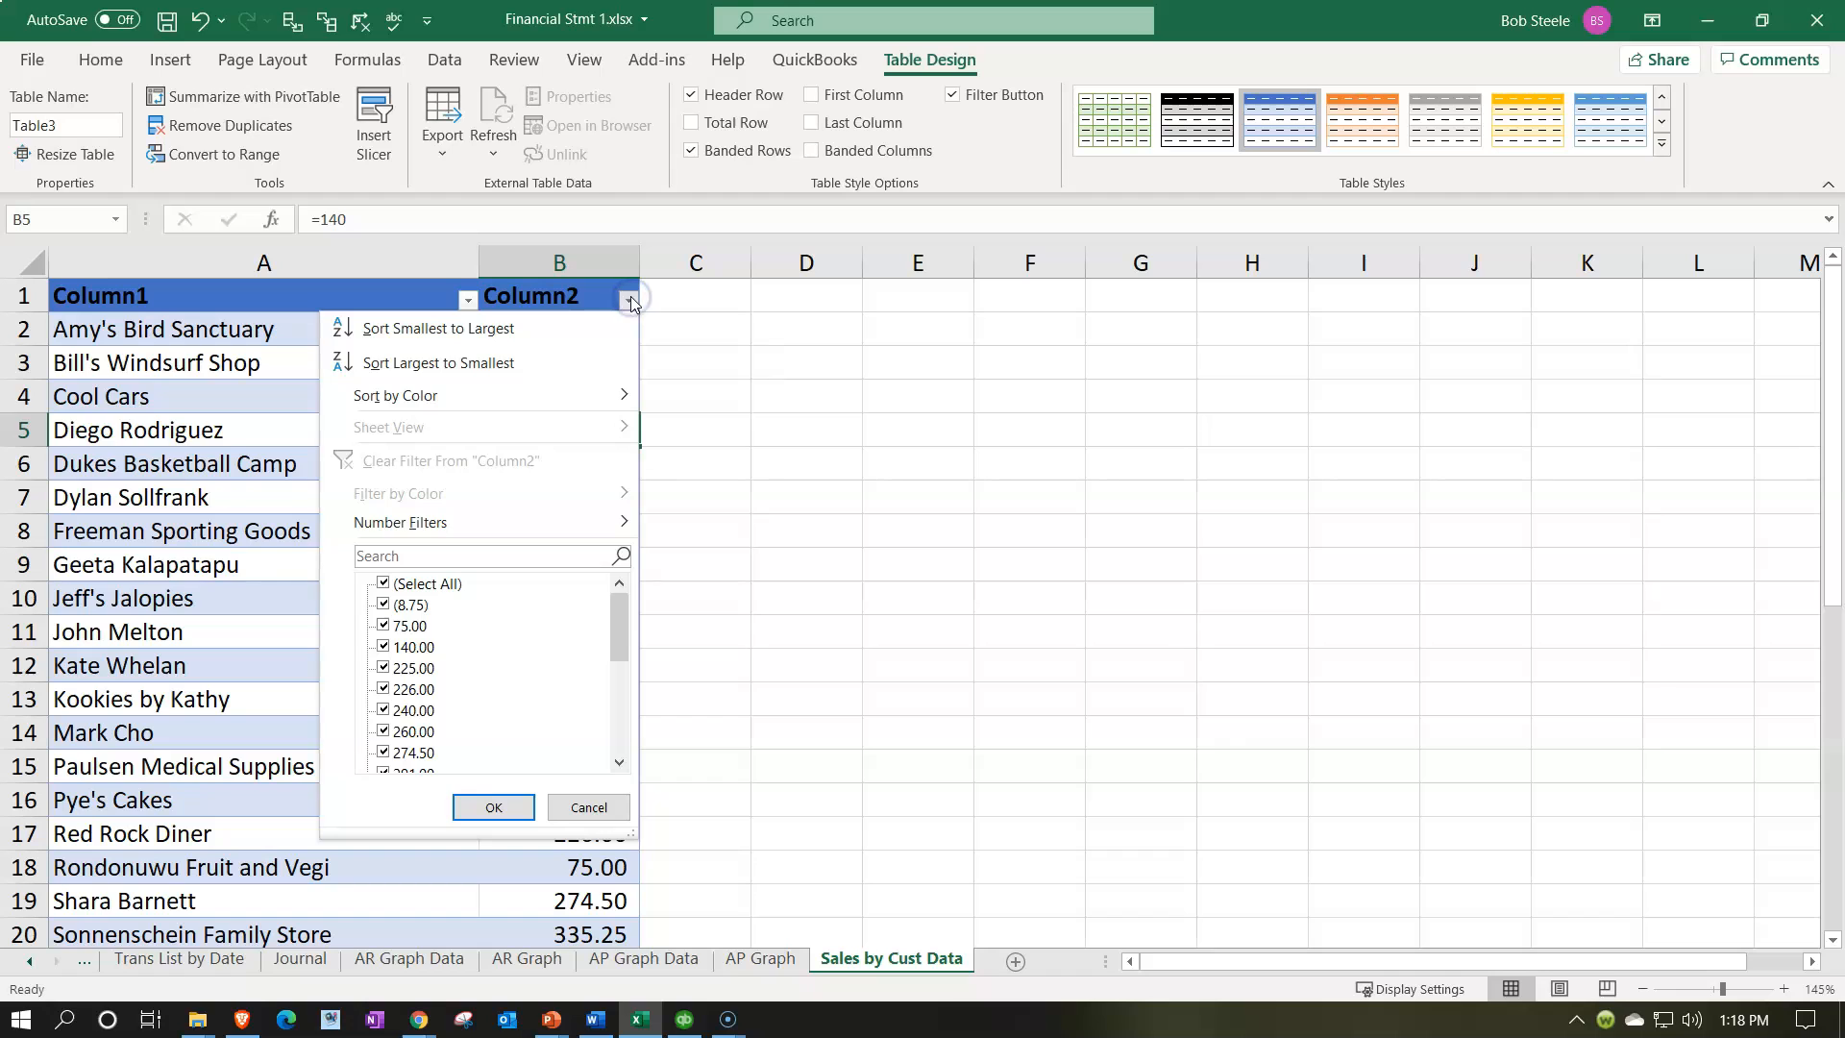
pyautogui.click(519, 362)
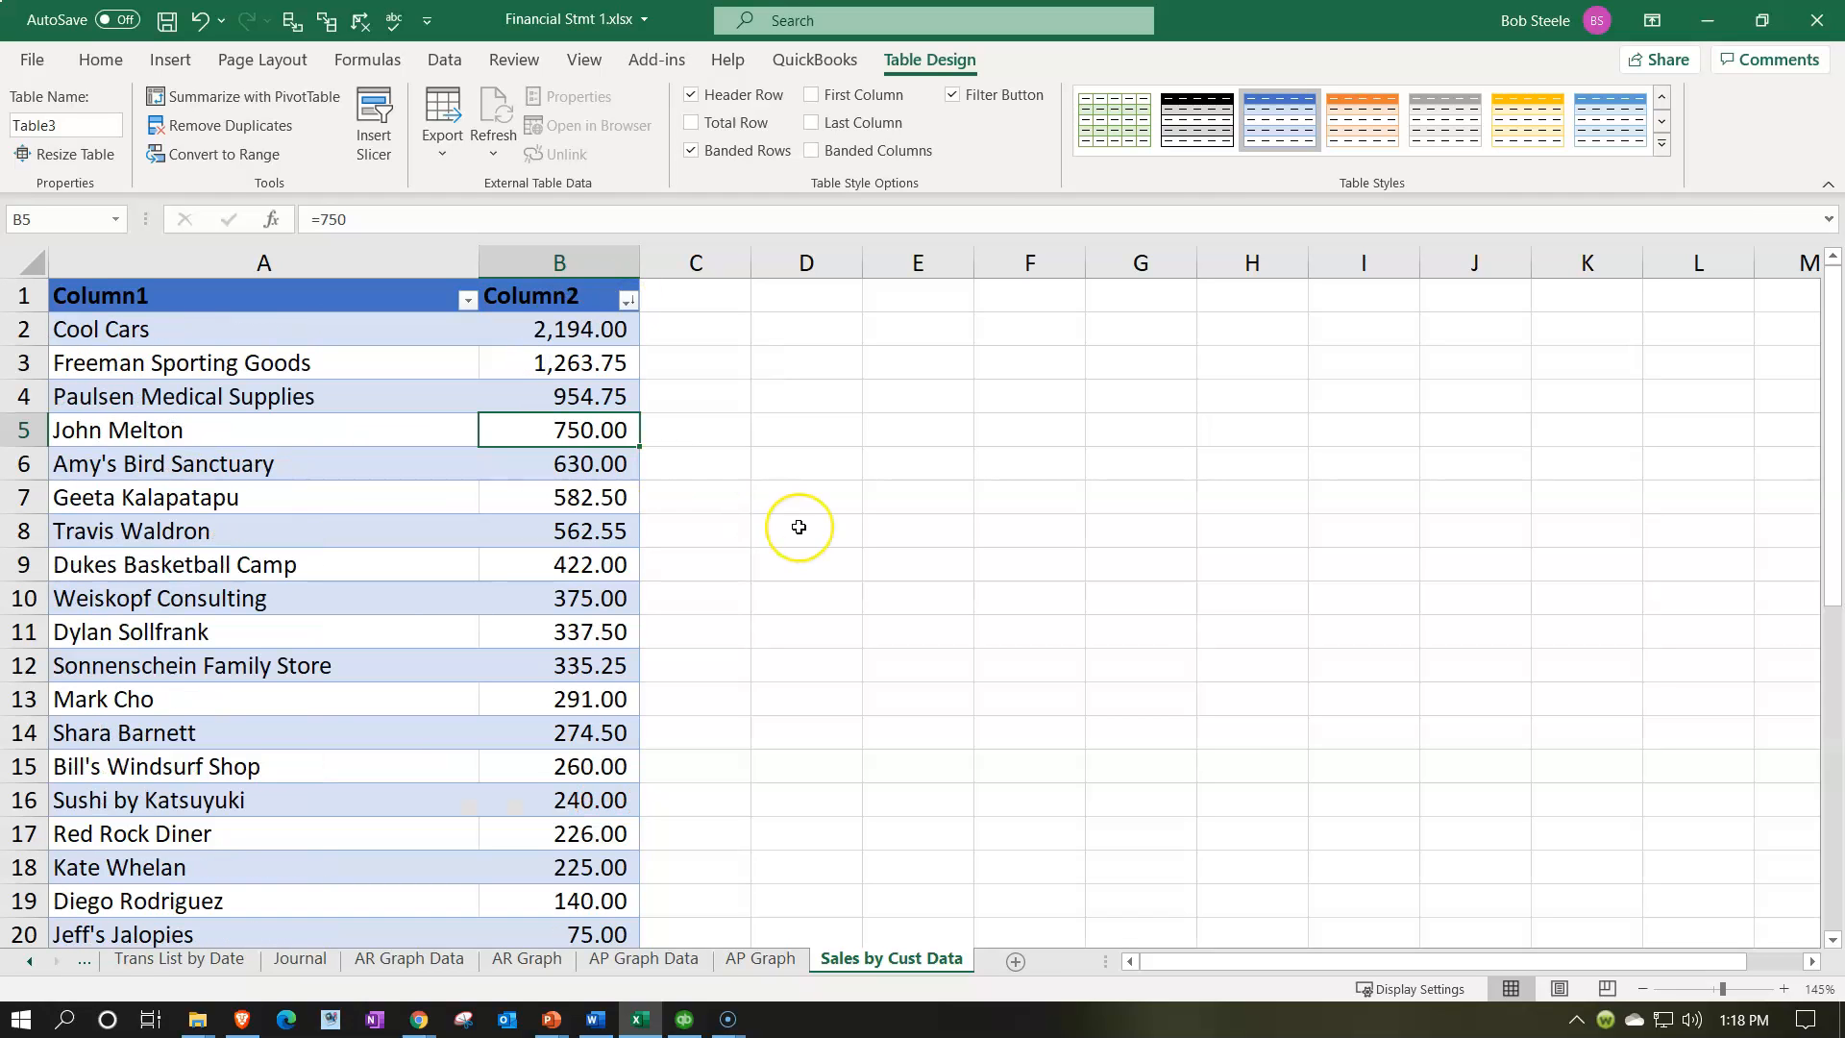
# - Clear the report timestamp and Accrual Basis footer in A26 below the table
pyautogui.scroll(-2, 798, 526)
pyautogui.scroll(-2, 798, 527)
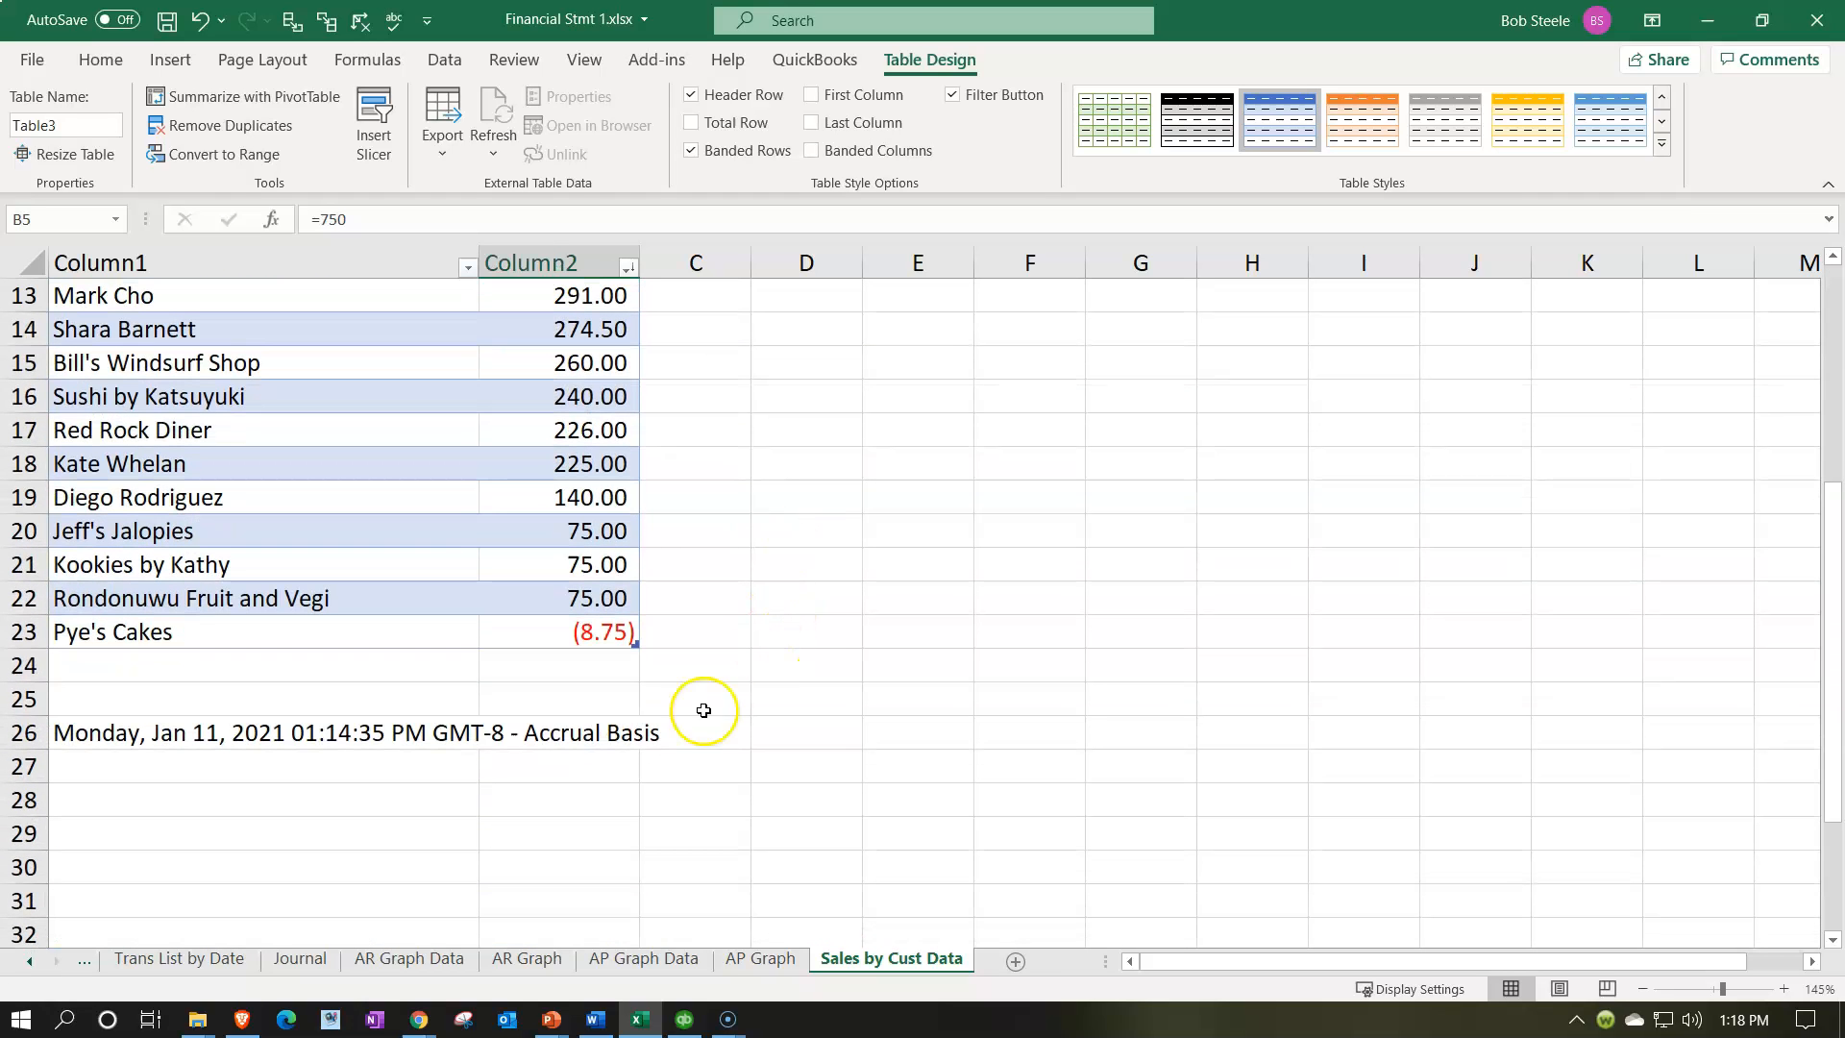
pyautogui.click(349, 720)
pyautogui.press('Delete')
# - Enter a SUM formula for the whole Column2 of the table in B24
pyautogui.press('Up')
pyautogui.press('Up')
pyautogui.press('Right')
pyautogui.write('=')
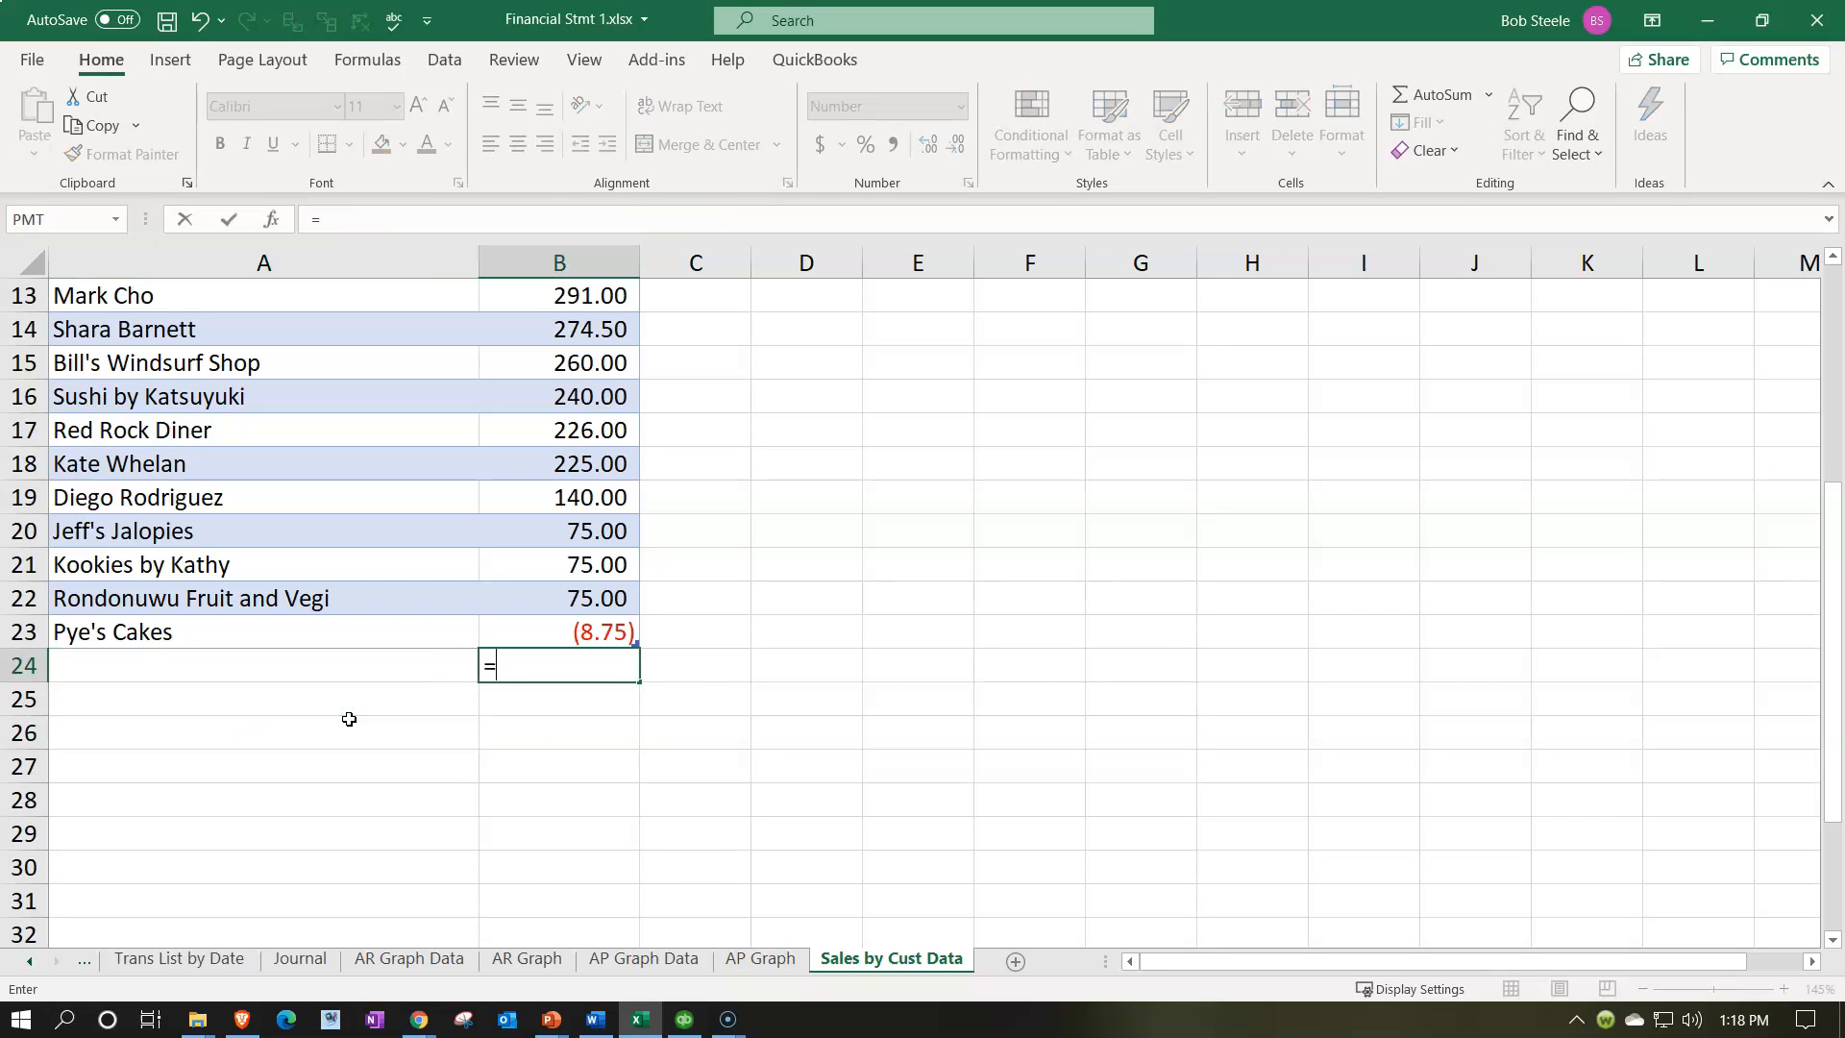
pyautogui.write('sum(')
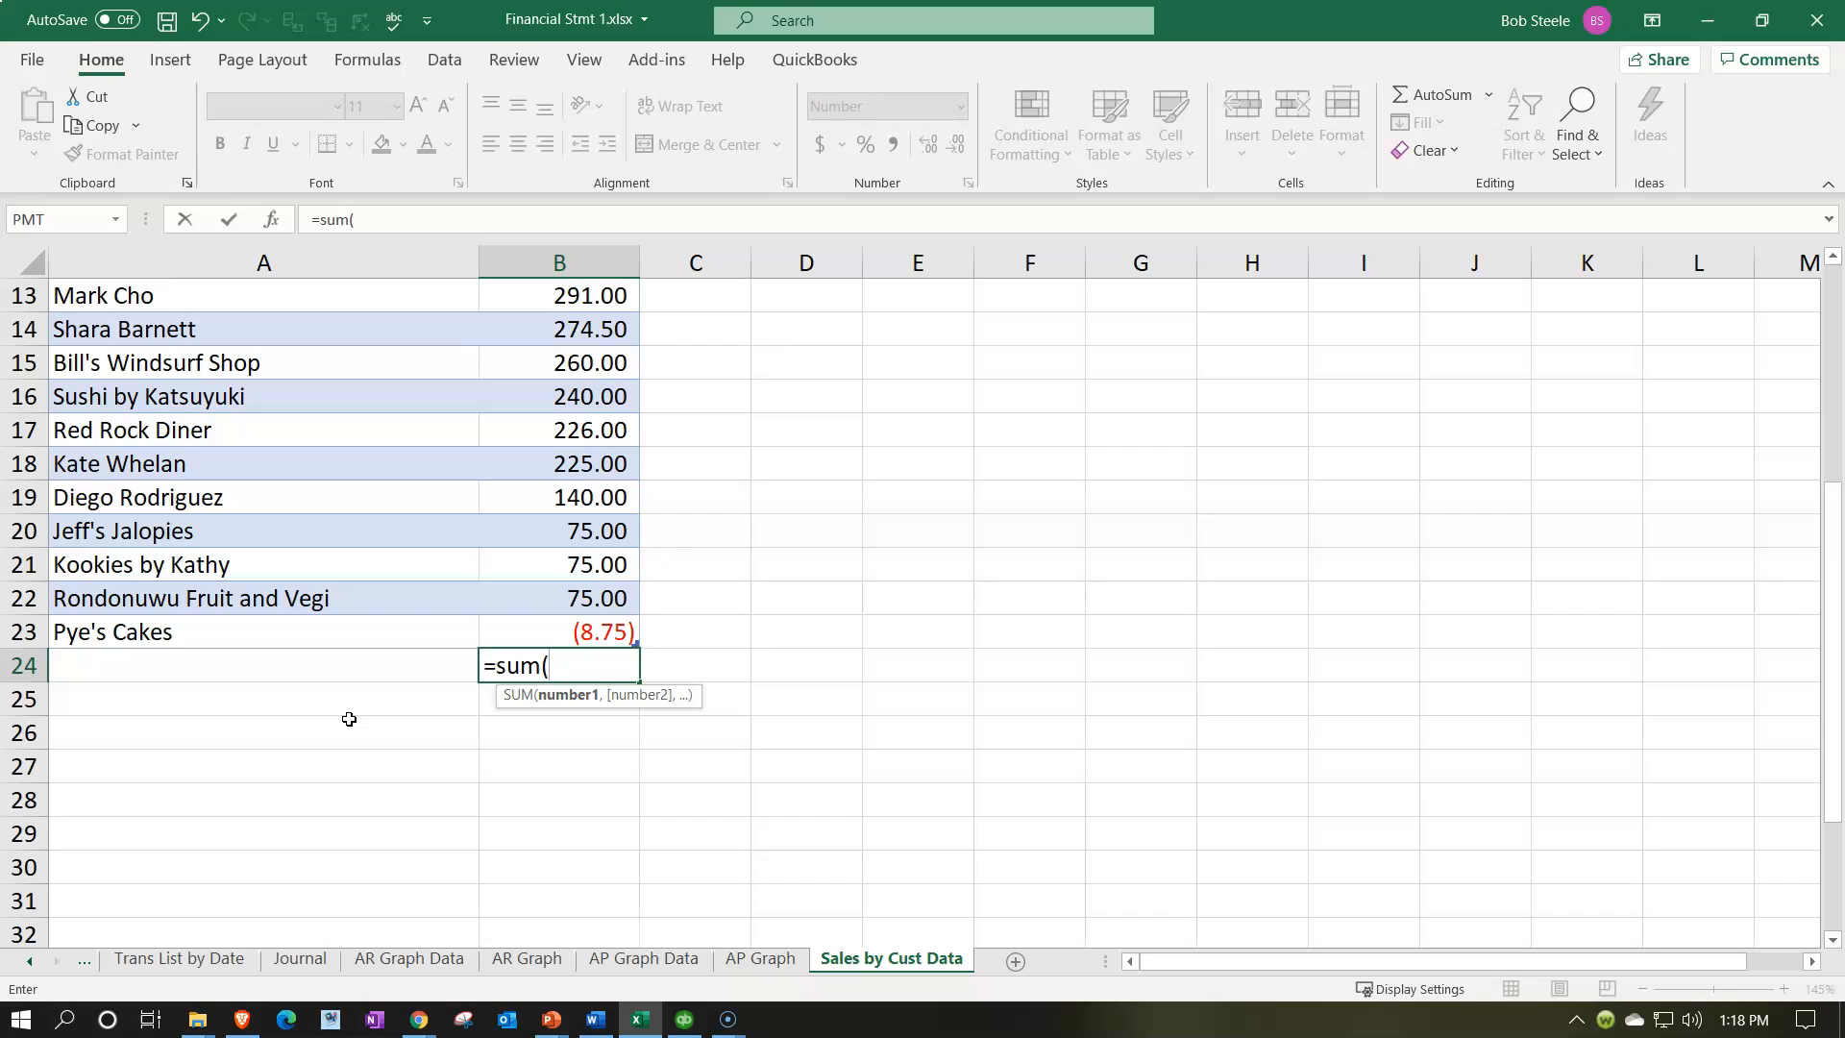
pyautogui.press('Up')
pyautogui.hotkey('shift', 'Up')
pyautogui.hotkey('shift', 'Up')
pyautogui.hotkey('shift', 'Up')
pyautogui.hotkey('shift', 'Up')
pyautogui.hotkey('shift', 'Up')
pyautogui.hotkey('shift', 'Up')
pyautogui.hotkey('shift', 'Up')
pyautogui.hotkey('shift', 'Up')
pyautogui.hotkey('shift', 'Up')
pyautogui.hotkey('shift', 'Up')
pyautogui.hotkey('shift', 'Up')
pyautogui.hotkey('shift', 'Up')
pyautogui.hotkey('shift', 'Up')
pyautogui.hotkey('shift', 'Up')
pyautogui.hotkey('shift', 'Up')
pyautogui.hotkey('shift', 'Up')
pyautogui.hotkey('shift', 'Up')
pyautogui.hotkey('shift', 'Up')
pyautogui.hotkey('shift', 'Up')
pyautogui.hotkey('shift', 'Up')
pyautogui.hotkey('shift', 'Up')
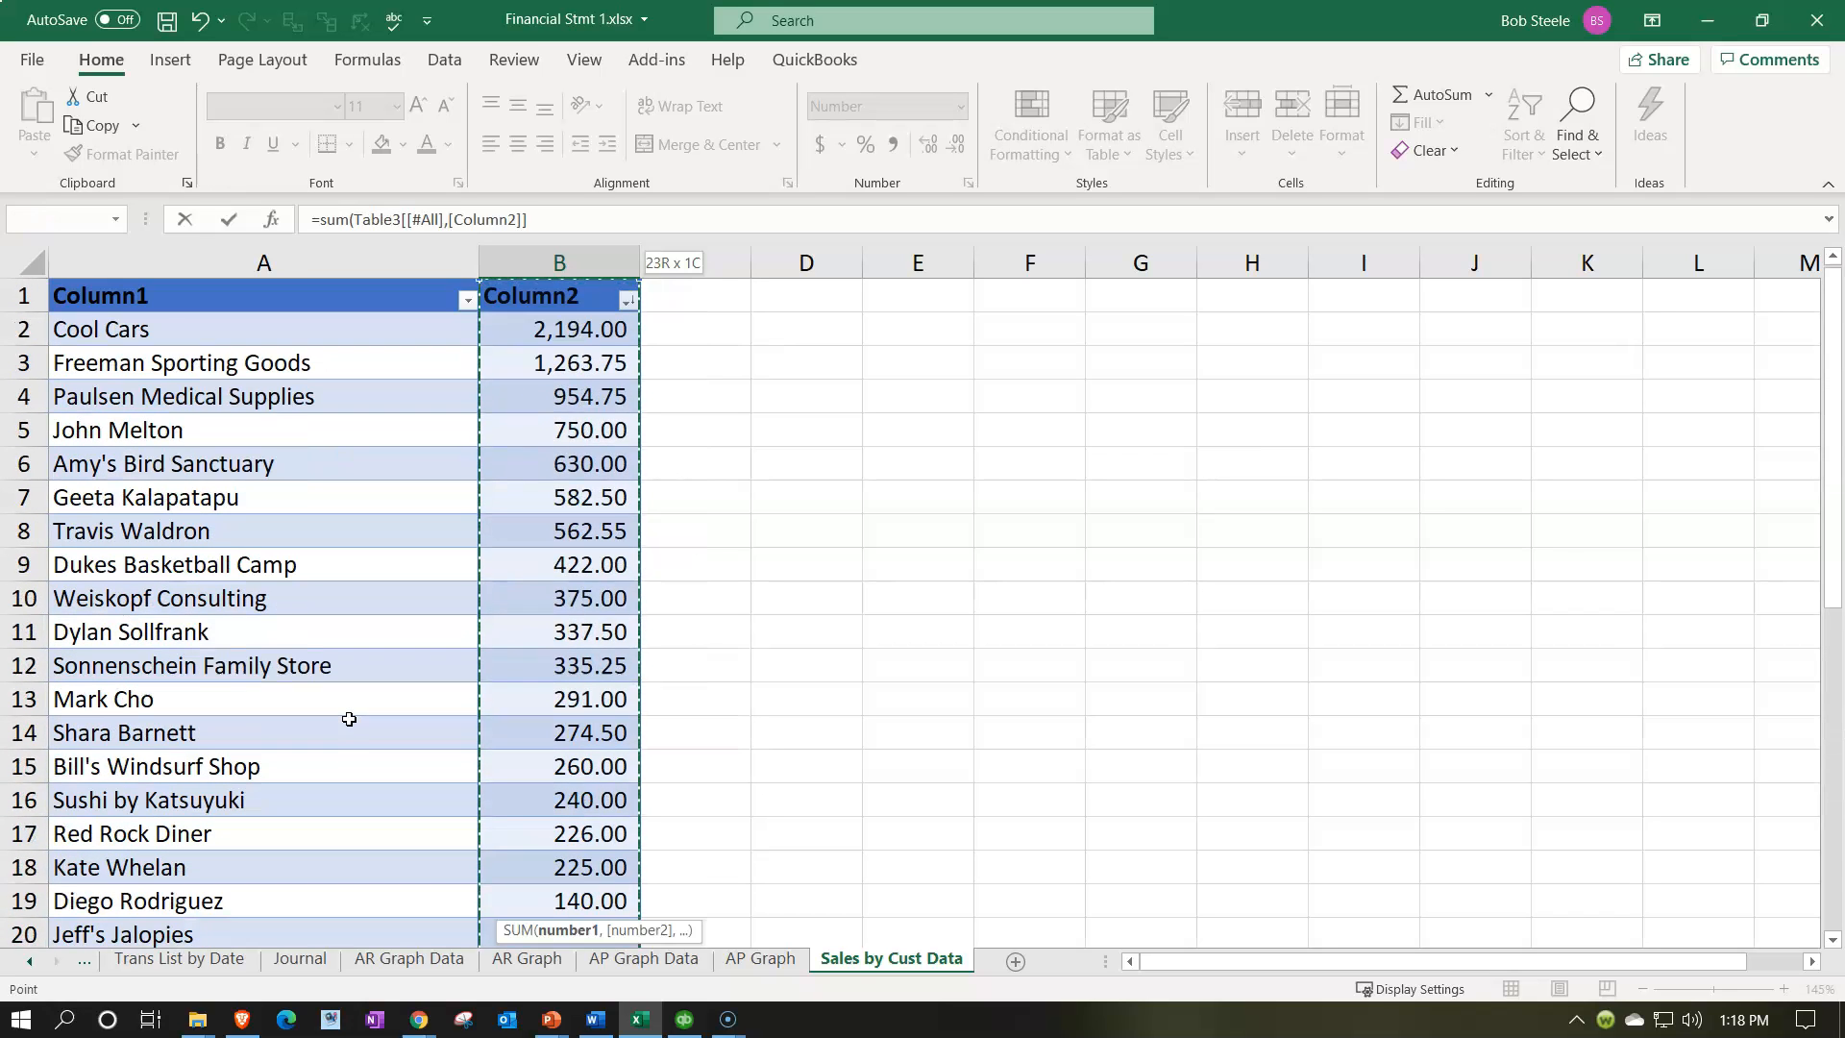
pyautogui.press('Return')
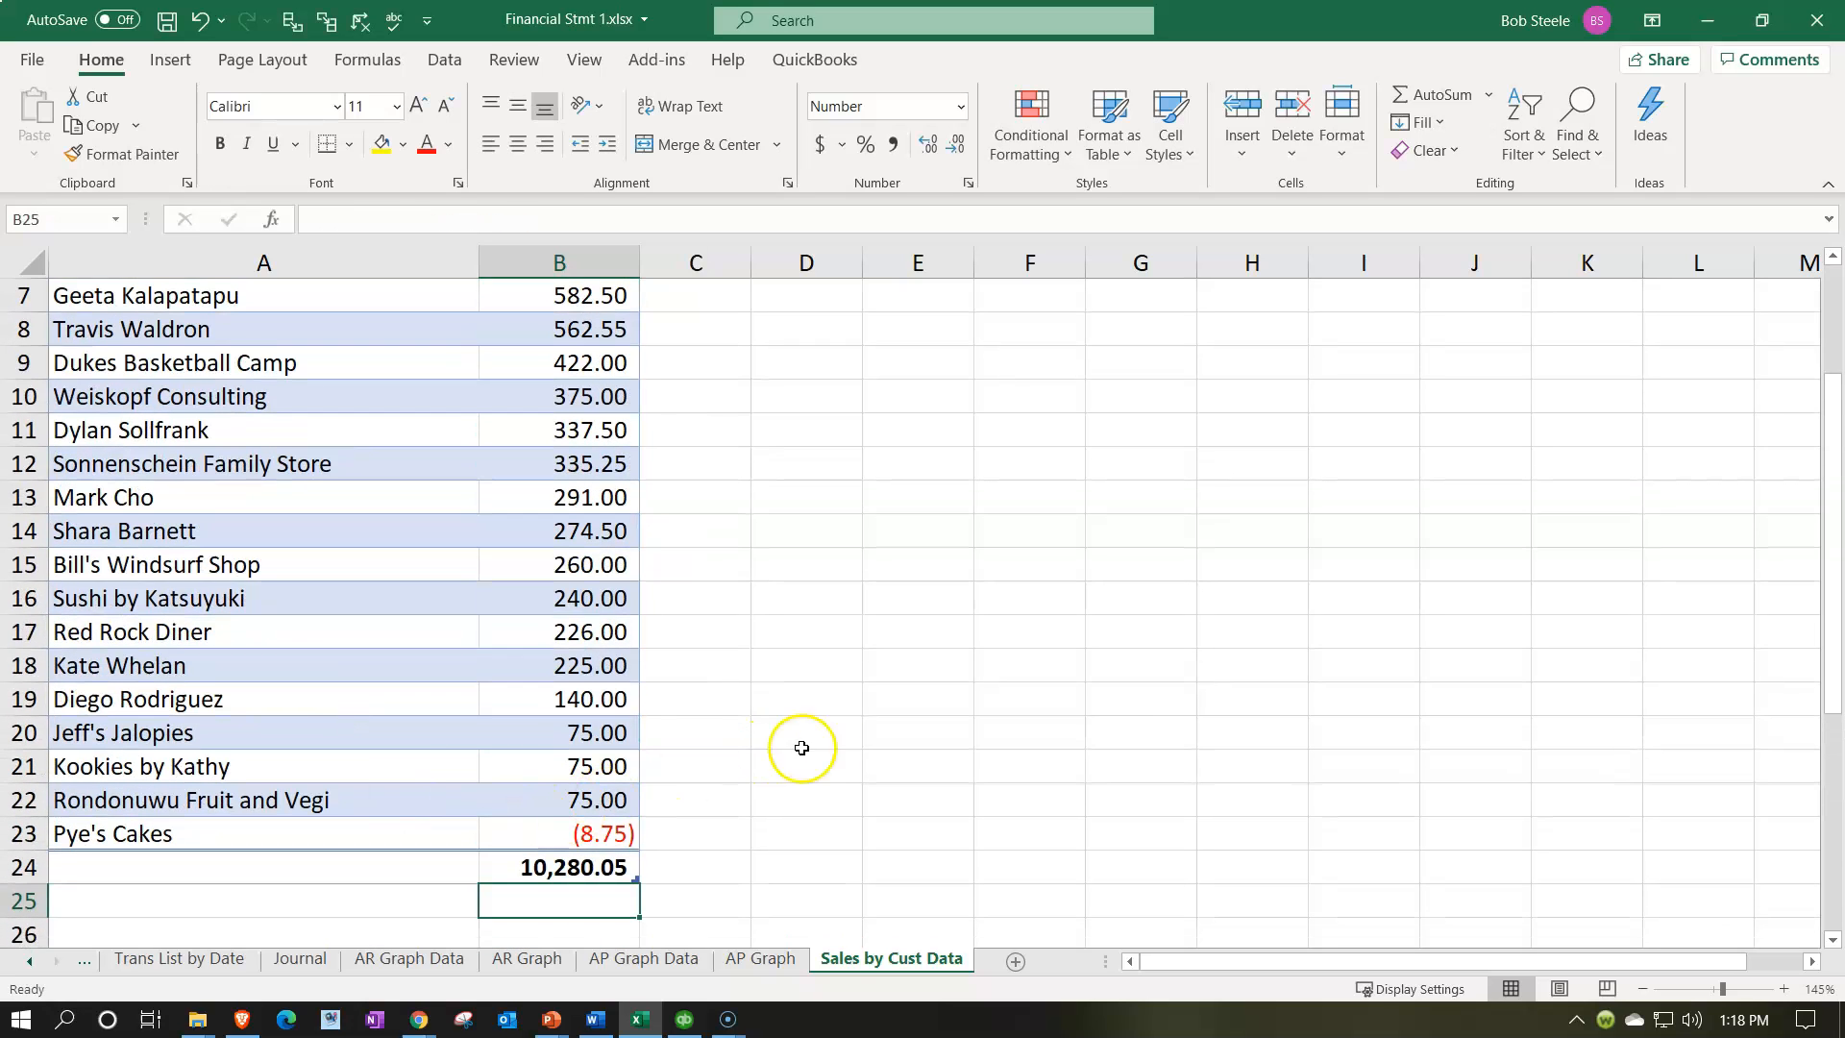
# - Count down the ten largest customers from B2 and select the remaining amounts B12:B23 to read their sum
pyautogui.scroll(2, 828, 743)
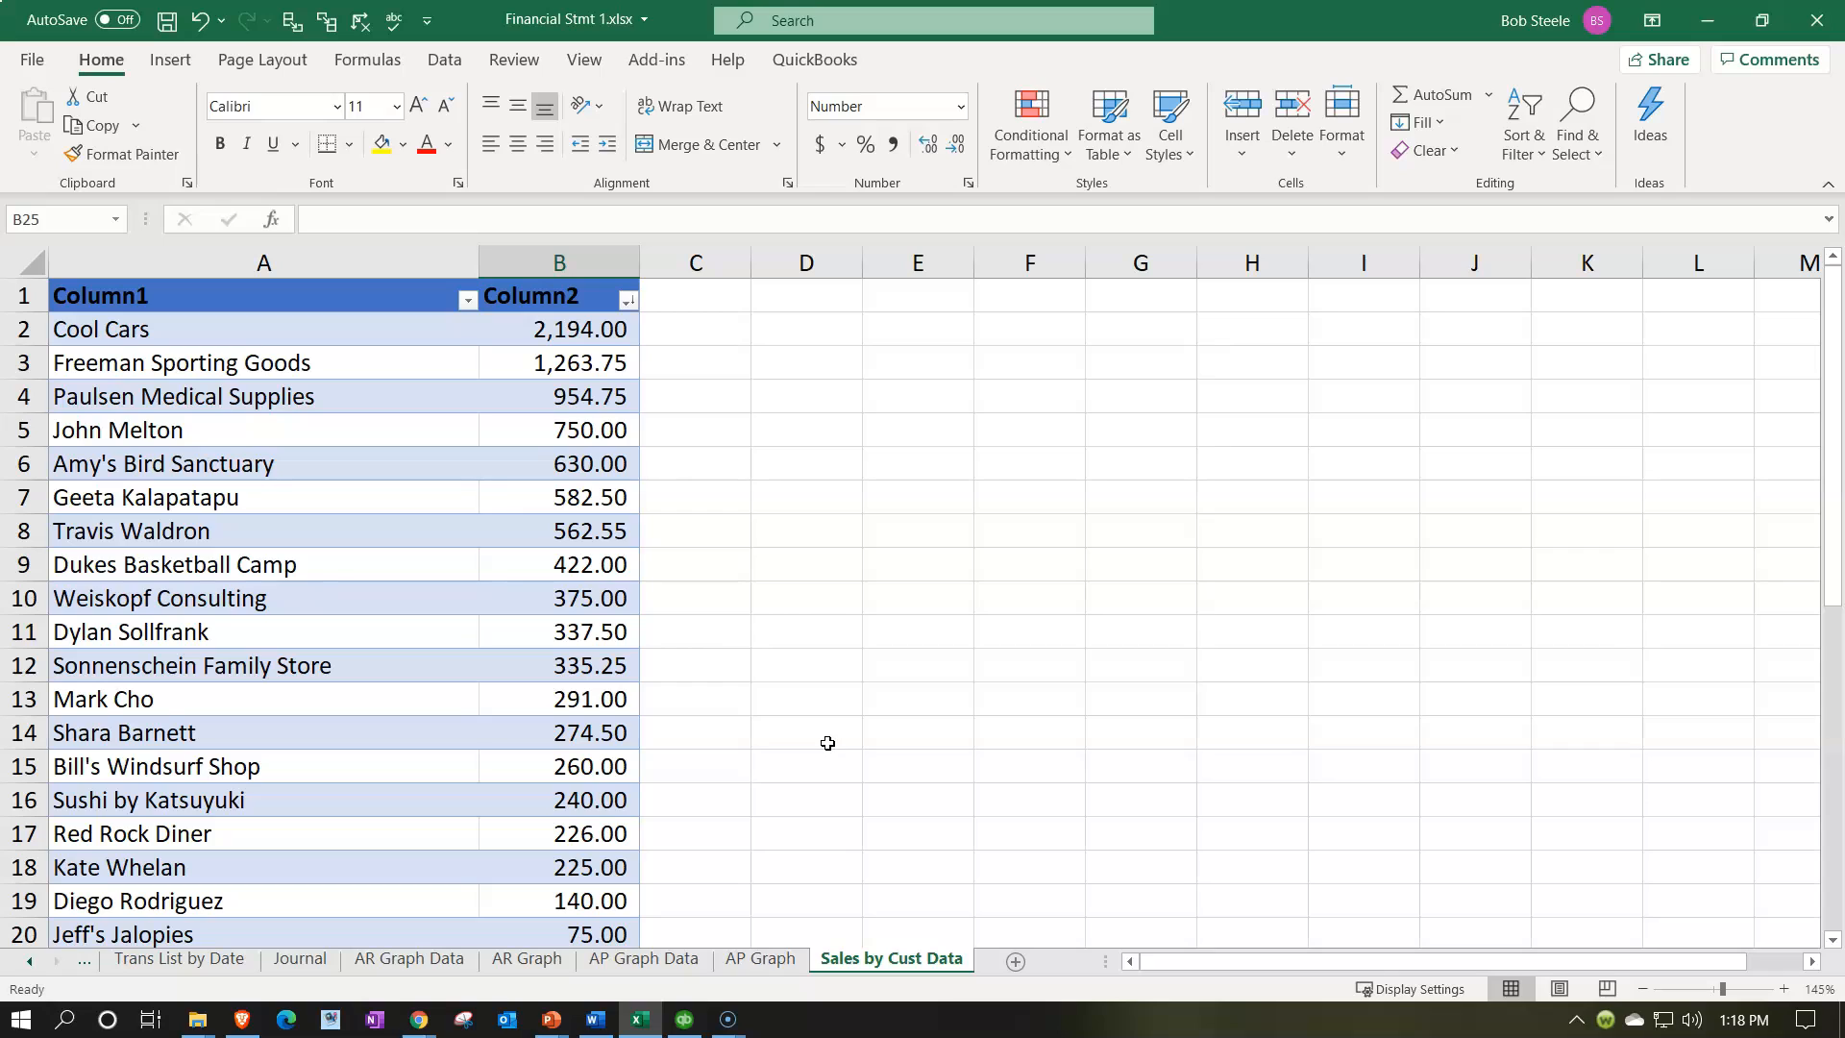
pyautogui.click(600, 330)
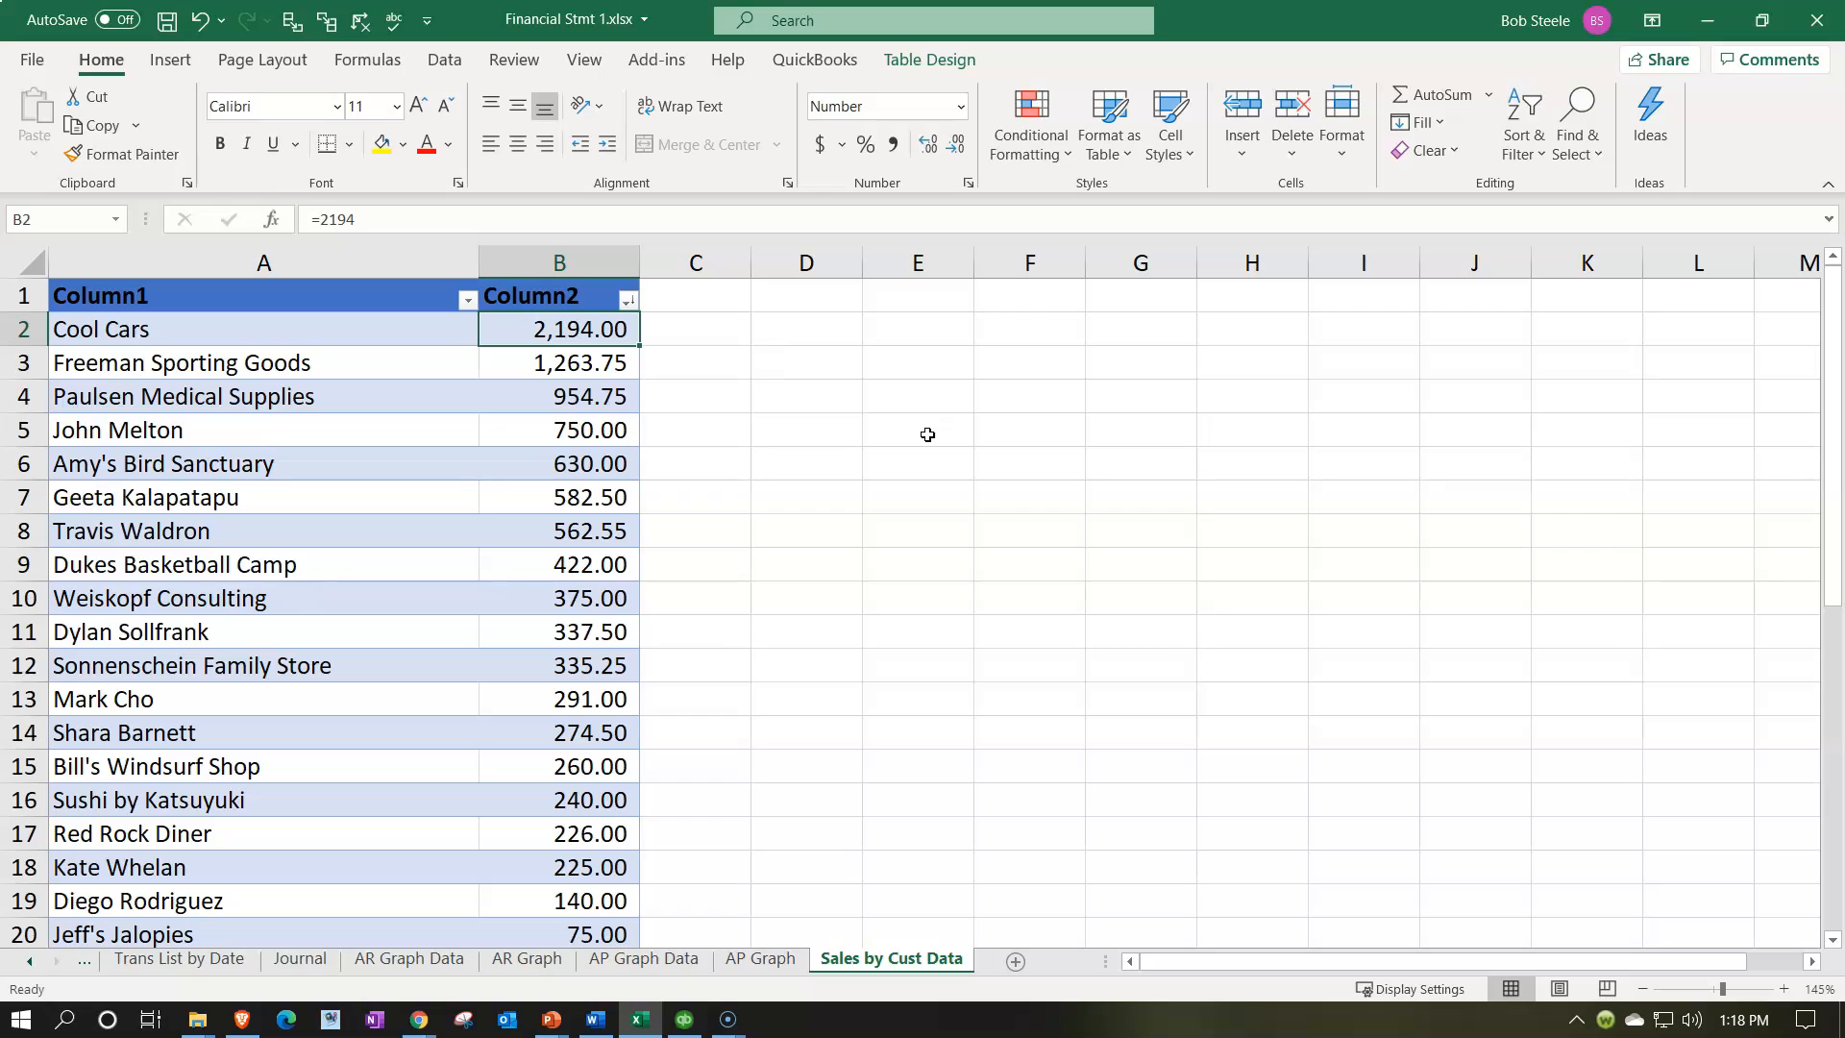
pyautogui.press('Down')
pyautogui.press('Down')
pyautogui.press('Down')
pyautogui.press('Down')
pyautogui.press('Down')
pyautogui.press('Down')
pyautogui.press('Down')
pyautogui.press('Down')
pyautogui.press('Down')
pyautogui.press('Down')
pyautogui.scroll(-2, 927, 434)
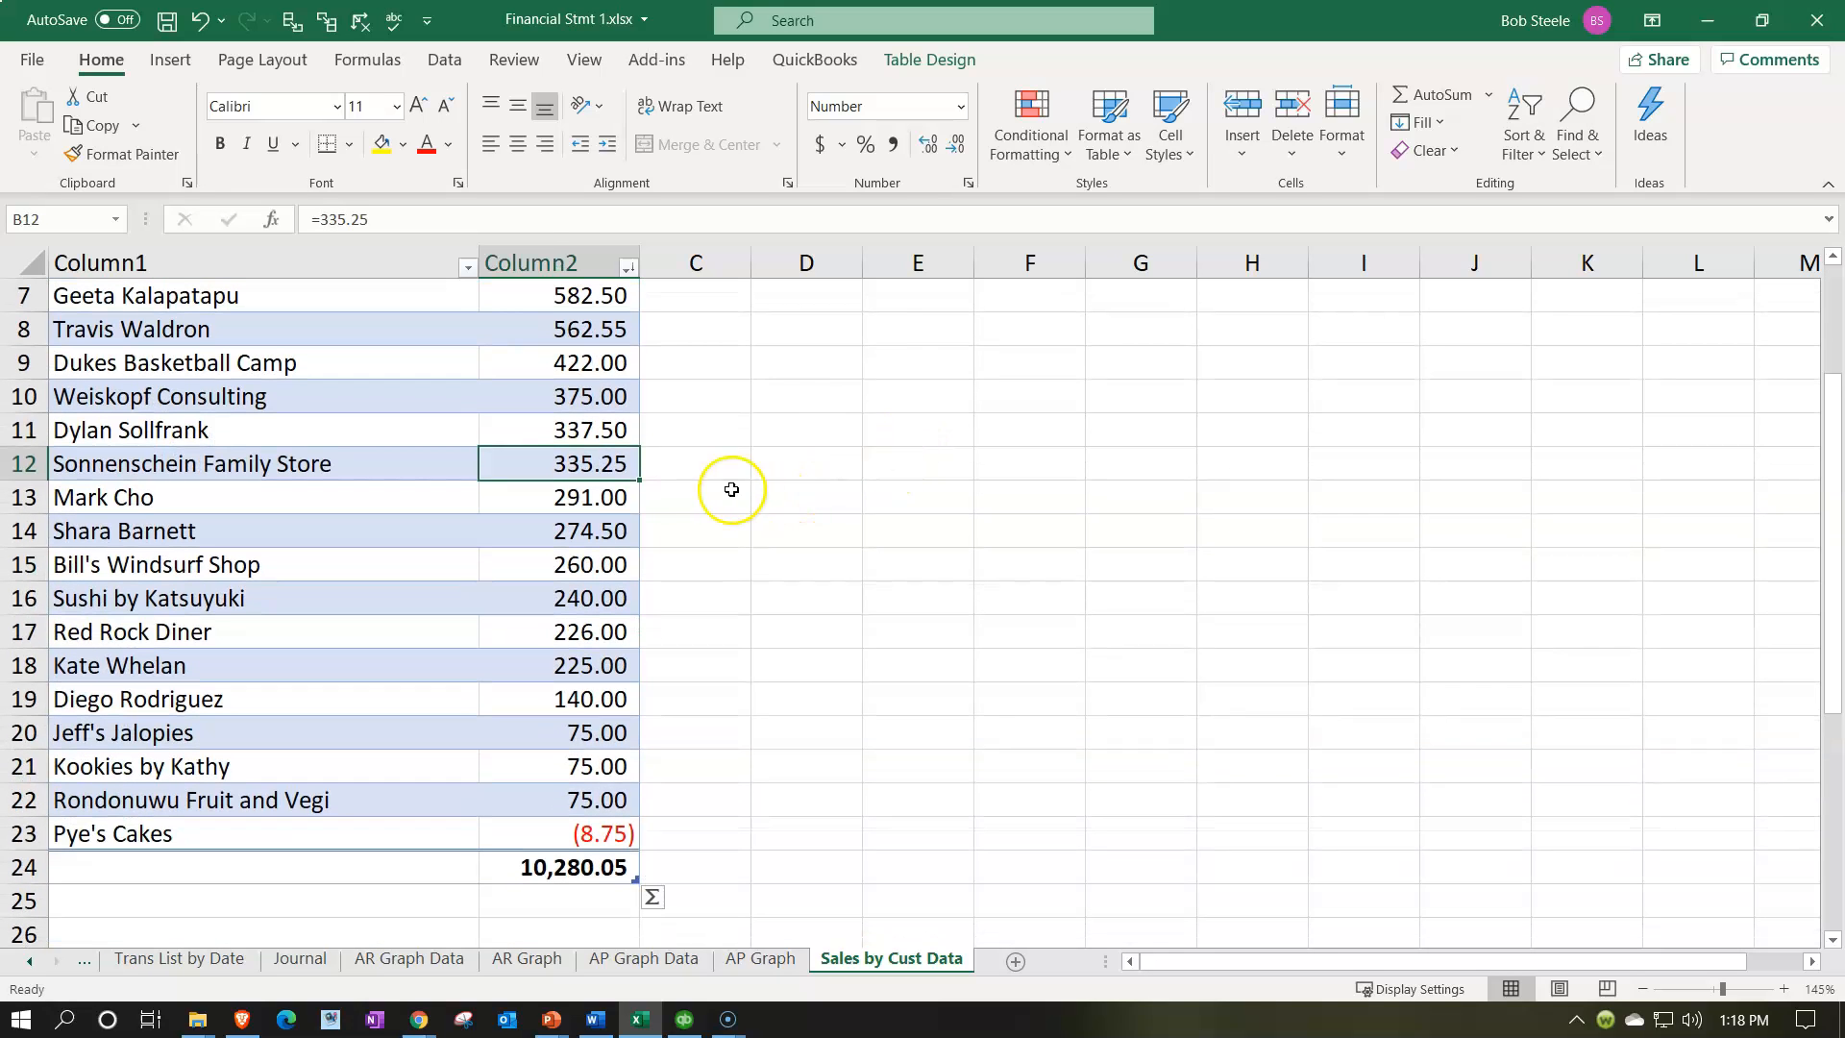
pyautogui.moveTo(585, 467); pyautogui.dragTo(586, 821)
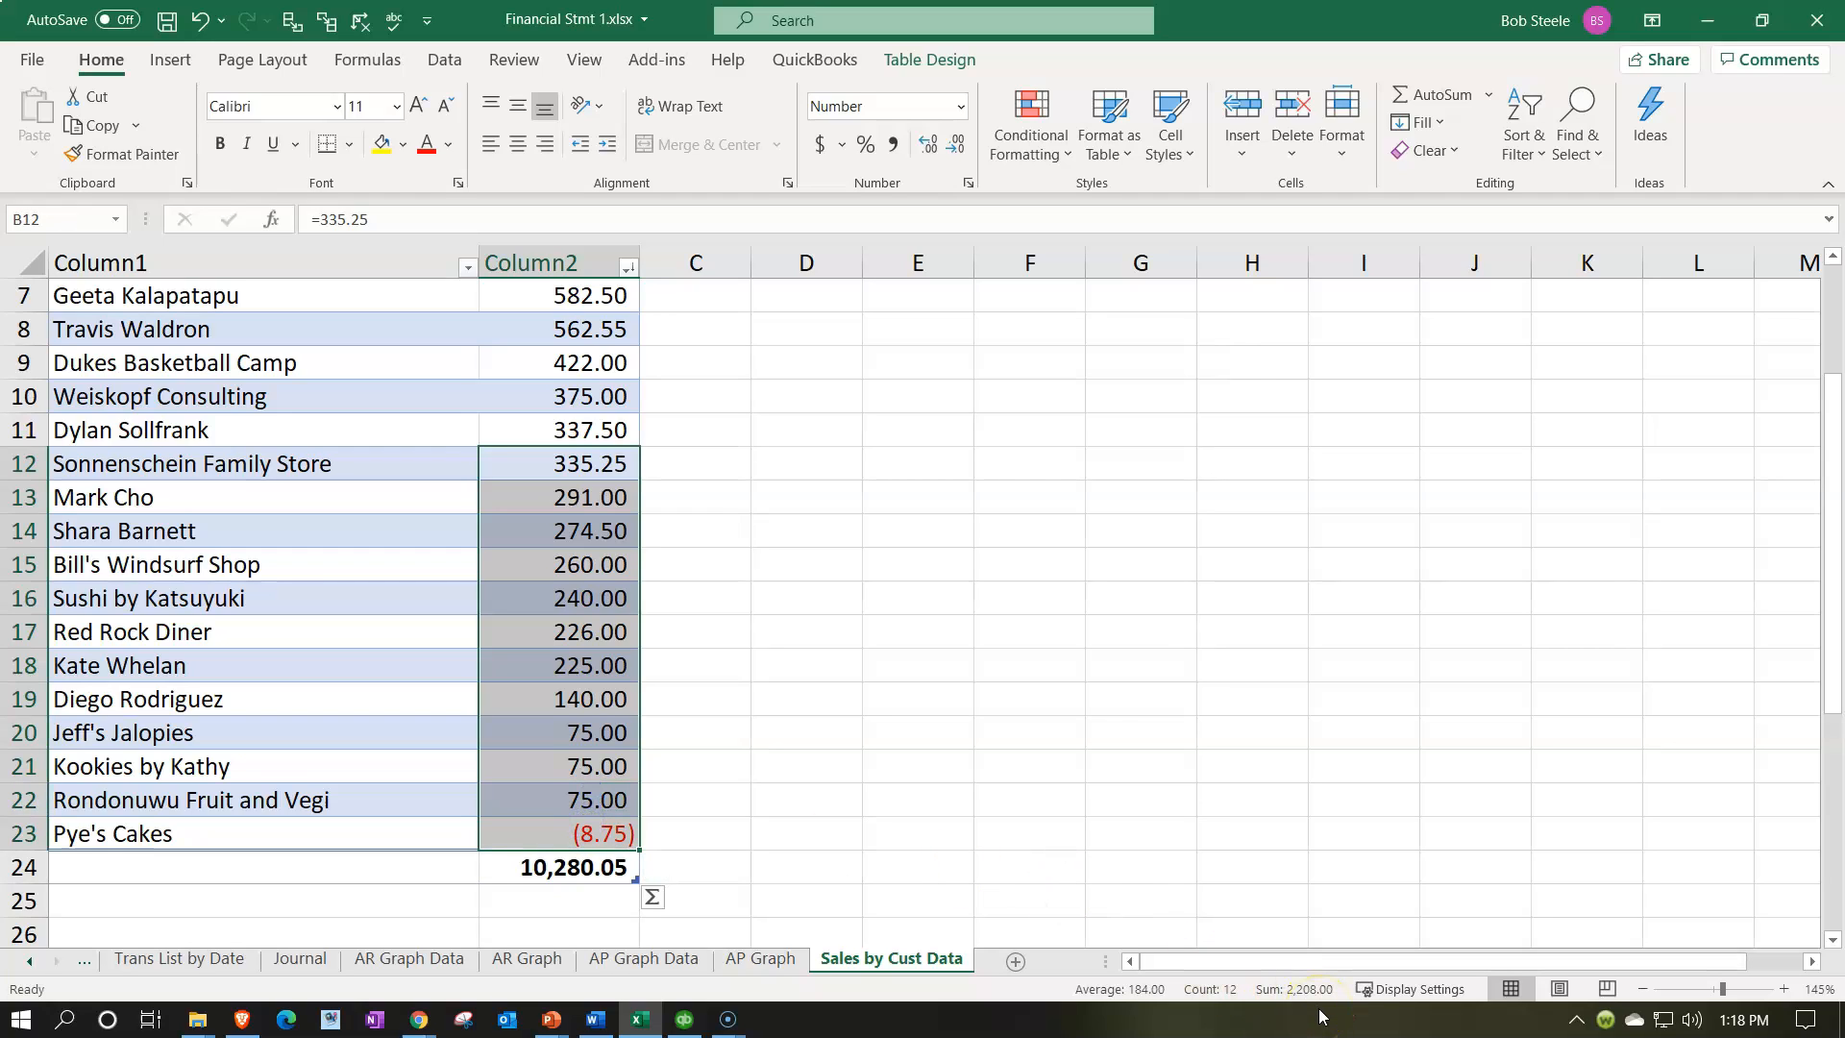
# - Replace the amount in B12 with 2208, the combined sales of the smaller customers
pyautogui.click(562, 467)
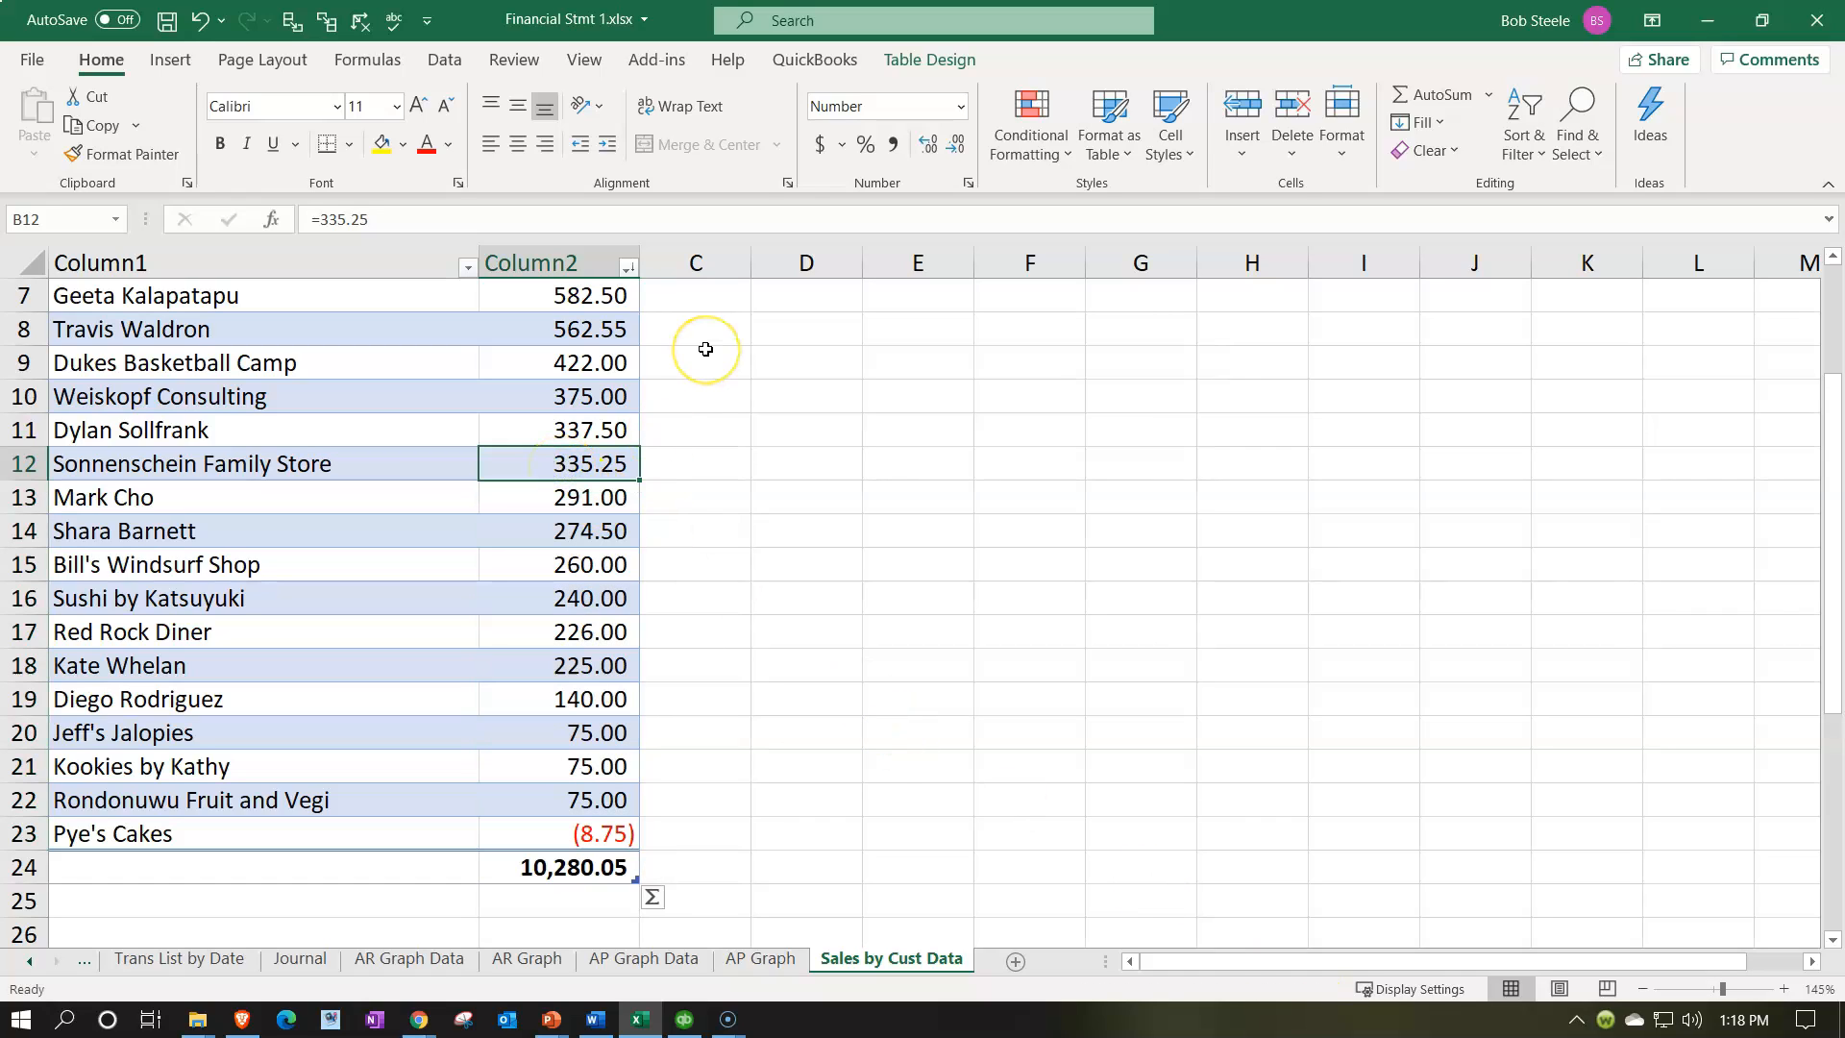
pyautogui.write('2208')
pyautogui.press('Return')
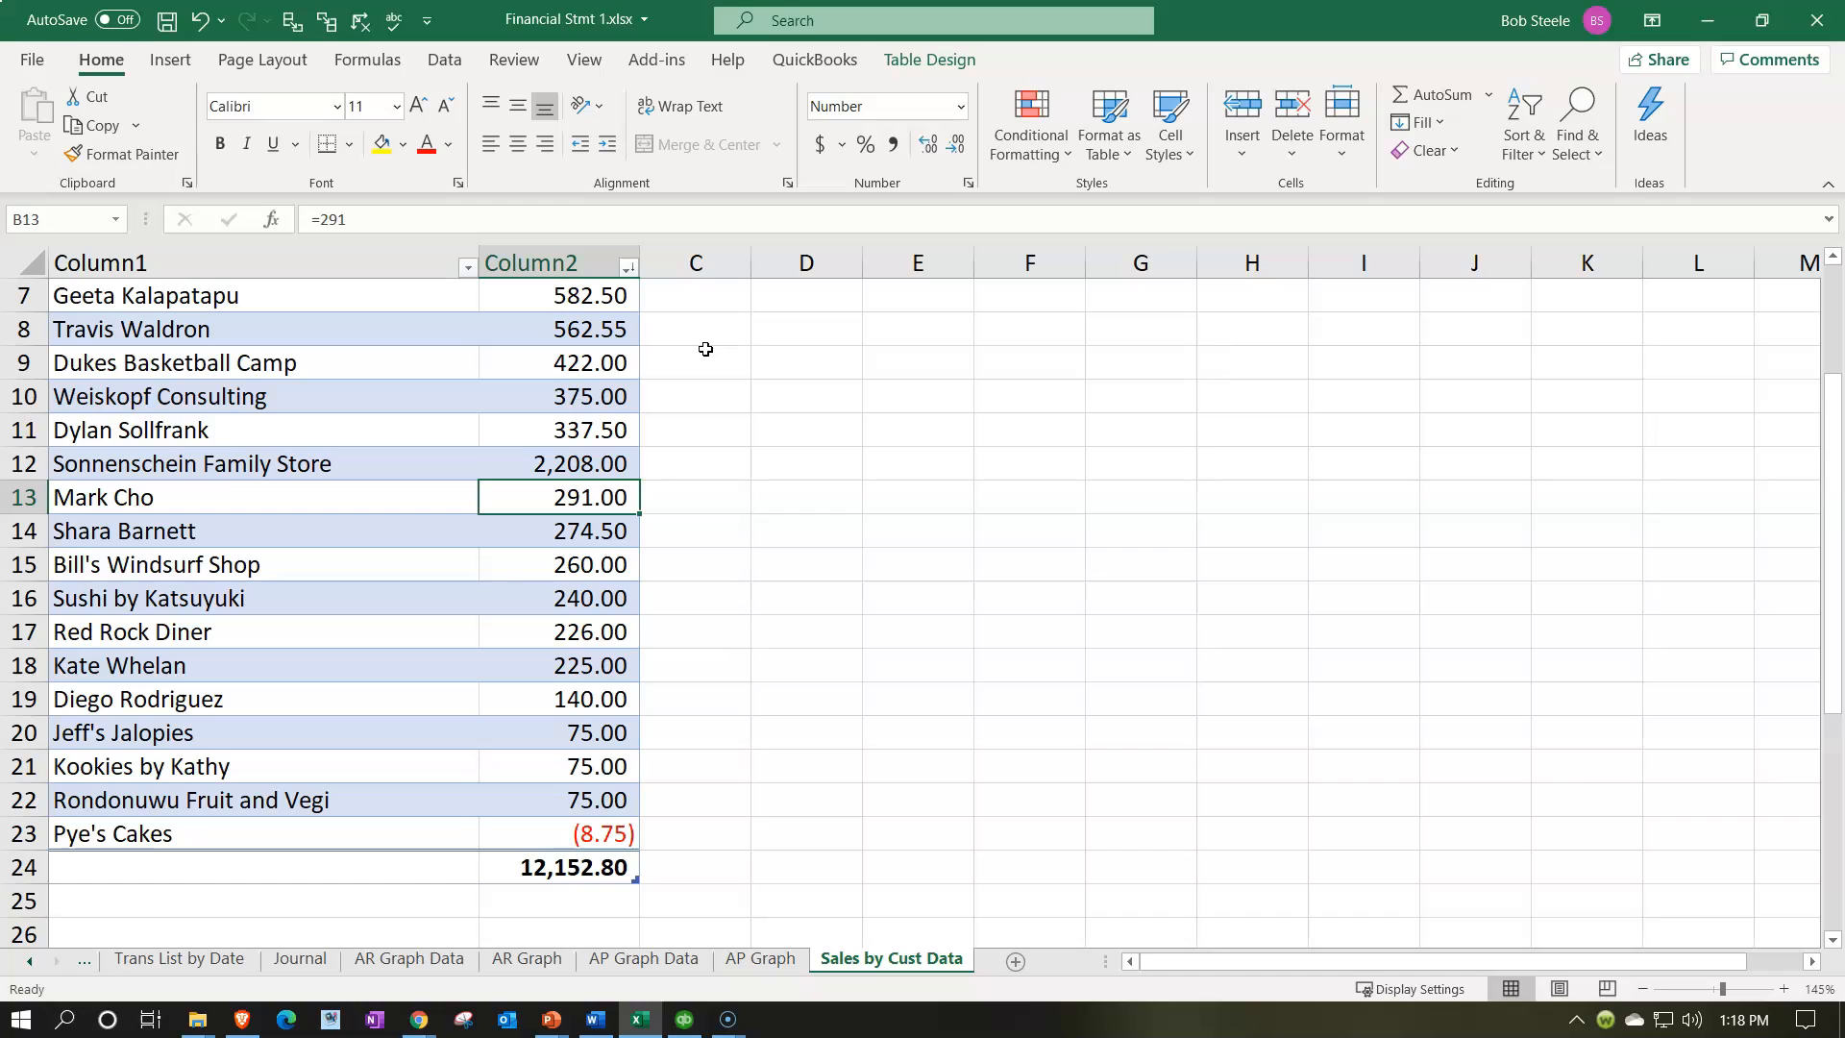
# - Delete rows 13 through 23, the individual smaller customers now combined in row 12
pyautogui.hotkey('shift', 'Down')
pyautogui.hotkey('shift', 'Down')
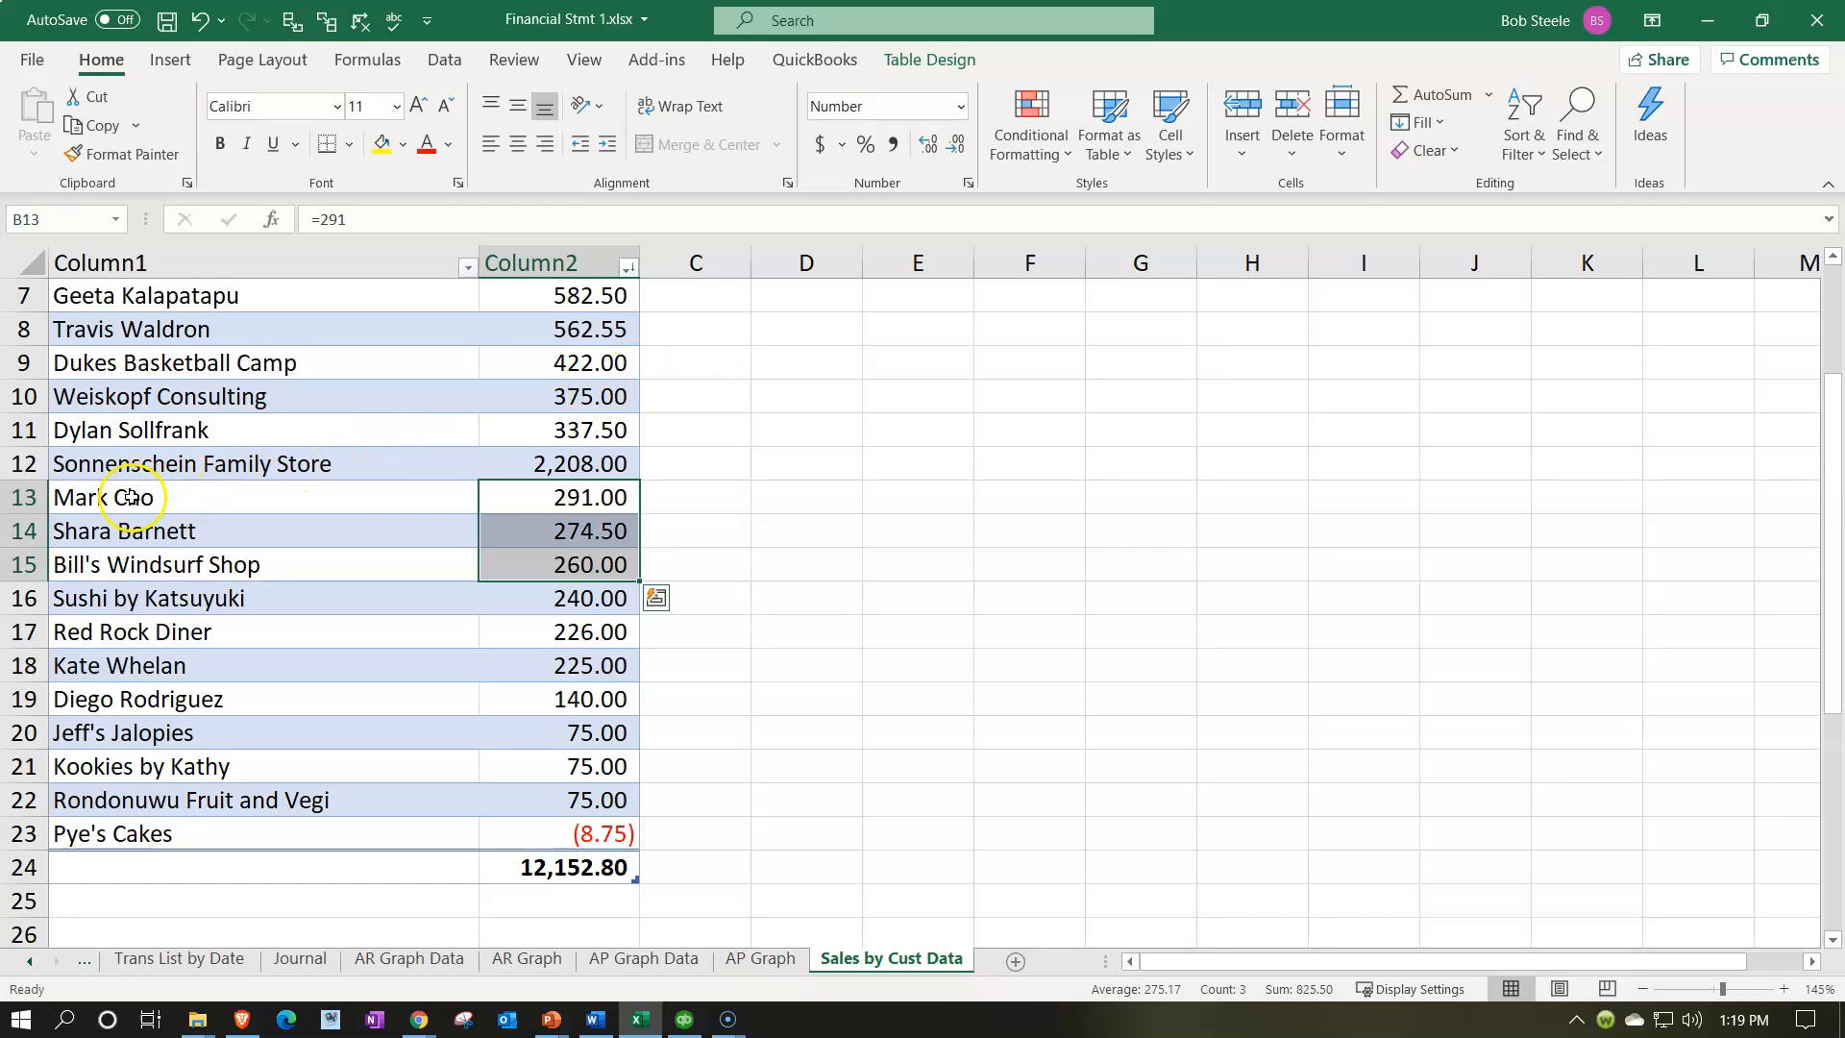
pyautogui.moveTo(37, 503); pyautogui.dragTo(90, 834)
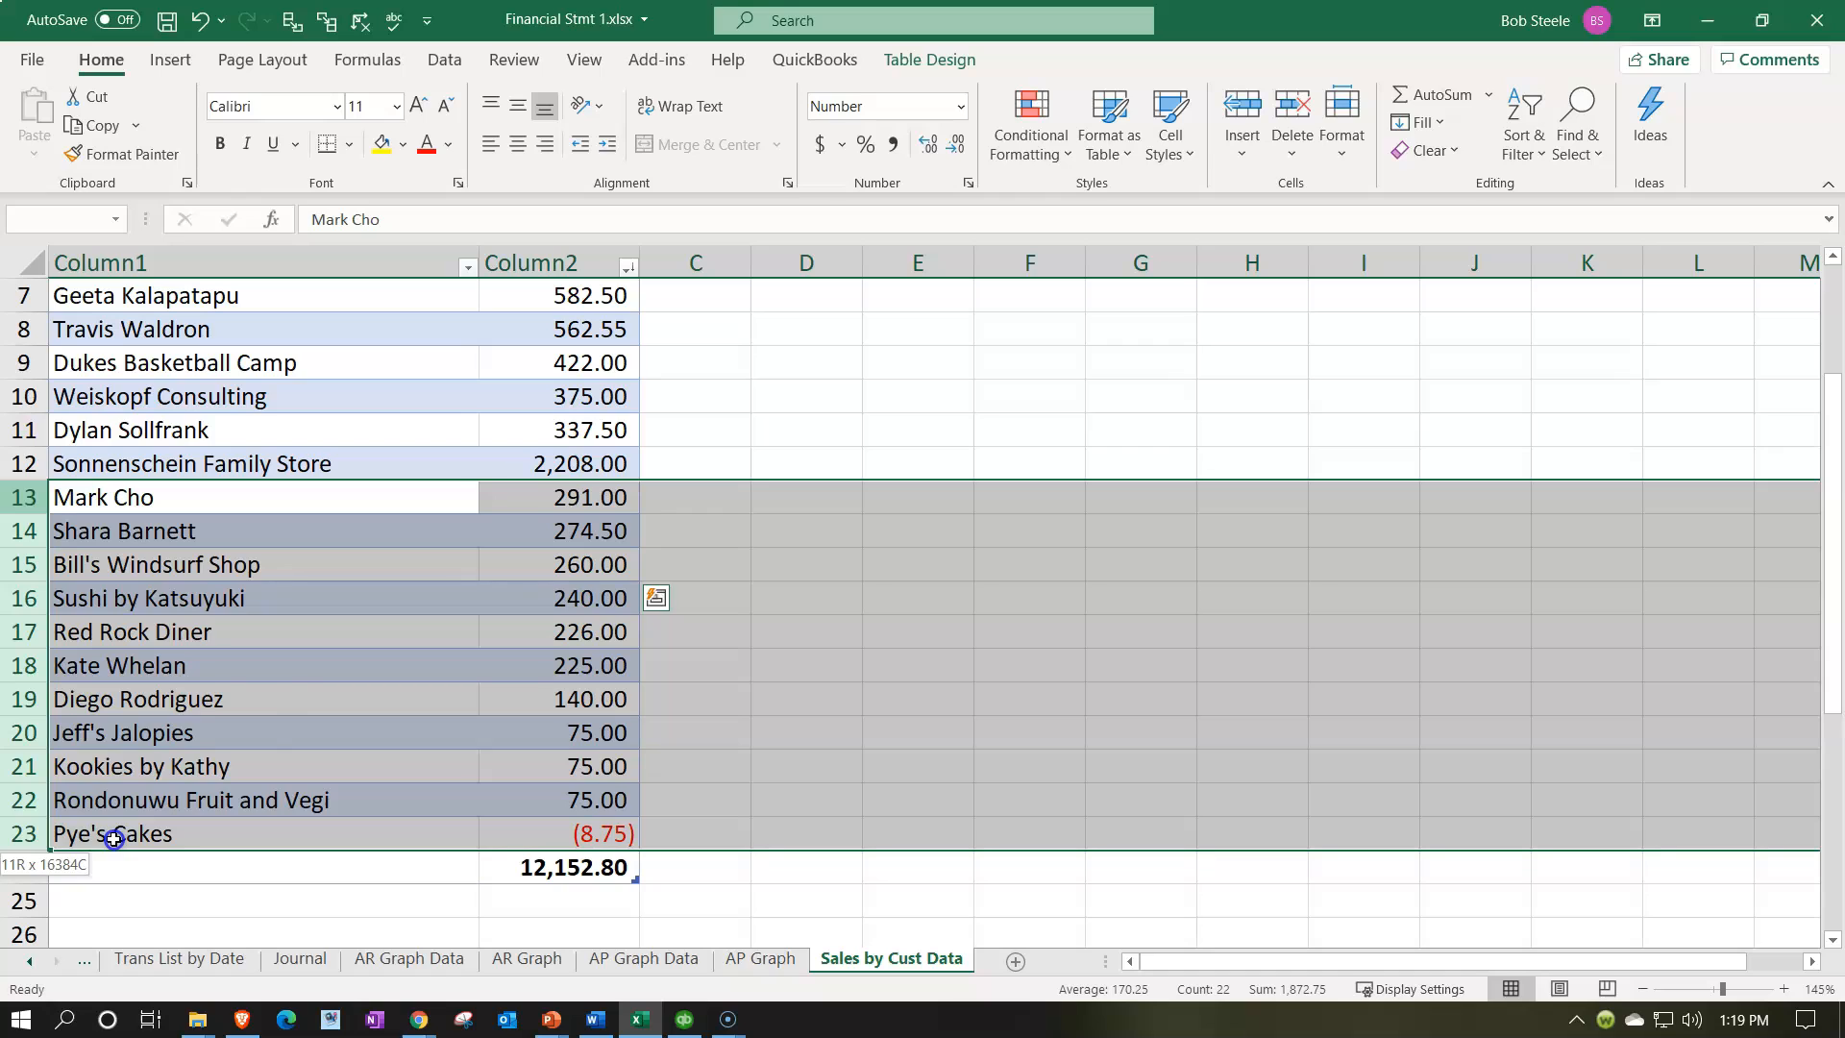
pyautogui.rightClick(279, 700)
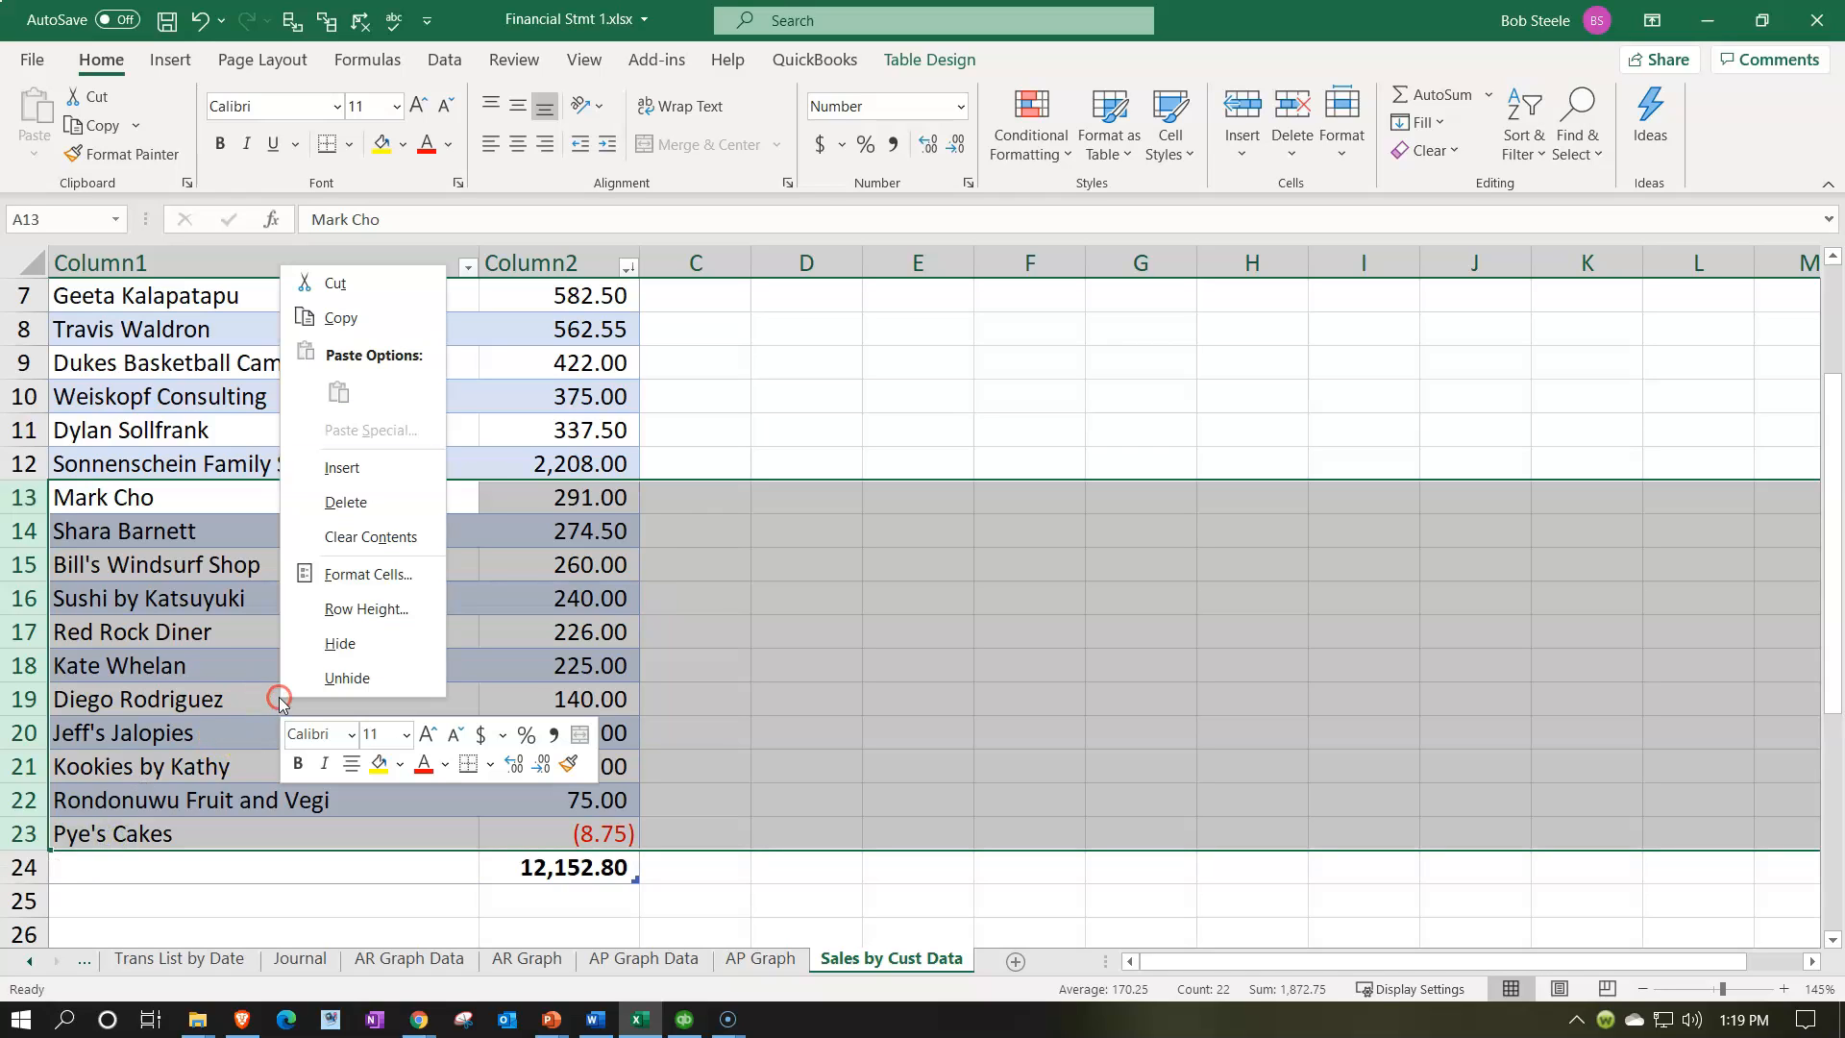
pyautogui.click(355, 509)
pyautogui.click(368, 735)
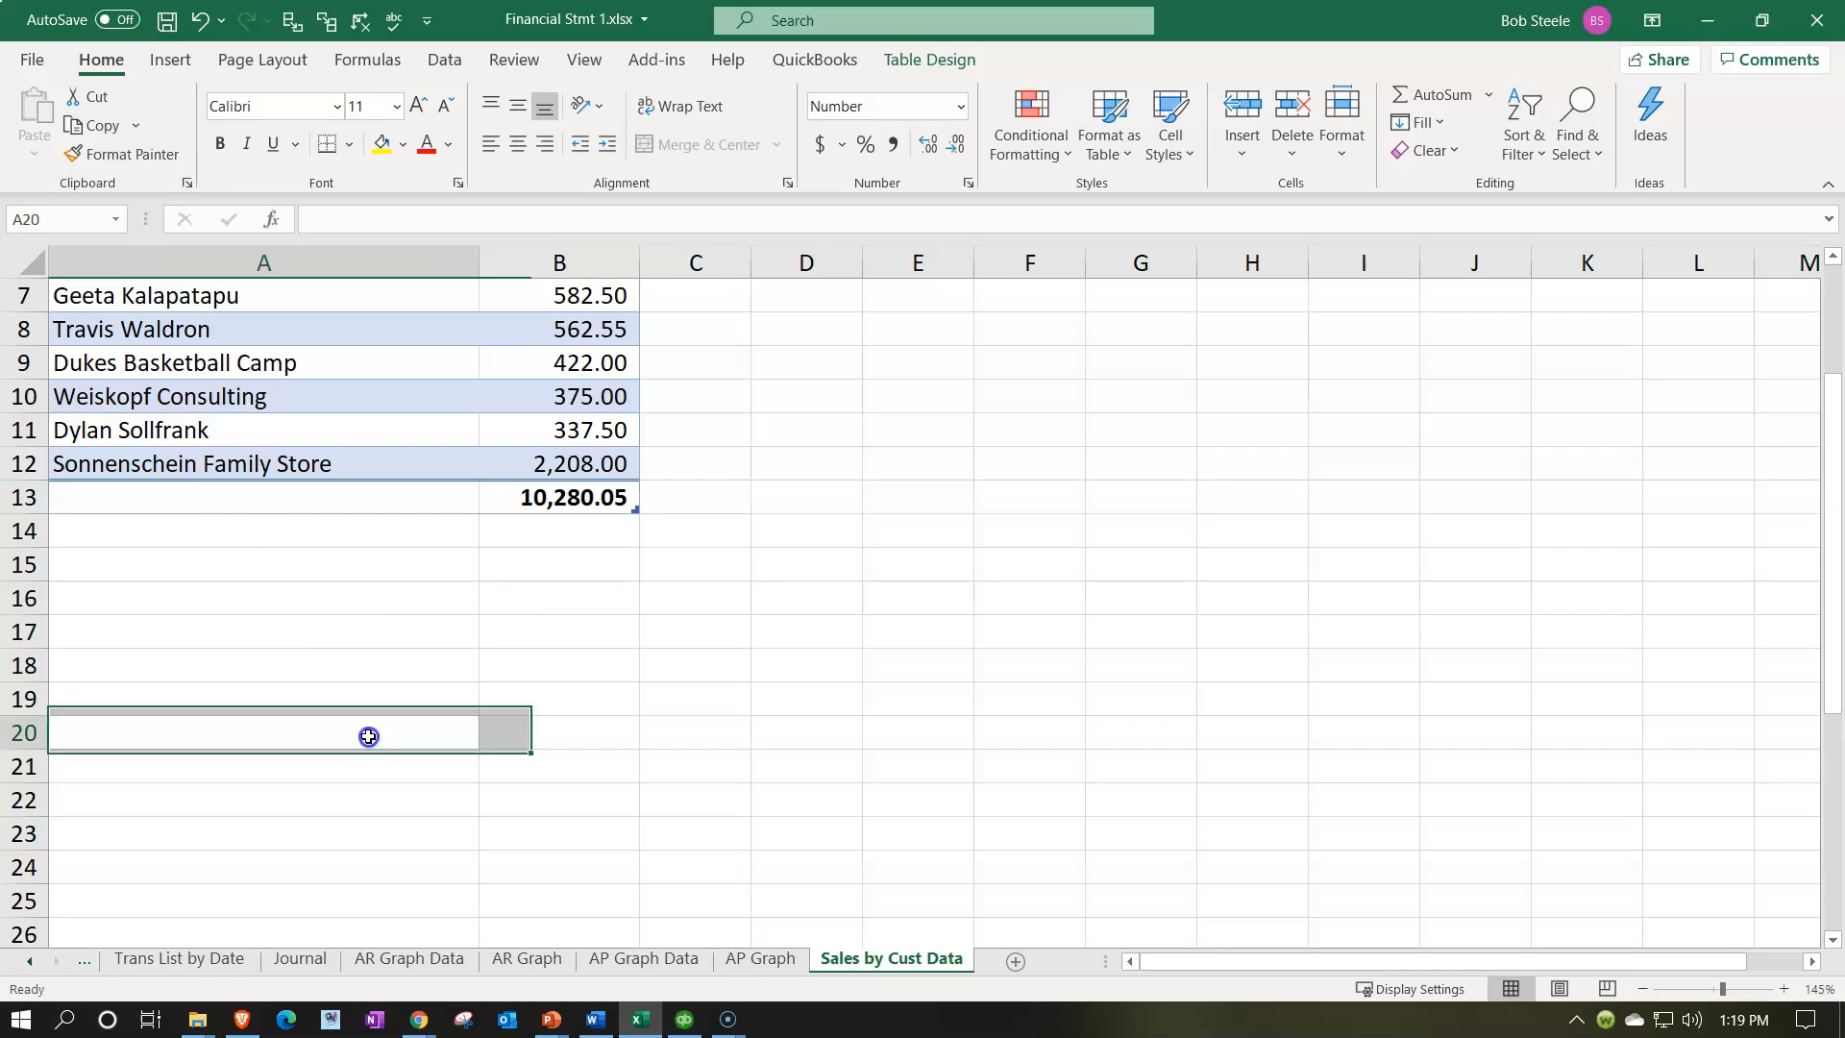
# - Relabel the combined customer row in A12 as Other and narrow column A
pyautogui.click(214, 466)
pyautogui.scroll(2, 274, 586)
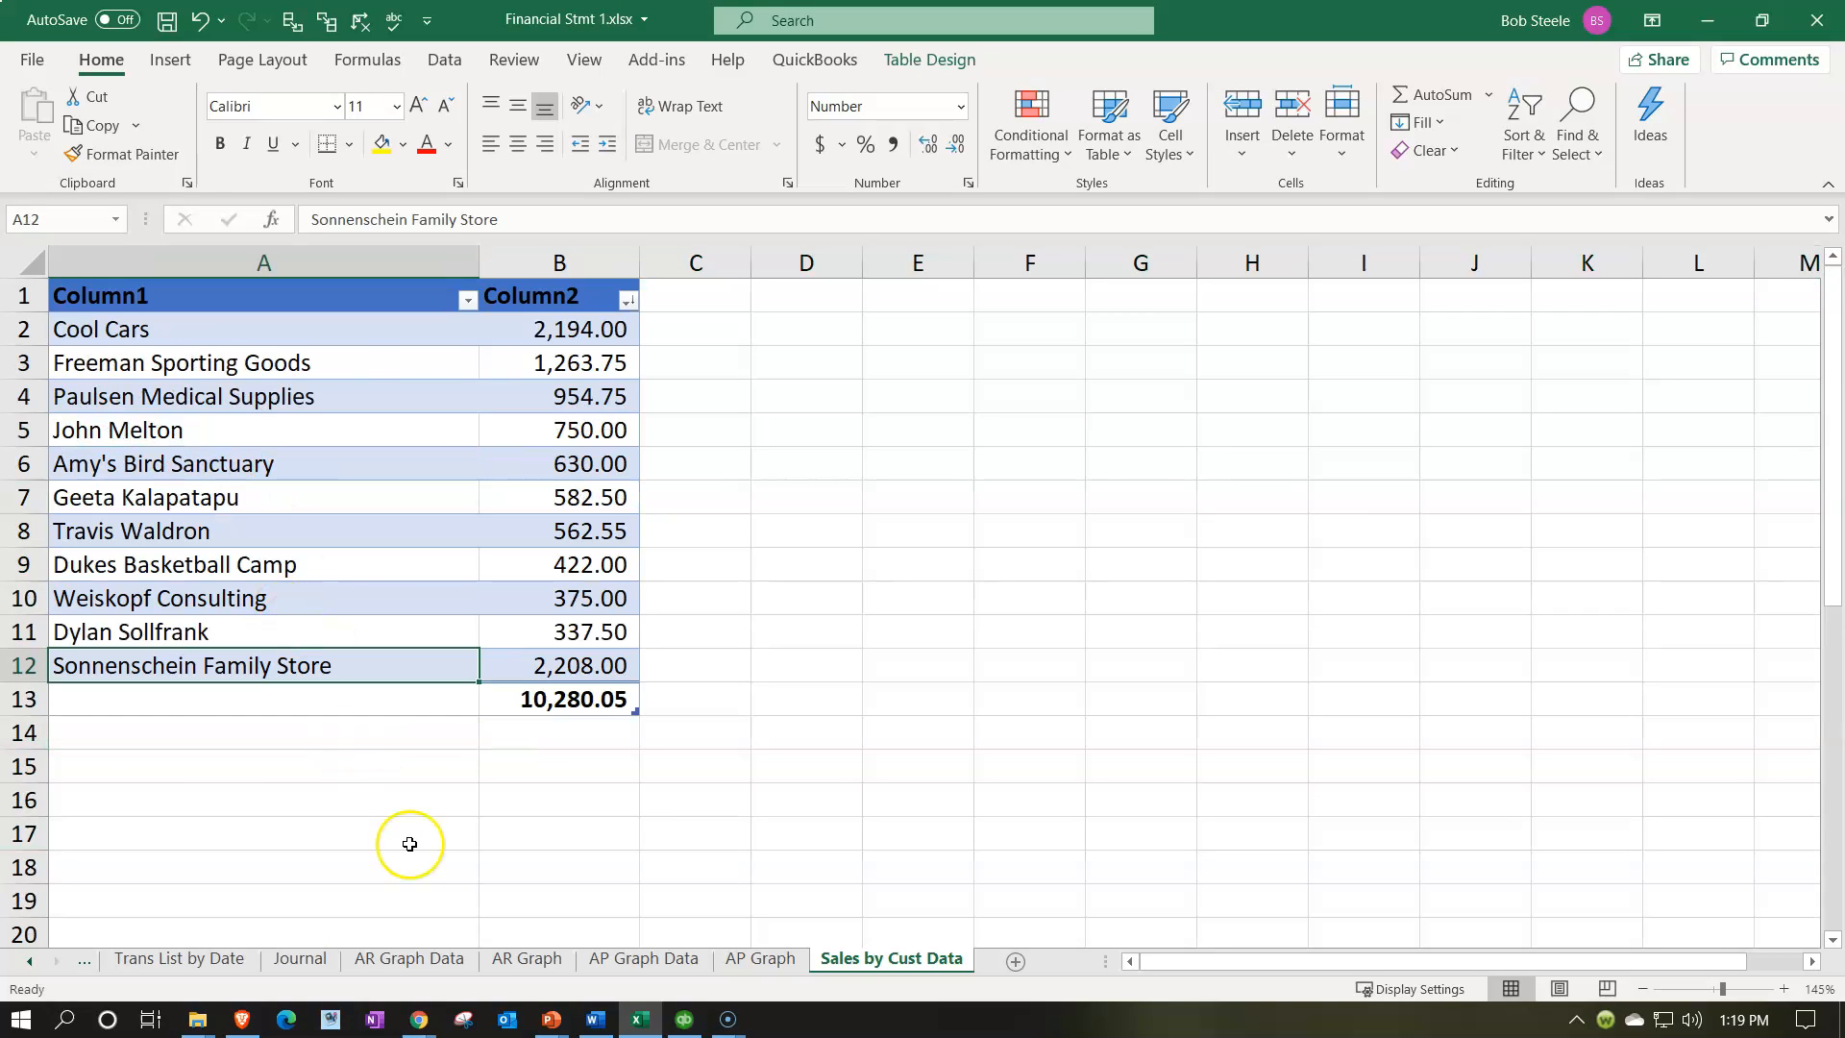
pyautogui.write('To')
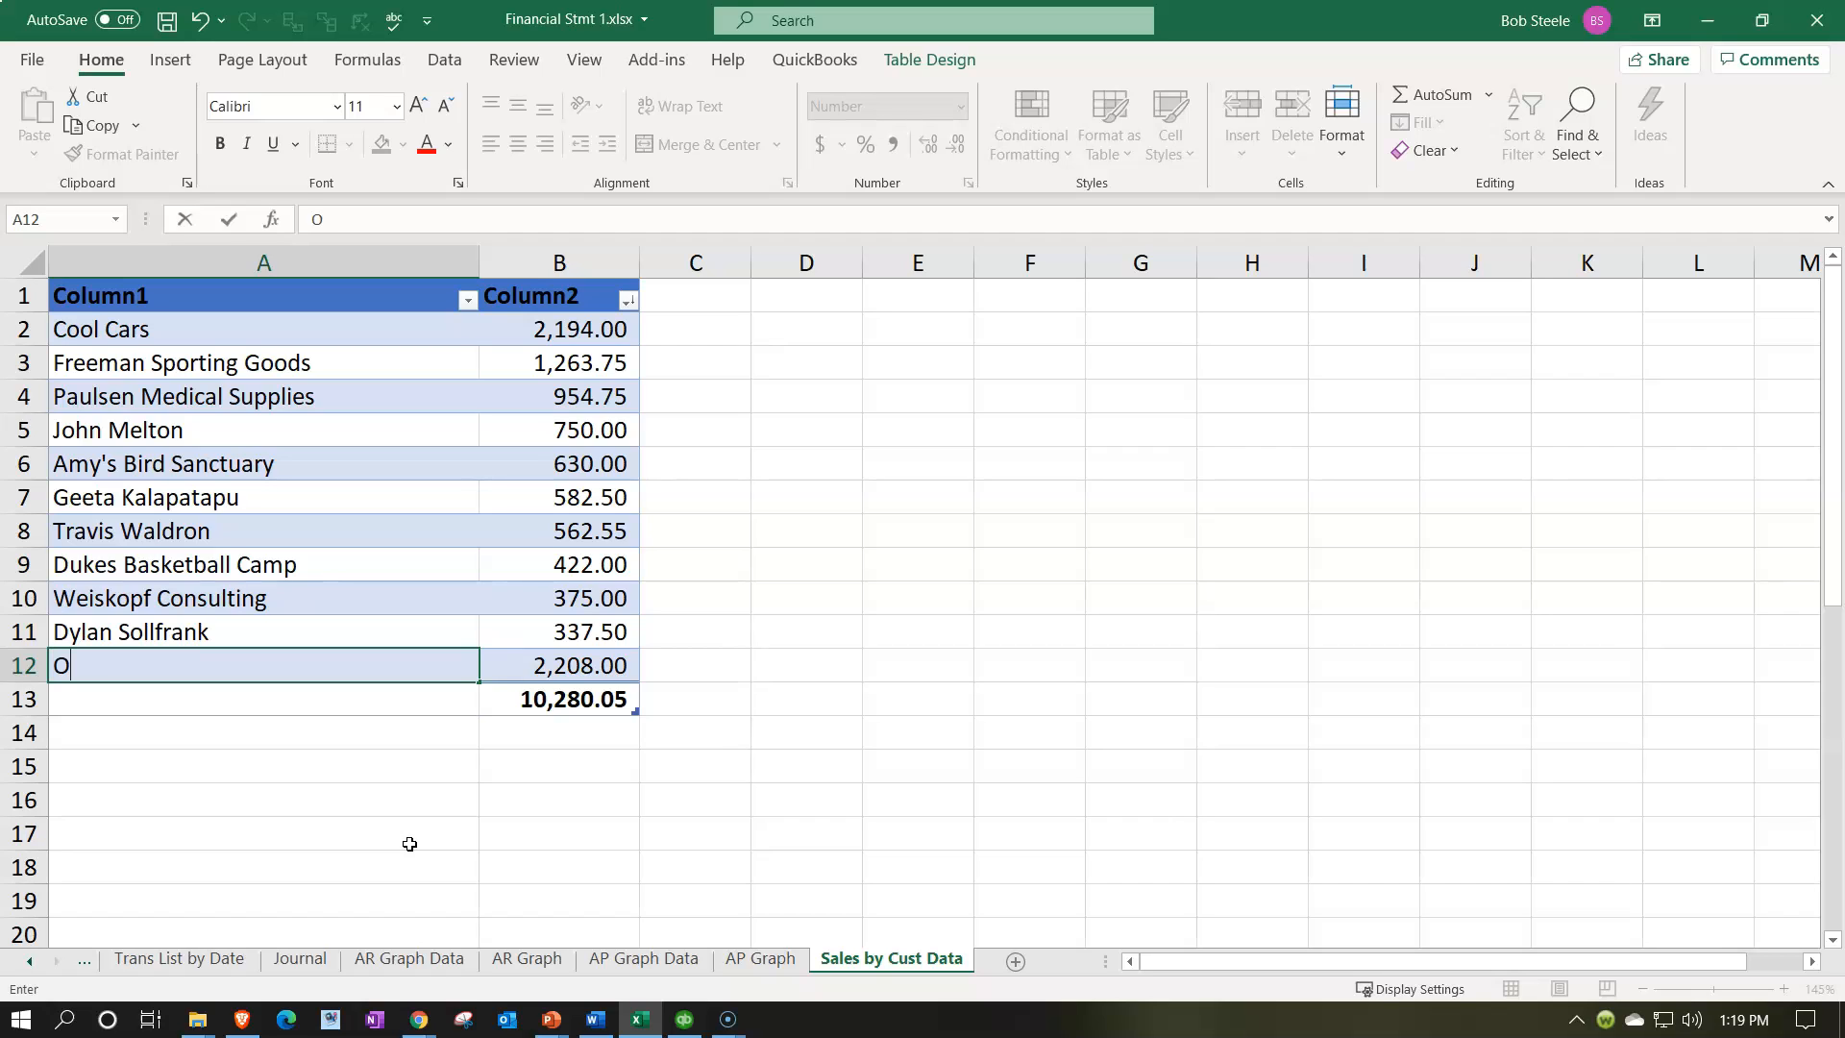
pyautogui.press('Return')
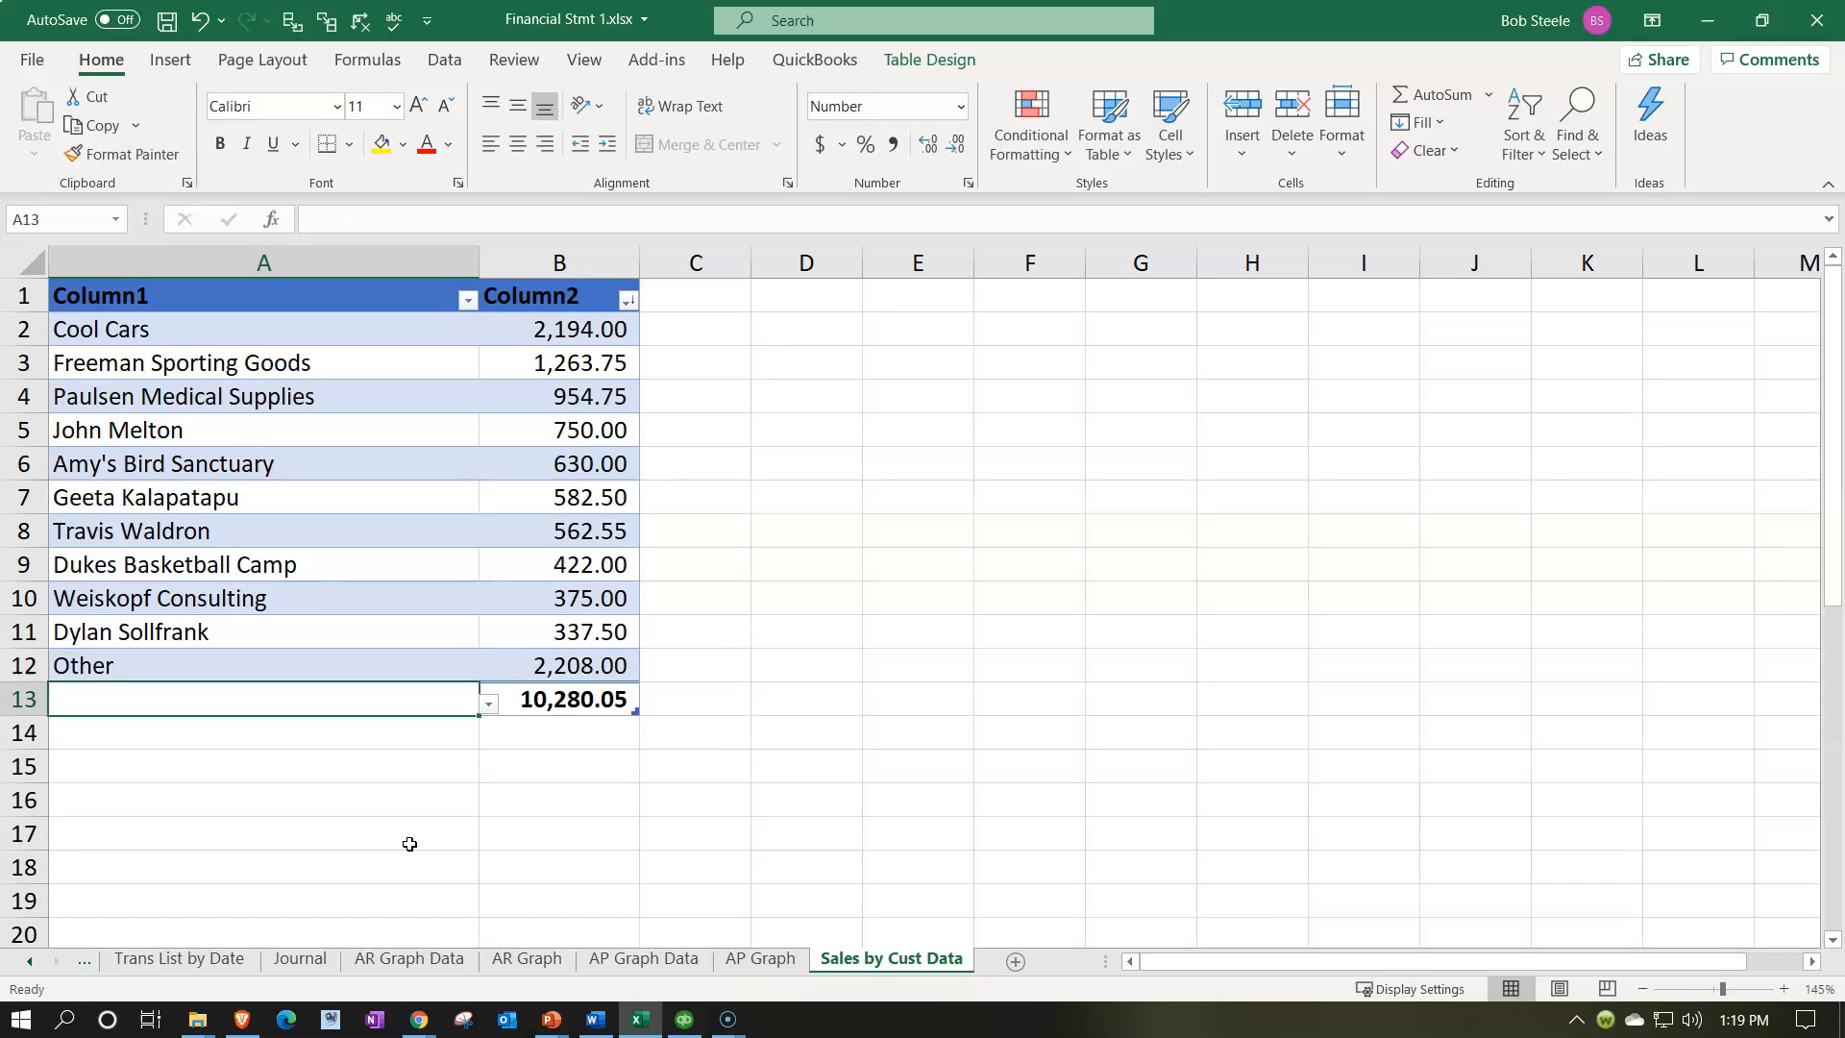
pyautogui.moveTo(484, 260); pyautogui.dragTo(389, 274)
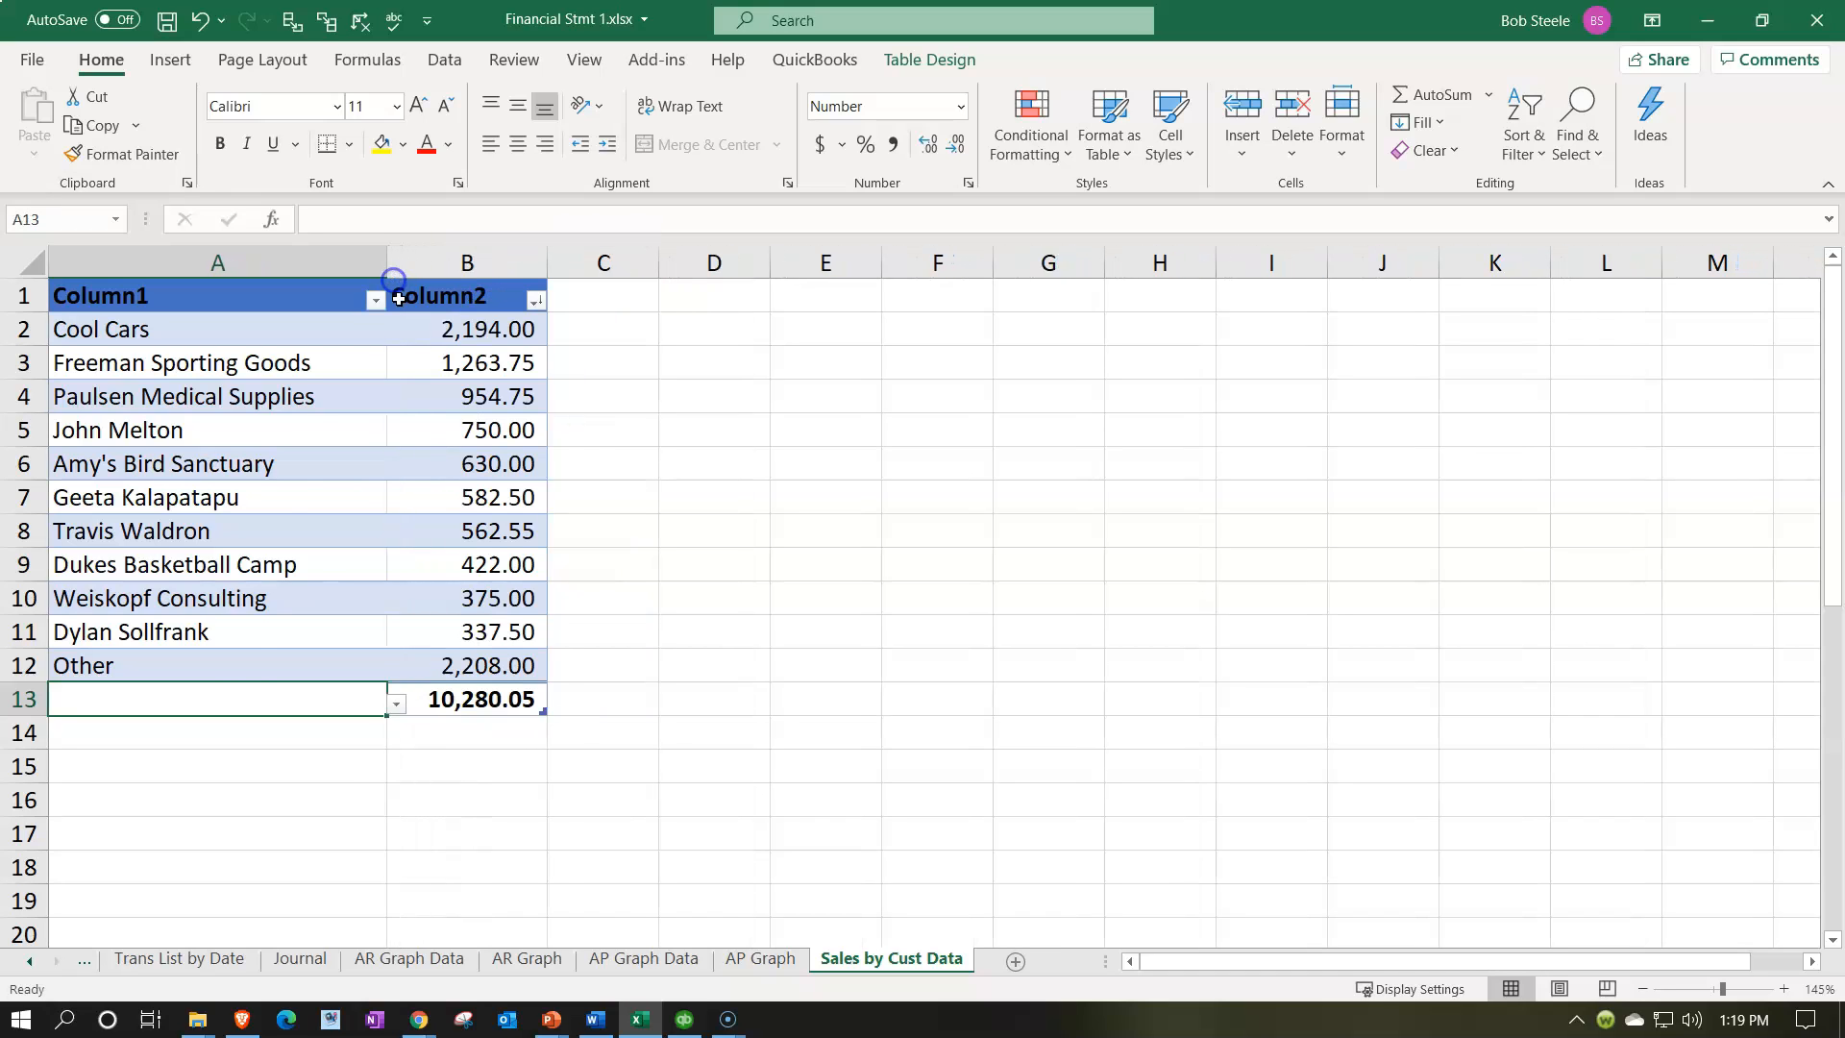
pyautogui.click(239, 836)
# - Insert a doughnut chart from the customer names and amounts in A2:B12 and place it beside the table over columns D to K
pyautogui.moveTo(139, 332); pyautogui.dragTo(451, 670)
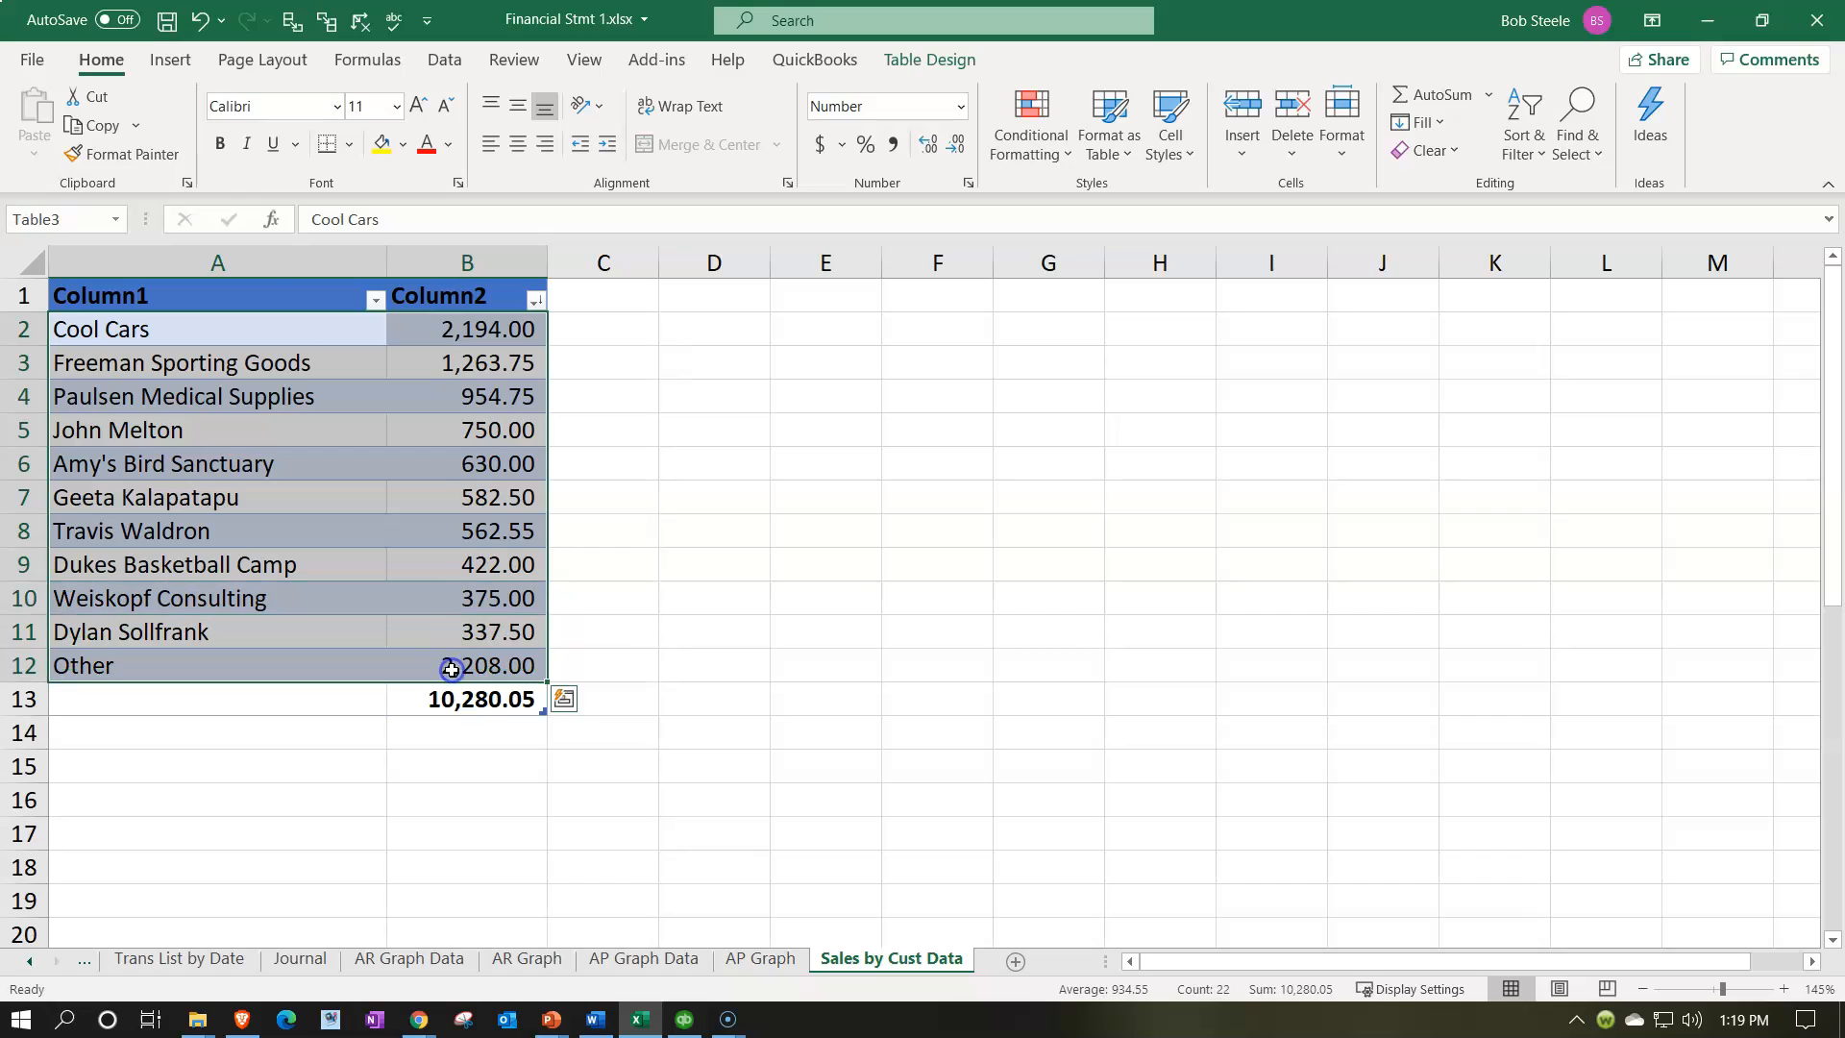
pyautogui.click(173, 64)
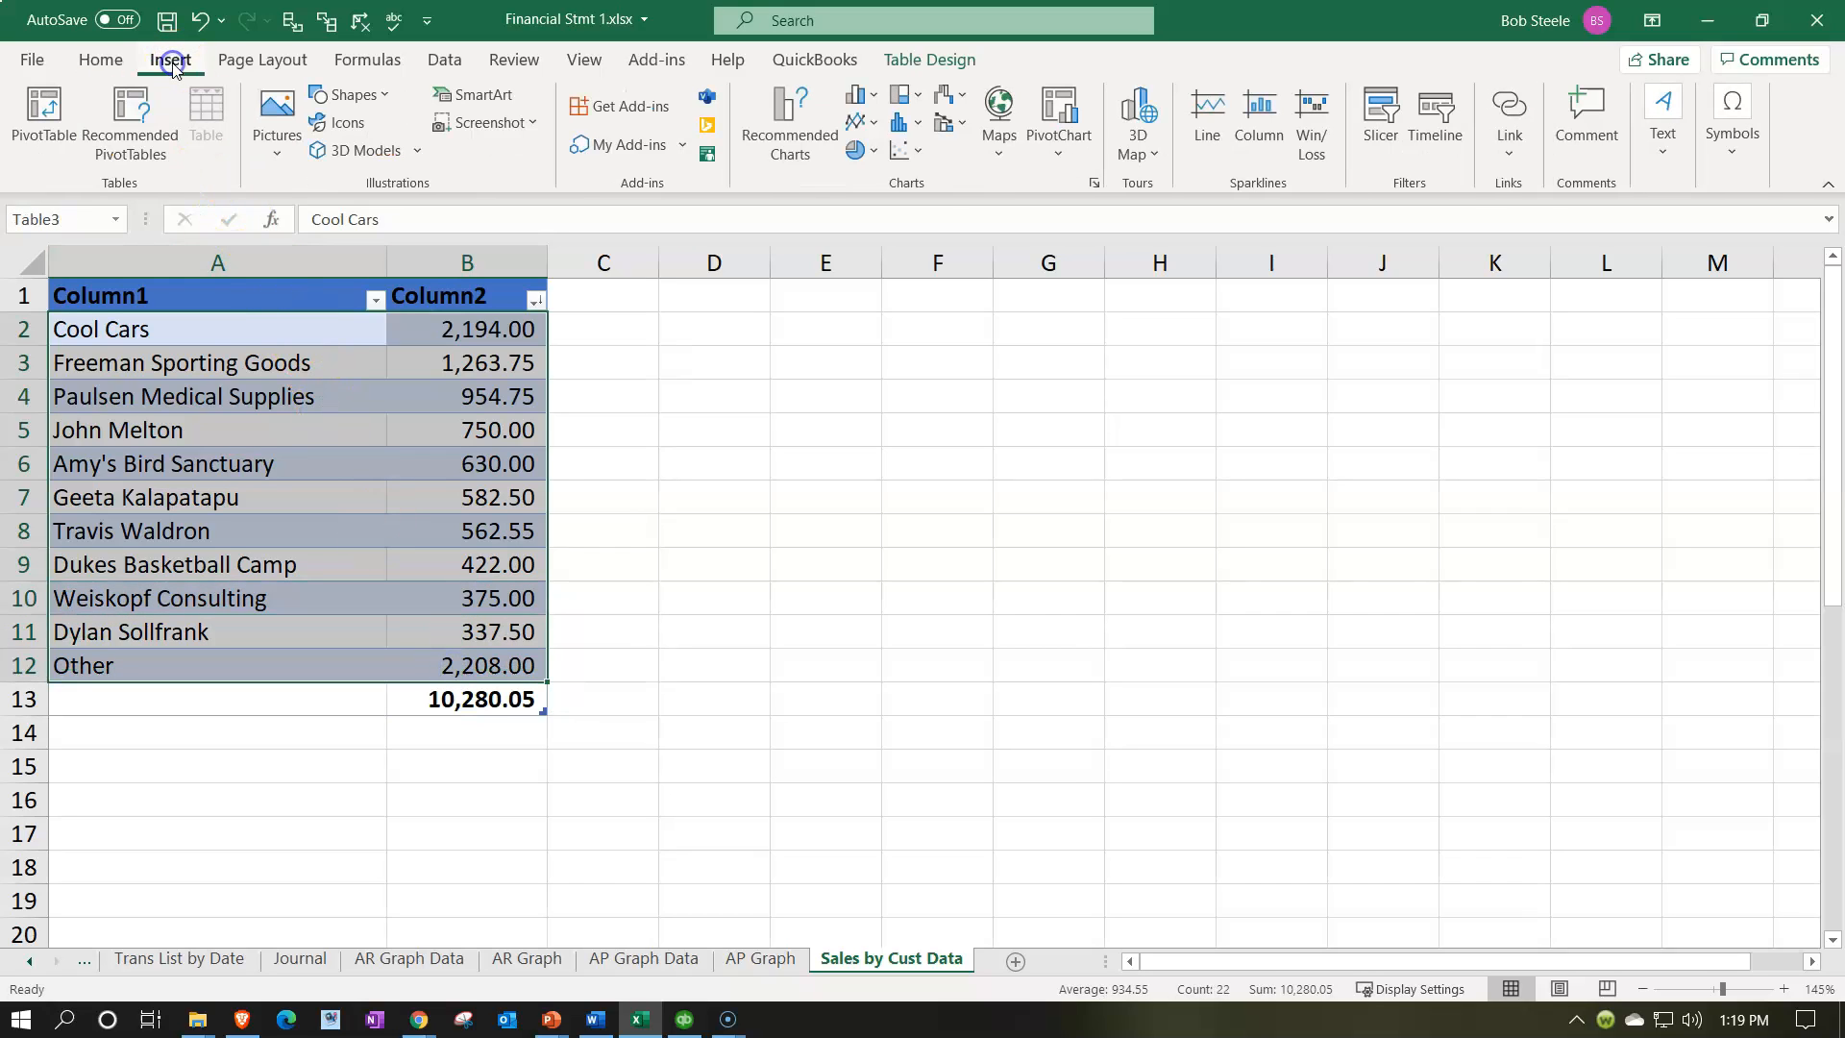
pyautogui.click(860, 151)
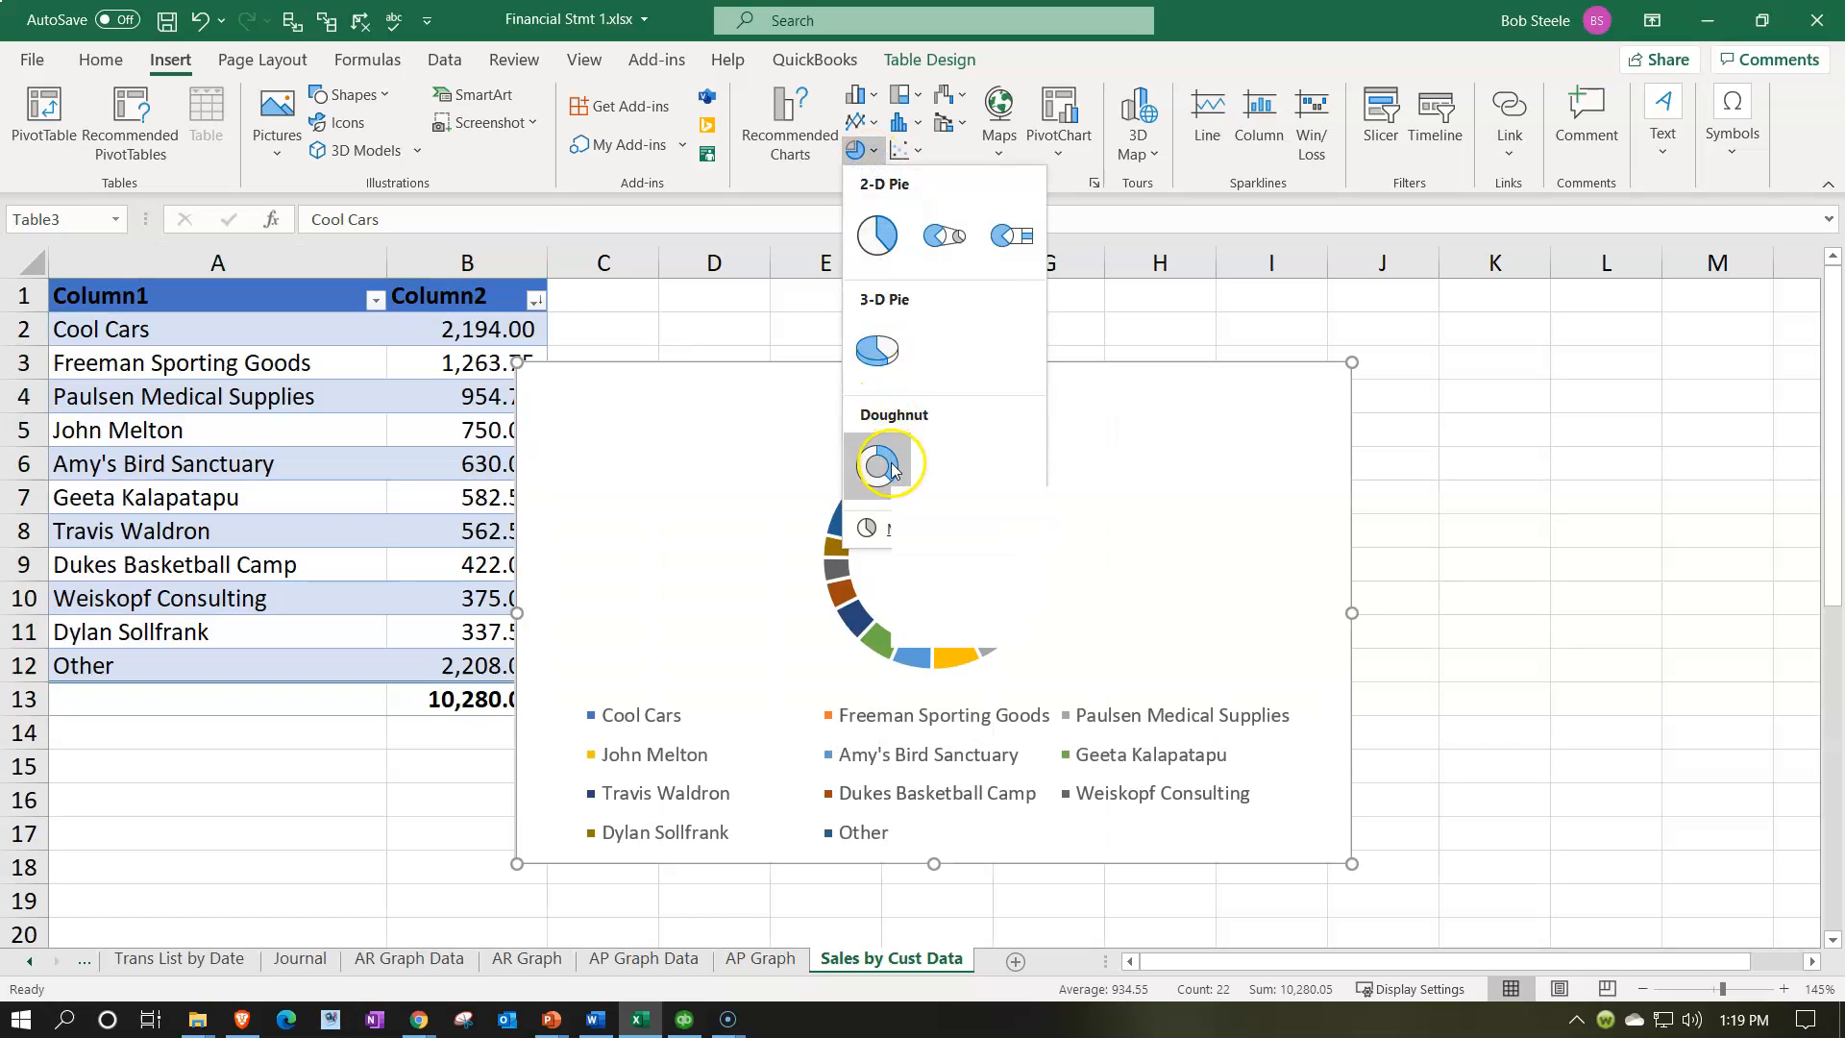
pyautogui.click(892, 470)
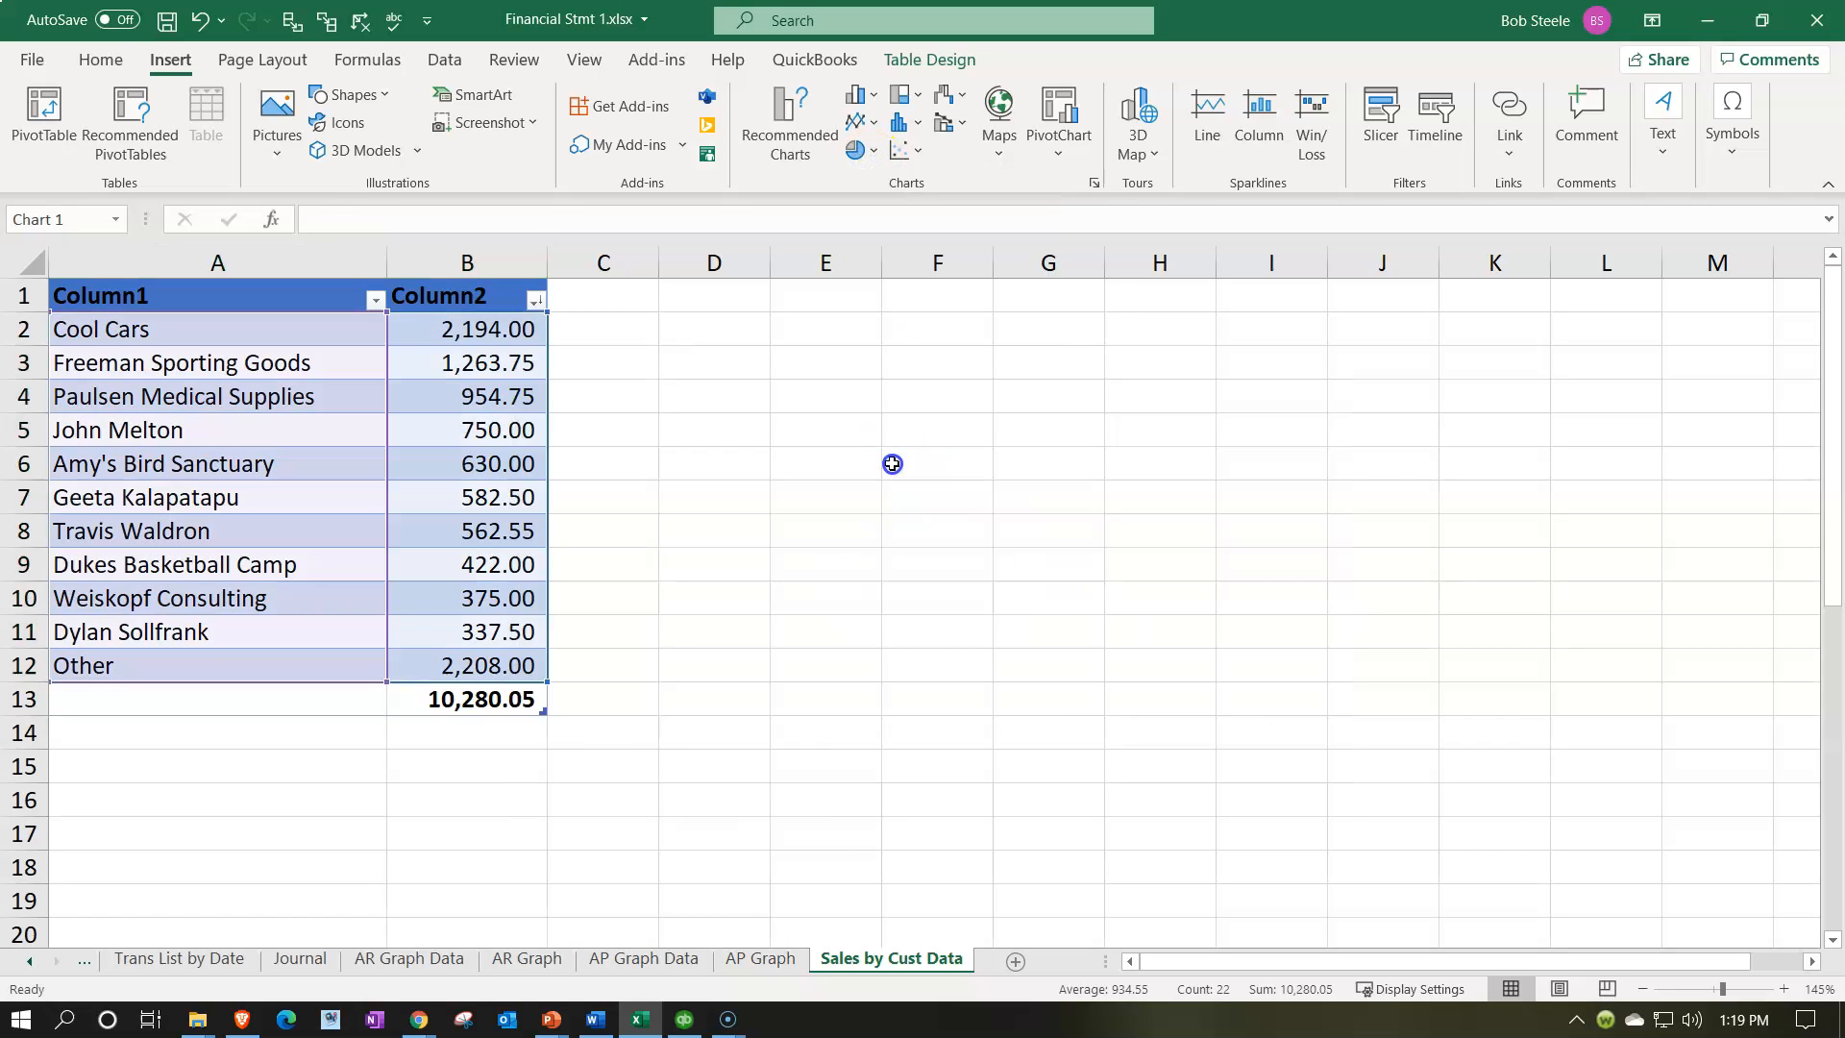
pyautogui.moveTo(625, 411)
pyautogui.mouseDown()
pyautogui.moveTo(774, 365)
pyautogui.moveTo(759, 338)
pyautogui.moveTo(790, 326)
pyautogui.moveTo(816, 342)
pyautogui.mouseUp()
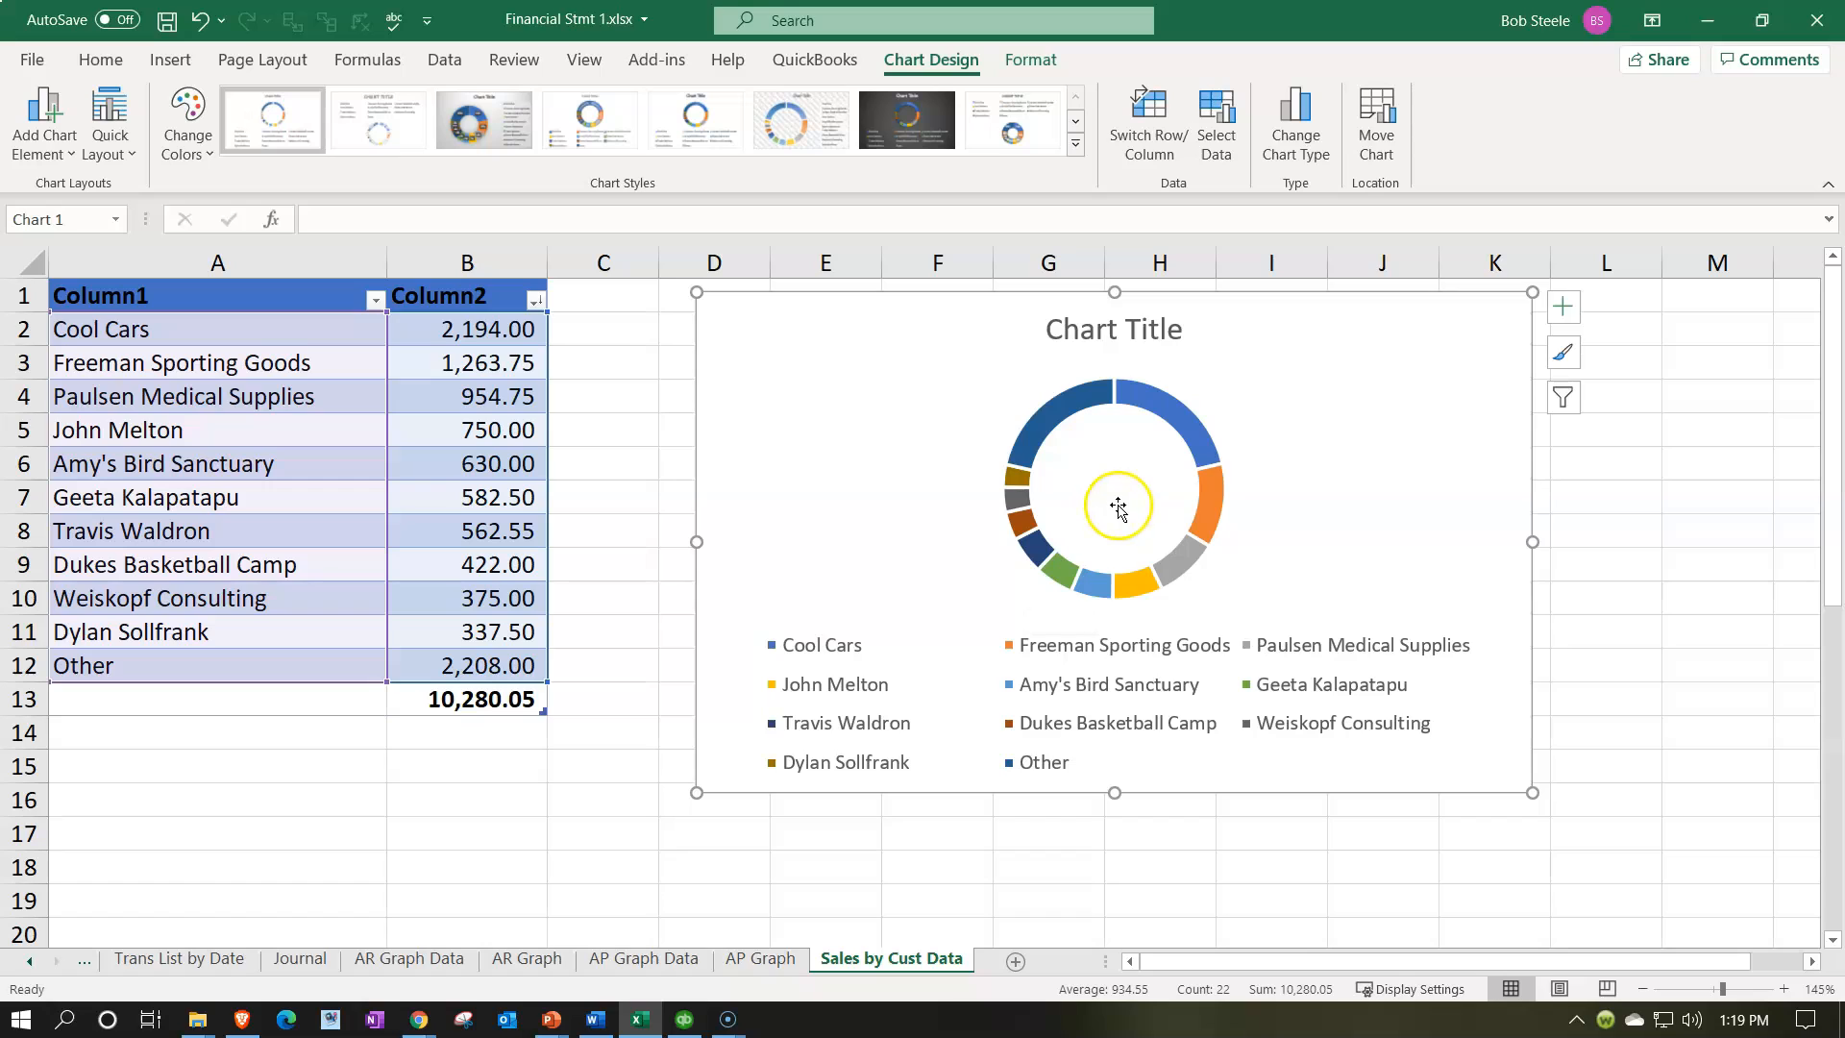
# - Remove the doughnut chart's legend and title and label its segments with data callouts
pyautogui.click(1562, 309)
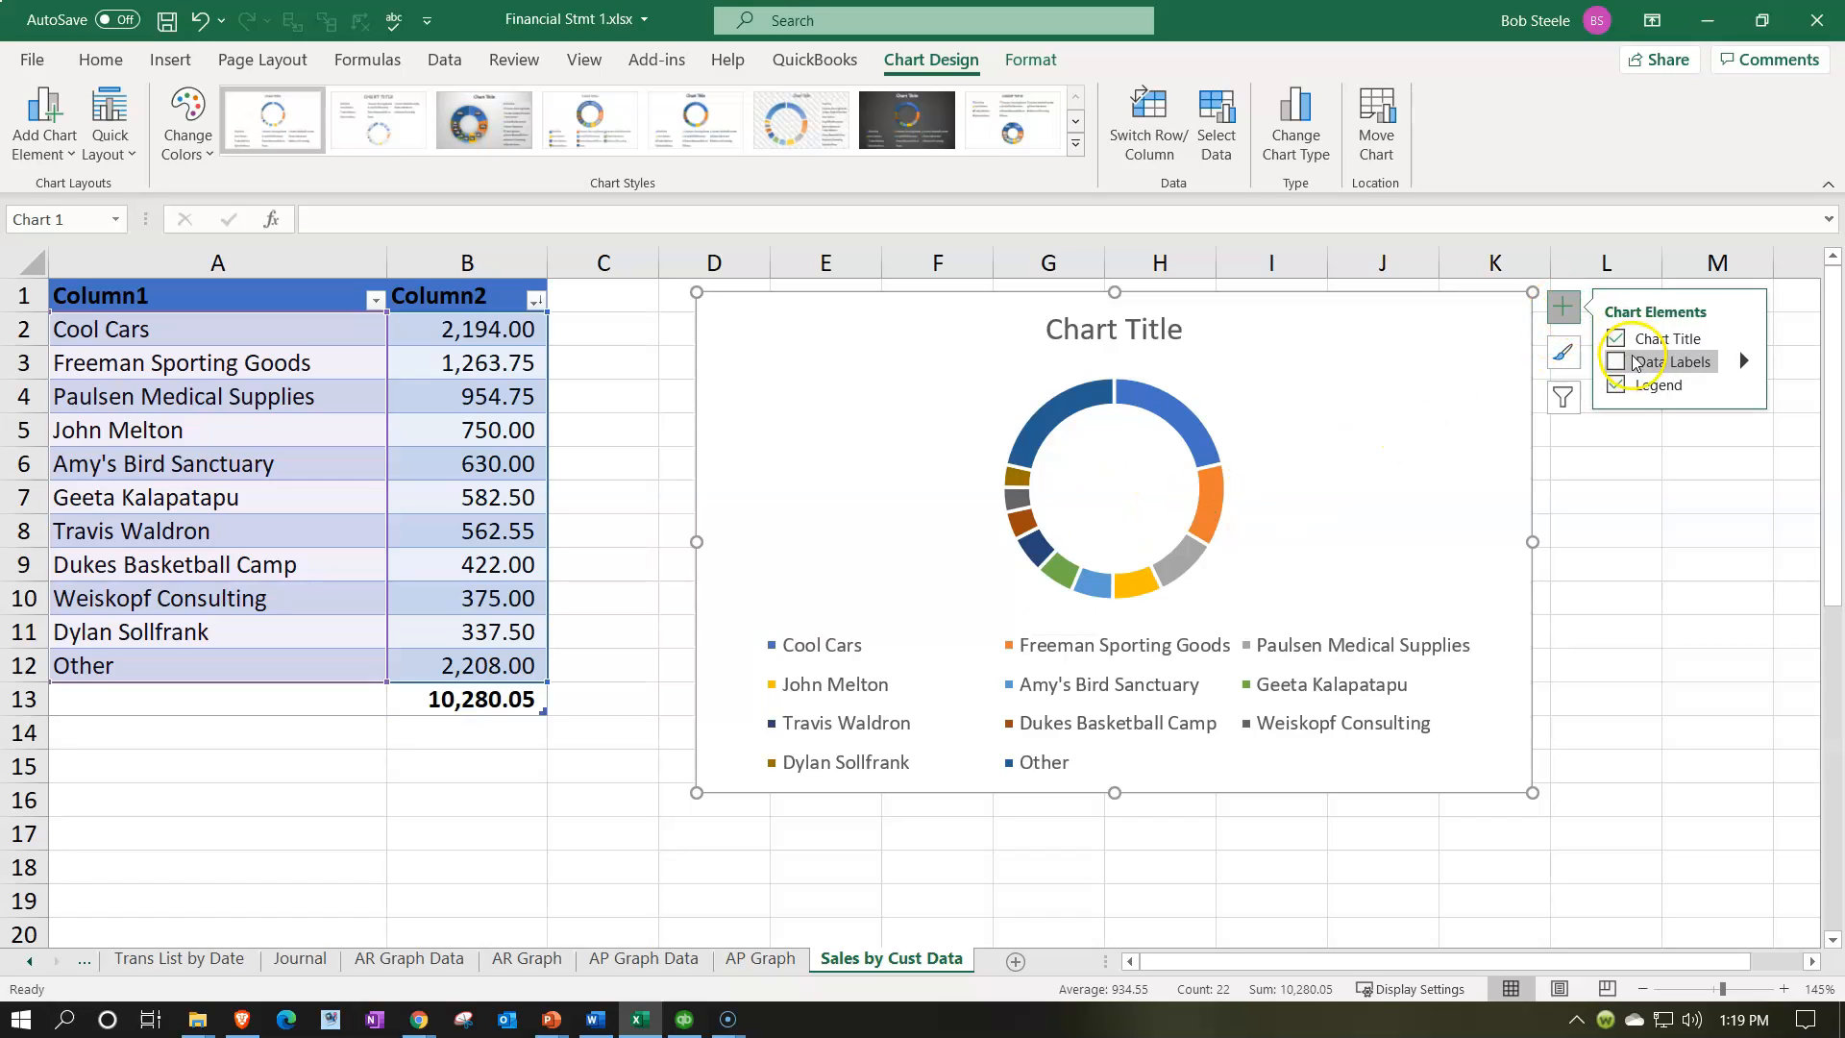
pyautogui.click(1645, 387)
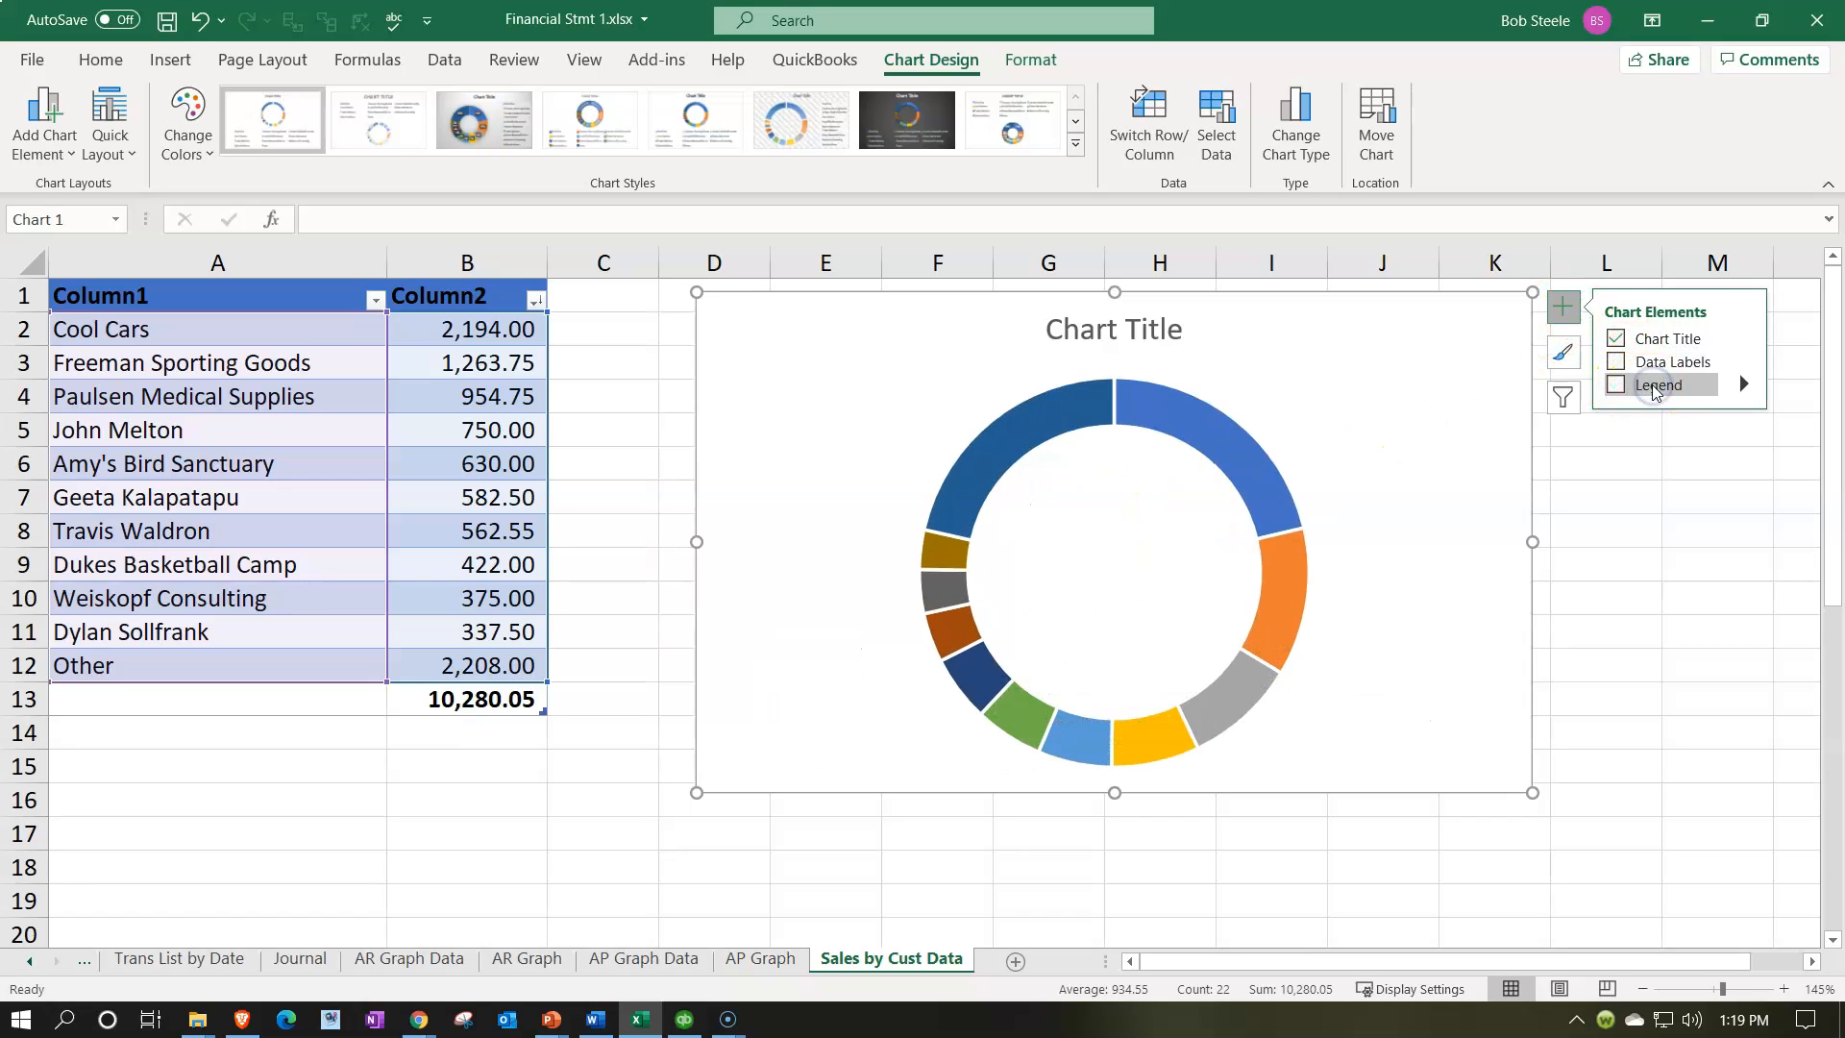
pyautogui.click(1660, 365)
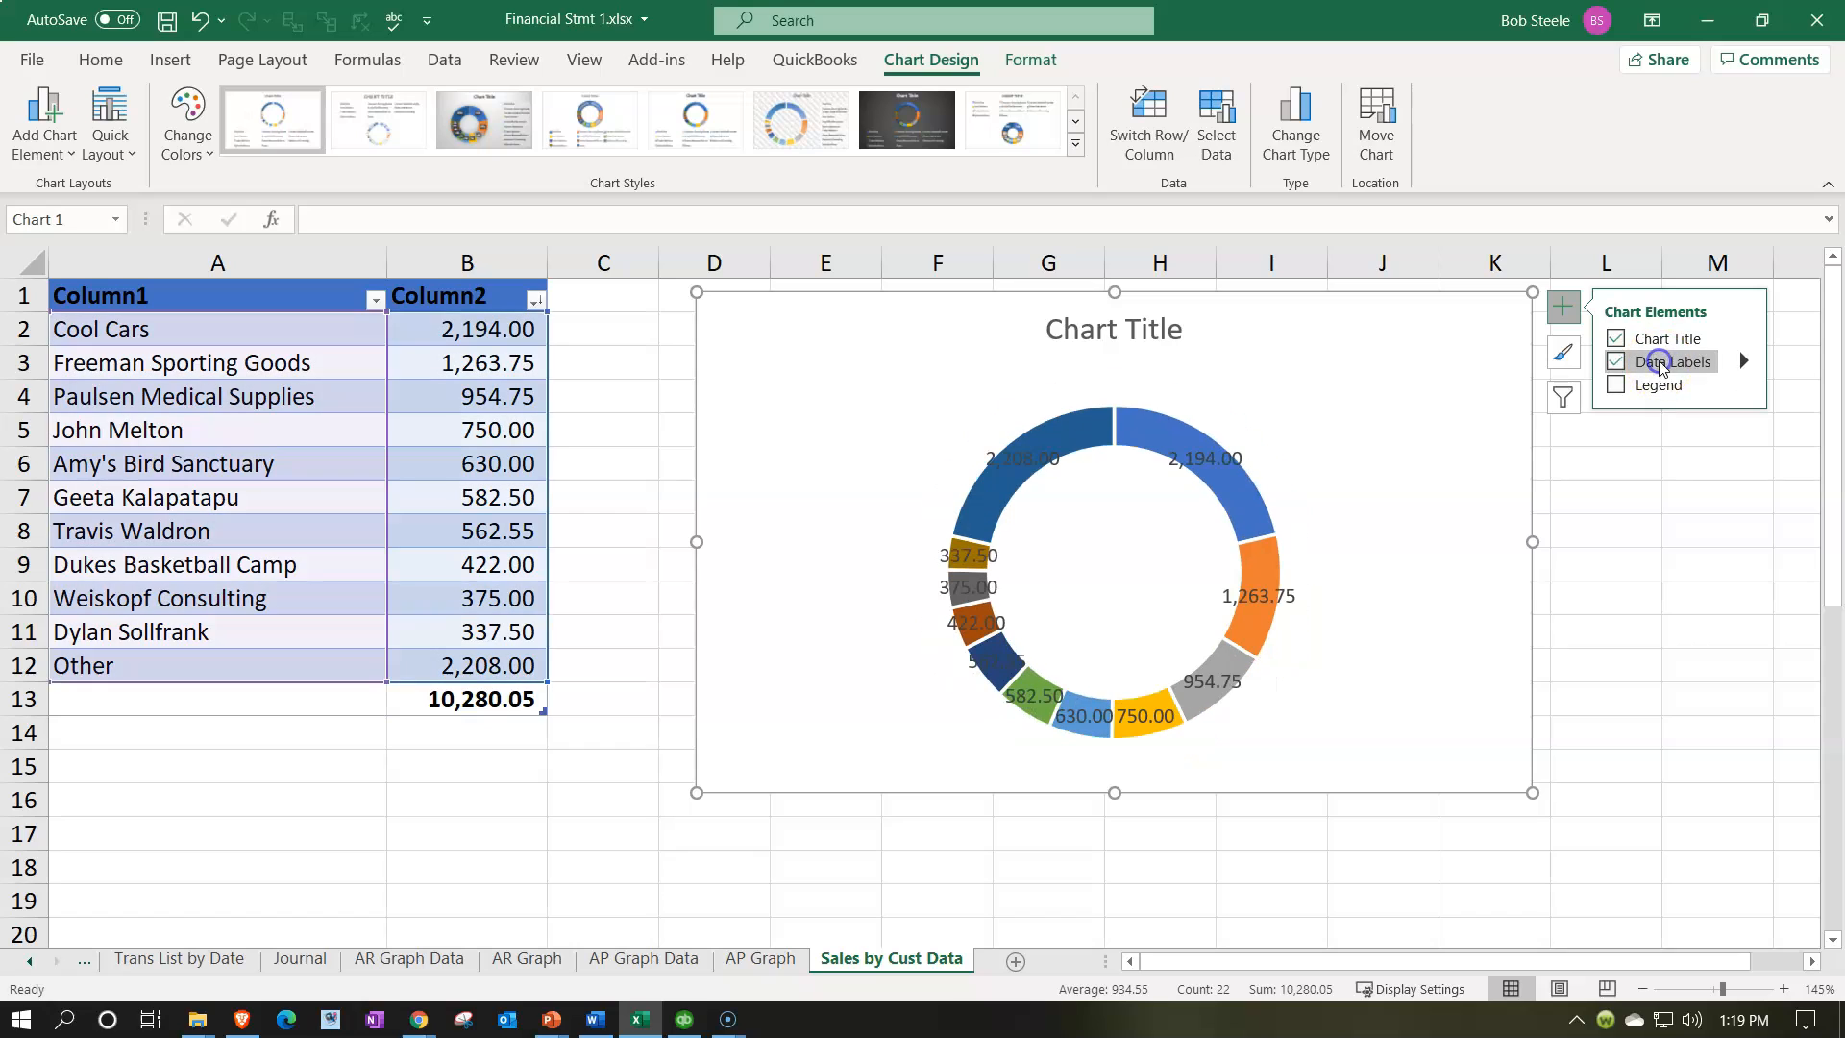
pyautogui.click(1745, 364)
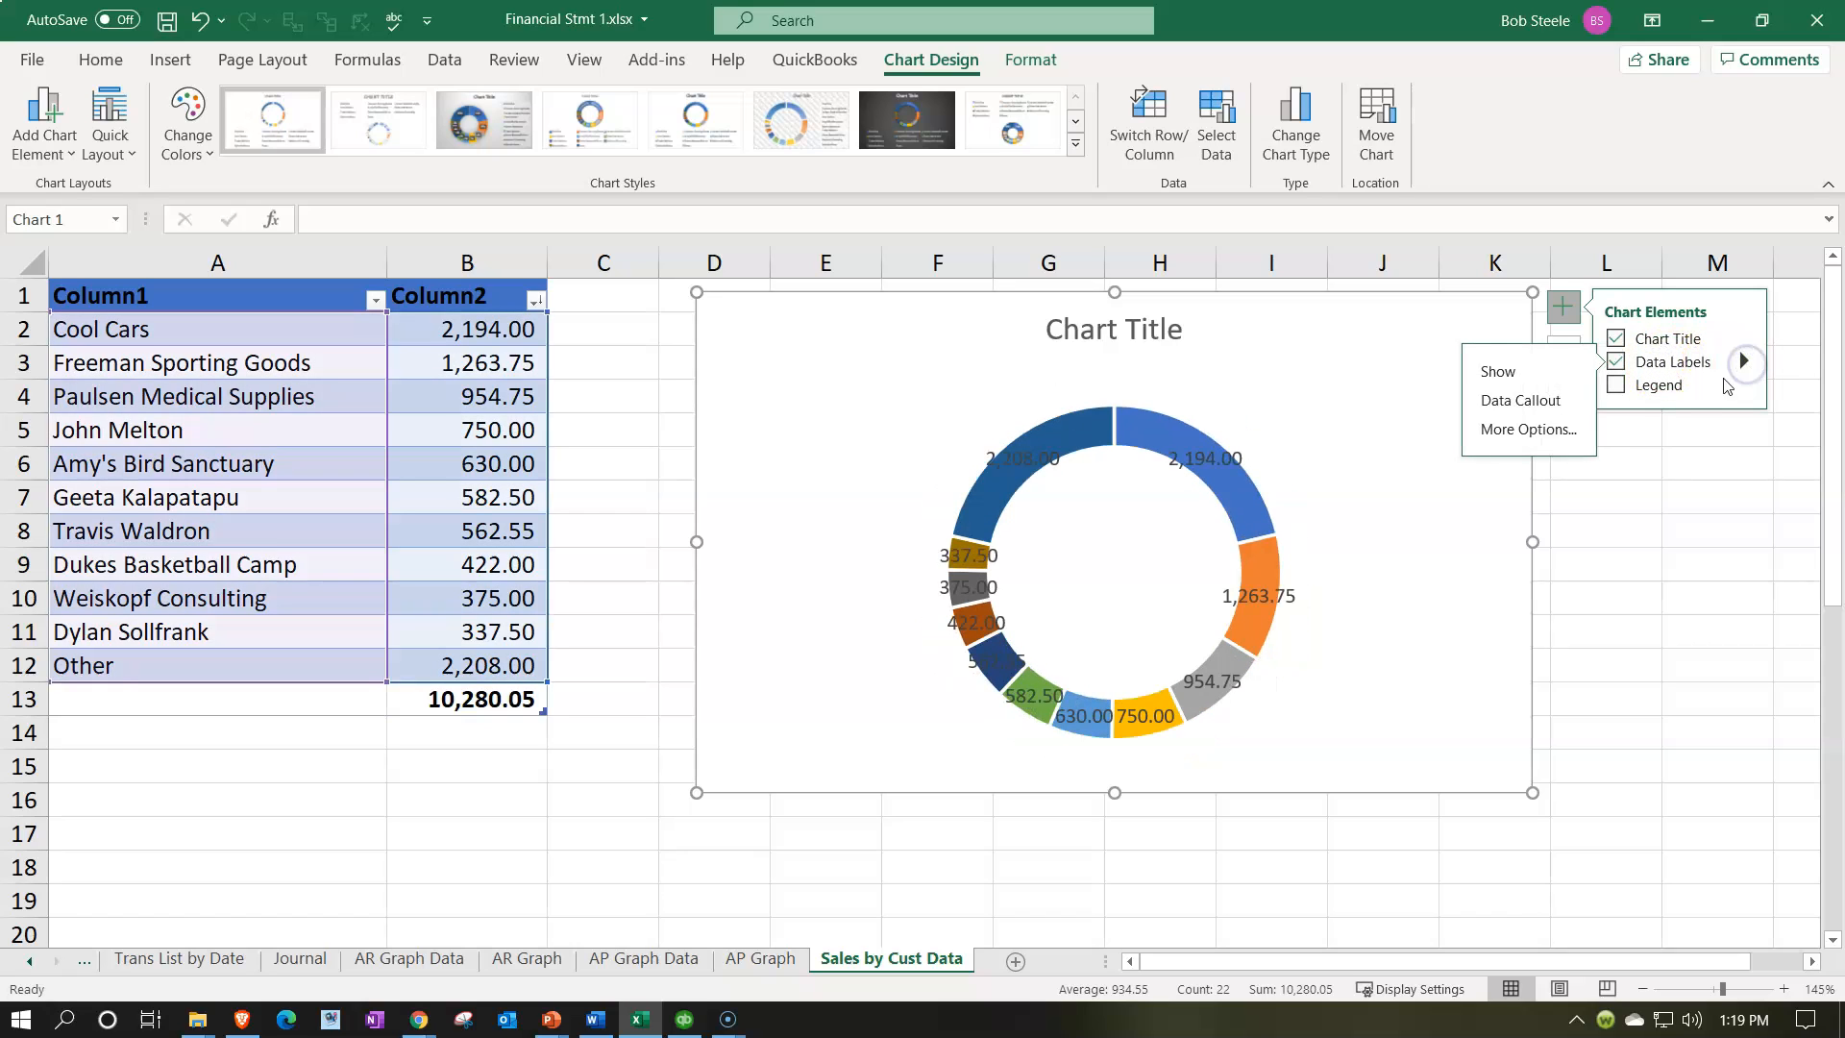
pyautogui.click(1528, 403)
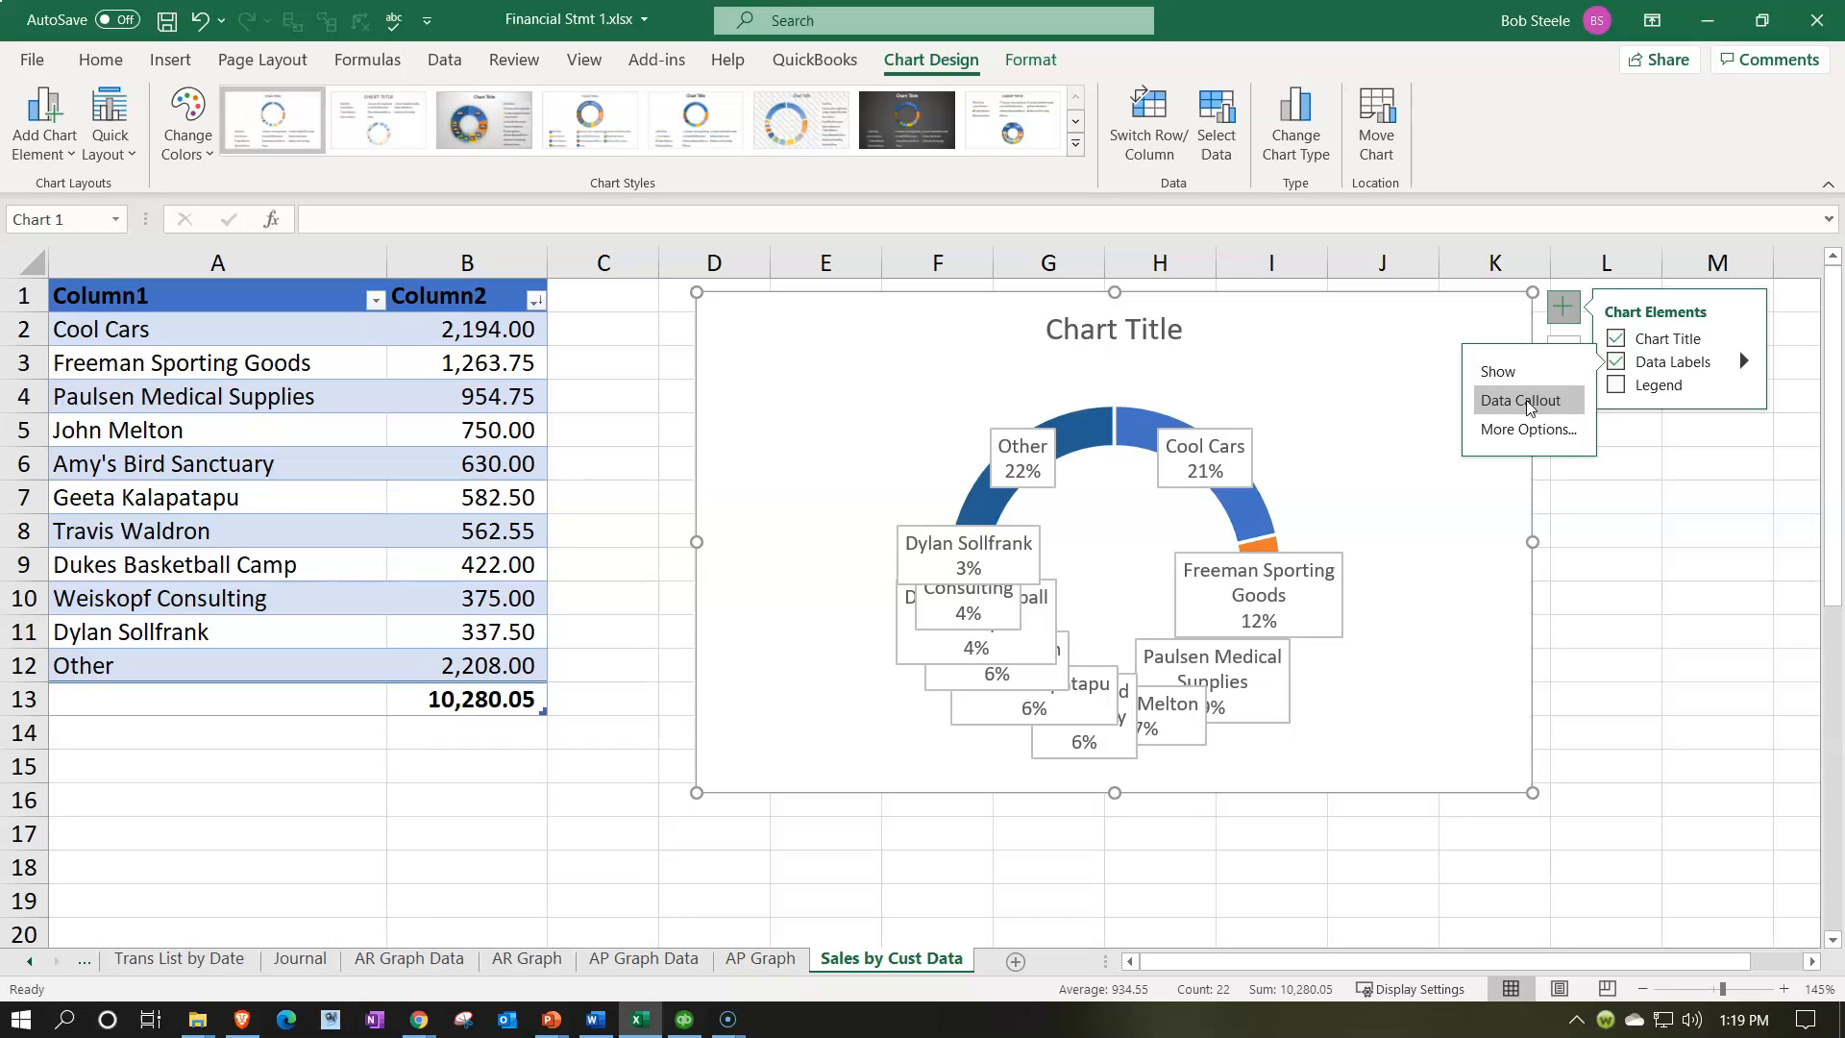
pyautogui.click(1745, 366)
pyautogui.click(1638, 394)
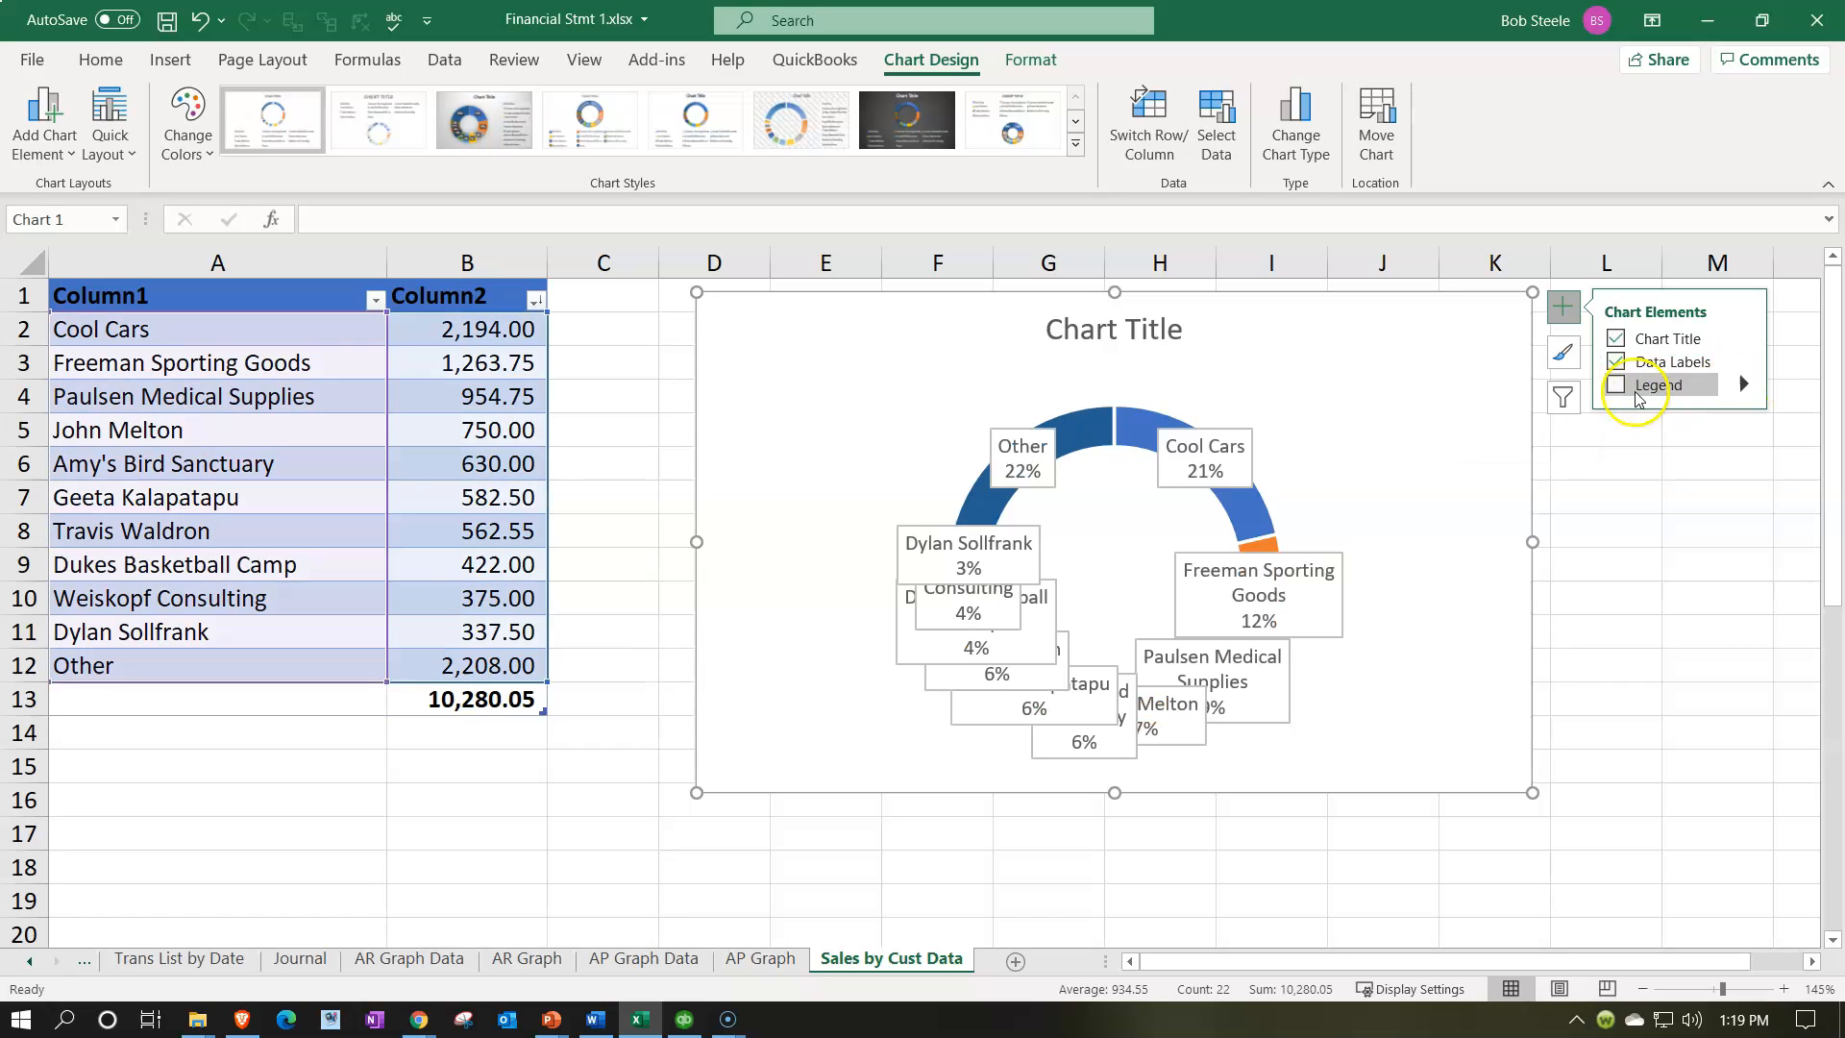
pyautogui.click(1618, 339)
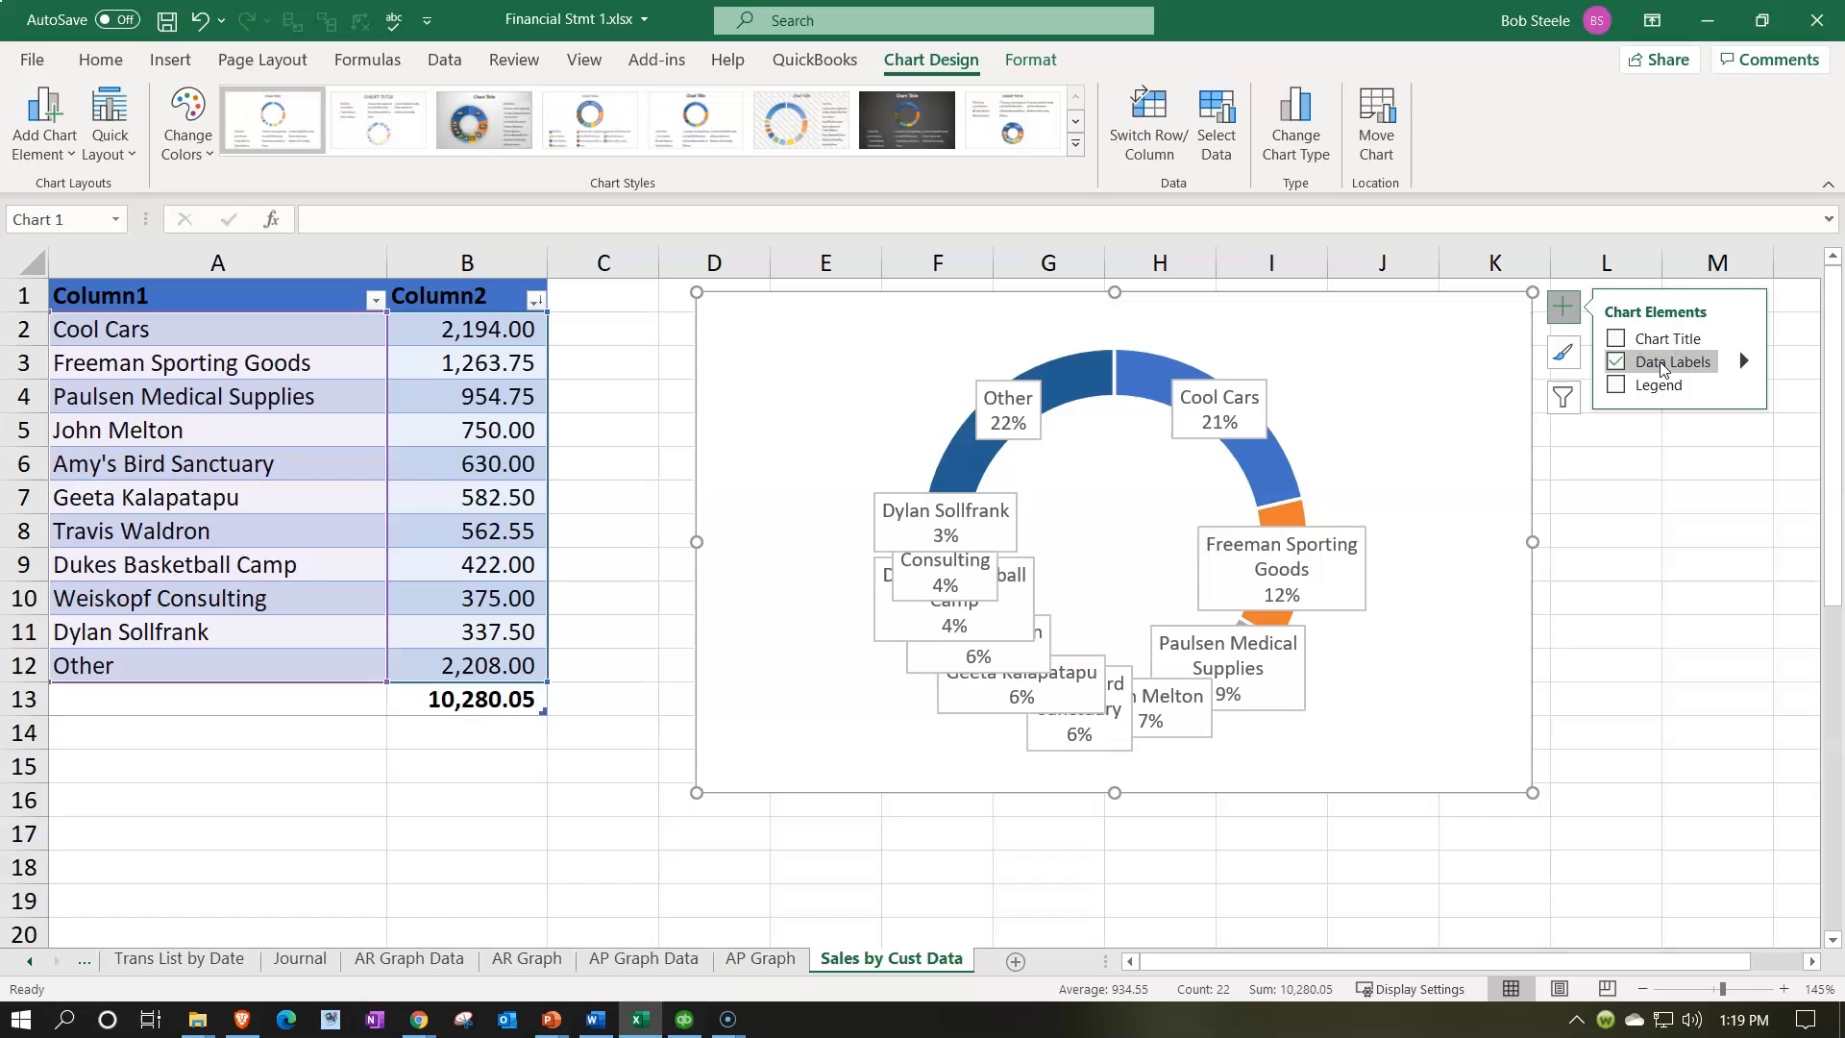
# - Move the Cool Cars and Other callouts and those along the doughnut's left side outward, off the ring
pyautogui.click(1745, 362)
pyautogui.click(1499, 430)
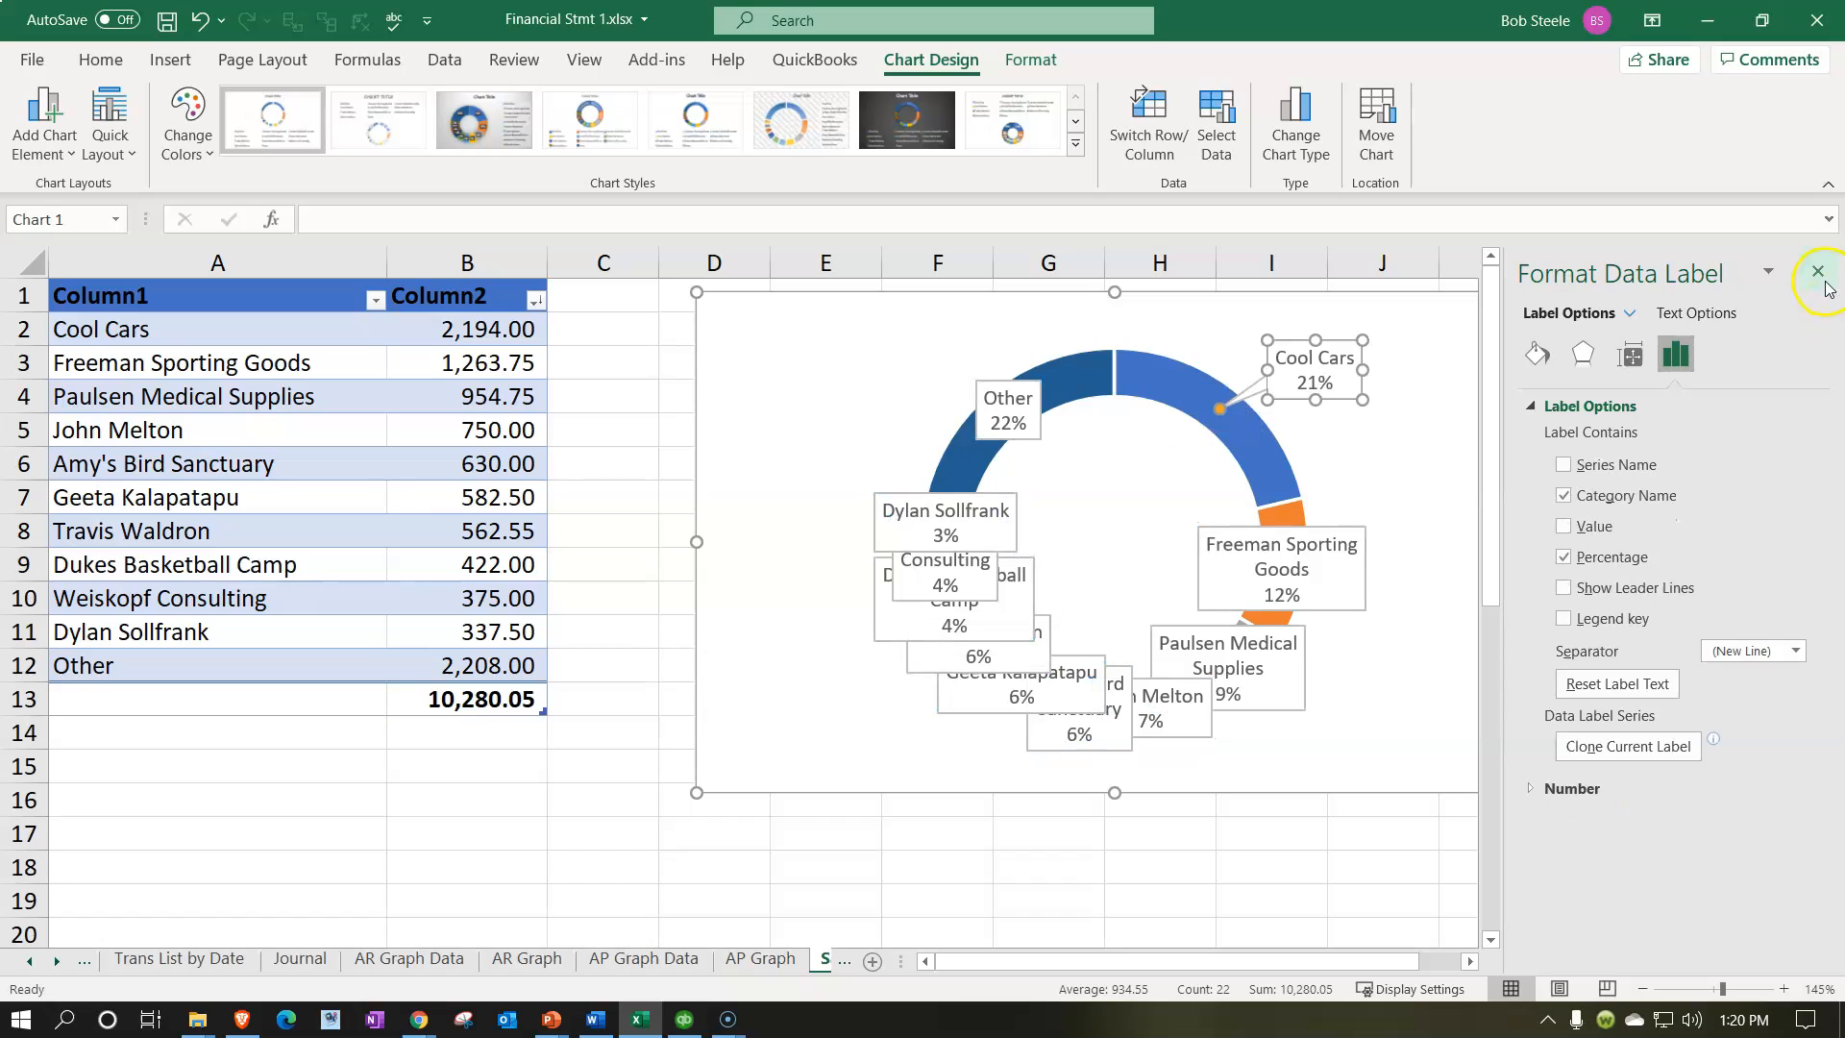
pyautogui.click(1817, 271)
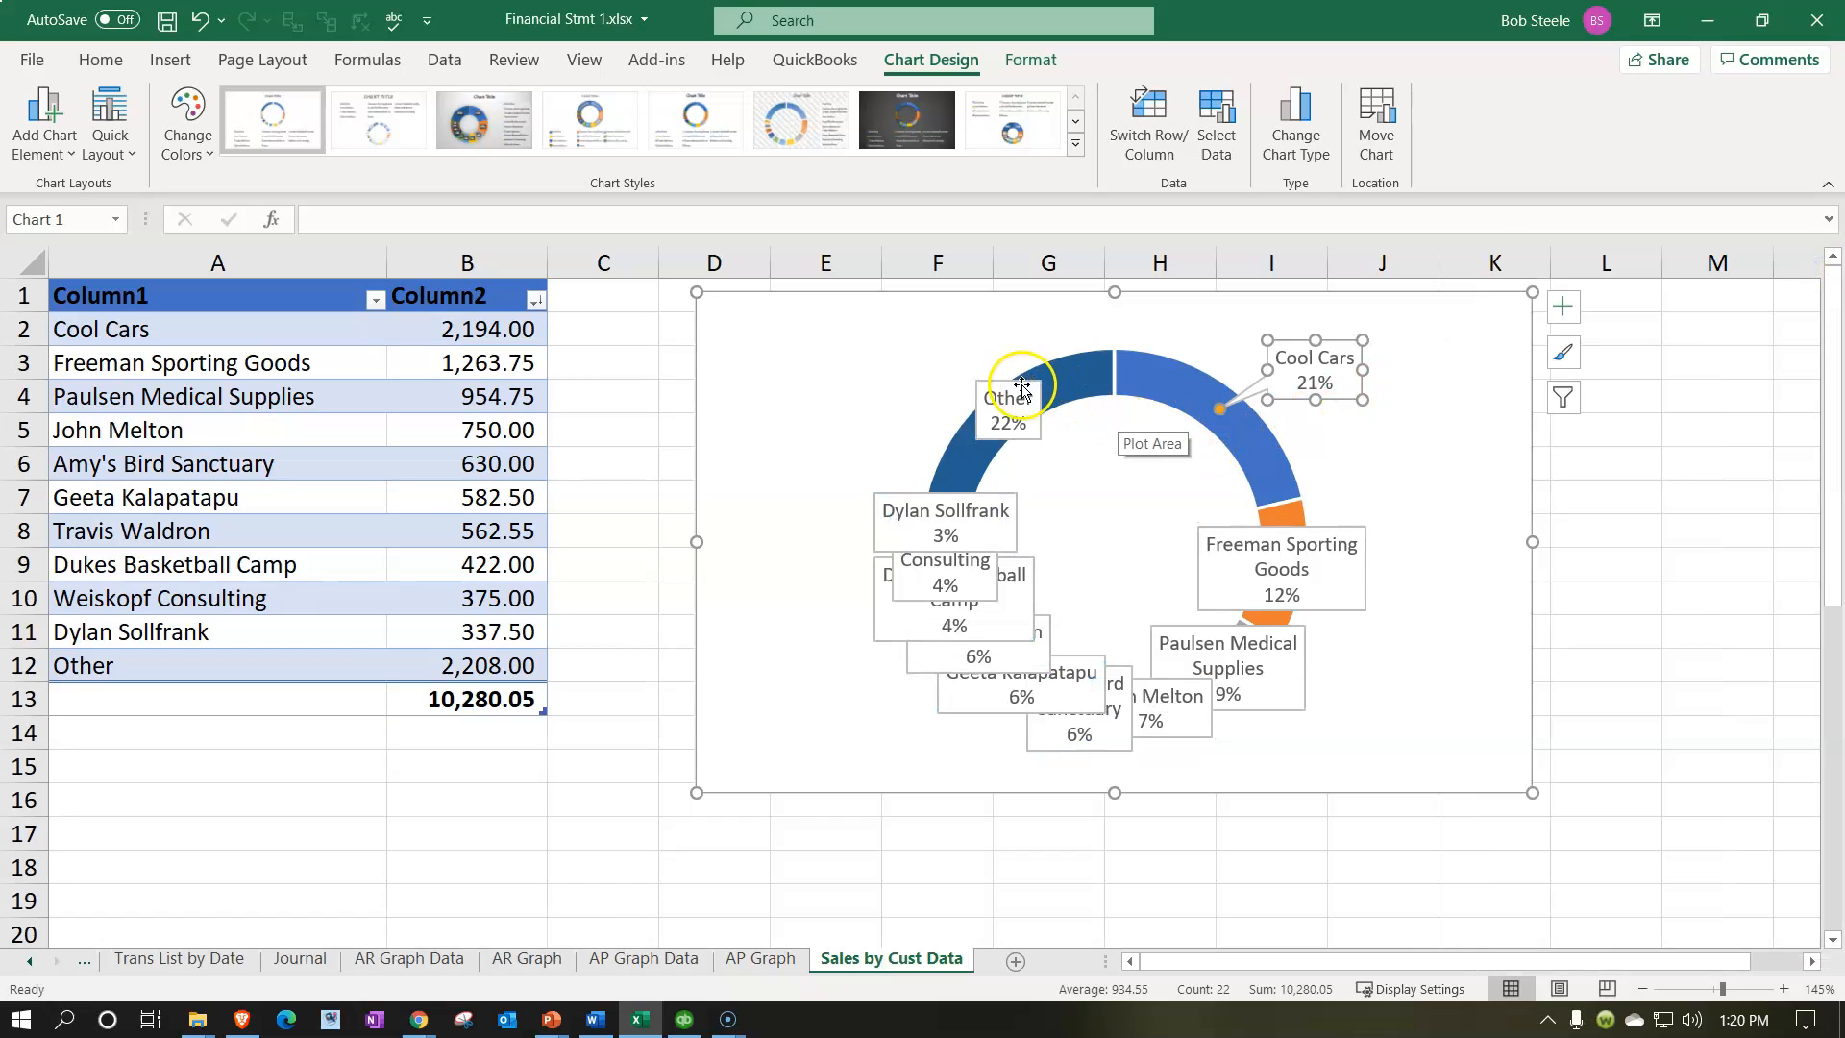
pyautogui.moveTo(1022, 389); pyautogui.dragTo(929, 323)
pyautogui.click(968, 526)
pyautogui.moveTo(967, 526); pyautogui.dragTo(850, 465)
pyautogui.click(920, 565)
pyautogui.moveTo(920, 565); pyautogui.dragTo(779, 626)
pyautogui.click(898, 626)
pyautogui.moveTo(897, 626); pyautogui.dragTo(773, 785)
pyautogui.click(957, 652)
pyautogui.moveTo(957, 652); pyautogui.dragTo(957, 769)
# - Spread the callouts on the doughnut's right side outward and move the green segment's callout inside the ring
pyautogui.click(1307, 596)
pyautogui.moveTo(1307, 596); pyautogui.dragTo(1475, 497)
pyautogui.moveTo(1282, 676); pyautogui.dragTo(1489, 579)
pyautogui.moveTo(1216, 723); pyautogui.dragTo(1406, 700)
pyautogui.moveTo(1120, 738); pyautogui.dragTo(1389, 778)
pyautogui.moveTo(1091, 690); pyautogui.dragTo(1166, 639)
pyautogui.click(1133, 478)
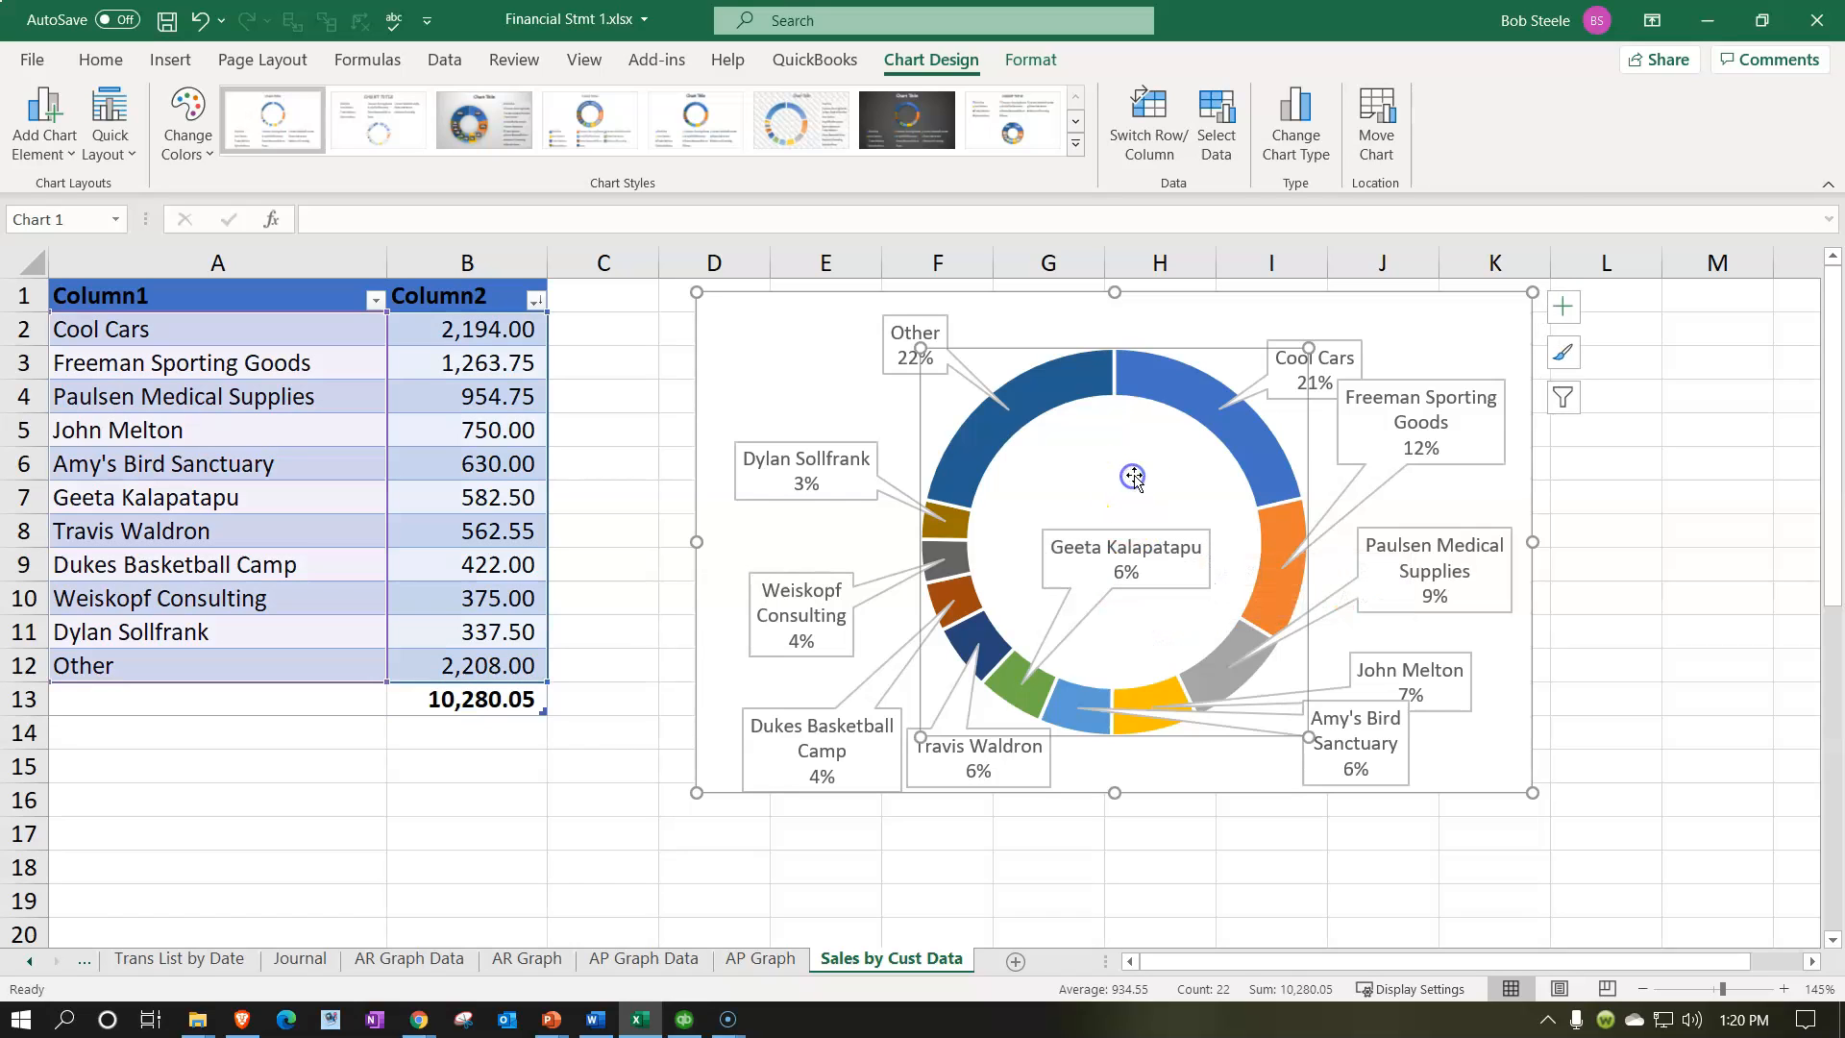
pyautogui.click(1122, 858)
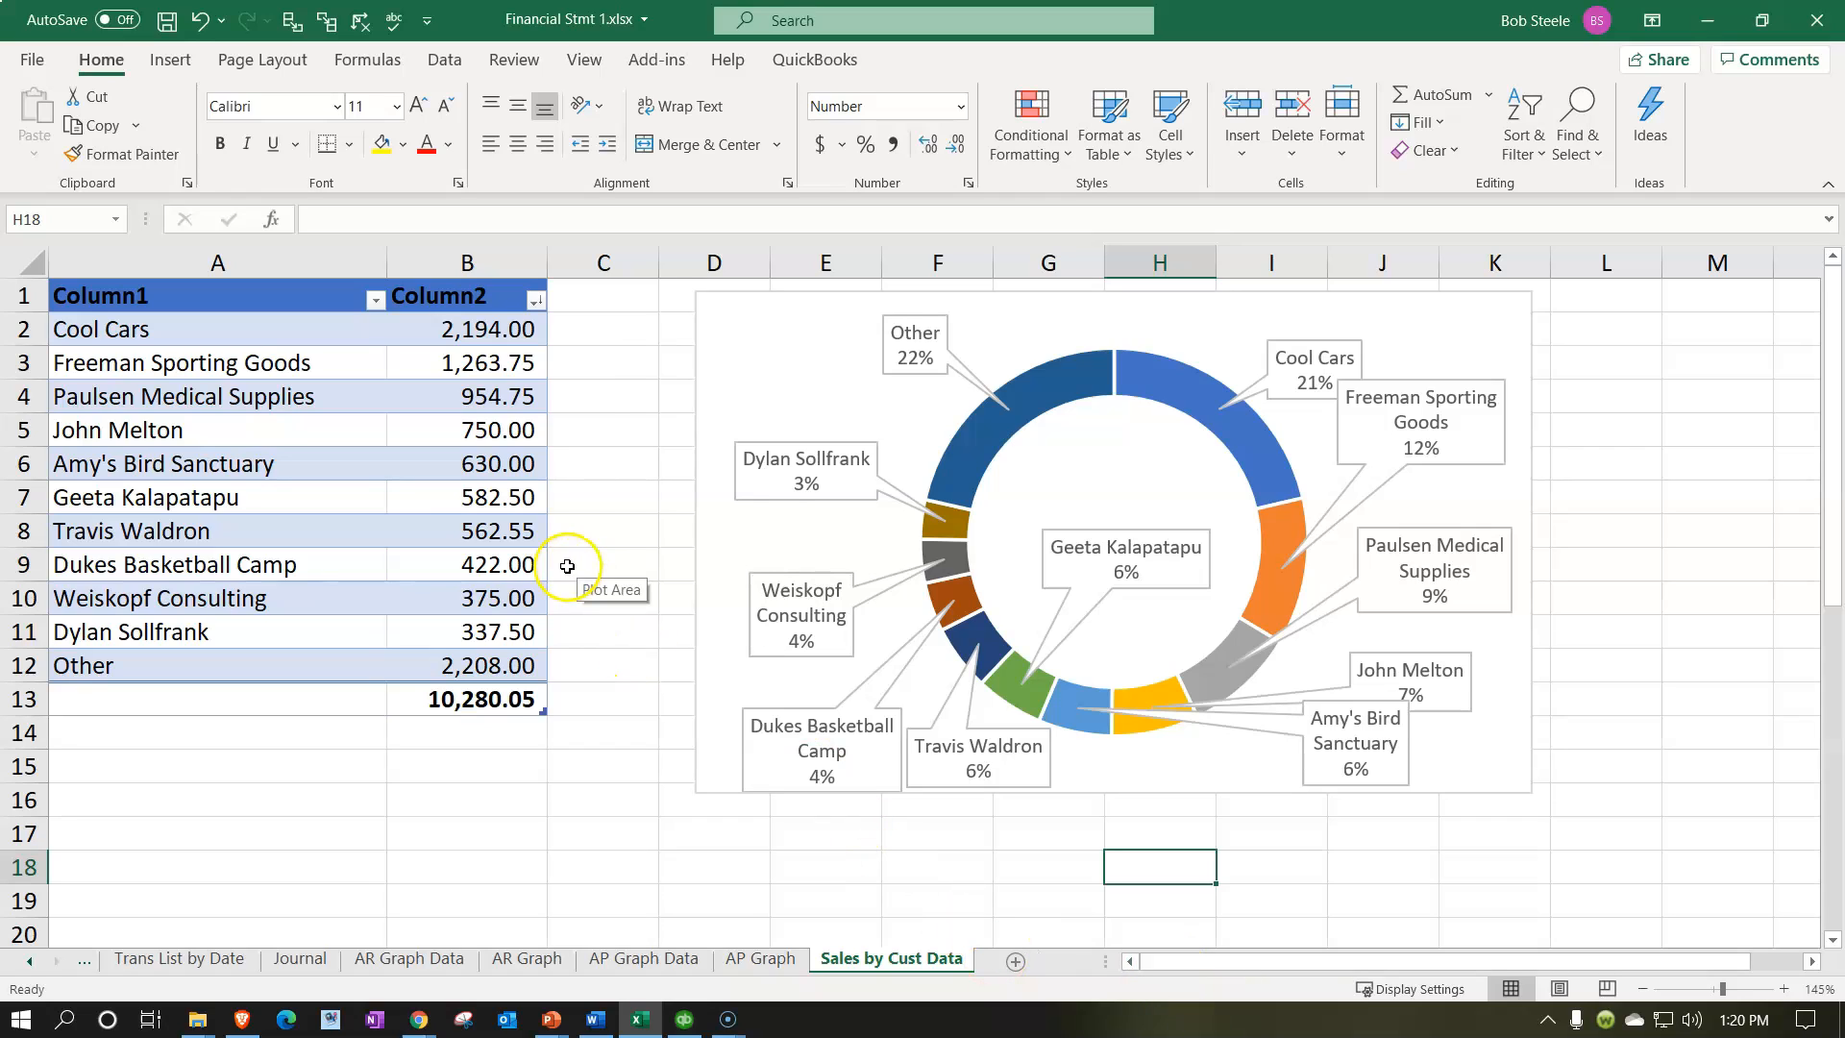
# - Calculate each customer's share of the B13 total in column C from C2 down and format C2:C13 as percentages
pyautogui.click(582, 341)
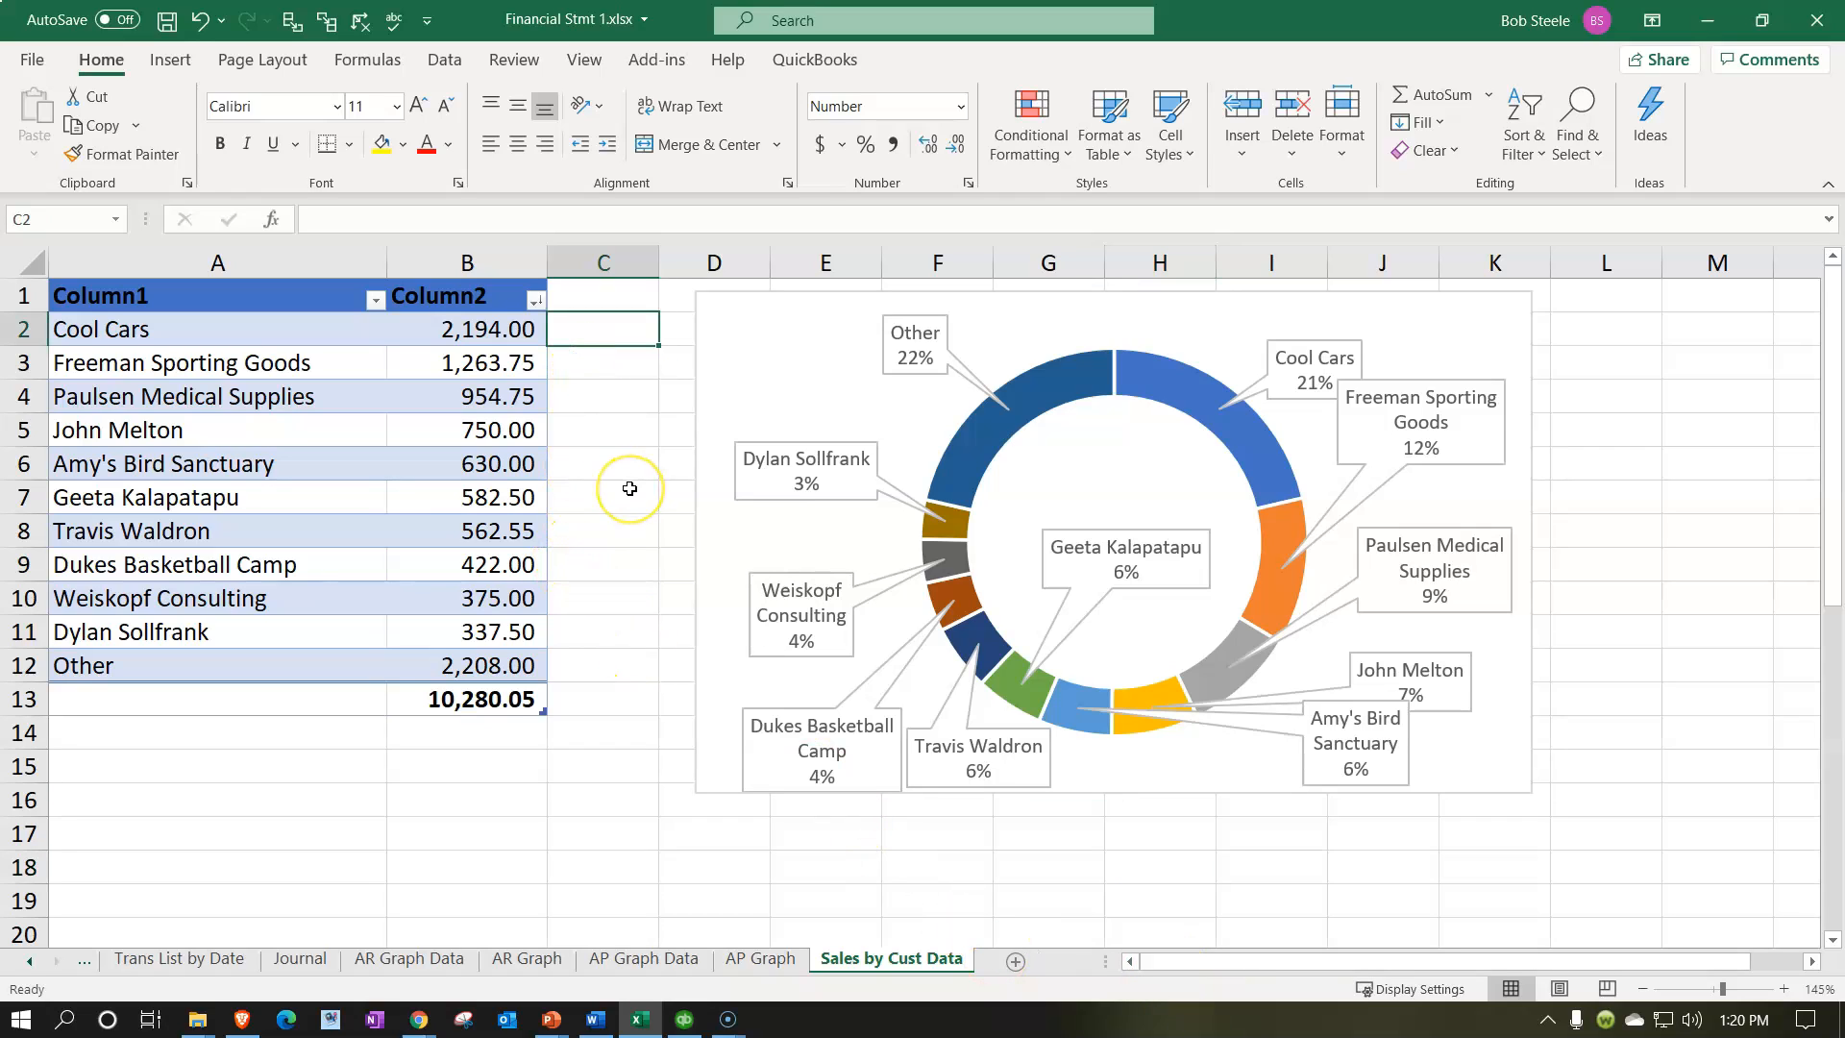
pyautogui.write('=')
pyautogui.write('/')
pyautogui.press('Down')
pyautogui.press('Down')
pyautogui.press('Down')
pyautogui.press('Down')
pyautogui.press('Down')
pyautogui.press('Down')
pyautogui.press('Down')
pyautogui.press('Down')
pyautogui.press('Down')
pyautogui.press('Down')
pyautogui.press('Down')
pyautogui.press('Left')
pyautogui.press('Return')
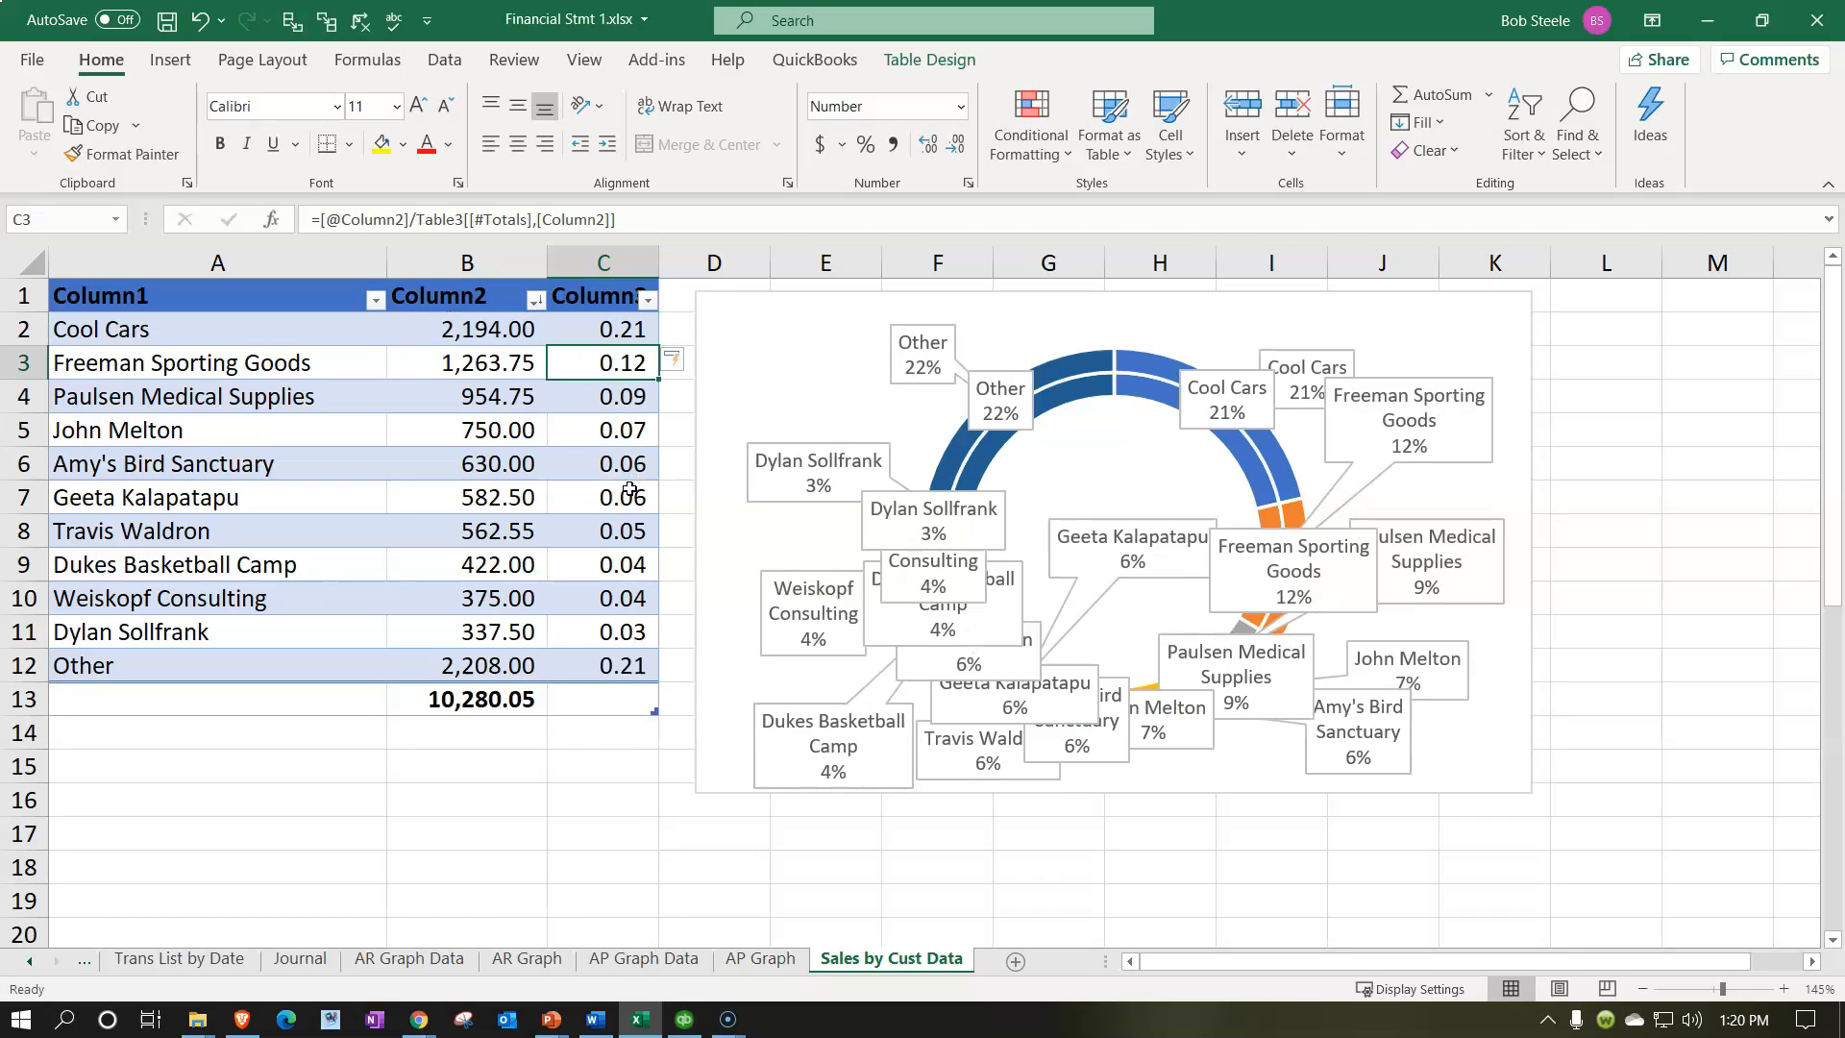
pyautogui.moveTo(613, 336); pyautogui.dragTo(593, 693)
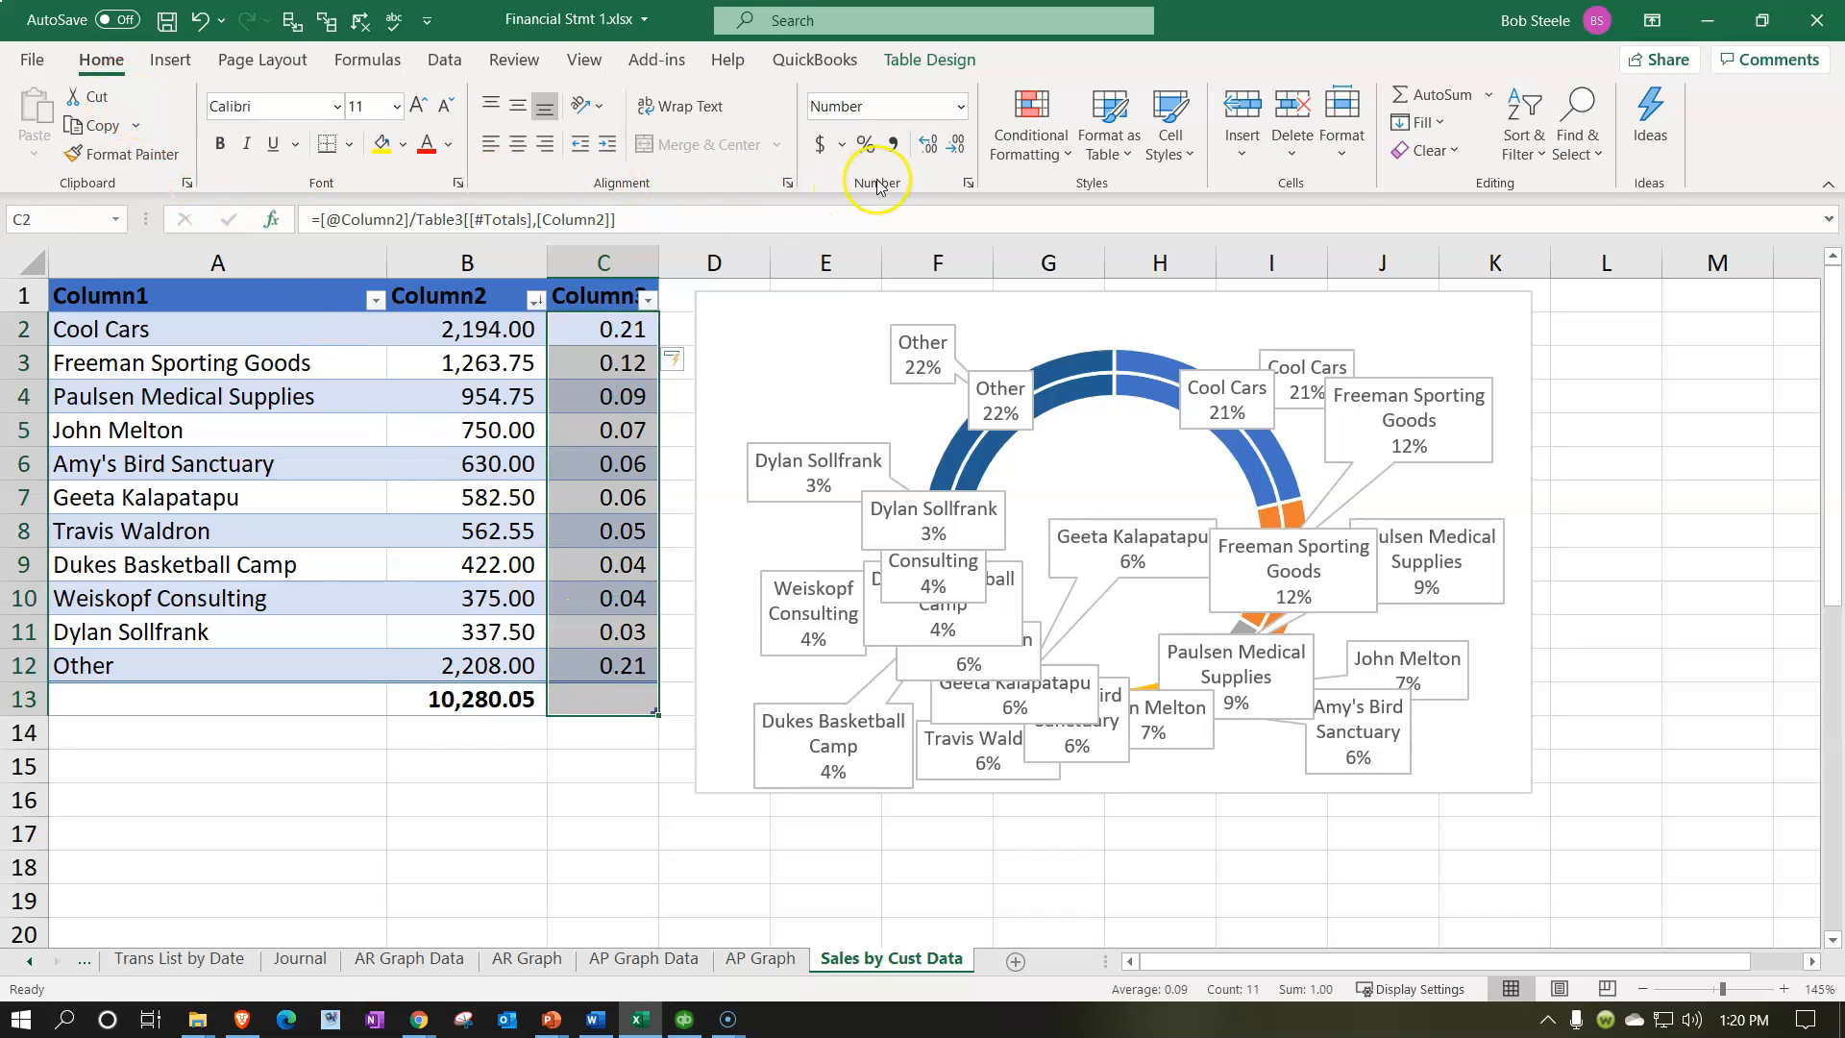
pyautogui.click(865, 144)
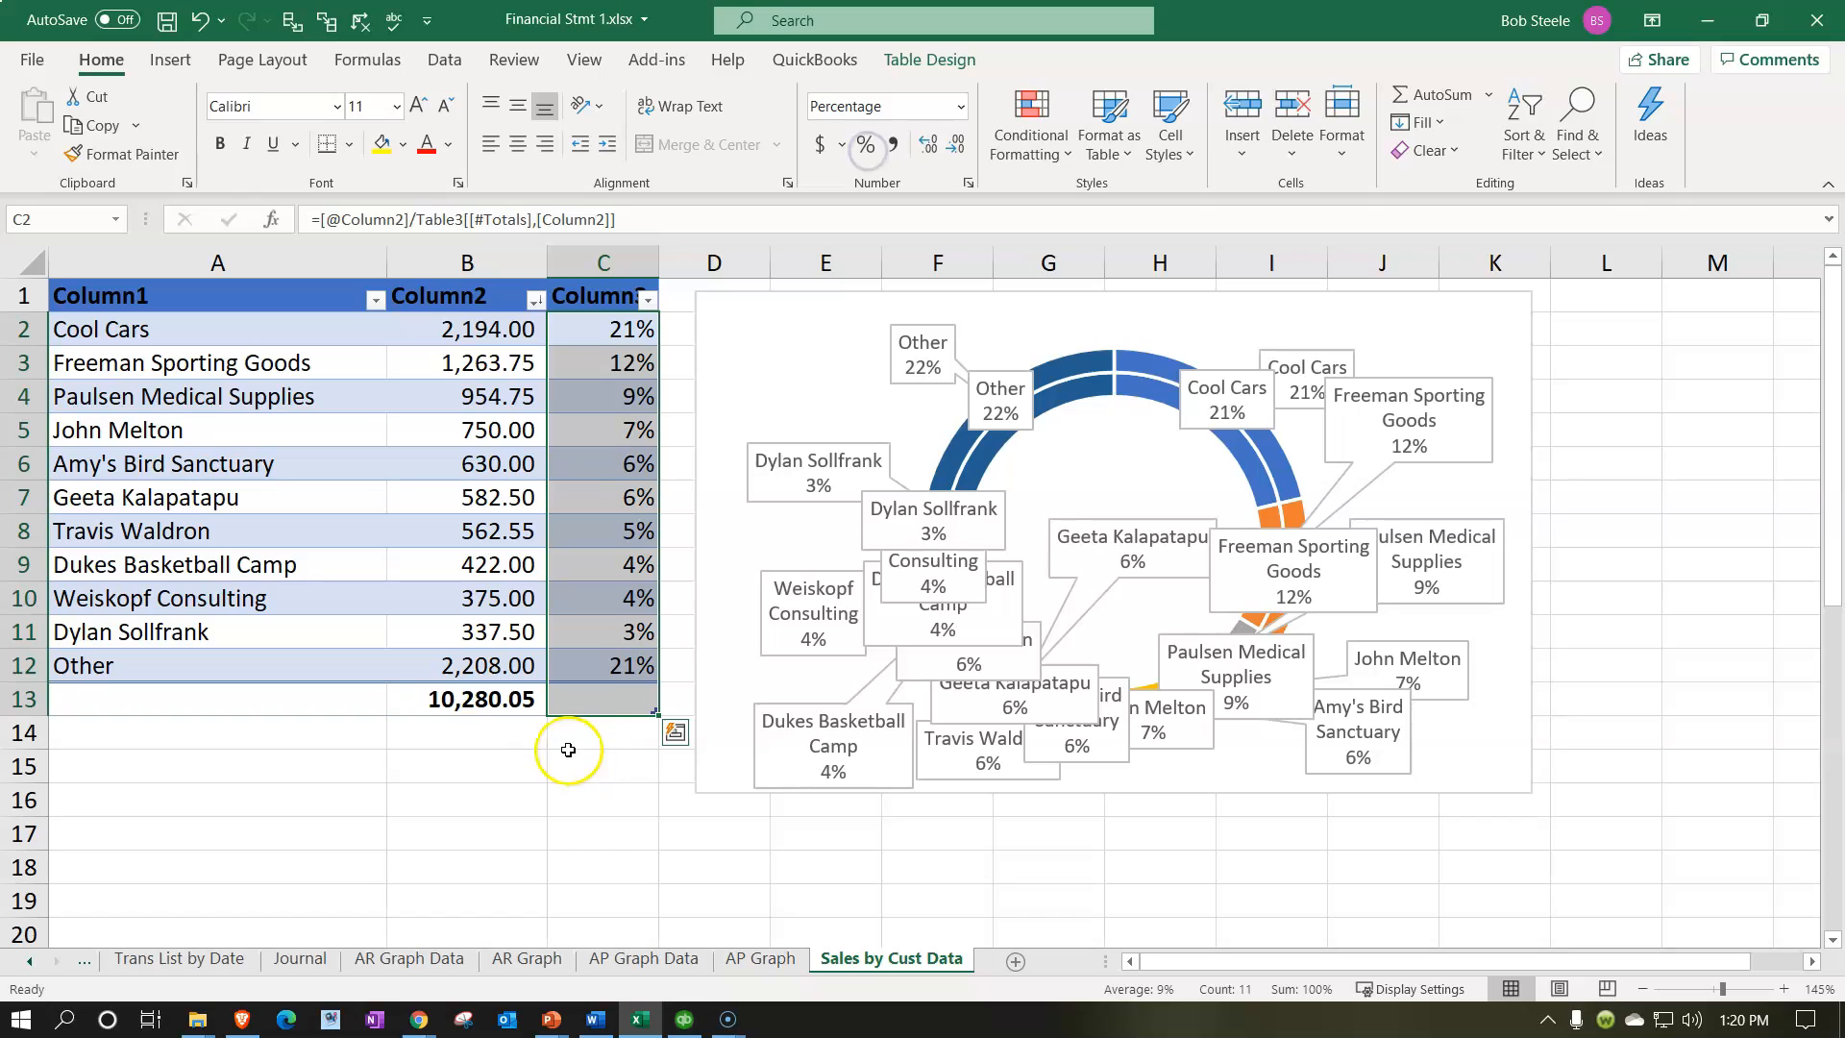
# - Total the percentages in C13 with a SUM of C2:C12
pyautogui.click(610, 710)
pyautogui.write('=s')
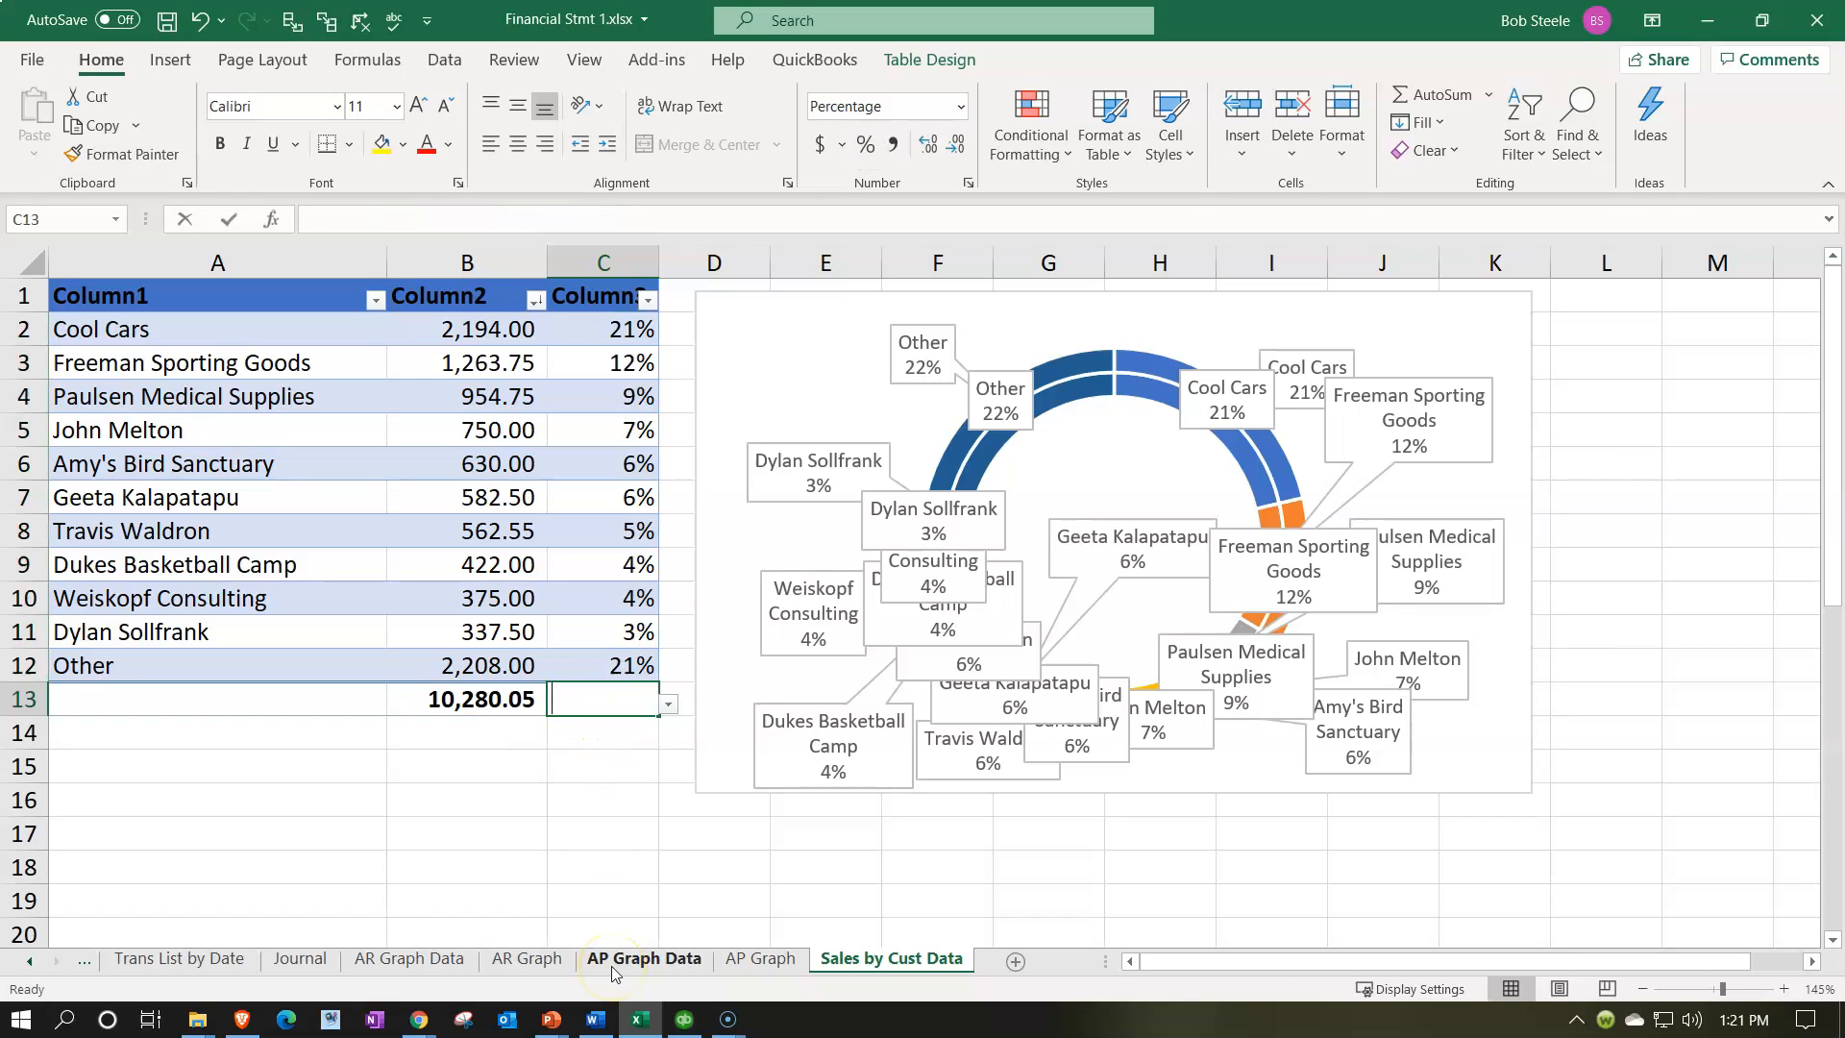
pyautogui.write('um(')
pyautogui.press('Up')
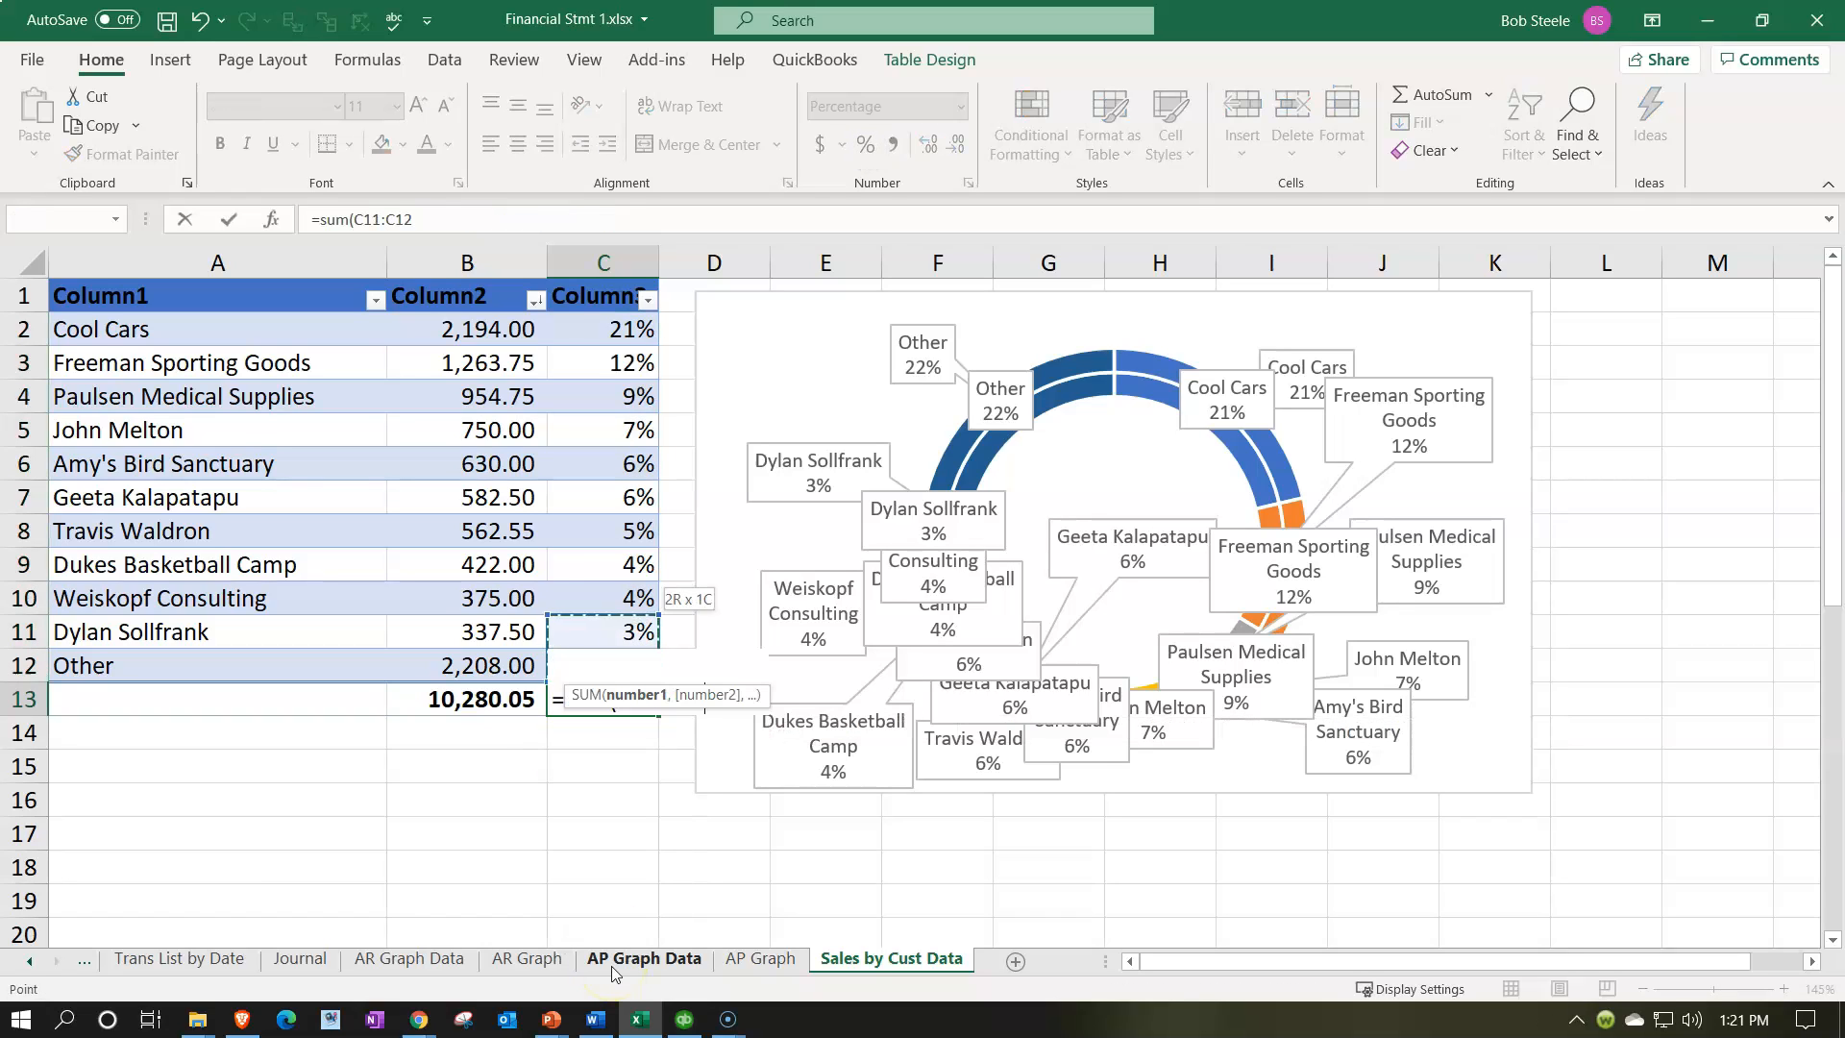
pyautogui.hotkey('shift', 'Up')
pyautogui.hotkey('shift', 'Up')
pyautogui.hotkey('shift', 'Up')
pyautogui.hotkey('shift', 'Up')
pyautogui.hotkey('shift', 'Up')
pyautogui.hotkey('shift', 'Up')
pyautogui.hotkey('shift', 'Up')
pyautogui.hotkey('shift', 'Up')
pyautogui.hotkey('shift', 'Up')
pyautogui.hotkey('shift', 'Up')
pyautogui.press('Return')
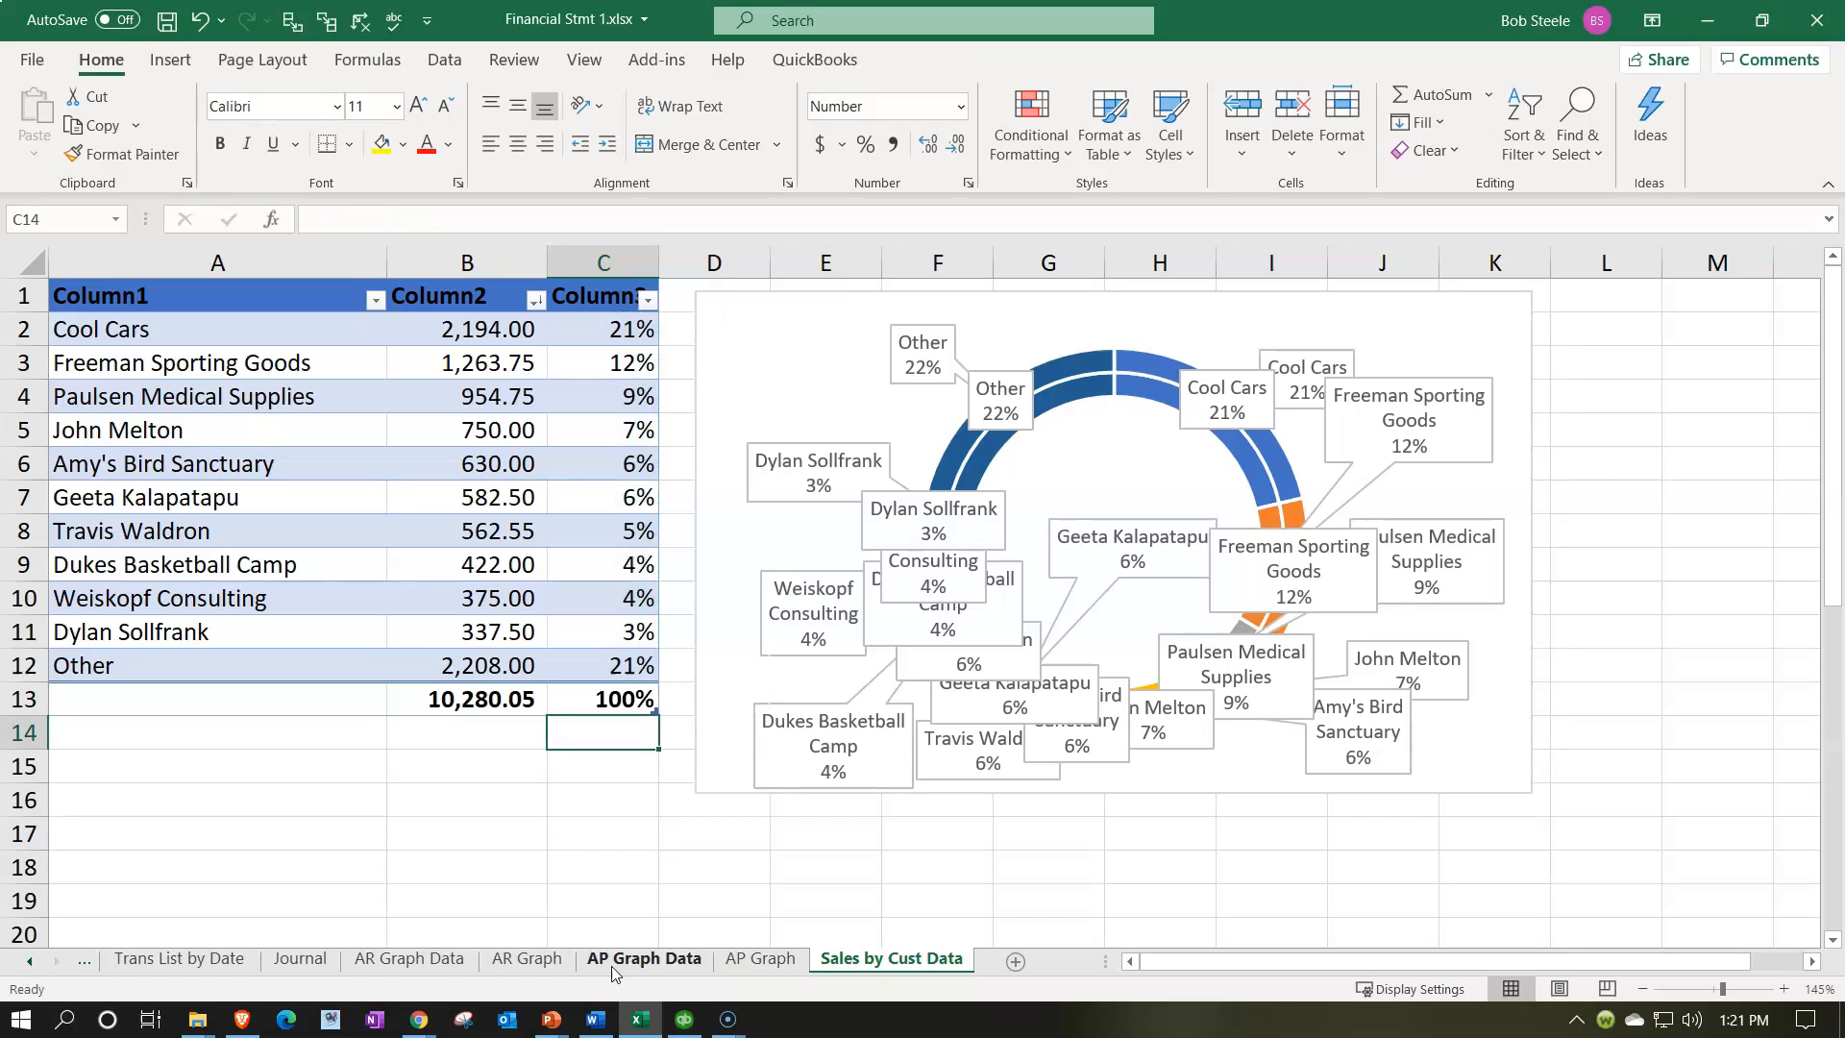
pyautogui.click(1132, 873)
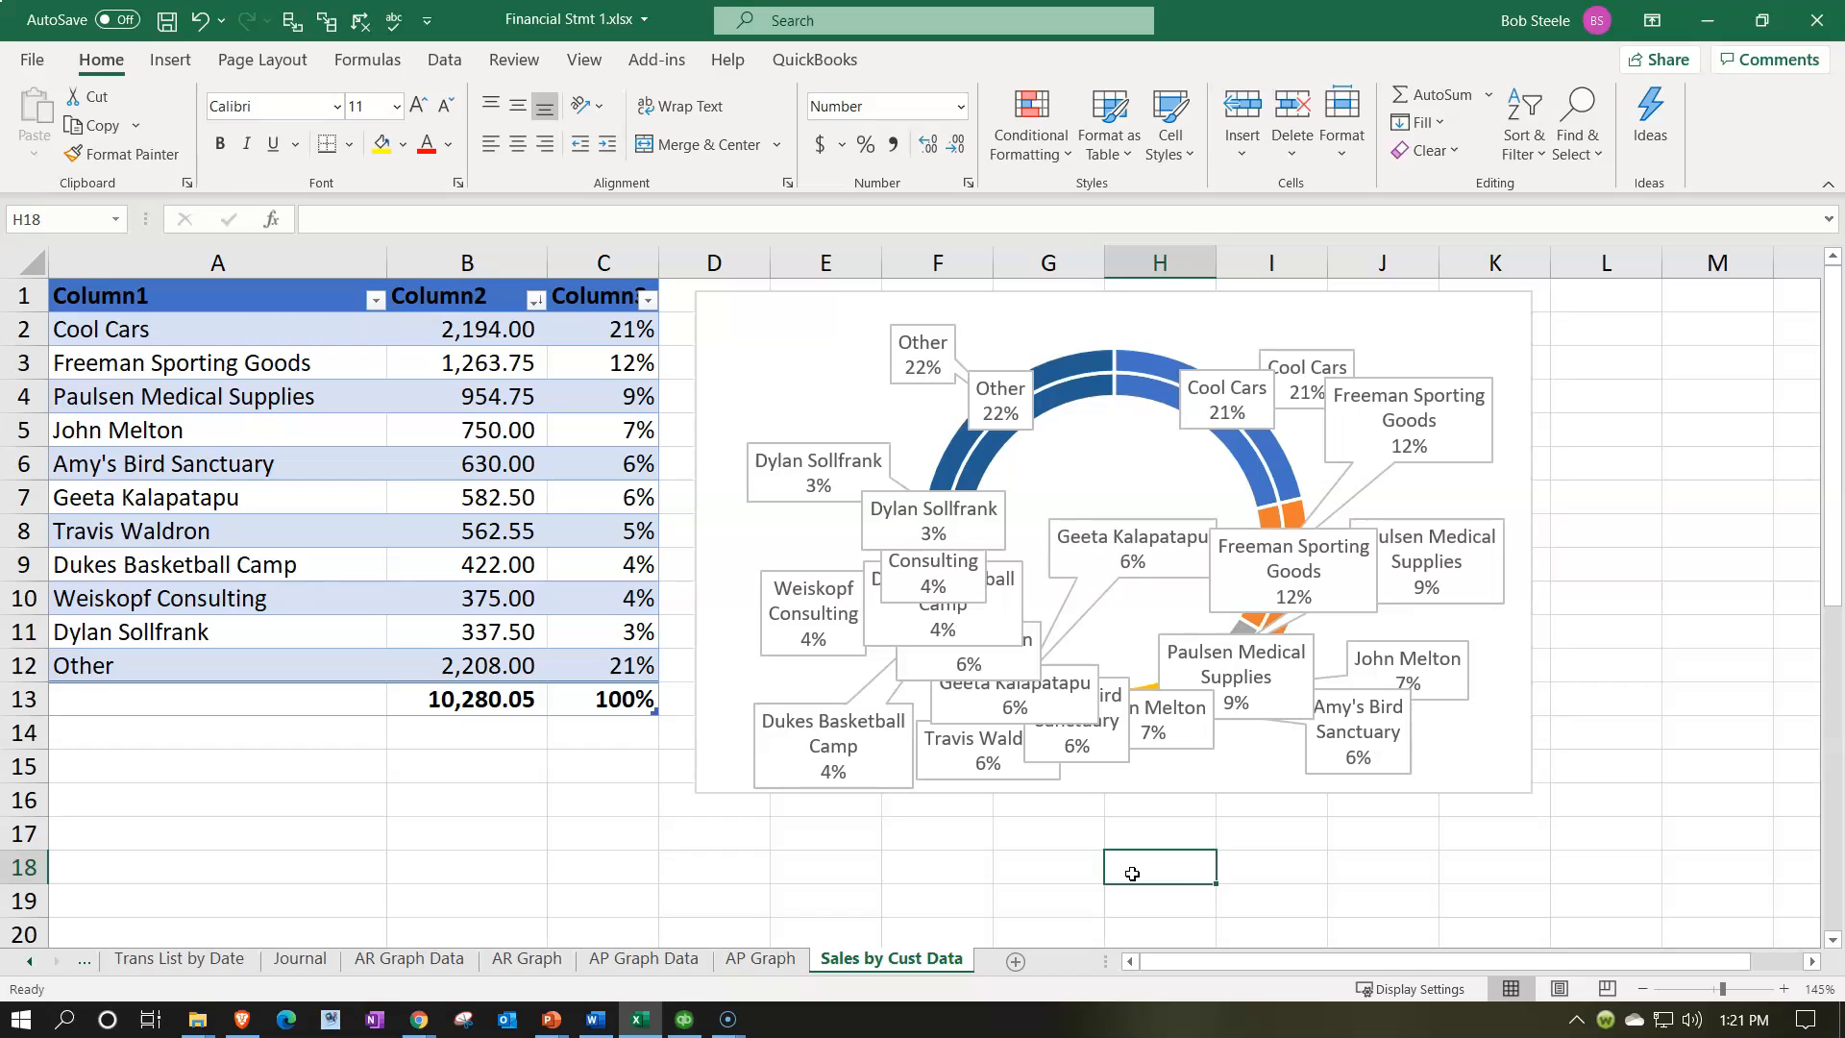
# - Enlarge the doughnut chart to span columns D to L and limit its source data to A2:B12
pyautogui.click(1485, 767)
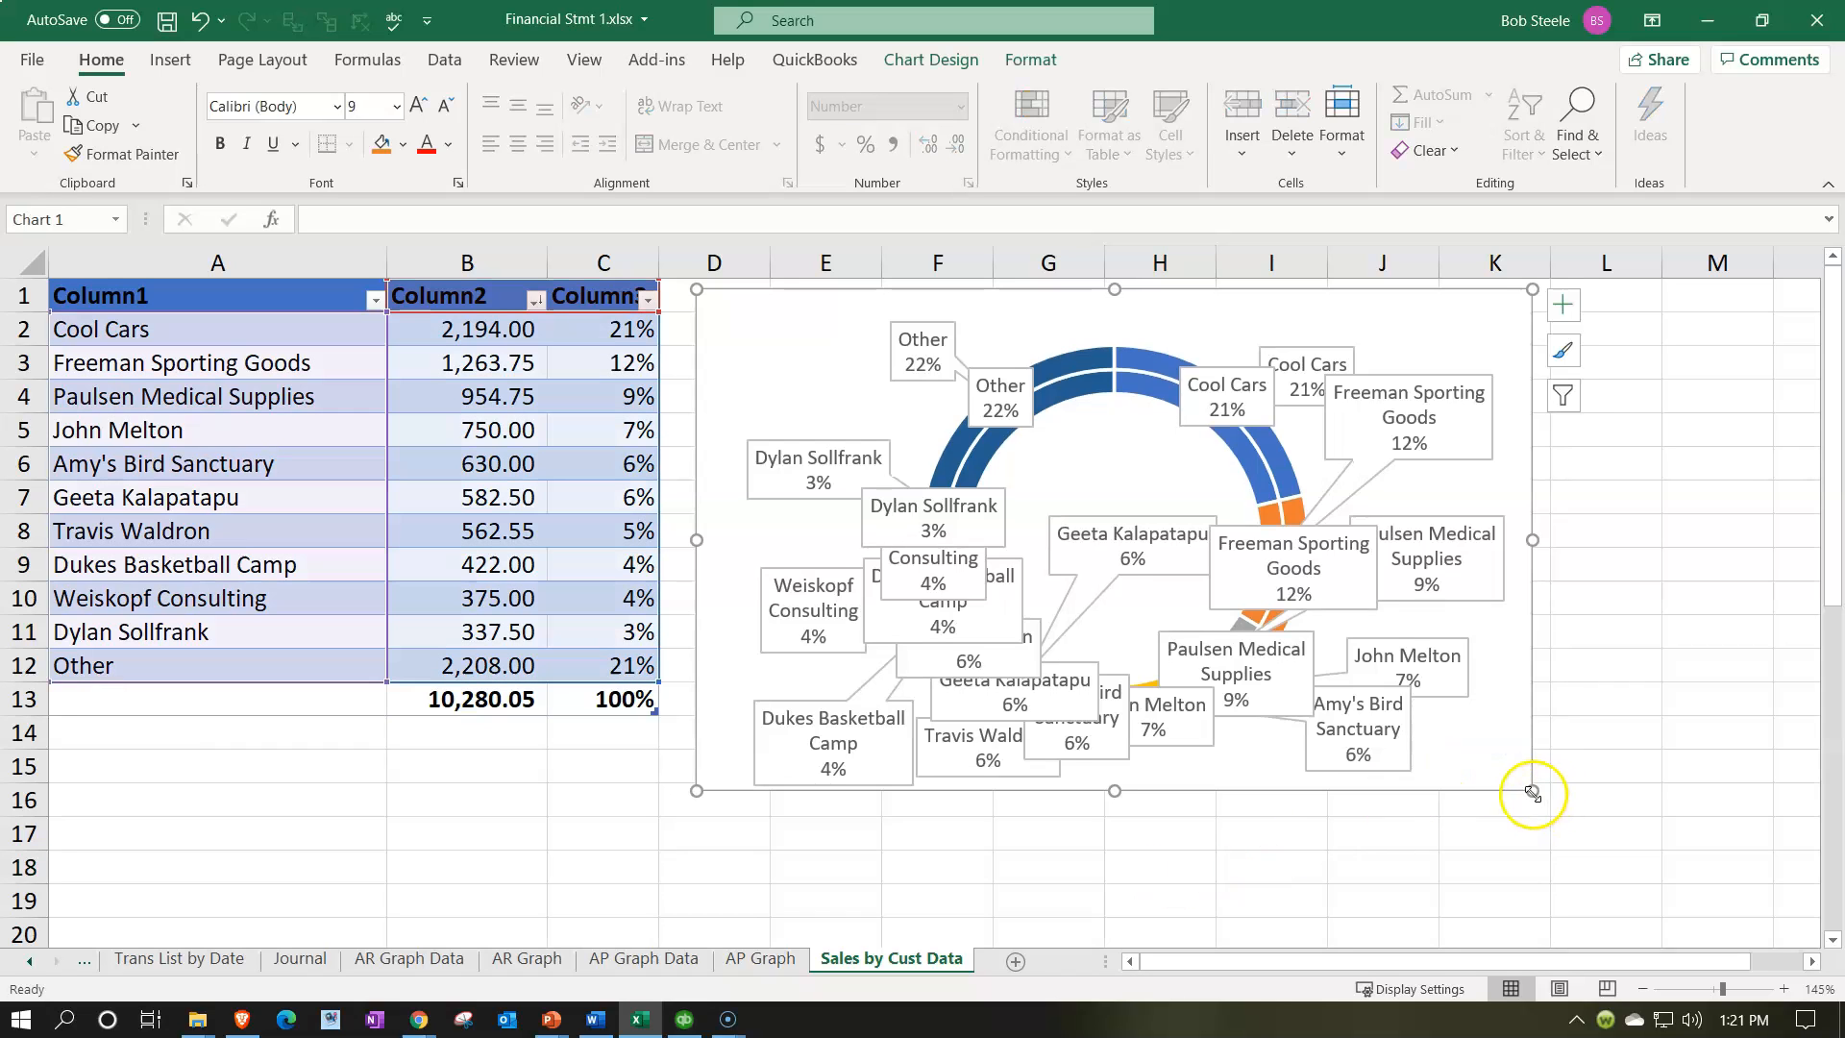
pyautogui.moveTo(1533, 789); pyautogui.dragTo(1611, 834)
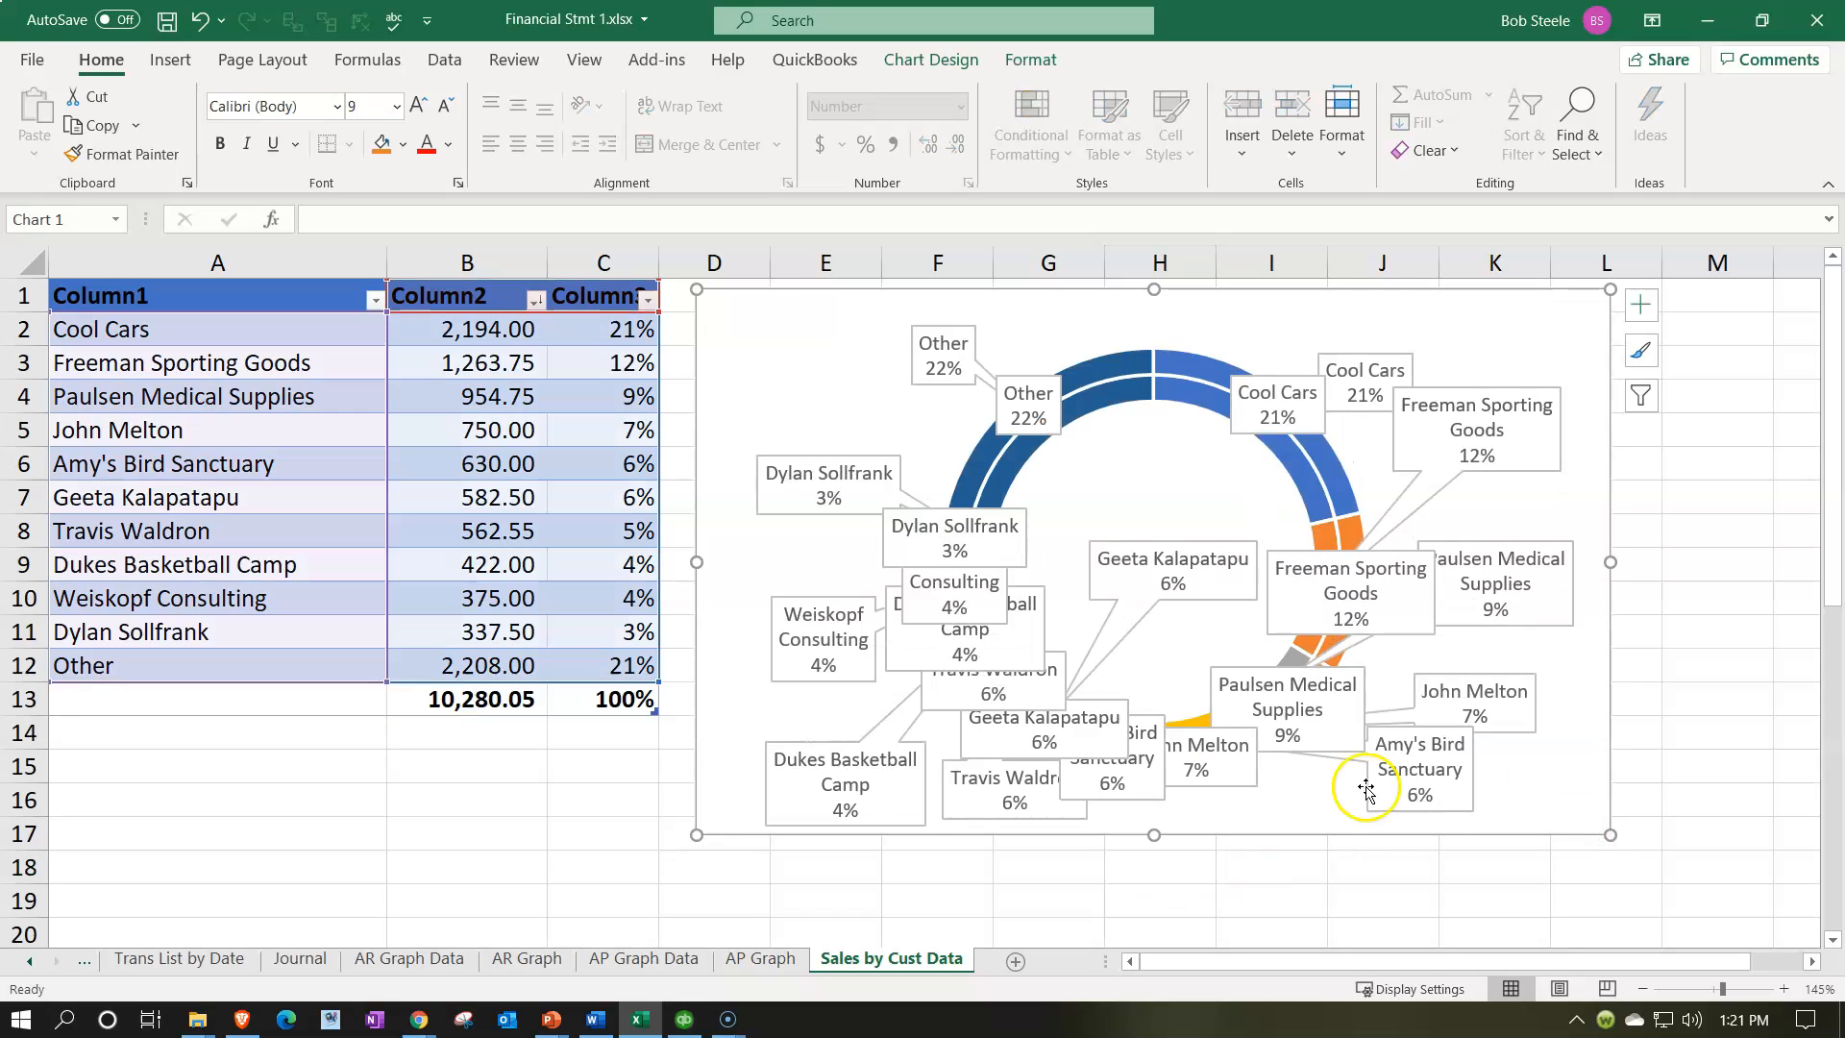
pyautogui.doubleClick(777, 377)
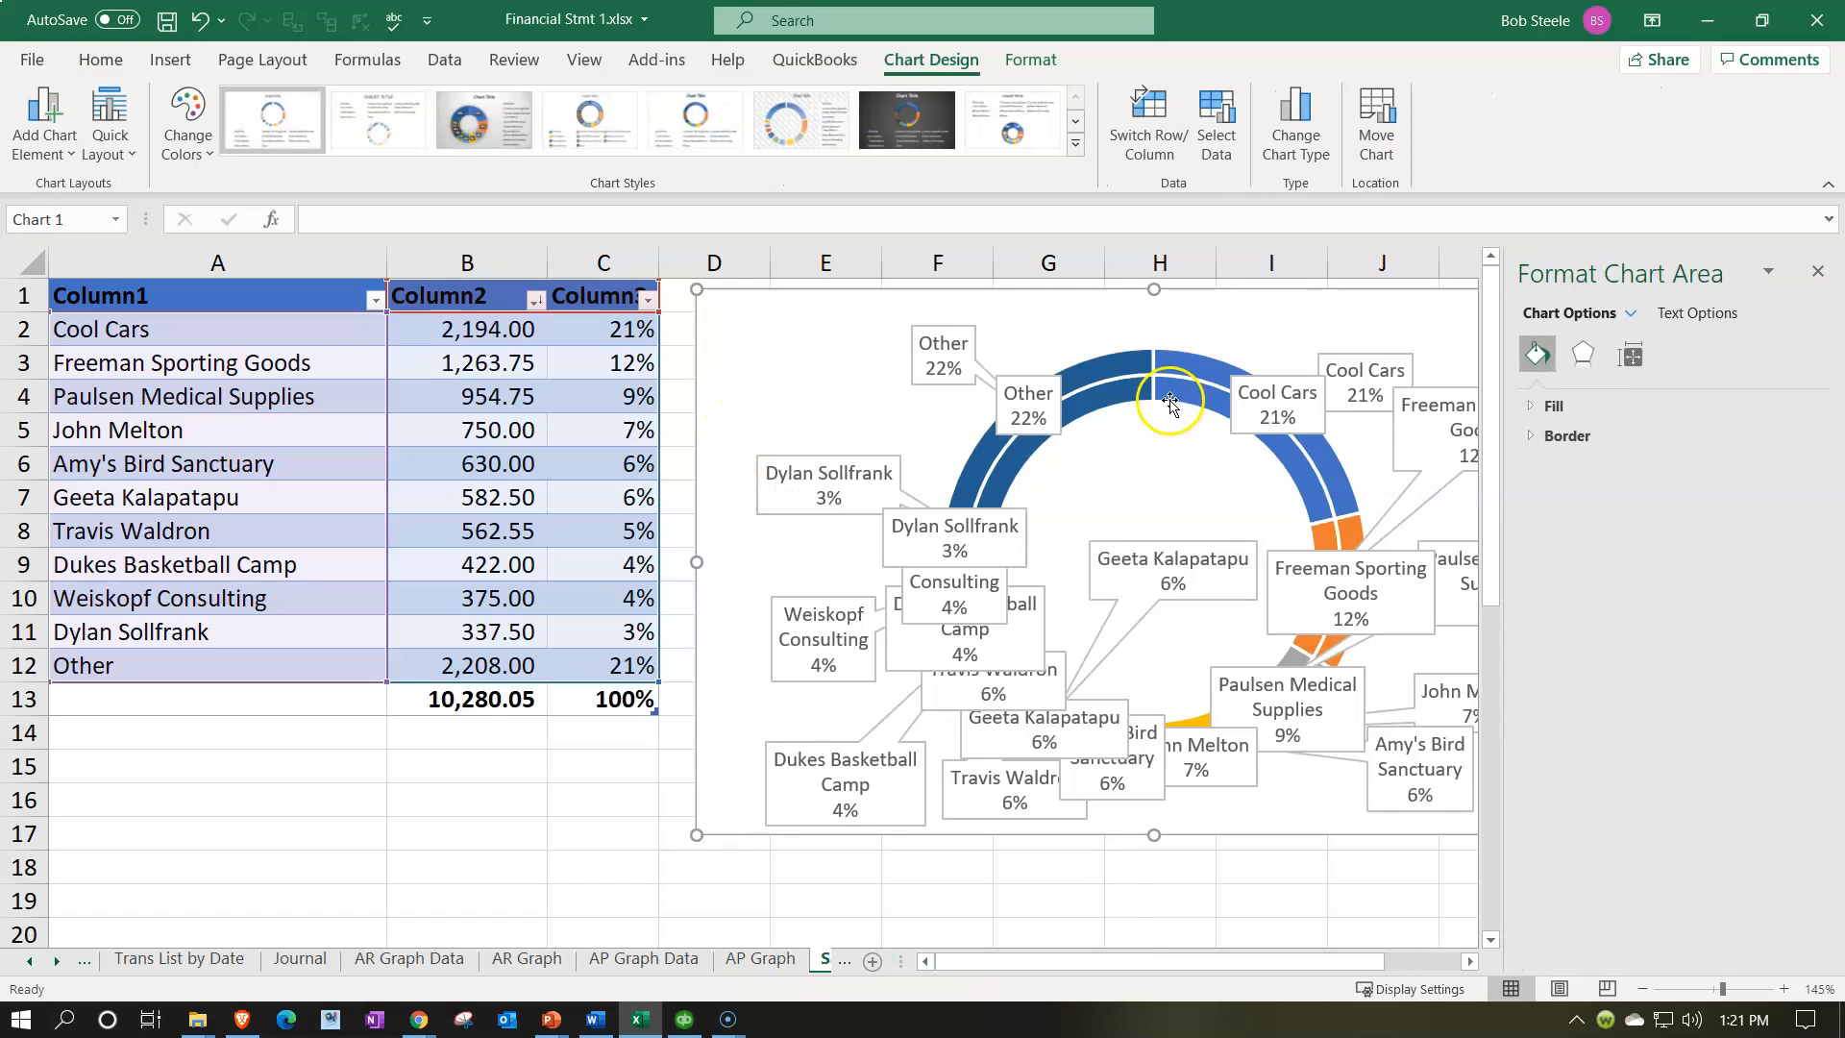
pyautogui.click(1226, 143)
pyautogui.moveTo(856, 400); pyautogui.dragTo(1086, 452)
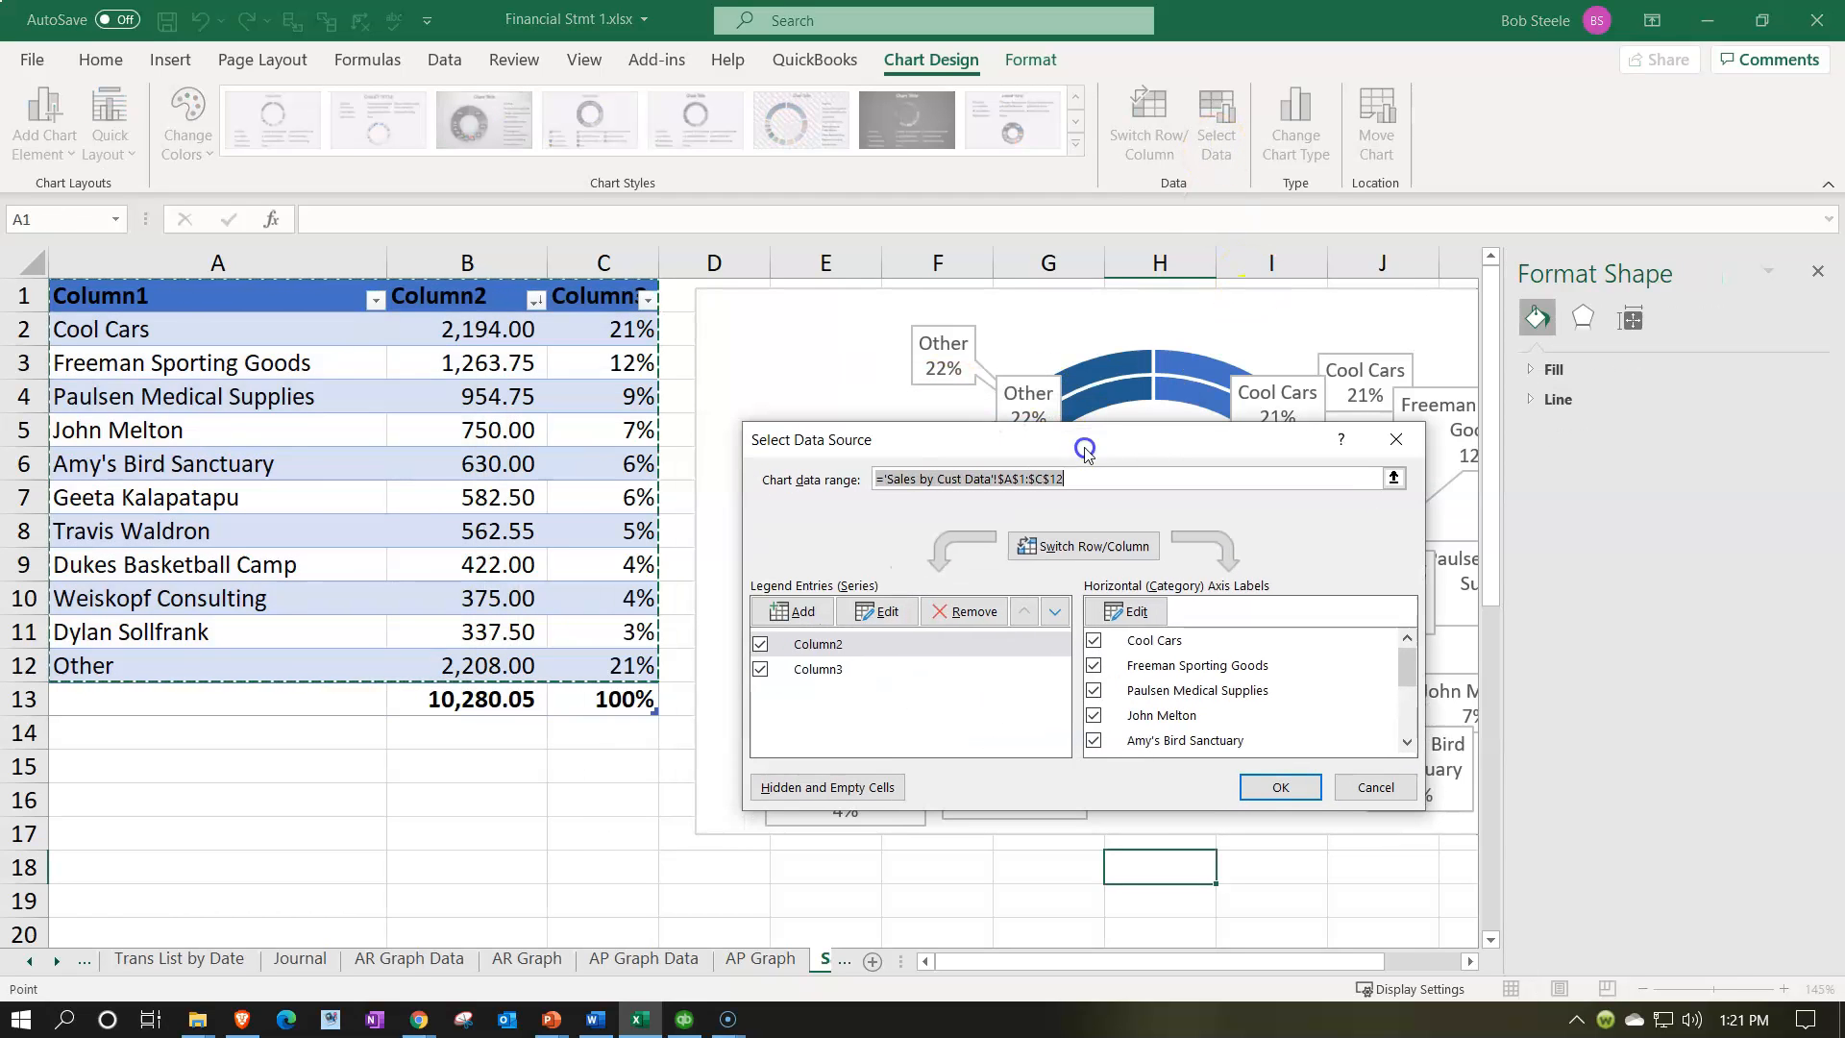
pyautogui.moveTo(293, 333); pyautogui.dragTo(461, 663)
pyautogui.click(1304, 790)
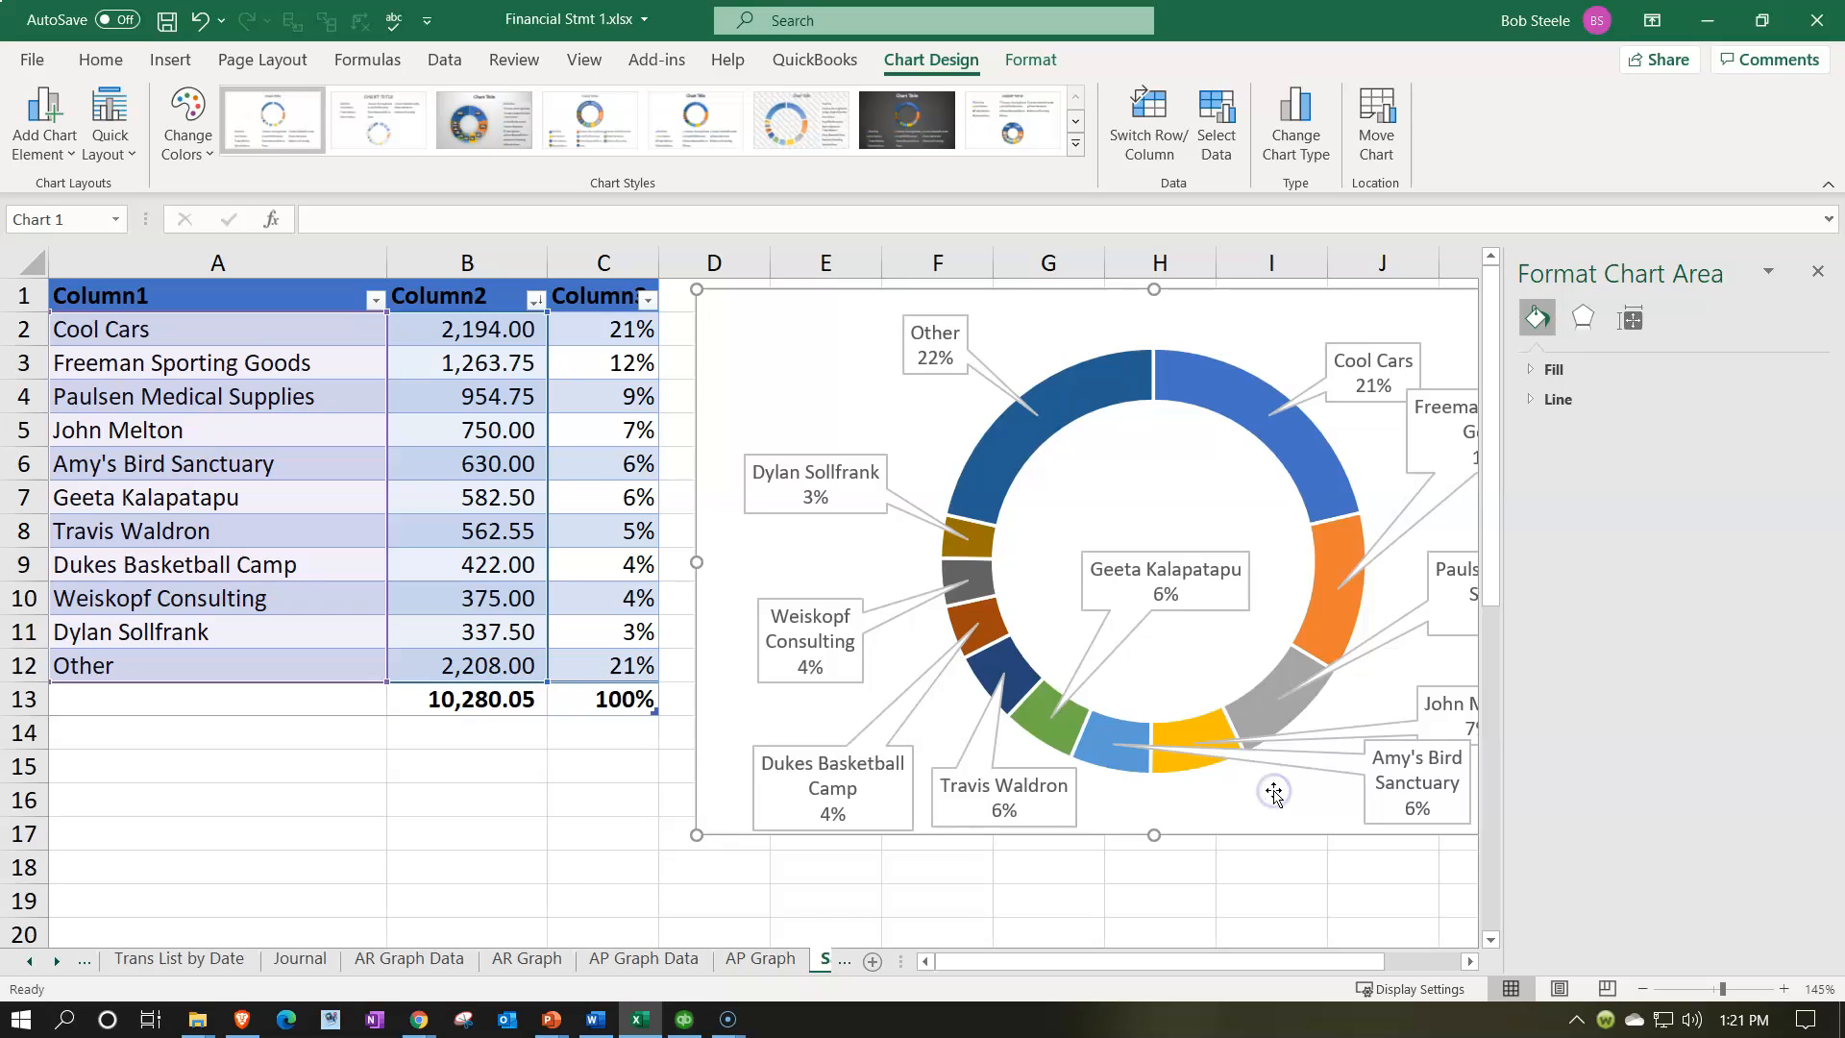
pyautogui.click(1818, 275)
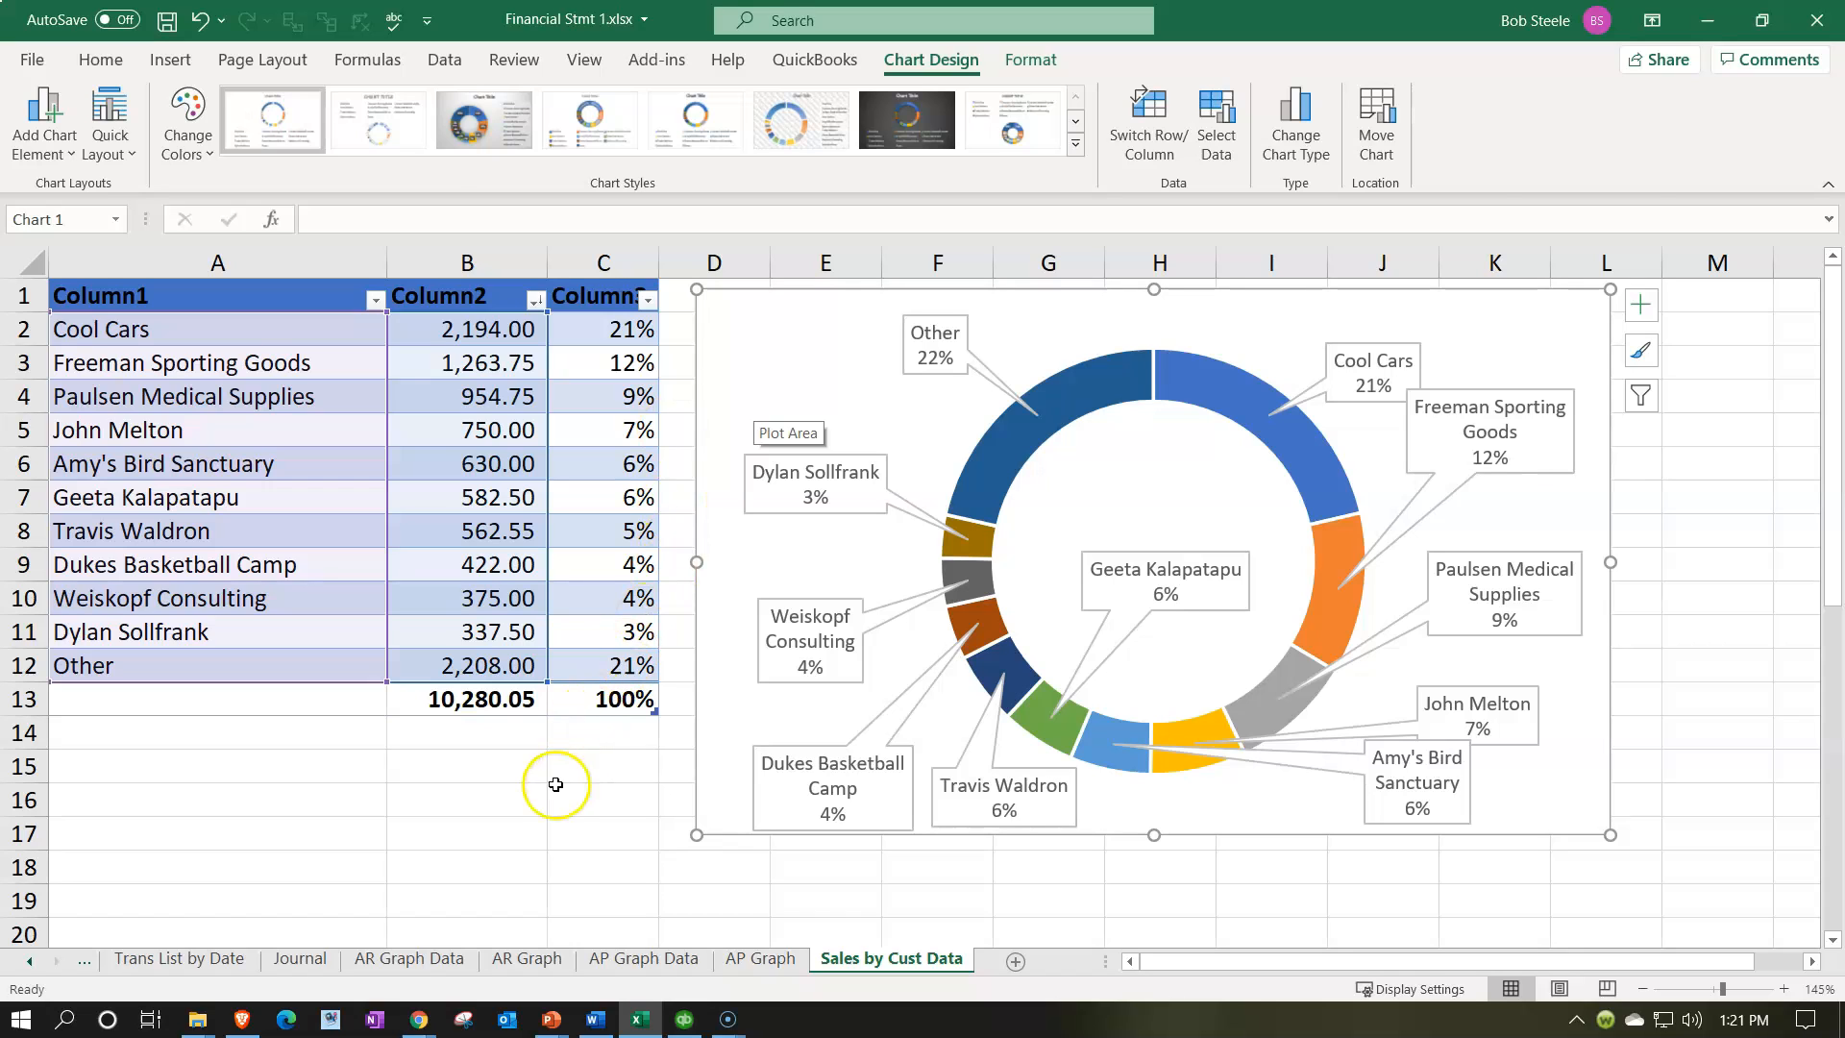
pyautogui.click(541, 824)
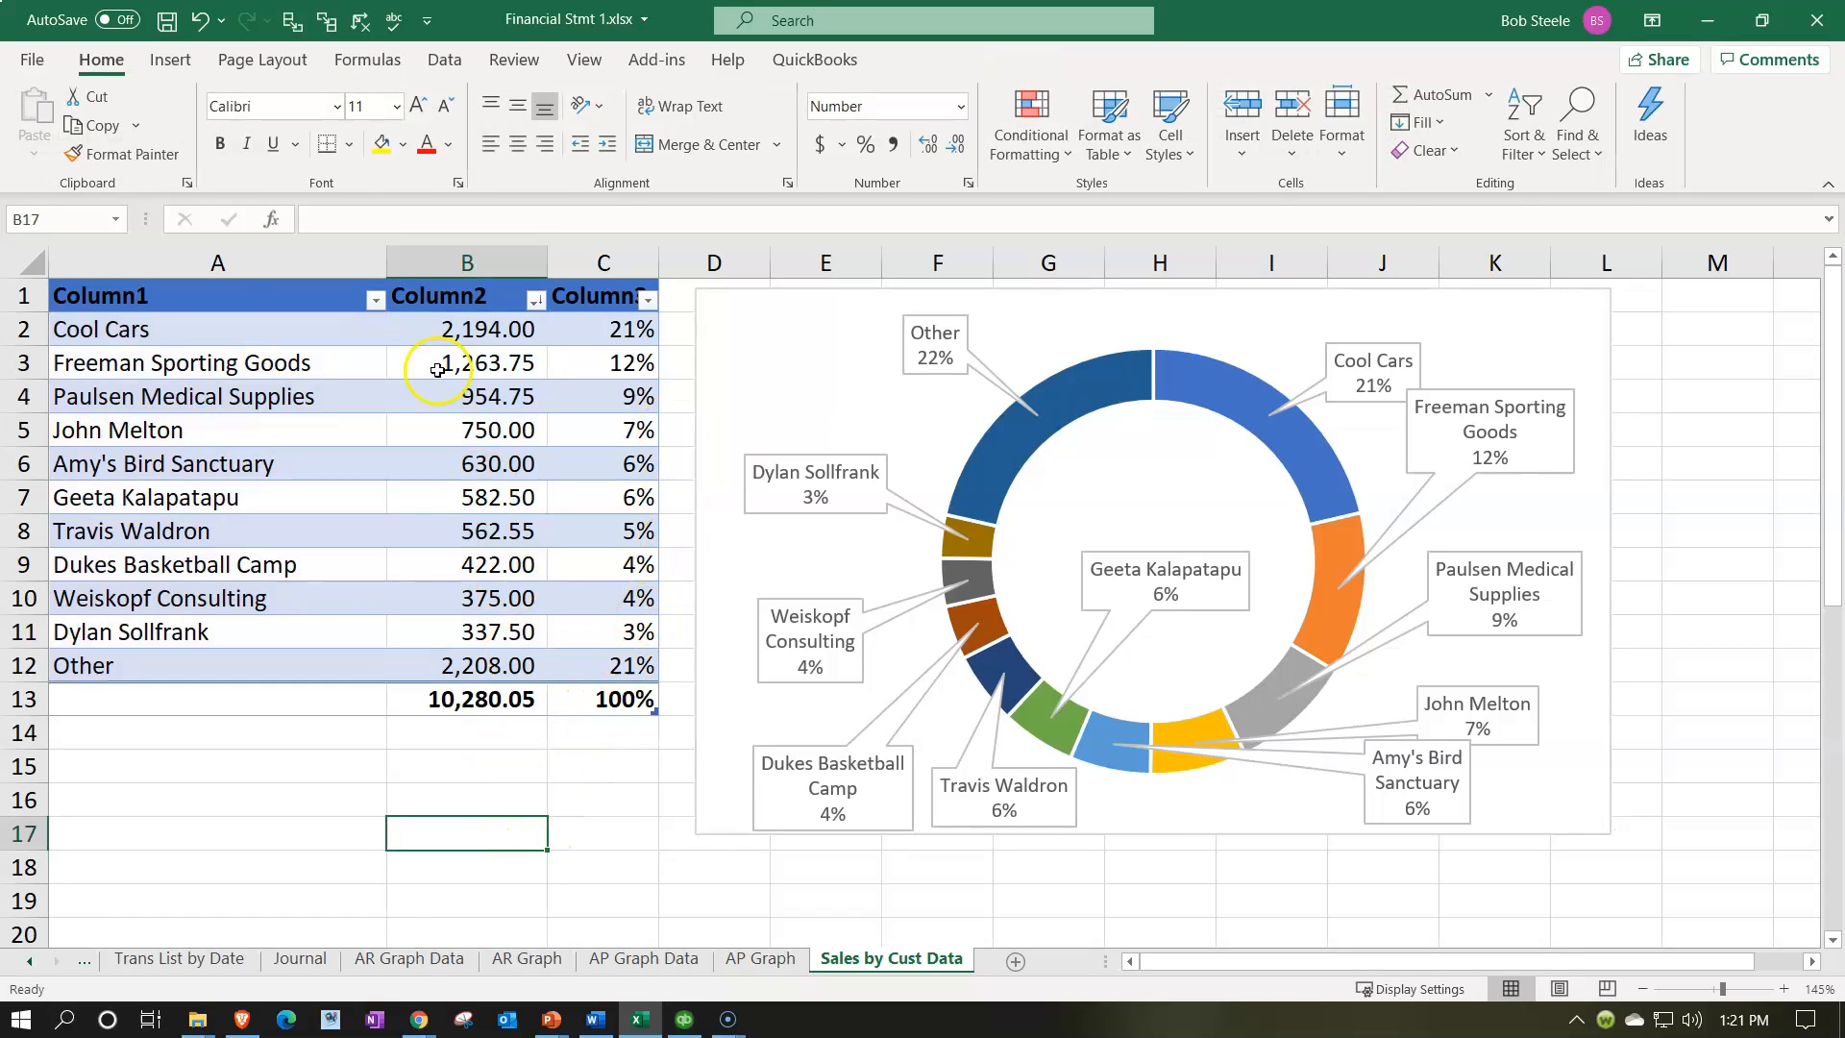
pyautogui.moveTo(173, 336); pyautogui.dragTo(455, 642)
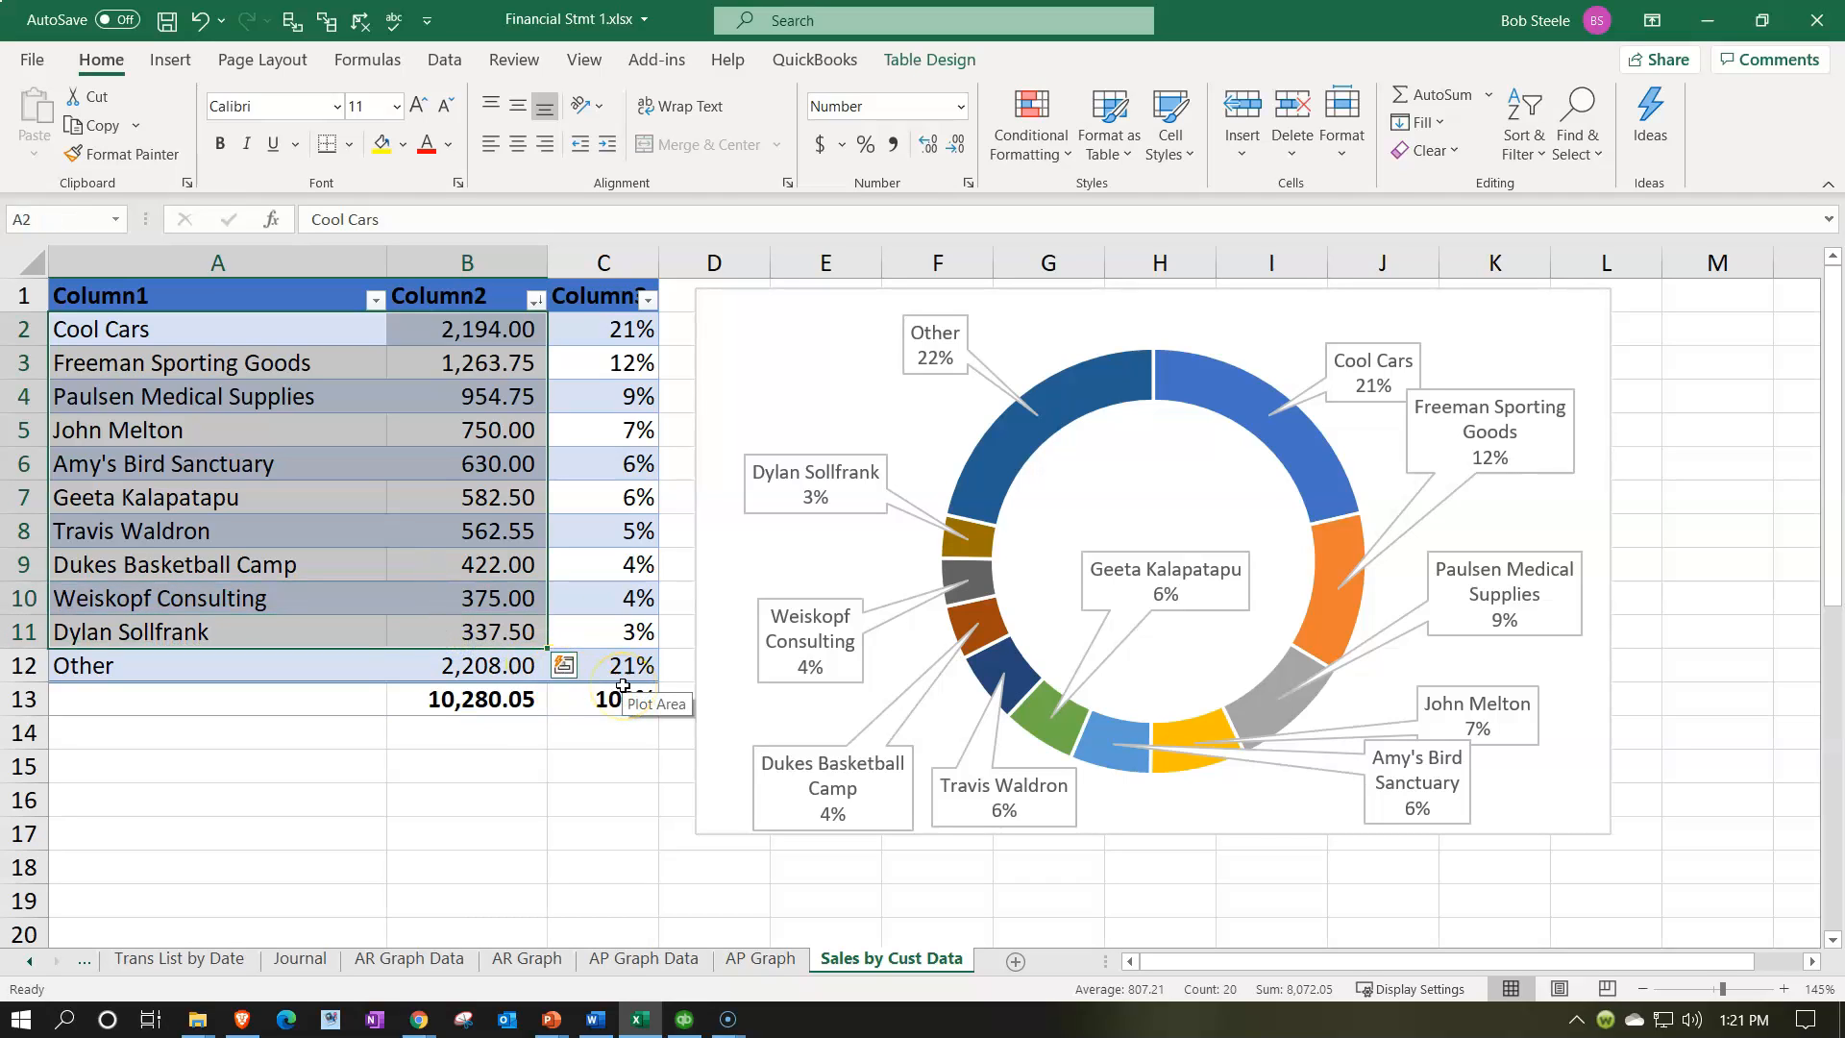
pyautogui.click(336, 771)
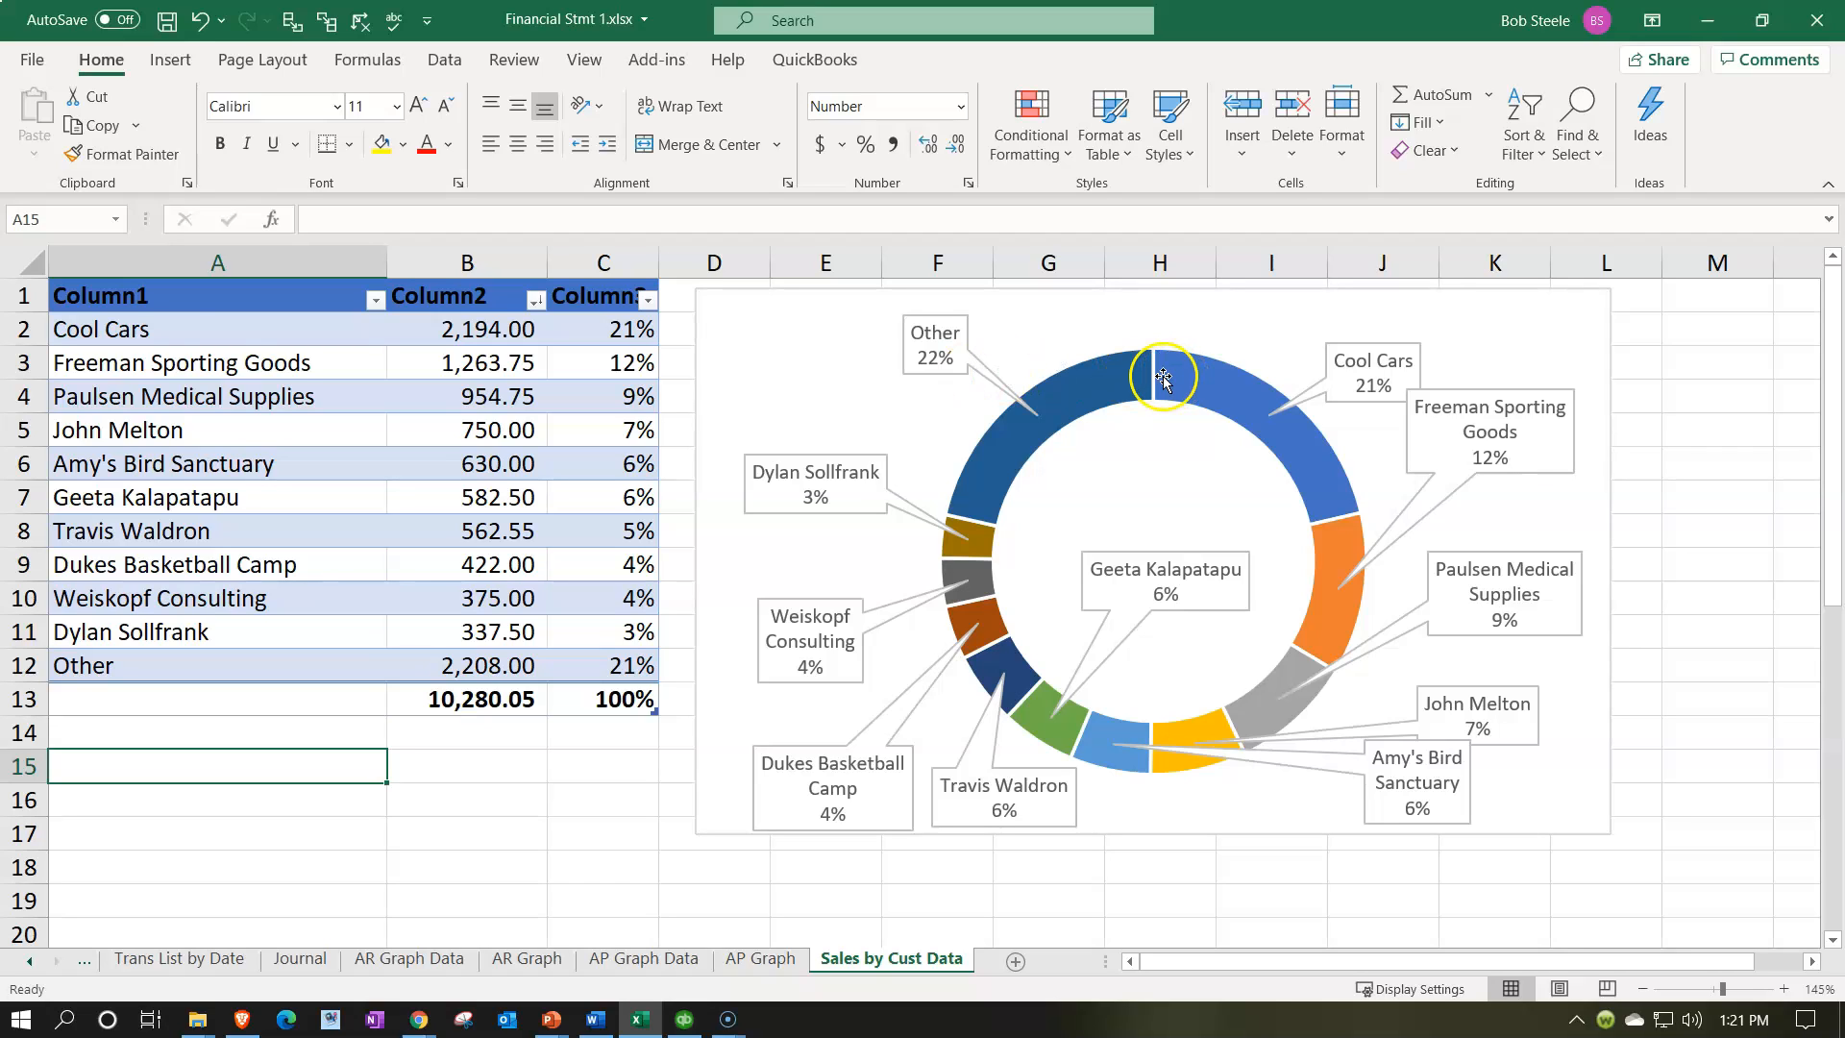
# - Insert a recommended Funnel chart from the customer names and amounts in A2:B12
pyautogui.moveTo(162, 317); pyautogui.dragTo(436, 649)
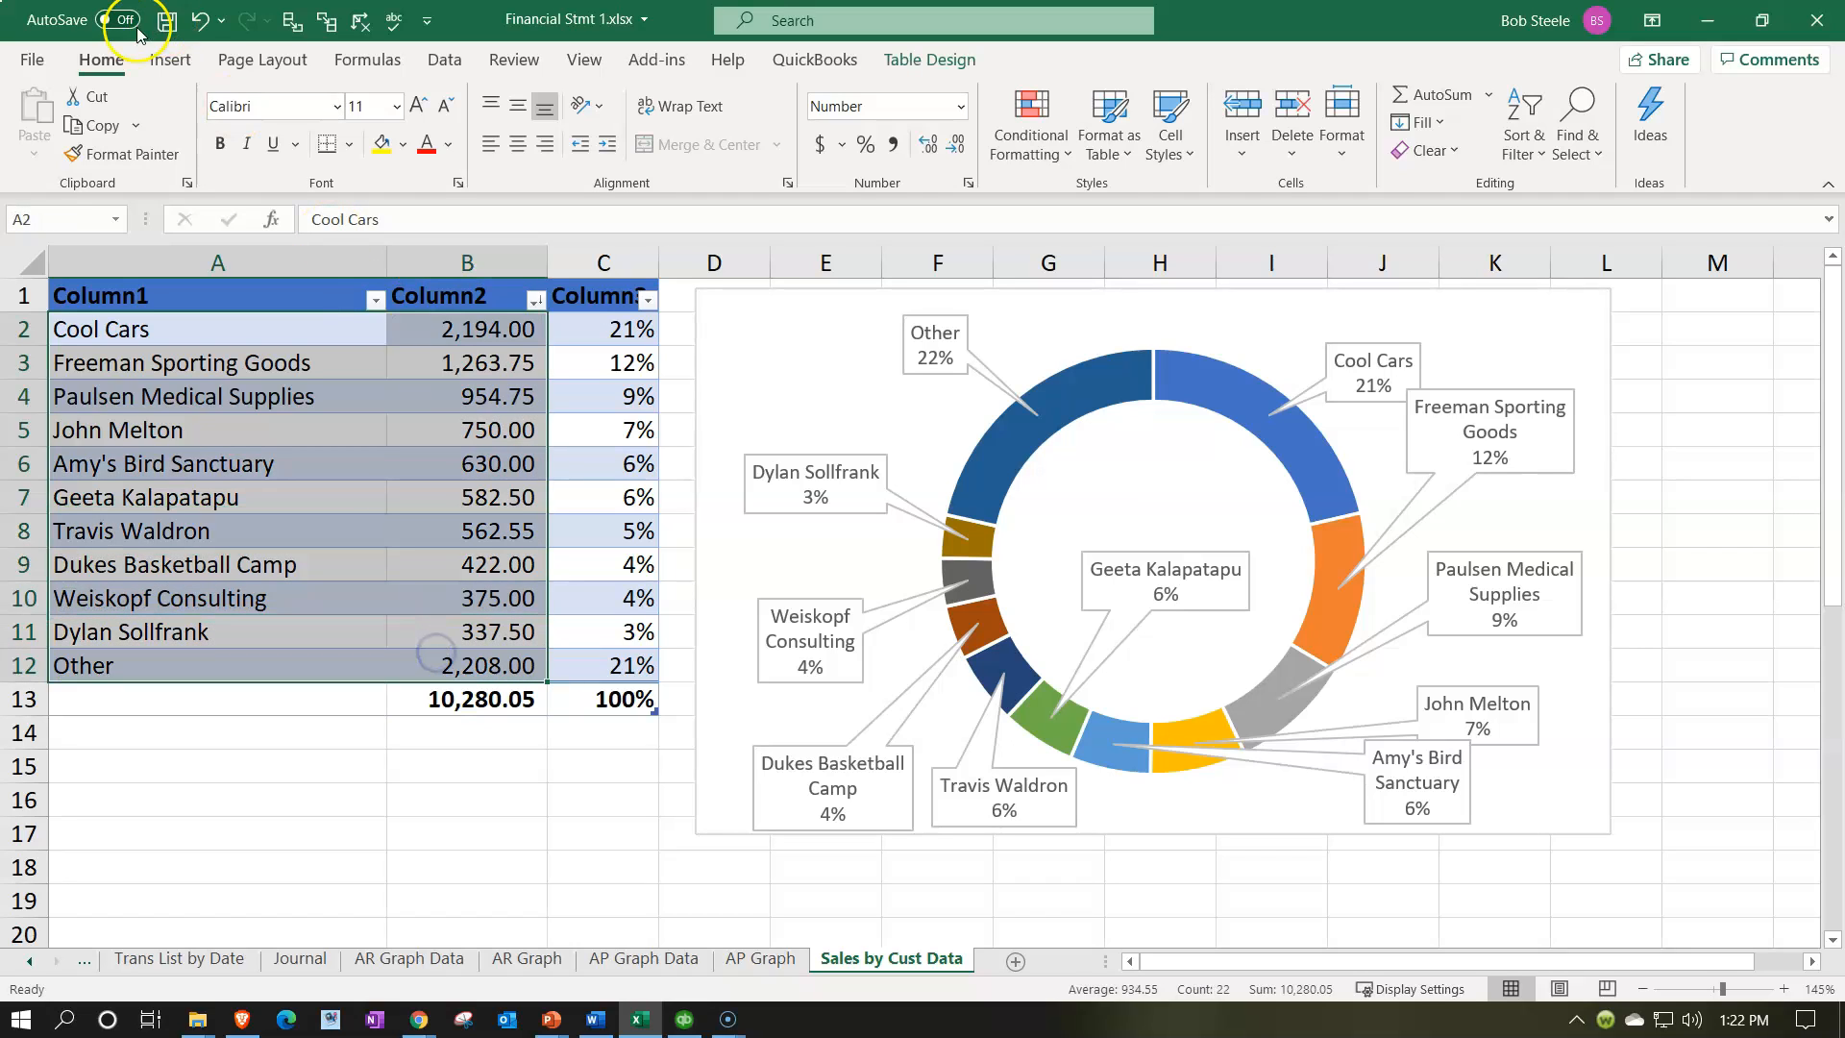
pyautogui.click(178, 60)
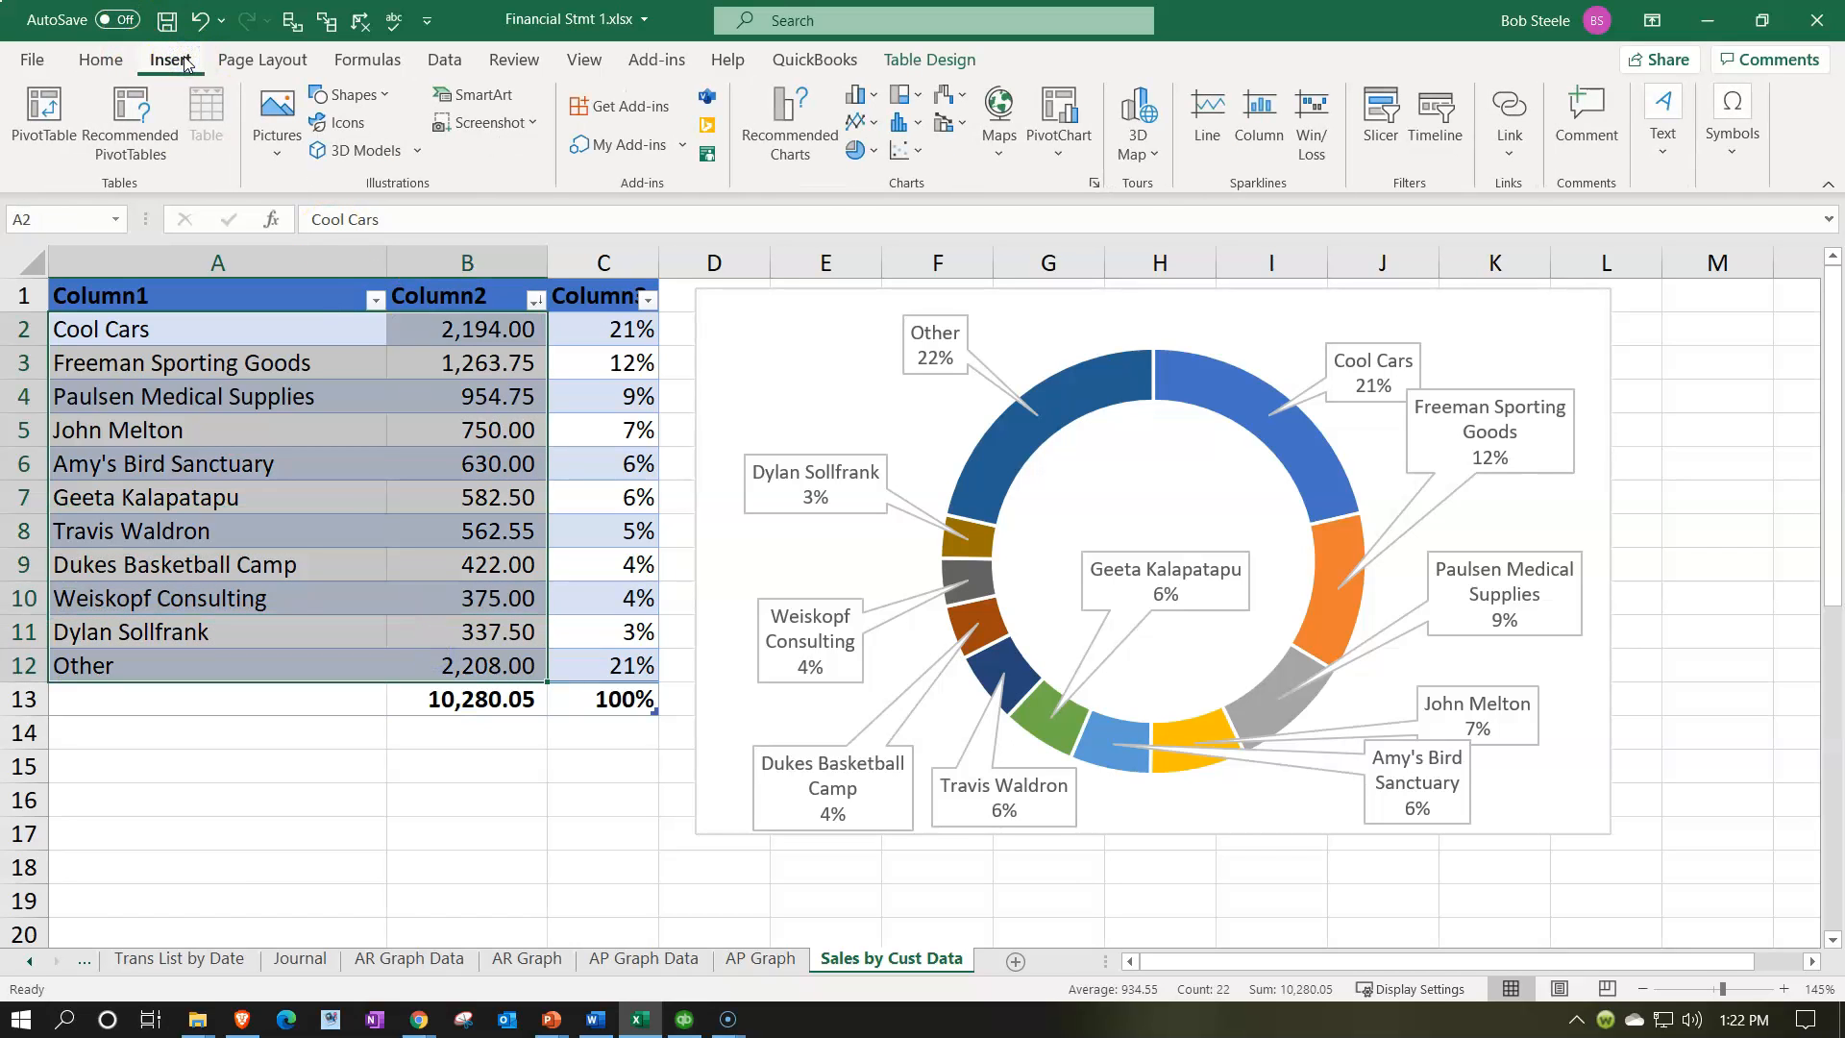
pyautogui.click(875, 96)
pyautogui.click(876, 96)
pyautogui.click(915, 123)
pyautogui.click(919, 125)
pyautogui.click(874, 91)
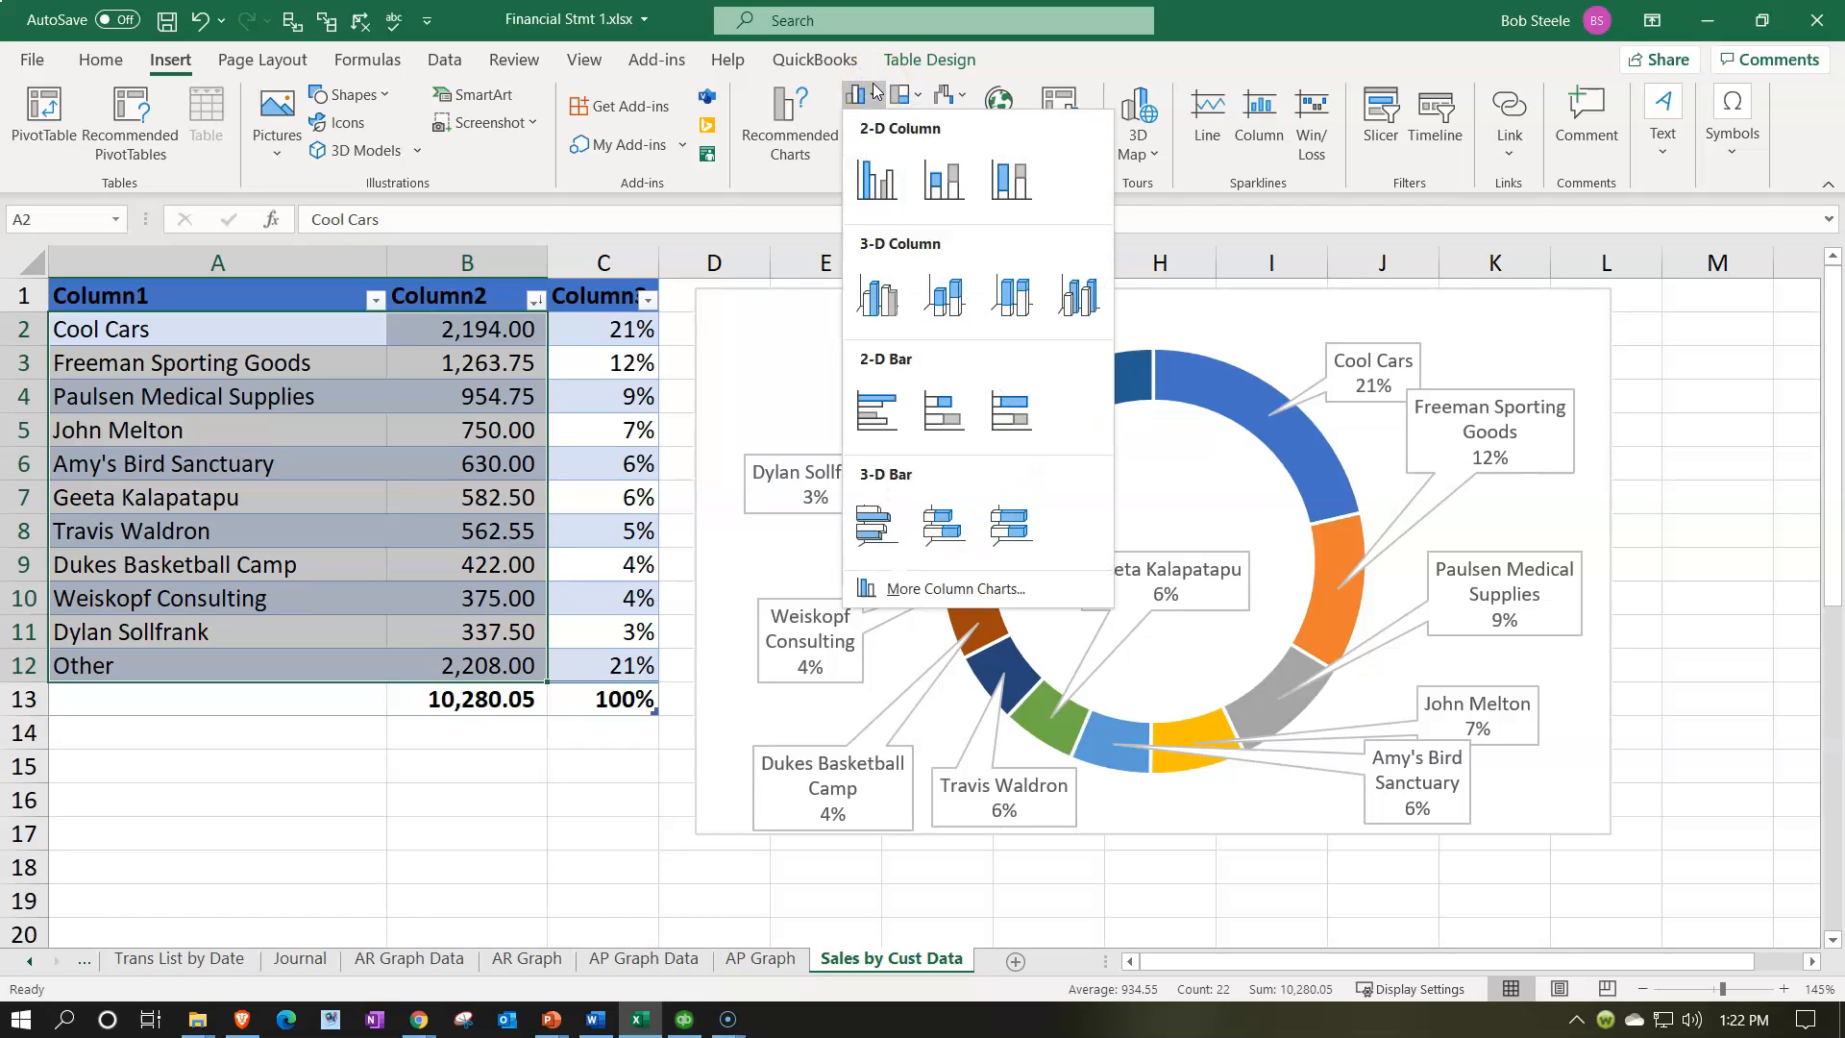
pyautogui.click(785, 125)
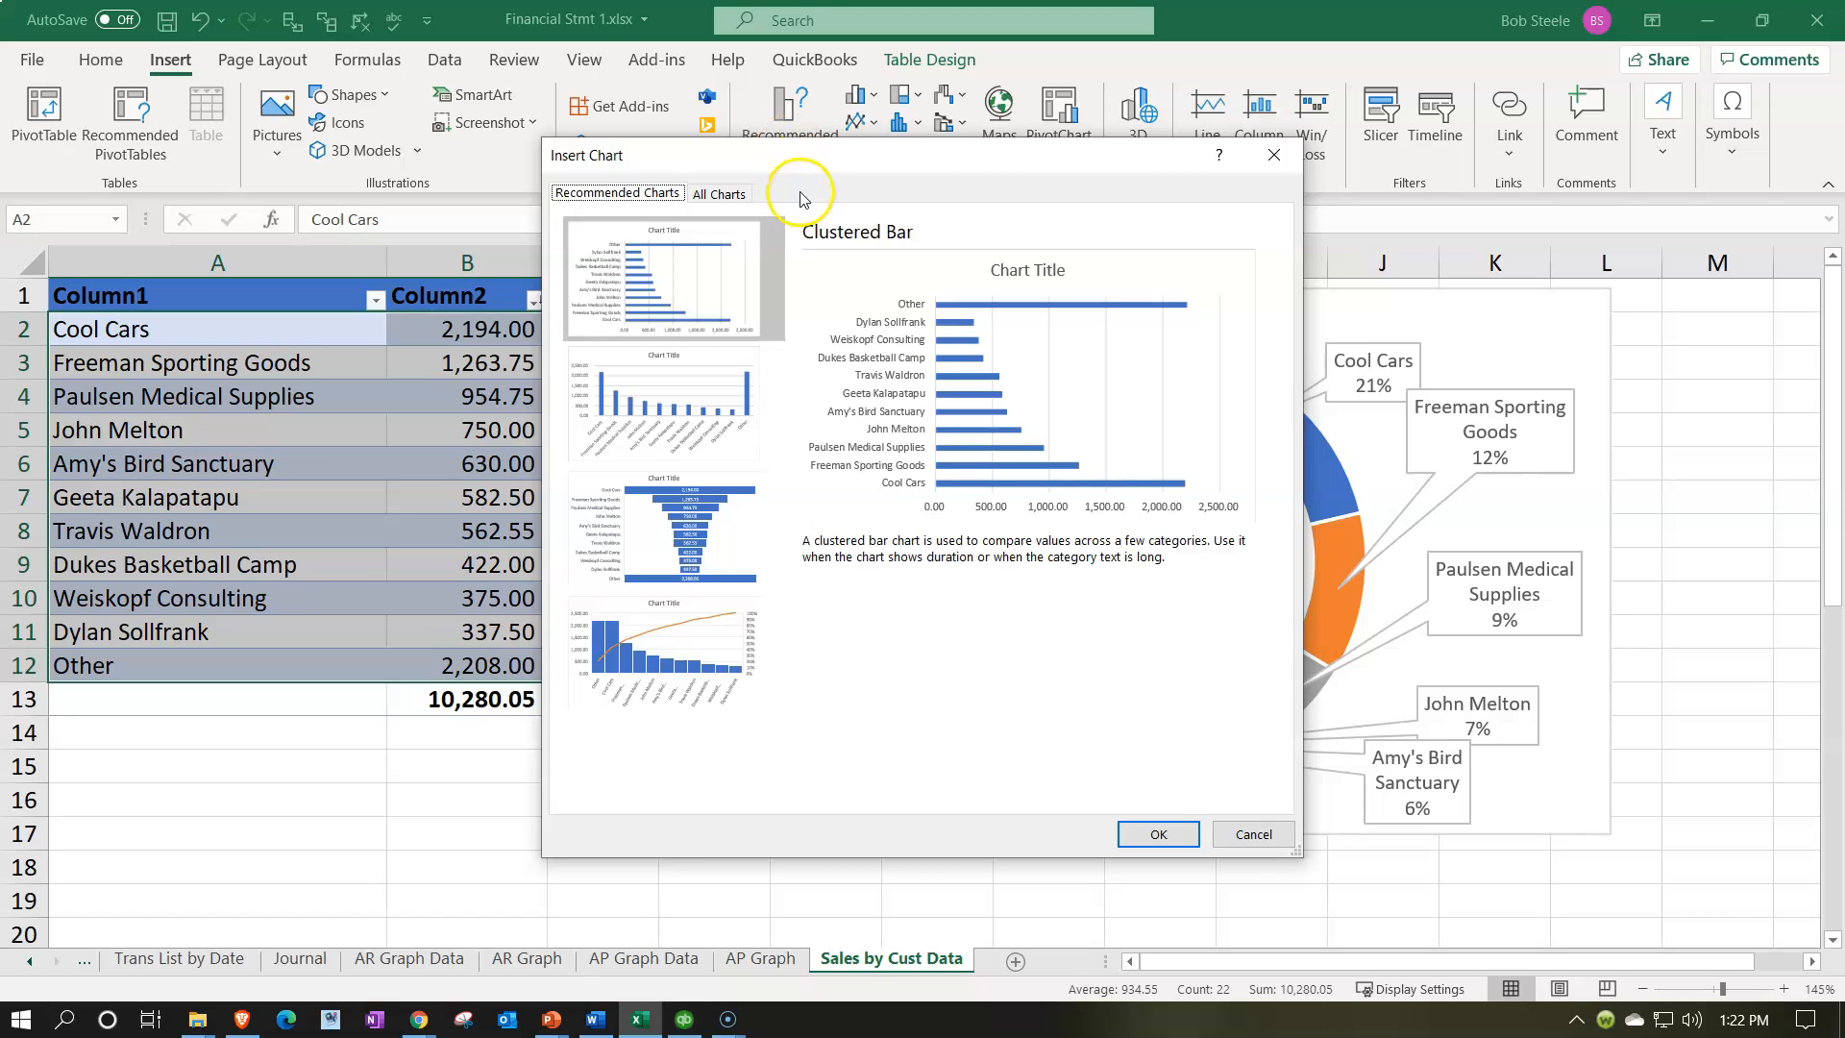
pyautogui.moveTo(813, 168); pyautogui.dragTo(1105, 165)
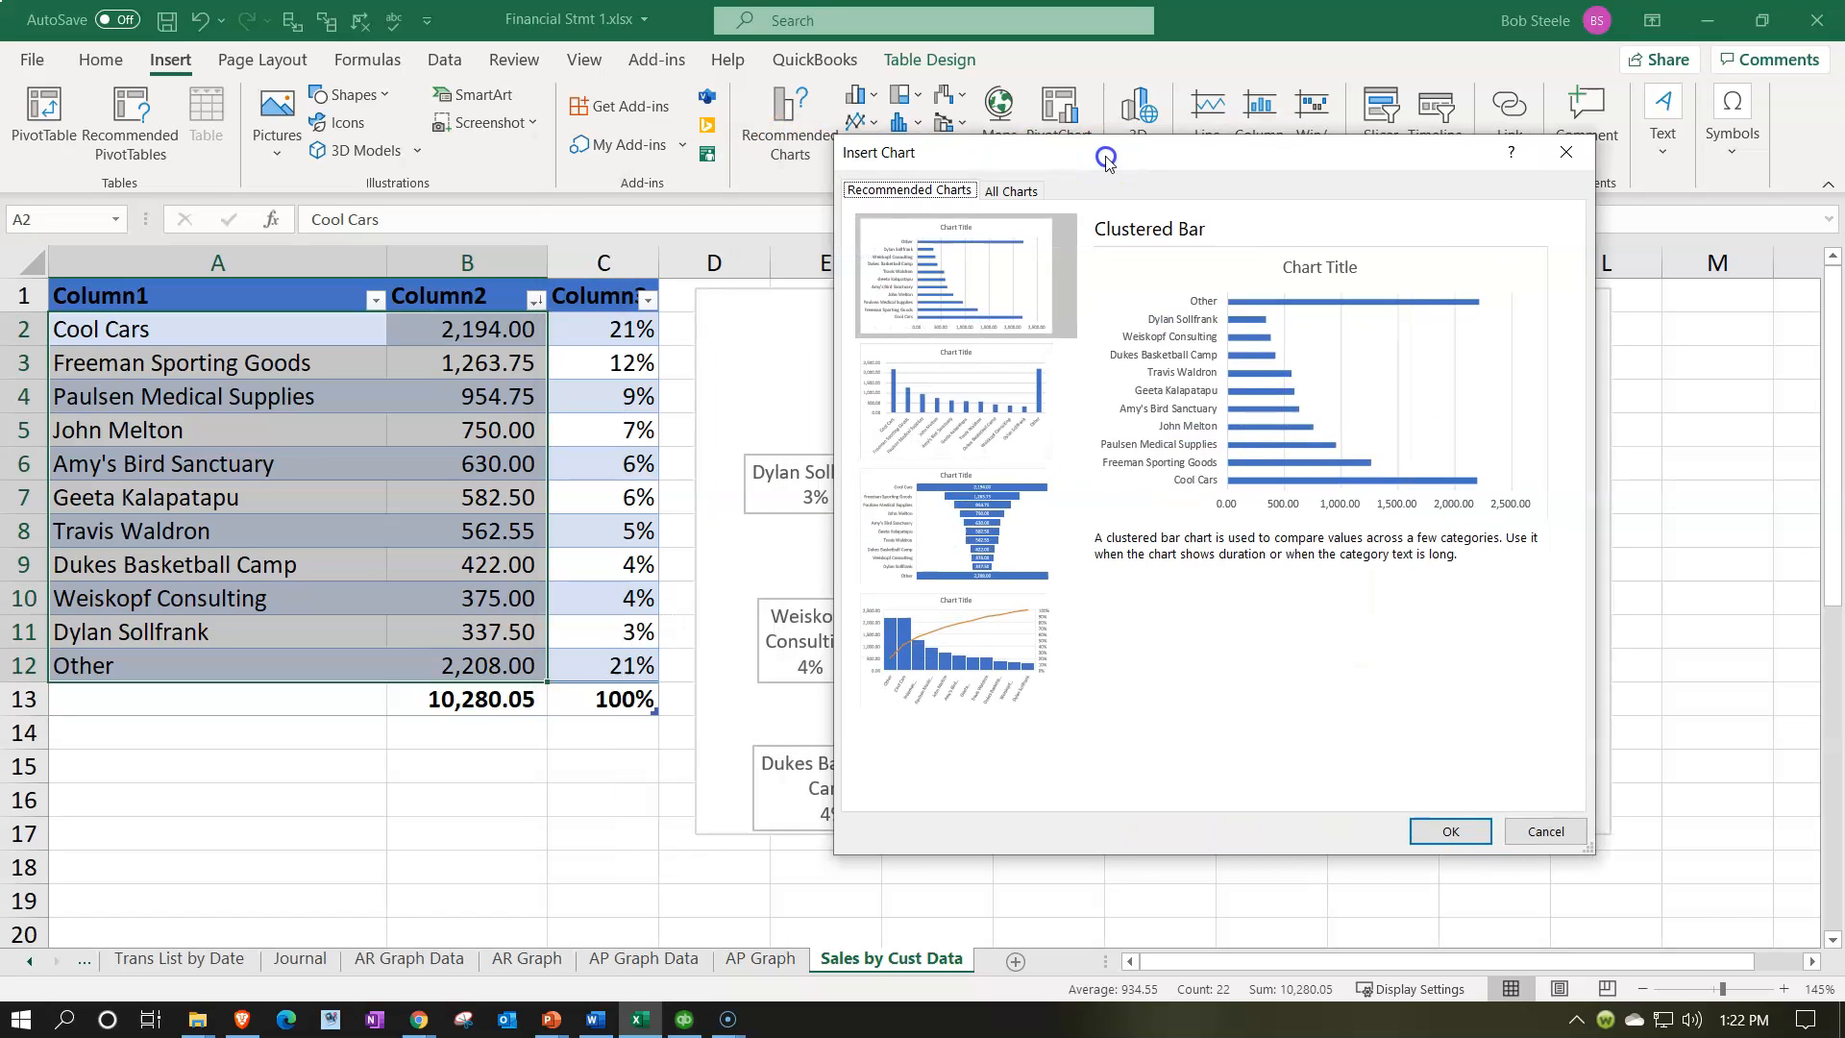
pyautogui.click(999, 545)
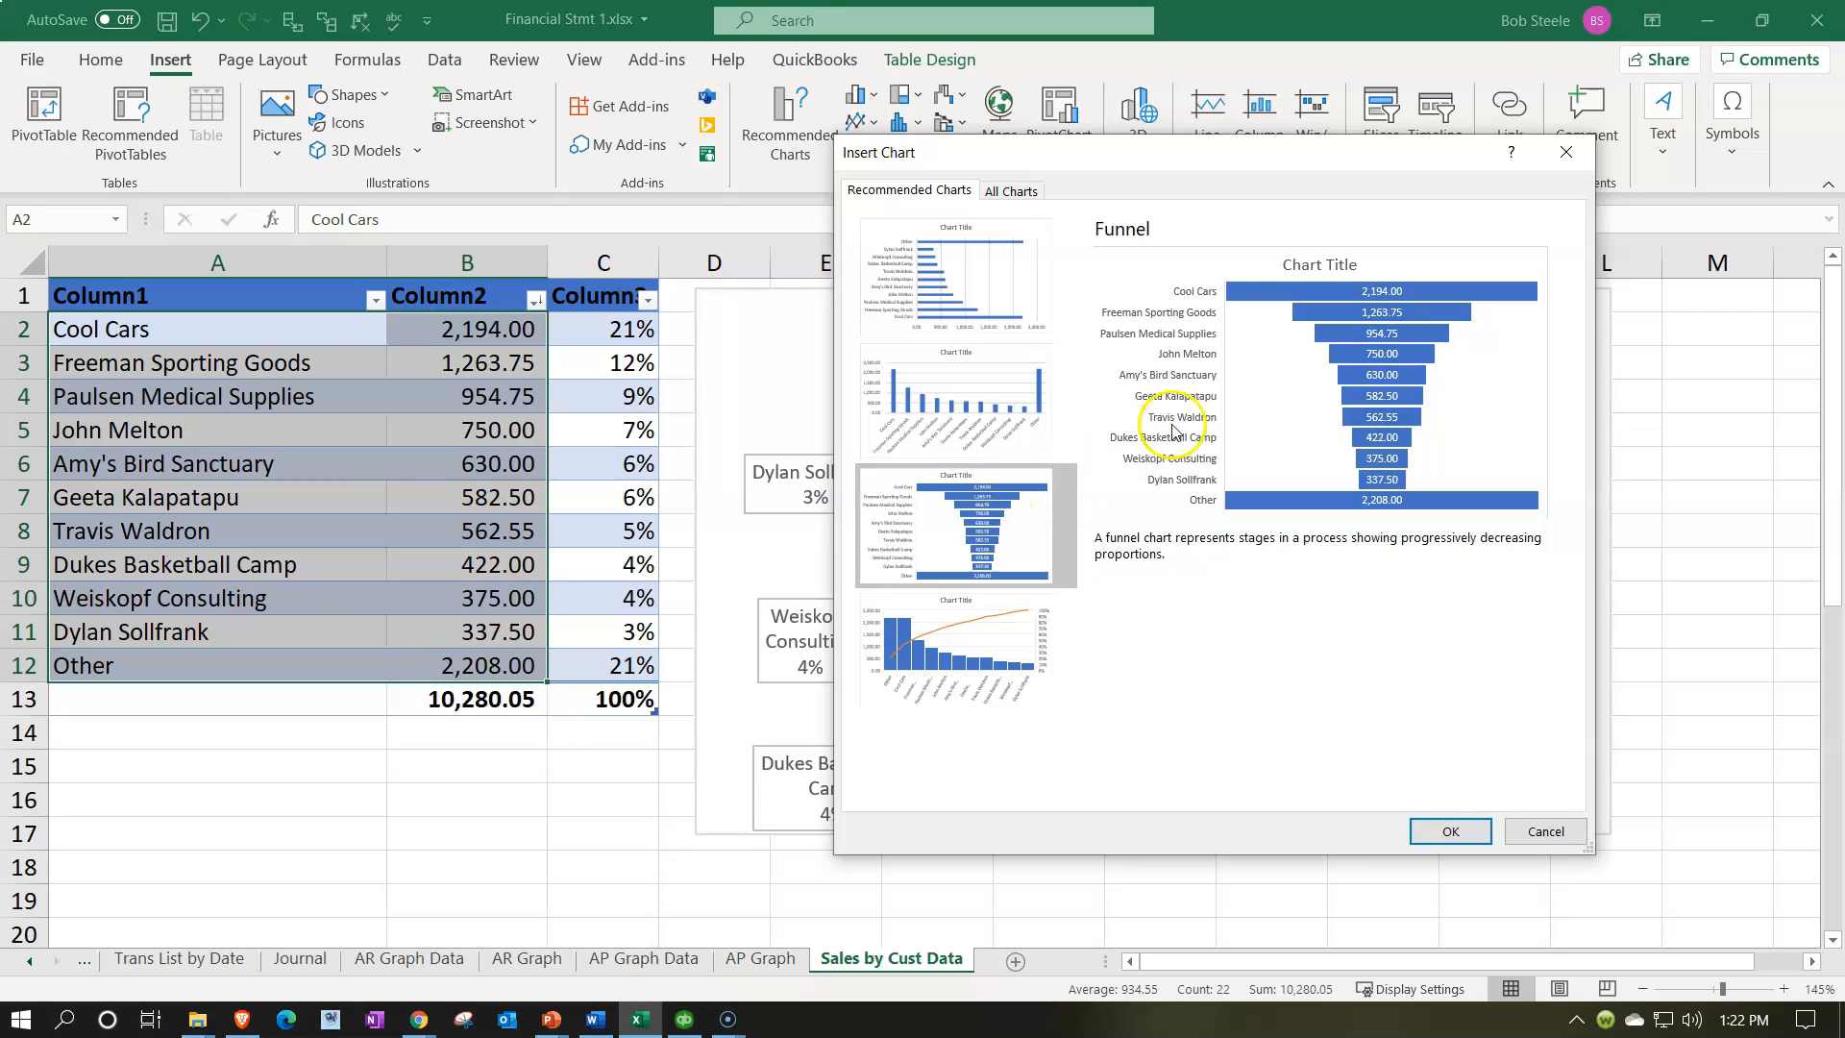
pyautogui.click(1450, 832)
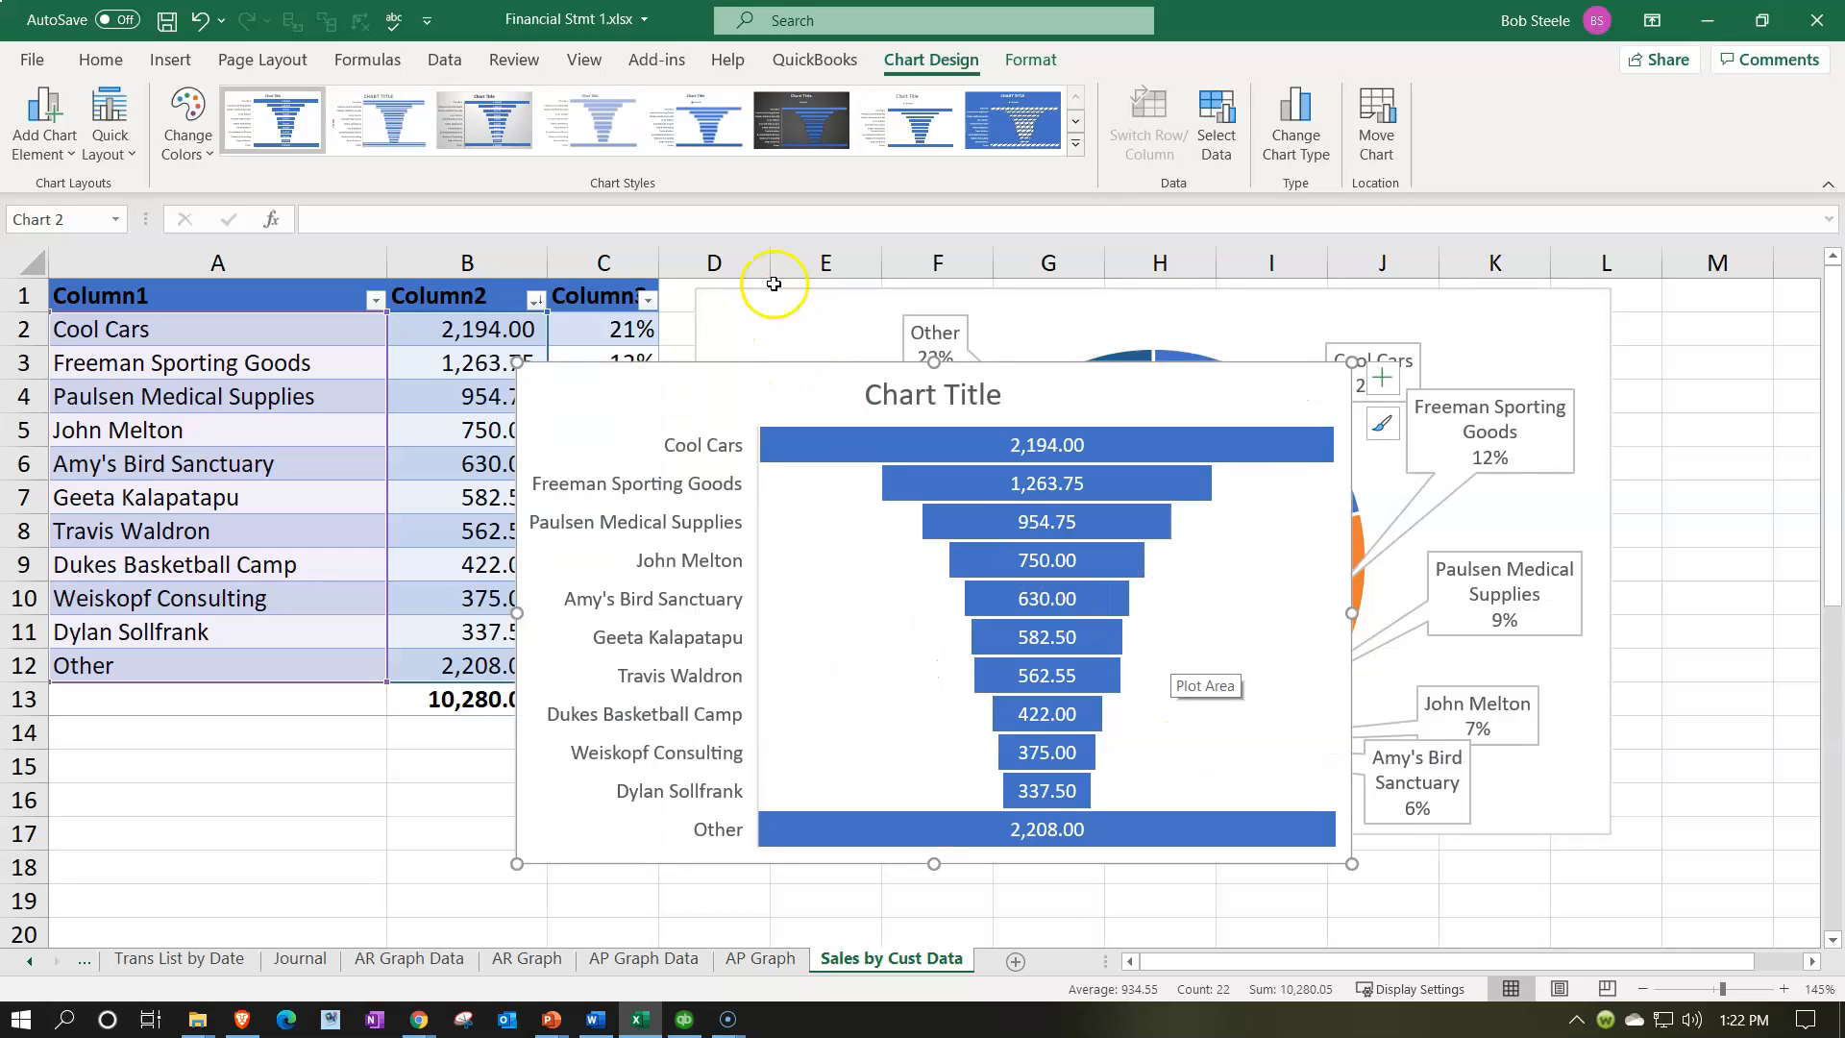
# - Move the funnel chart below the table, starting at about row 18 in column A, and shift the doughnut chart slightly closer to the table
pyautogui.moveTo(717, 370); pyautogui.dragTo(481, 659)
pyautogui.scroll(-1, 516, 452)
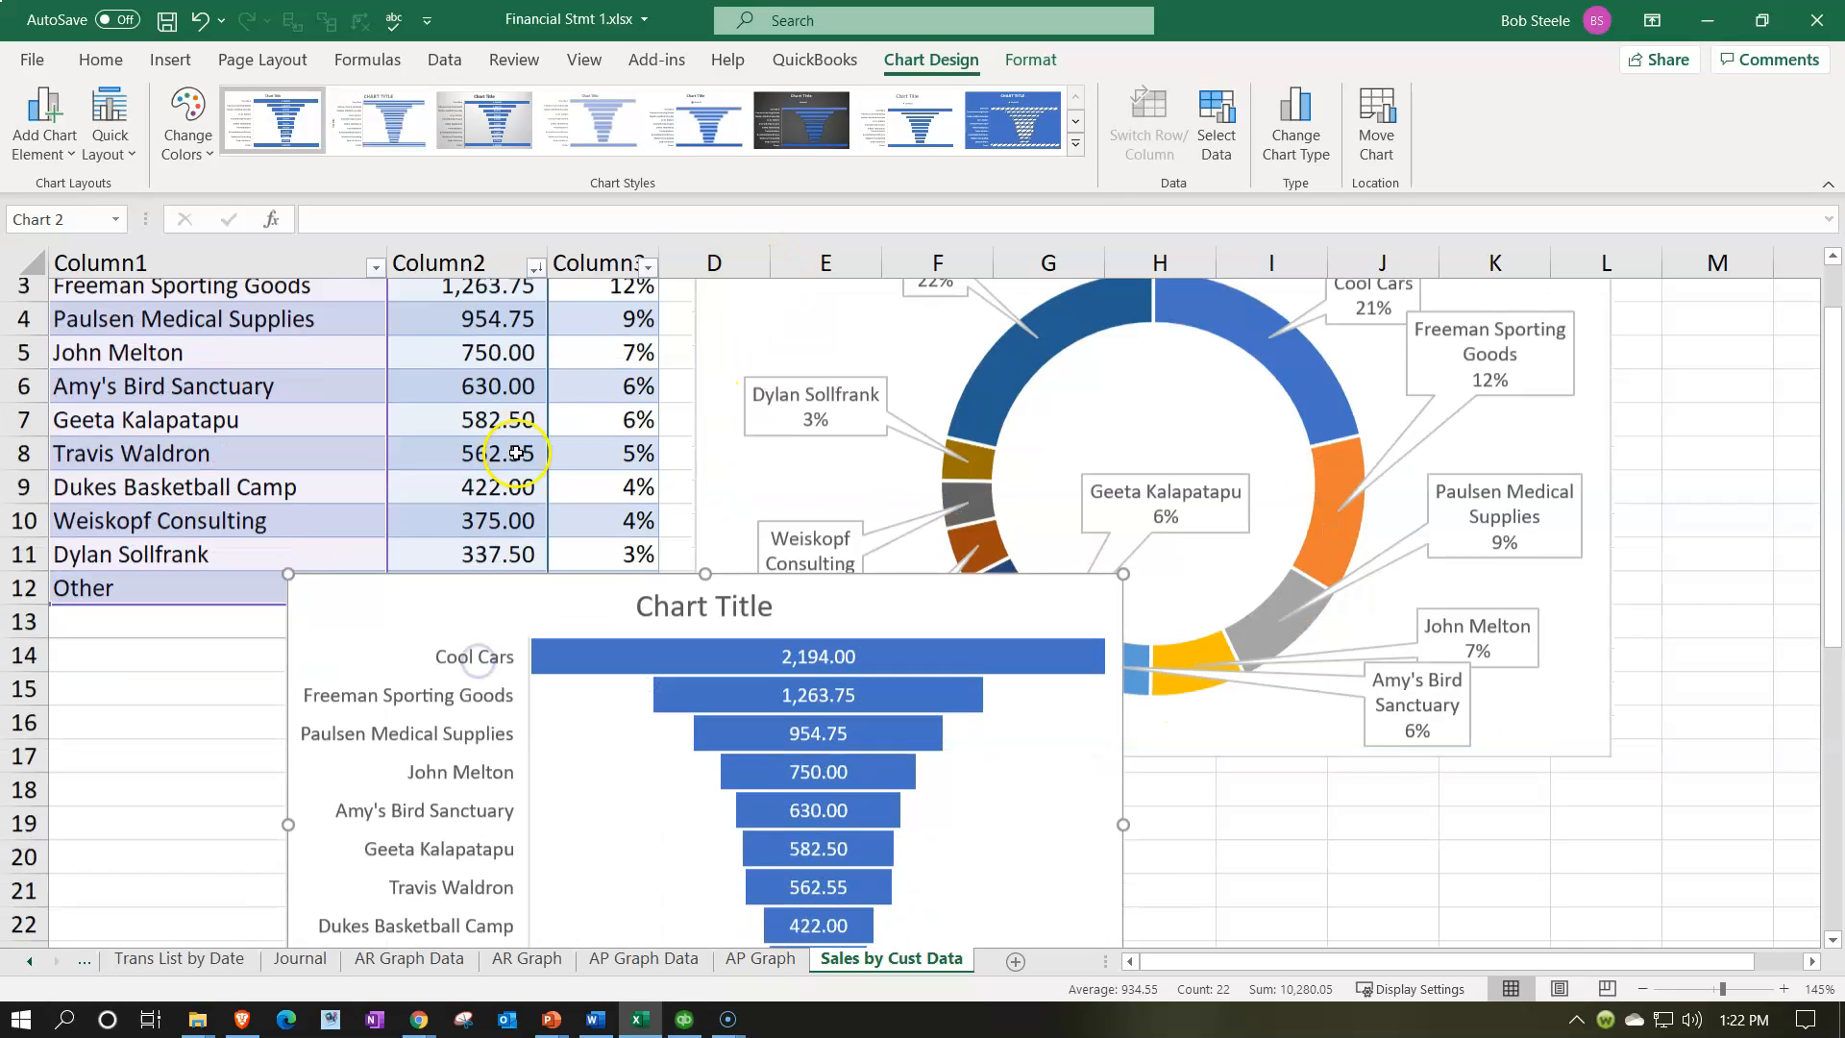
pyautogui.scroll(-2, 516, 453)
pyautogui.moveTo(490, 382); pyautogui.dragTo(275, 490)
pyautogui.scroll(-1, 299, 473)
pyautogui.moveTo(274, 399); pyautogui.dragTo(275, 456)
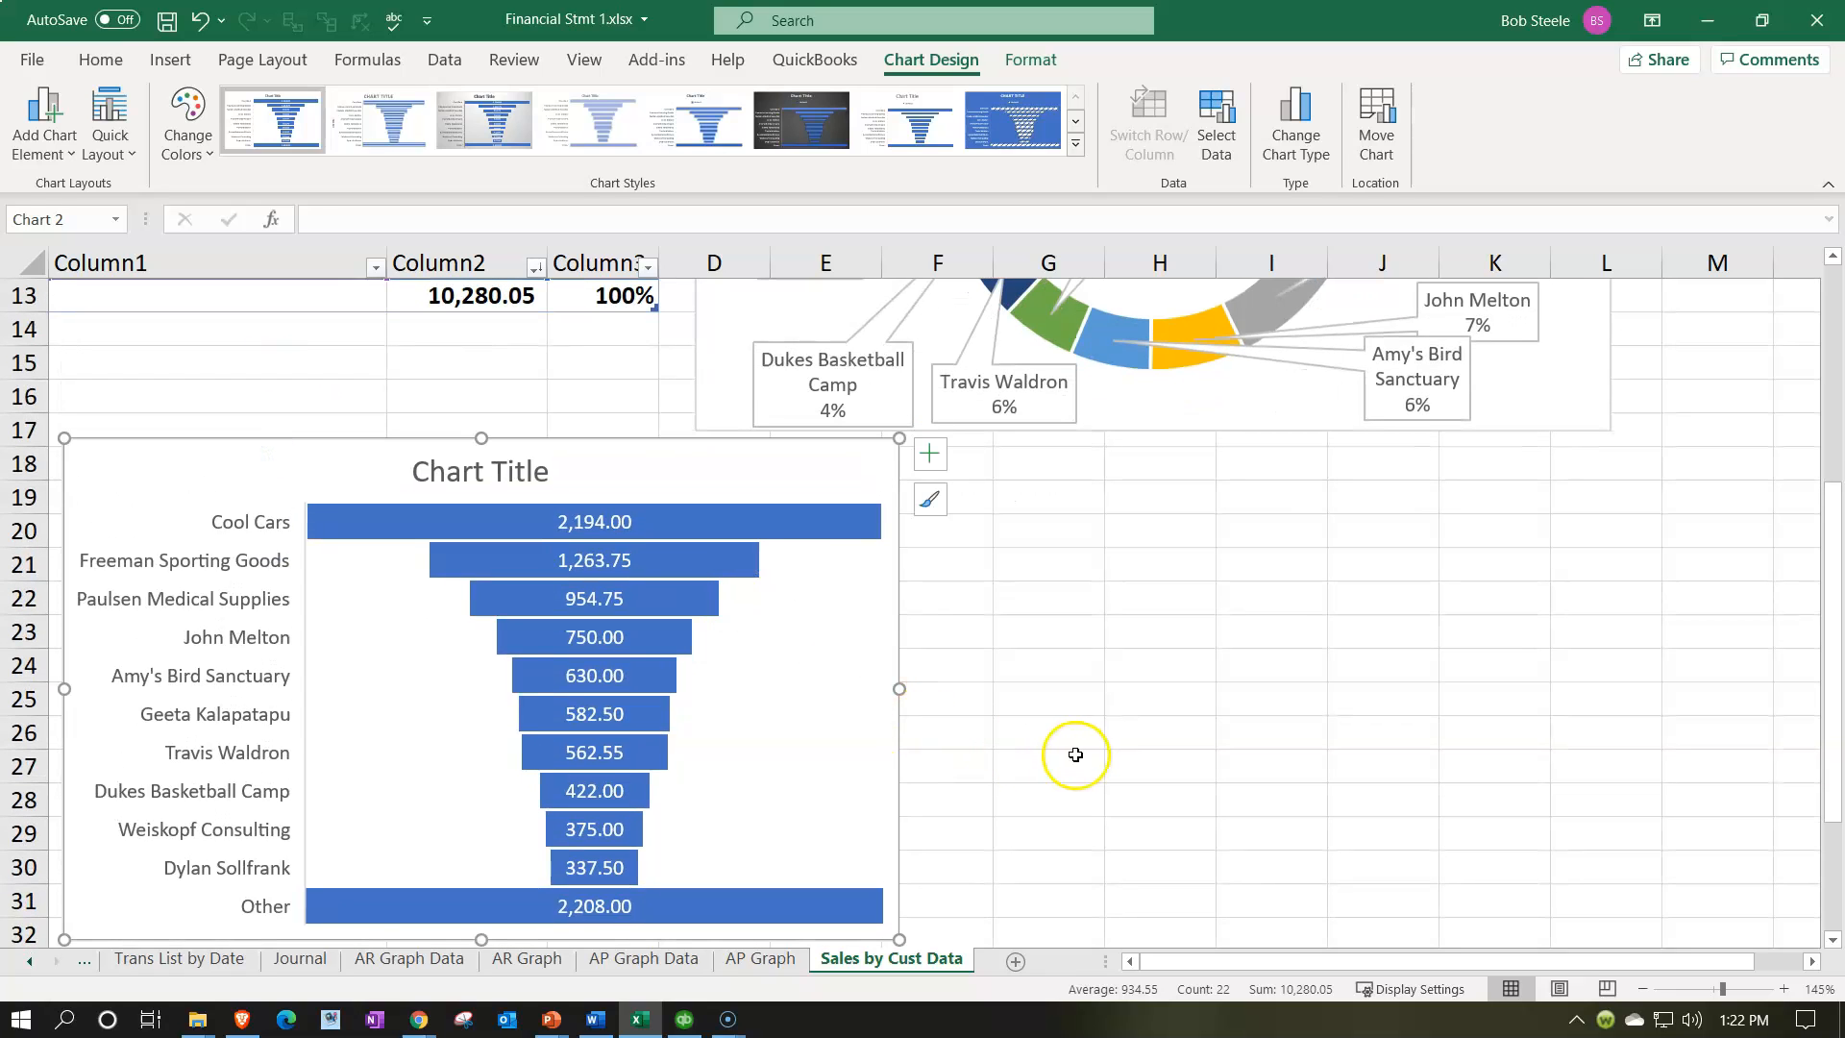
pyautogui.scroll(4, 1180, 661)
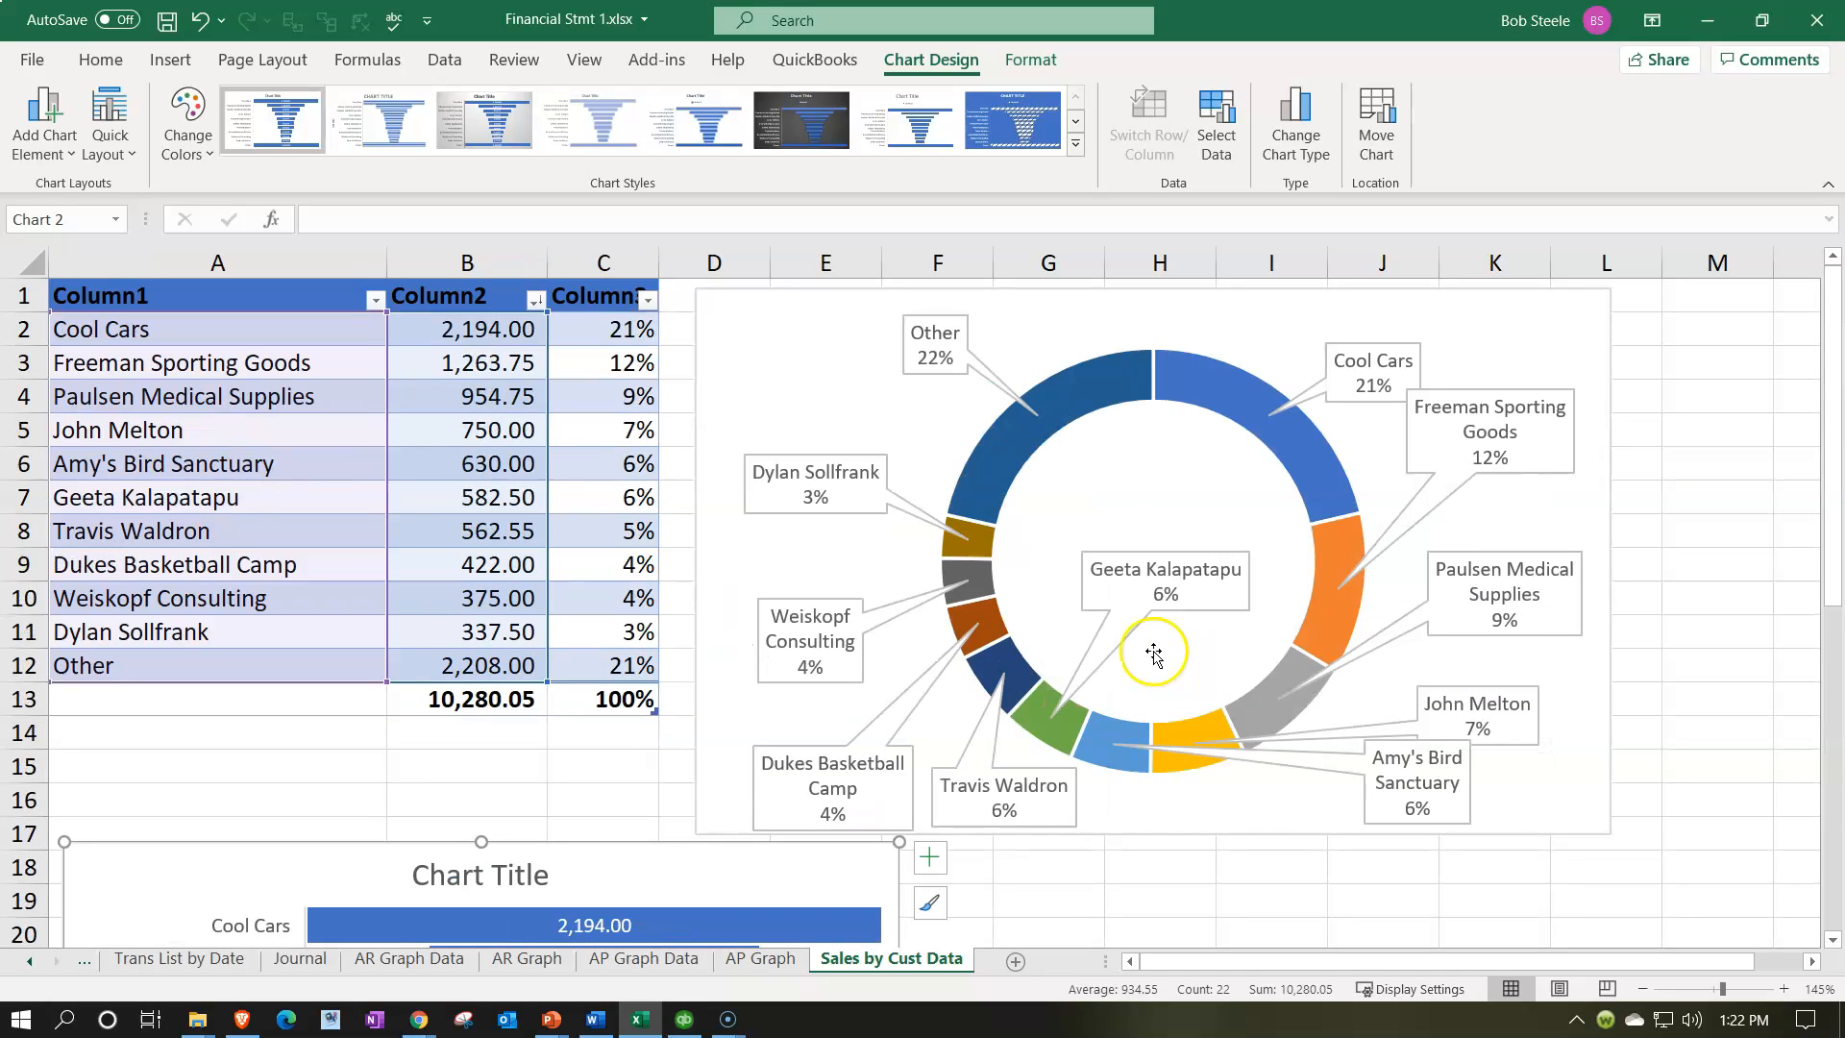
pyautogui.moveTo(743, 344)
pyautogui.mouseDown()
pyautogui.moveTo(96, 331)
pyautogui.moveTo(762, 362)
pyautogui.moveTo(811, 330)
pyautogui.moveTo(742, 331)
pyautogui.mouseUp()
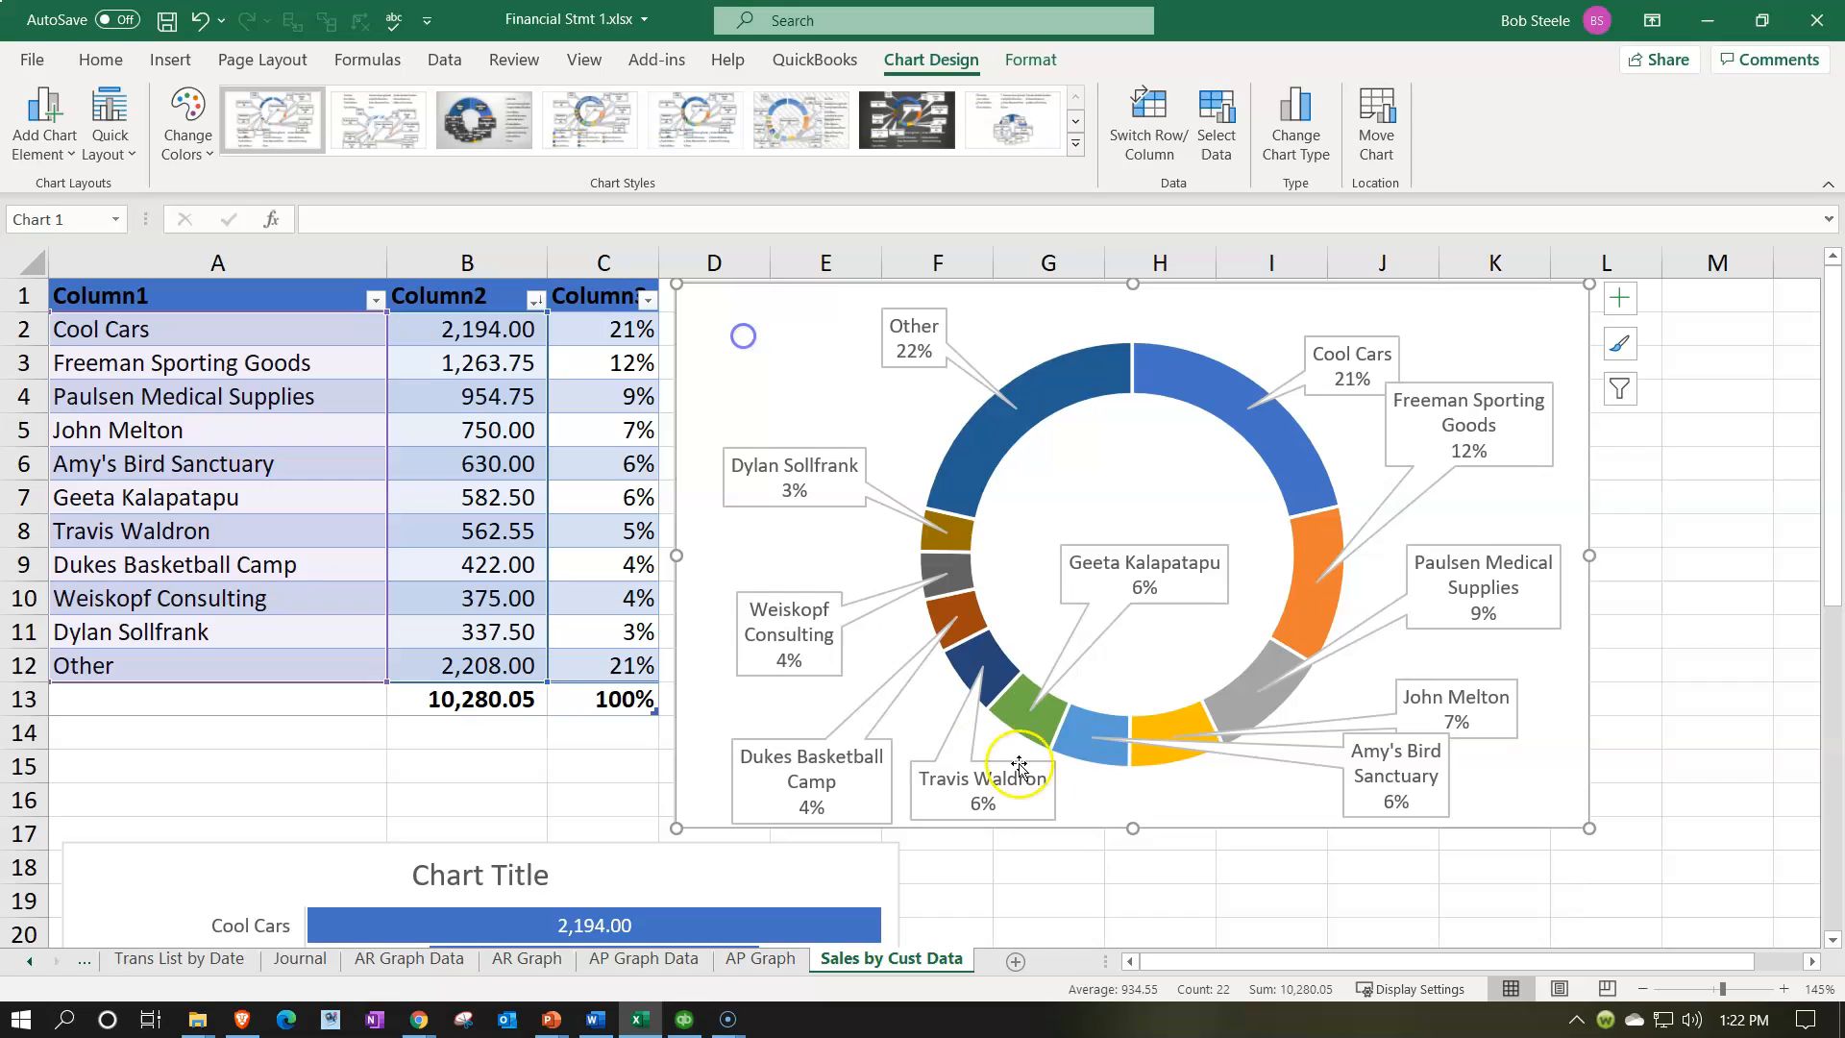
# - Add a new worksheet after Sales by Cust Data and name it Sales by Cust
pyautogui.click(1014, 961)
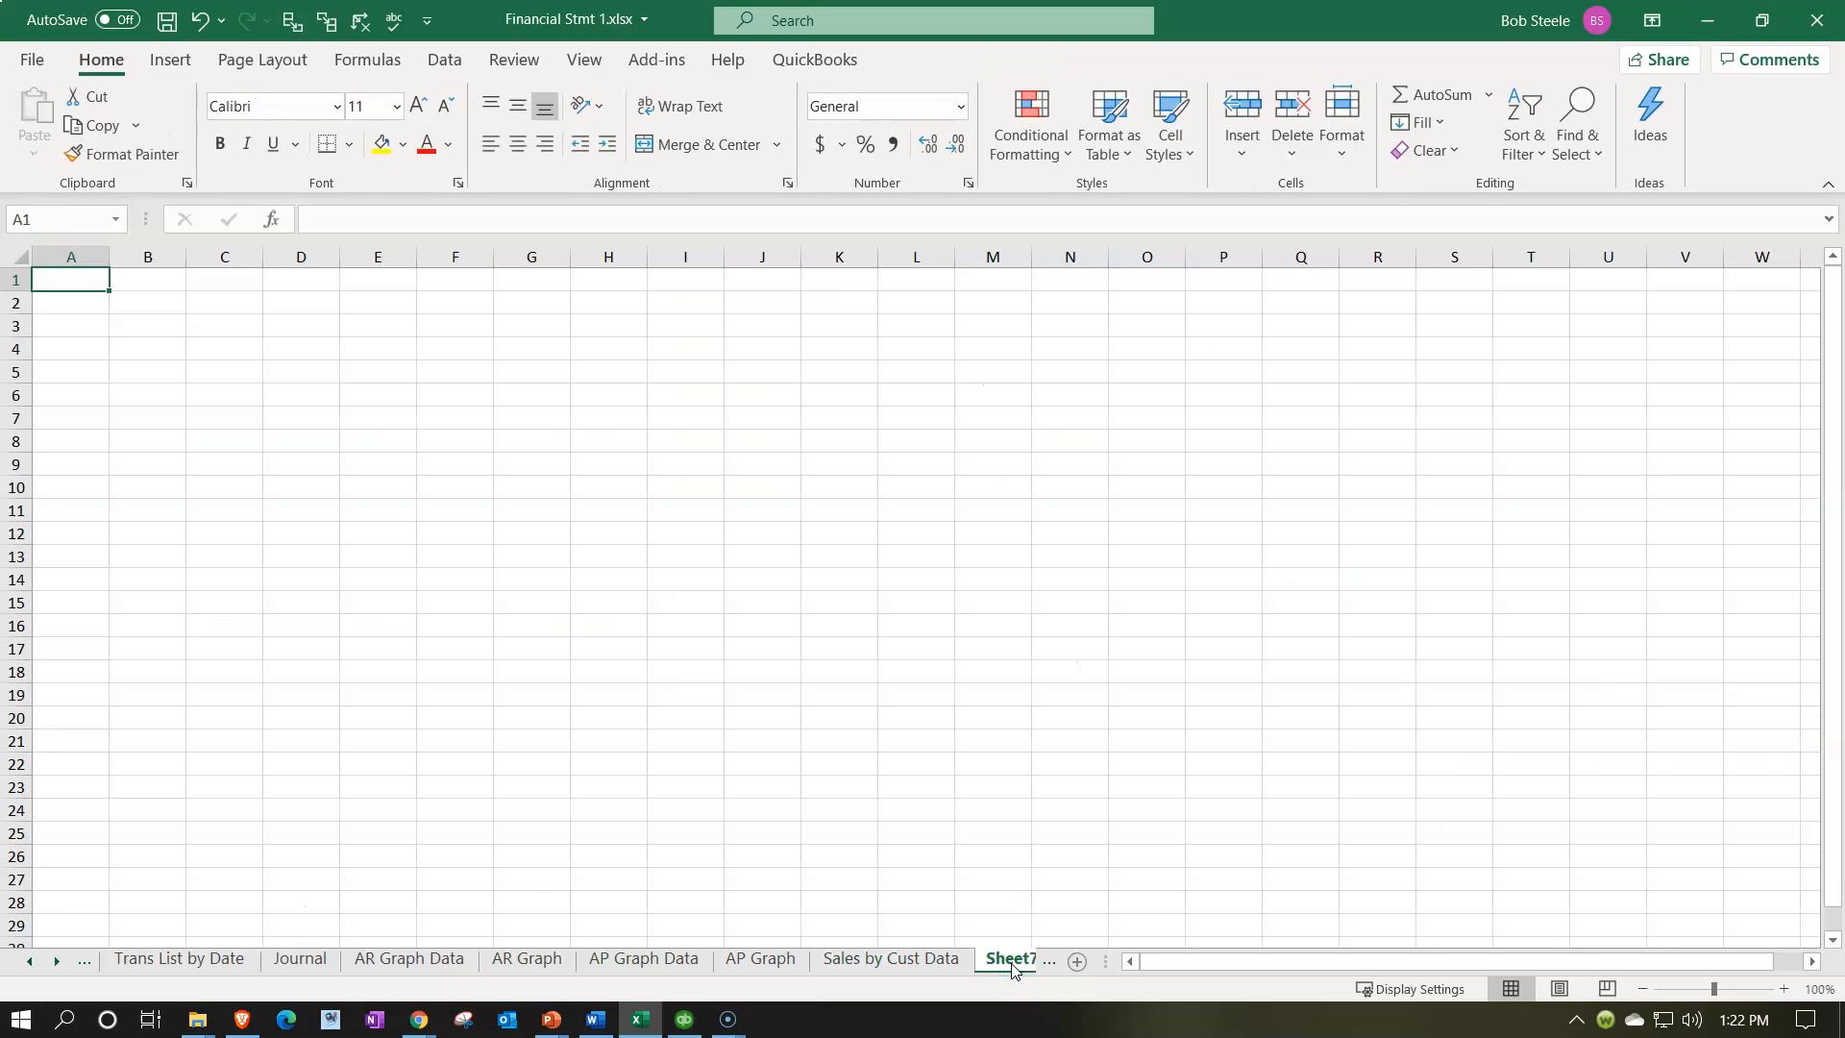
pyautogui.doubleClick(866, 960)
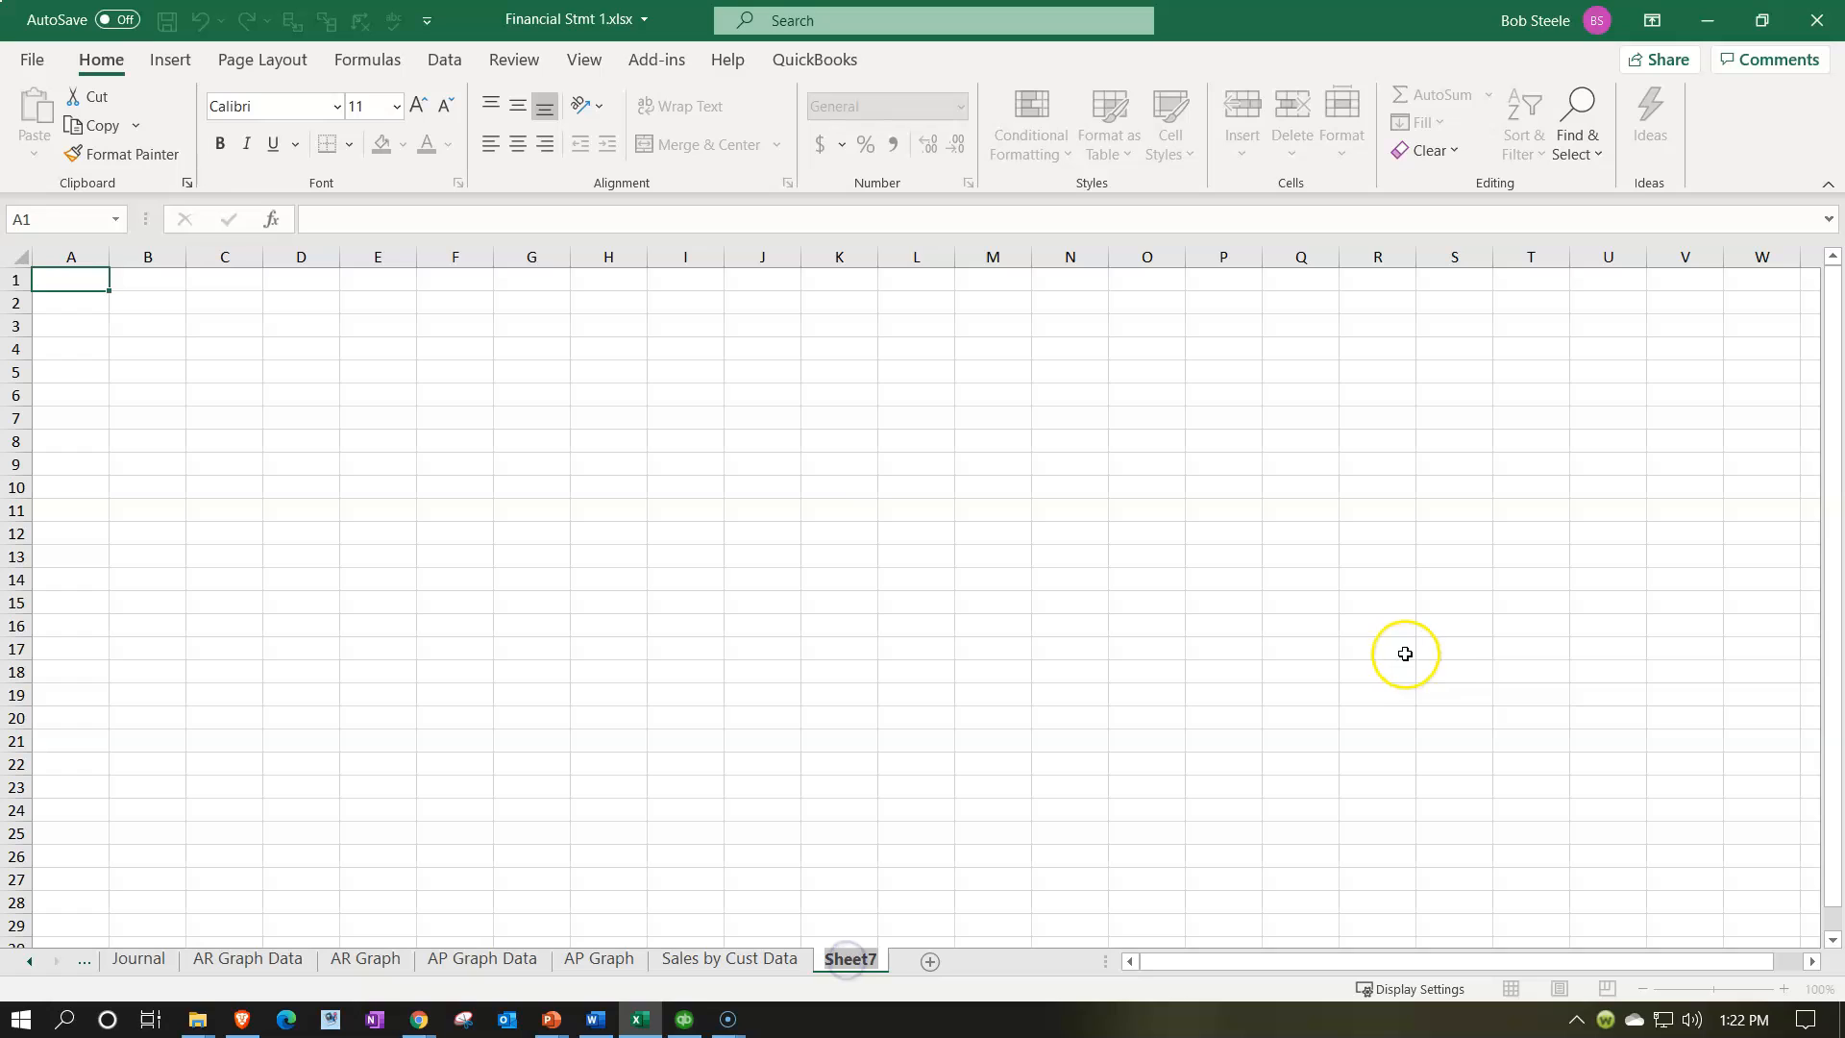
pyautogui.write('Sales by')
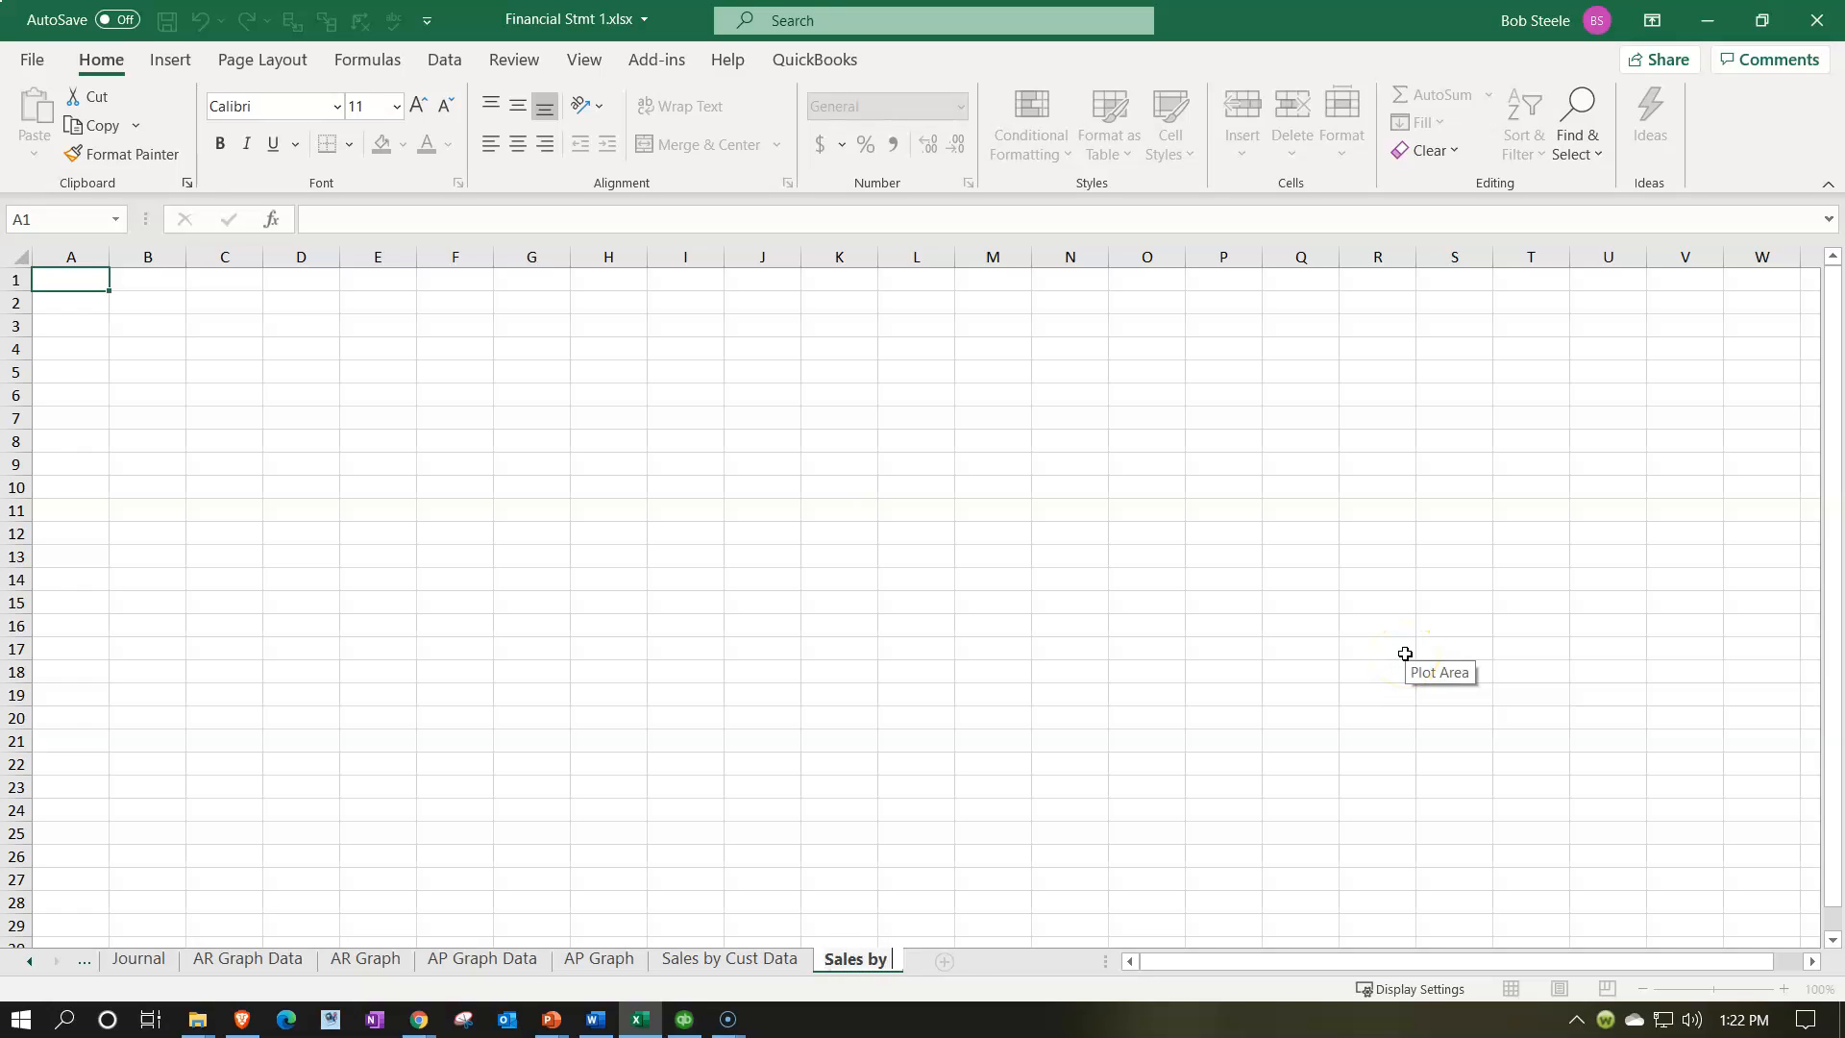
pyautogui.click(1025, 597)
# - Copy the doughnut chart from Sales by Cust Data to cell A1 of the Sales by Cust sheet
pyautogui.click(759, 958)
pyautogui.click(793, 364)
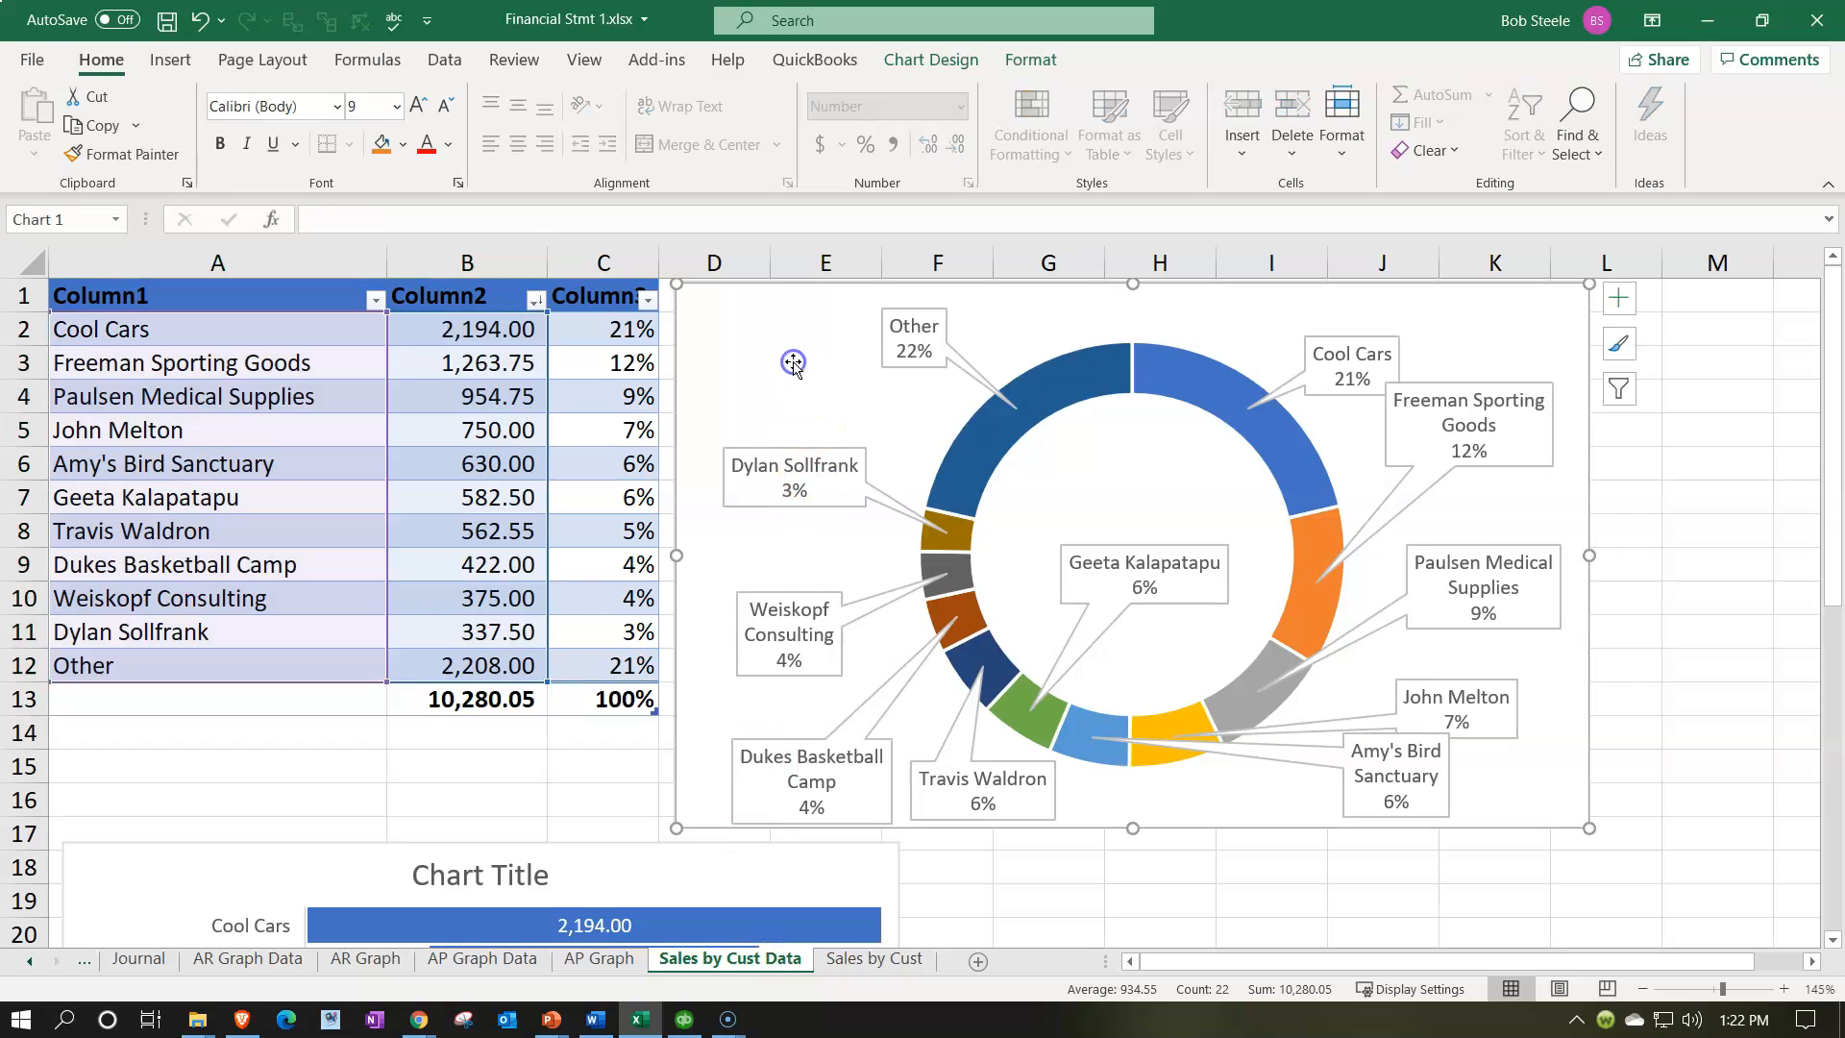
pyautogui.click(860, 958)
pyautogui.click(83, 277)
pyautogui.hotkey('ctrl', 'v')
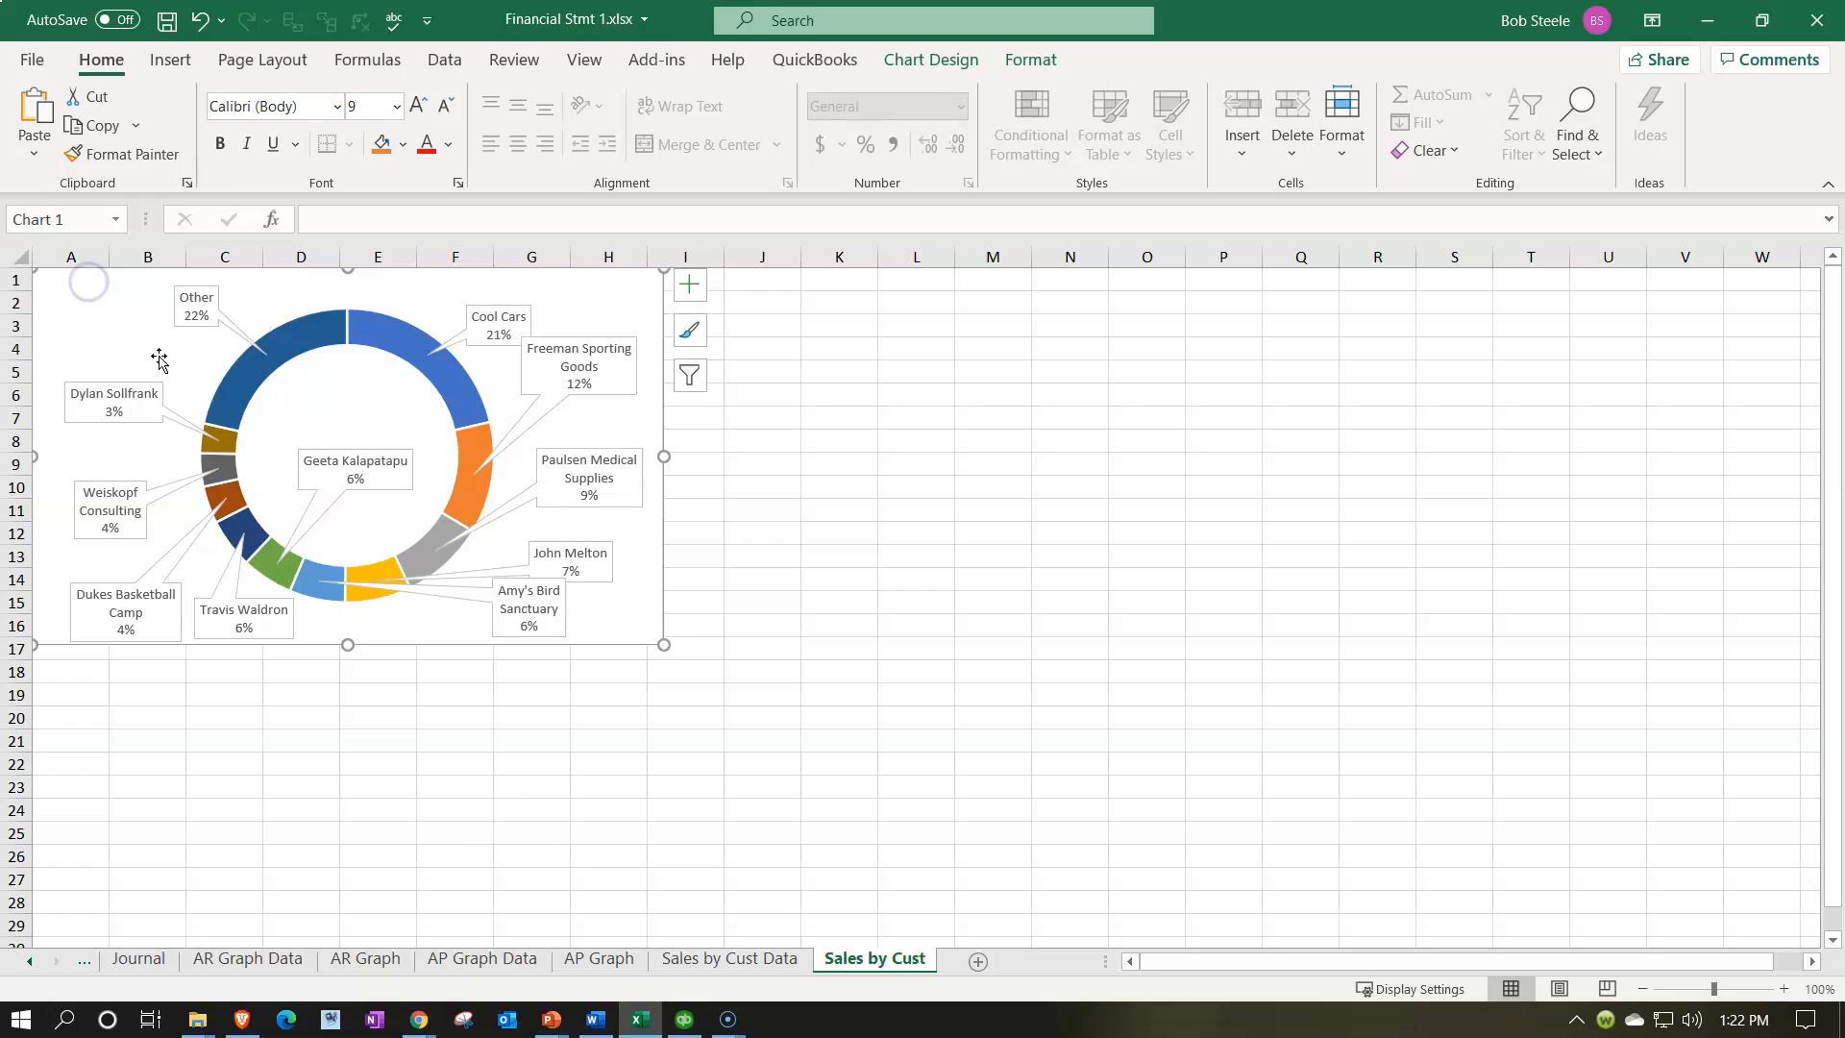
# - Copy the funnel chart from Sales by Cust Data to about row 20 of the Sales by Cust sheet, below the doughnut
pyautogui.click(759, 961)
pyautogui.scroll(-2, 708, 798)
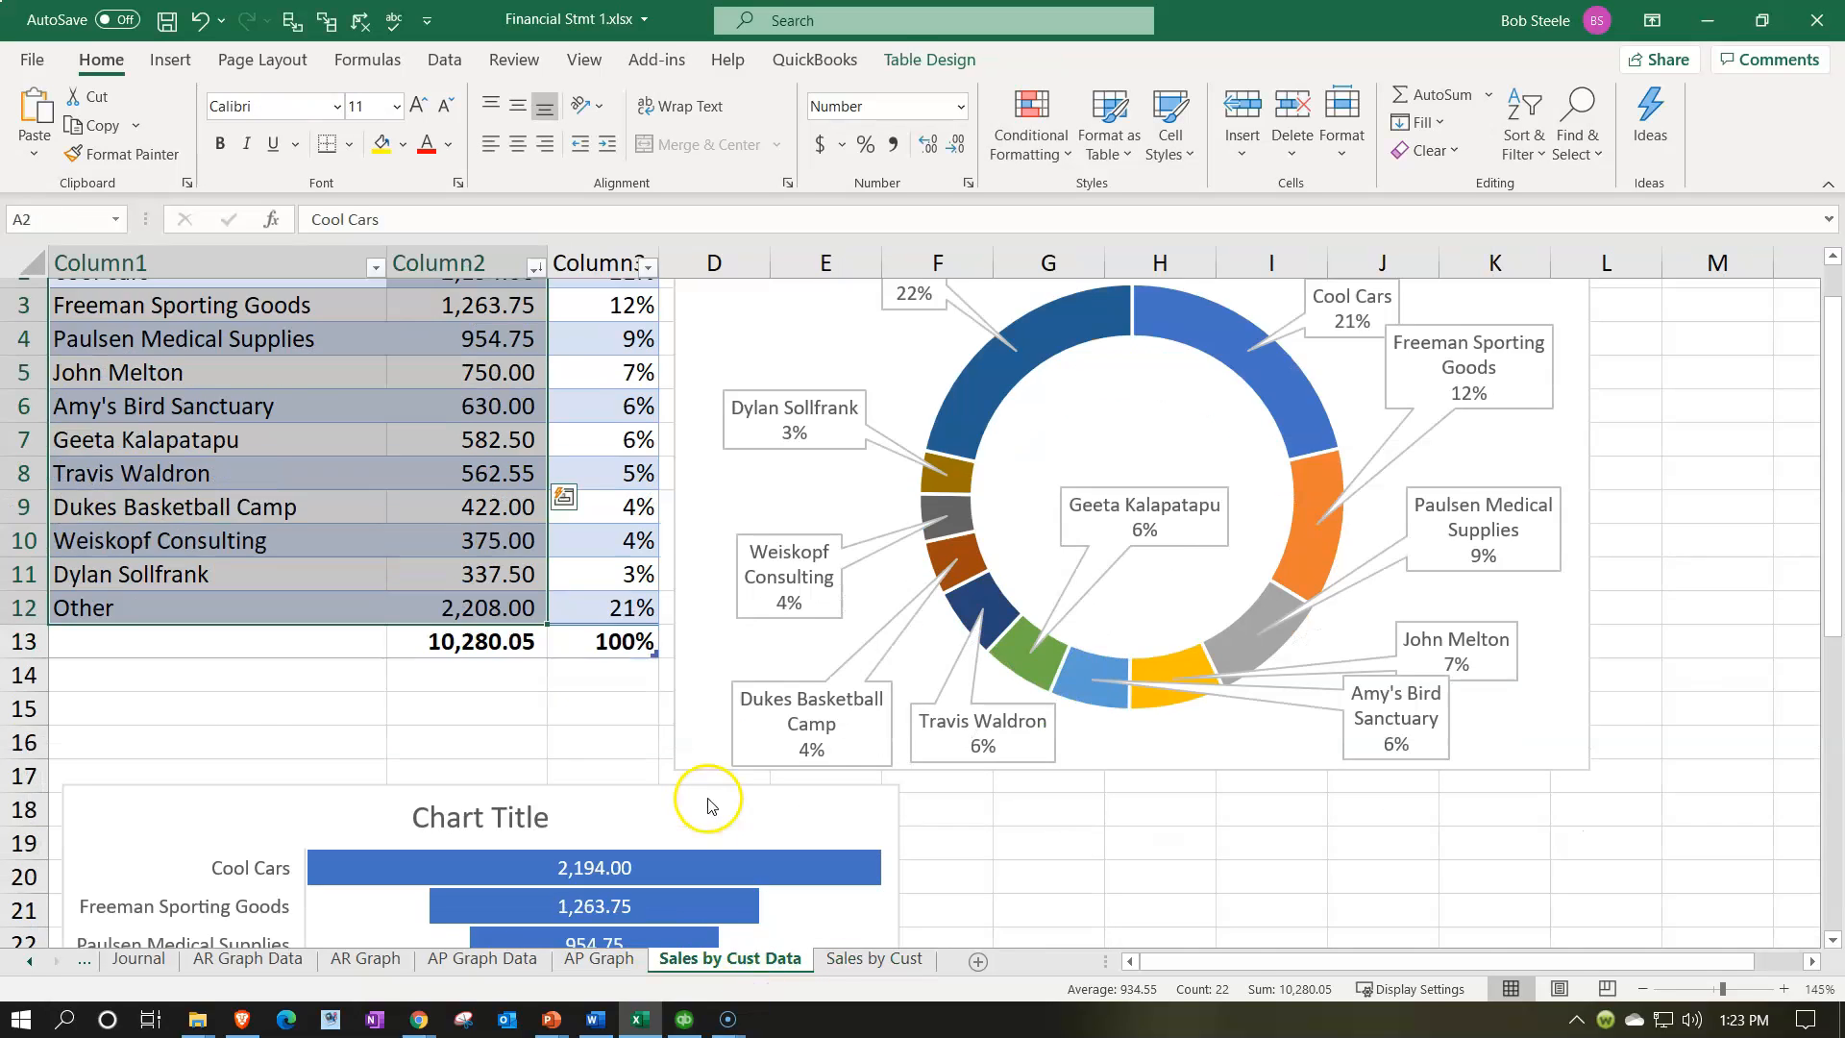
pyautogui.click(676, 670)
pyautogui.hotkey('ctrl', 'c')
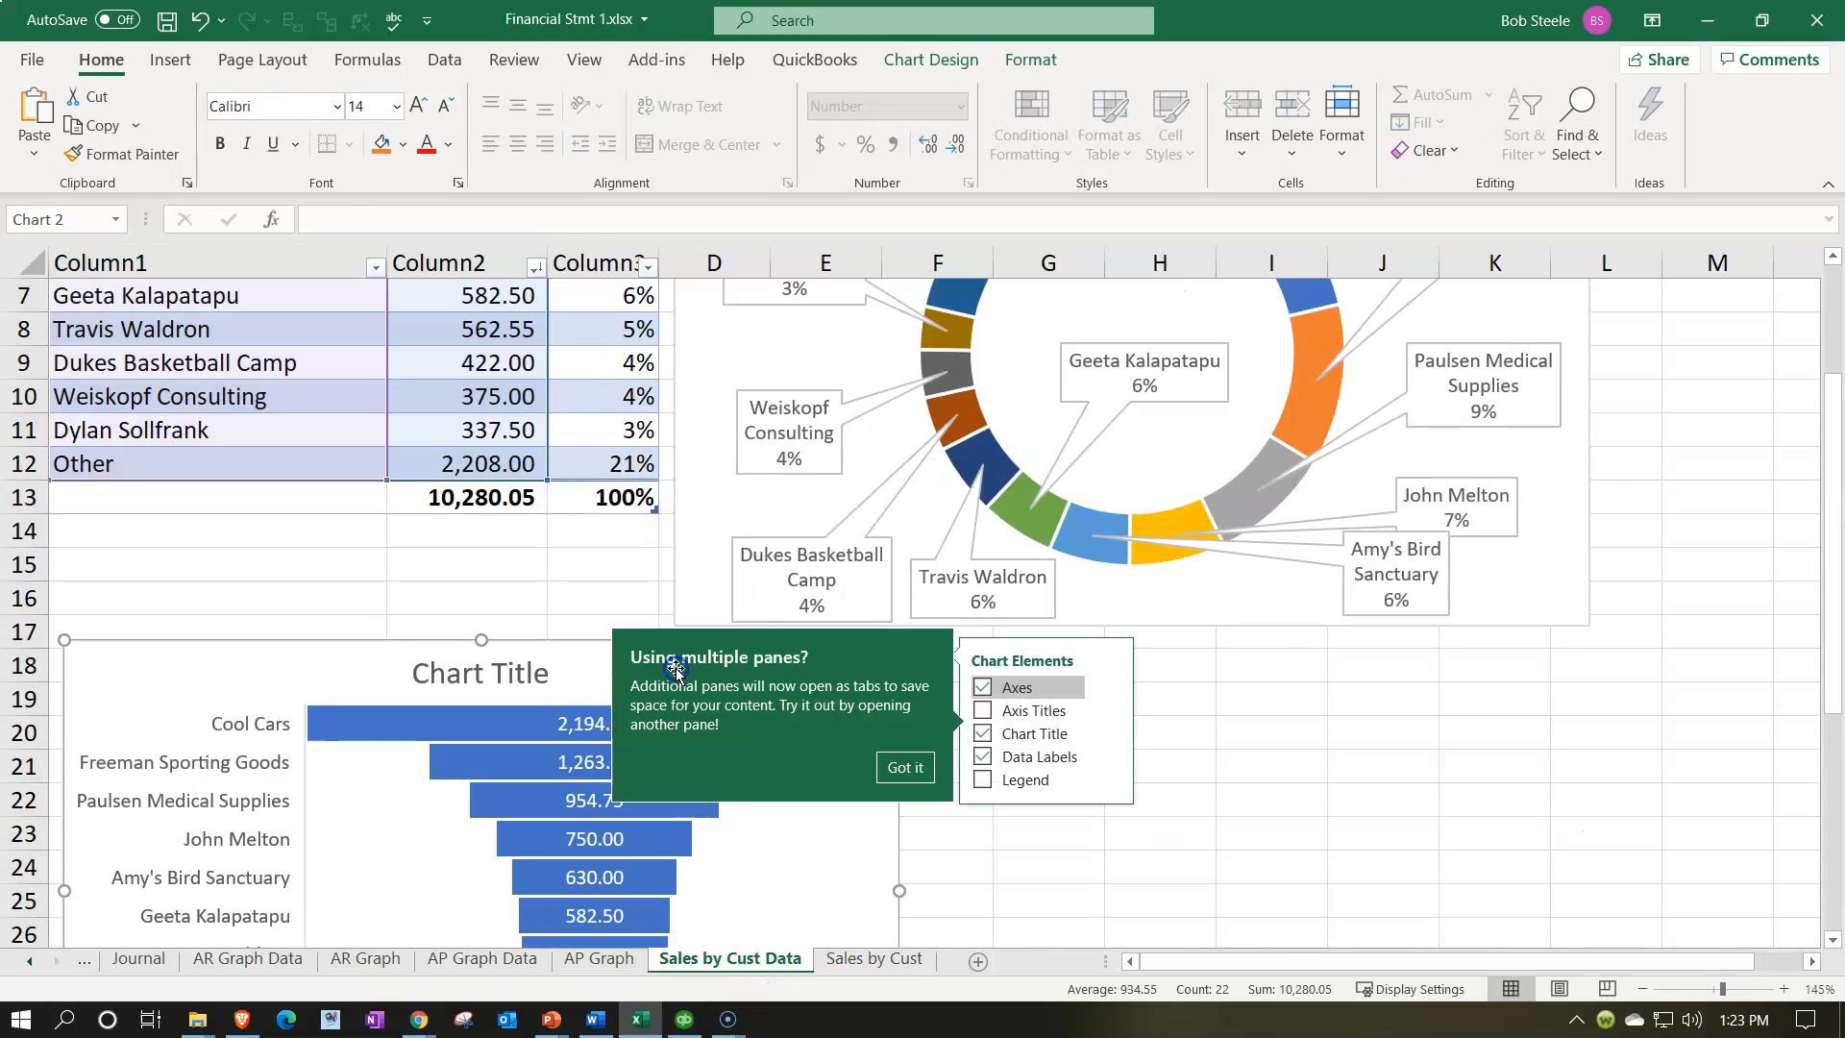
pyautogui.click(856, 961)
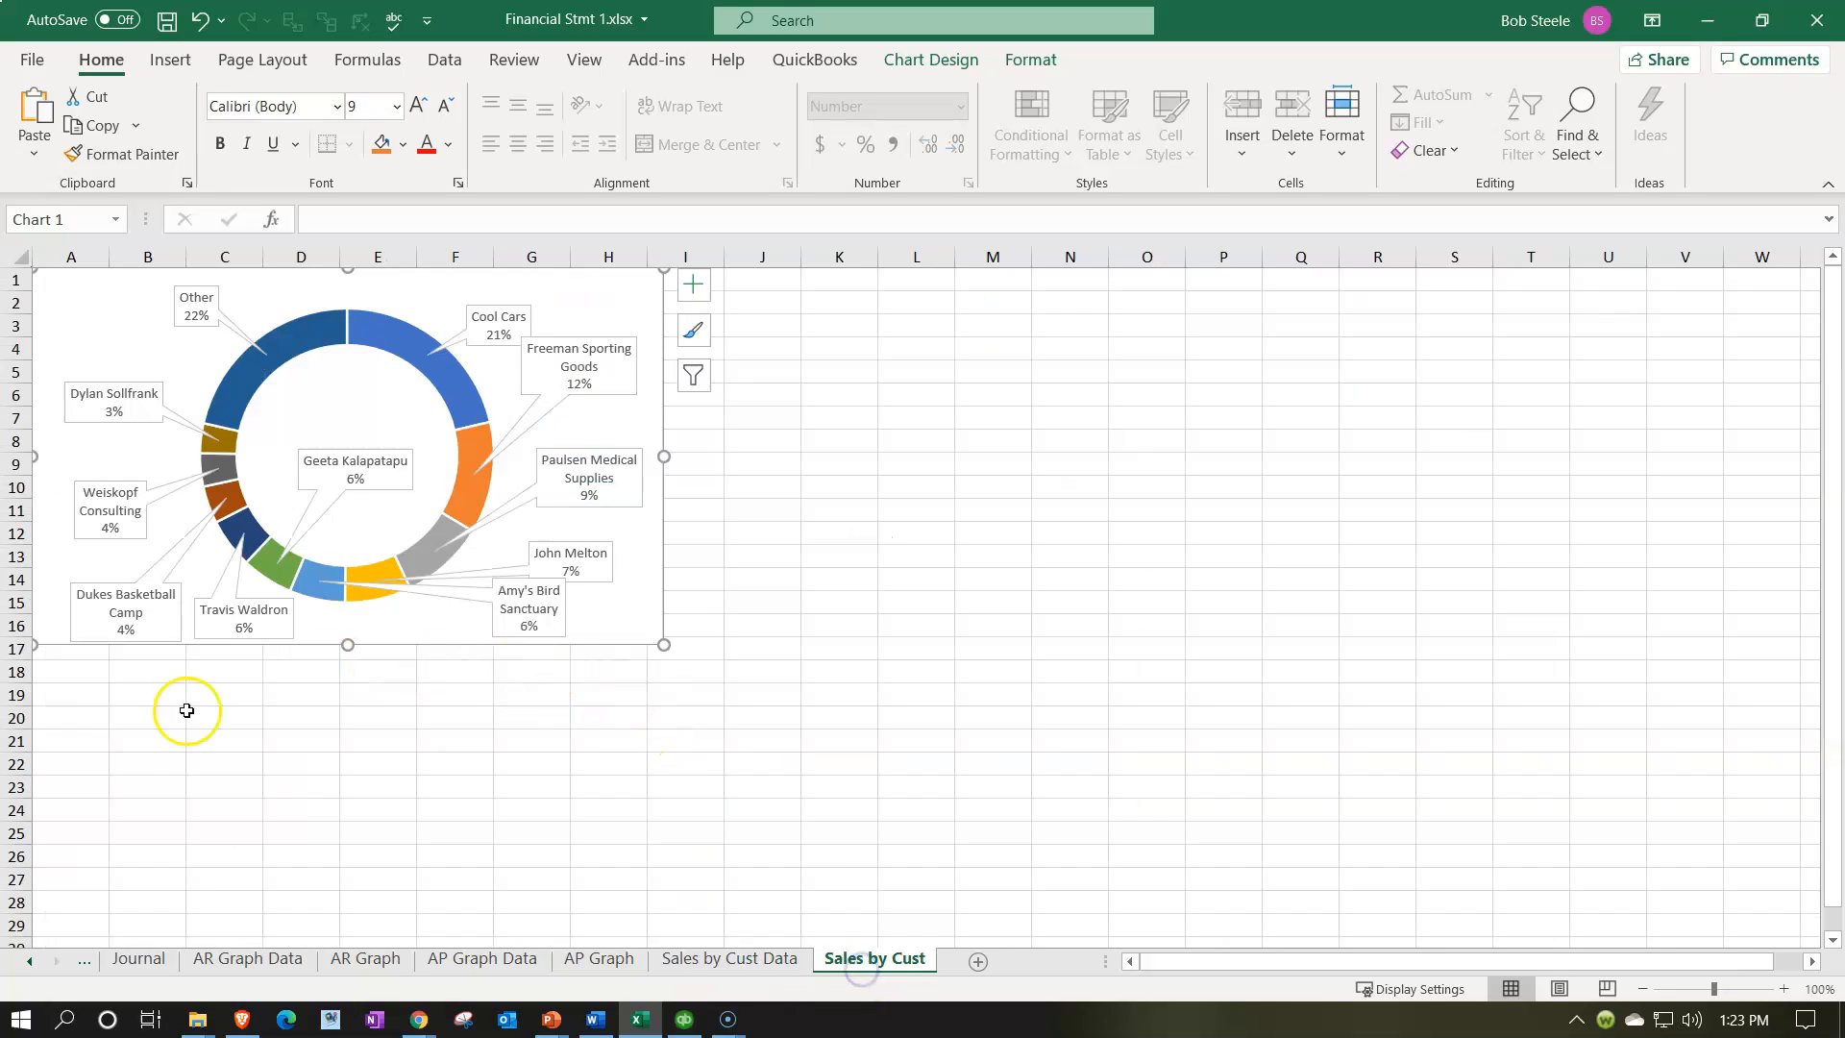
pyautogui.click(79, 708)
pyautogui.hotkey('ctrl', 'v')
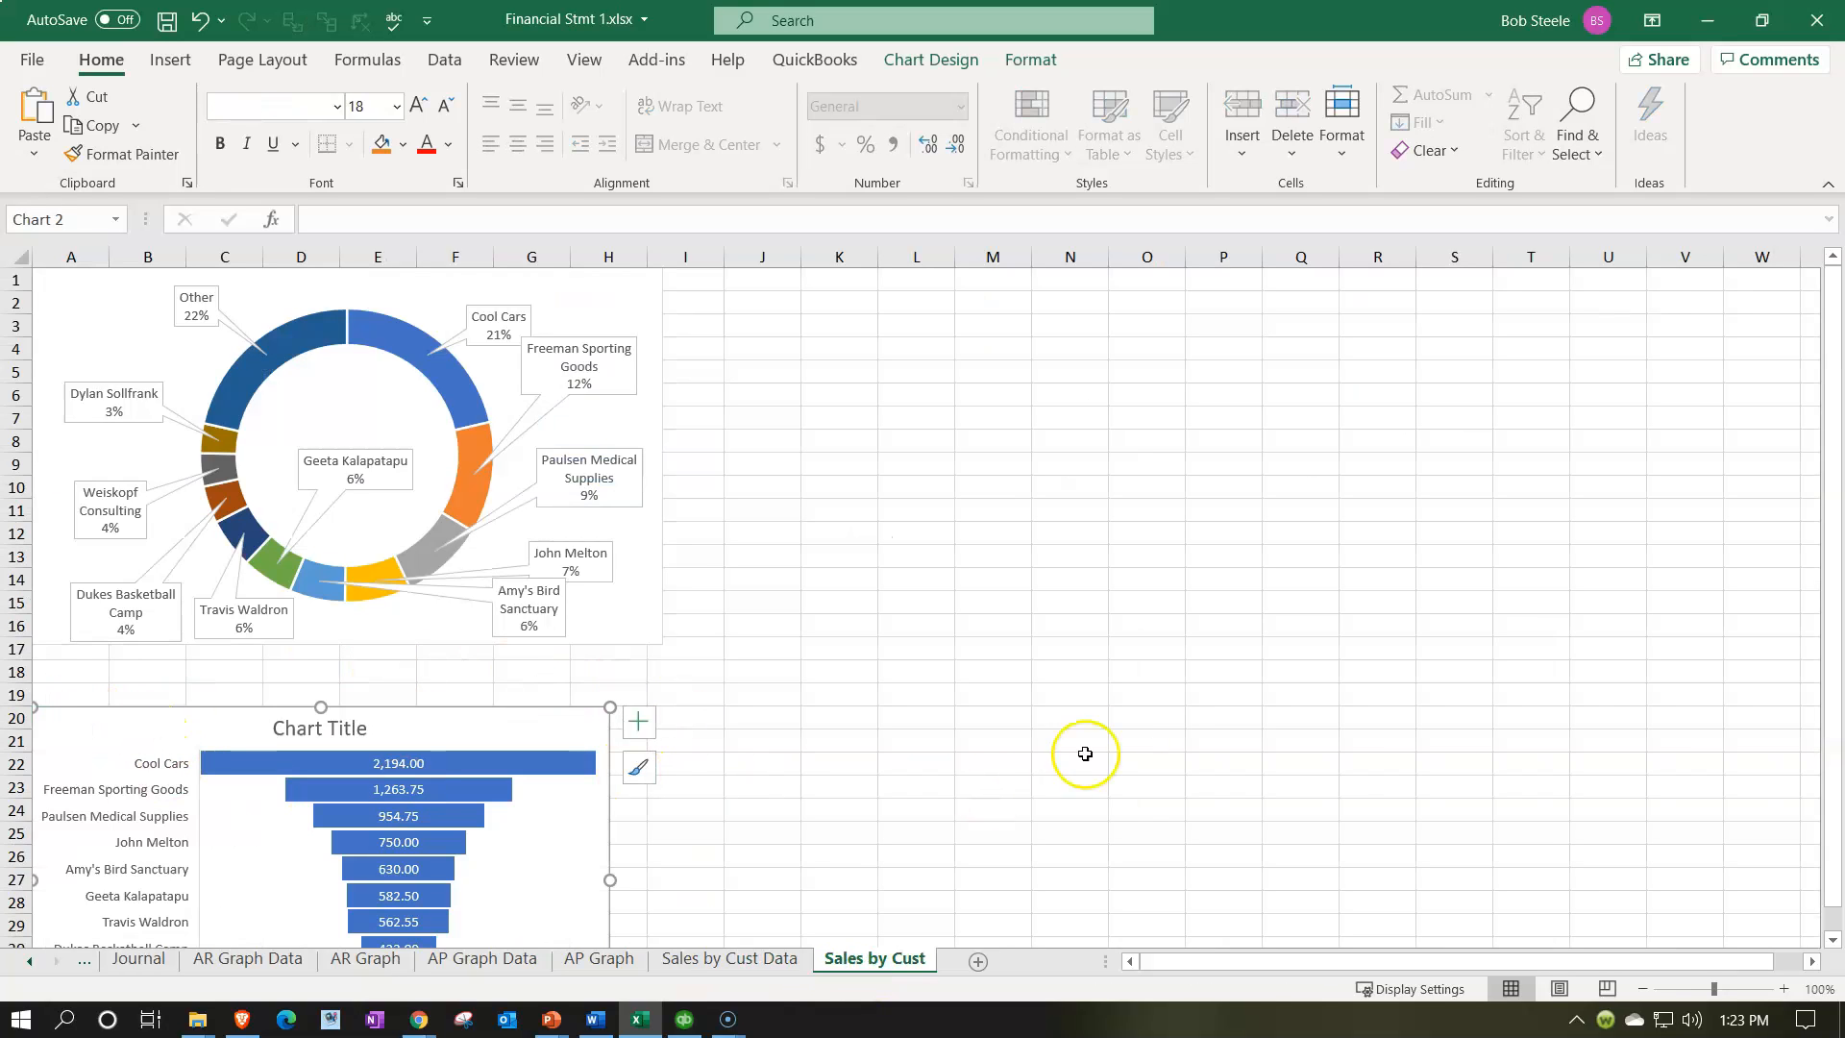
# - Show the page boundaries on the Sales by Cust sheet by switching to Page Layout view and back to Normal view
pyautogui.click(1563, 990)
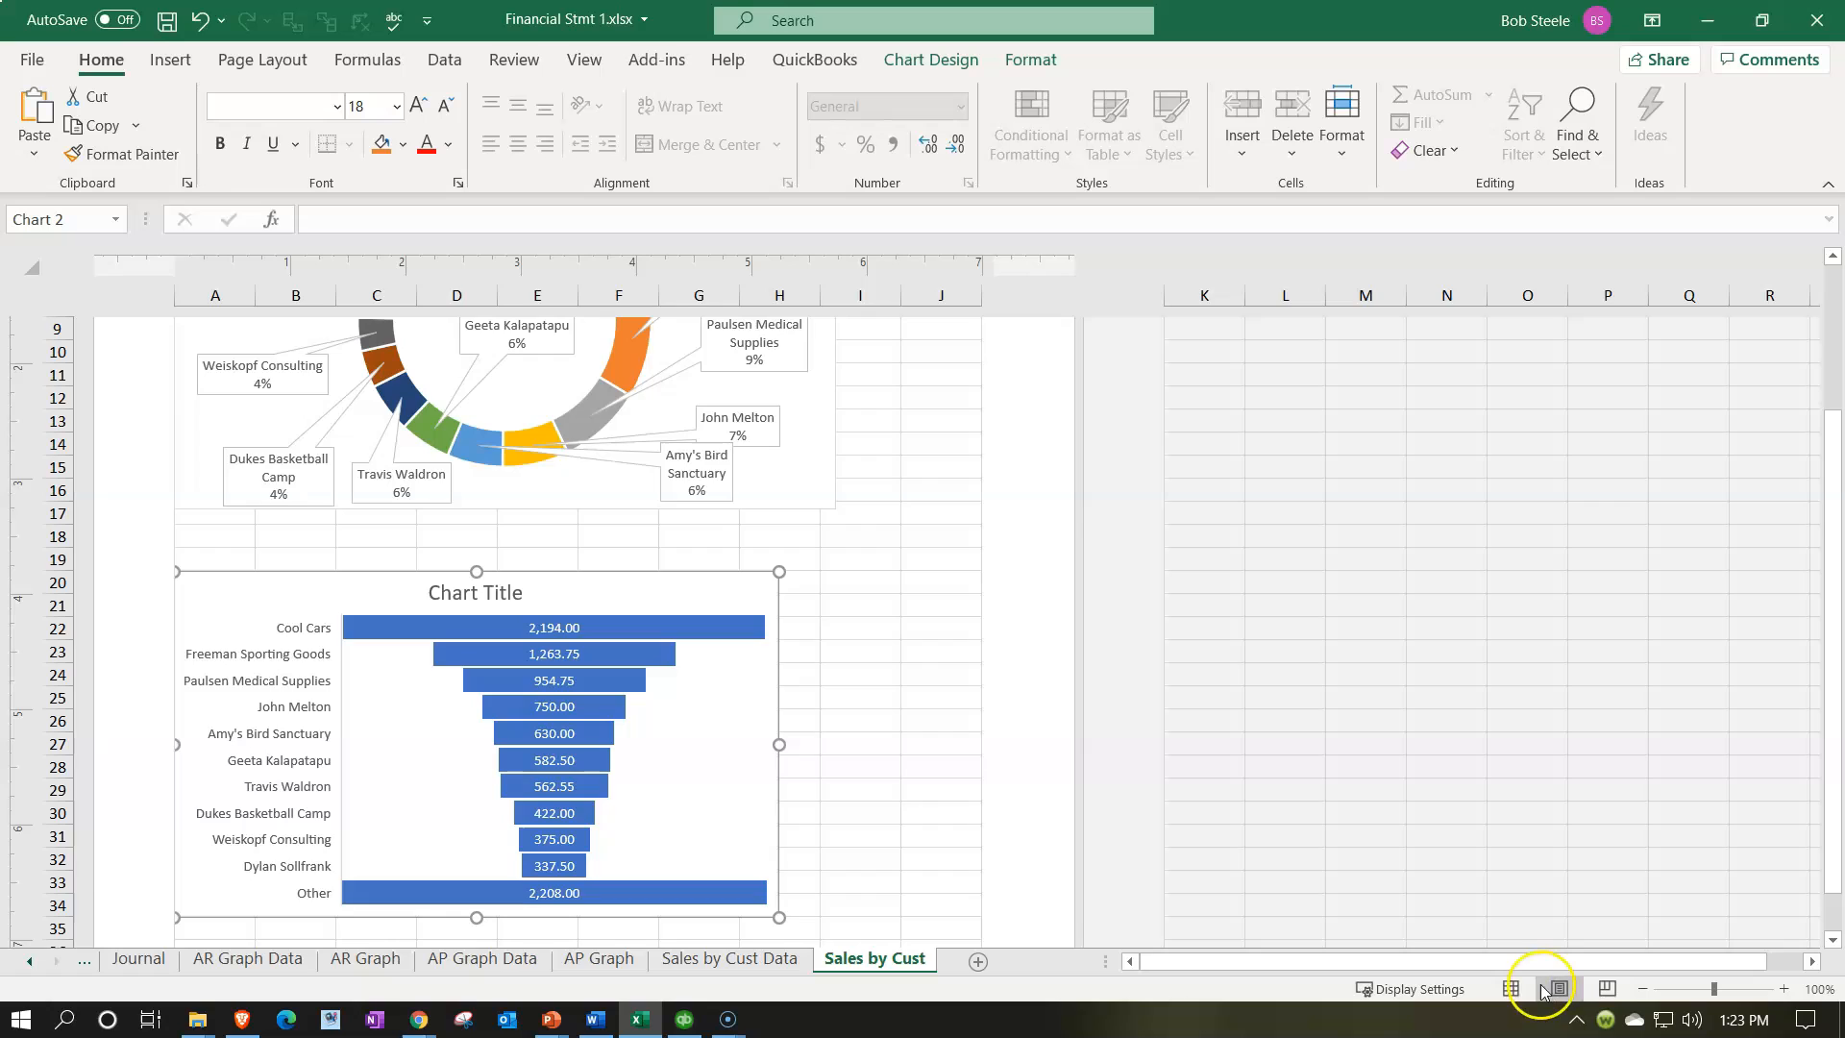
pyautogui.click(1511, 989)
pyautogui.scroll(3, 1161, 769)
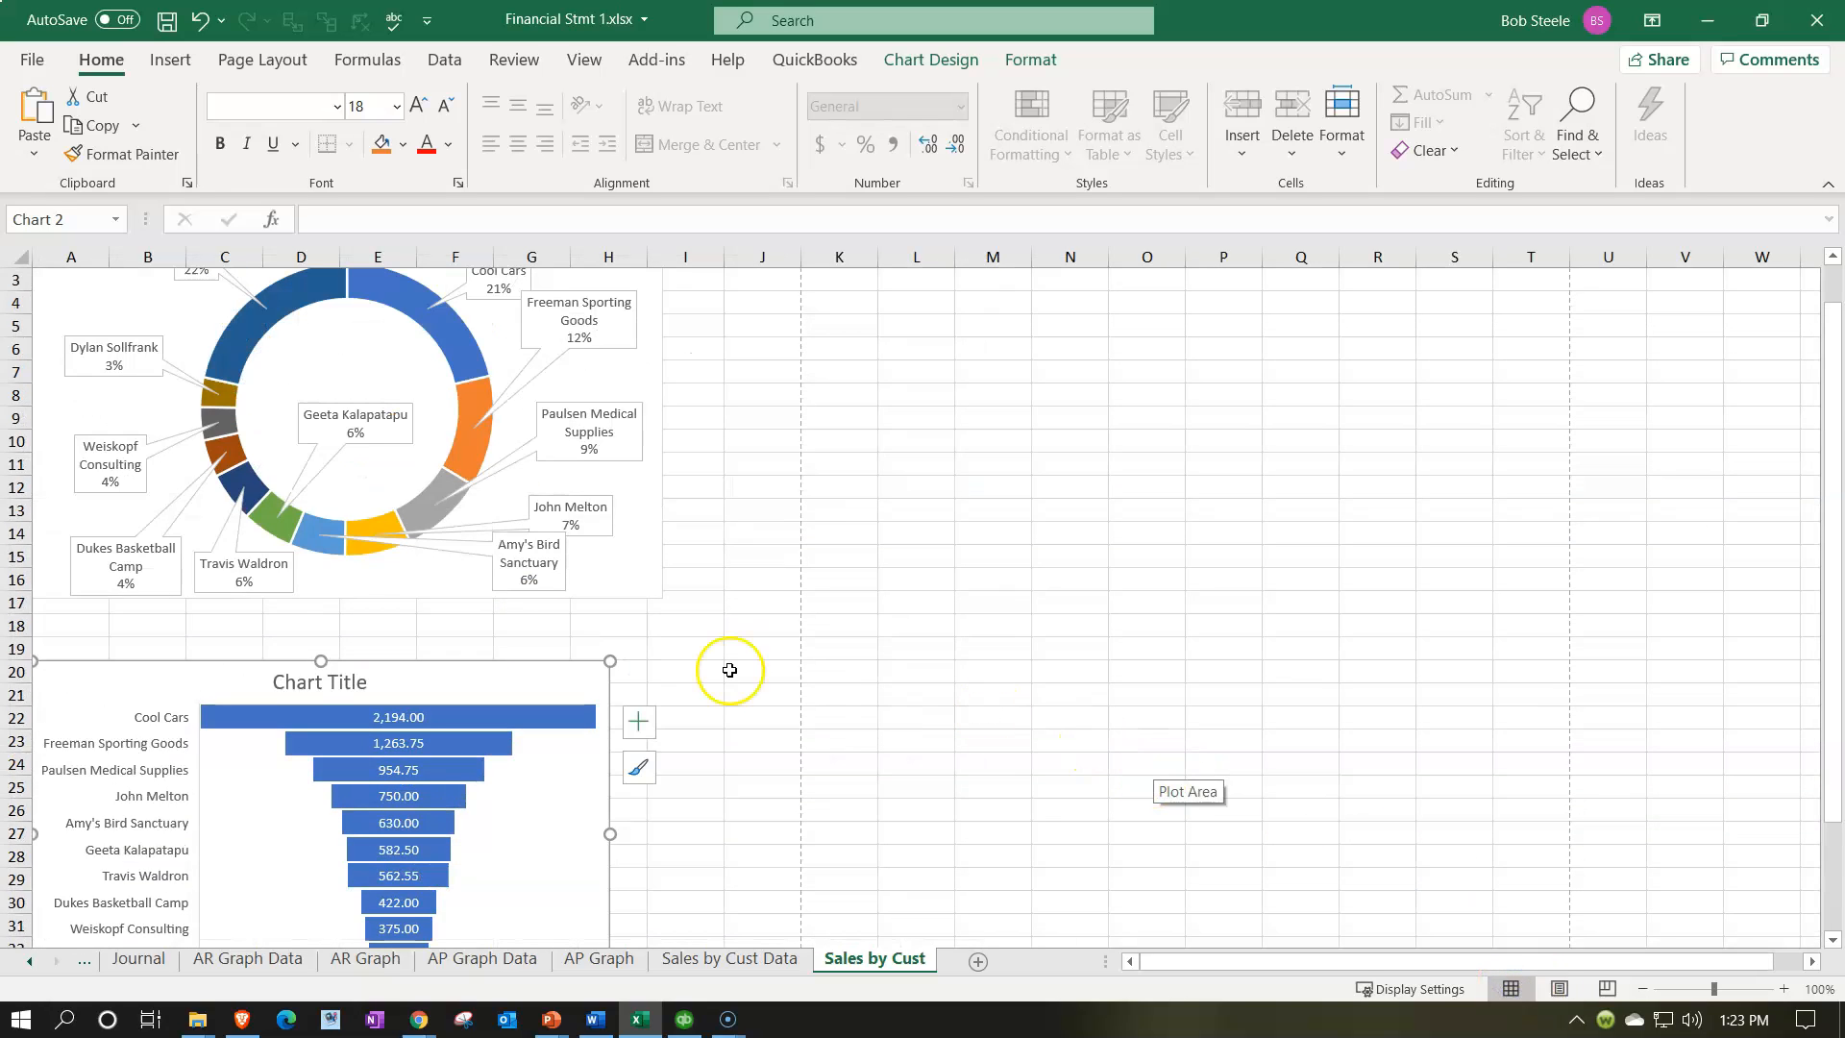
# - Try to set the page orientation to Landscape with the doughnut chart selected, and check the orientation setting
pyautogui.click(649, 624)
pyautogui.click(650, 512)
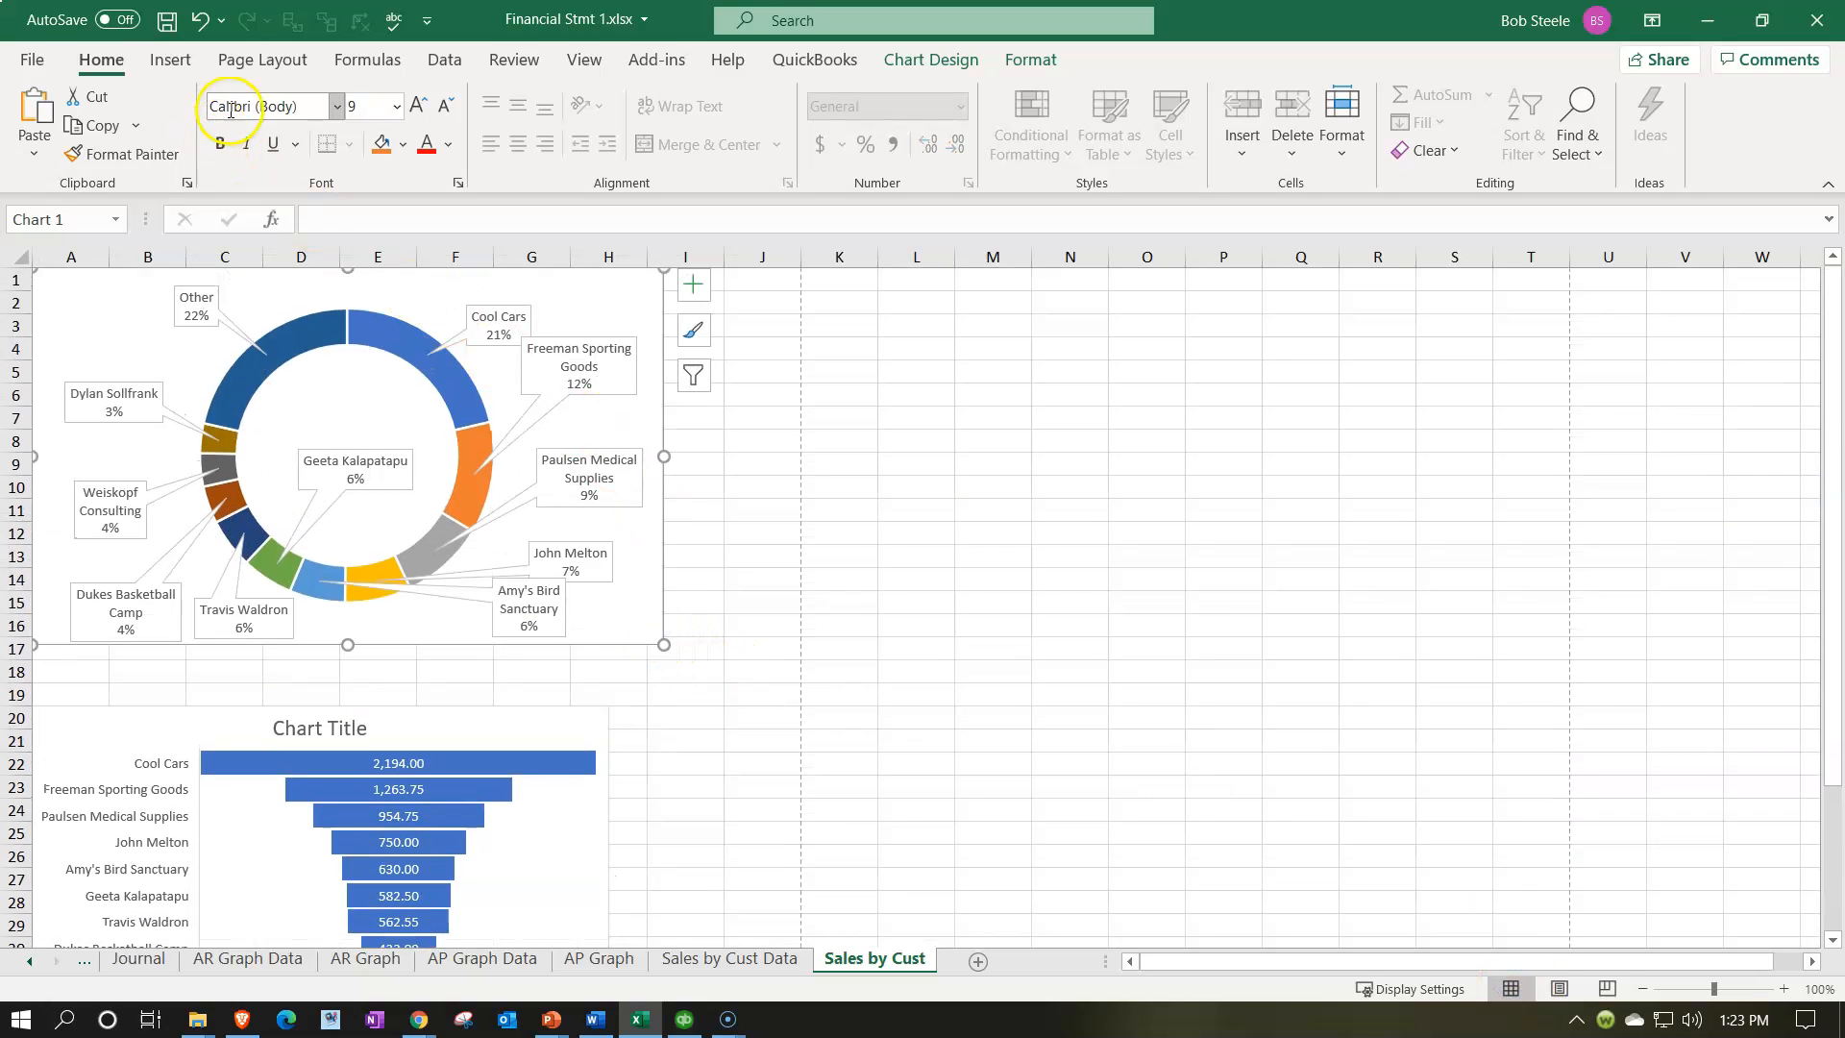
pyautogui.click(241, 63)
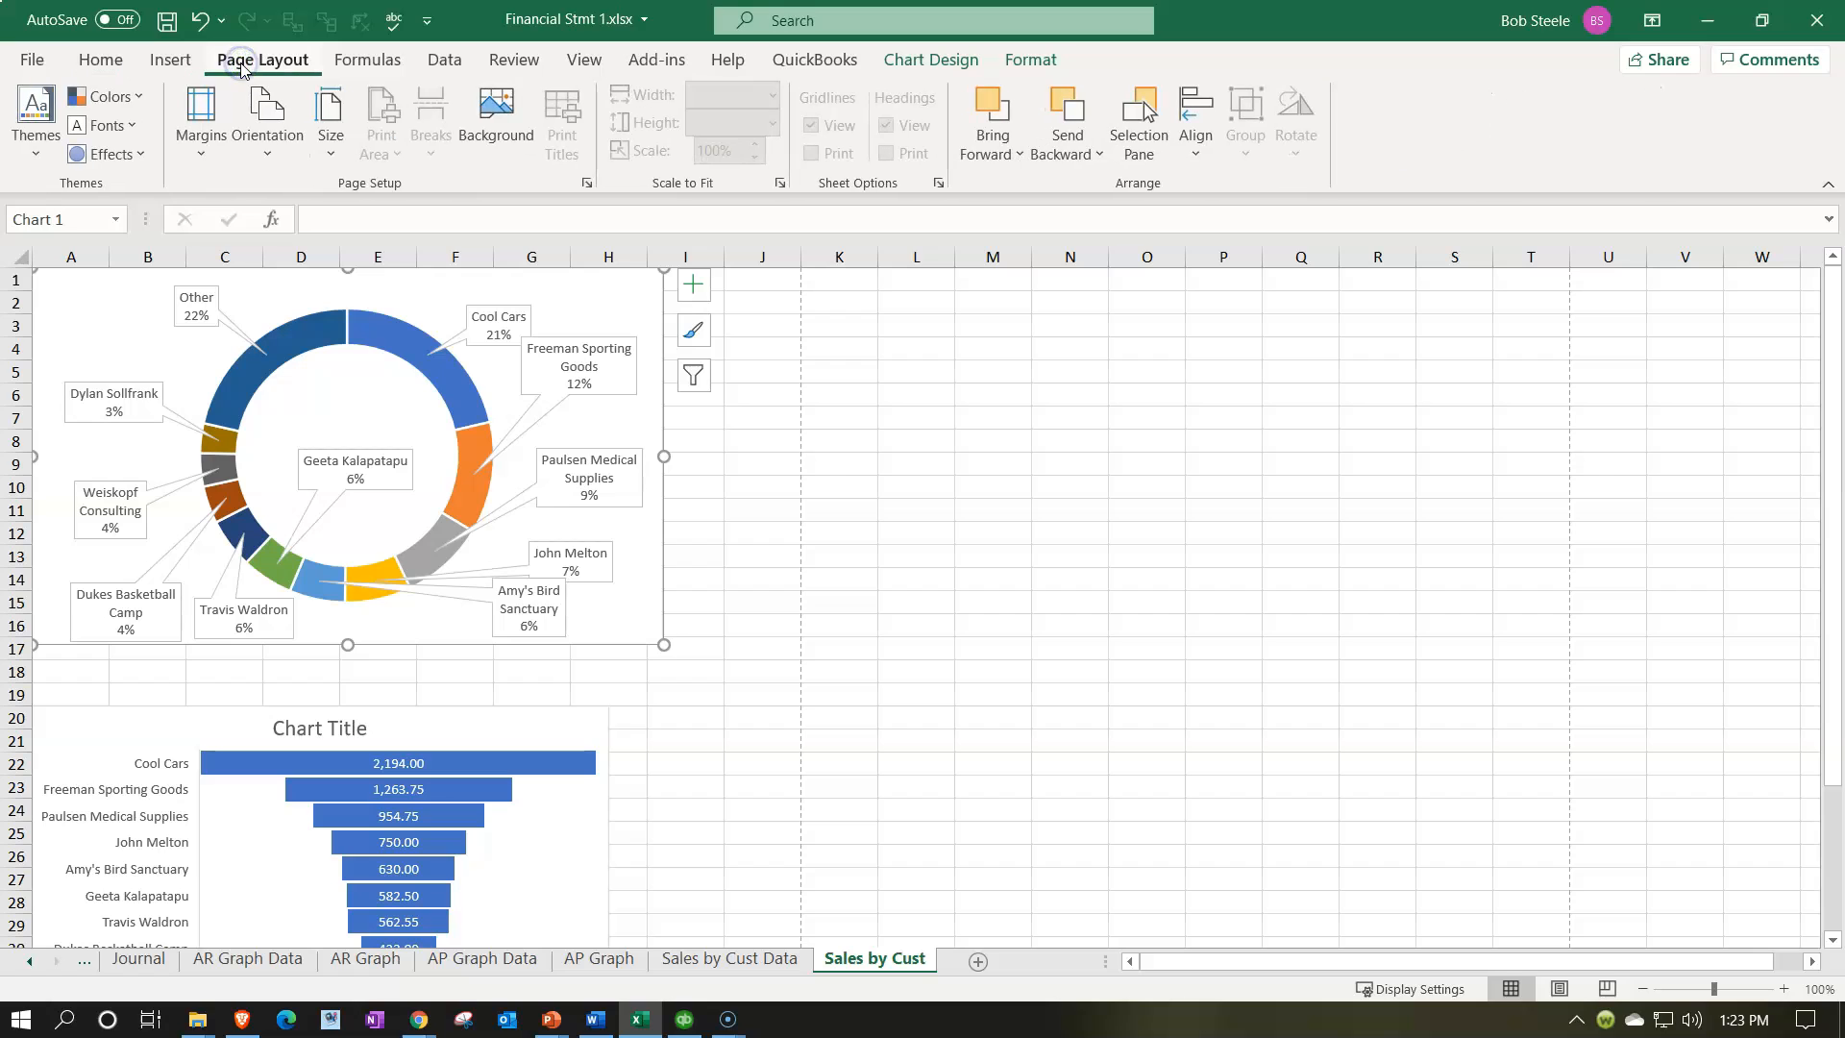
pyautogui.click(270, 120)
pyautogui.click(288, 211)
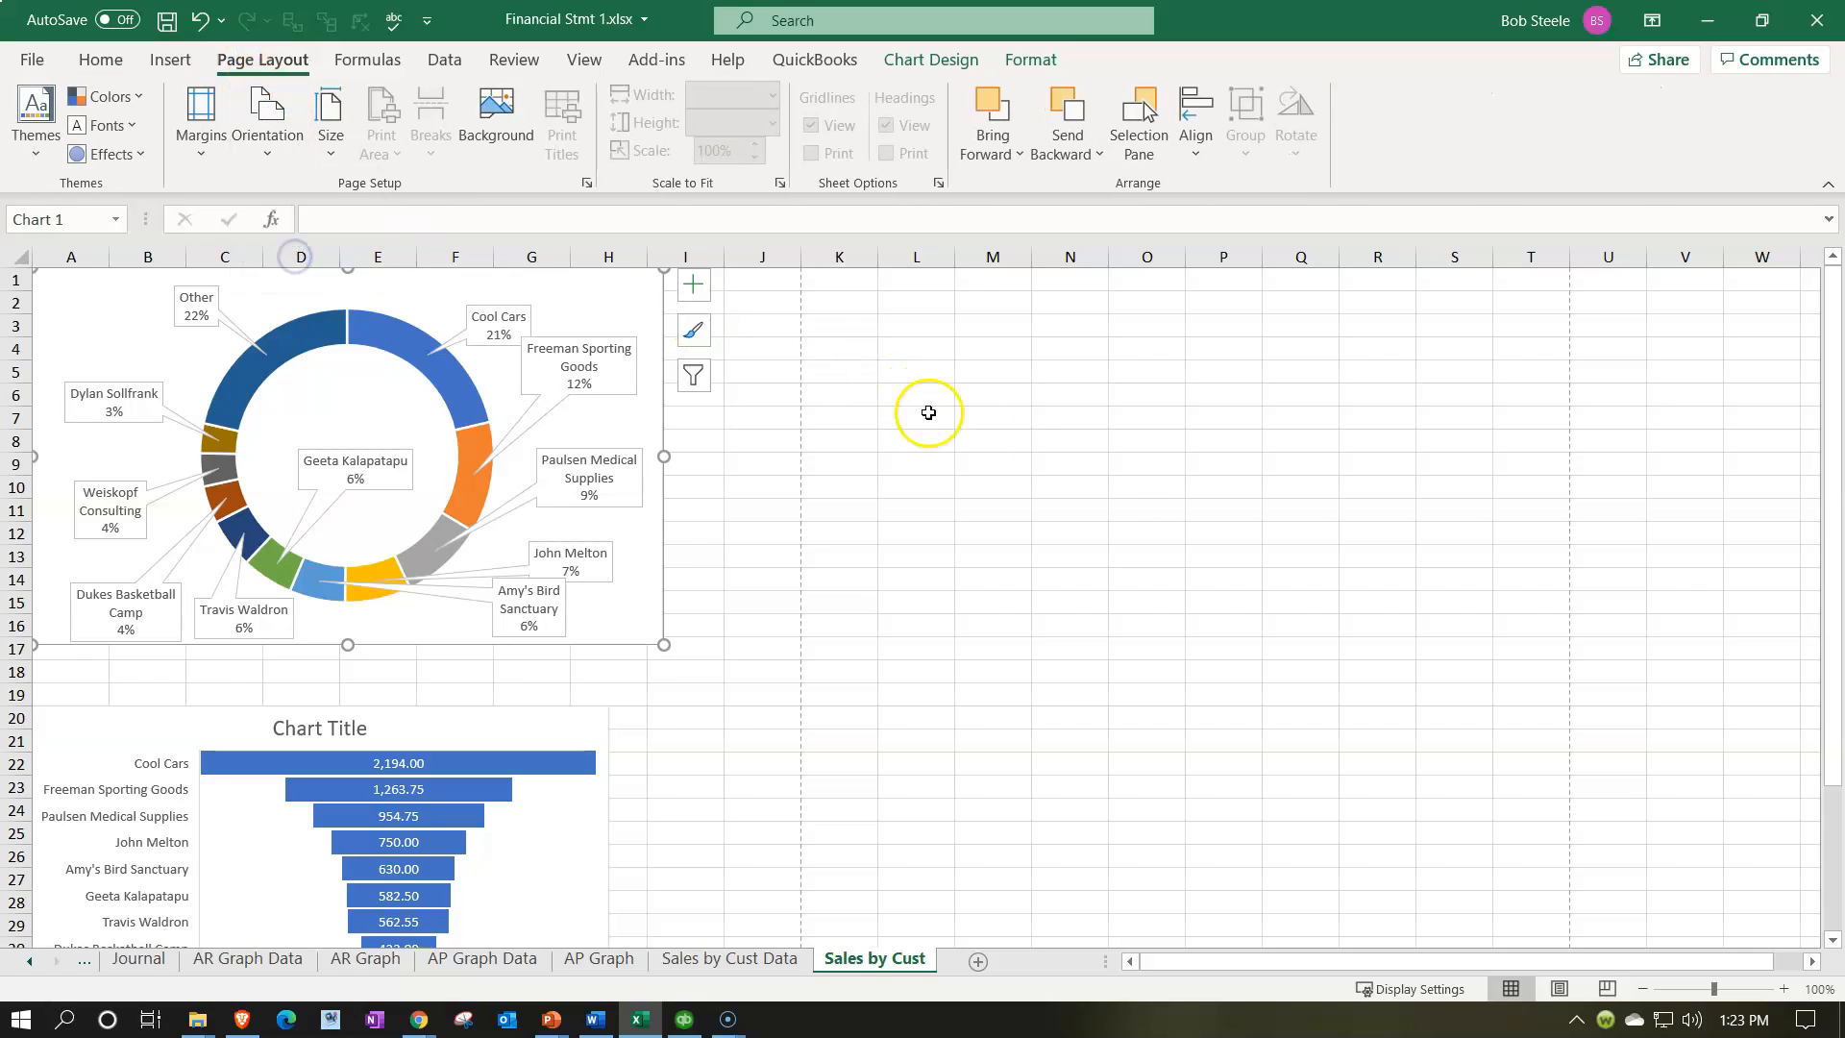
pyautogui.scroll(-7, 1135, 472)
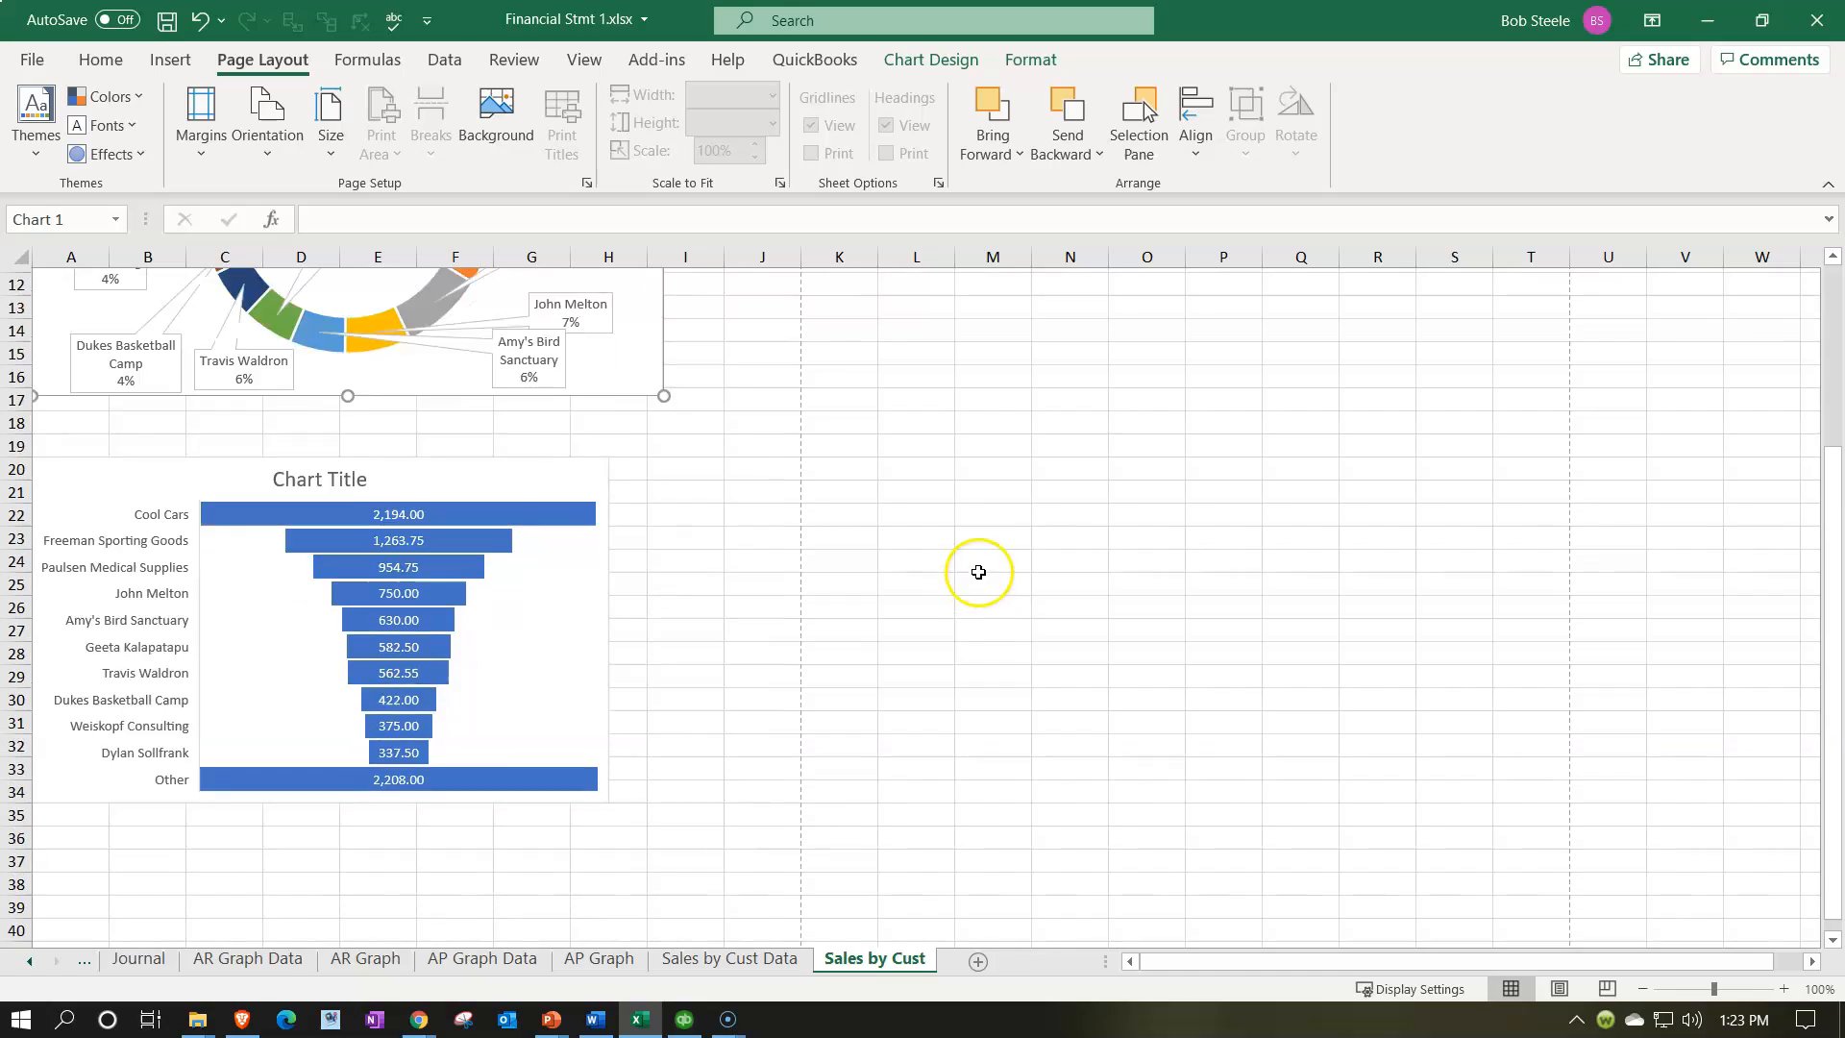
pyautogui.scroll(4, 972, 576)
pyautogui.click(267, 120)
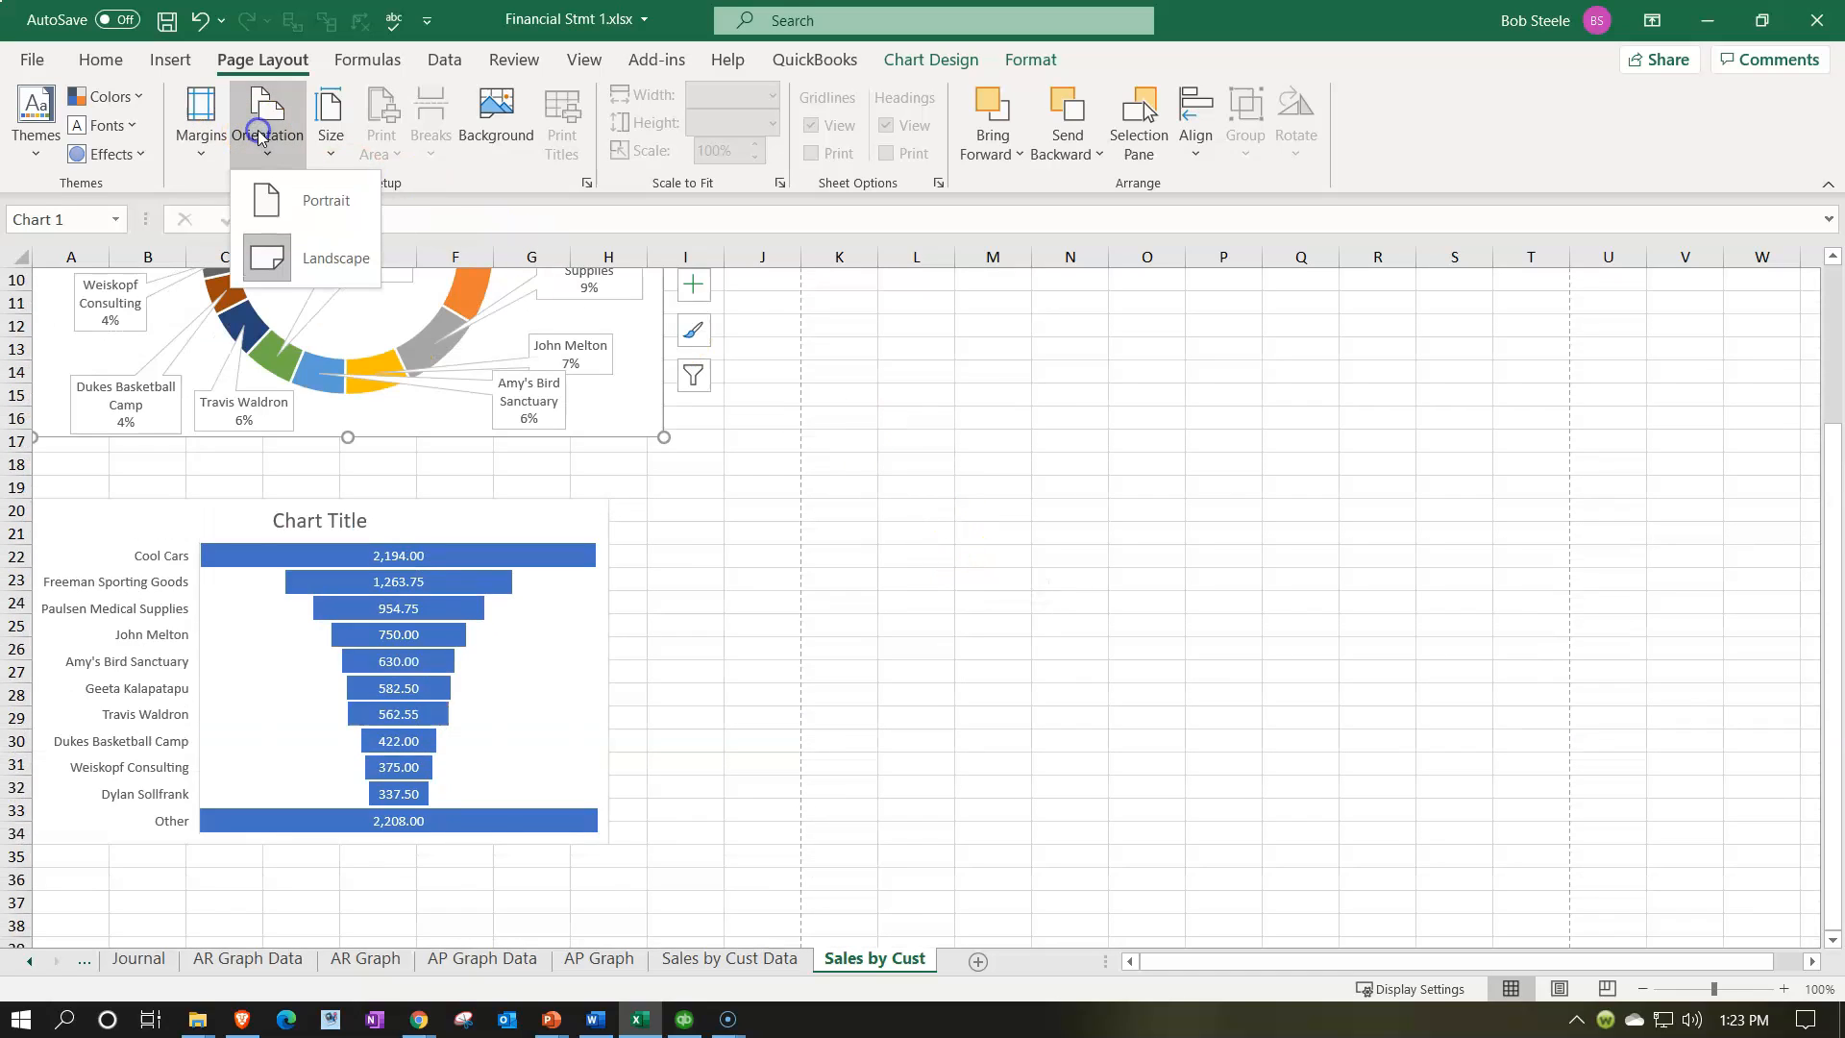
pyautogui.click(937, 479)
pyautogui.scroll(3, 990, 548)
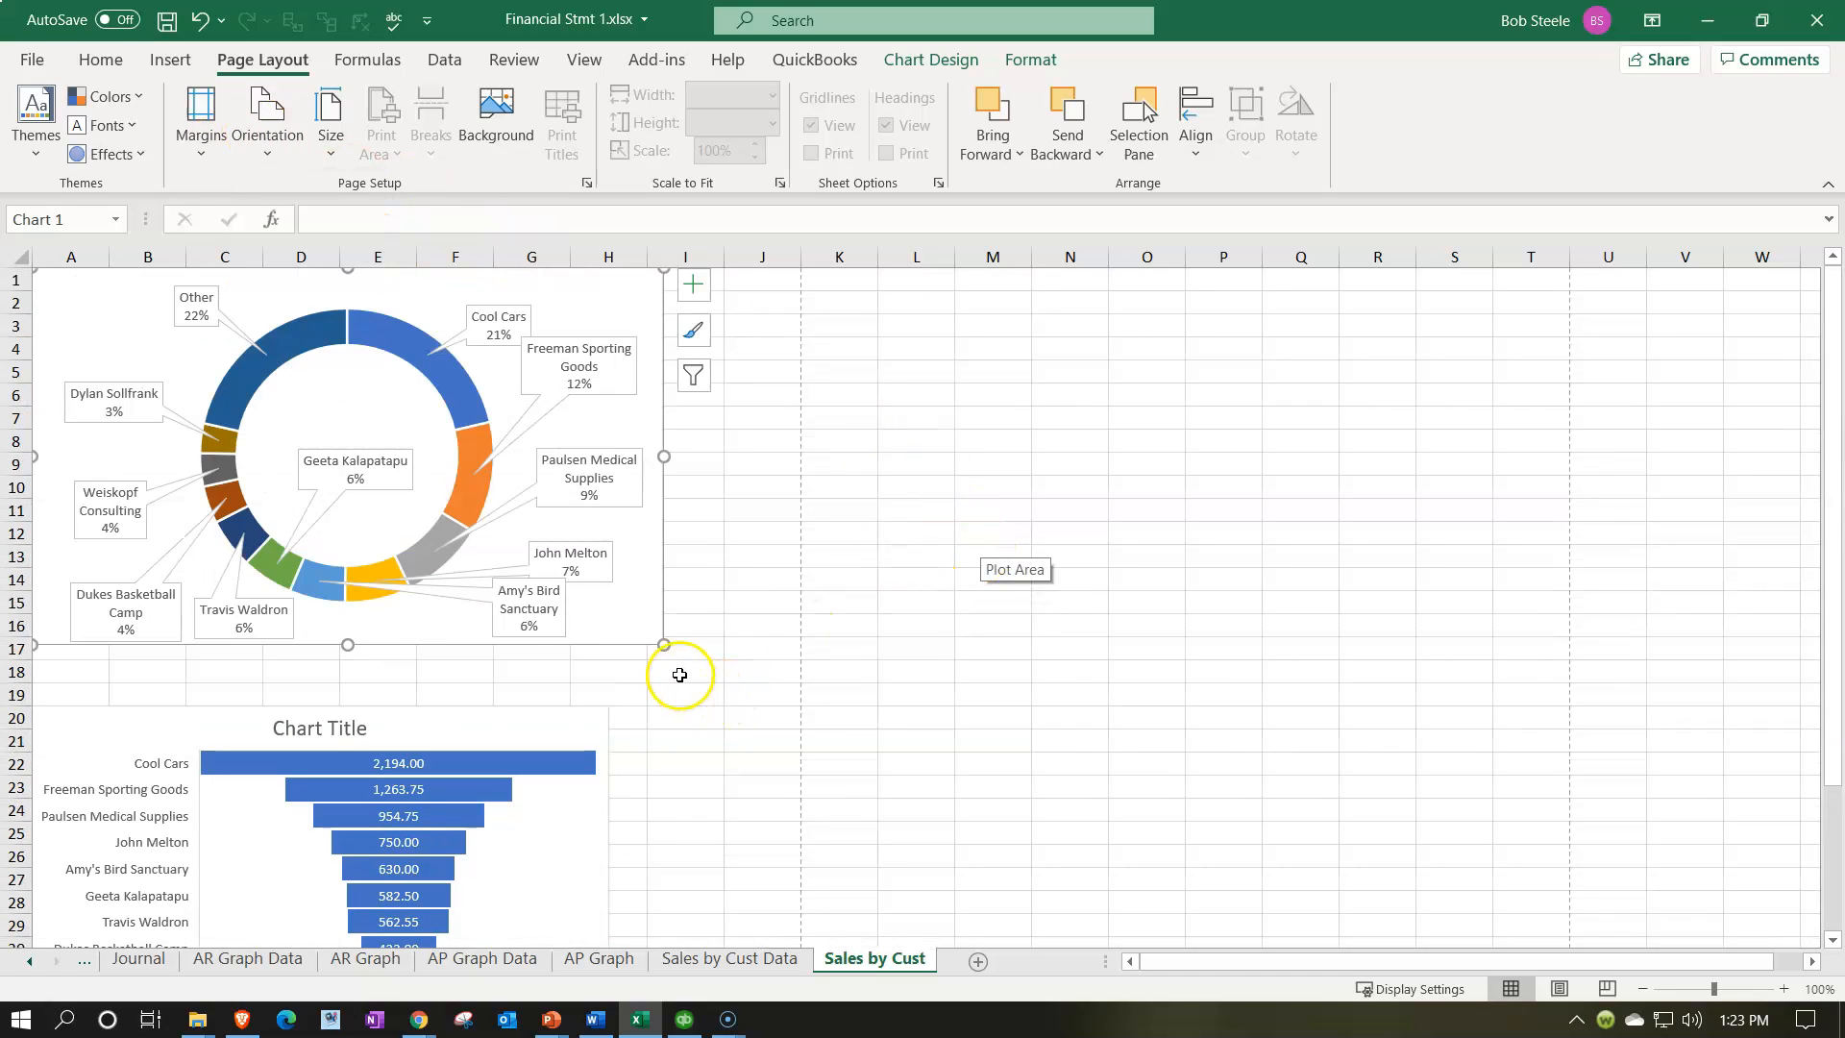
# - Enlarge the doughnut chart and the funnel chart so each spans columns A to J, up to the page boundary
pyautogui.moveTo(664, 645); pyautogui.dragTo(792, 687)
pyautogui.scroll(-6, 791, 688)
pyautogui.click(577, 580)
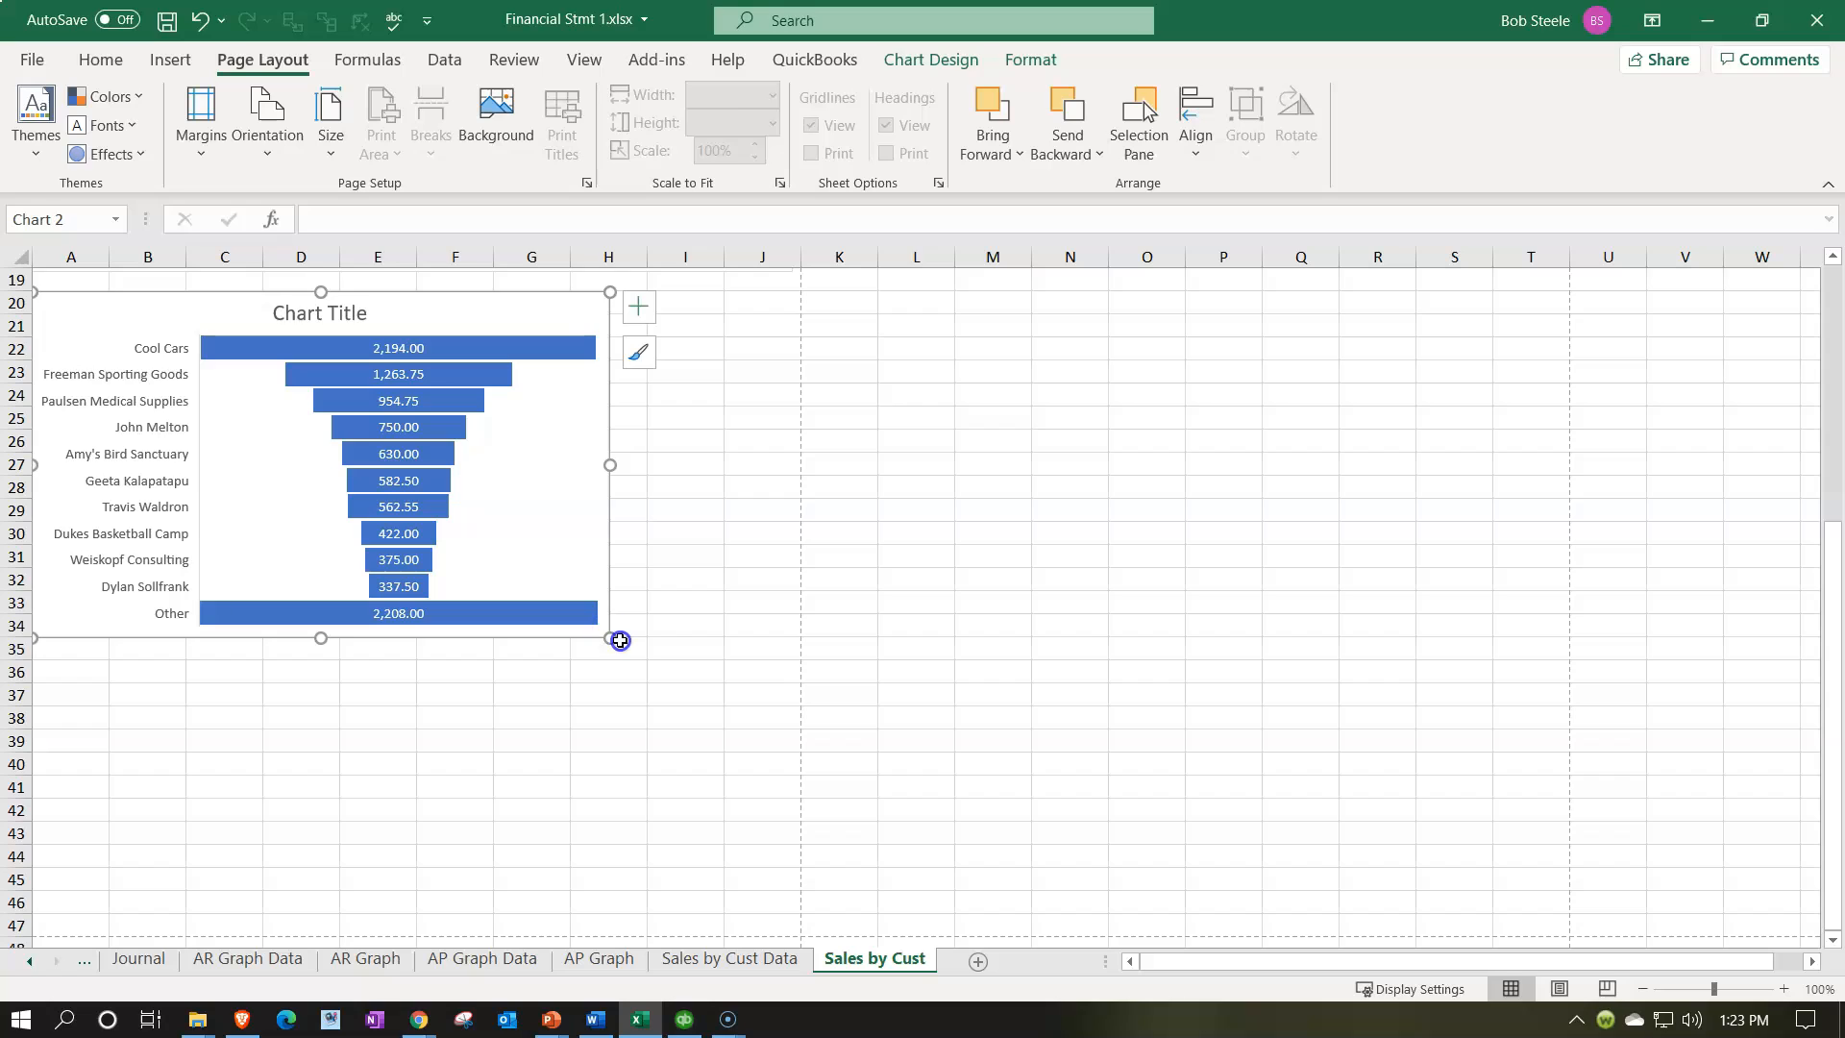
pyautogui.click(577, 546)
pyautogui.moveTo(611, 638); pyautogui.dragTo(791, 778)
# - Position the enlarged funnel chart just below the doughnut chart, starting at about row 20
pyautogui.scroll(-2, 692, 750)
pyautogui.moveTo(593, 649); pyautogui.dragTo(588, 777)
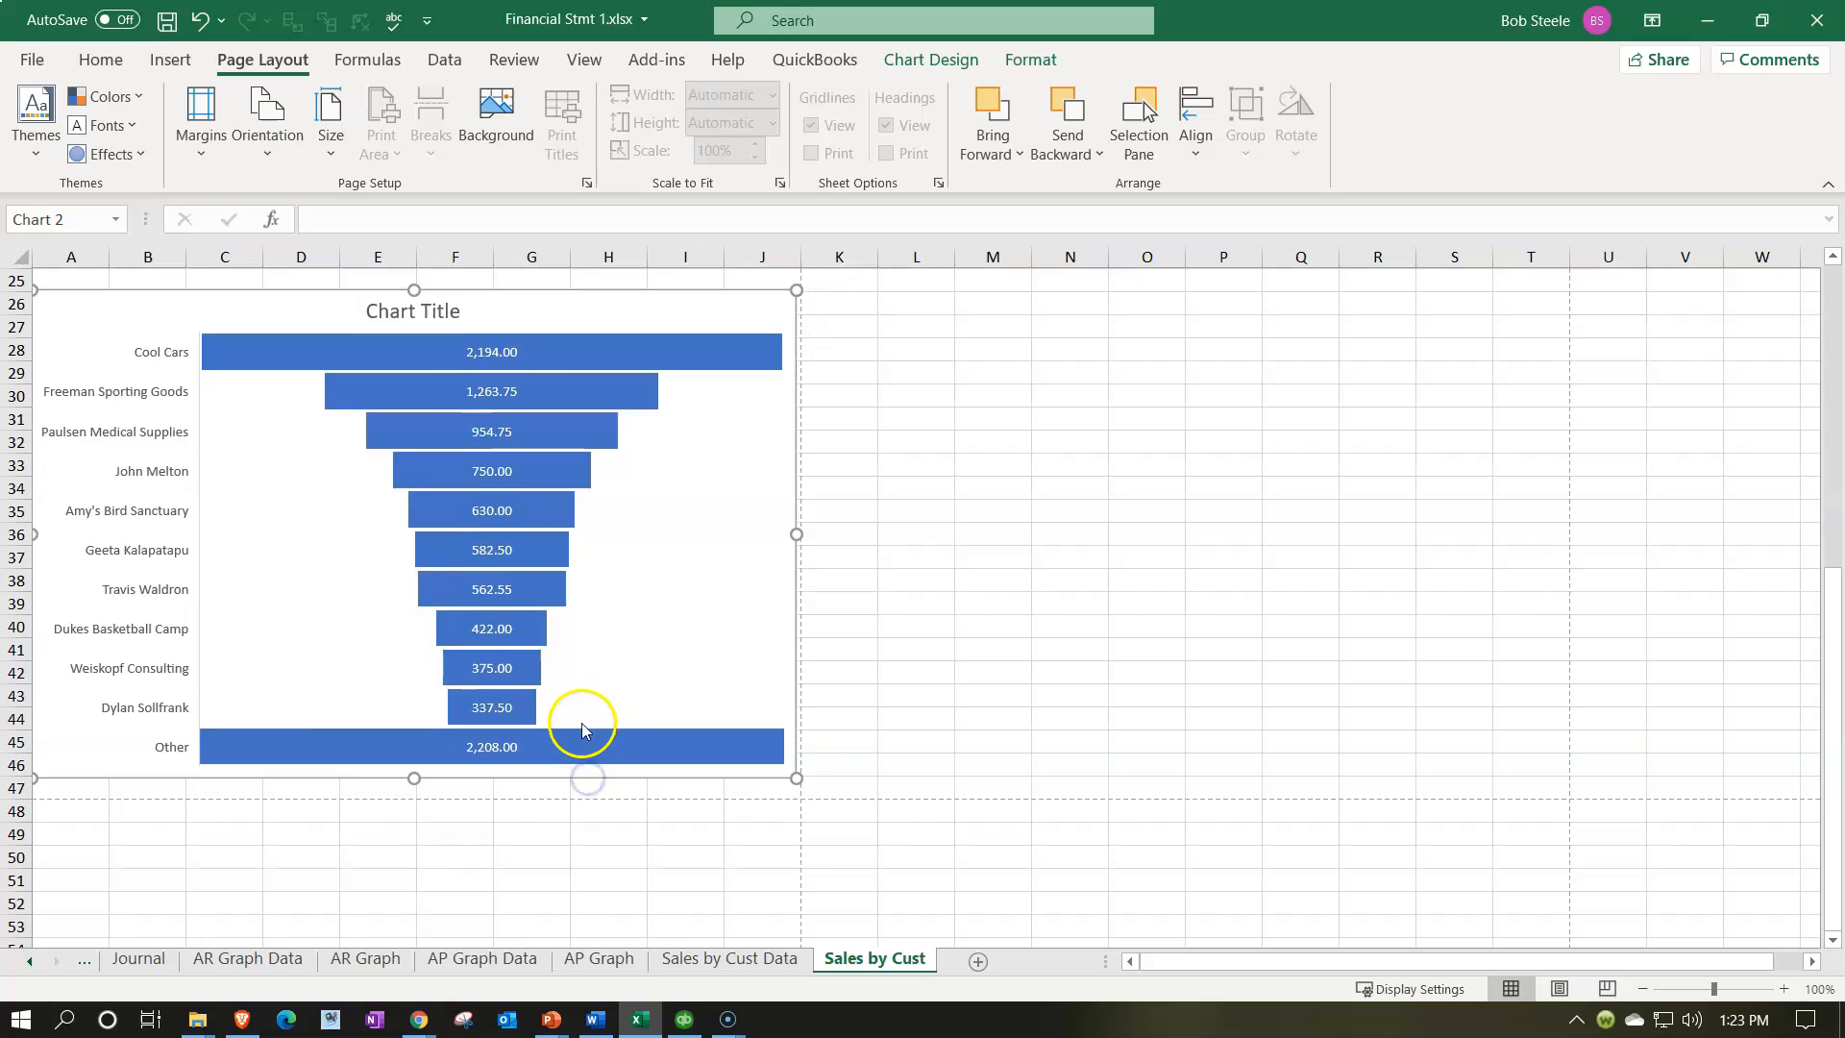
pyautogui.scroll(8, 588, 774)
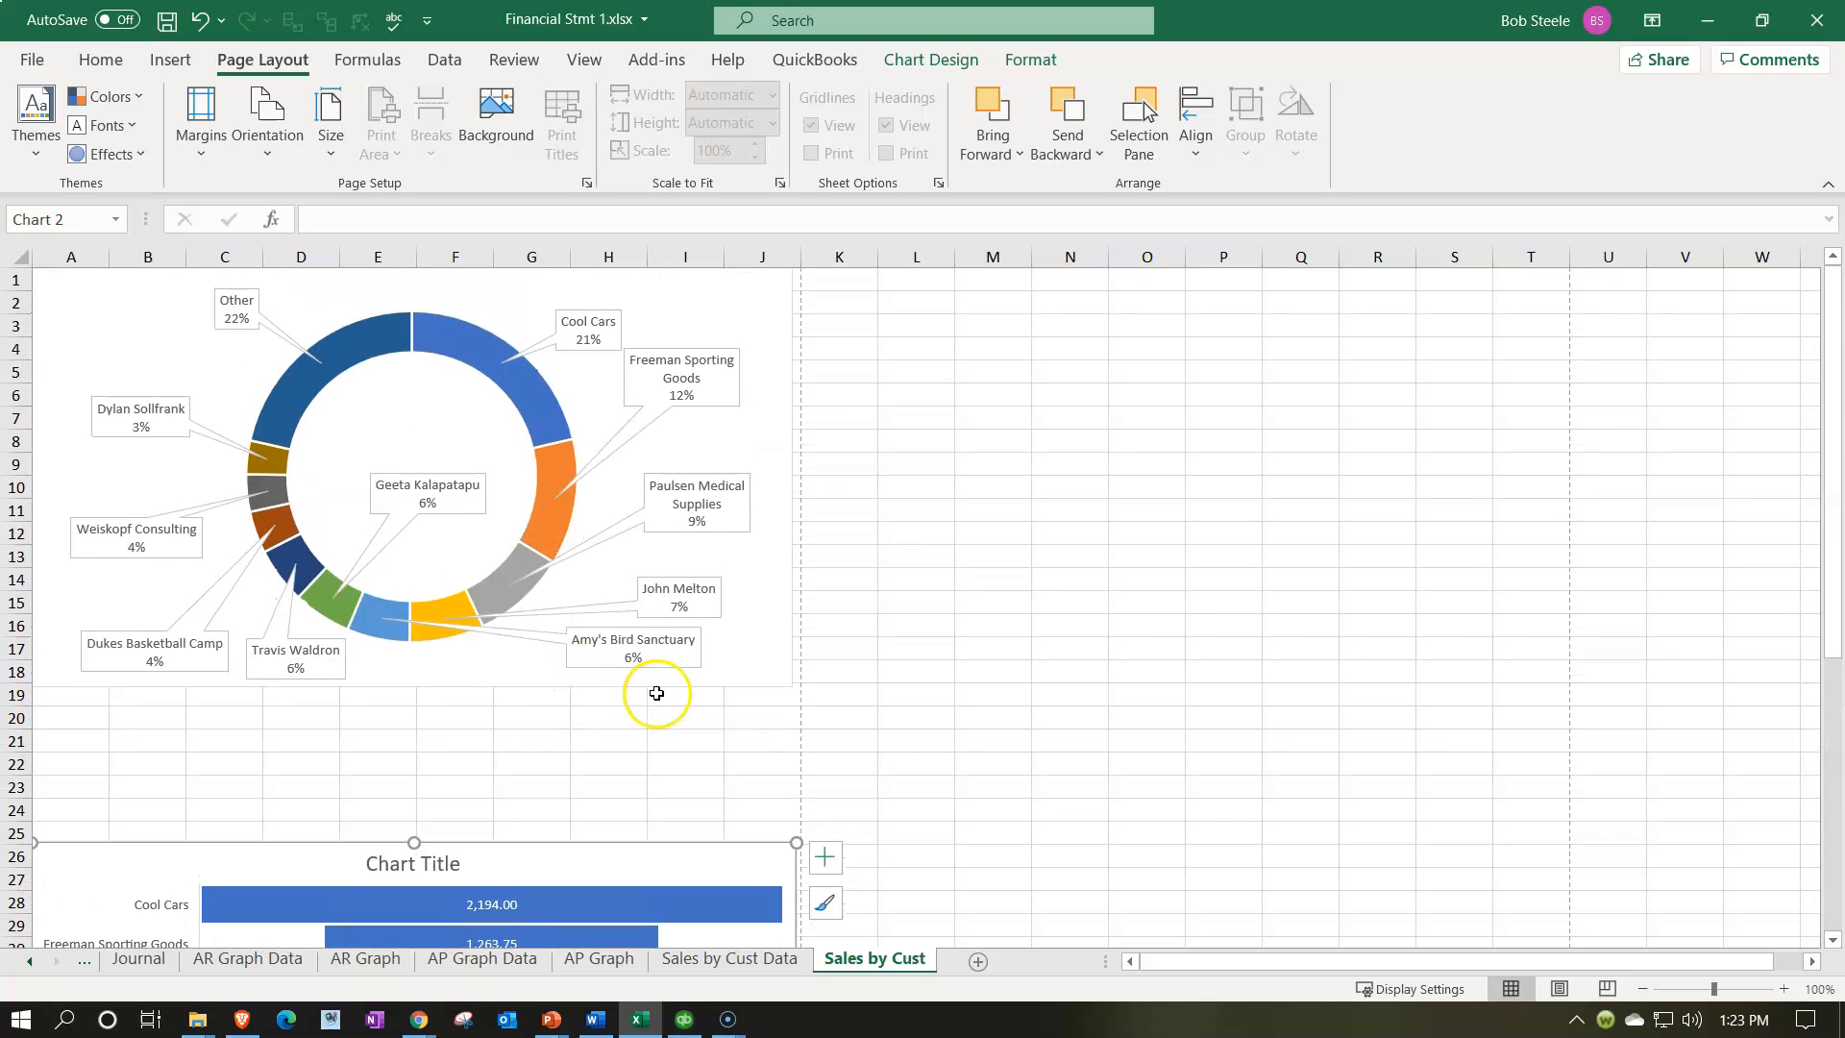
pyautogui.moveTo(482, 853); pyautogui.dragTo(484, 734)
pyautogui.click(1023, 606)
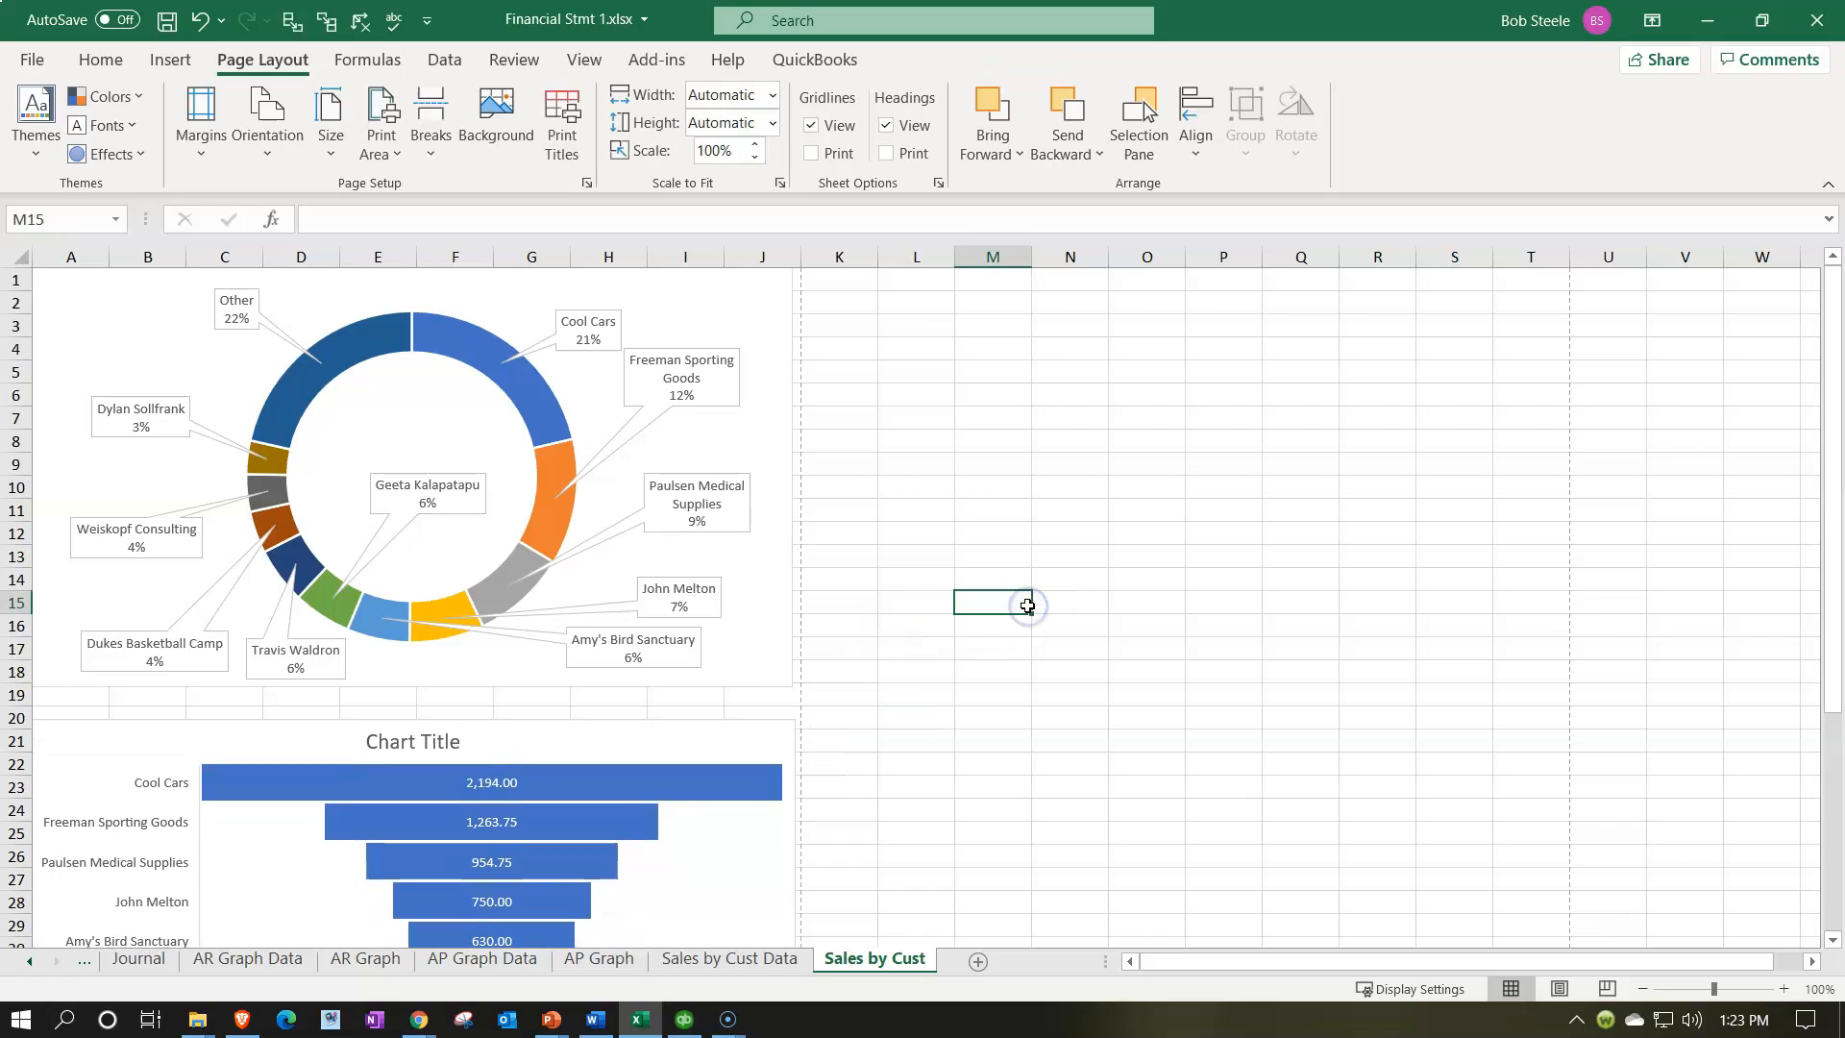
# - Hide the Sales by Cust Data, AP Graph Data and AR Graph Data sheets
pyautogui.click(771, 959)
pyautogui.rightClick(771, 963)
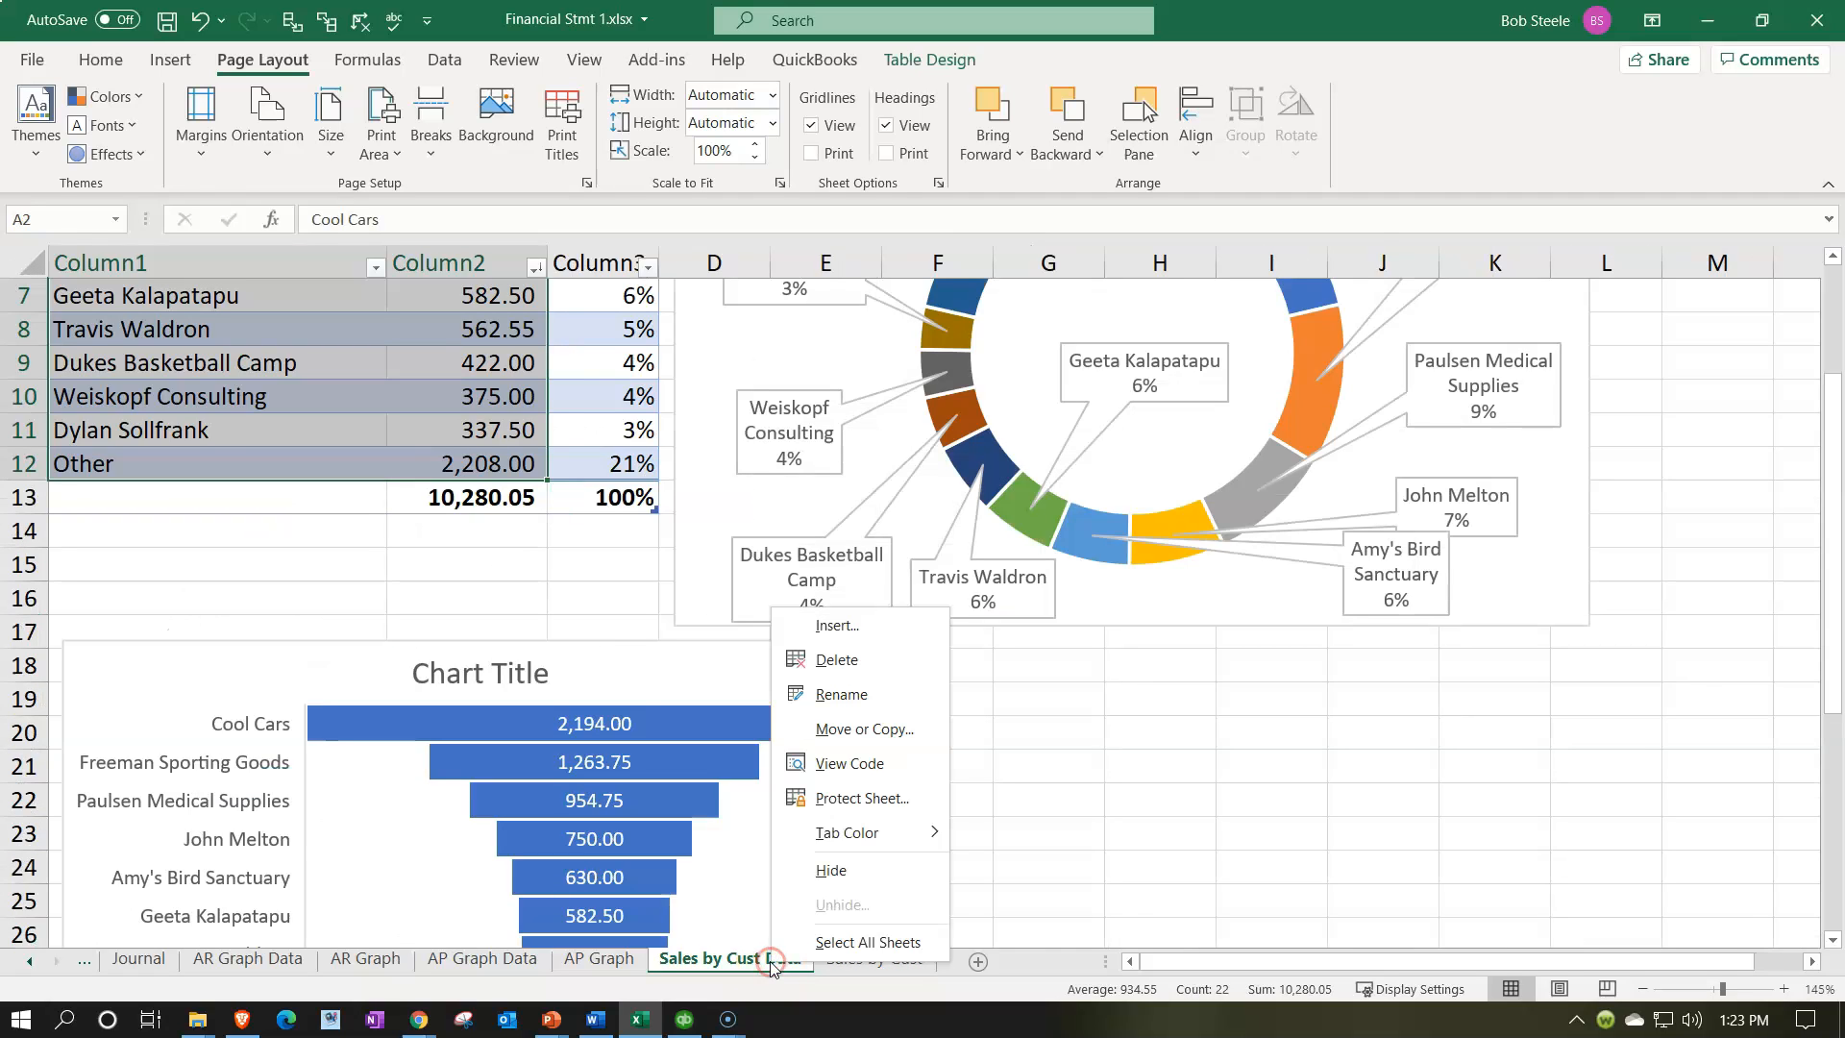
pyautogui.click(802, 873)
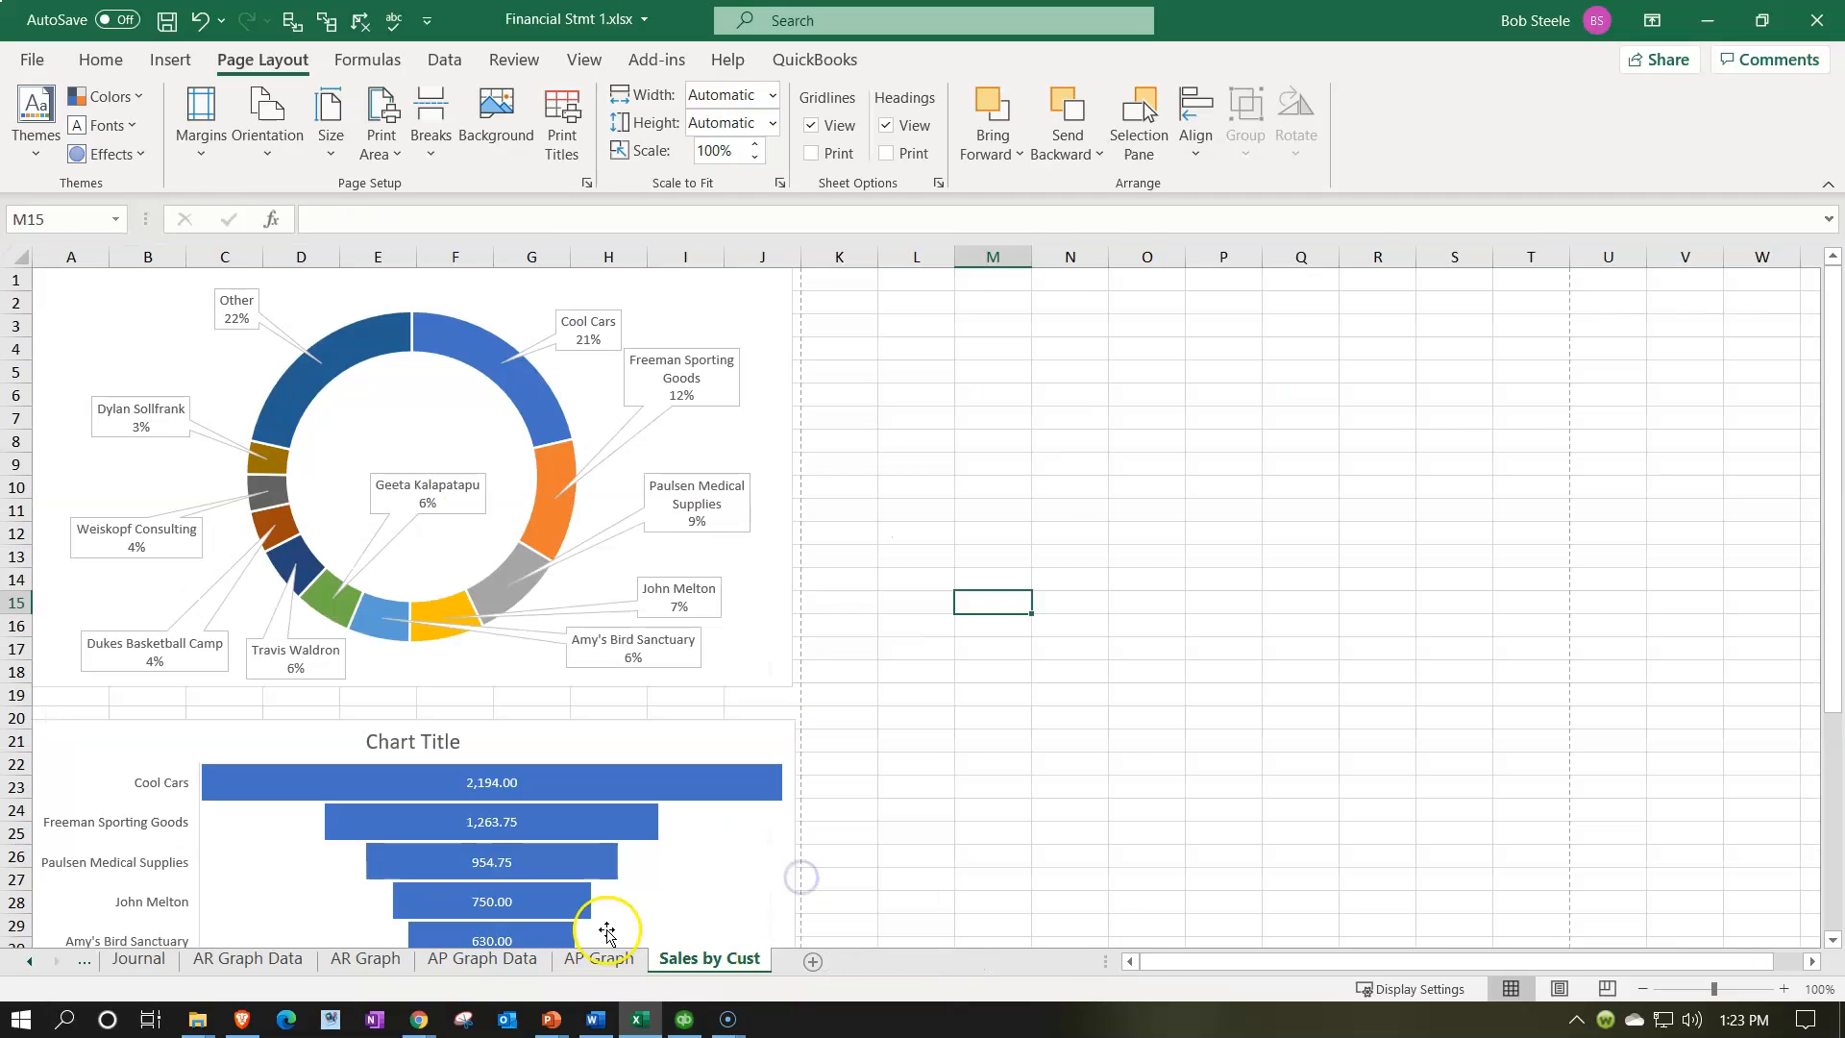
pyautogui.click(485, 960)
pyautogui.rightClick(485, 961)
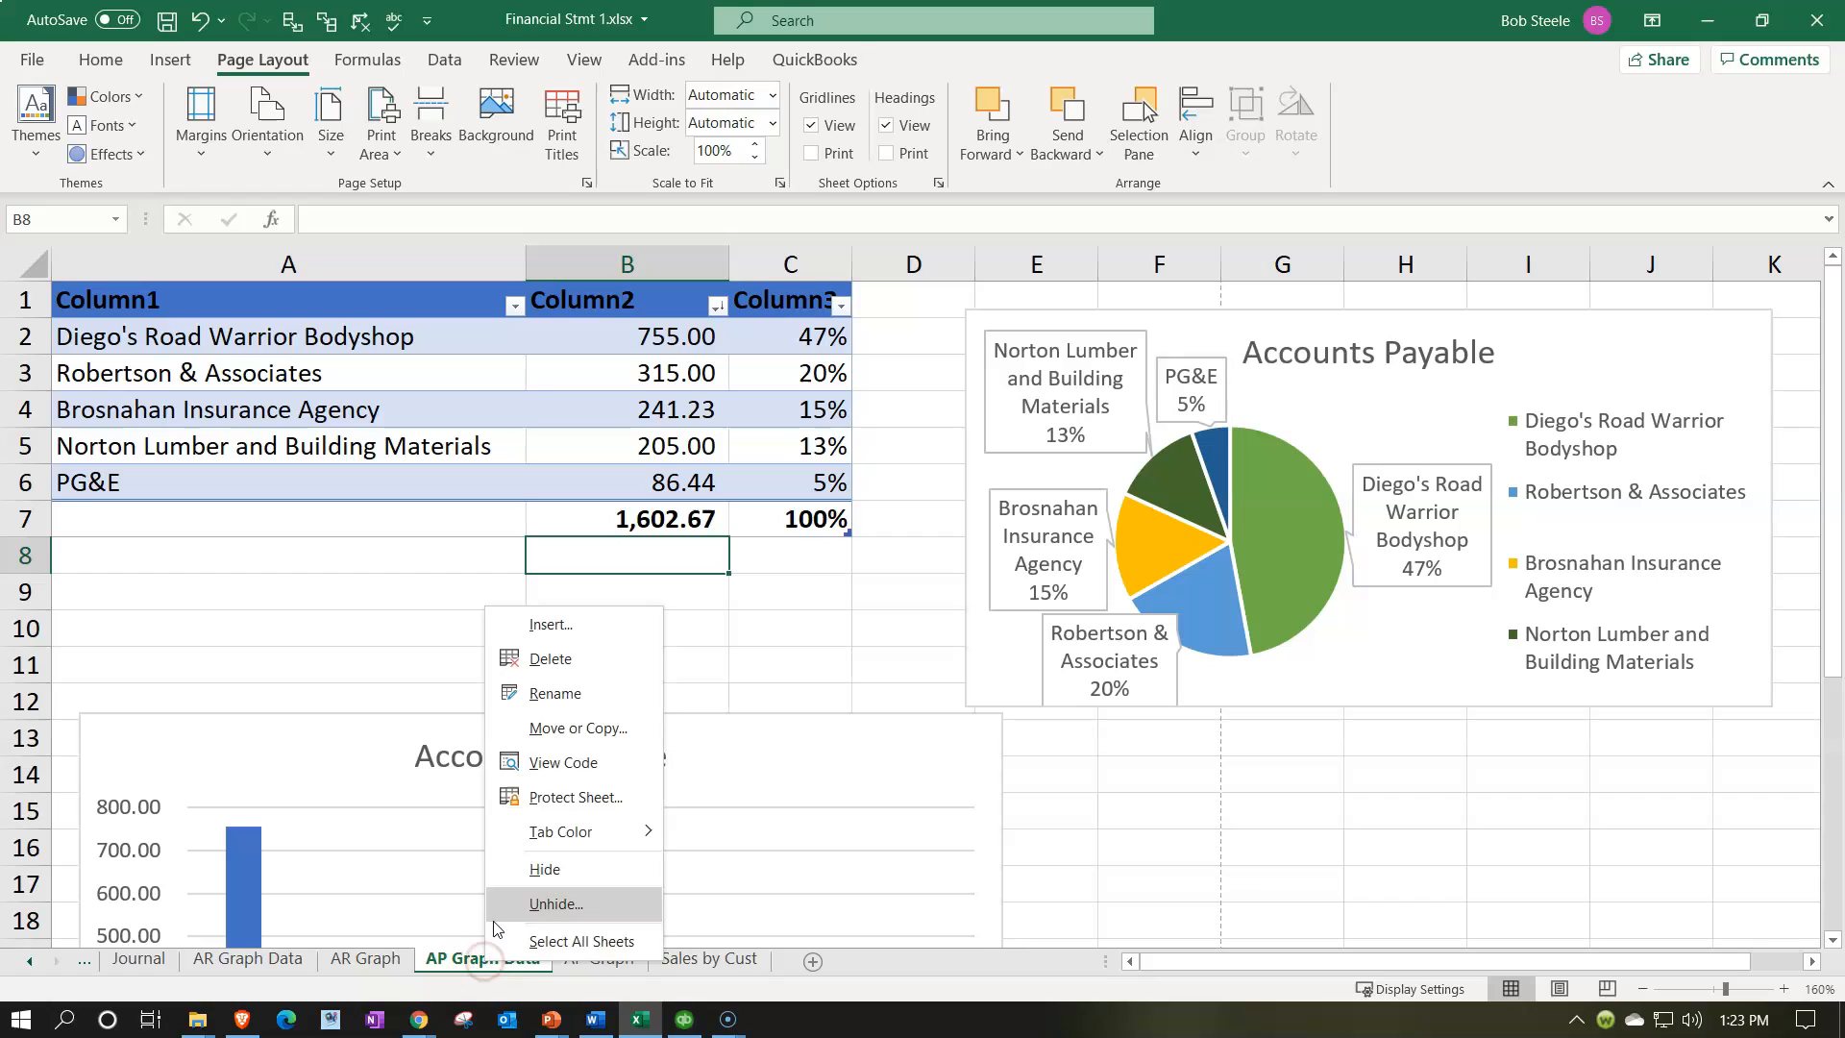
pyautogui.click(544, 868)
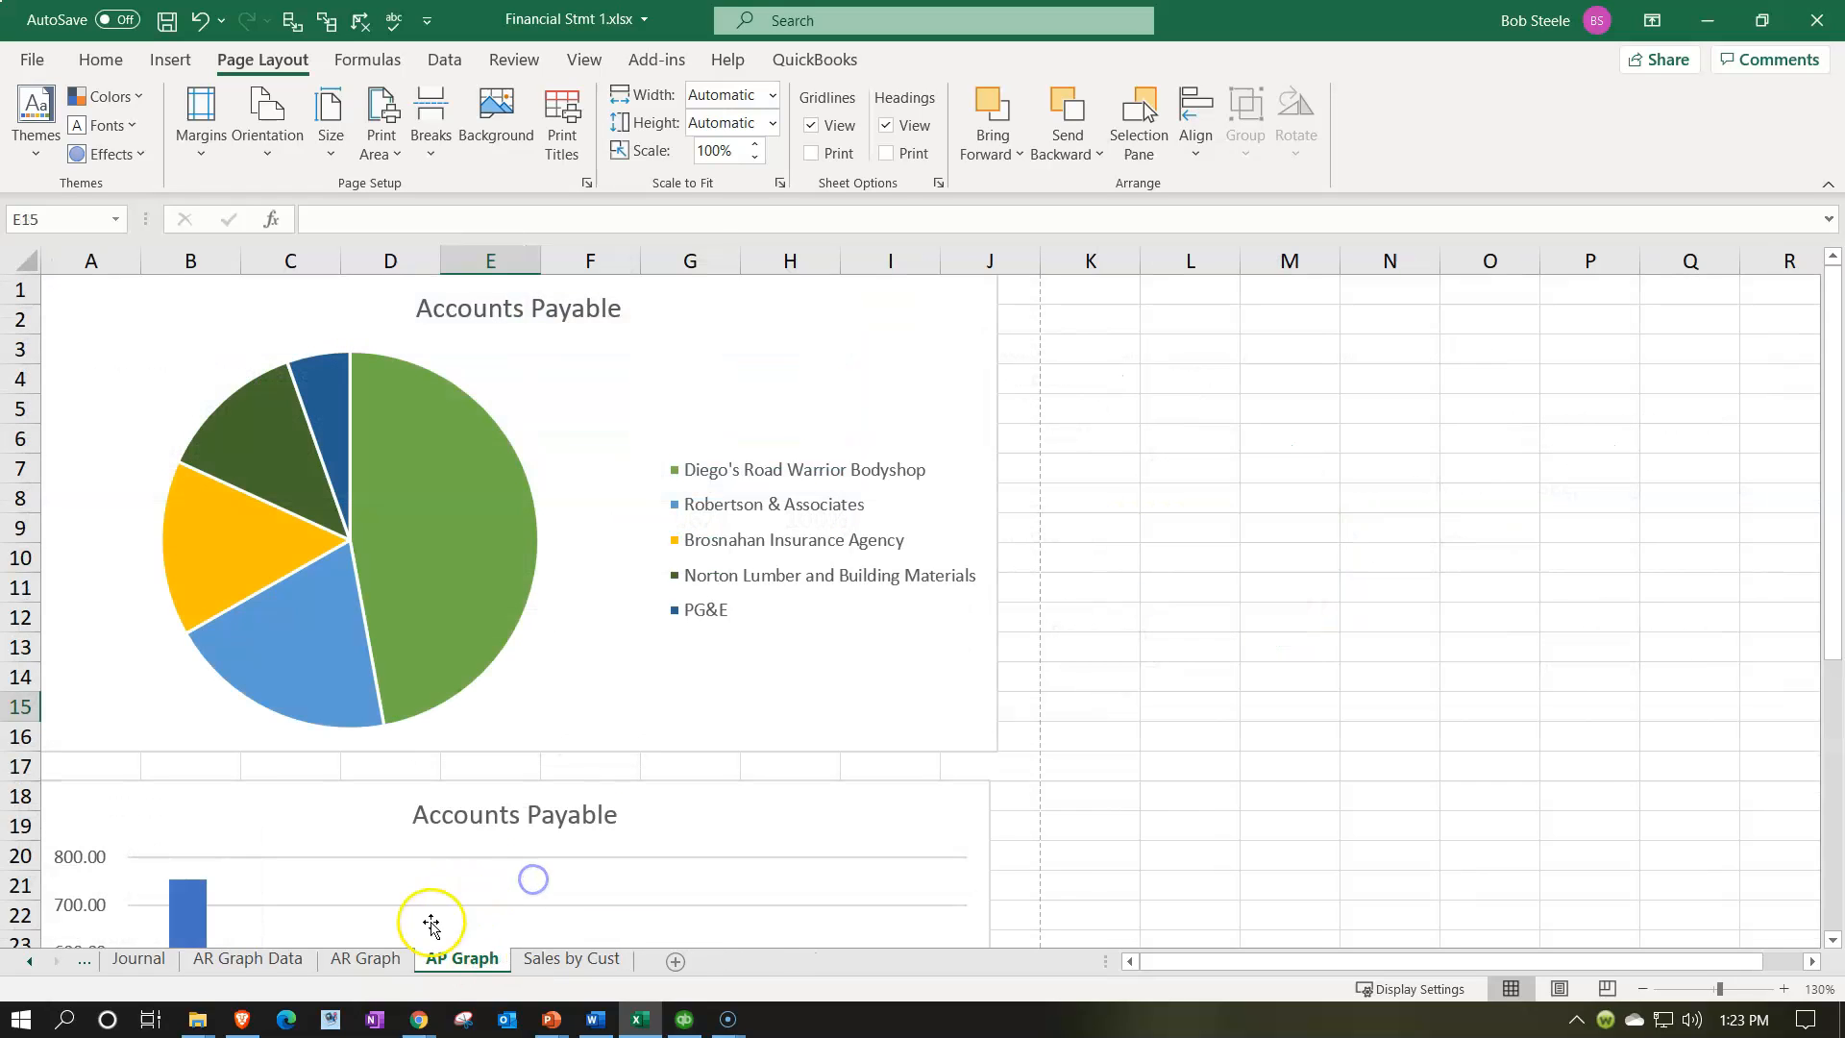
pyautogui.click(247, 960)
pyautogui.rightClick(247, 961)
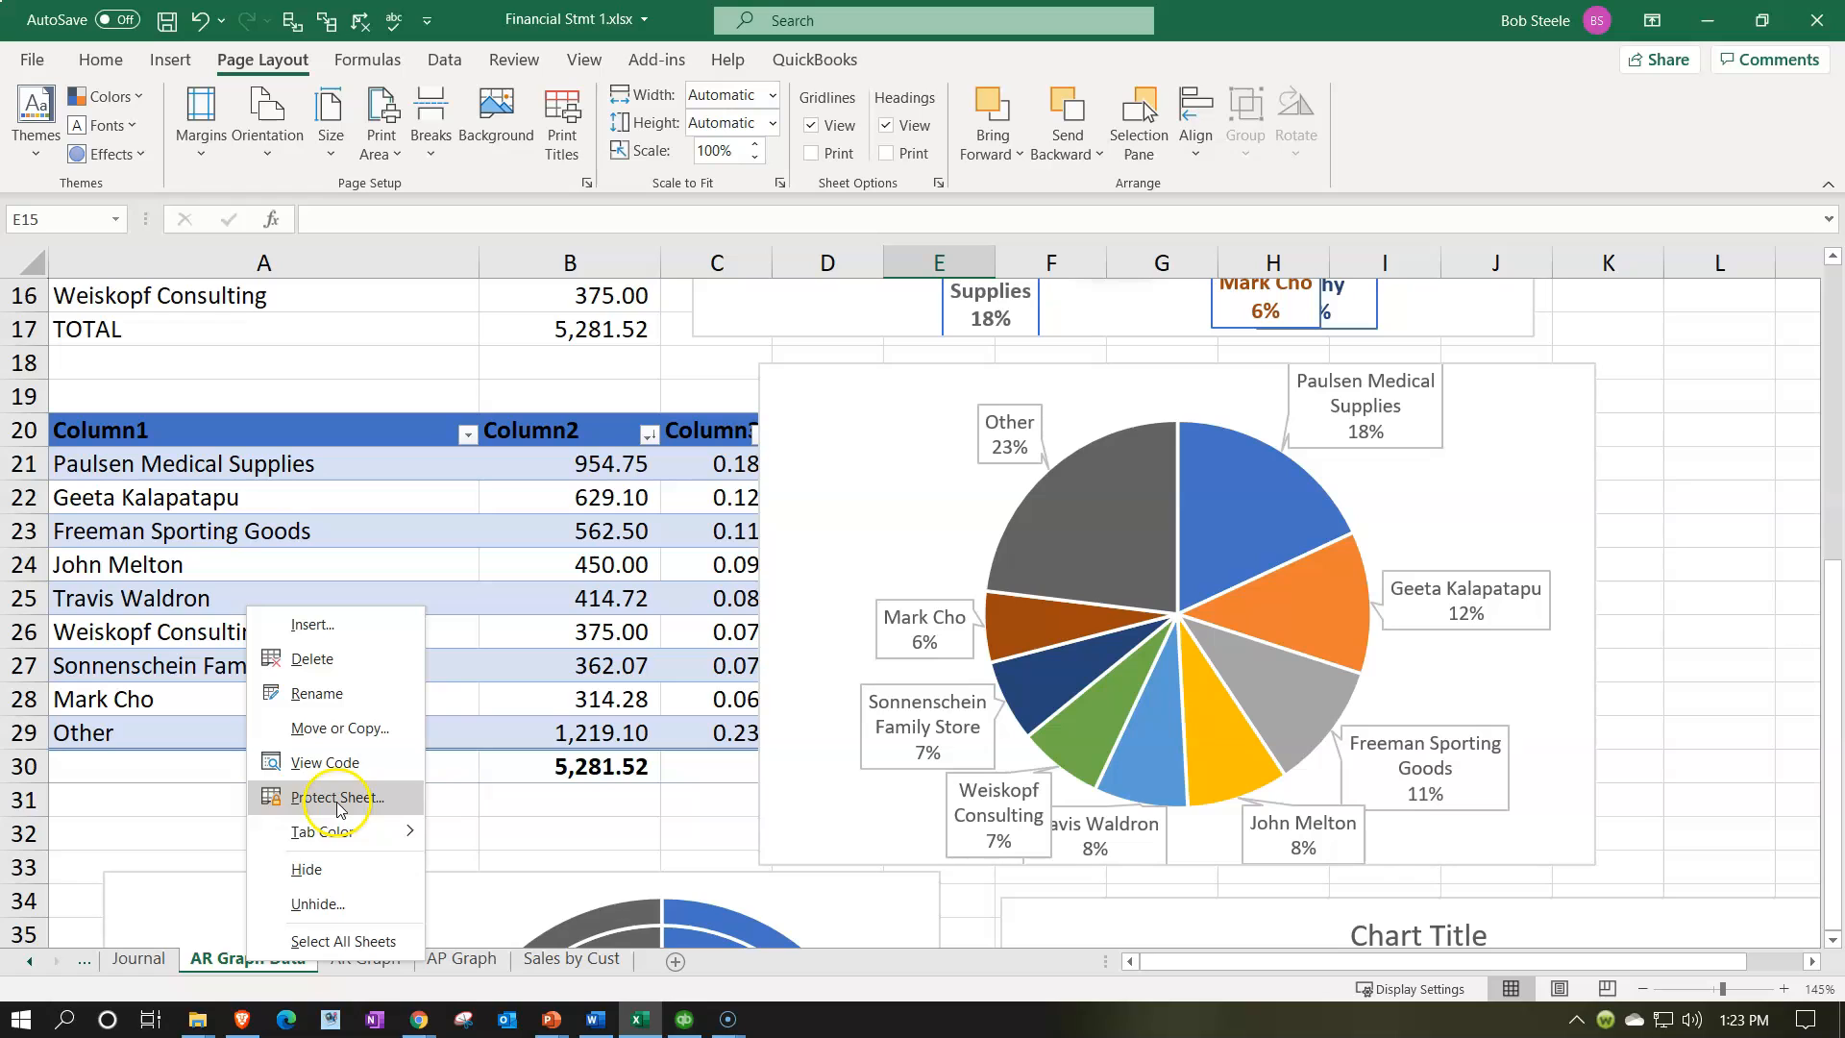
pyautogui.click(318, 868)
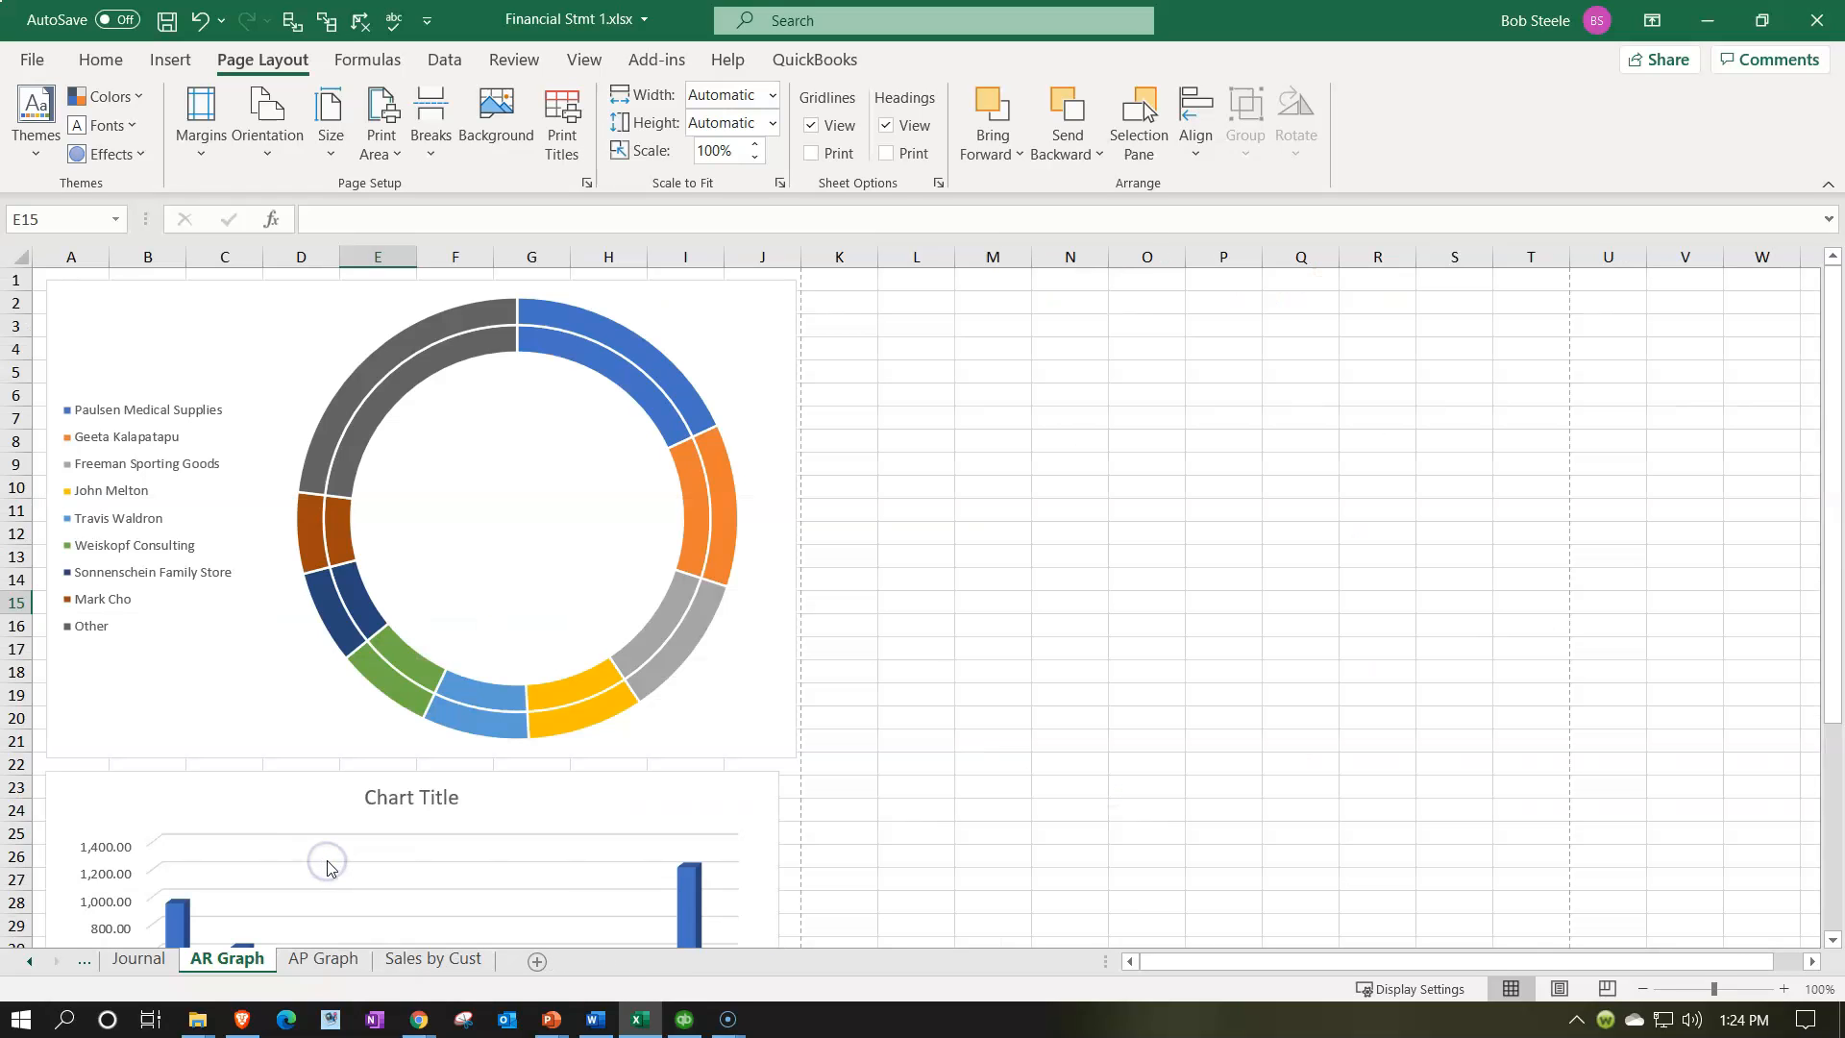
# - Check the AP Graph and Sales by Cust sheets, return to the Journal sheet and save the workbook
pyautogui.click(324, 958)
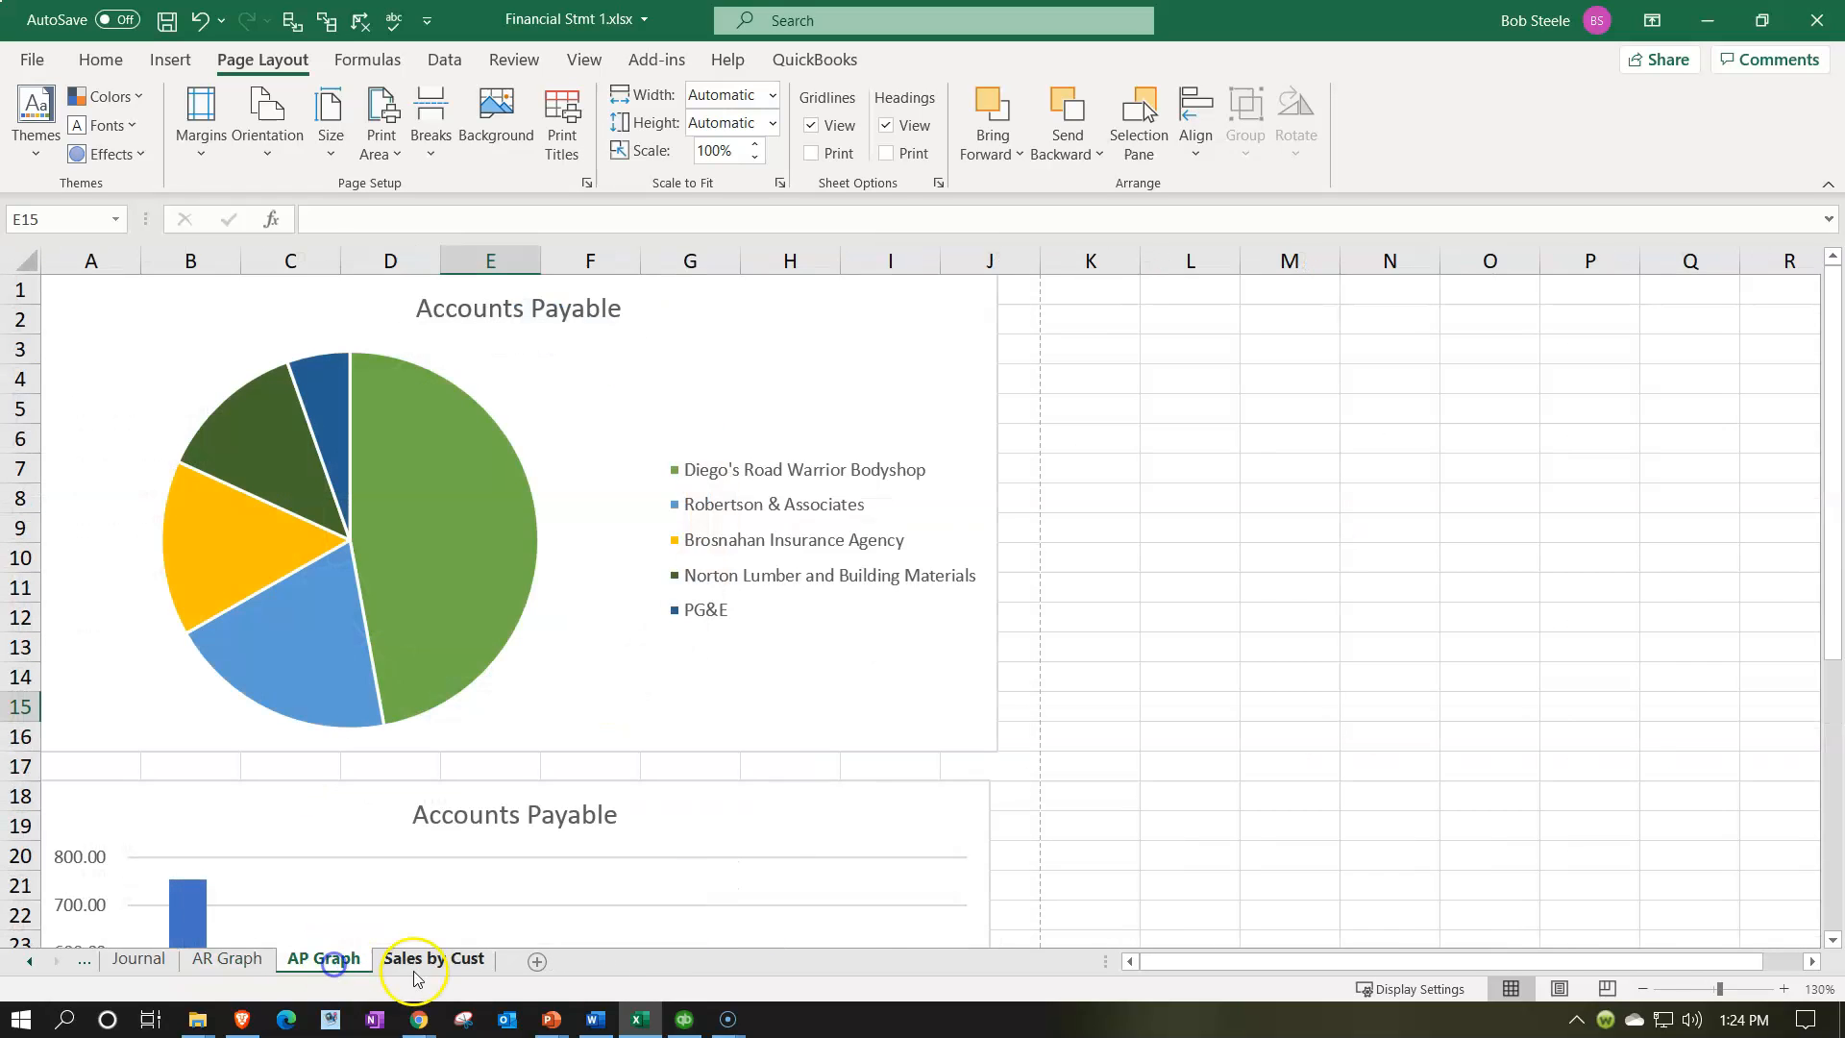
pyautogui.click(427, 964)
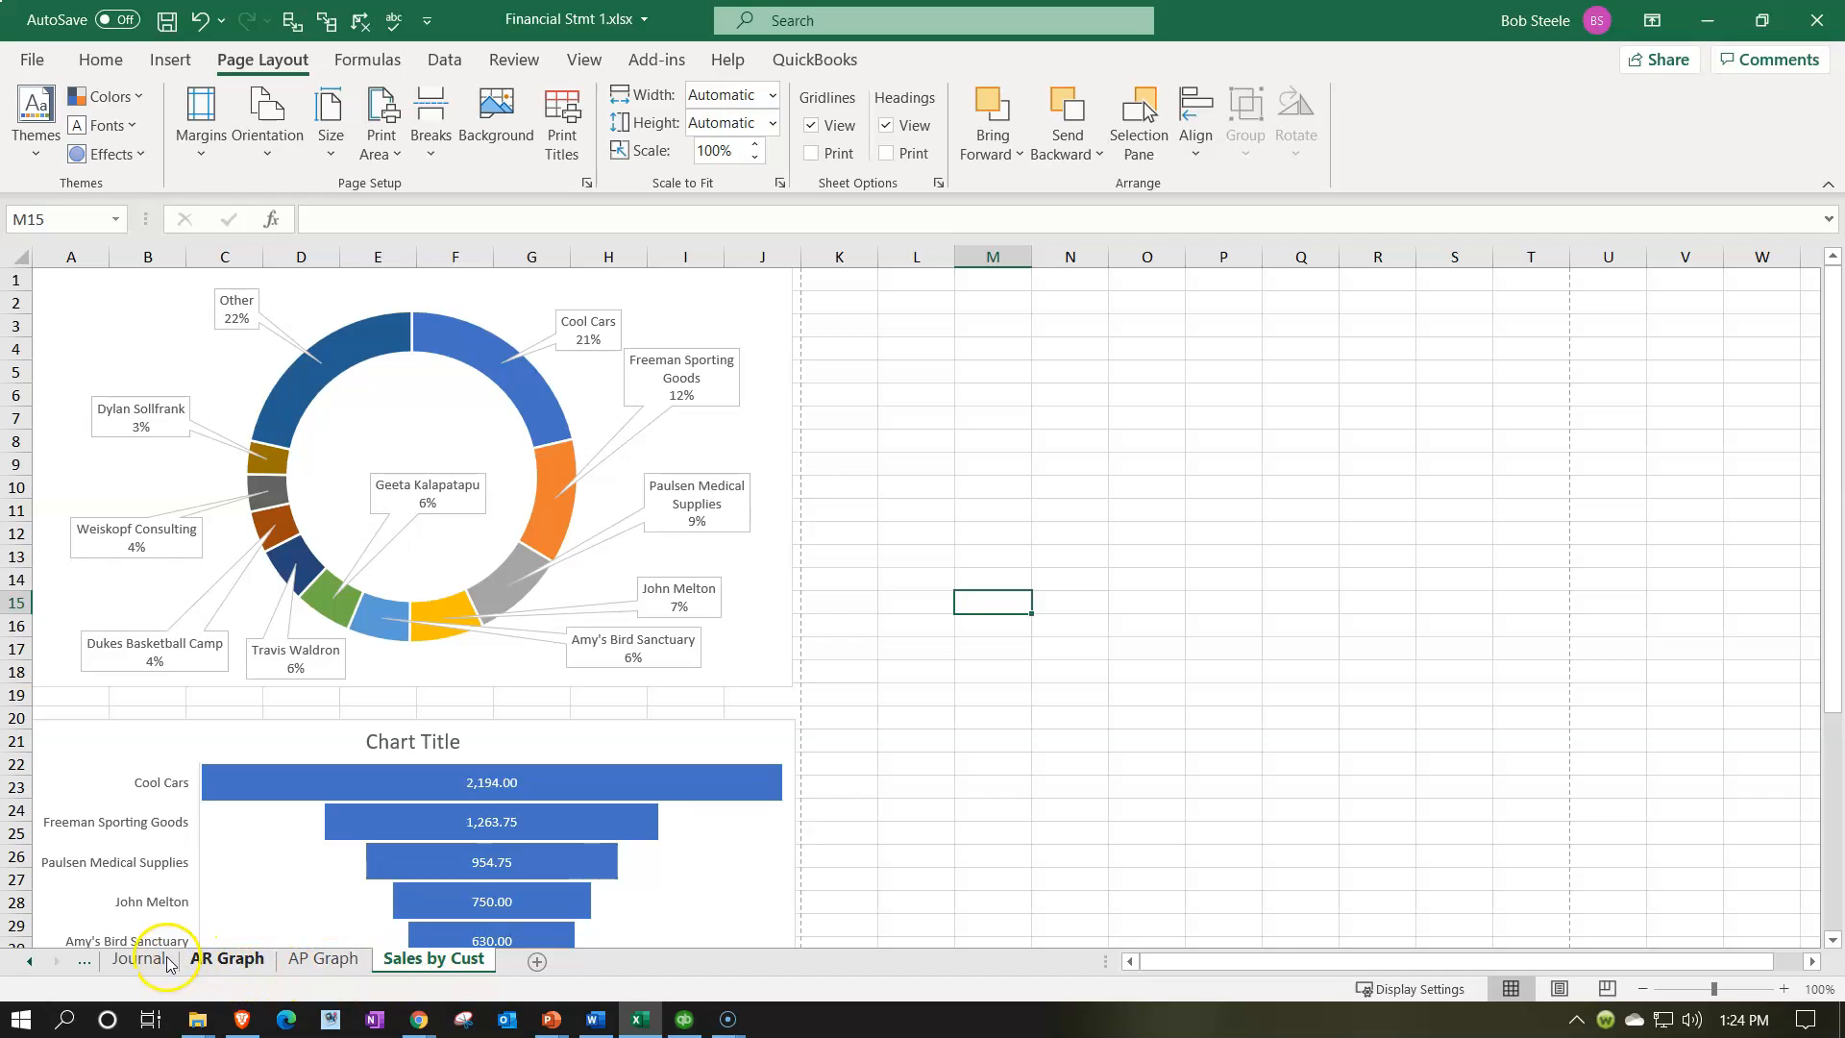
pyautogui.click(138, 958)
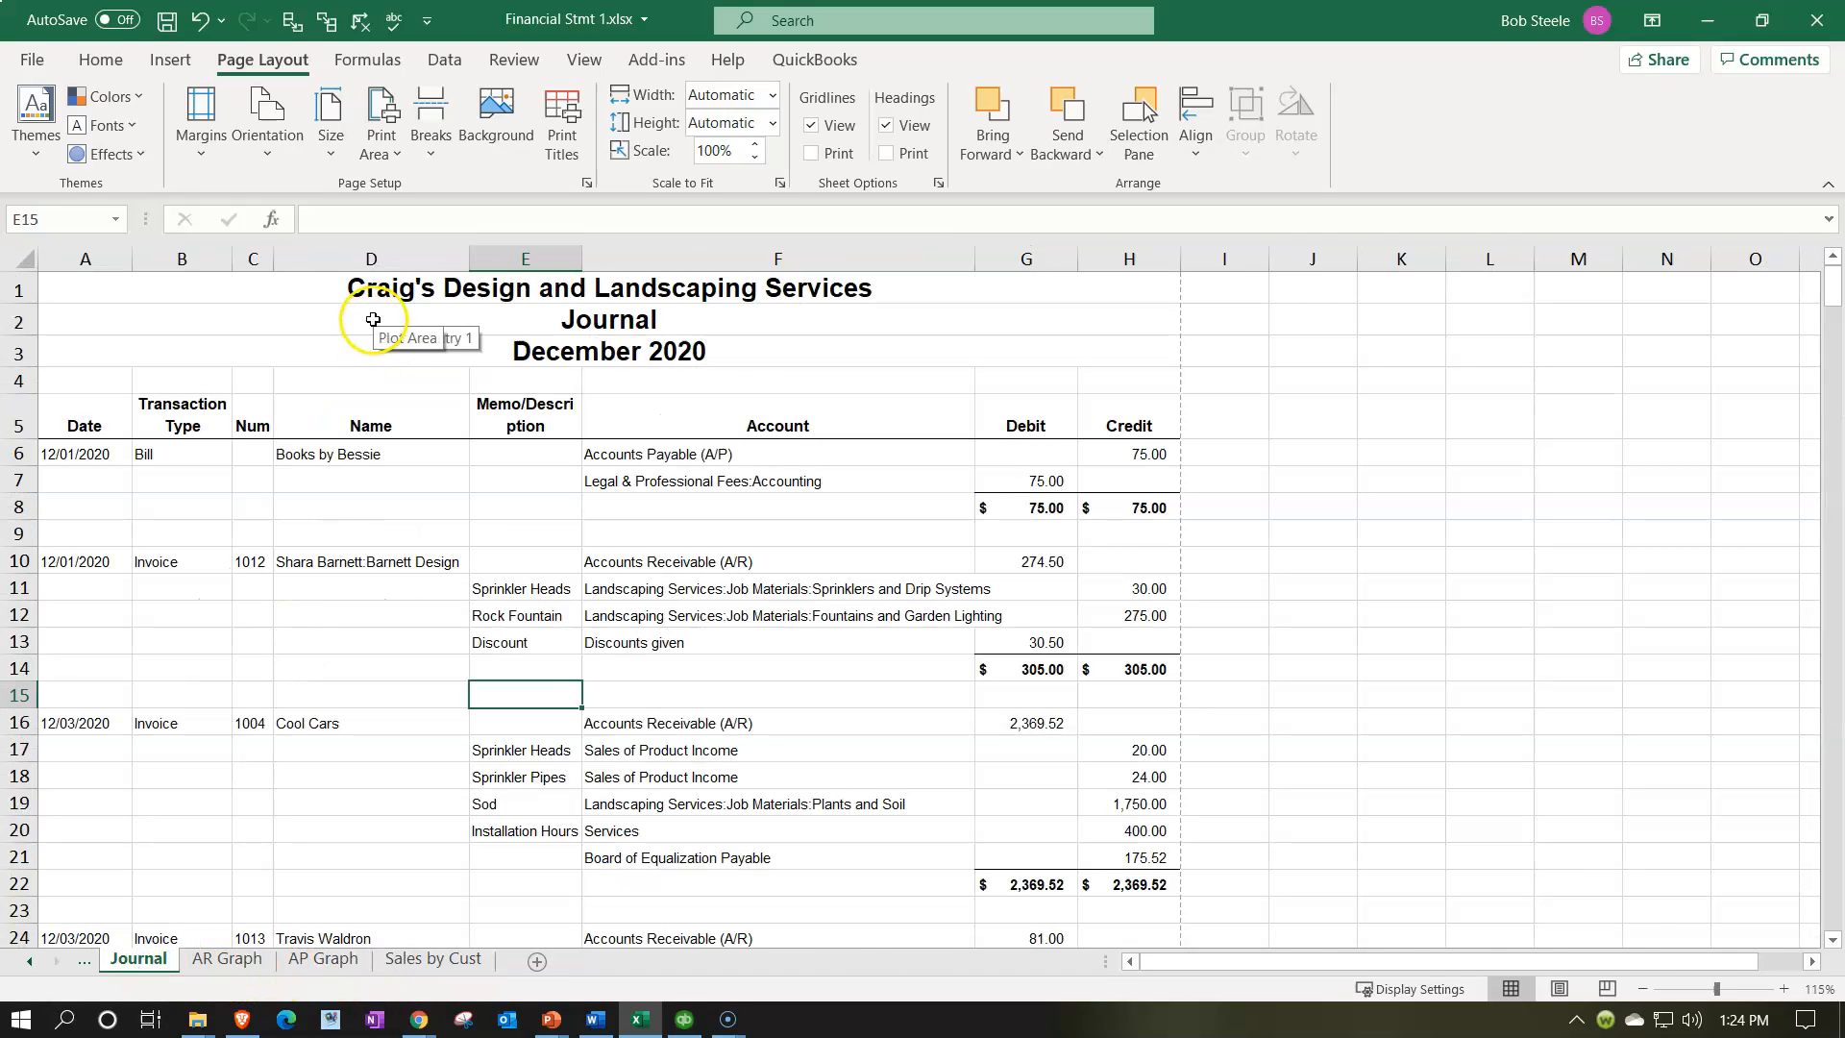
pyautogui.click(165, 21)
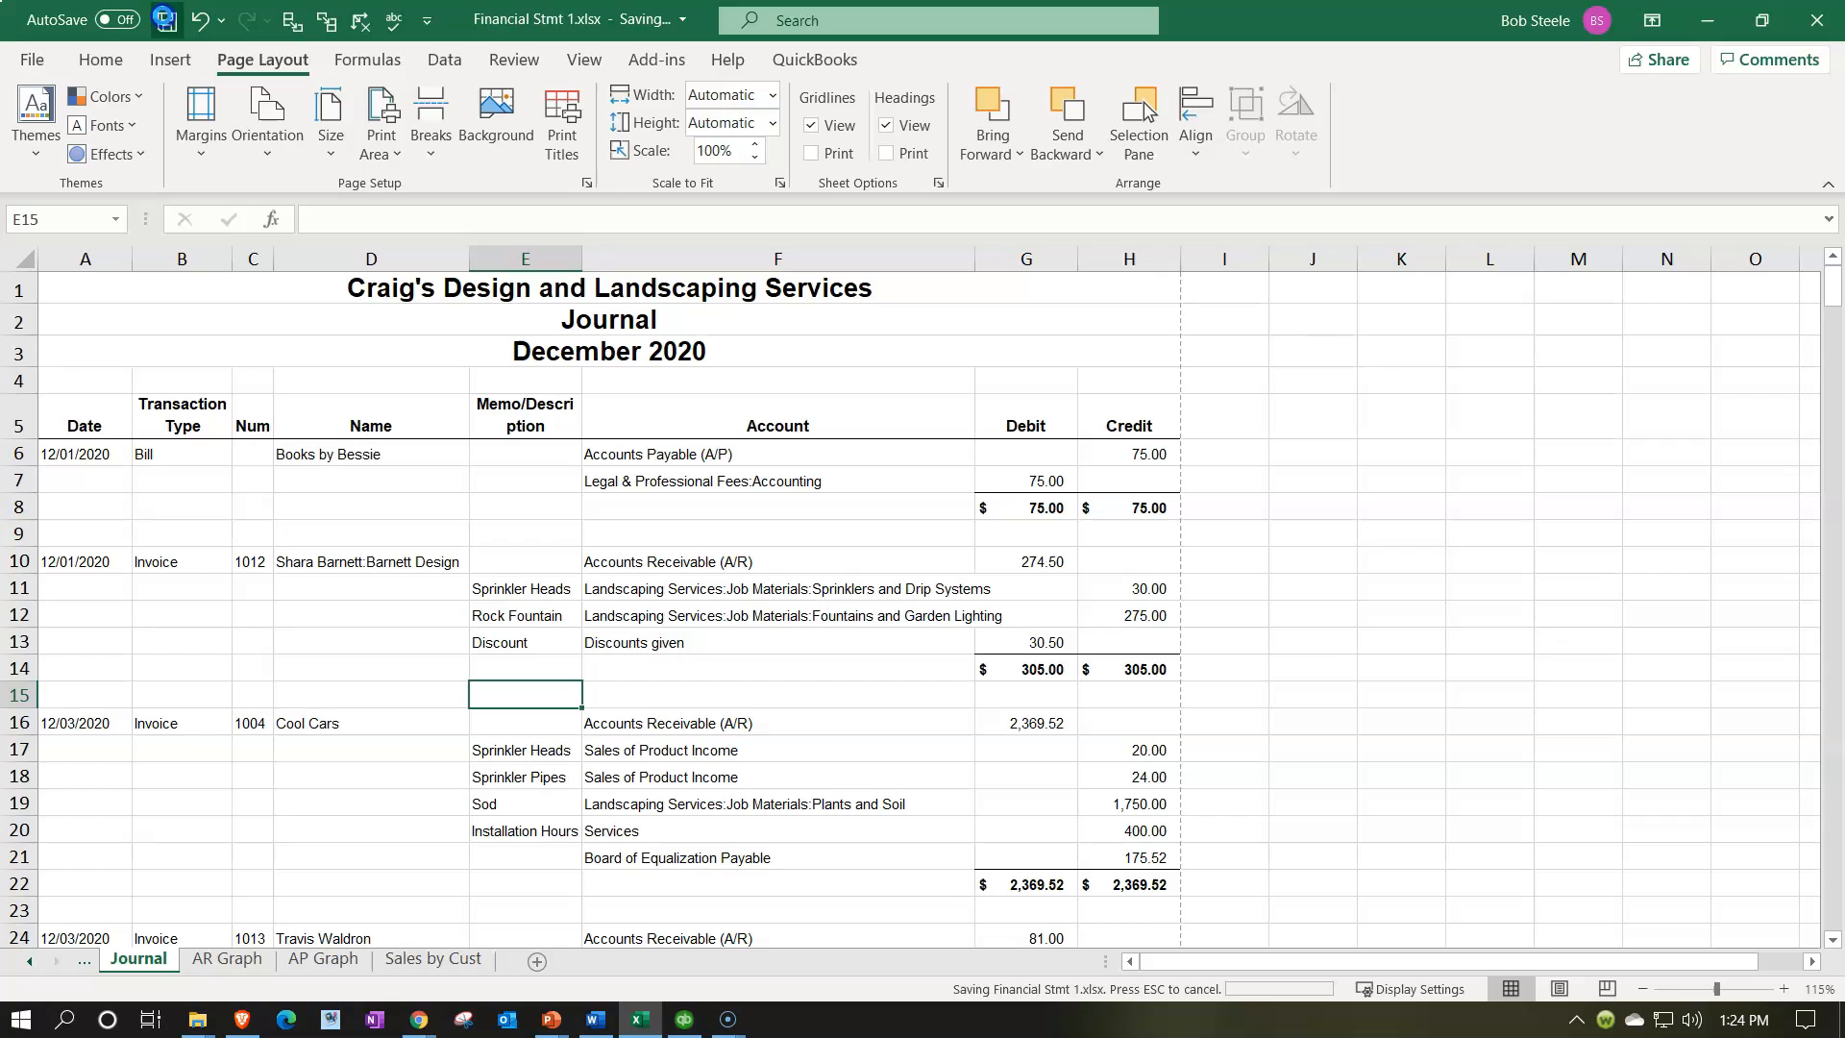
# - Set up a print job for the entire workbook on the CutePDF Writer printer
pyautogui.click(34, 59)
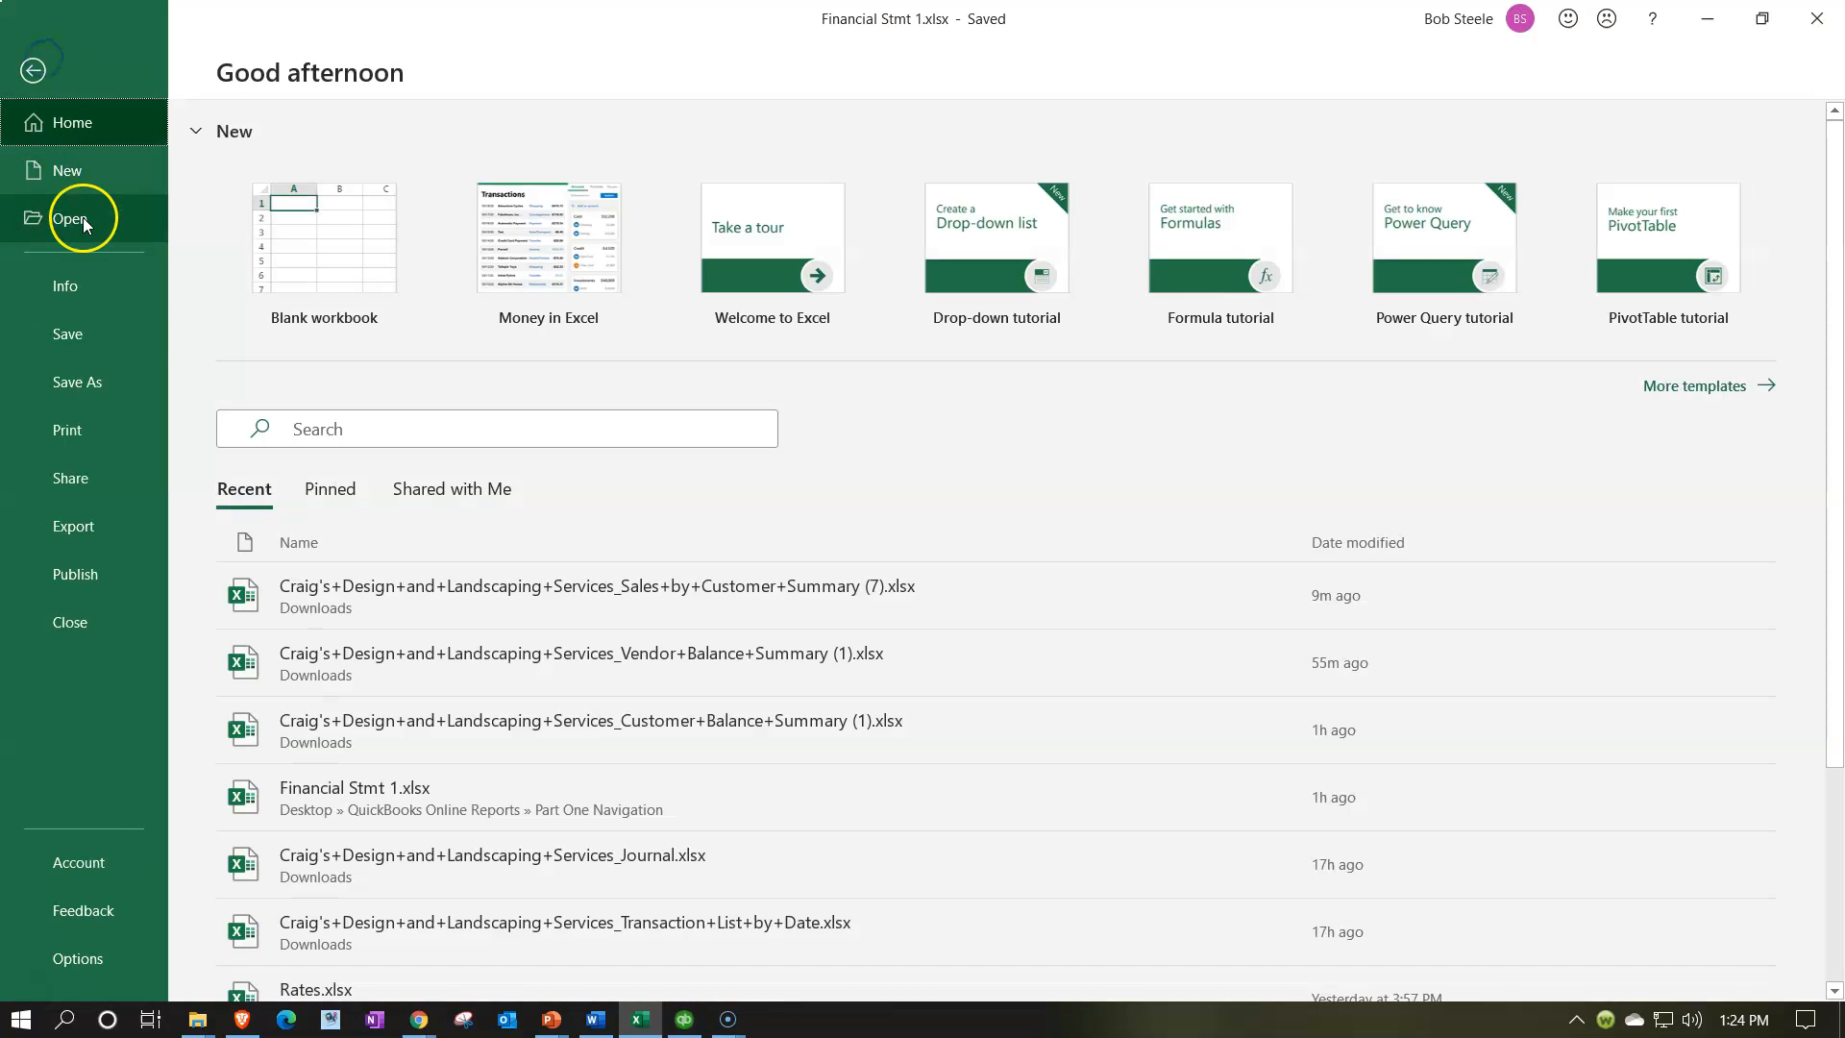
pyautogui.click(103, 430)
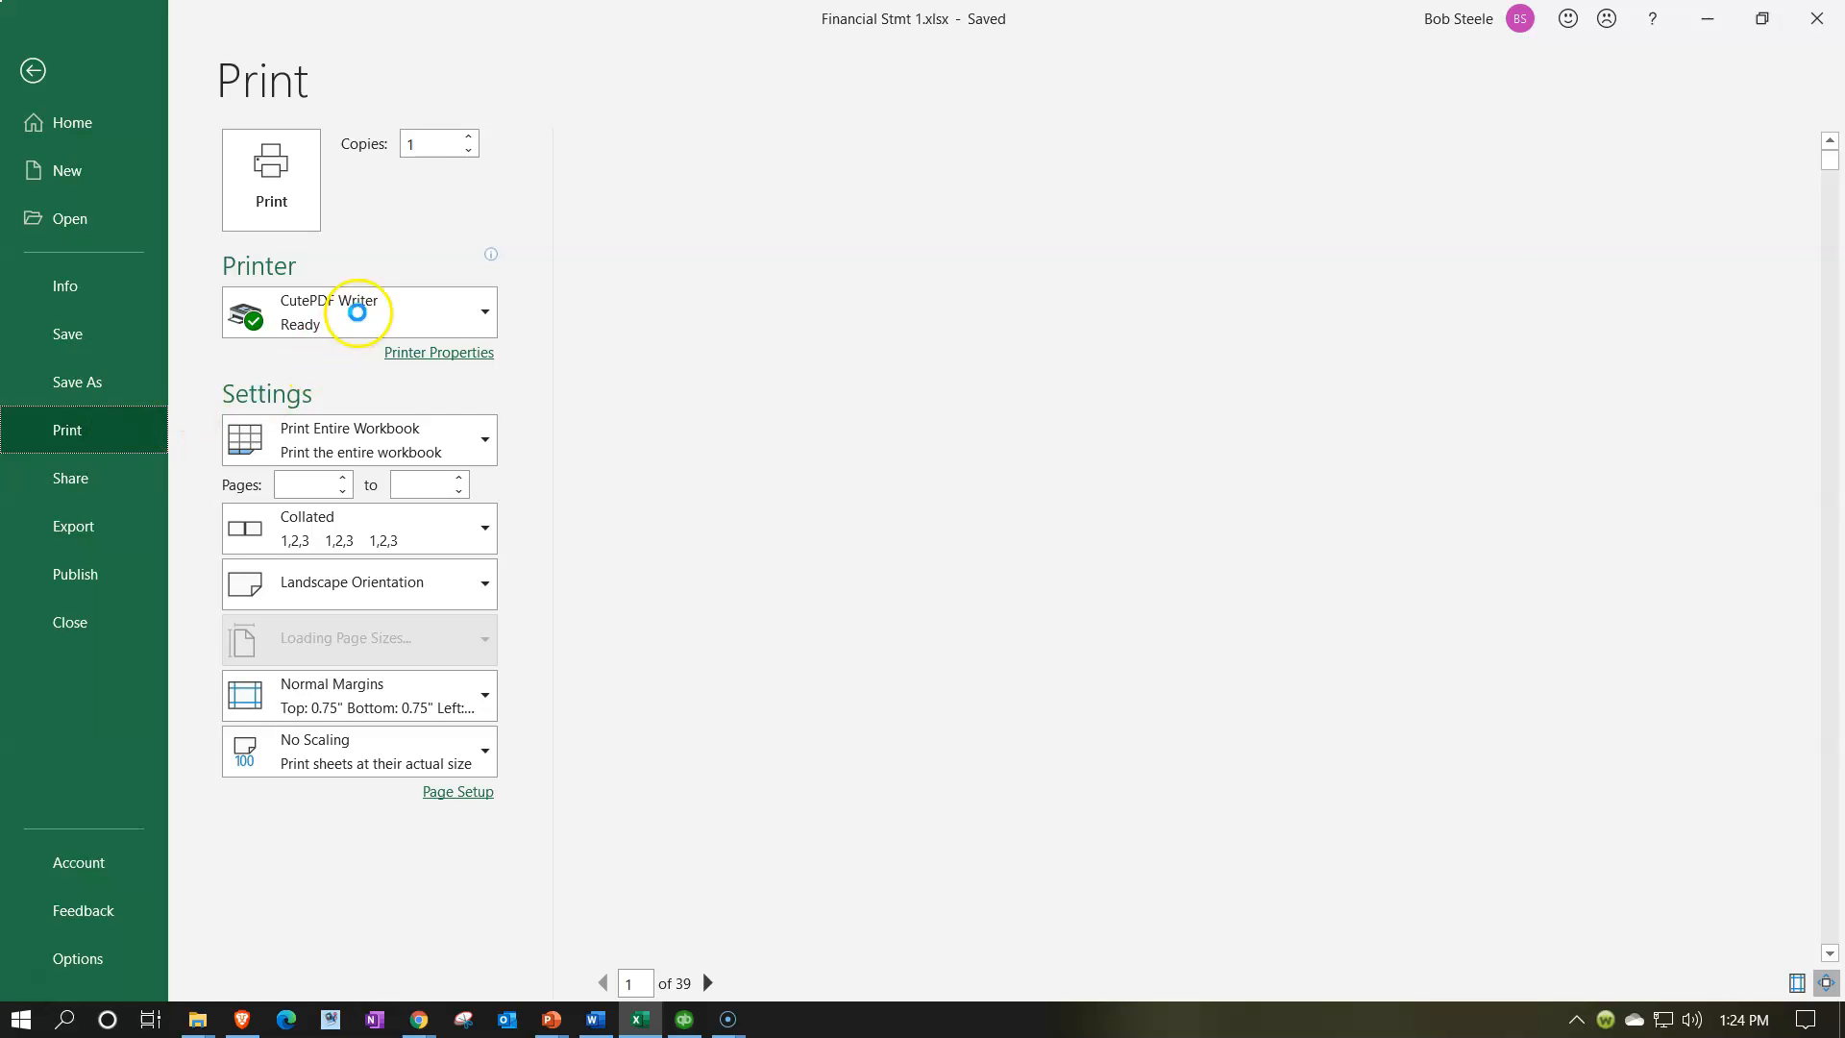
pyautogui.click(454, 430)
pyautogui.click(376, 556)
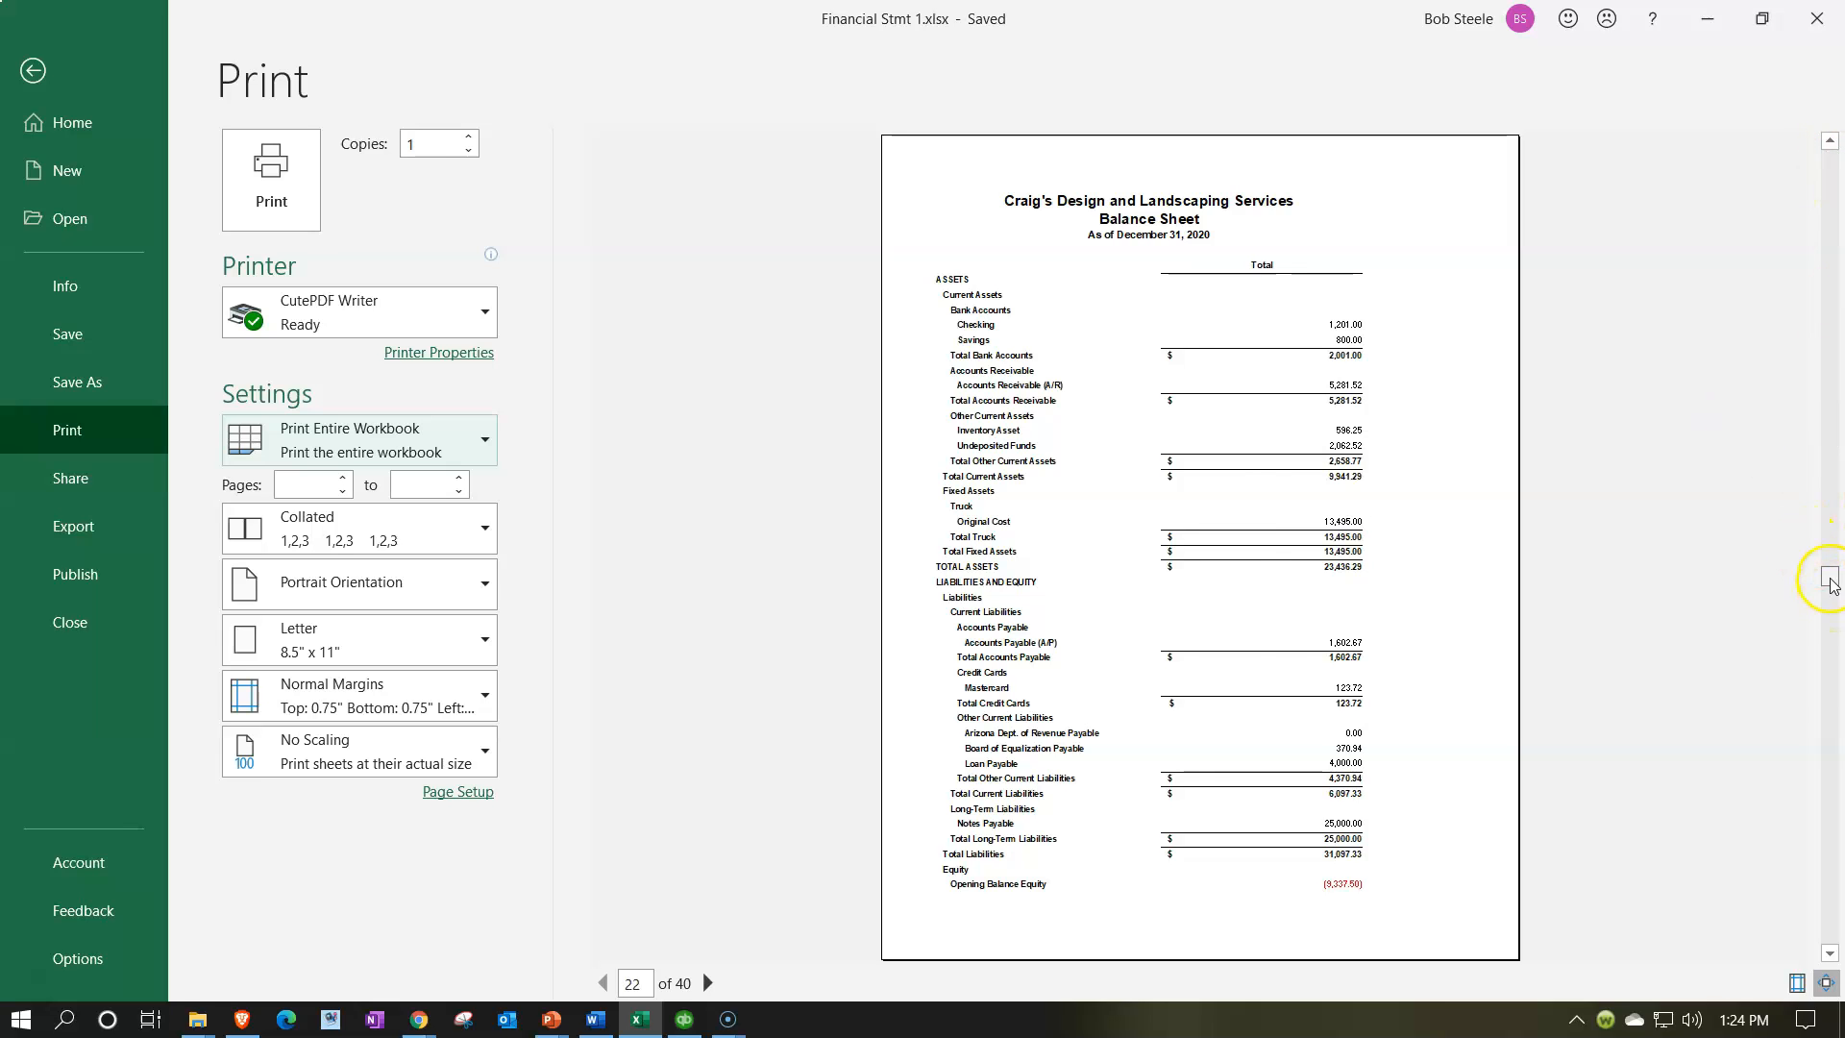
# - Review the print preview pages, checking the transaction list, journal, and receivable, payable and customer sales graph pages
pyautogui.scroll(-1, 1830, 585)
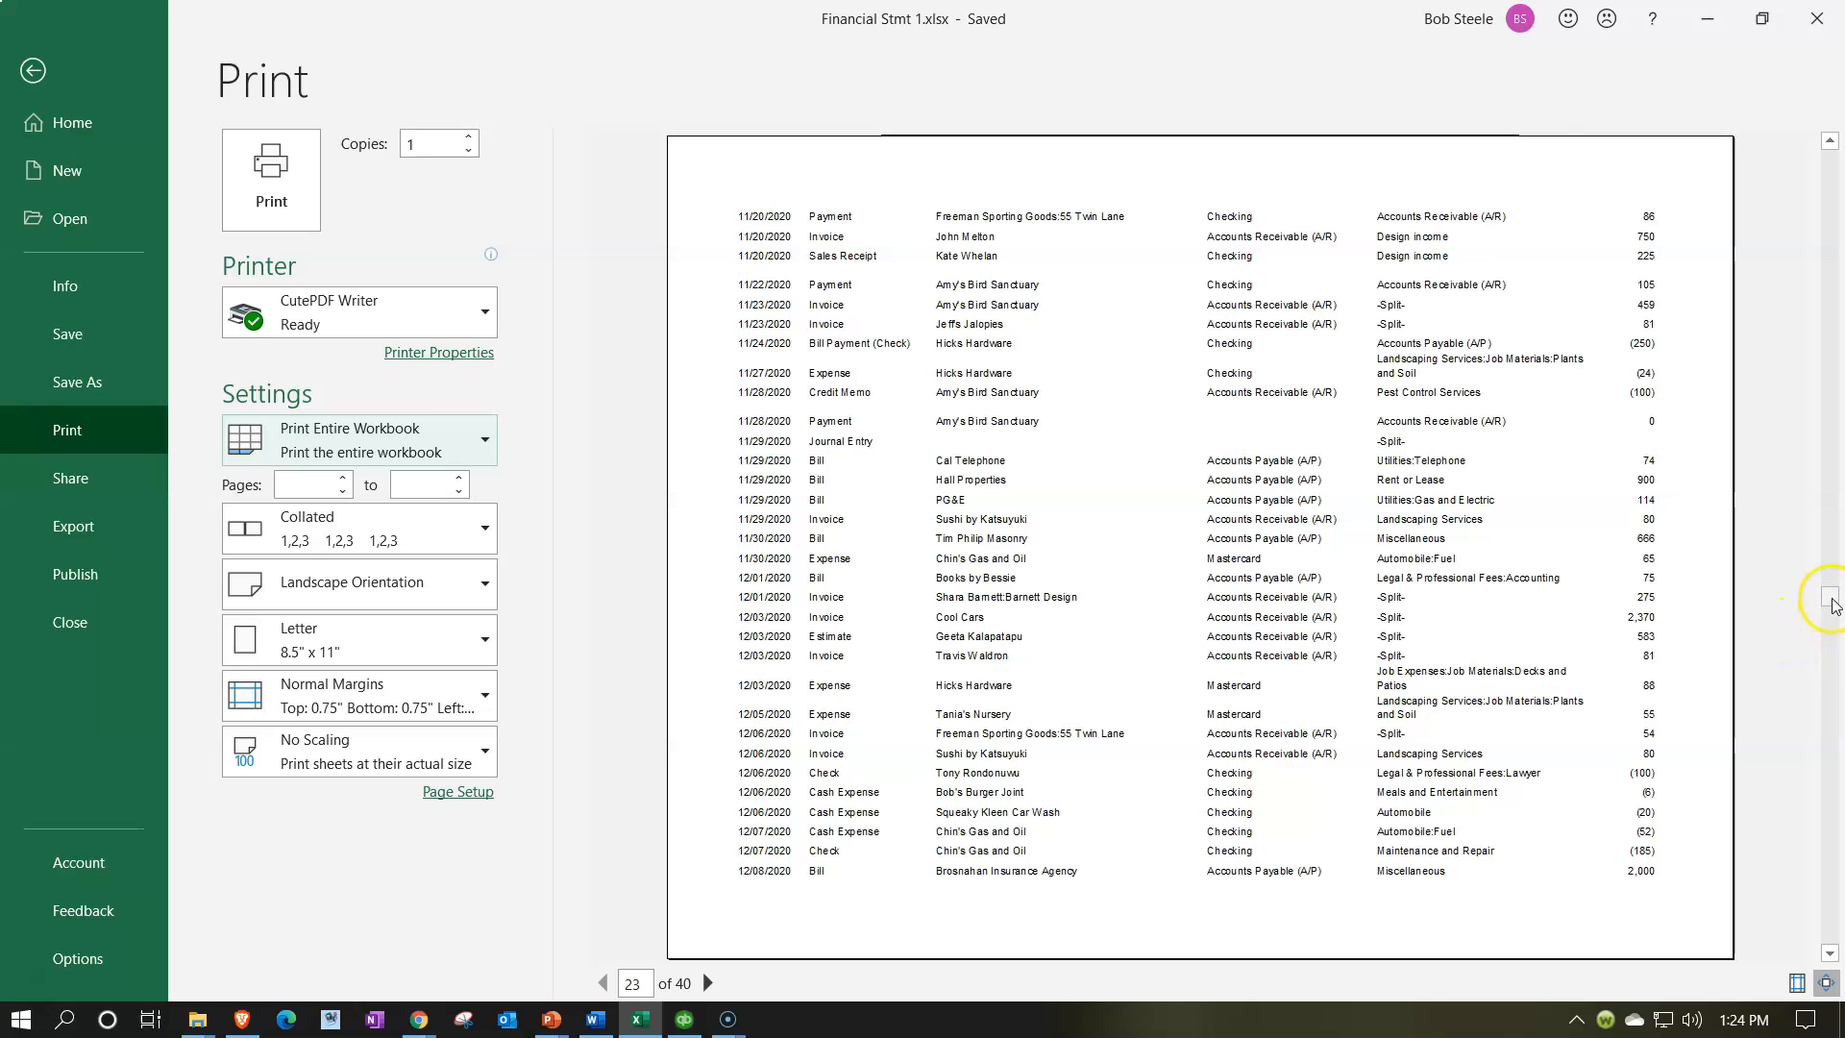
pyautogui.click(1831, 824)
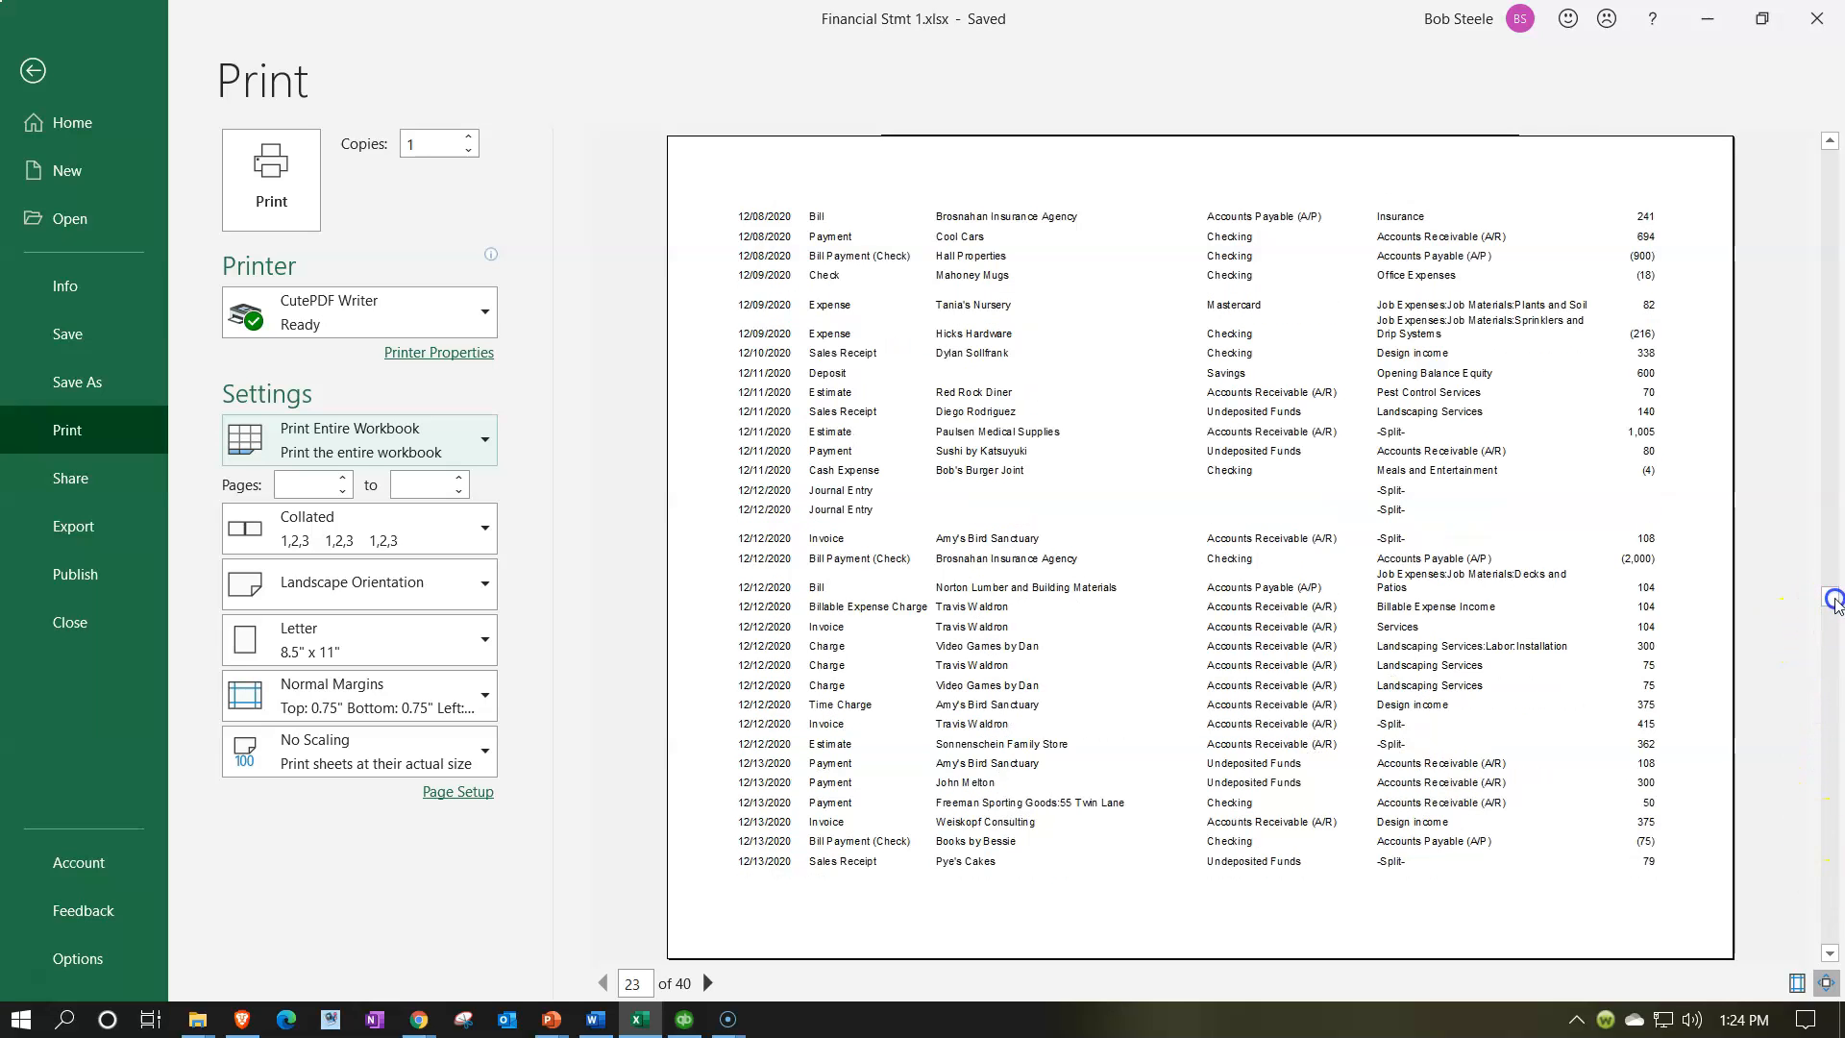
pyautogui.scroll(1, 1833, 600)
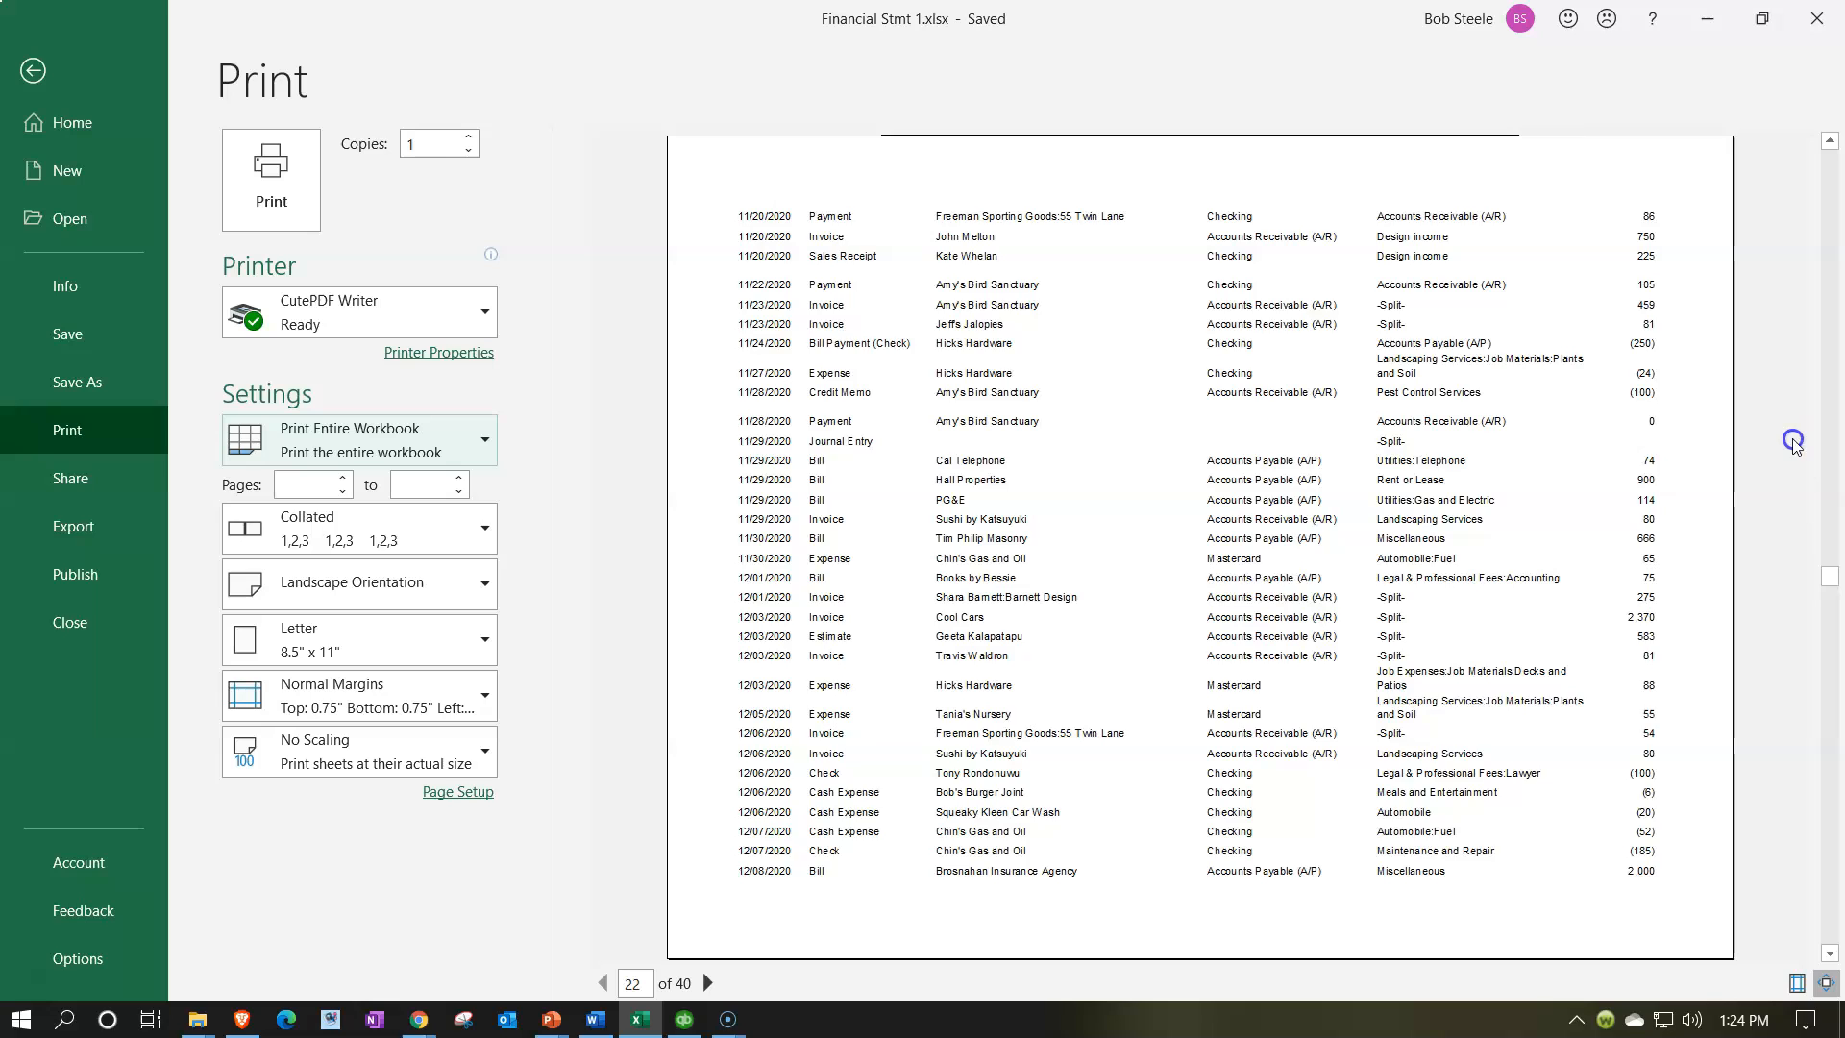
pyautogui.scroll(-1, 1818, 543)
pyautogui.moveTo(1833, 597); pyautogui.dragTo(1839, 707)
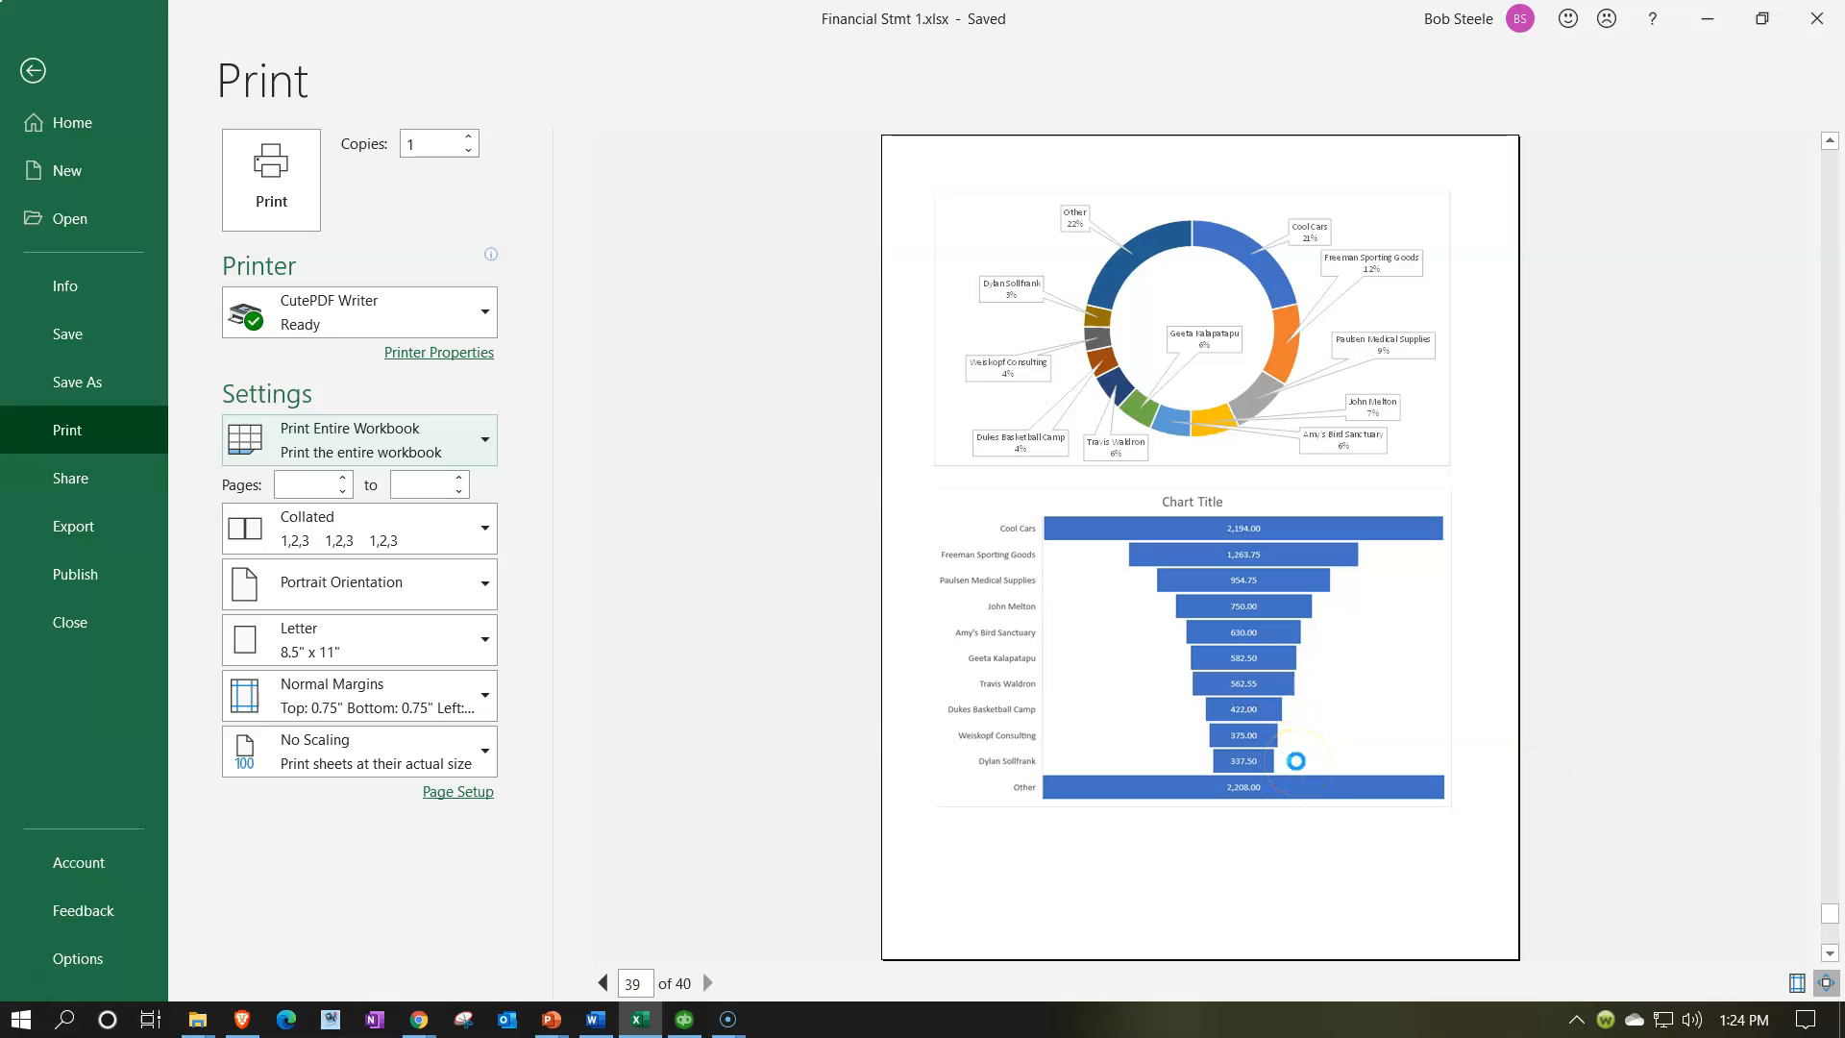
pyautogui.scroll(-1, 1297, 759)
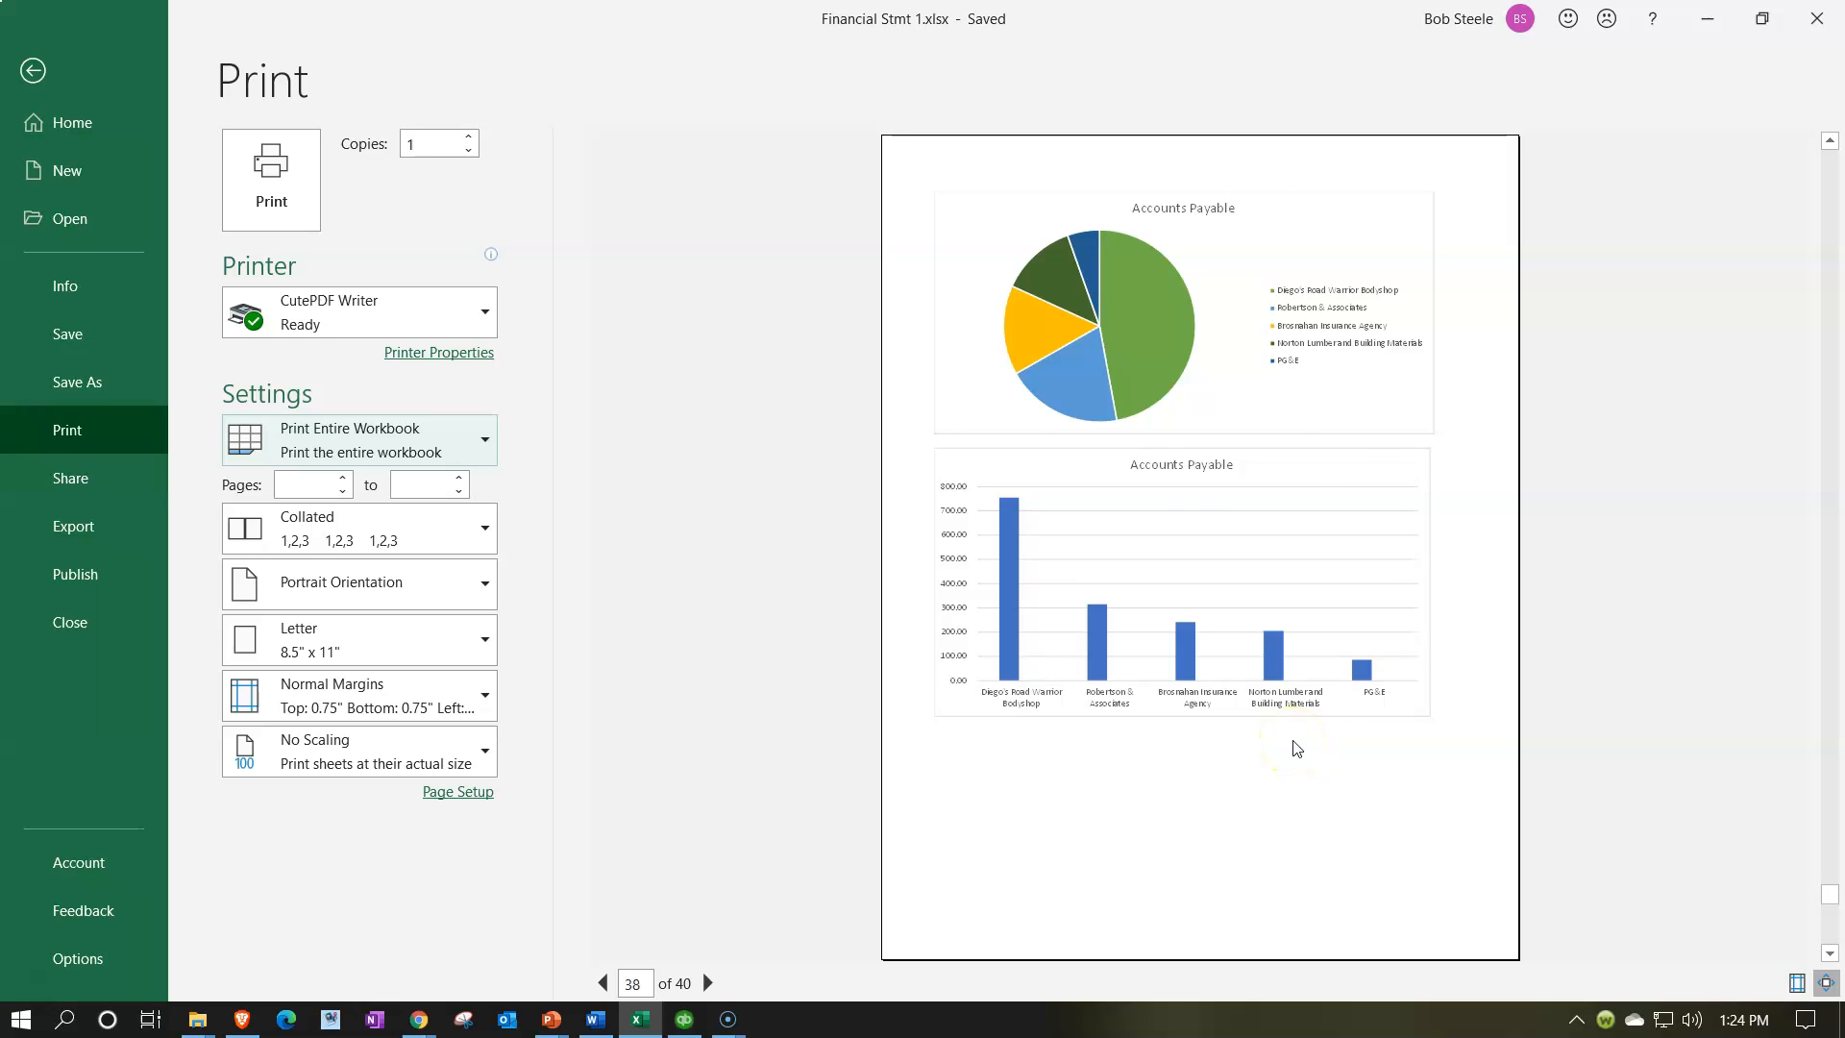
pyautogui.scroll(1, 1297, 750)
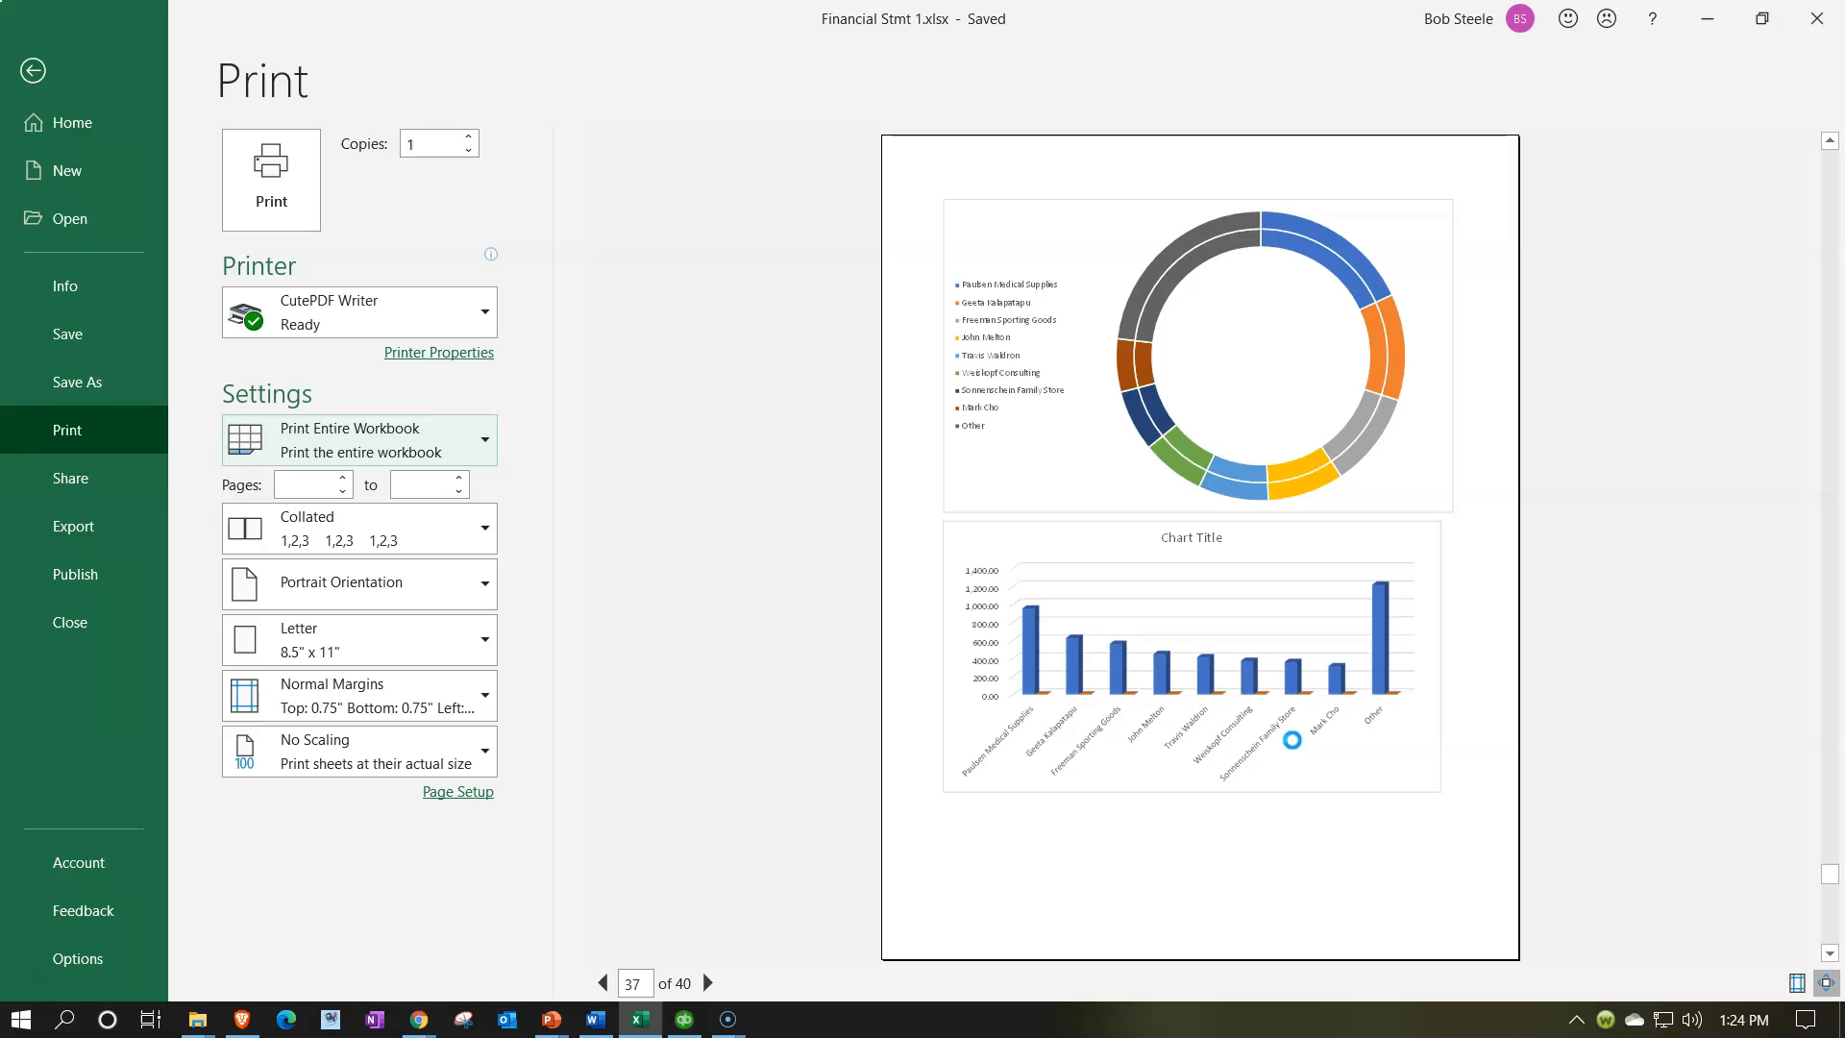
pyautogui.scroll(1, 1297, 750)
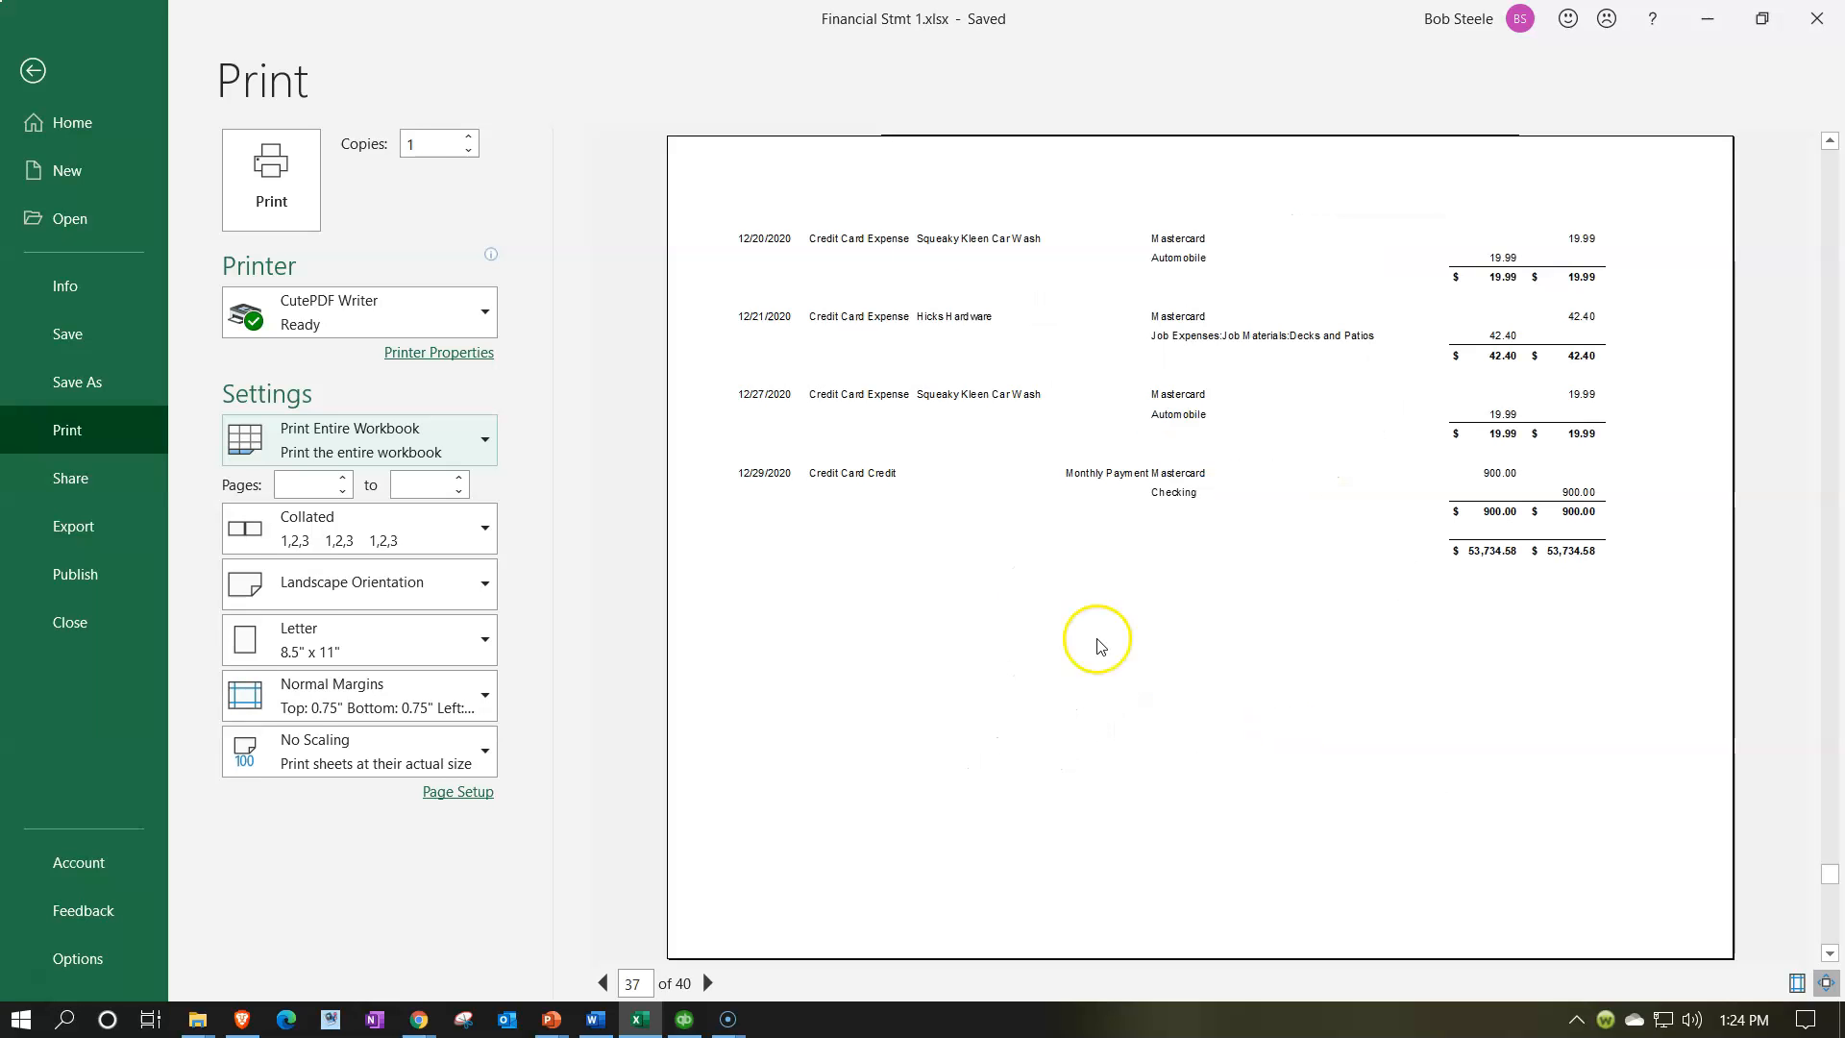
# - Print the workbook to PDF as Financial Stmt.pdf in the Part One Navigation folder, replacing the existing file
pyautogui.click(243, 201)
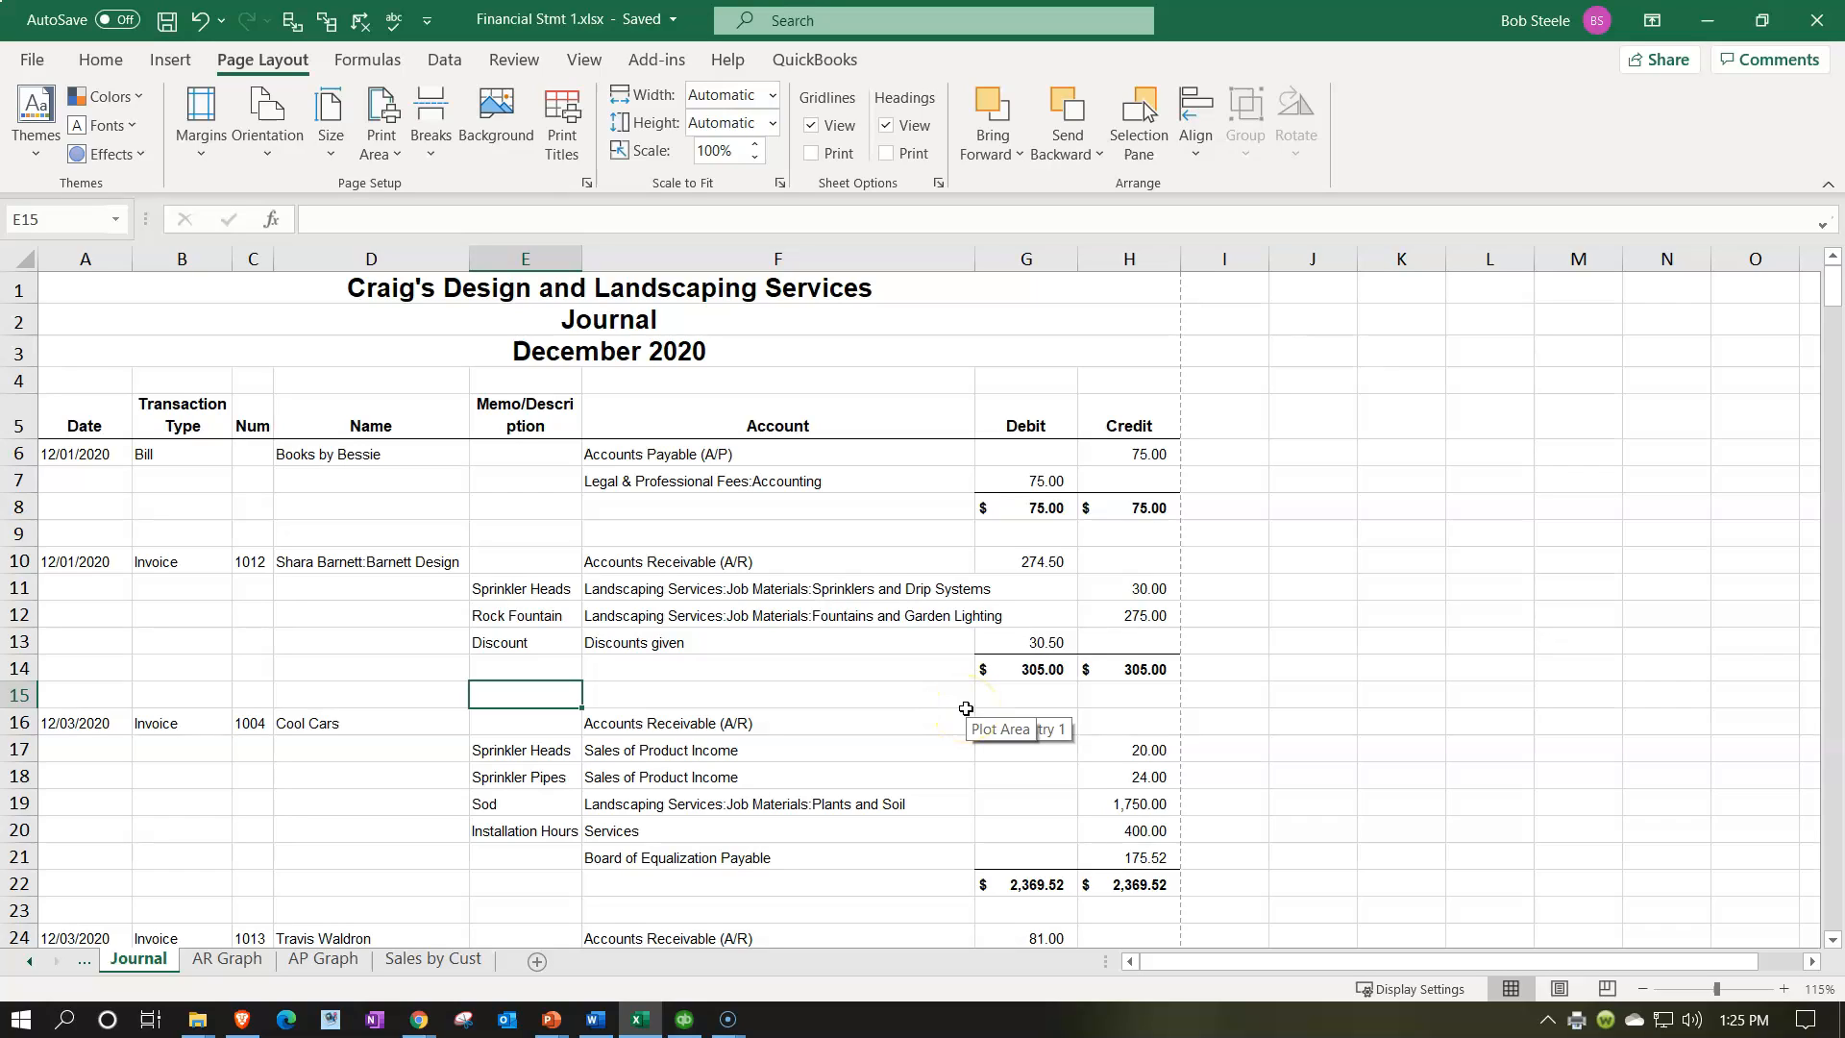
pyautogui.click(310, 483)
pyautogui.click(204, 615)
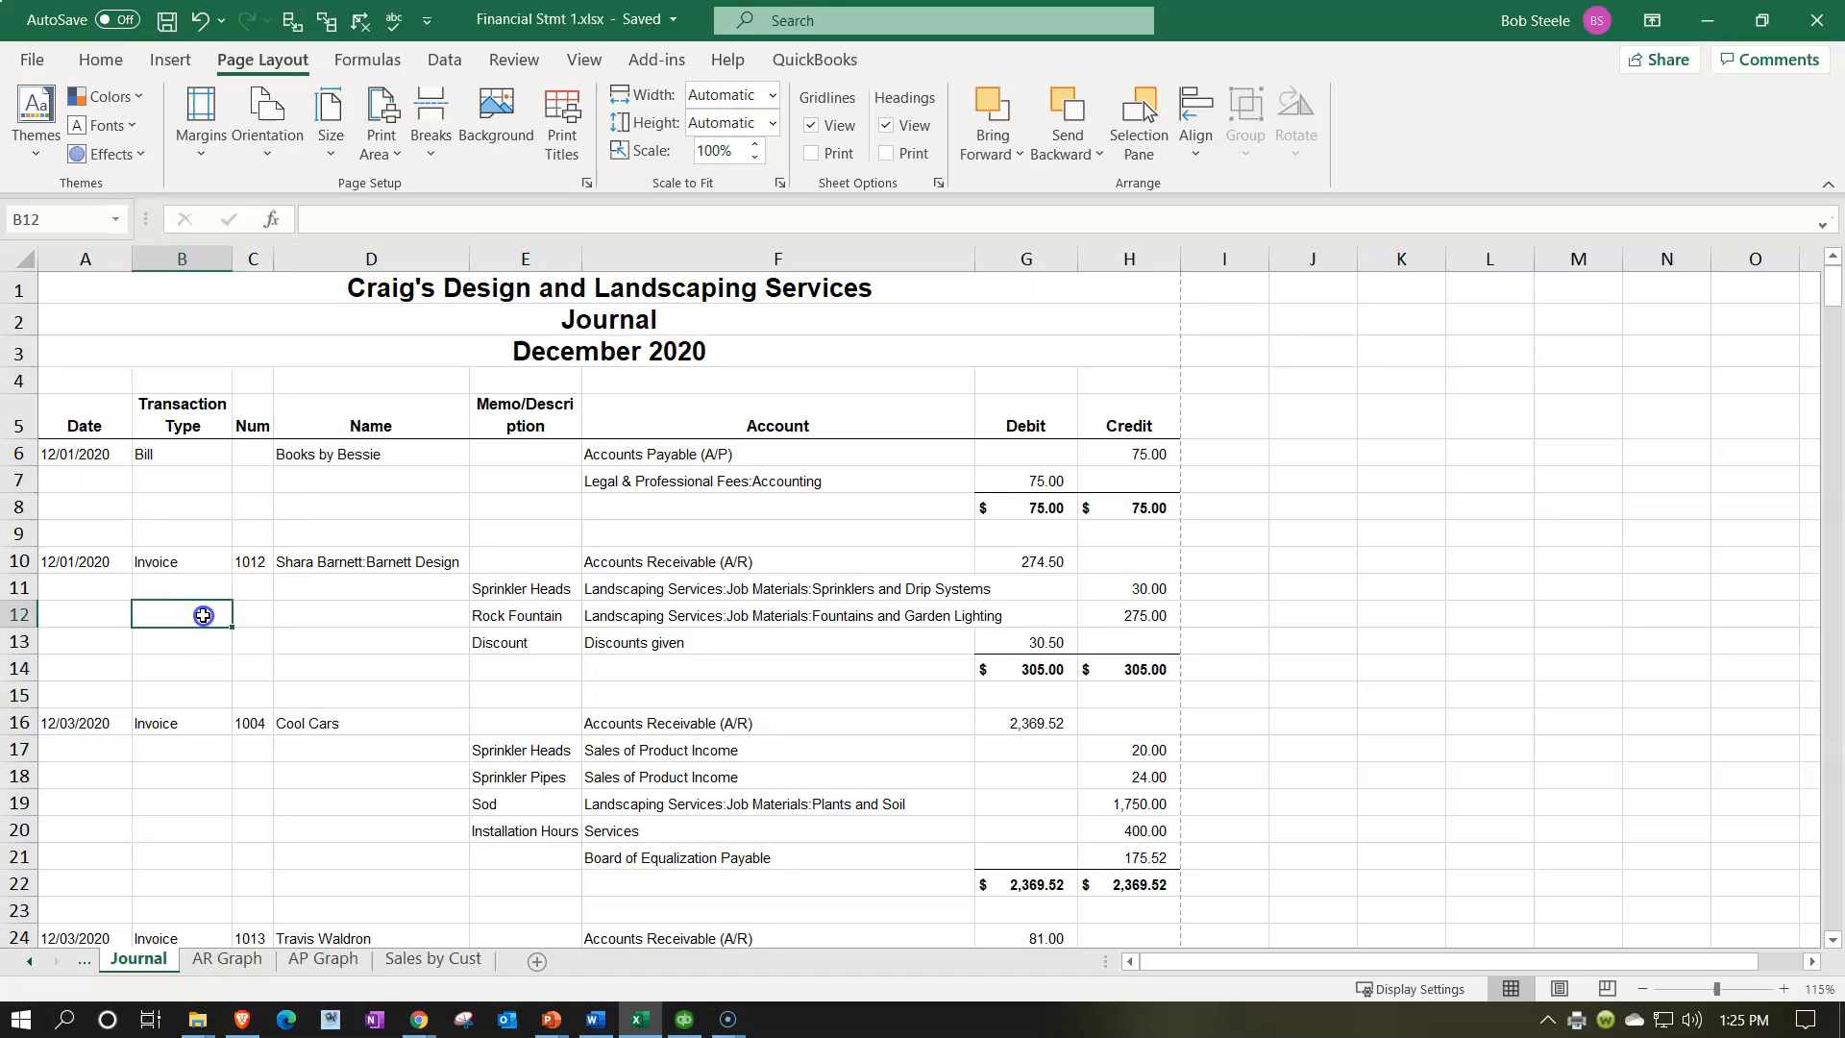
pyautogui.click(717, 699)
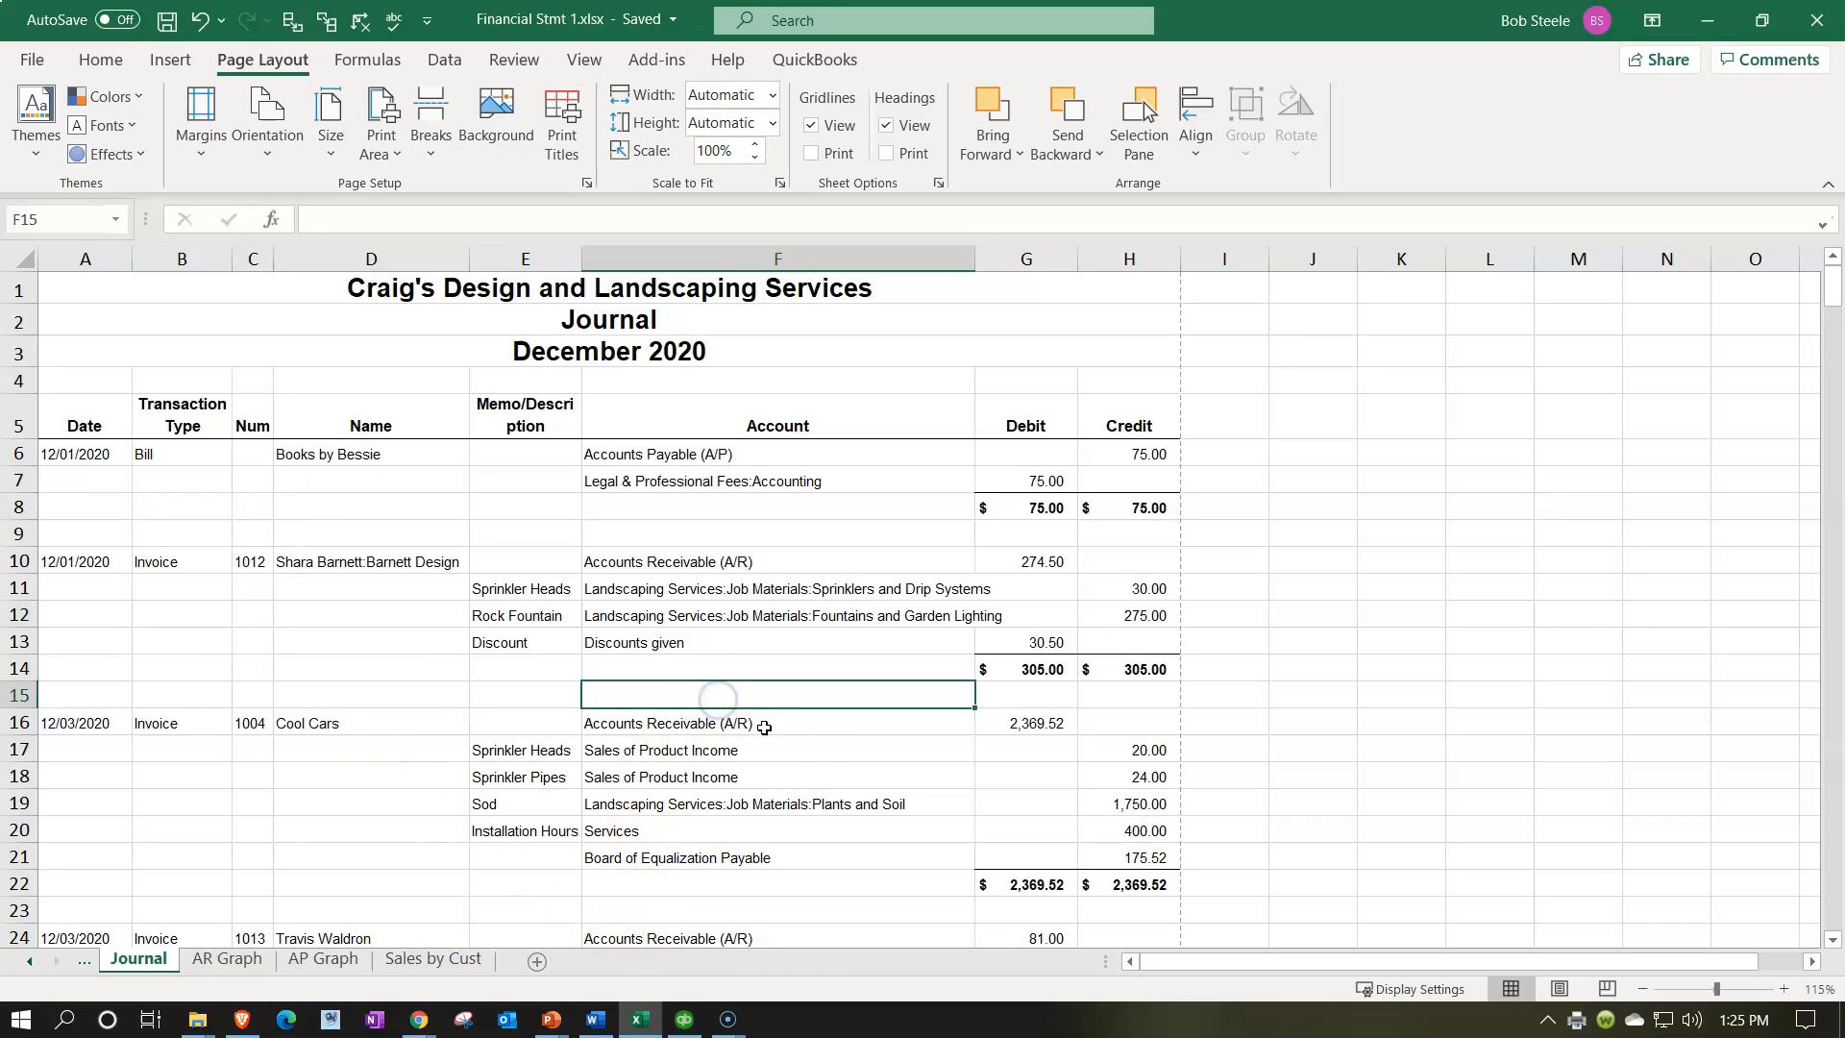
pyautogui.click(1028, 781)
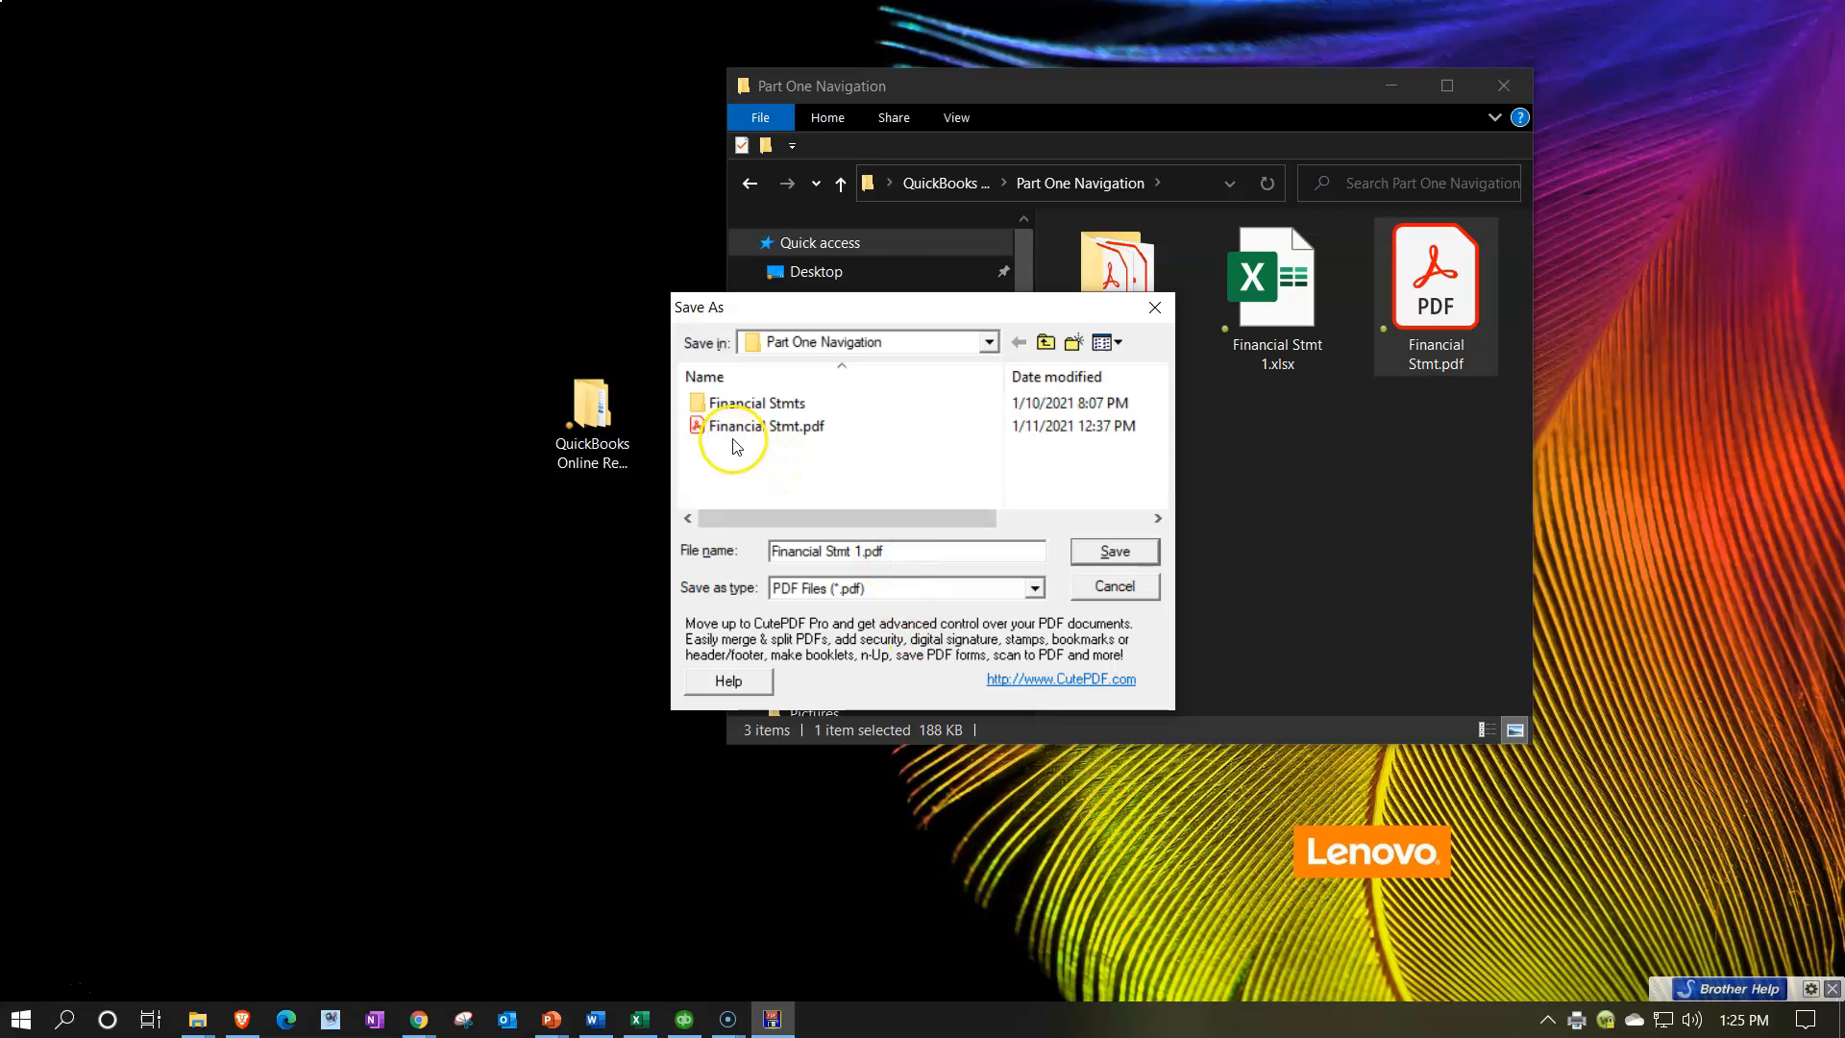
pyautogui.doubleClick(732, 426)
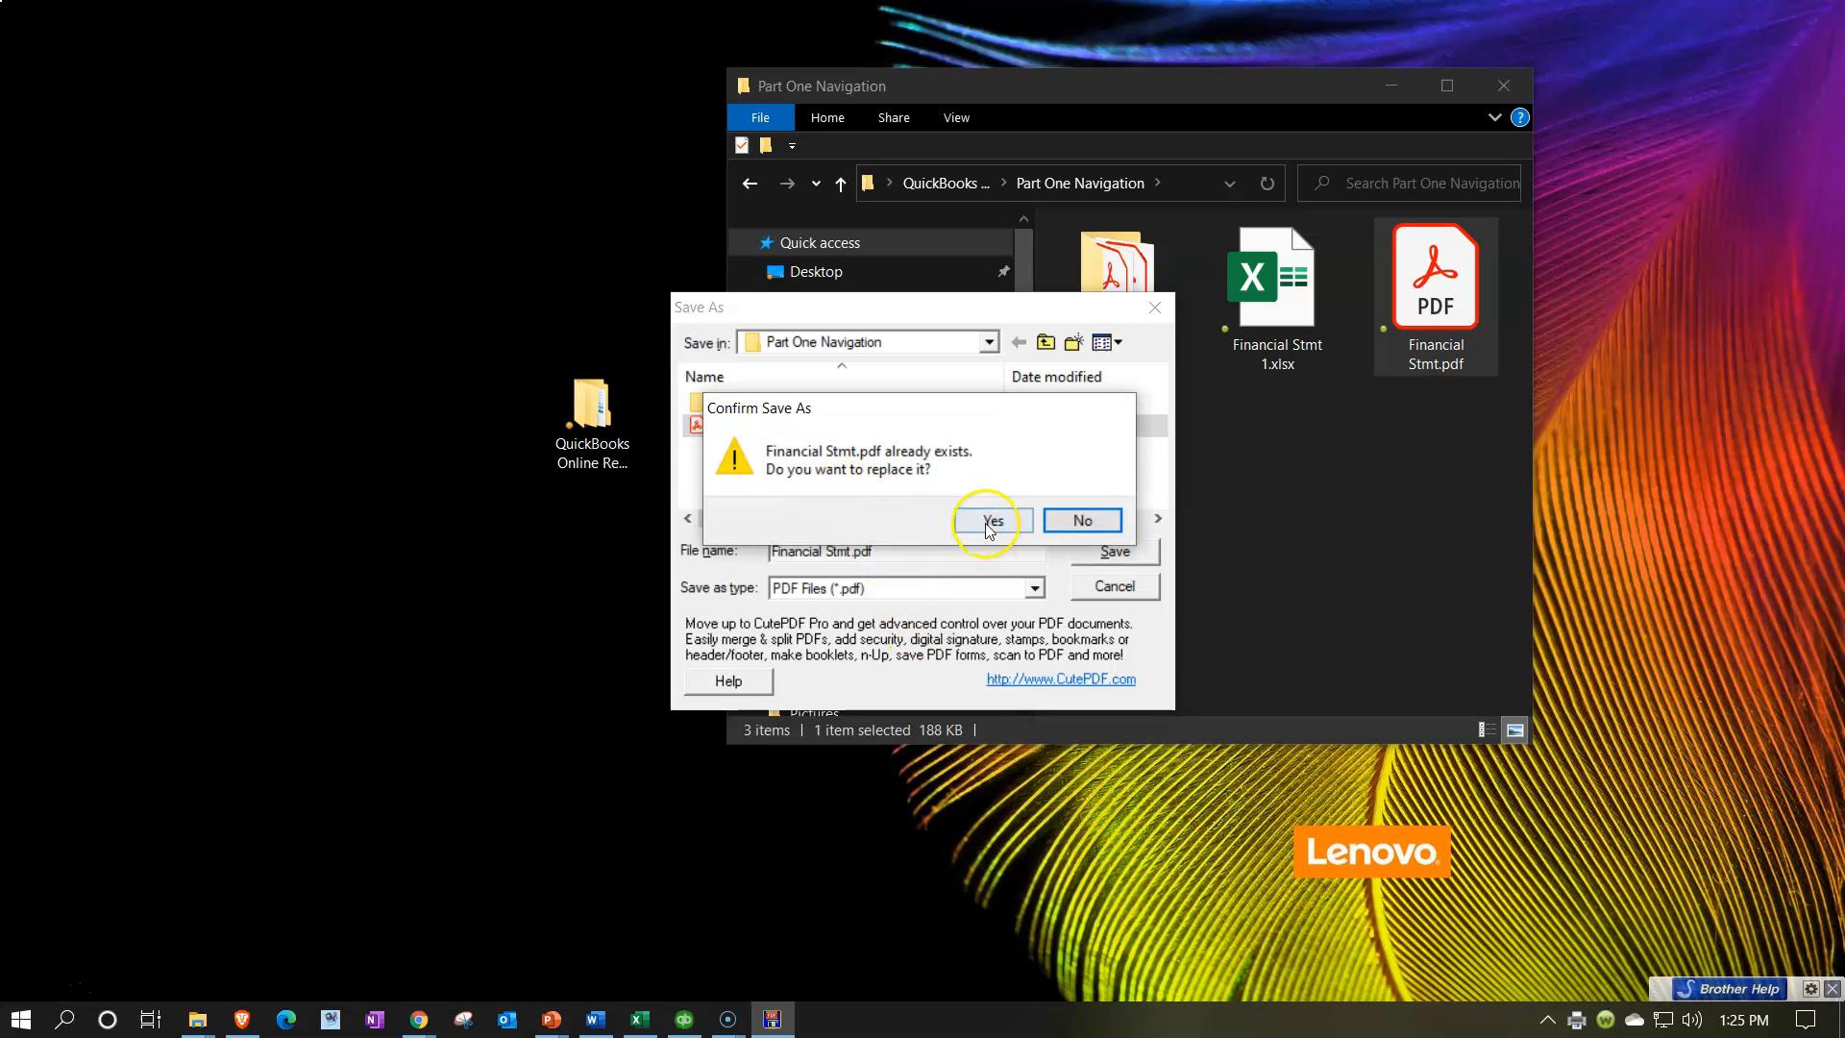
pyautogui.click(991, 520)
# - Open Financial Stmt.pdf in Acrobat Reader, examine the graph pages at the end of the document, and close it
pyautogui.doubleClick(1422, 309)
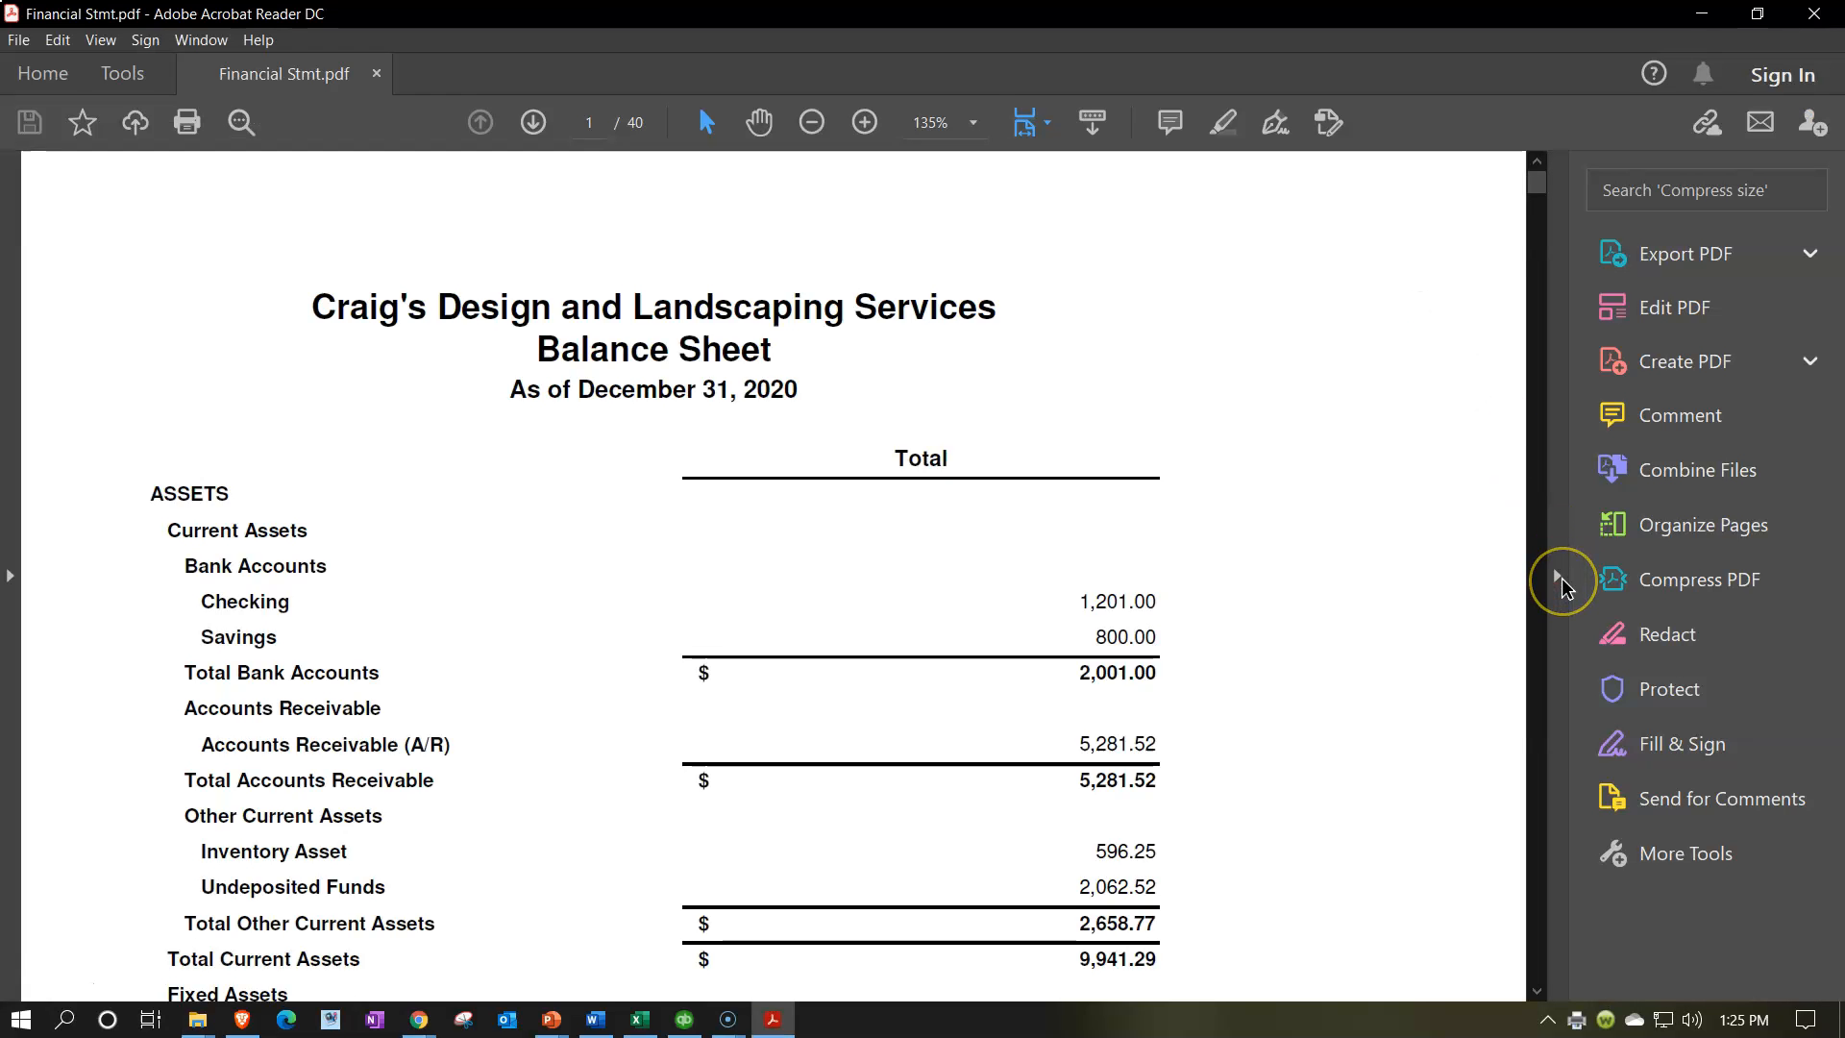
pyautogui.click(1558, 578)
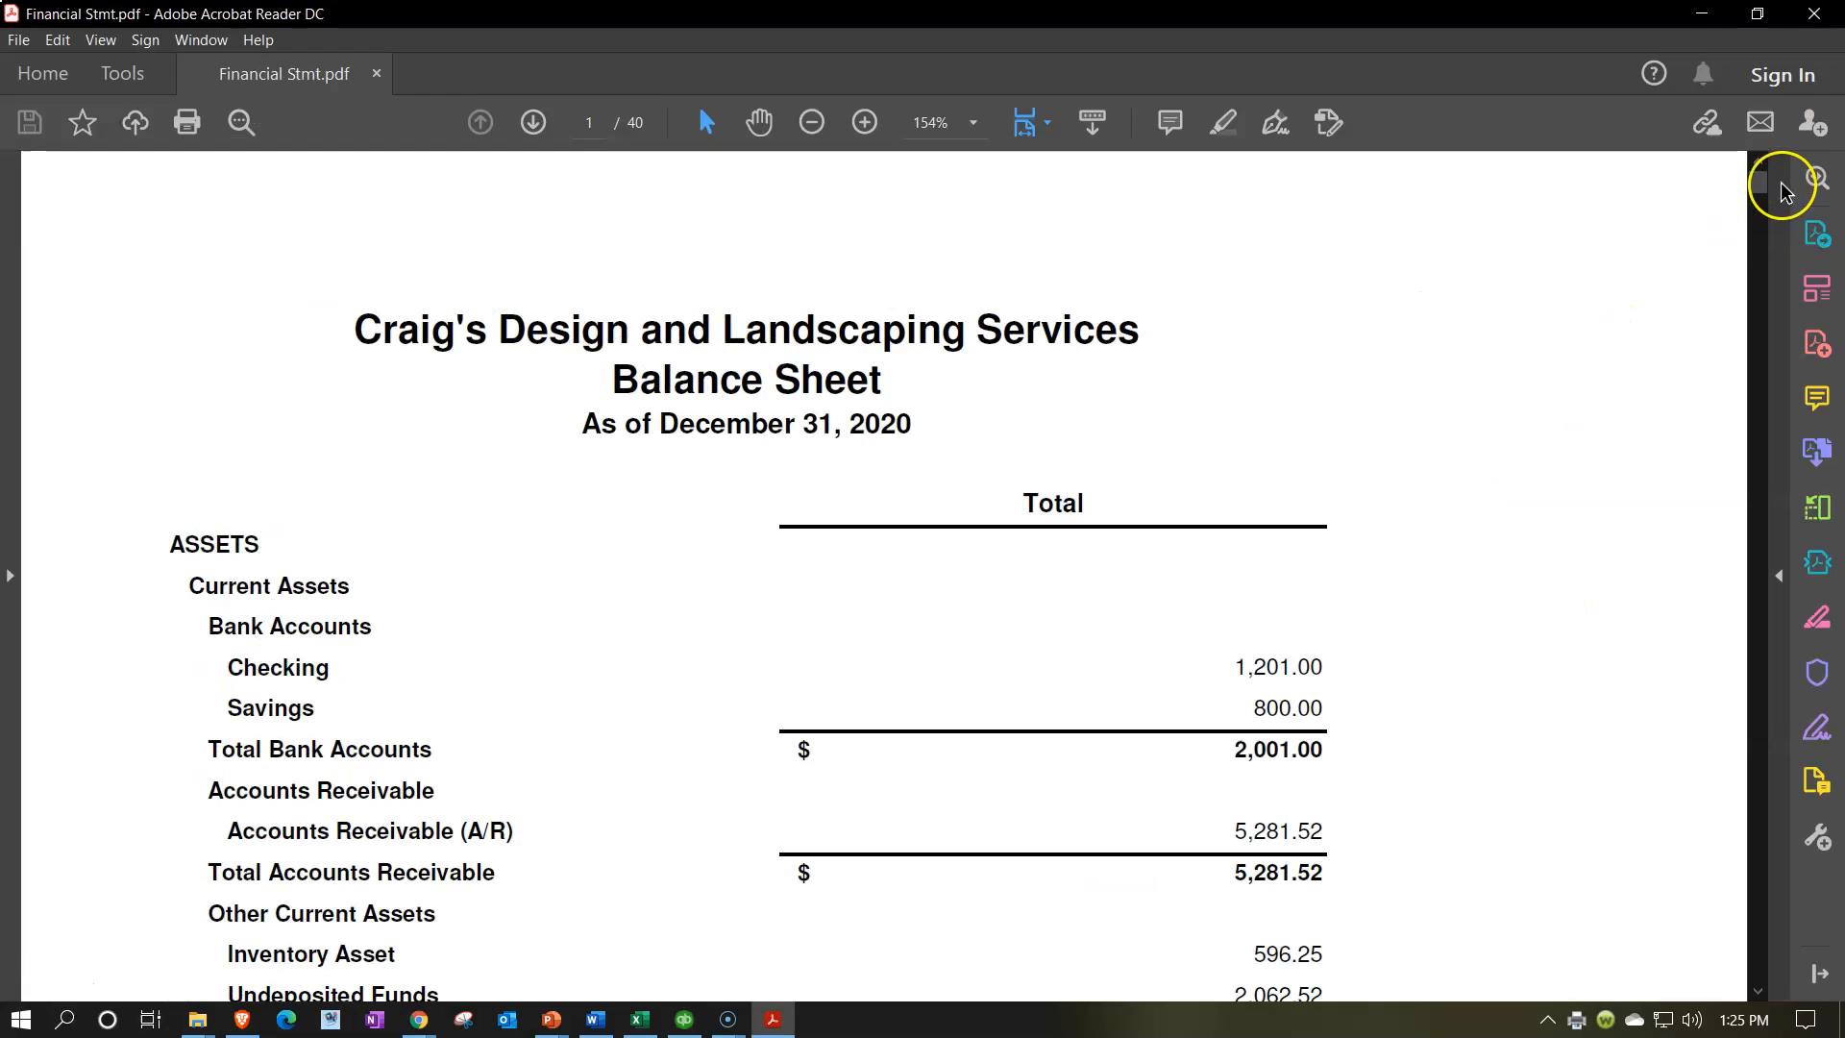
pyautogui.moveTo(1765, 191); pyautogui.dragTo(1754, 960)
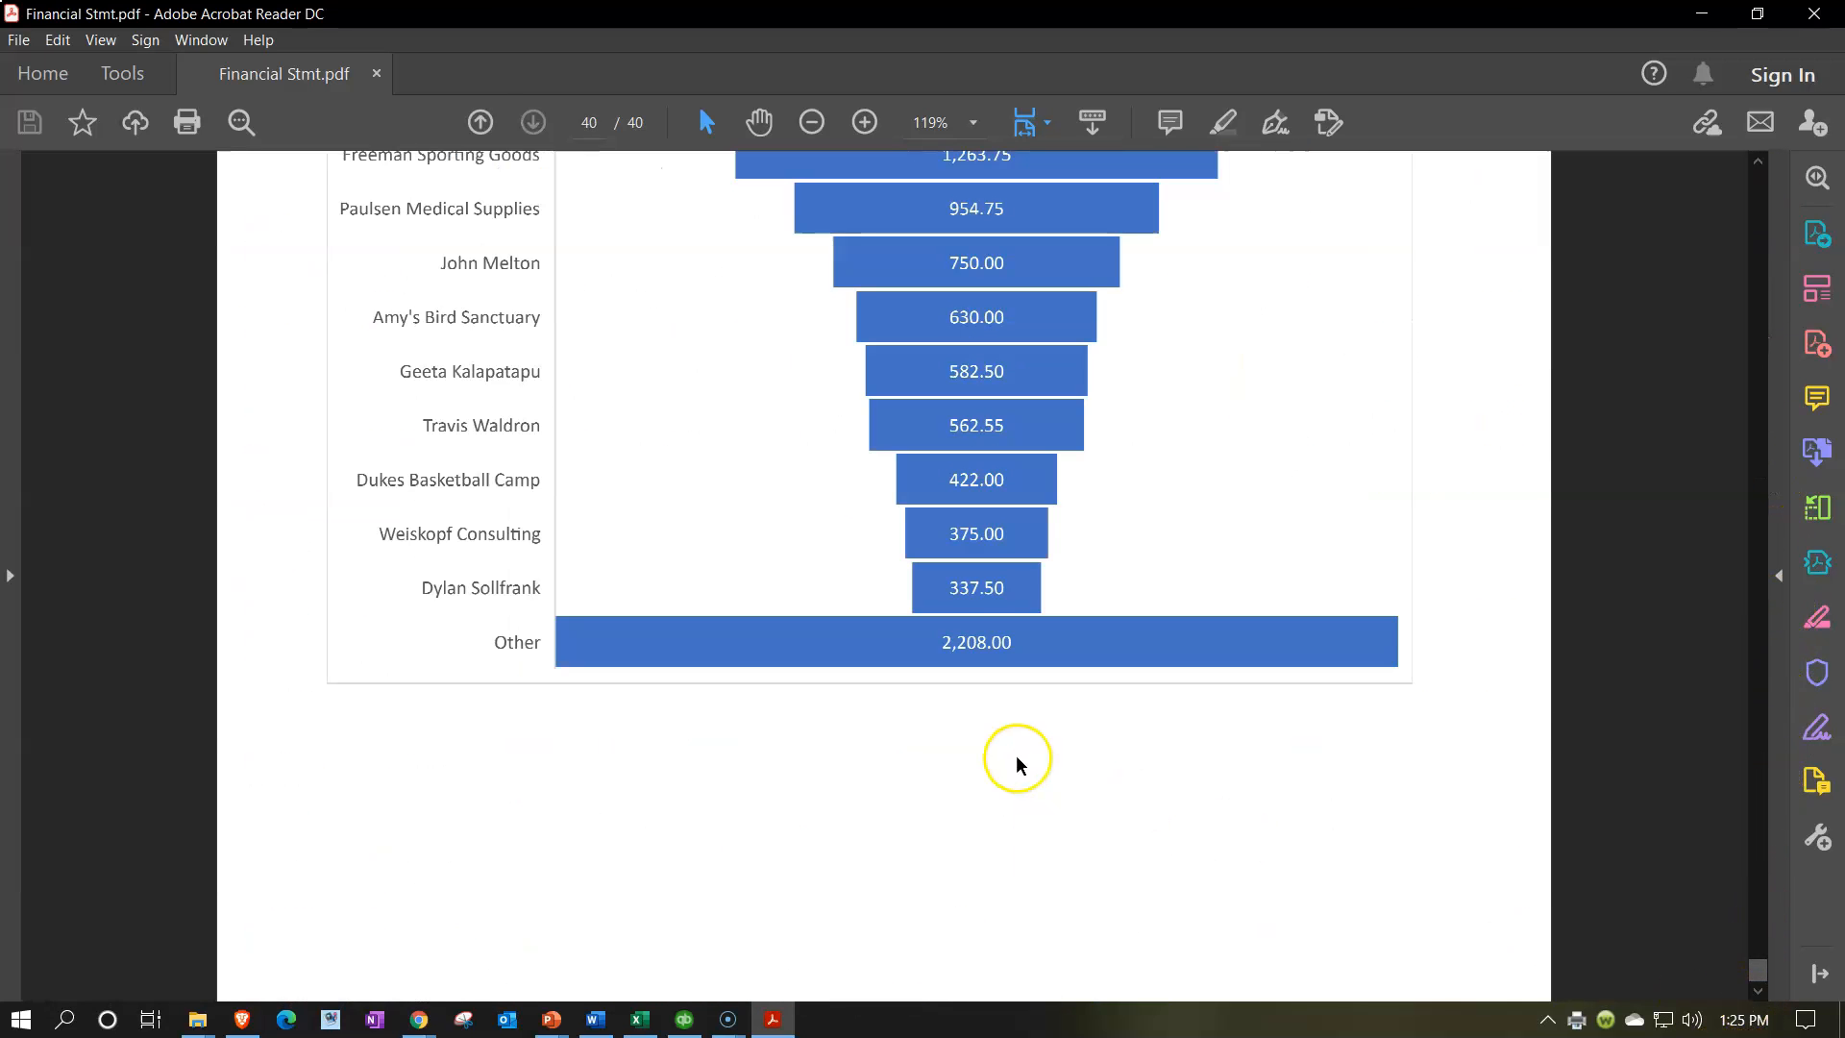
pyautogui.scroll(3, 1013, 758)
pyautogui.scroll(10, 1016, 764)
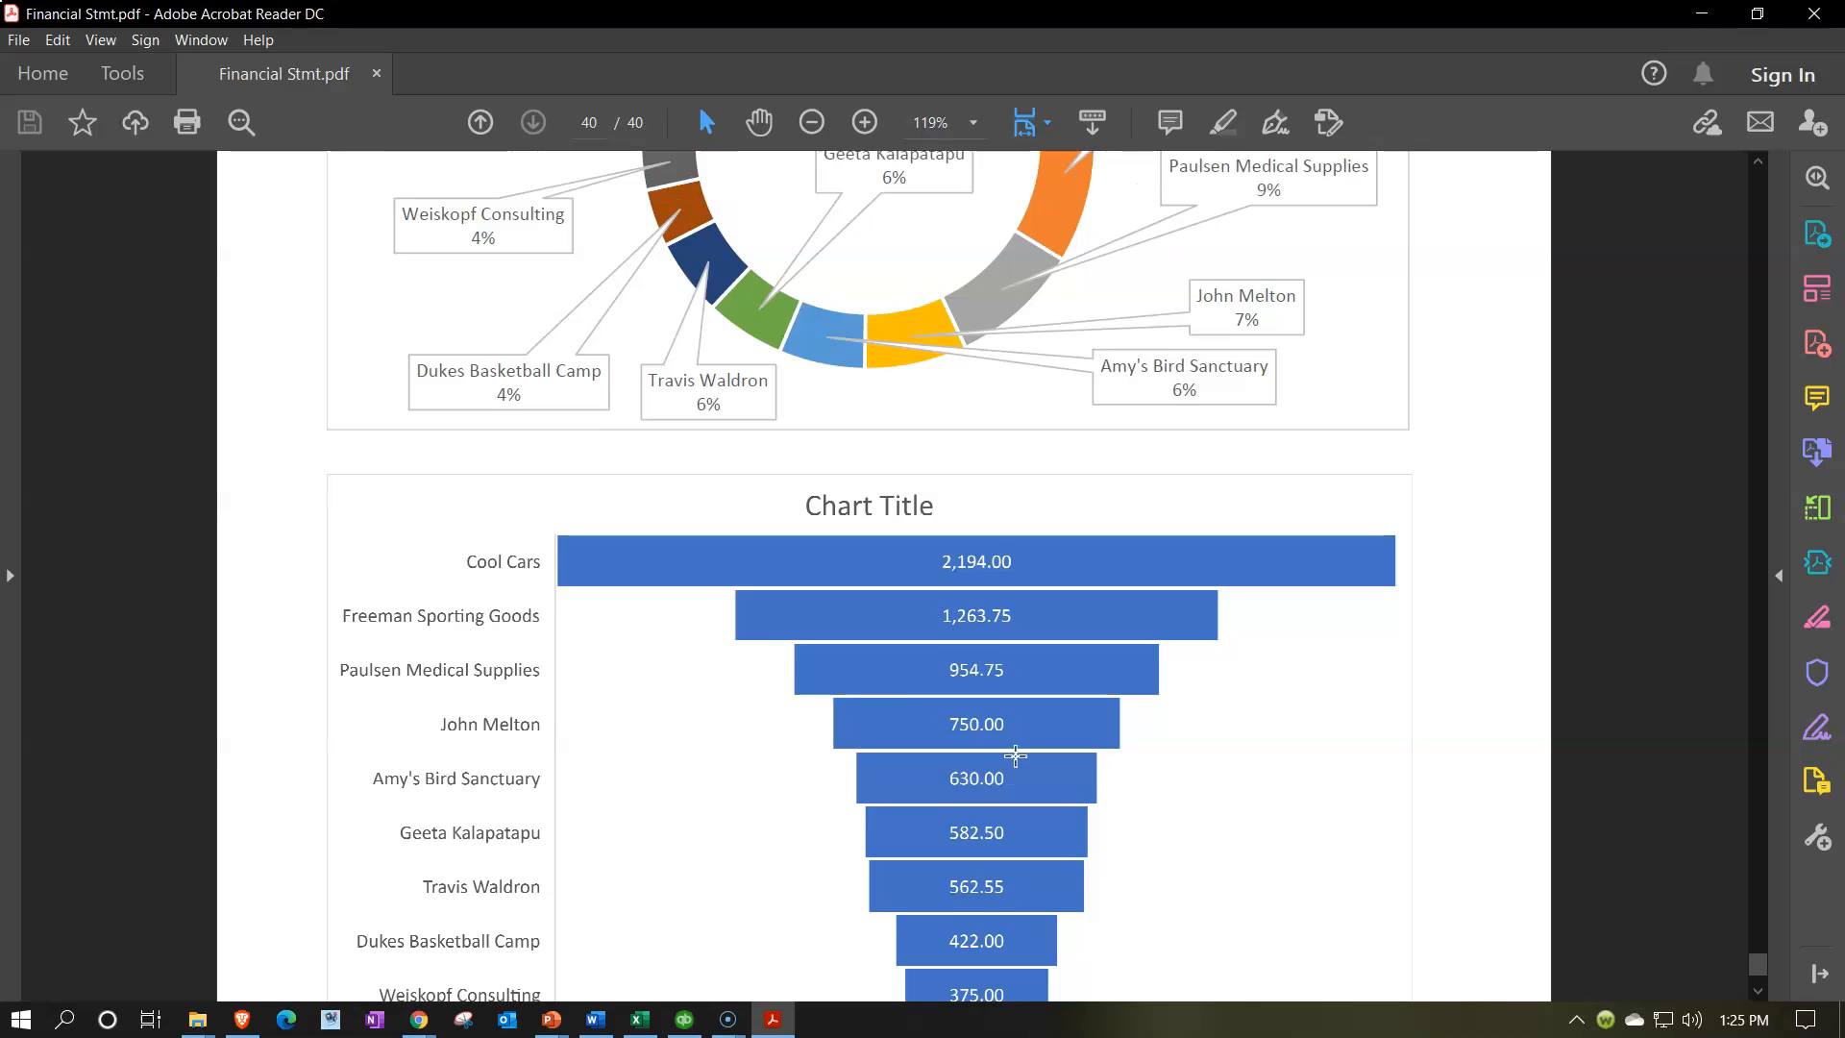
pyautogui.scroll(15, 1017, 759)
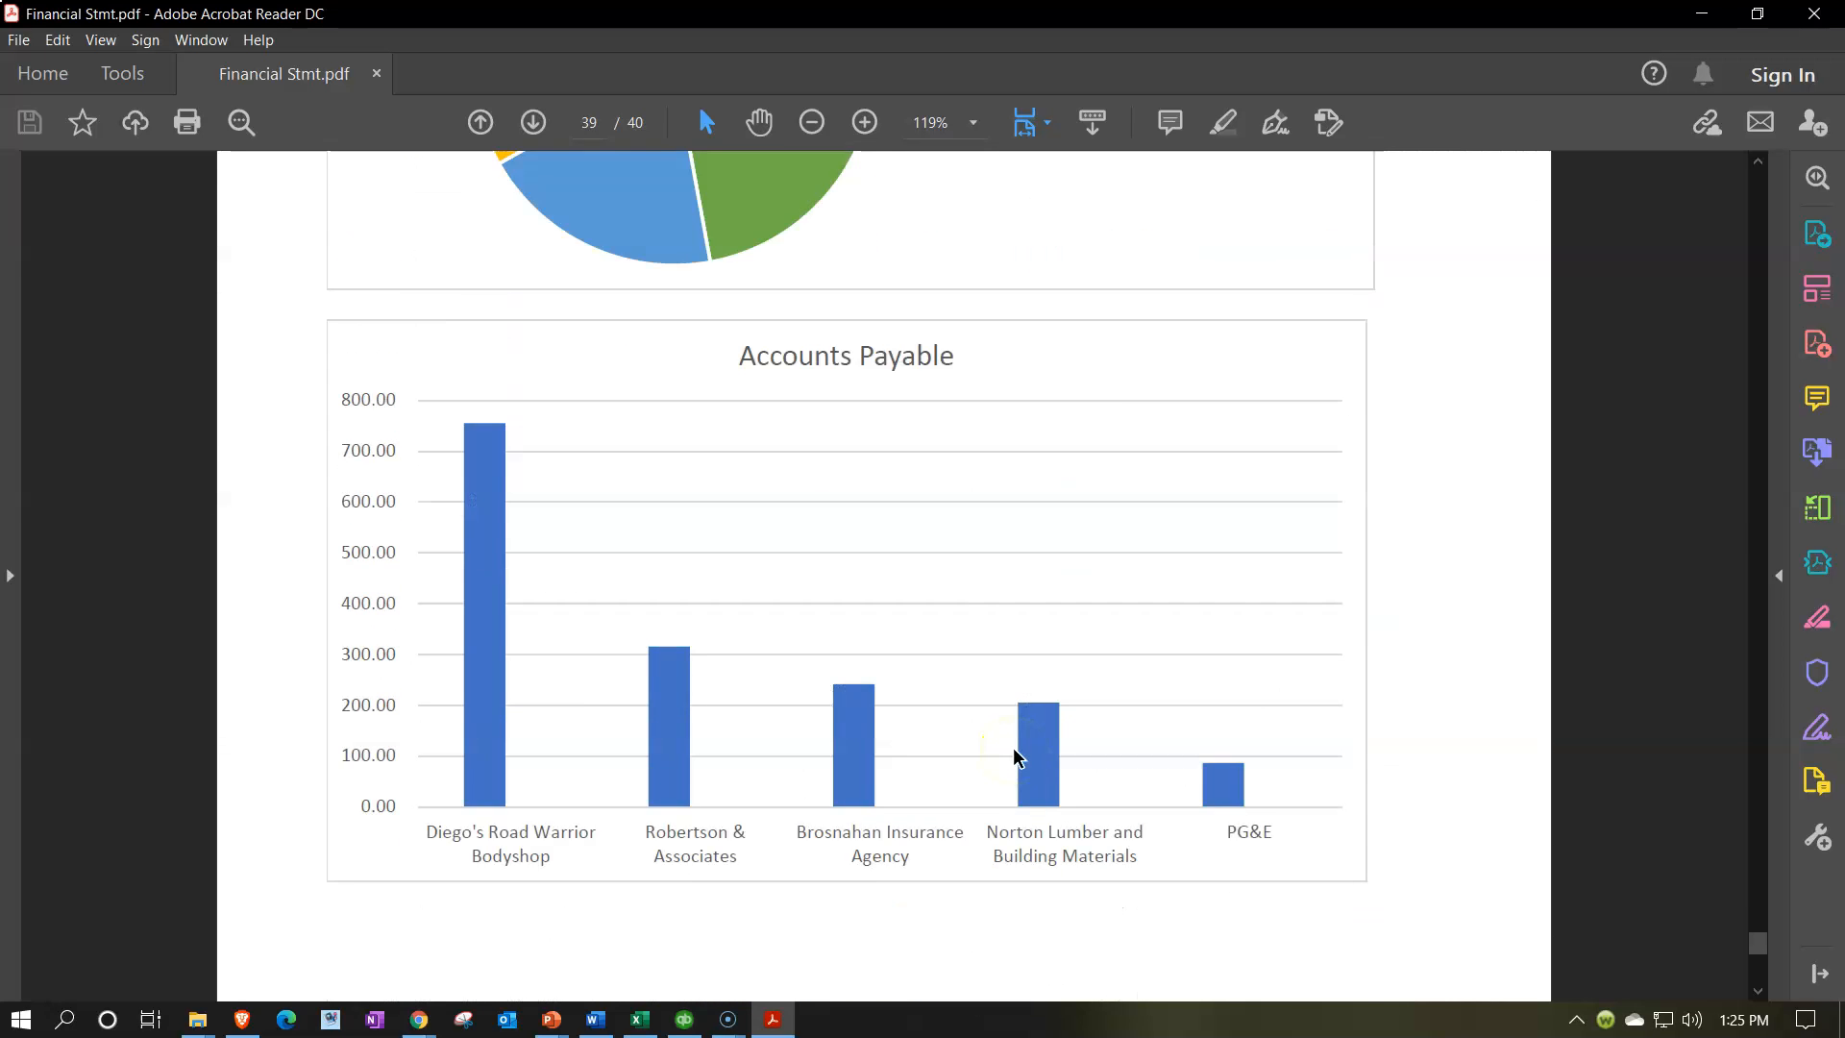
pyautogui.scroll(15, 1015, 758)
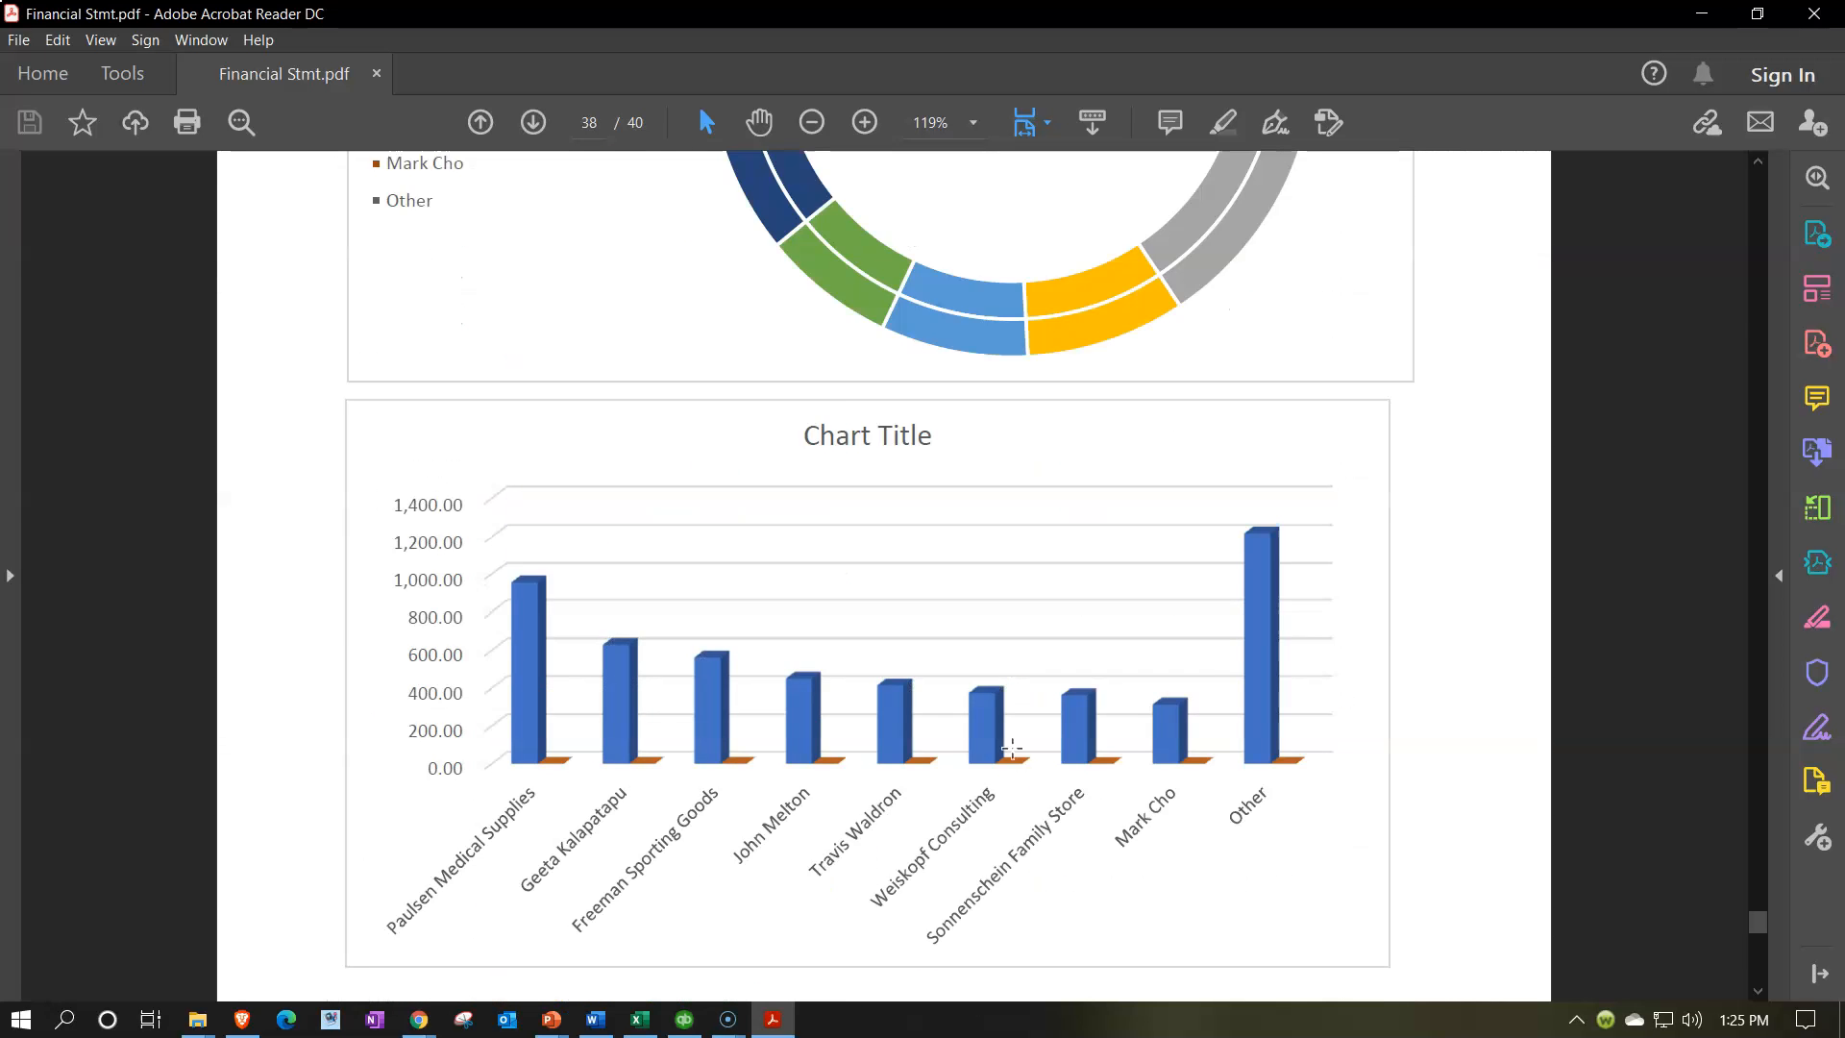
pyautogui.scroll(10, 1016, 759)
pyautogui.scroll(-7, 1016, 759)
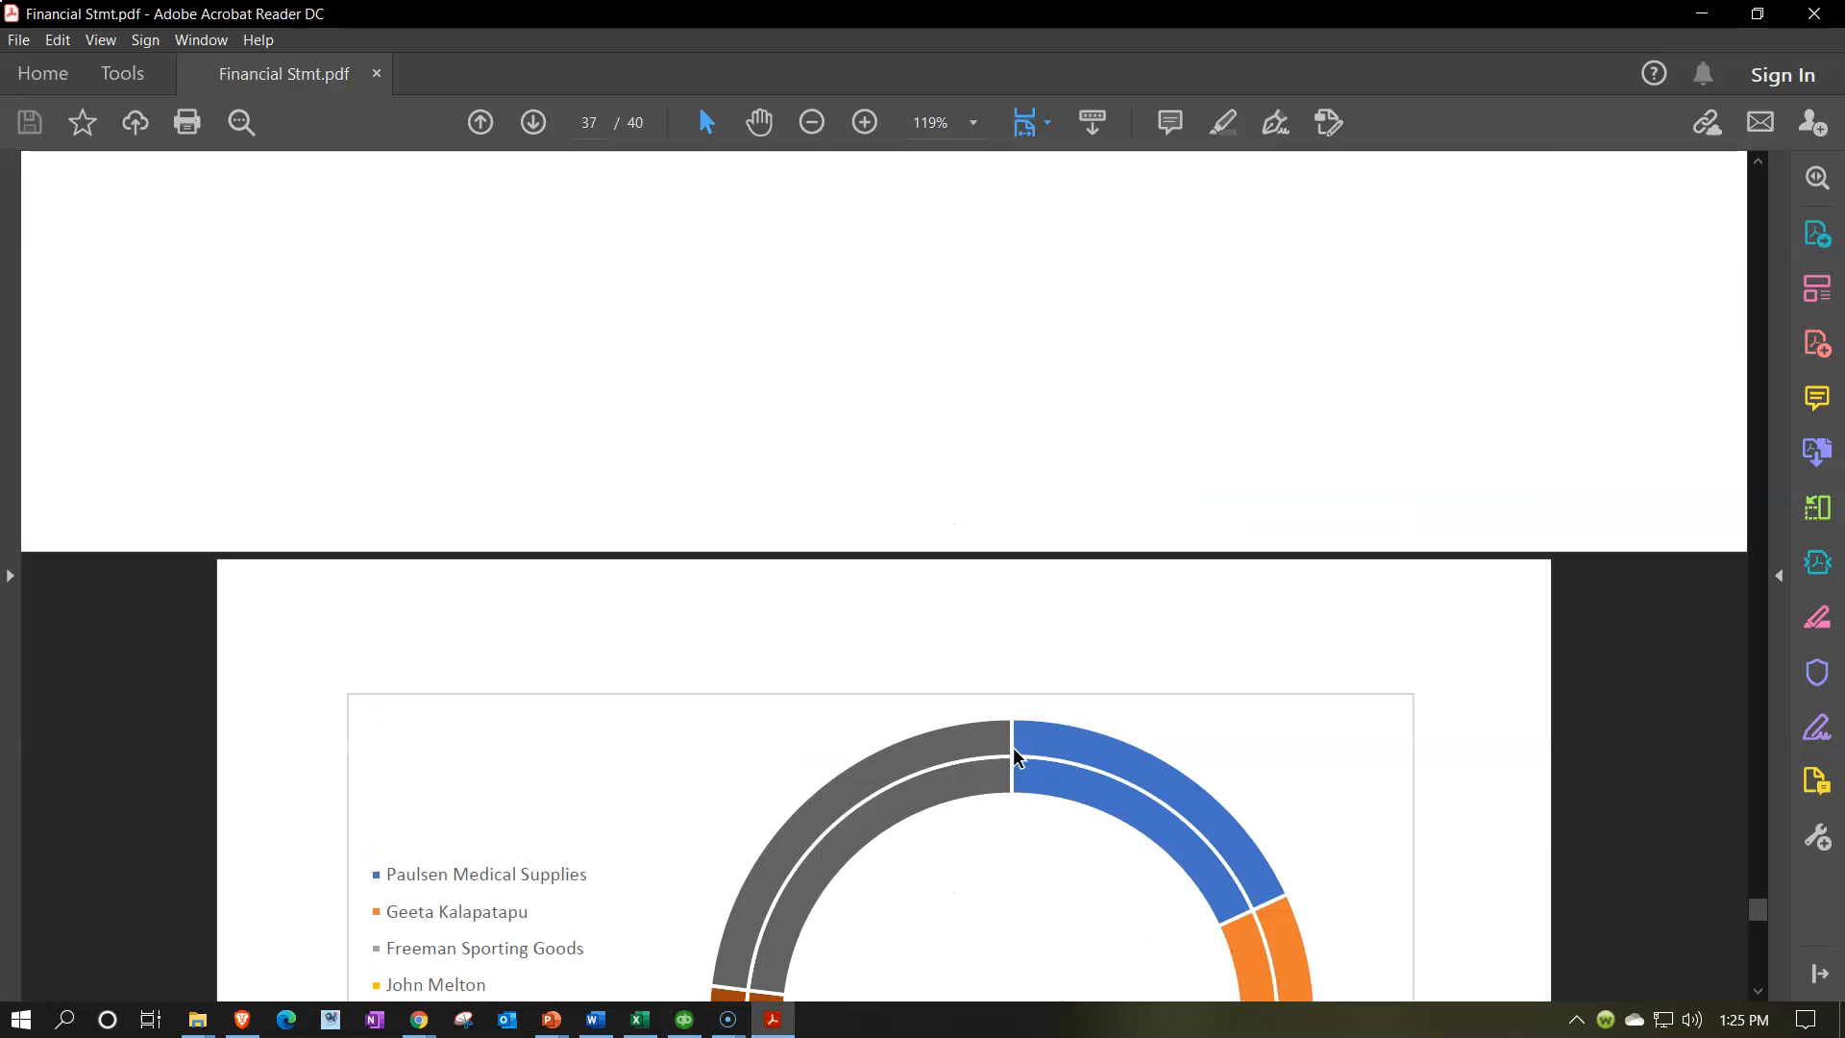
pyautogui.click(1833, 13)
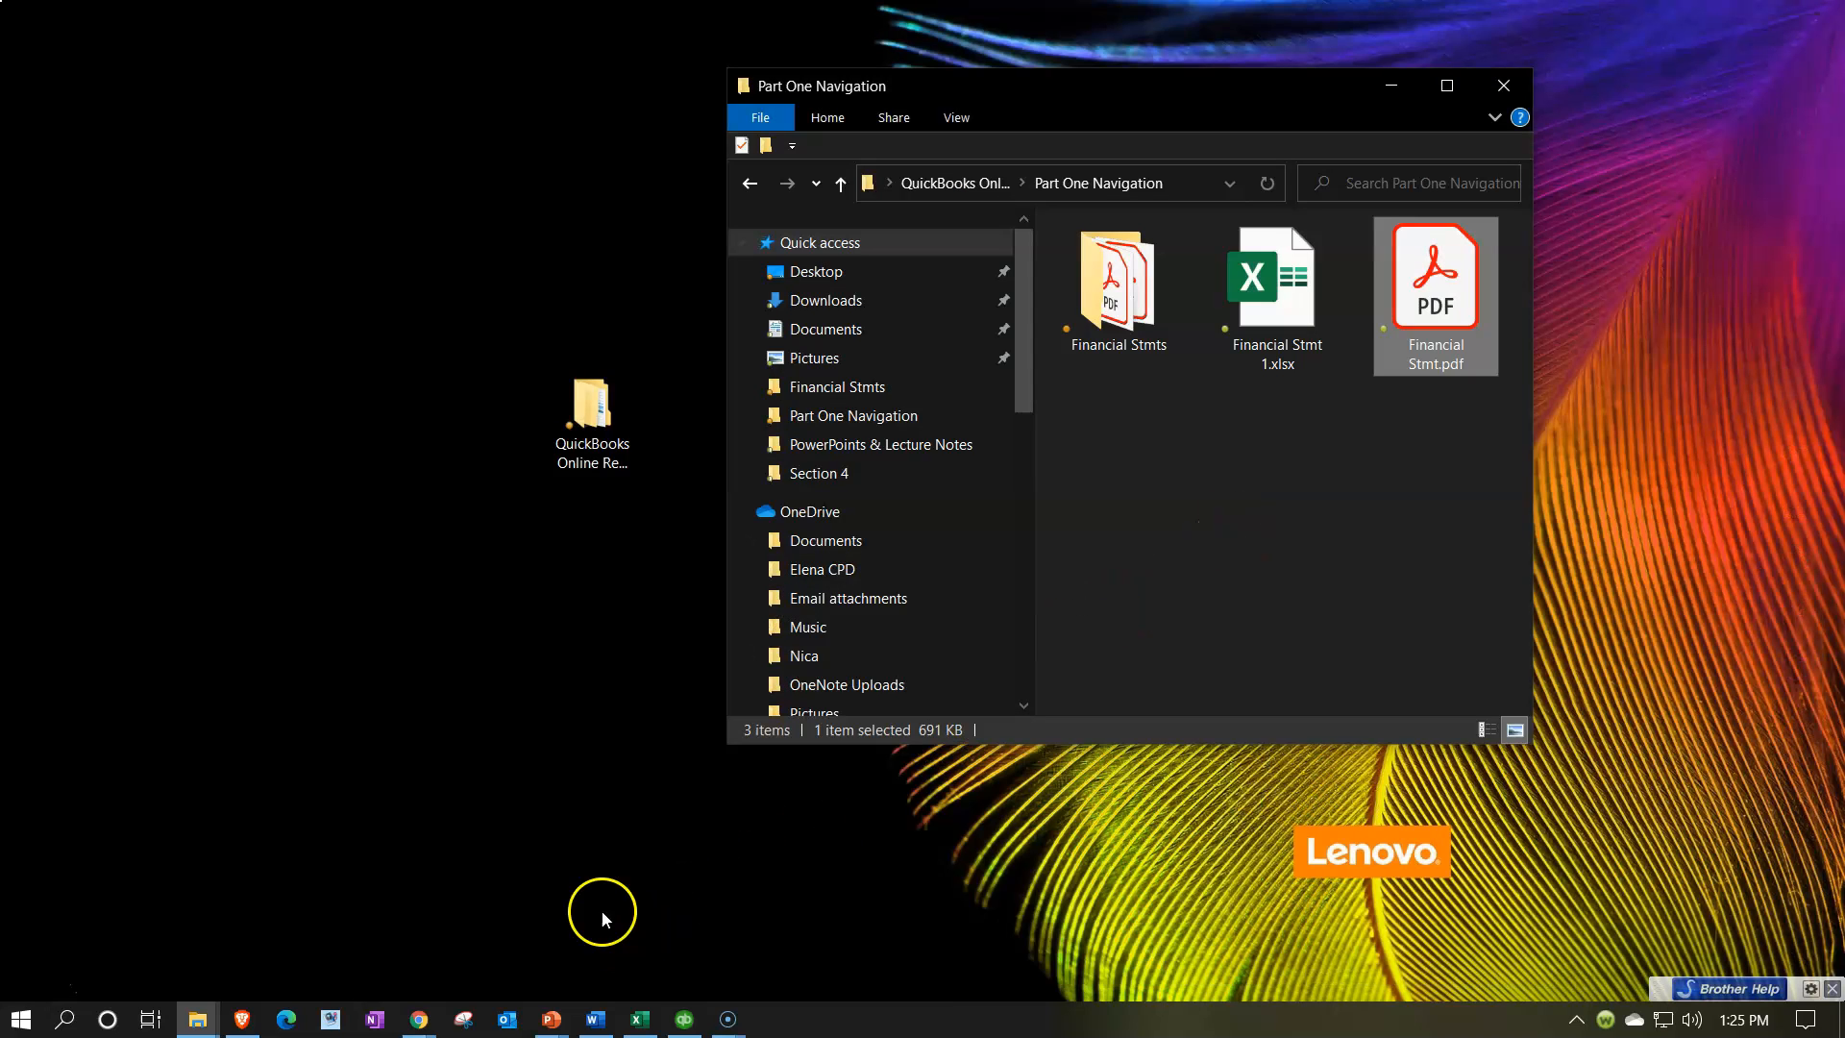
# - Return to the Financial Stmt 1 workbook in Excel and unhide the AR Graph Data and AP Graph Data sheets
pyautogui.click(639, 1019)
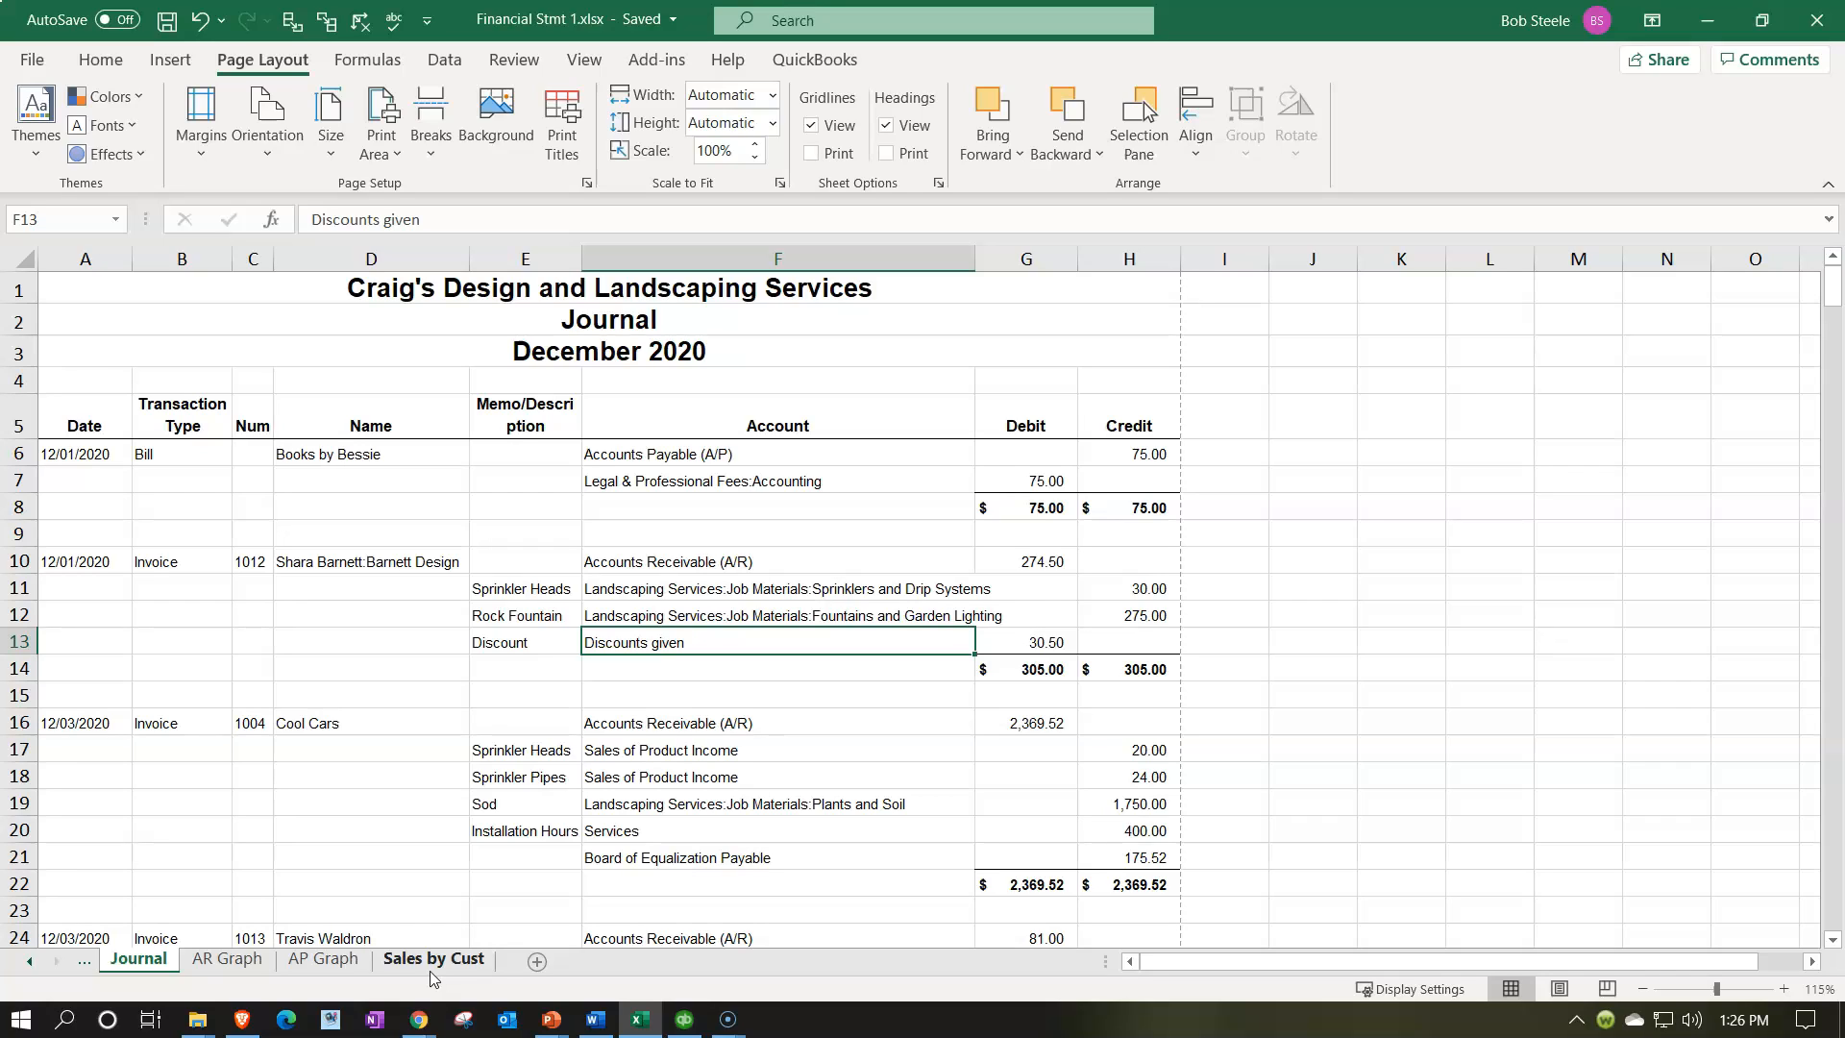
pyautogui.click(144, 959)
pyautogui.click(415, 959)
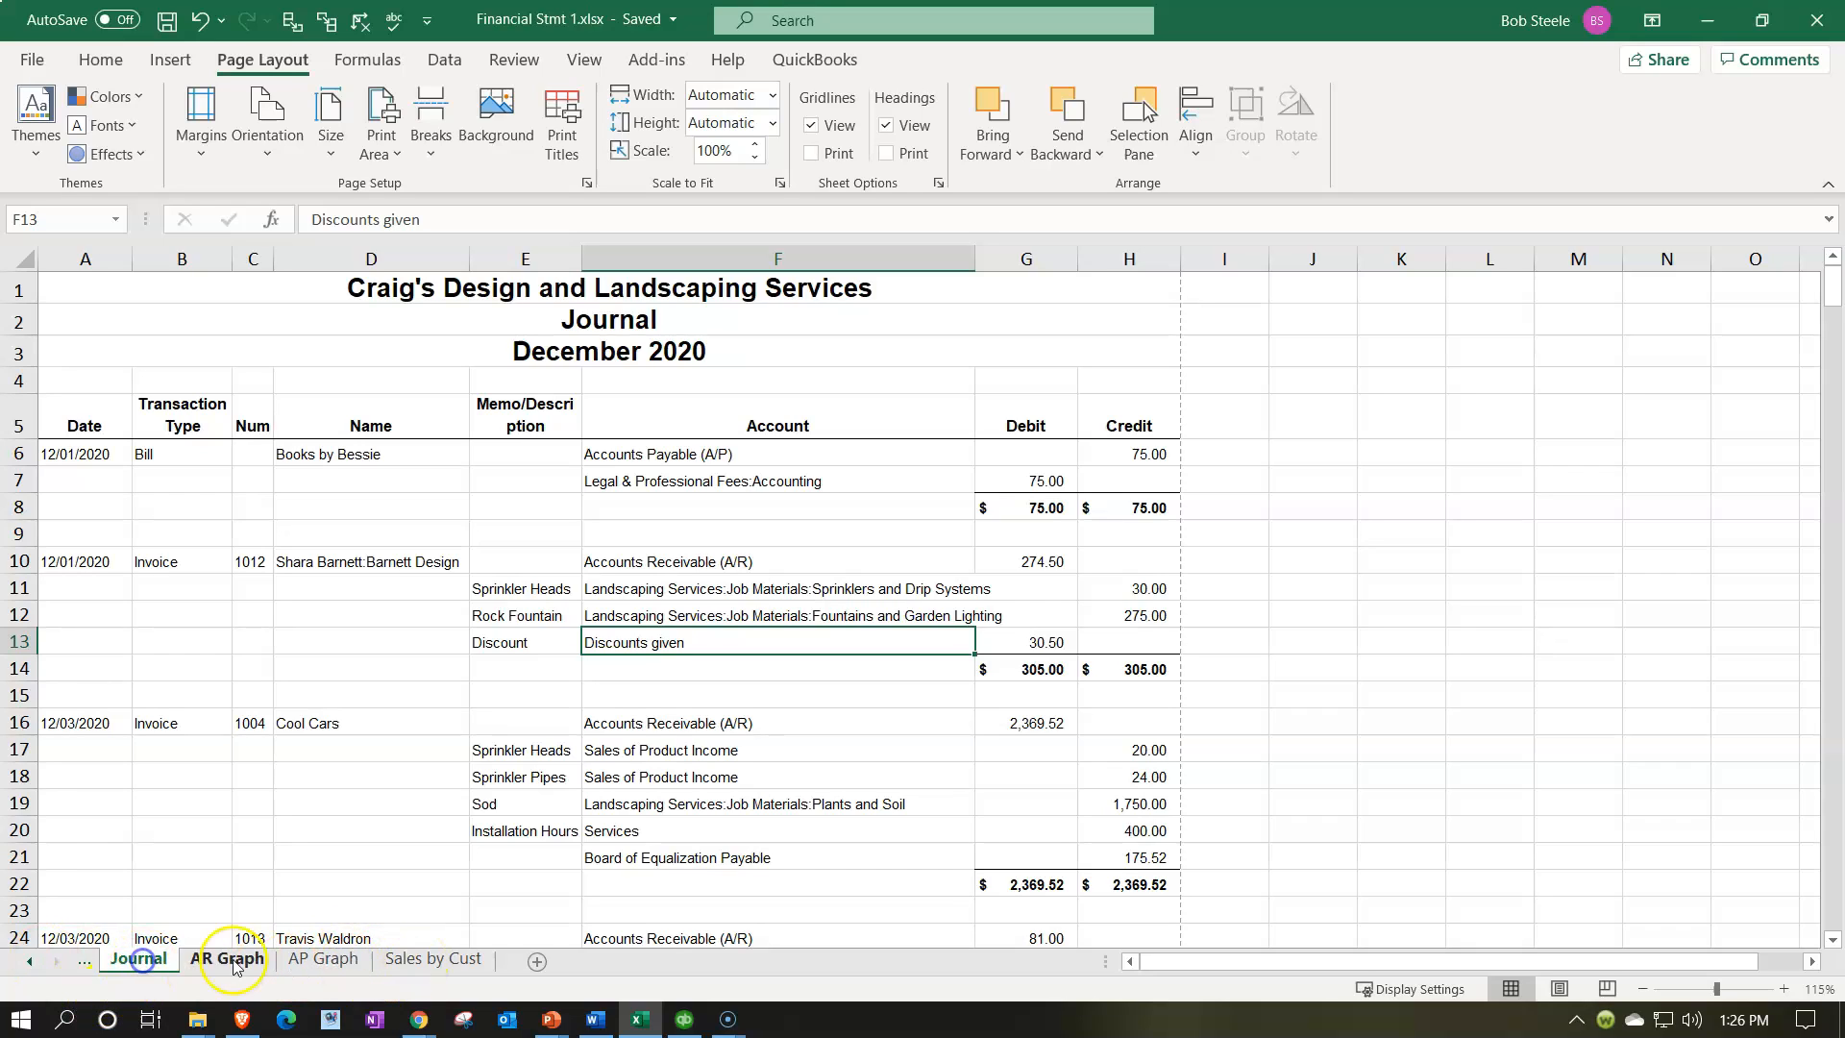
pyautogui.keyDown('shift'); pyautogui.click(407, 966); pyautogui.keyUp('shift')
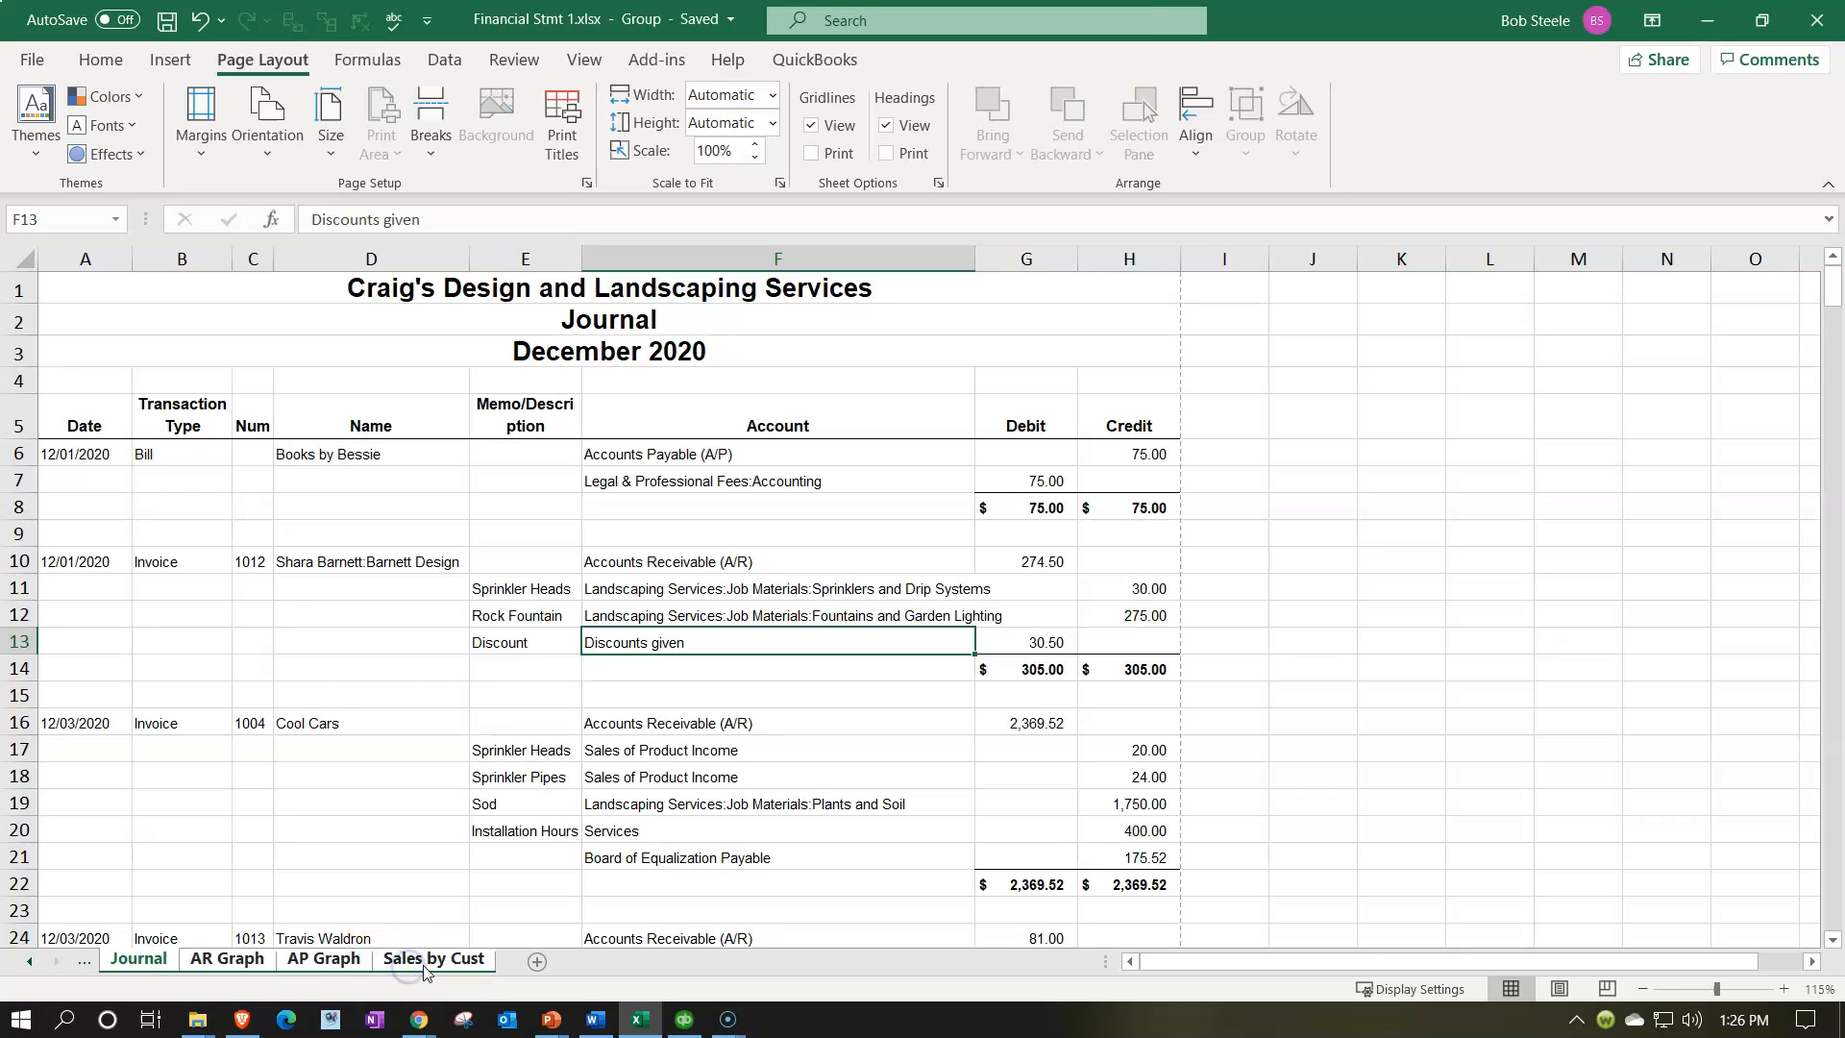
pyautogui.rightClick(432, 964)
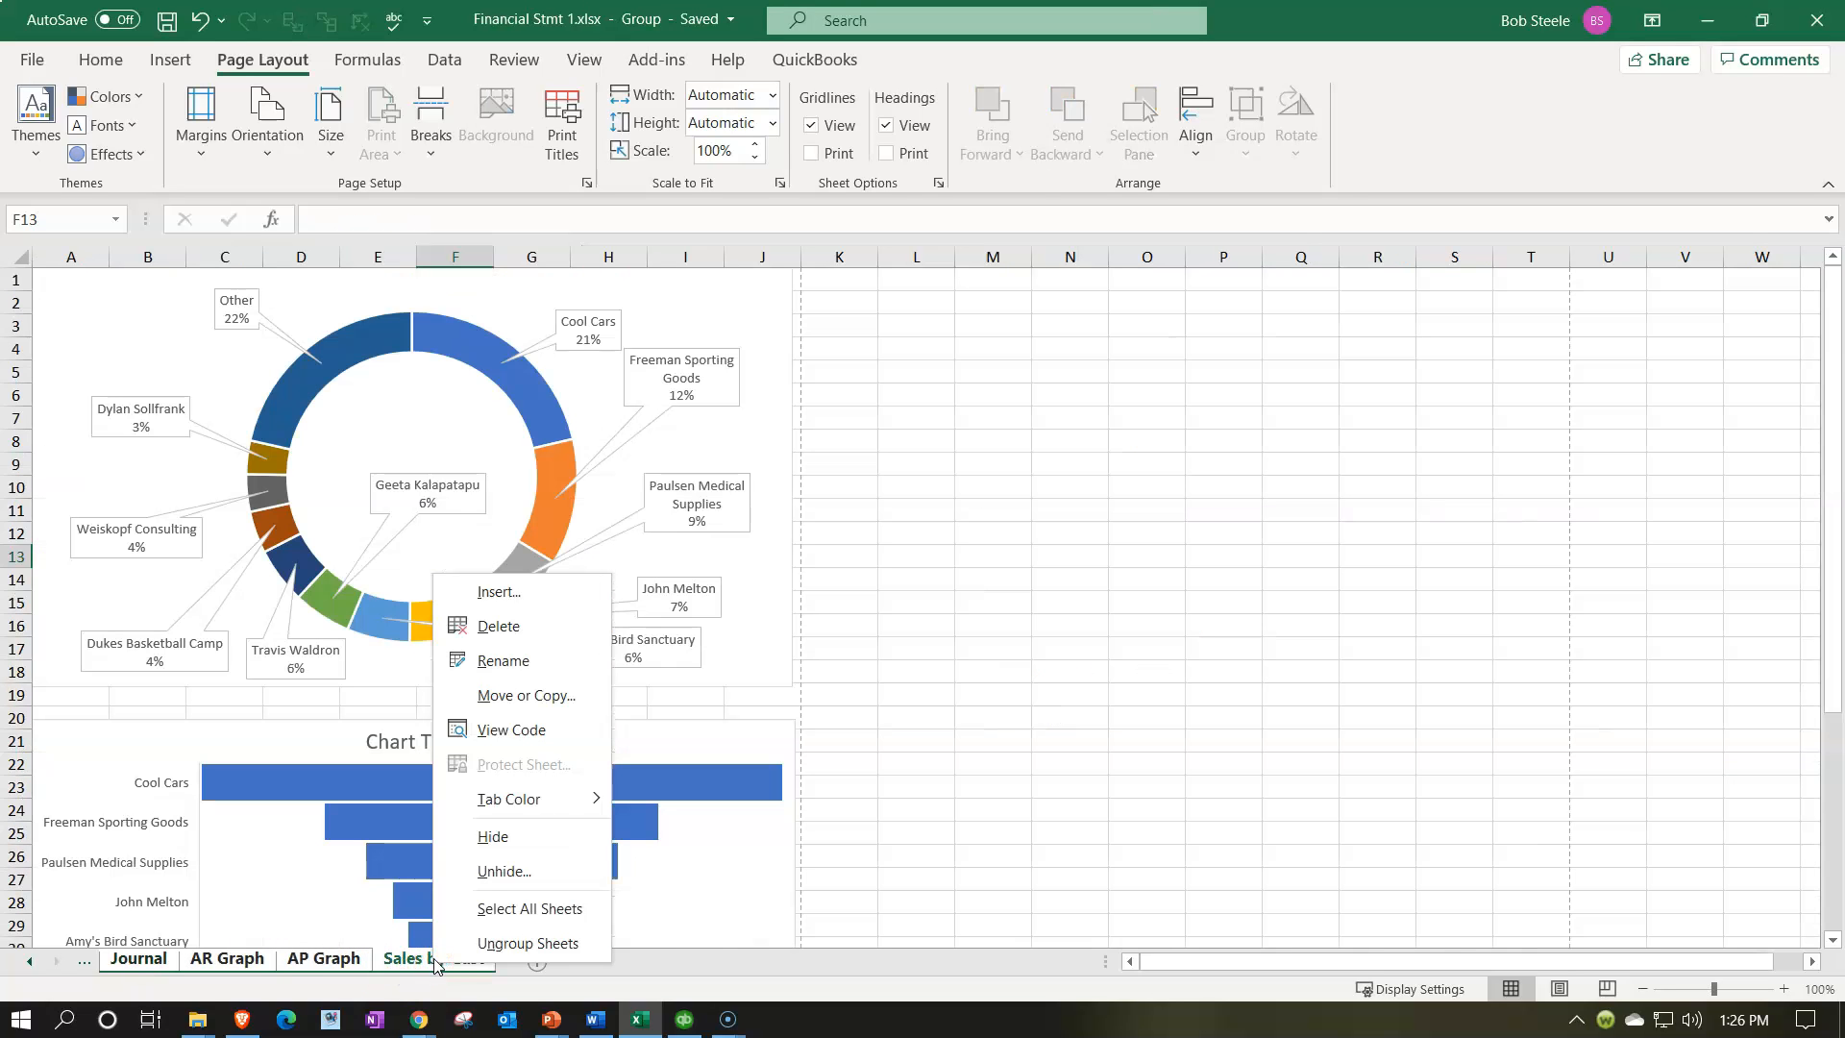
pyautogui.click(487, 872)
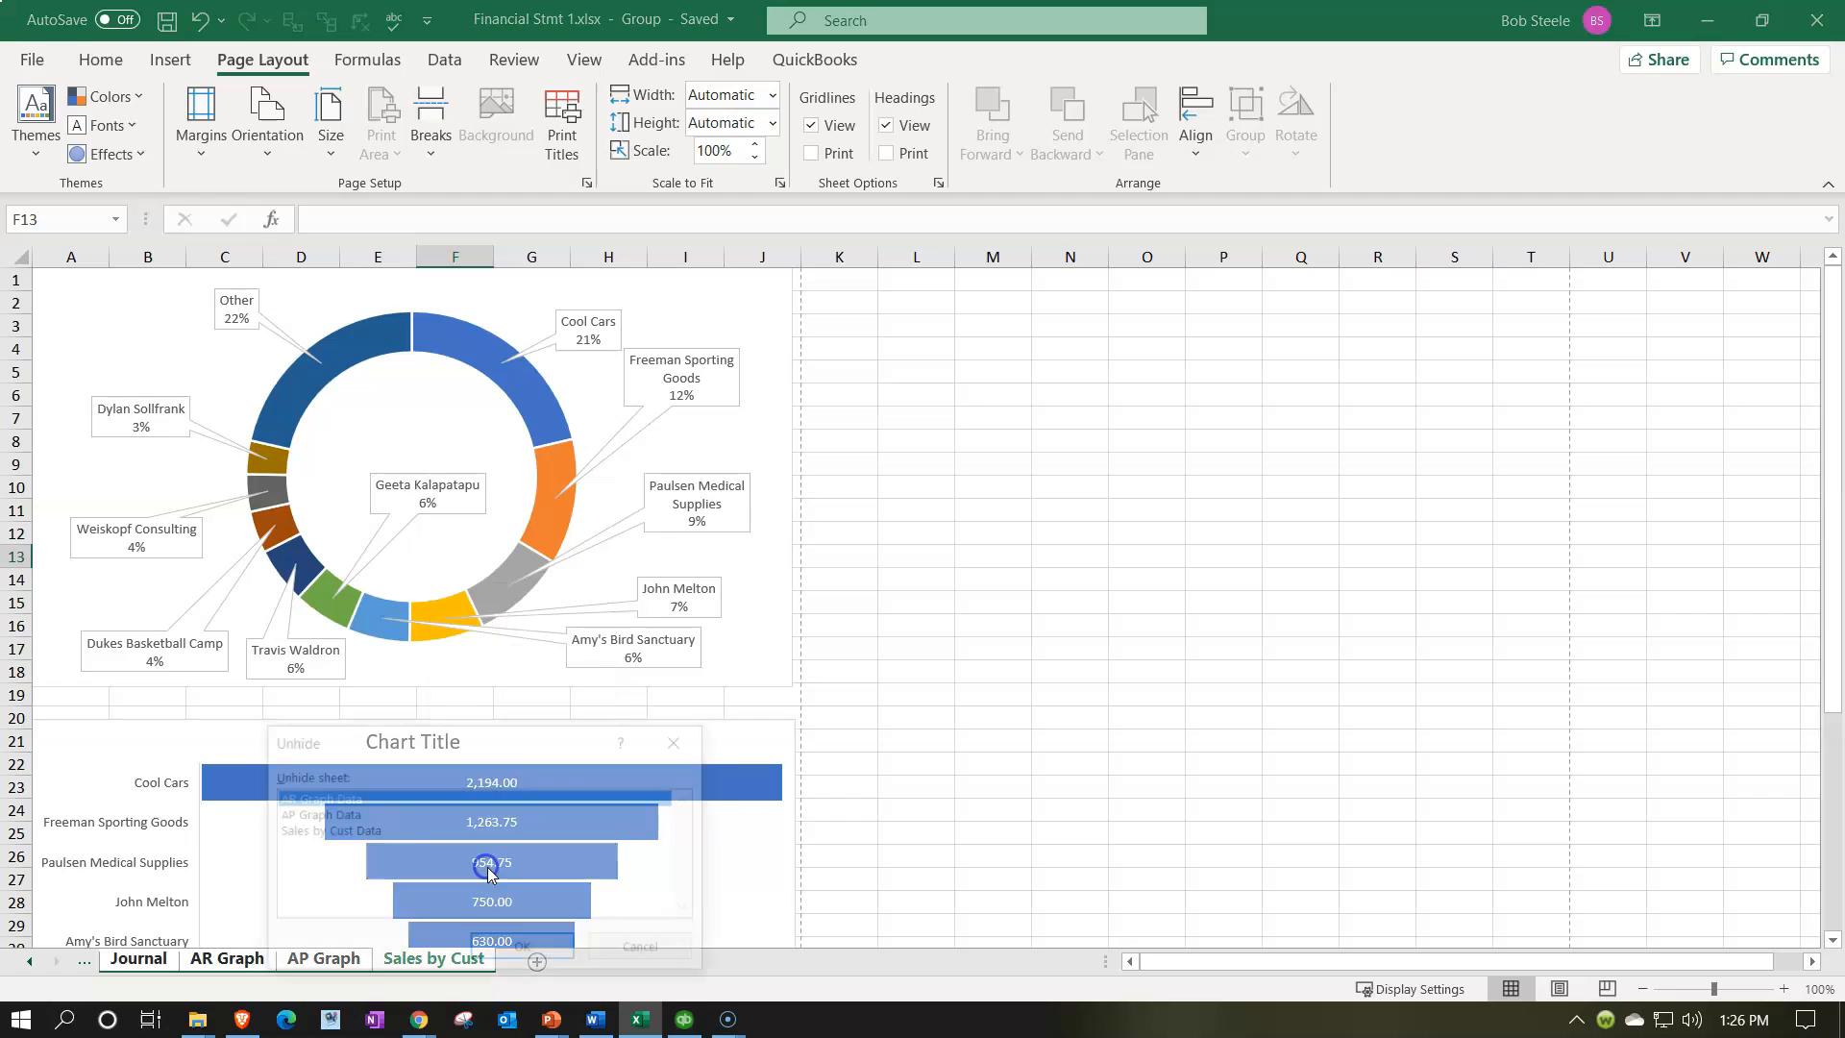
pyautogui.click(535, 946)
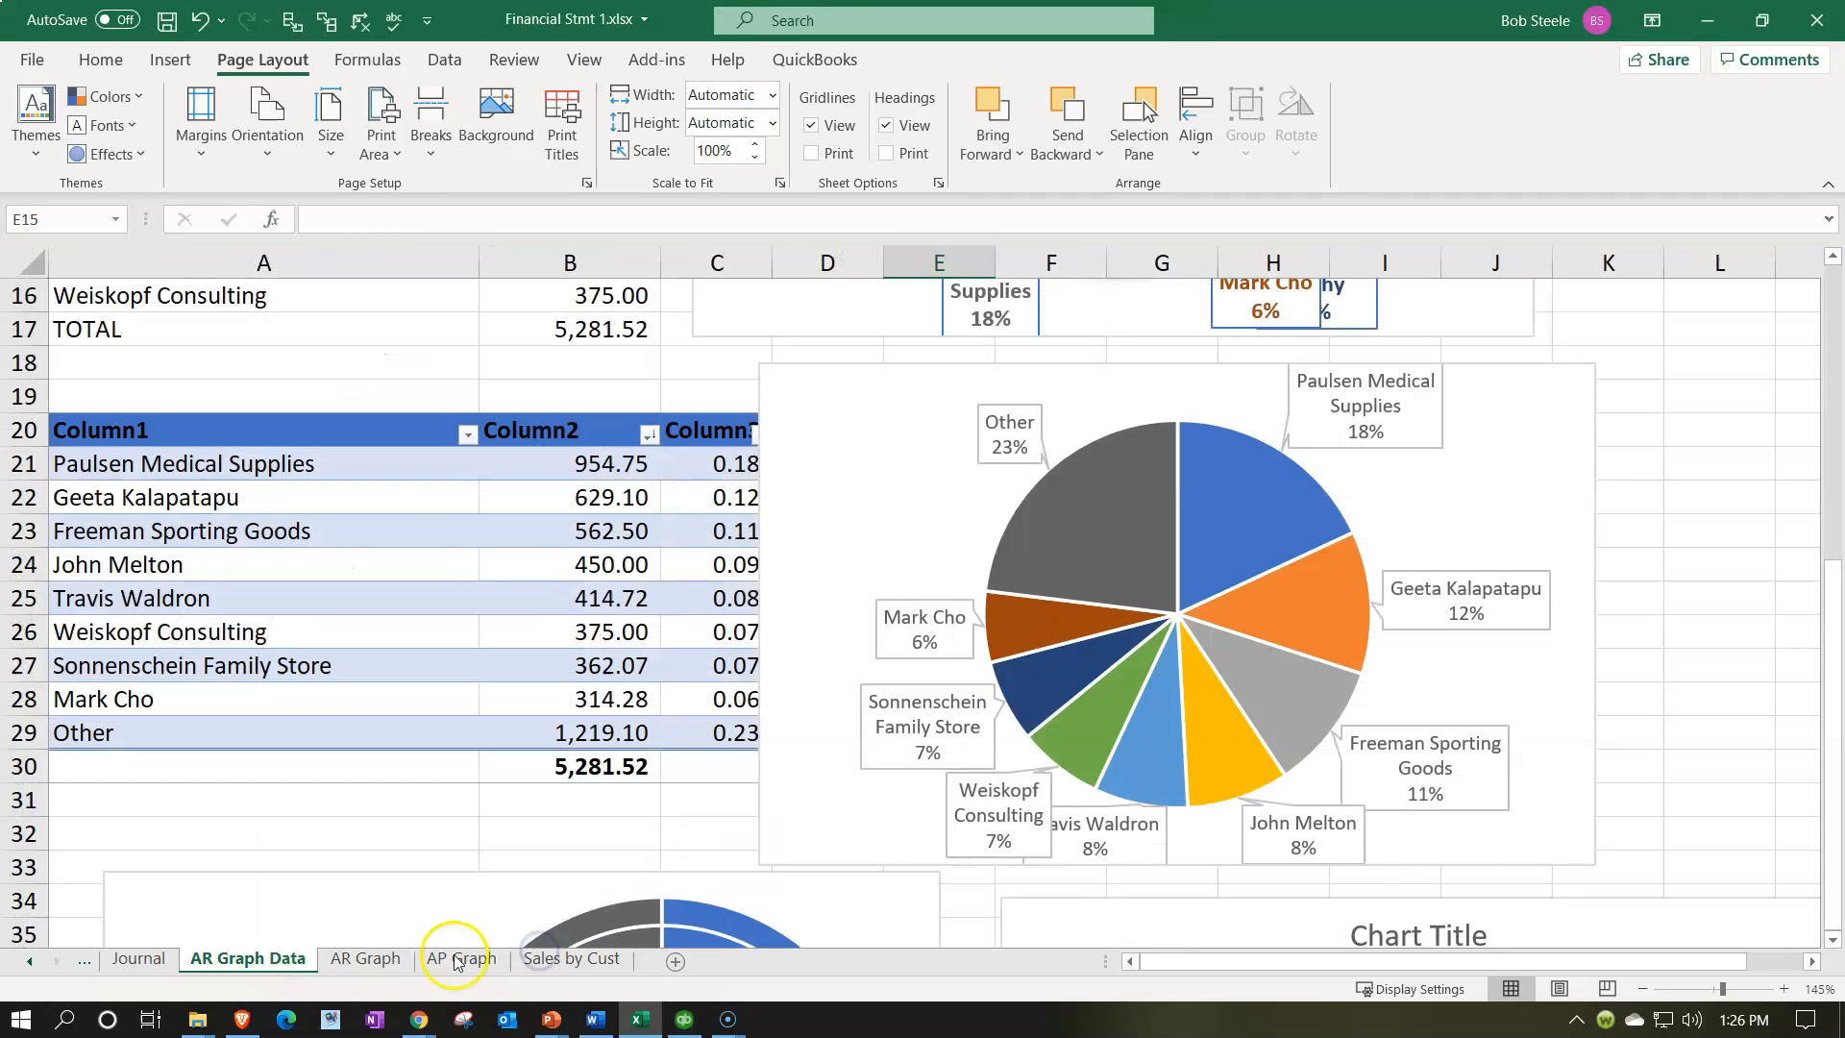
pyautogui.rightClick(545, 959)
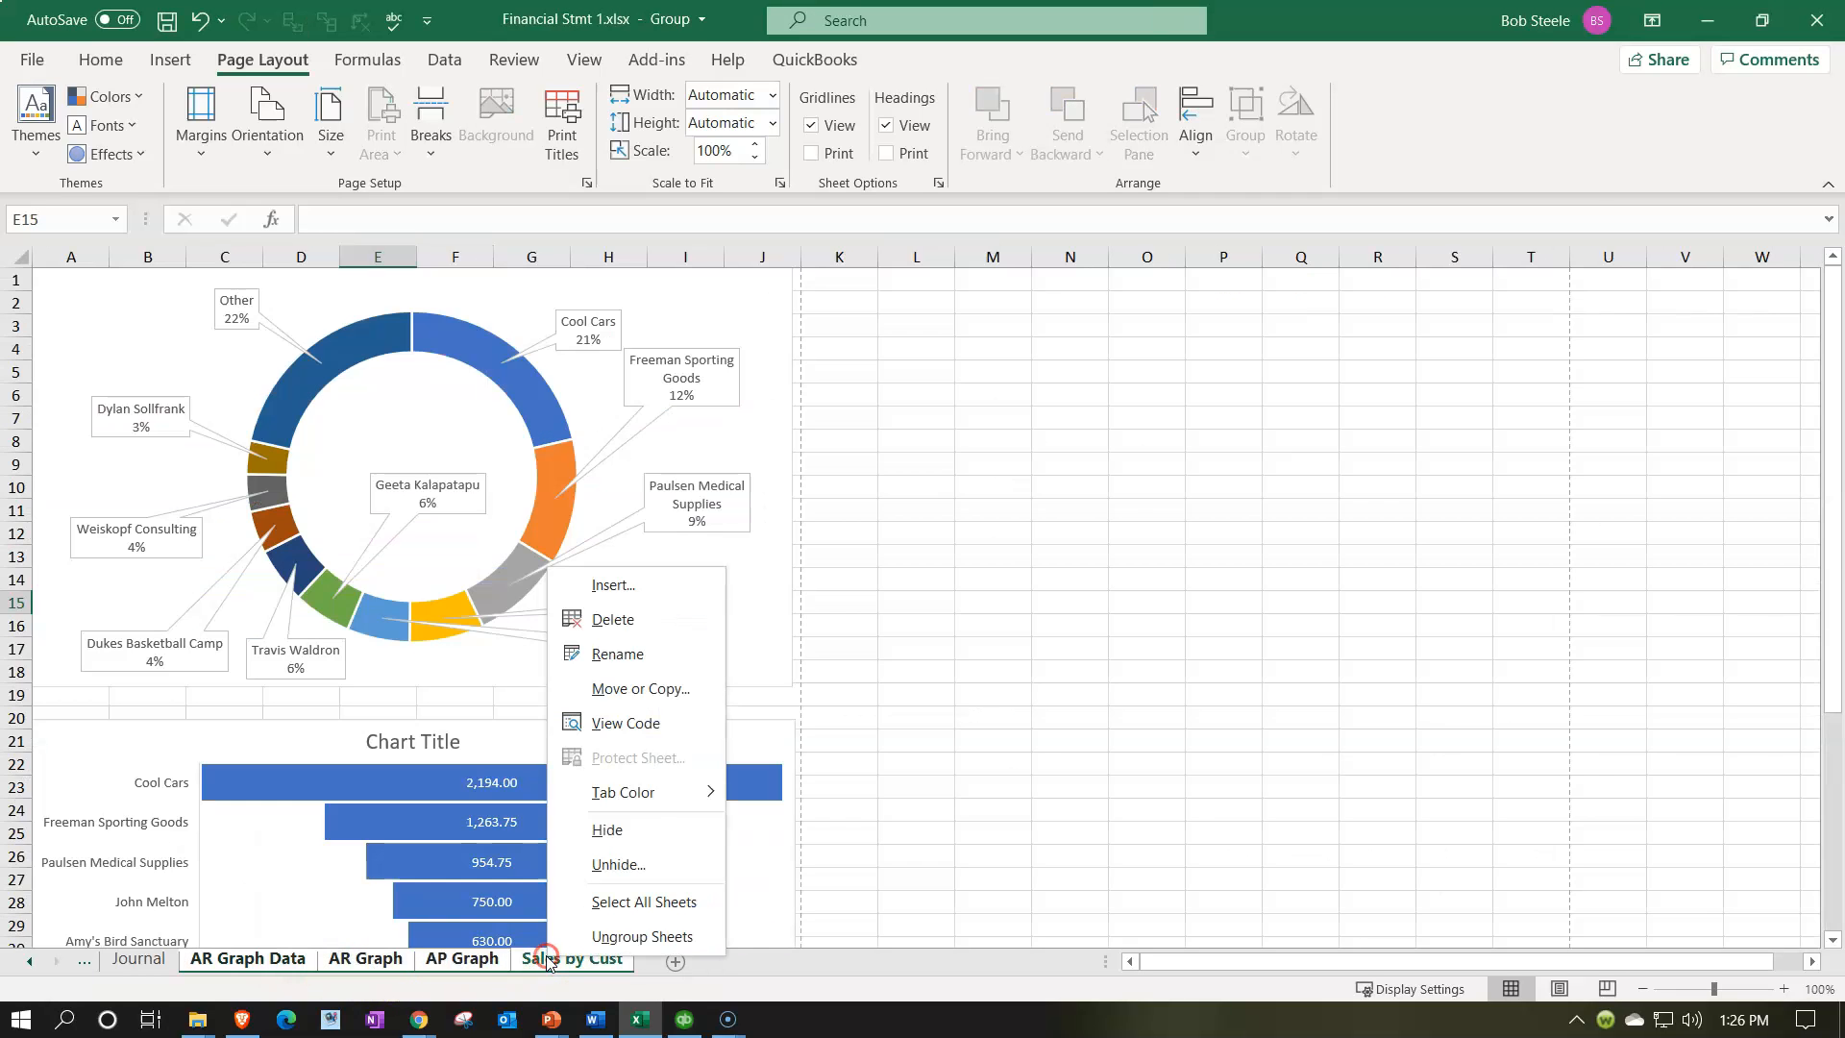
pyautogui.click(595, 874)
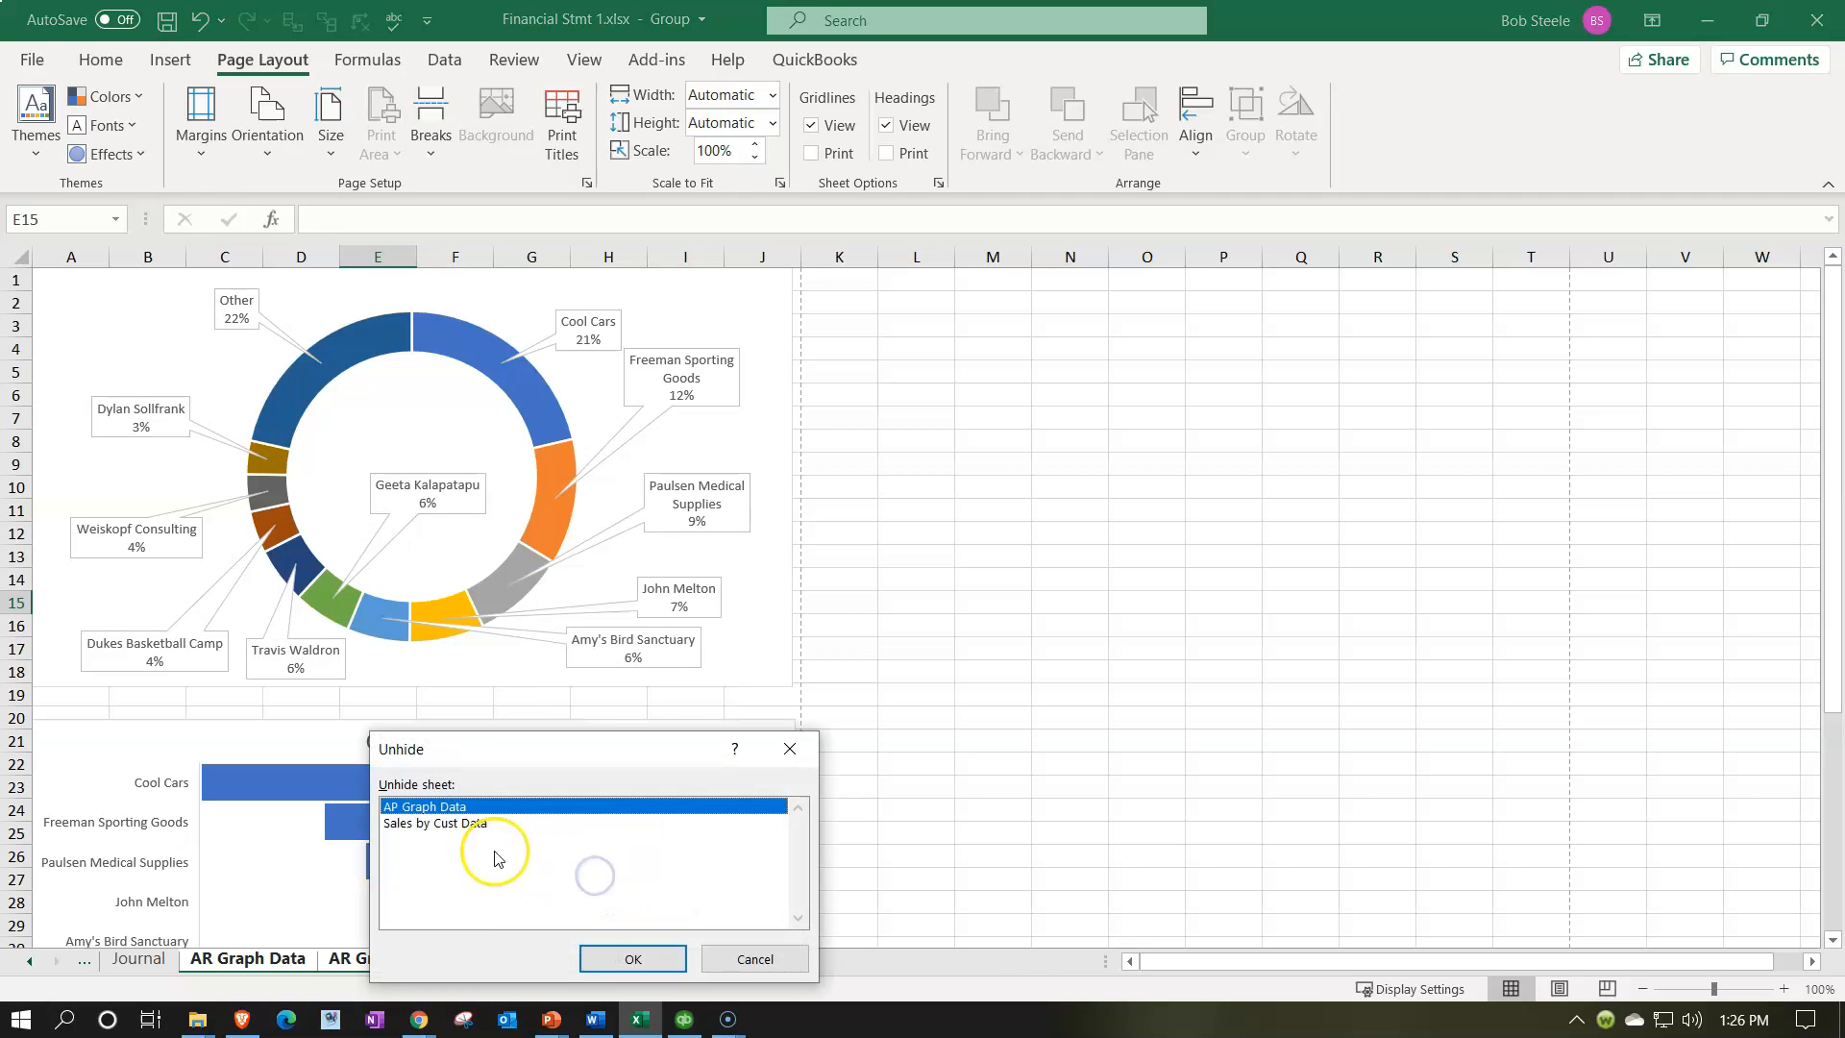
pyautogui.click(632, 959)
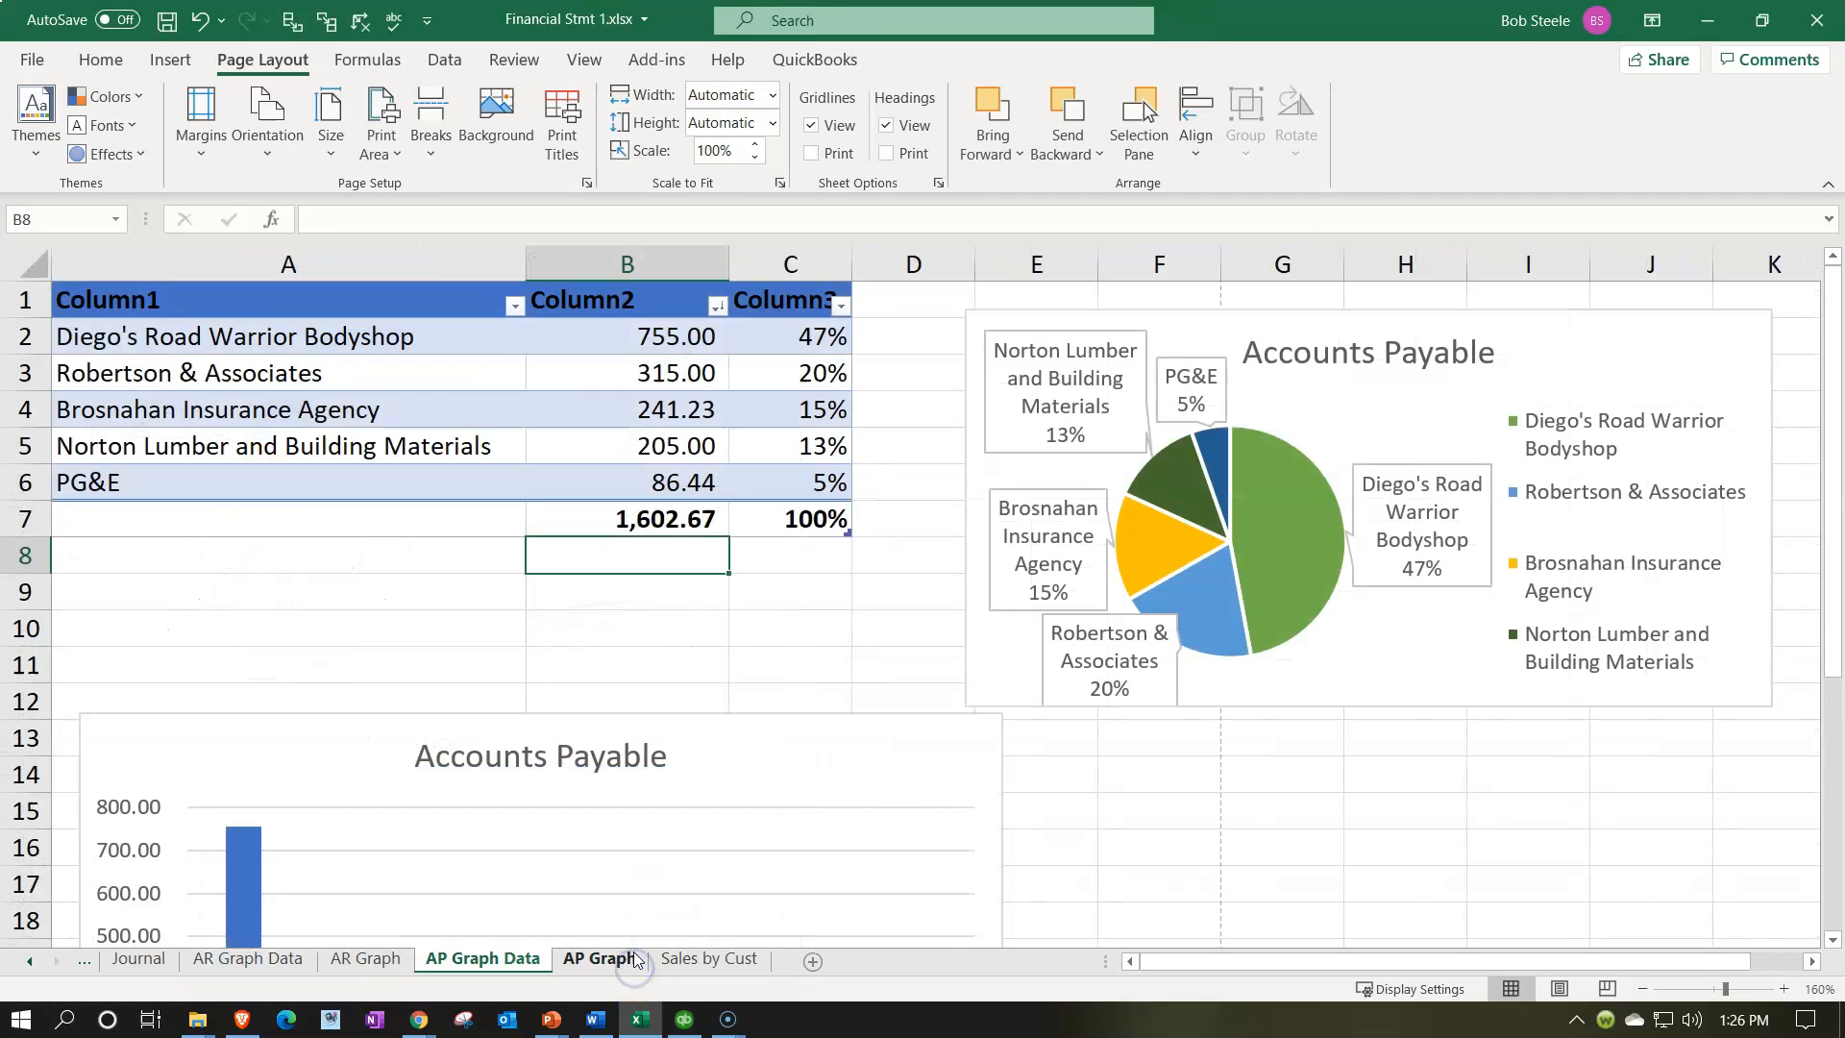
# - Hide all the sheets from AR Graph Data through Sales by Cust
pyautogui.click(263, 958)
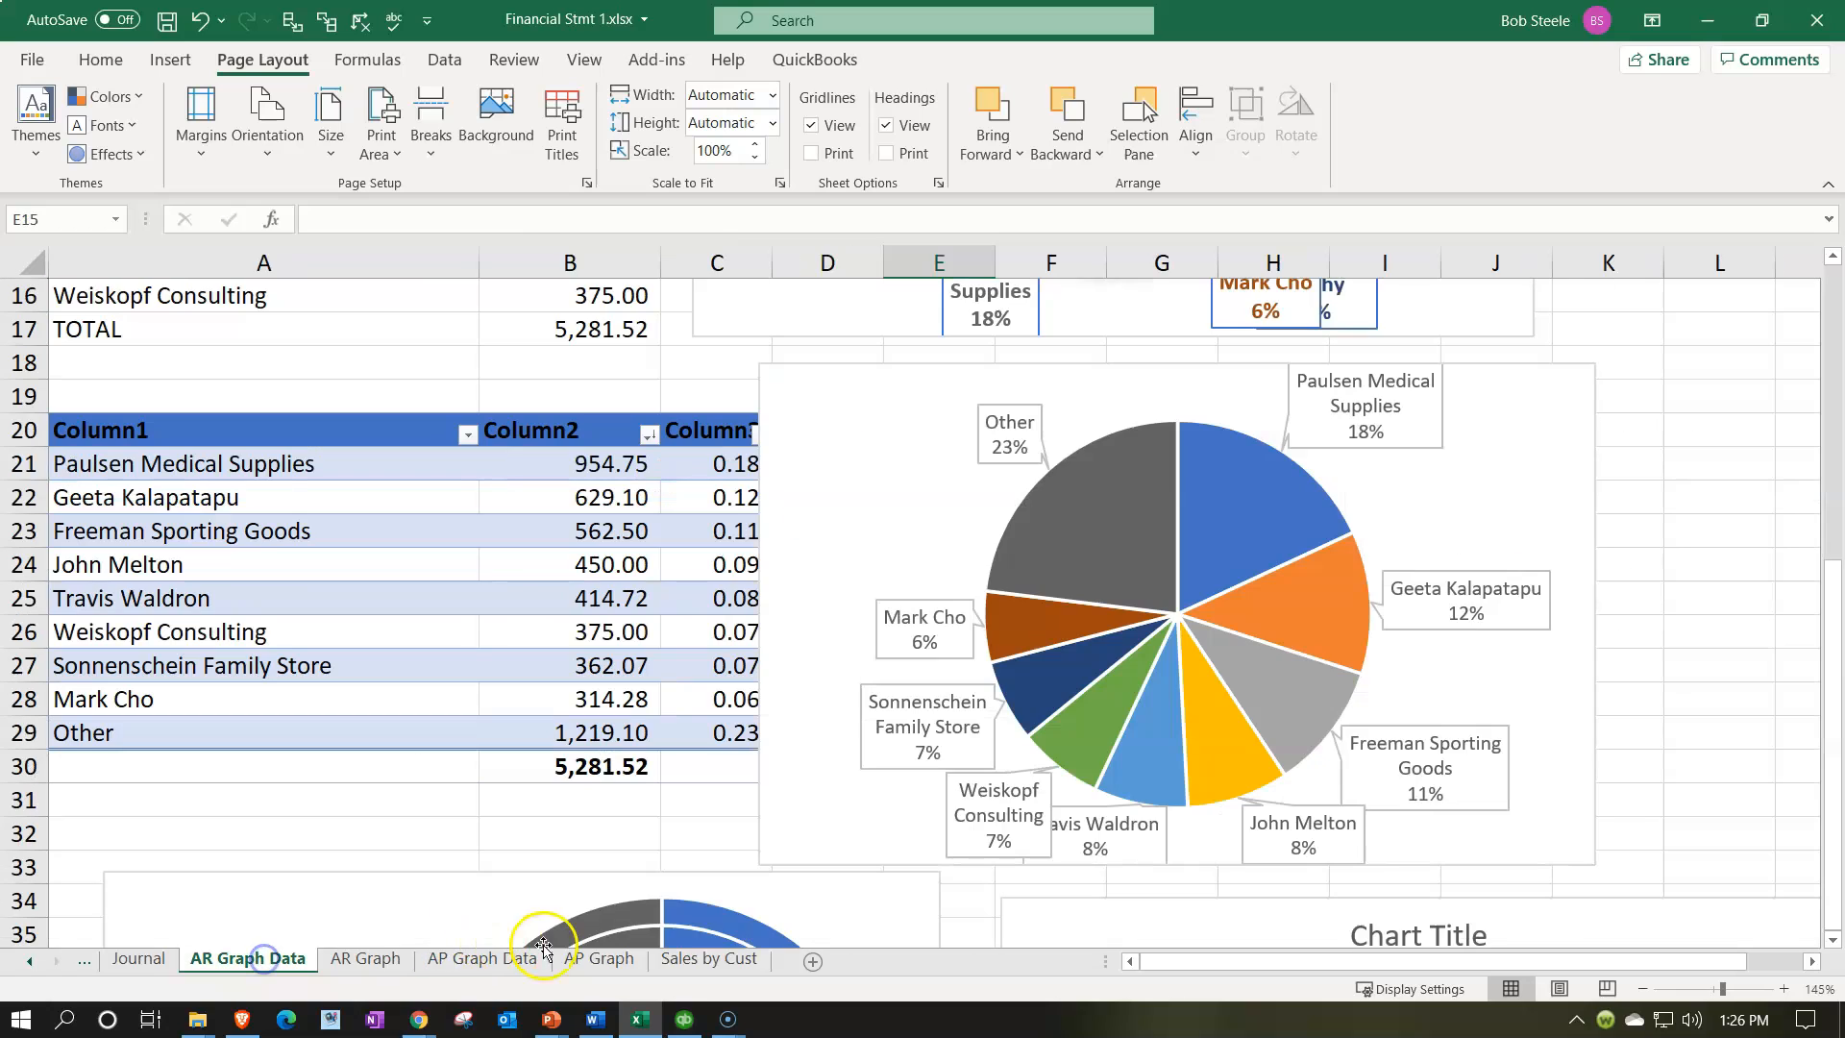
pyautogui.keyDown('shift'); pyautogui.click(711, 959); pyautogui.keyUp('shift')
pyautogui.rightClick(713, 963)
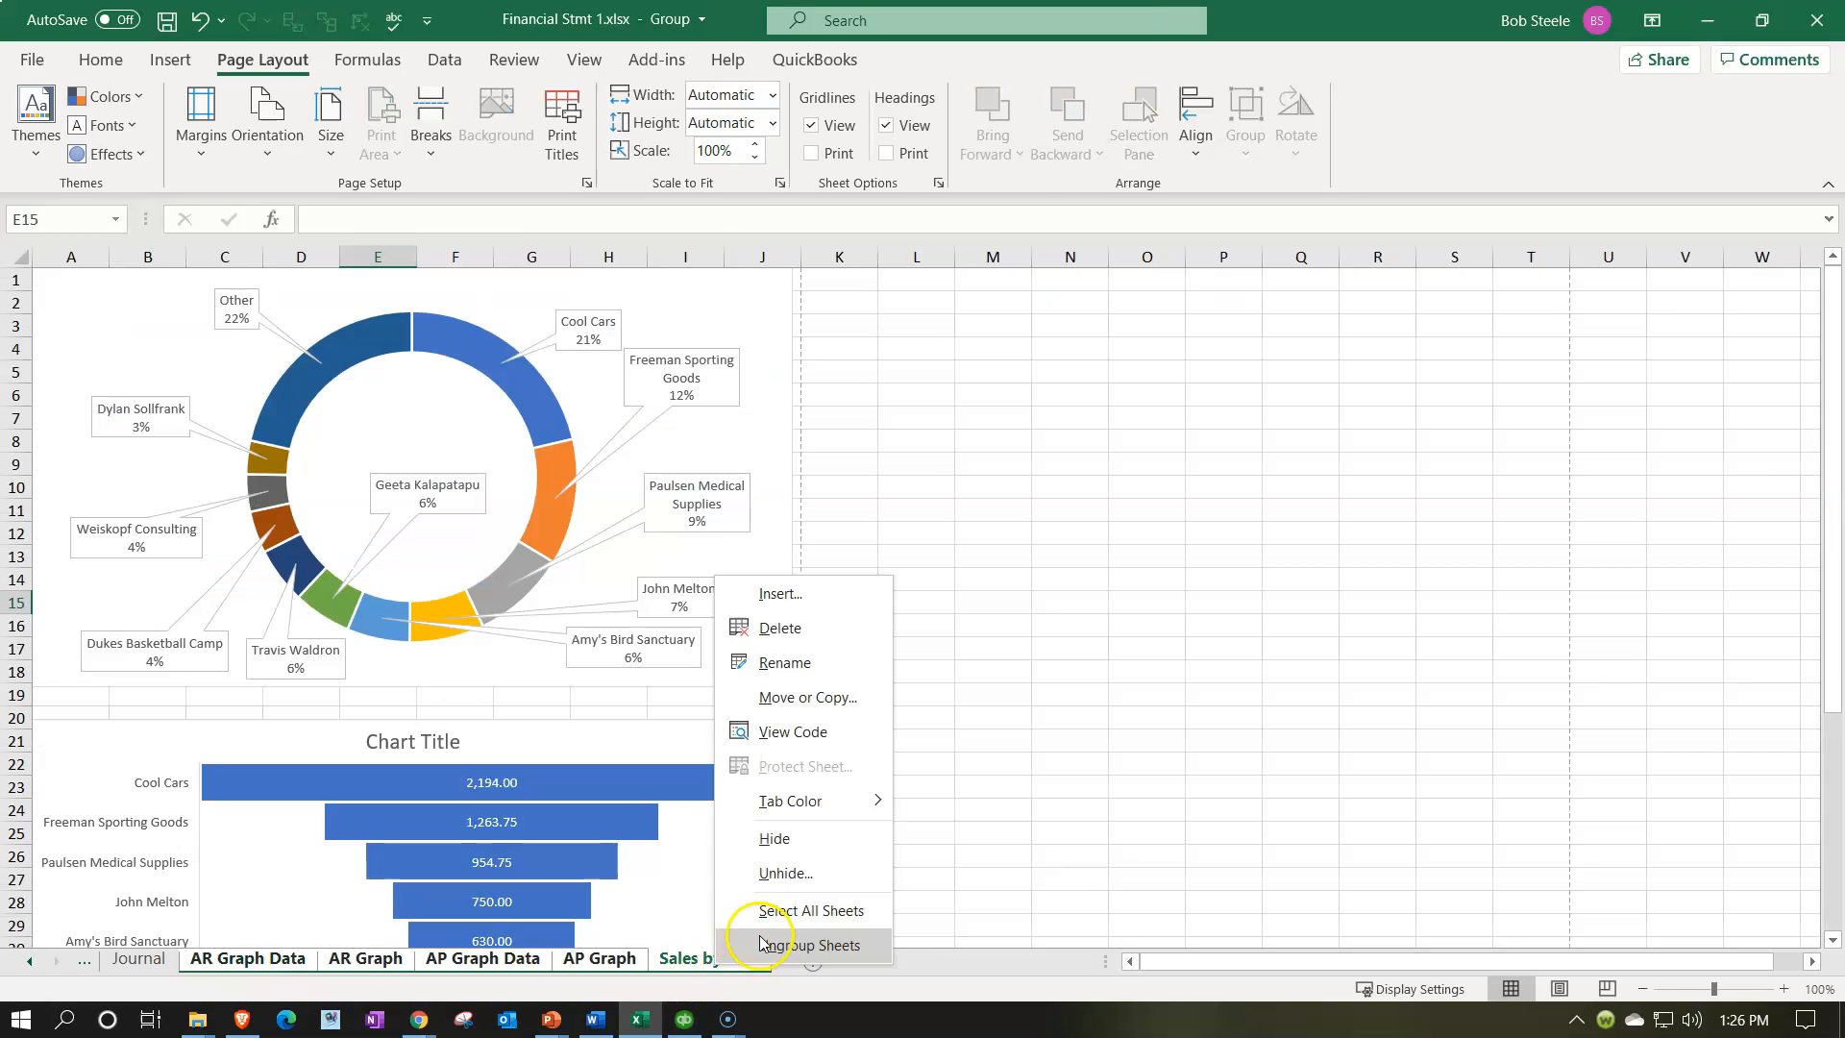
pyautogui.click(781, 850)
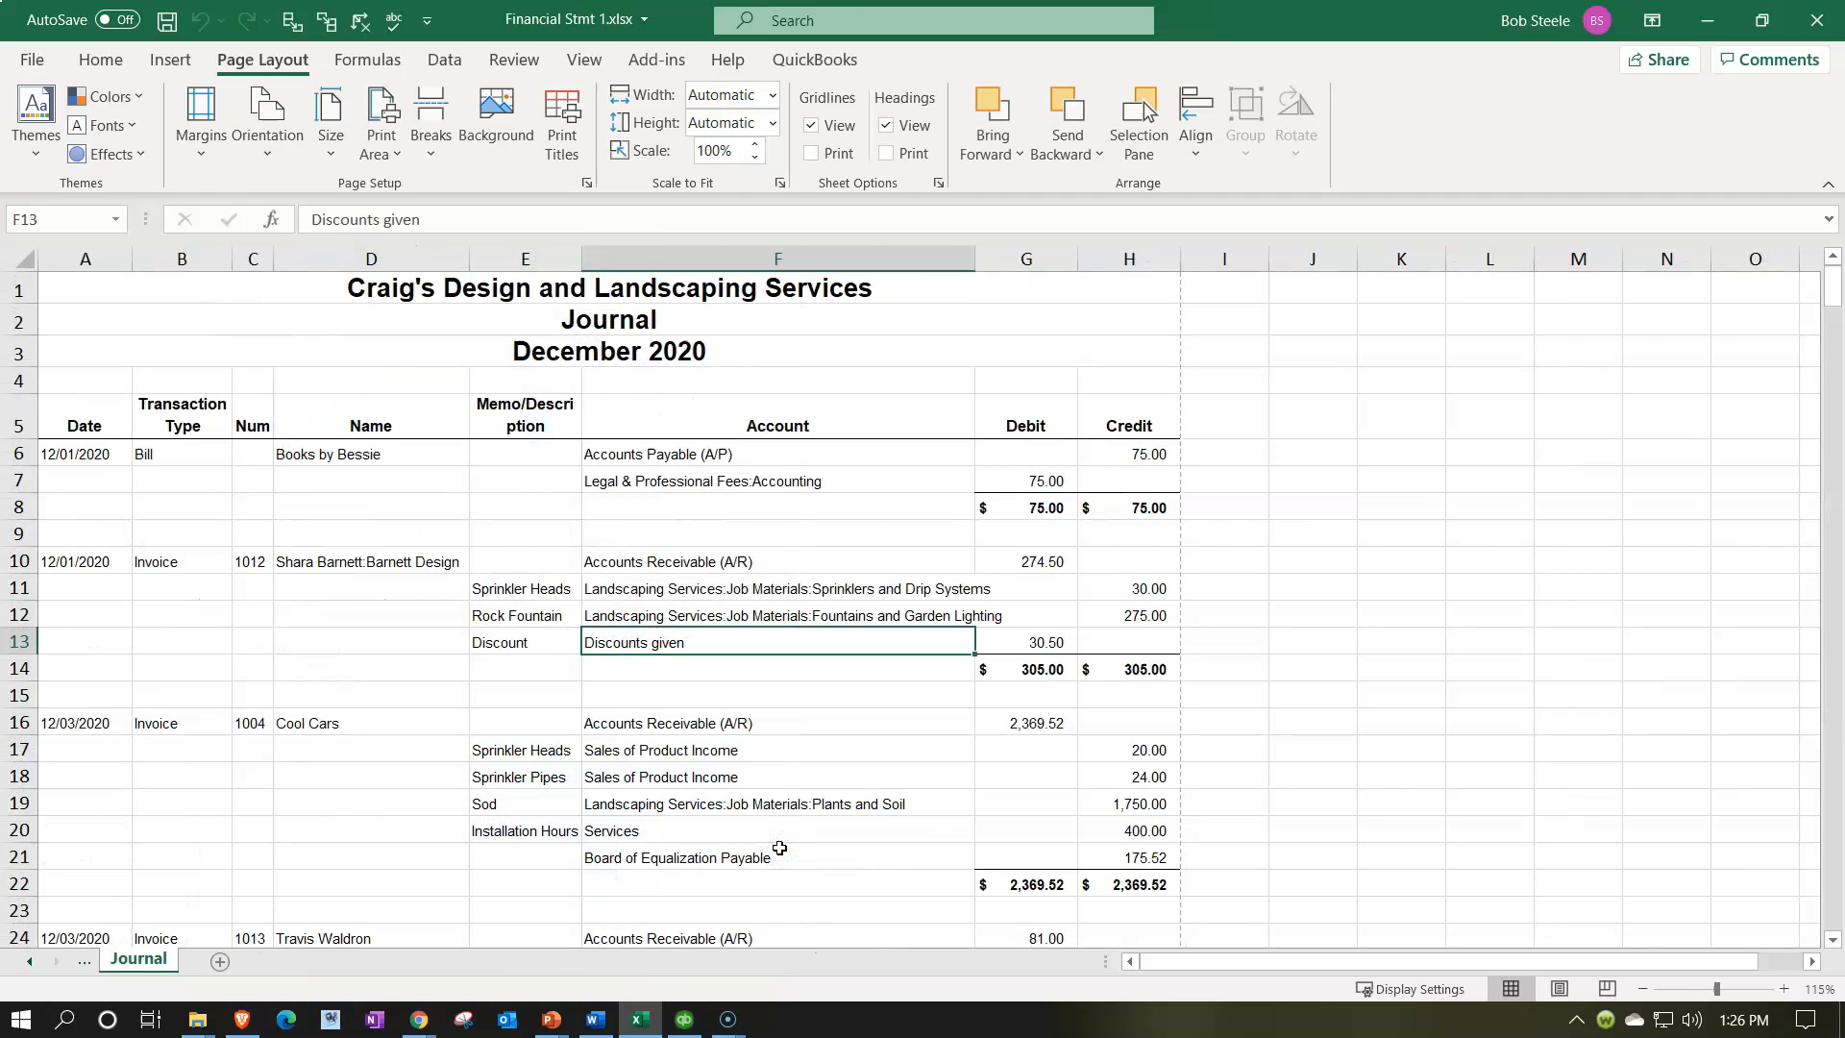
# - Unhide the AR Graph Data sheet with the Trans List by Date and Journal sheets grouped
pyautogui.click(24, 963)
pyautogui.click(24, 963)
pyautogui.click(384, 959)
pyautogui.keyDown('ctrl'); pyautogui.click(442, 961); pyautogui.keyUp('ctrl')
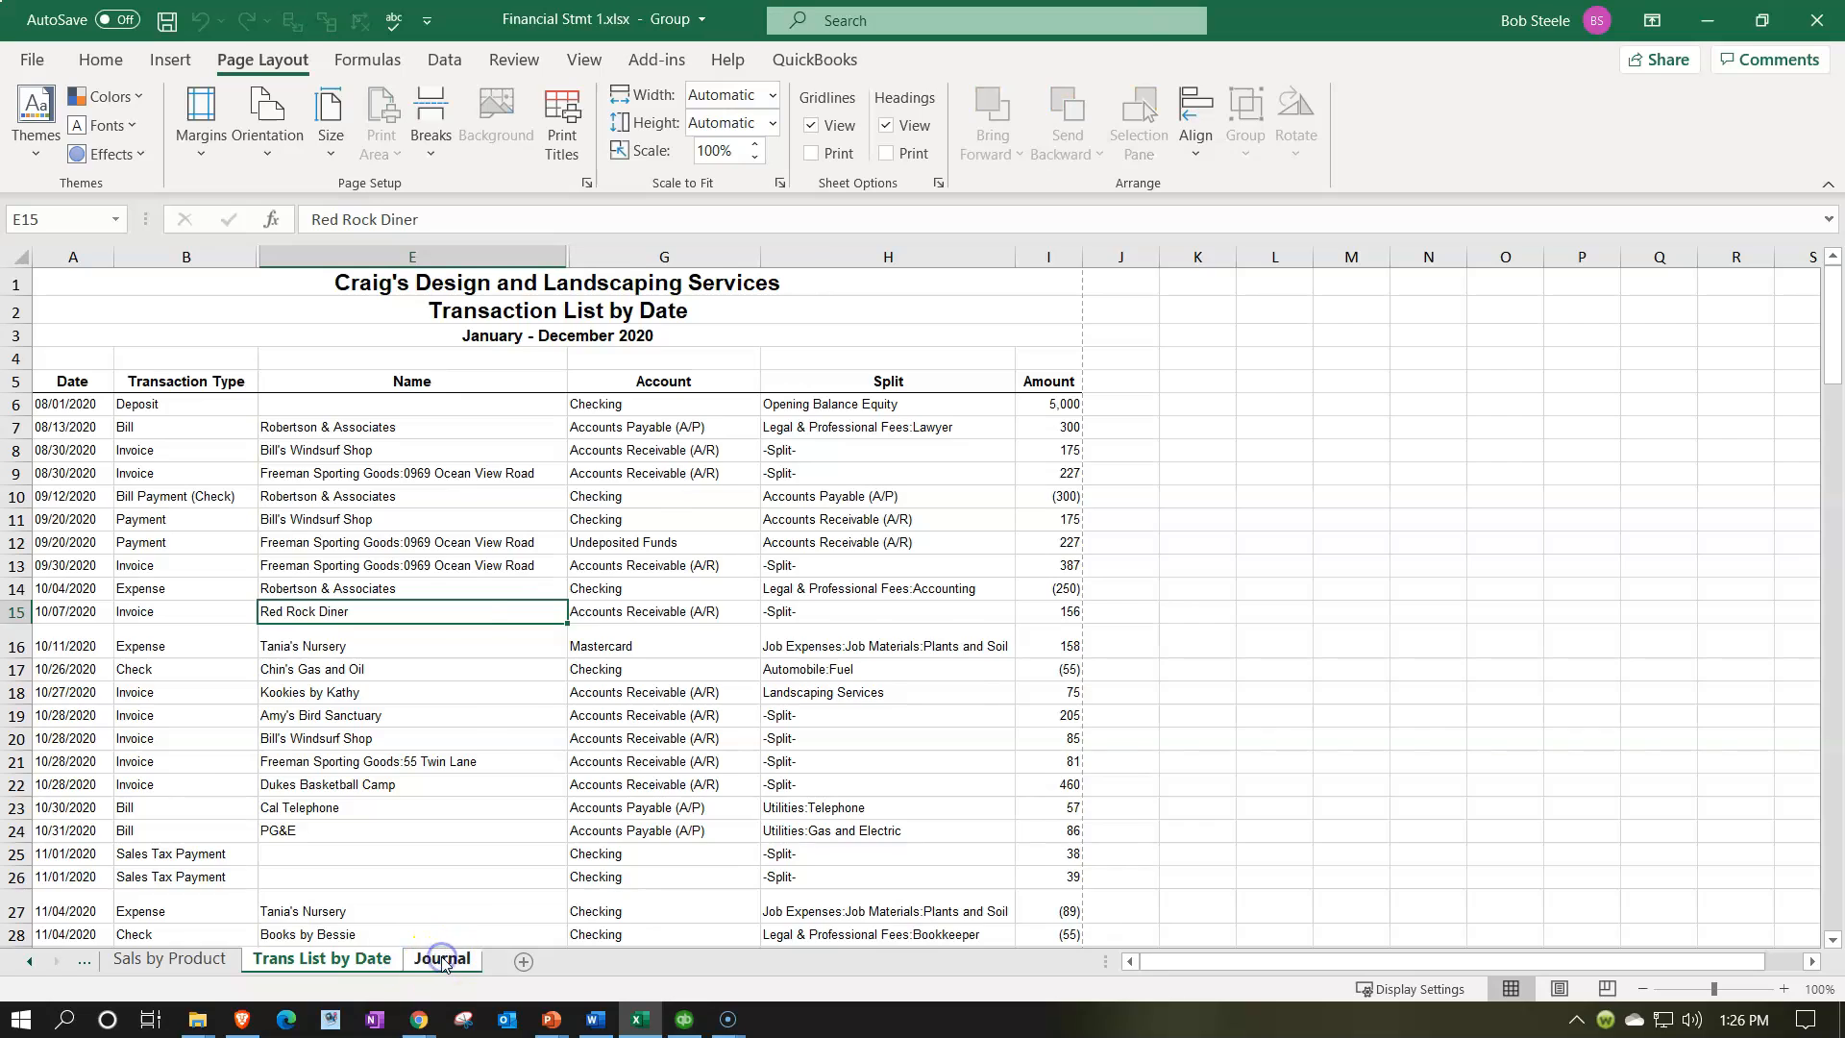
pyautogui.rightClick(442, 961)
pyautogui.click(485, 867)
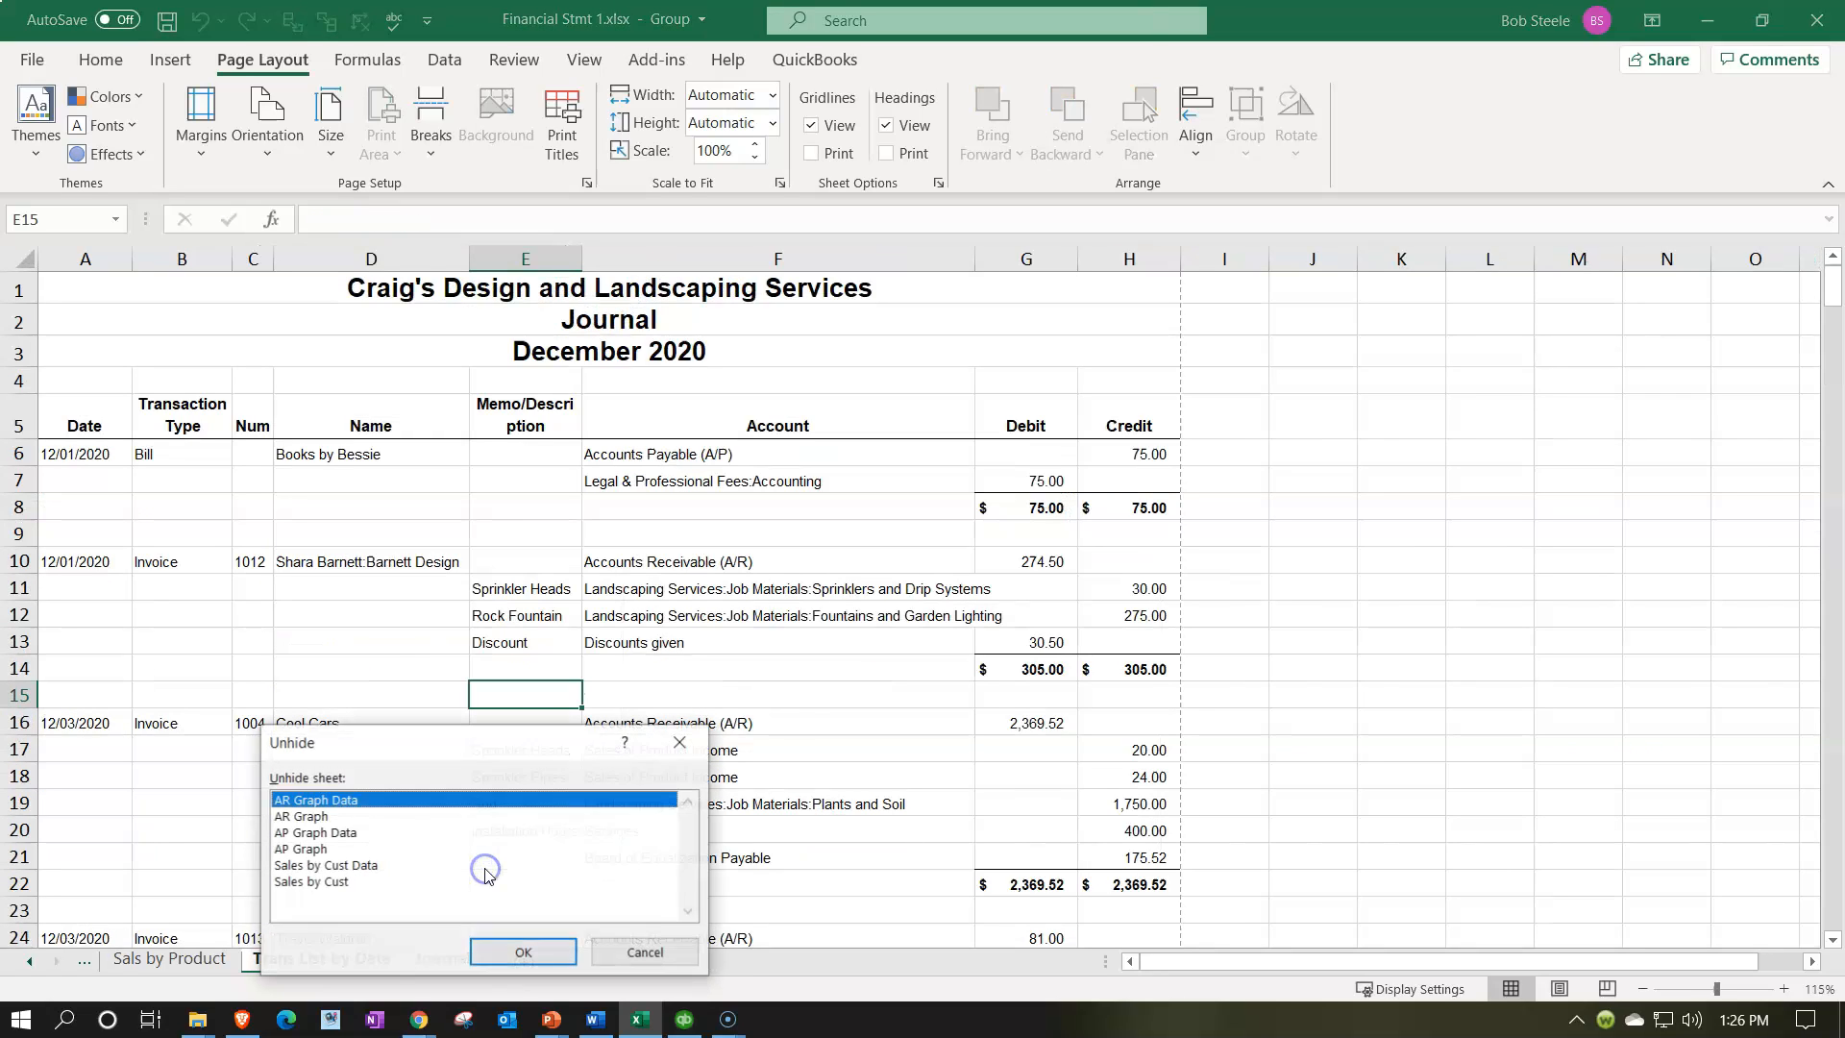
pyautogui.click(365, 882)
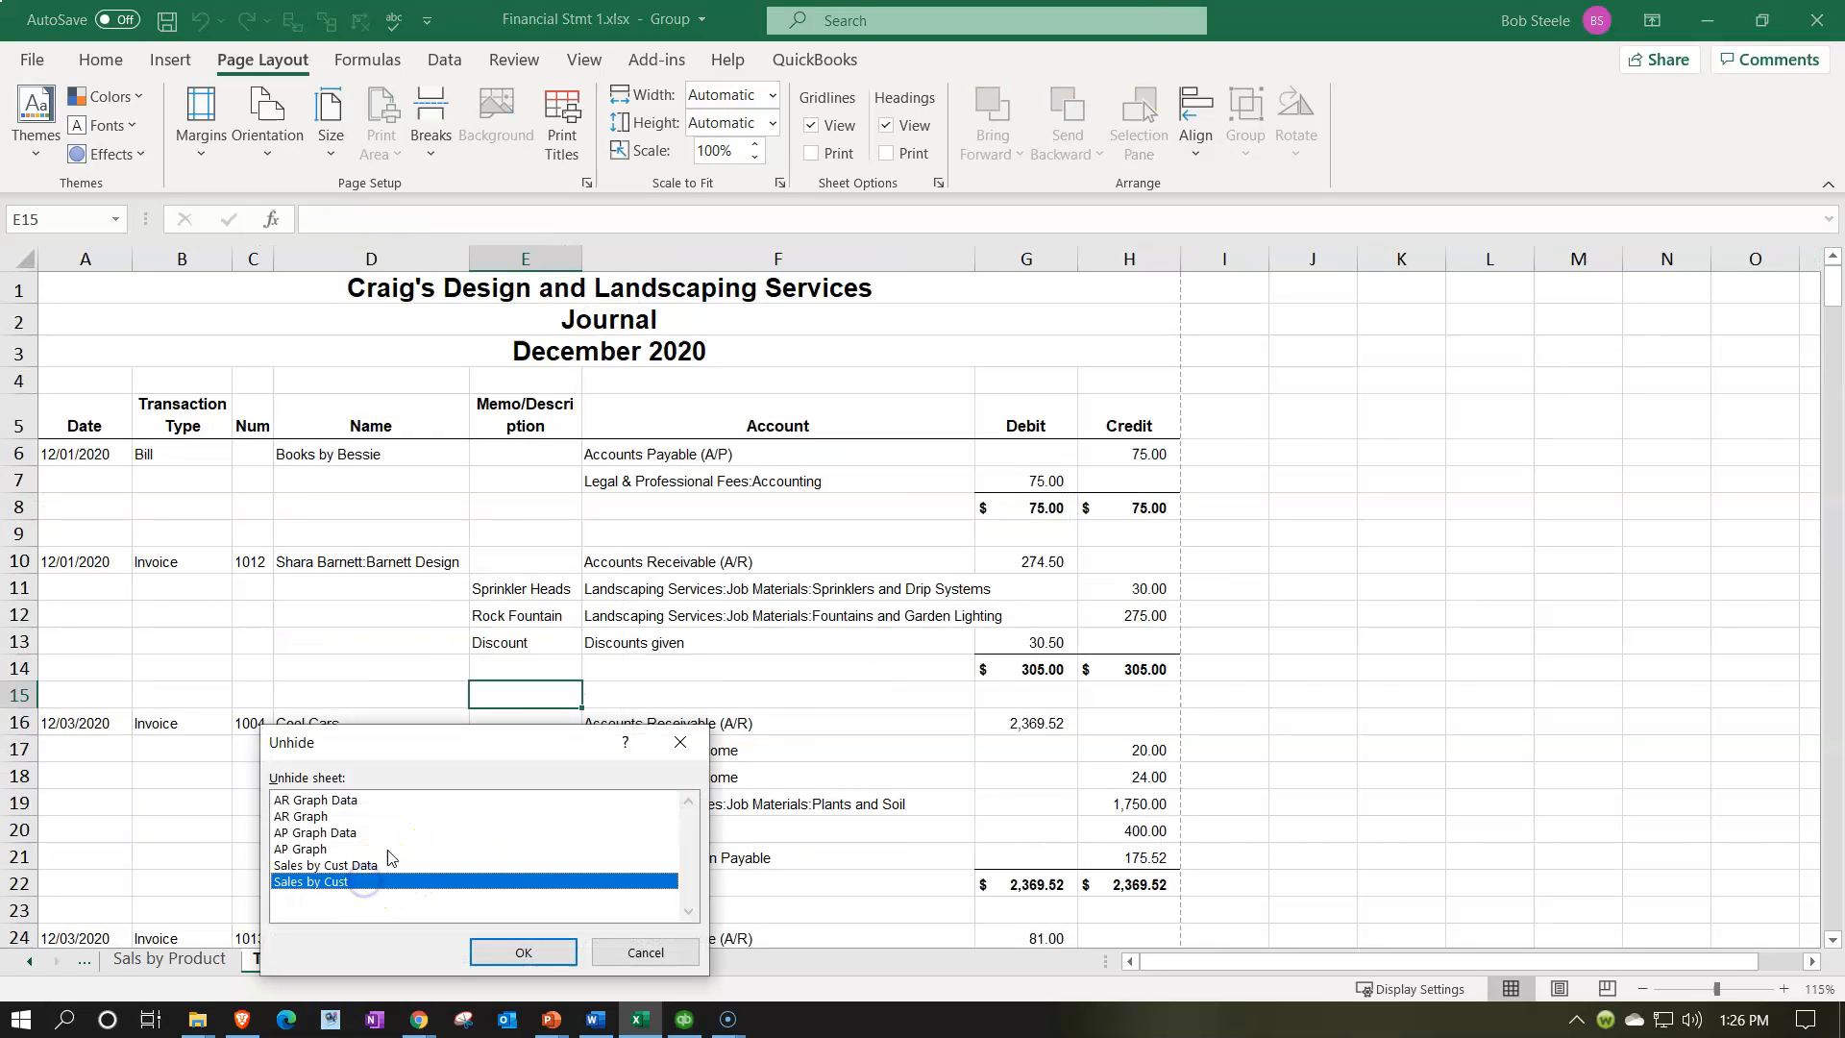
pyautogui.click(358, 800)
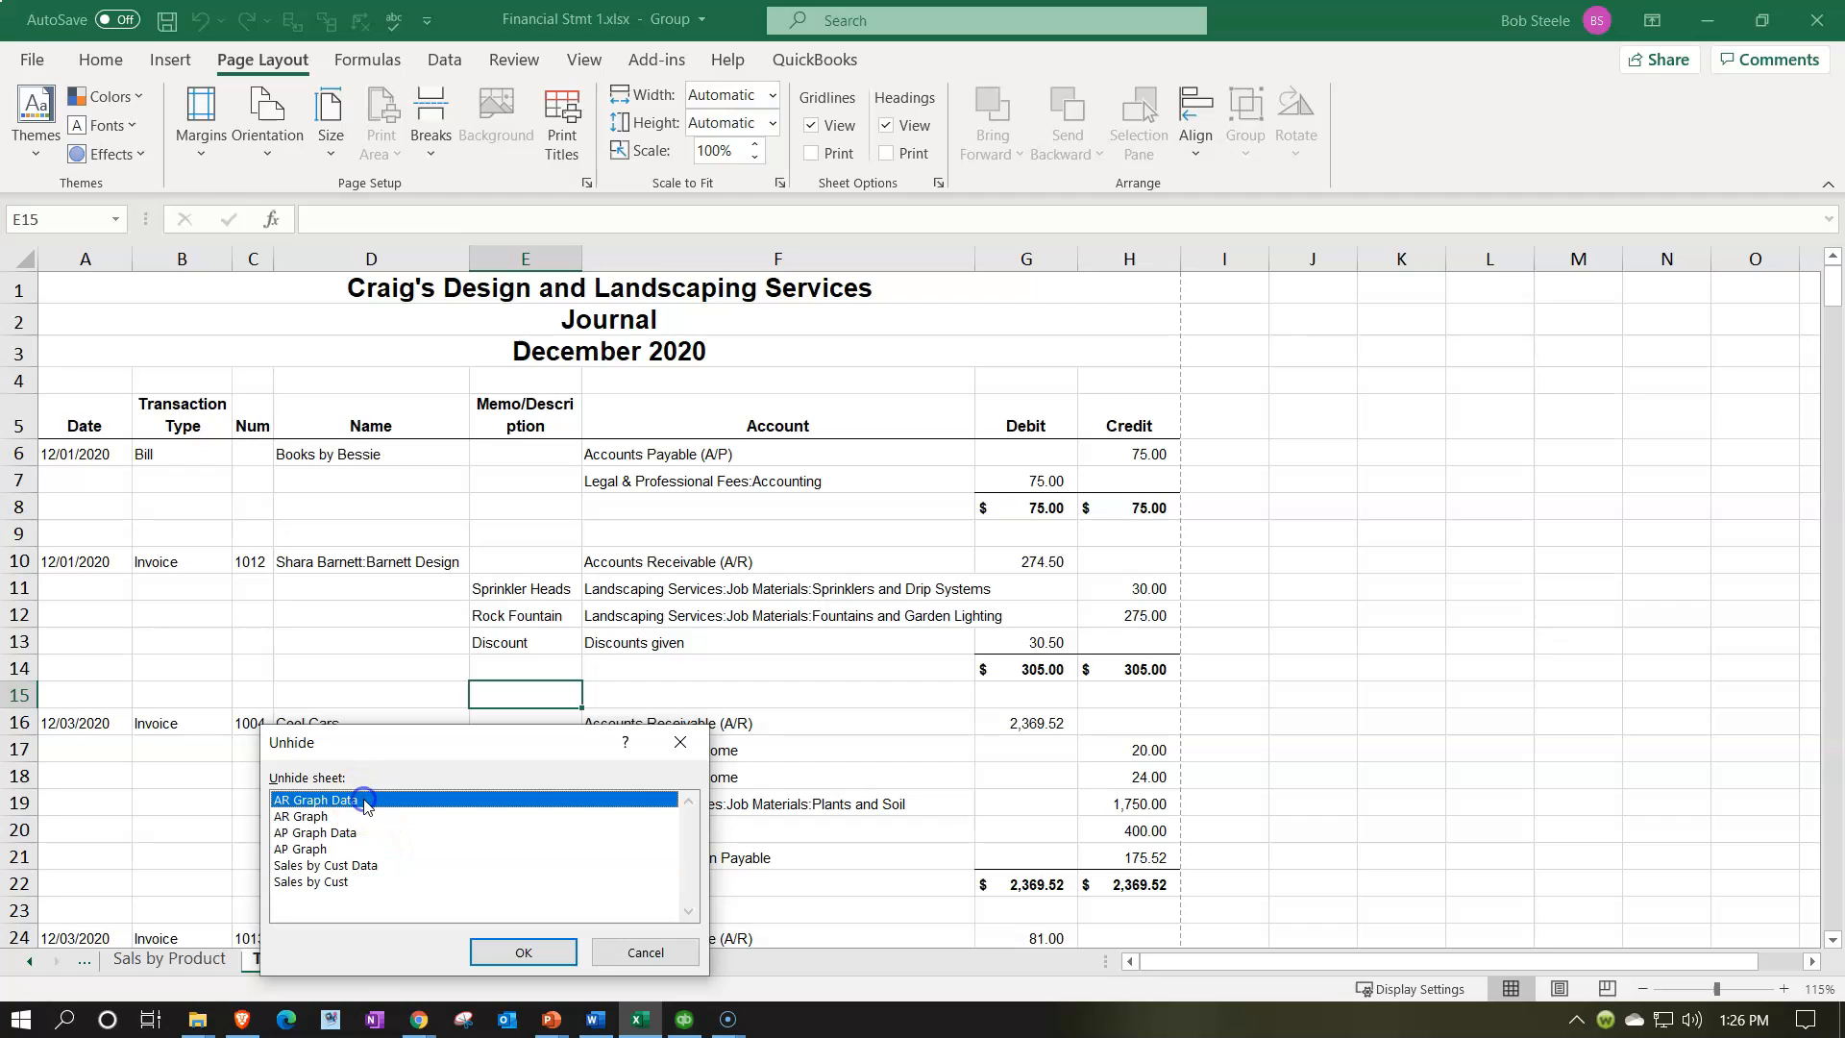
pyautogui.click(504, 943)
# - Group the sheets from Trans List by Date through AR Graph Data and unhide the AP Graph Data sheet
pyautogui.click(338, 959)
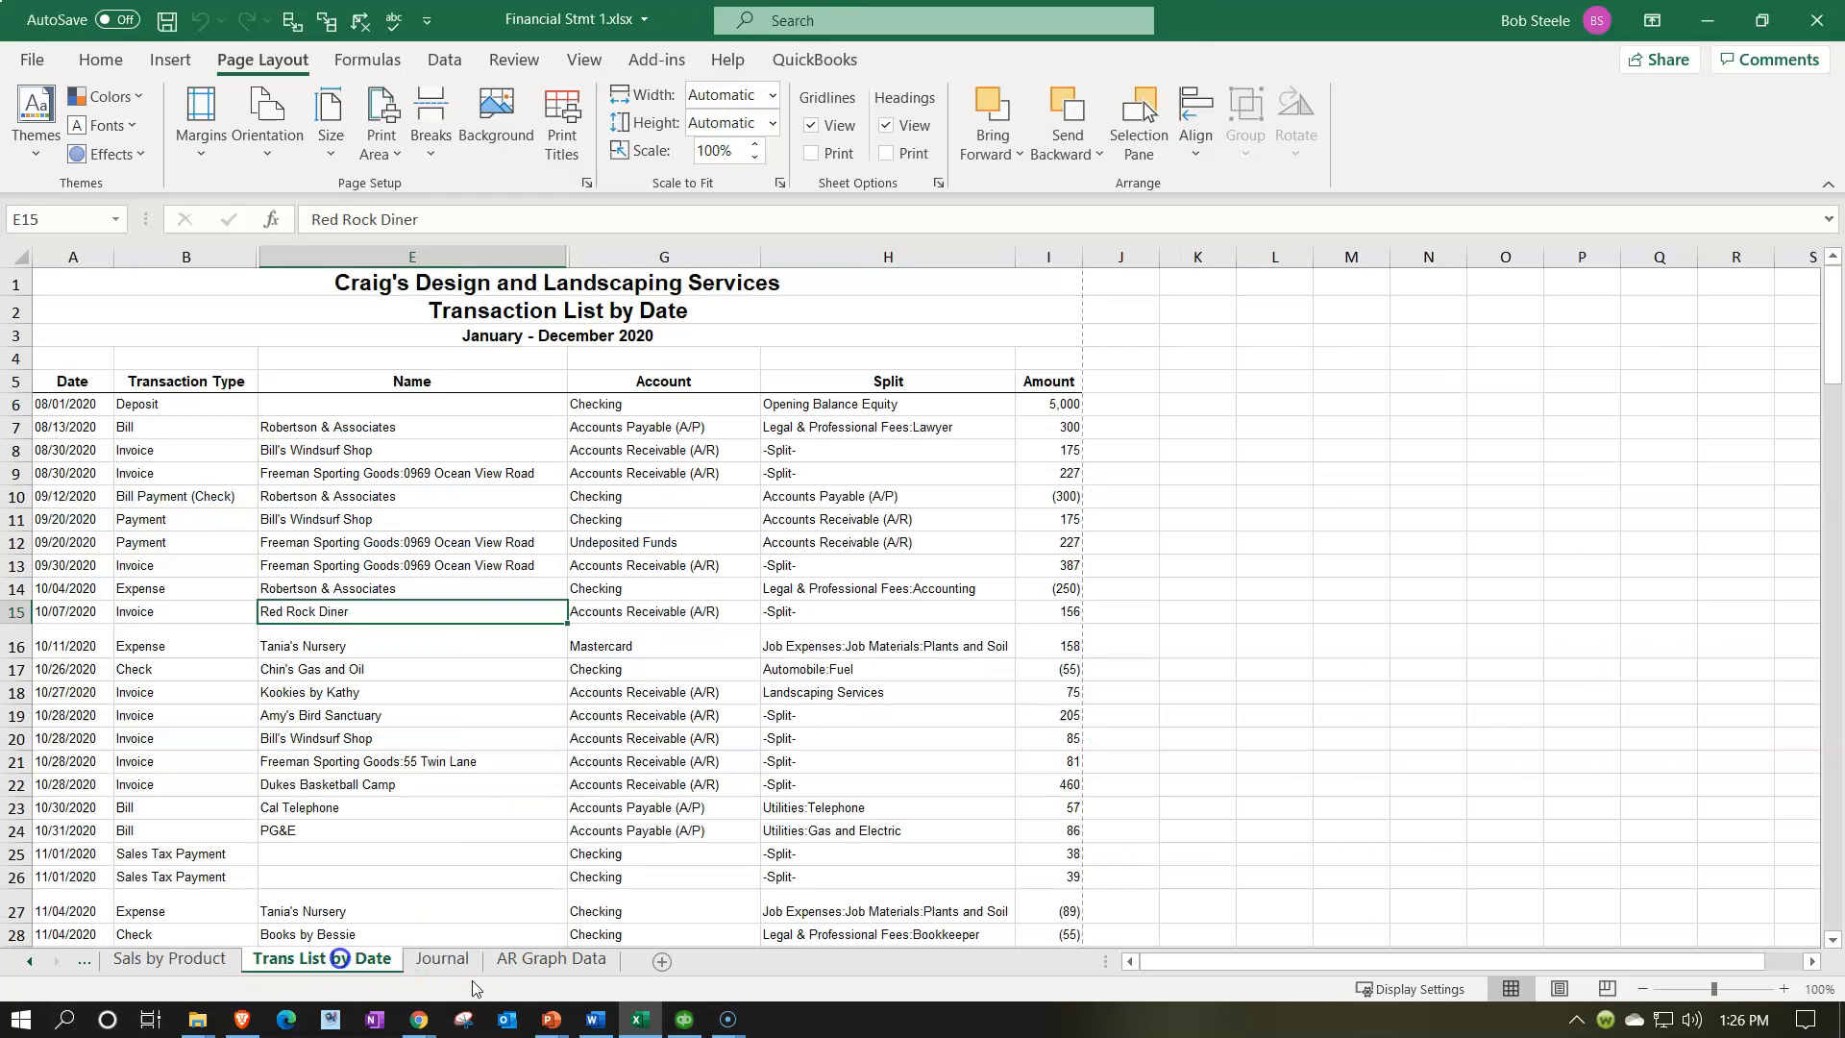
pyautogui.keyDown('shift'); pyautogui.click(552, 968); pyautogui.keyUp('shift')
pyautogui.rightClick(552, 968)
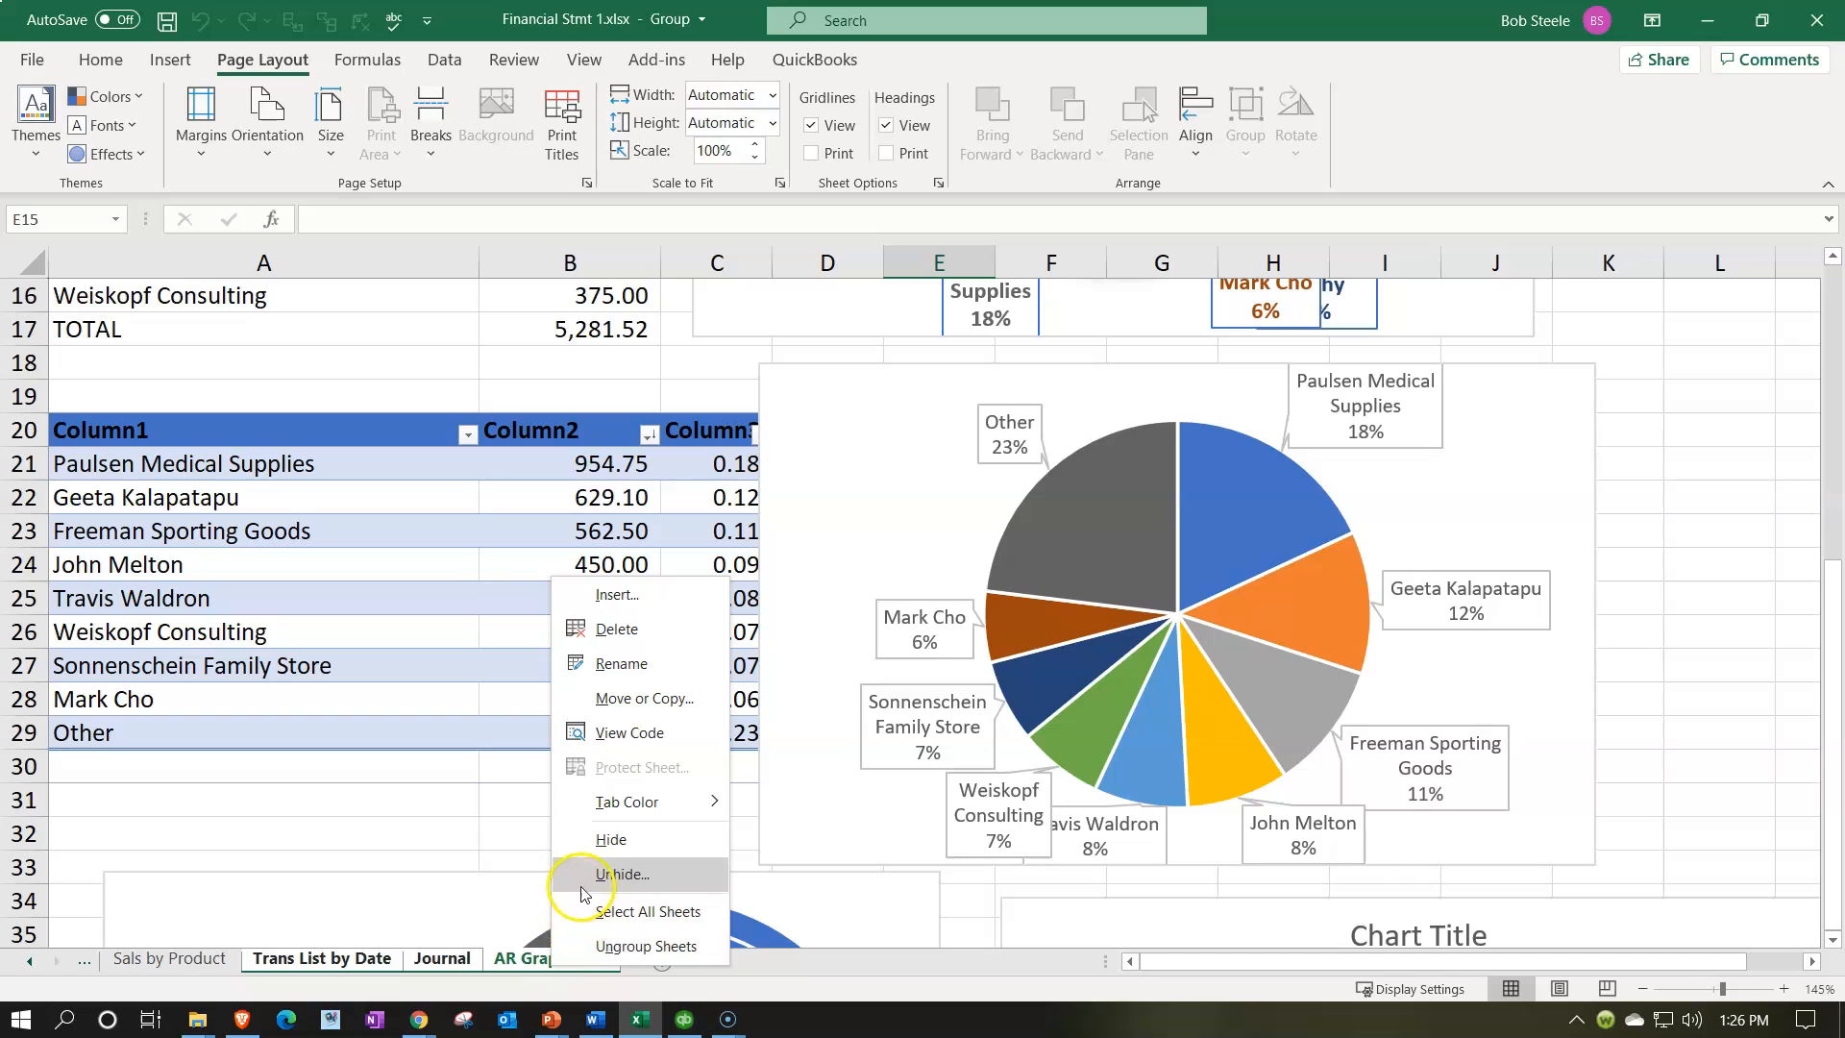
pyautogui.click(615, 874)
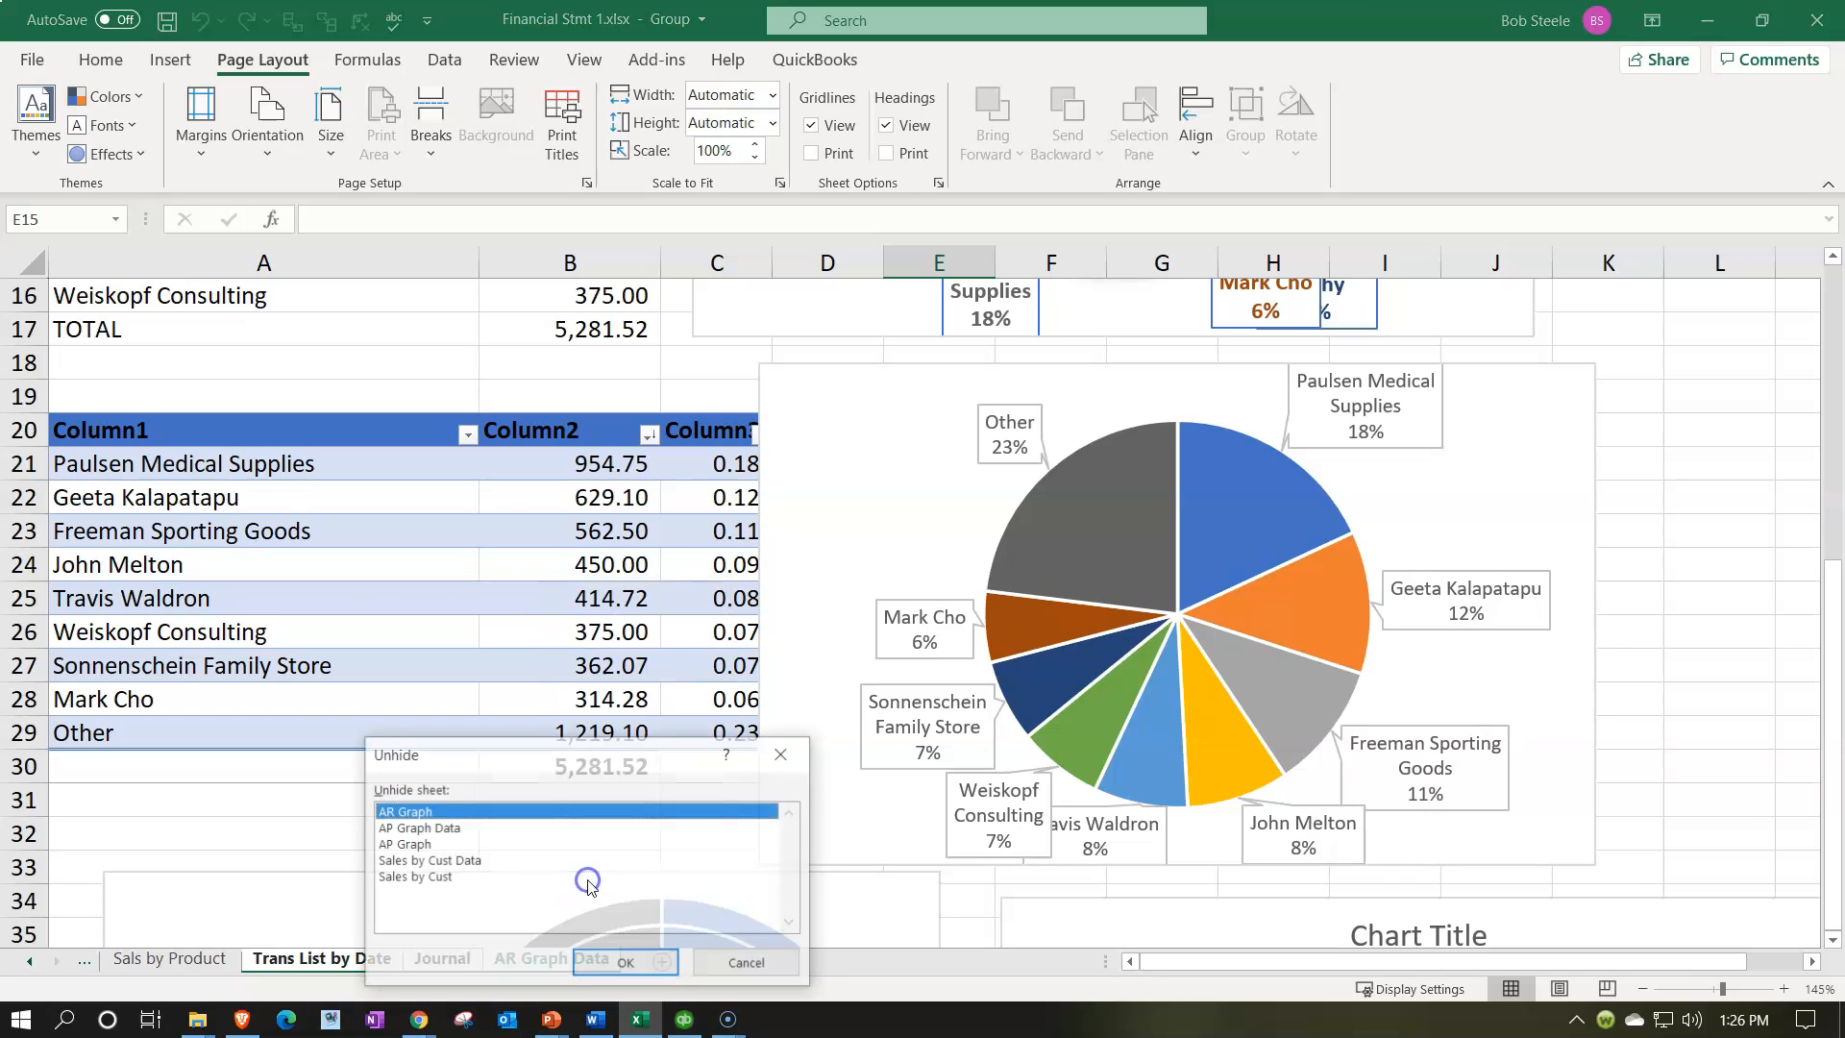
pyautogui.click(467, 828)
pyautogui.click(626, 964)
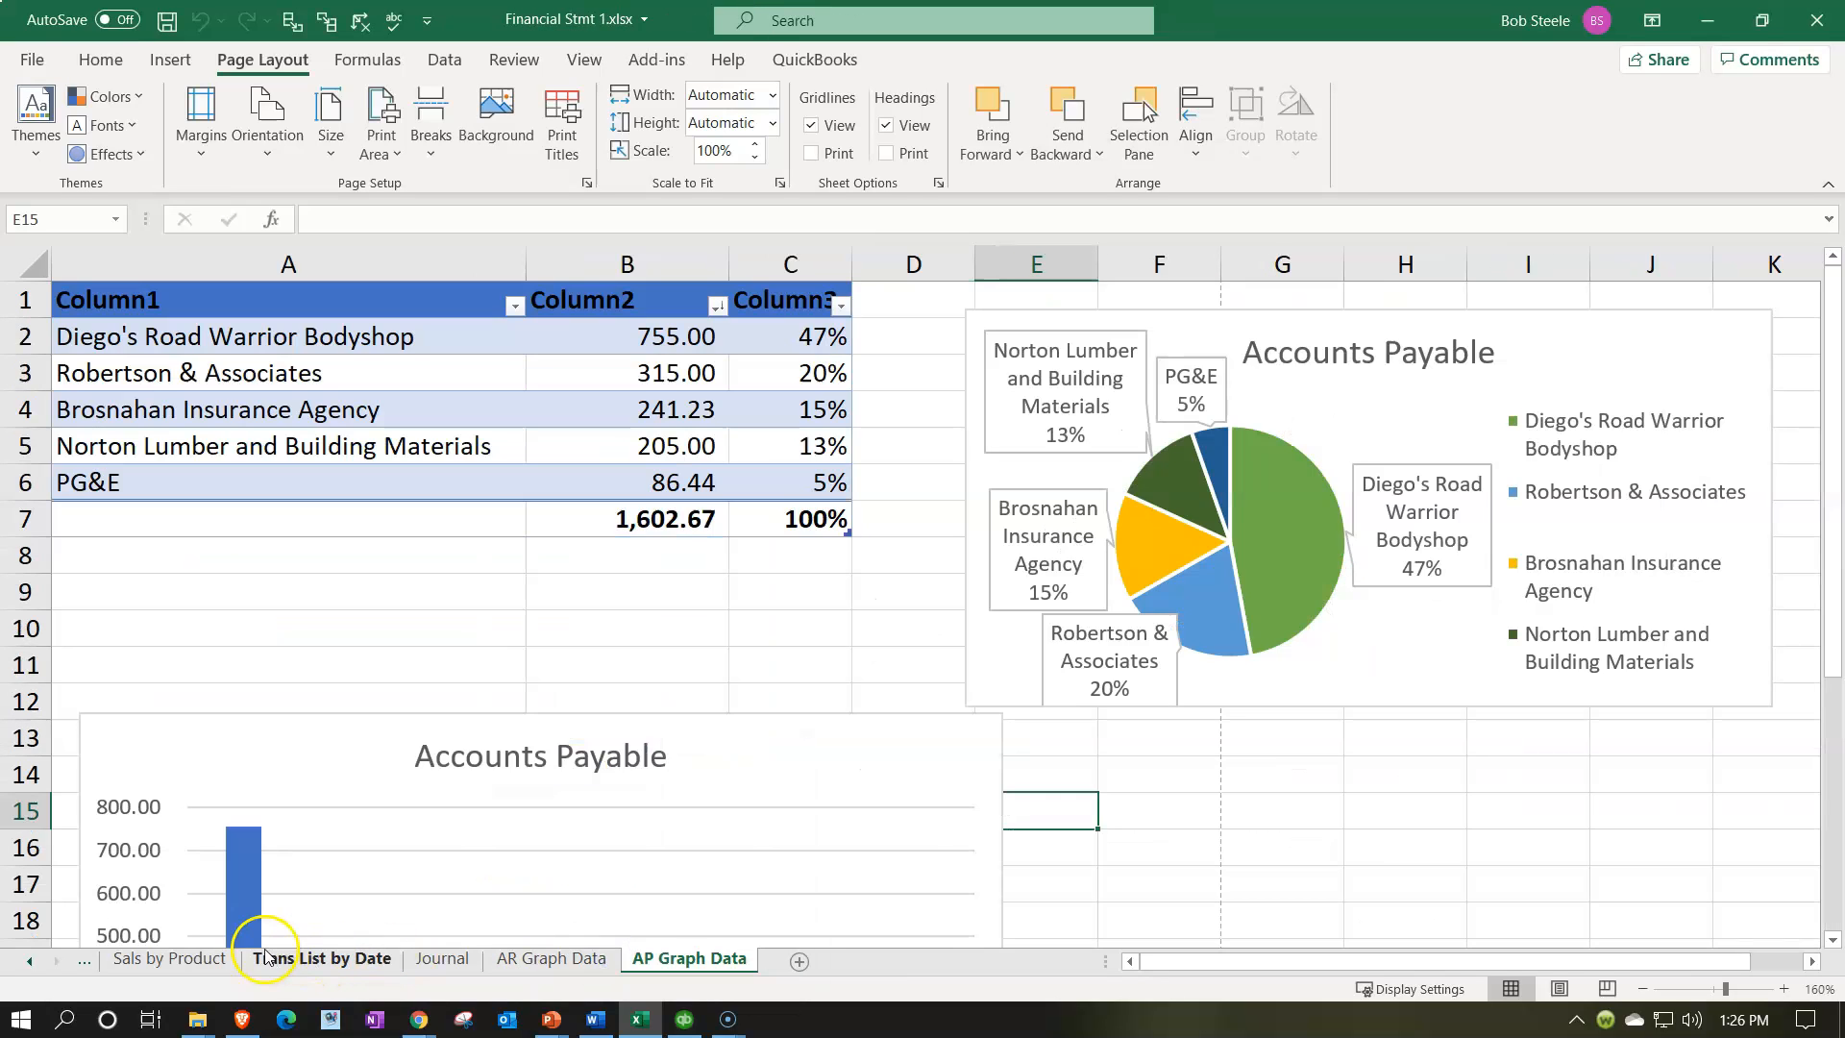
# - Unhide the AR Graph and AP Graph sheets one at a time, grouping Sals by Product through AP Graph Data before each
pyautogui.keyDown('shift'); pyautogui.click(639, 967); pyautogui.keyUp('shift')
pyautogui.rightClick(640, 965)
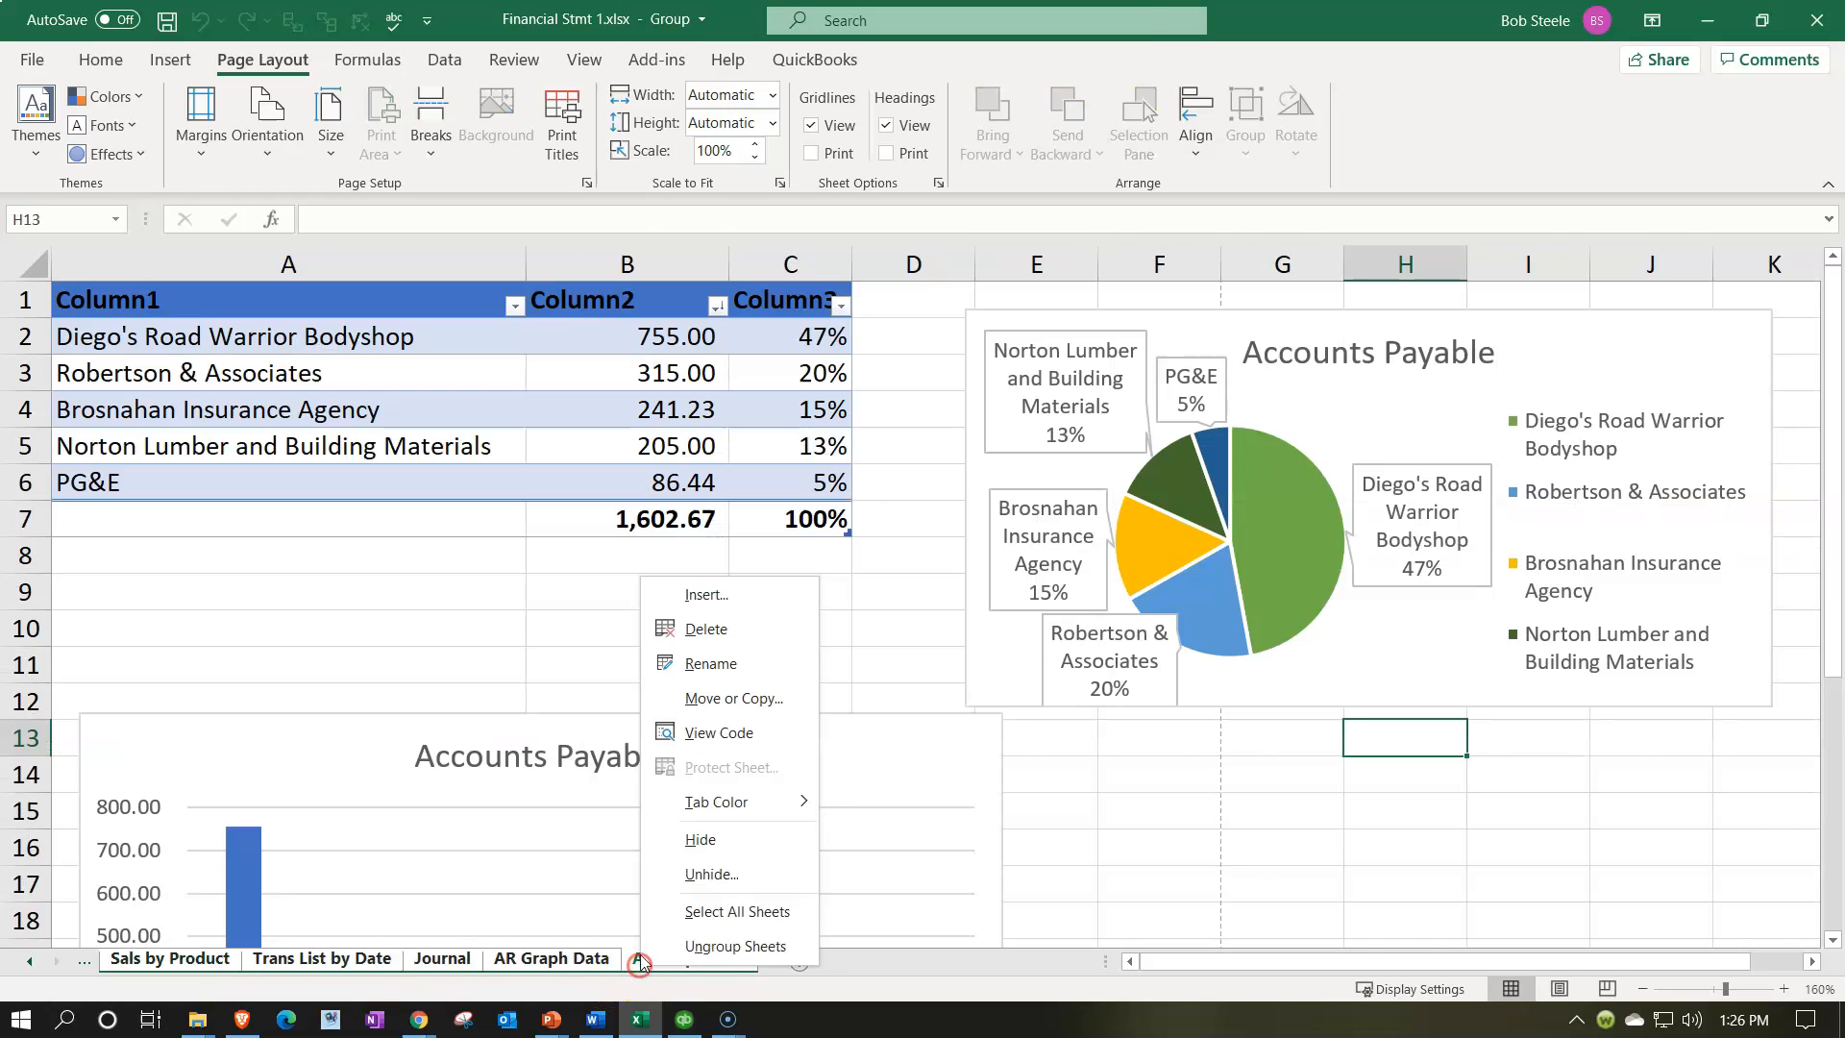
pyautogui.click(684, 875)
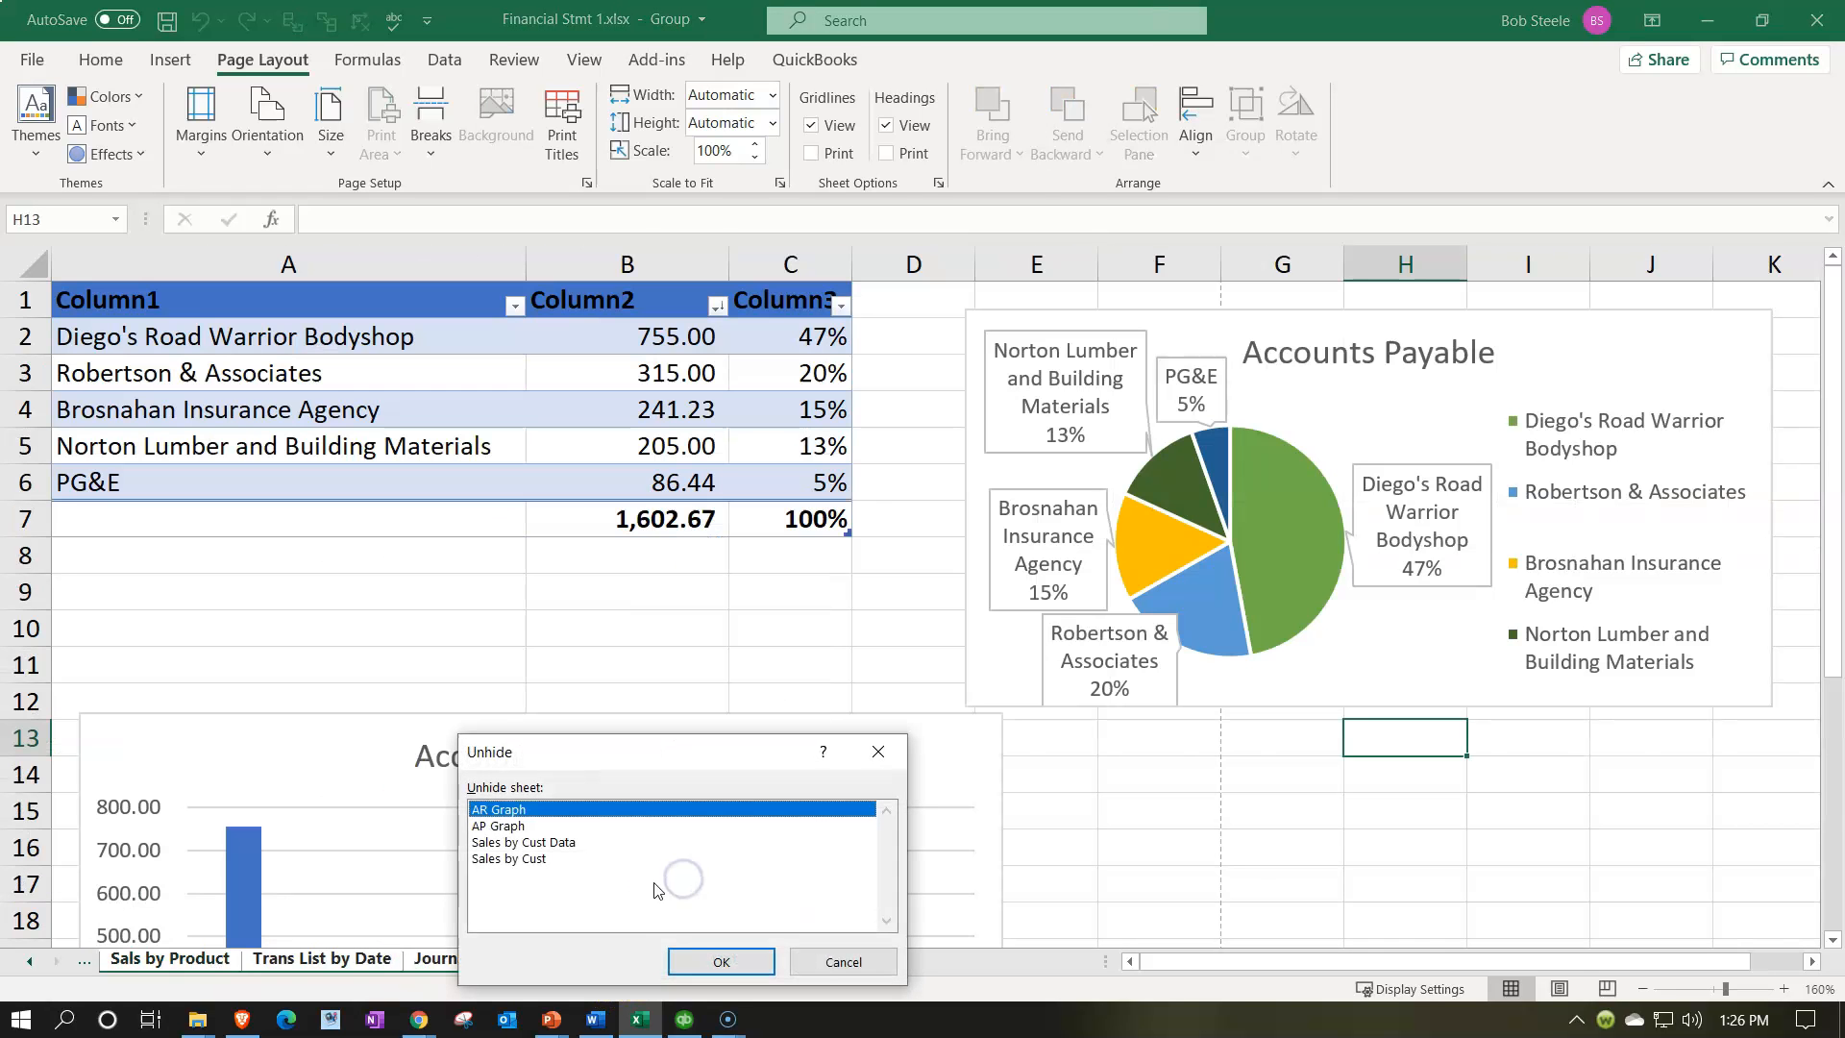
pyautogui.click(715, 961)
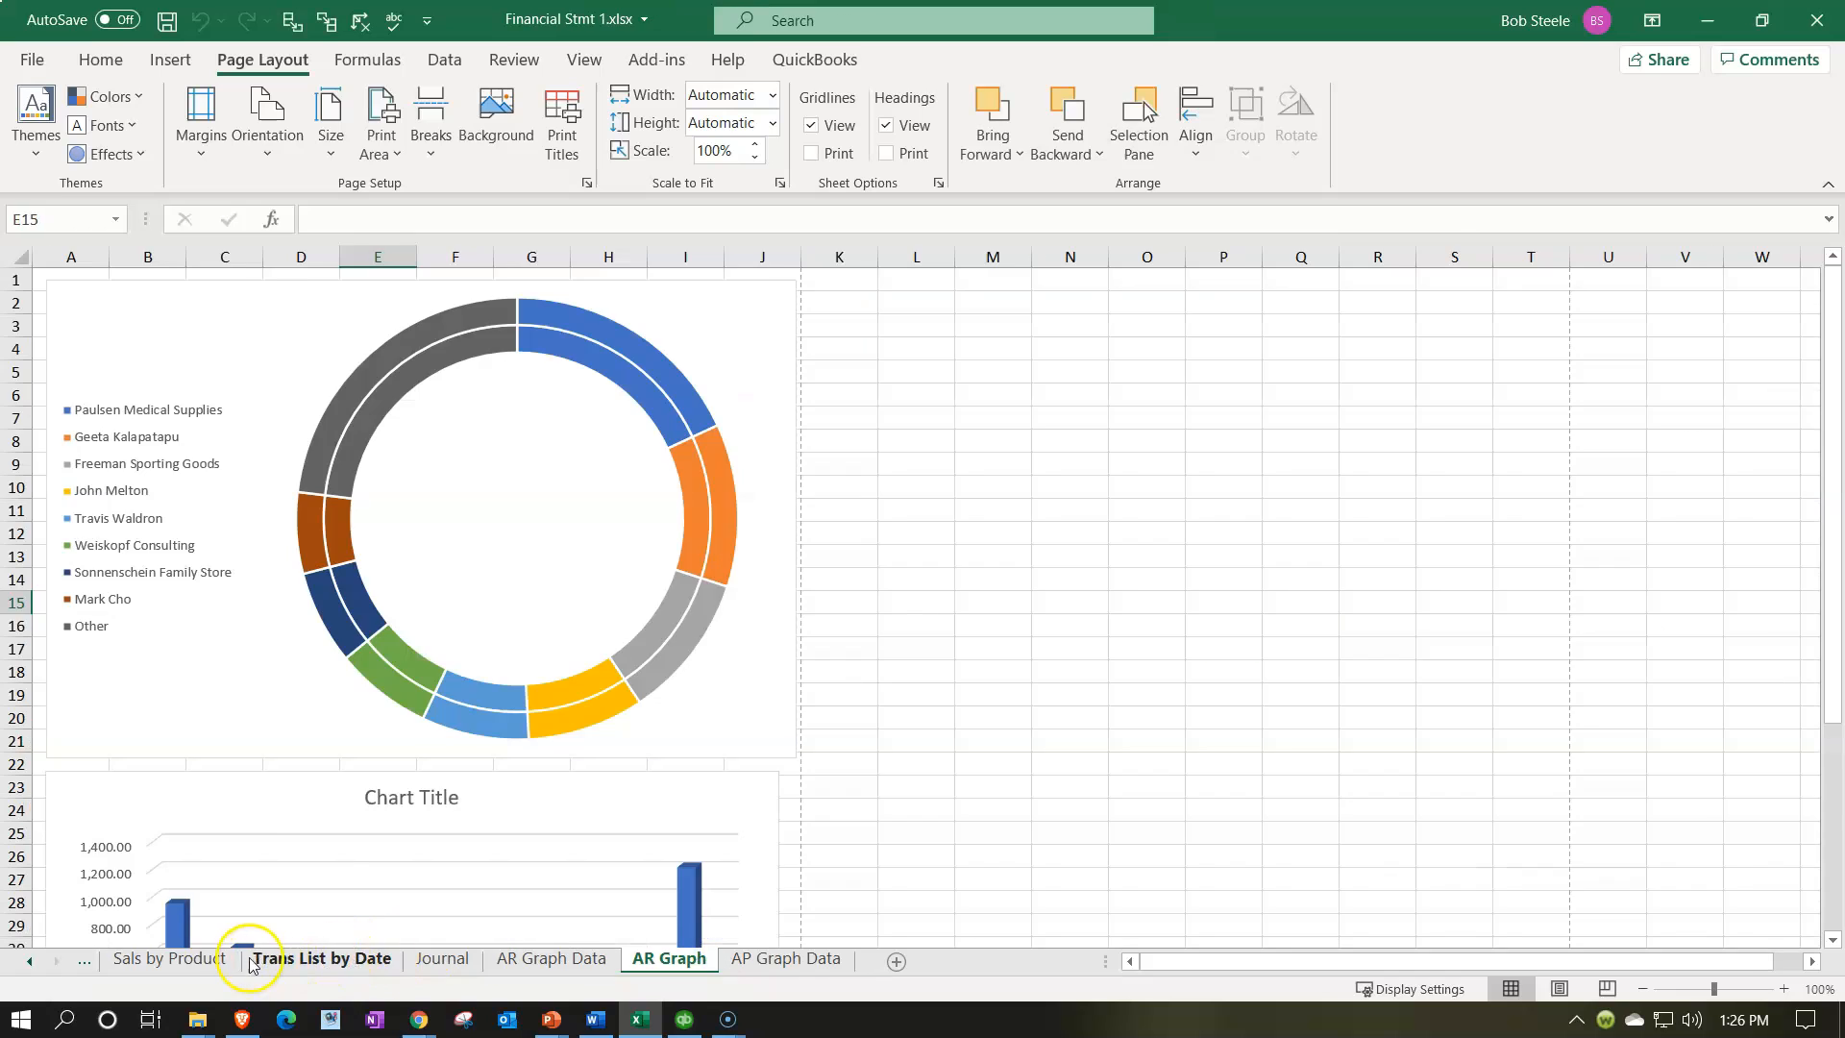
pyautogui.click(212, 961)
pyautogui.keyDown('shift'); pyautogui.click(780, 962); pyautogui.keyUp('shift')
pyautogui.rightClick(781, 964)
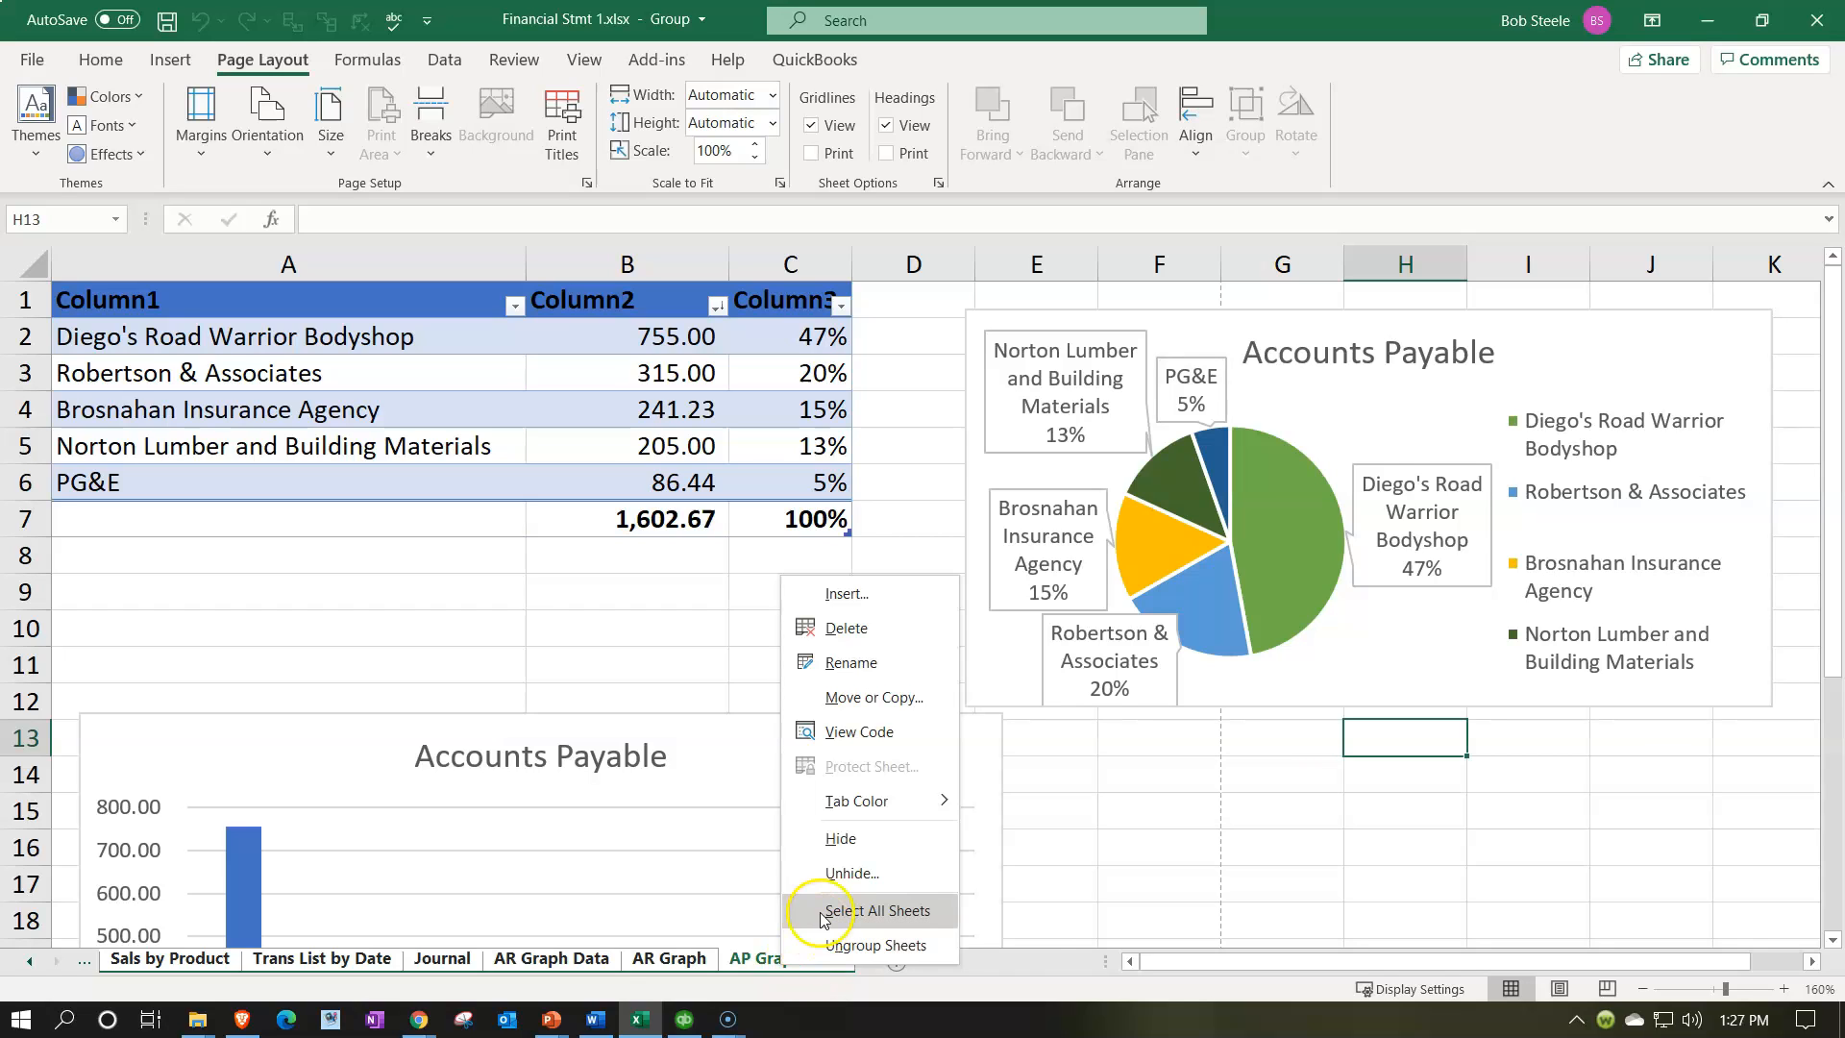
pyautogui.click(828, 873)
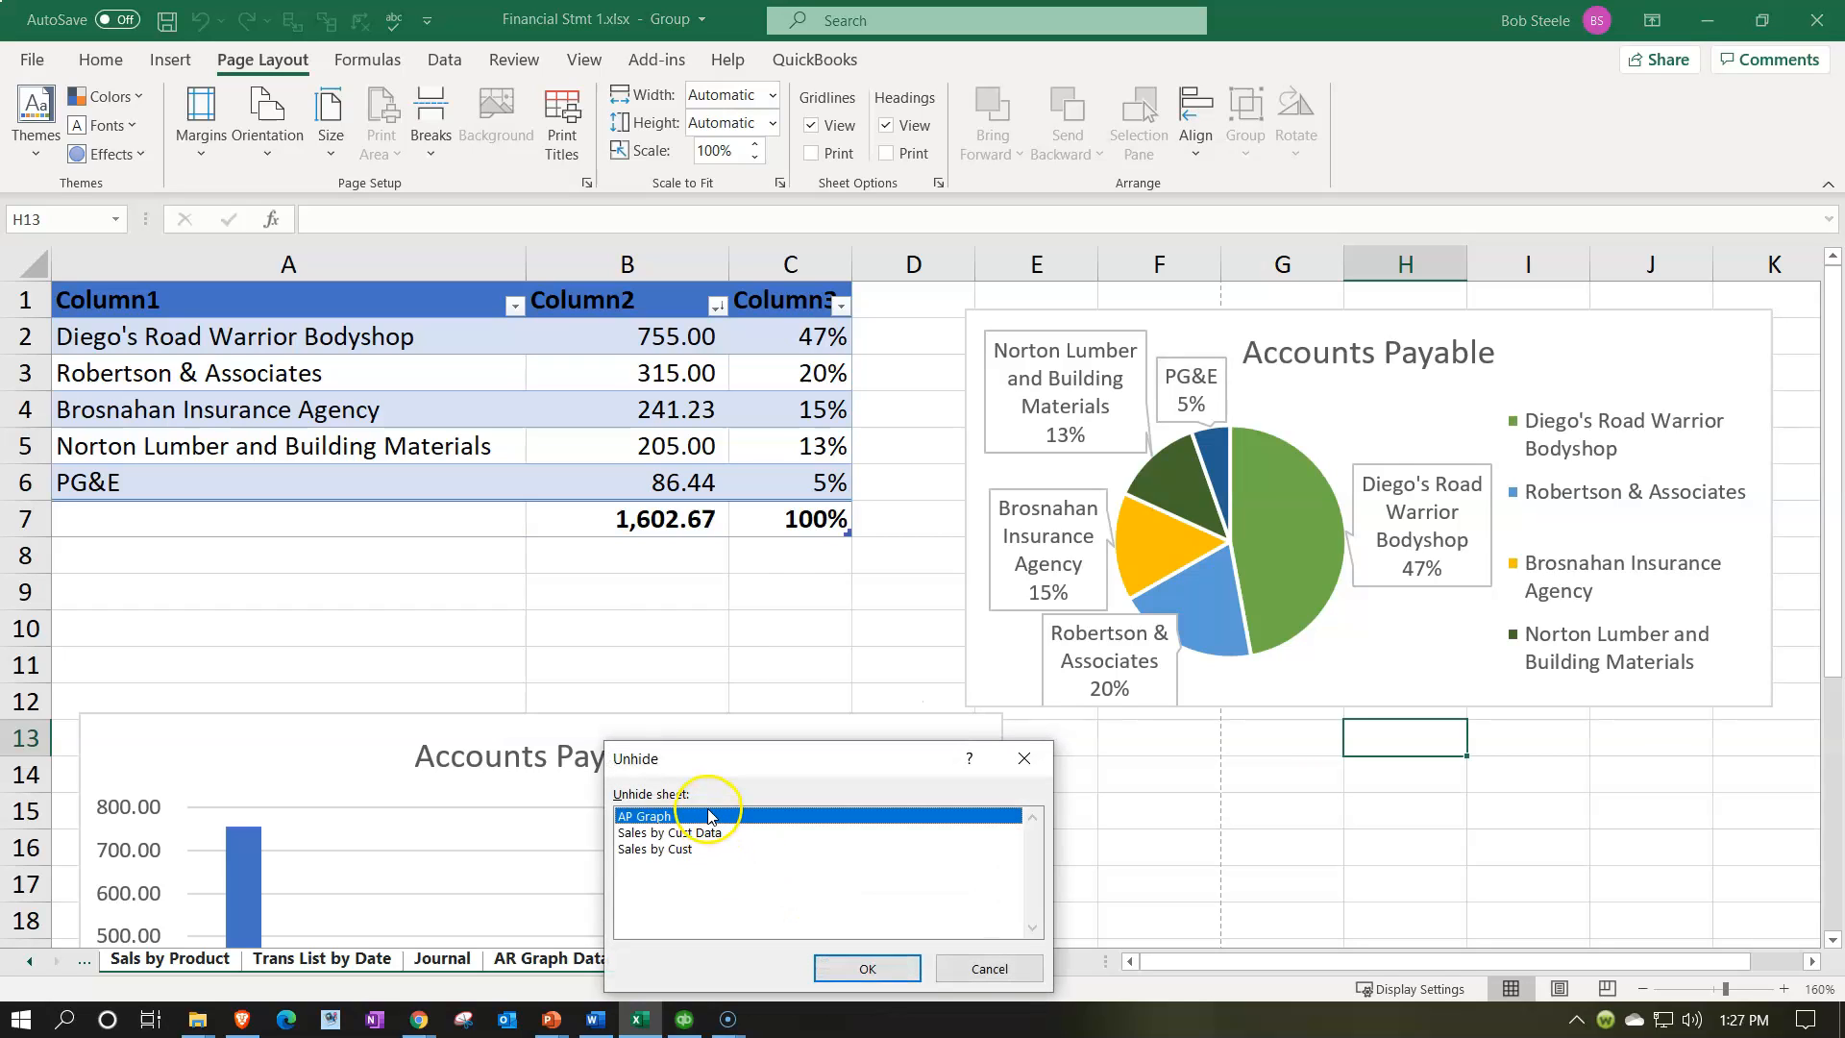
pyautogui.click(868, 967)
# - Group the sheets from AR Graph Data through AP Graph and unhide the Sales by Cust Data sheet
pyautogui.click(577, 958)
pyautogui.keyDown('shift'); pyautogui.click(908, 958); pyautogui.keyUp('shift')
pyautogui.rightClick(920, 962)
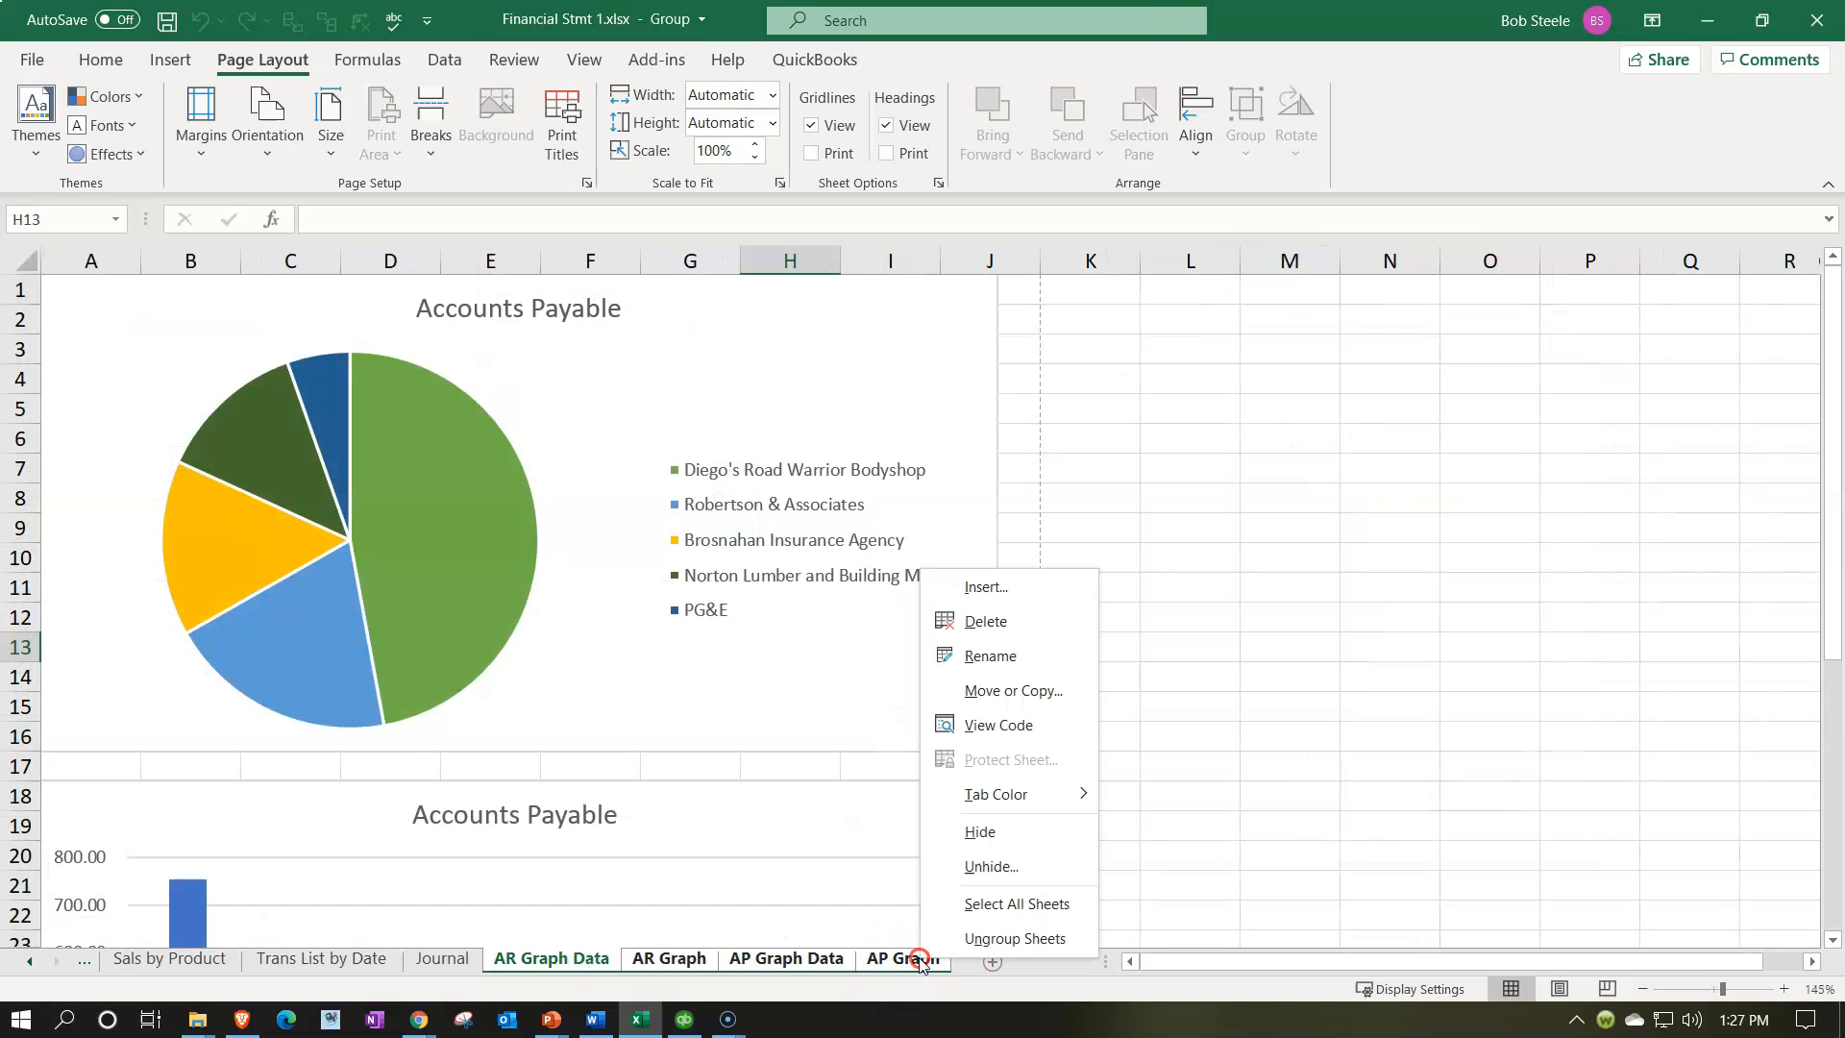
pyautogui.click(955, 866)
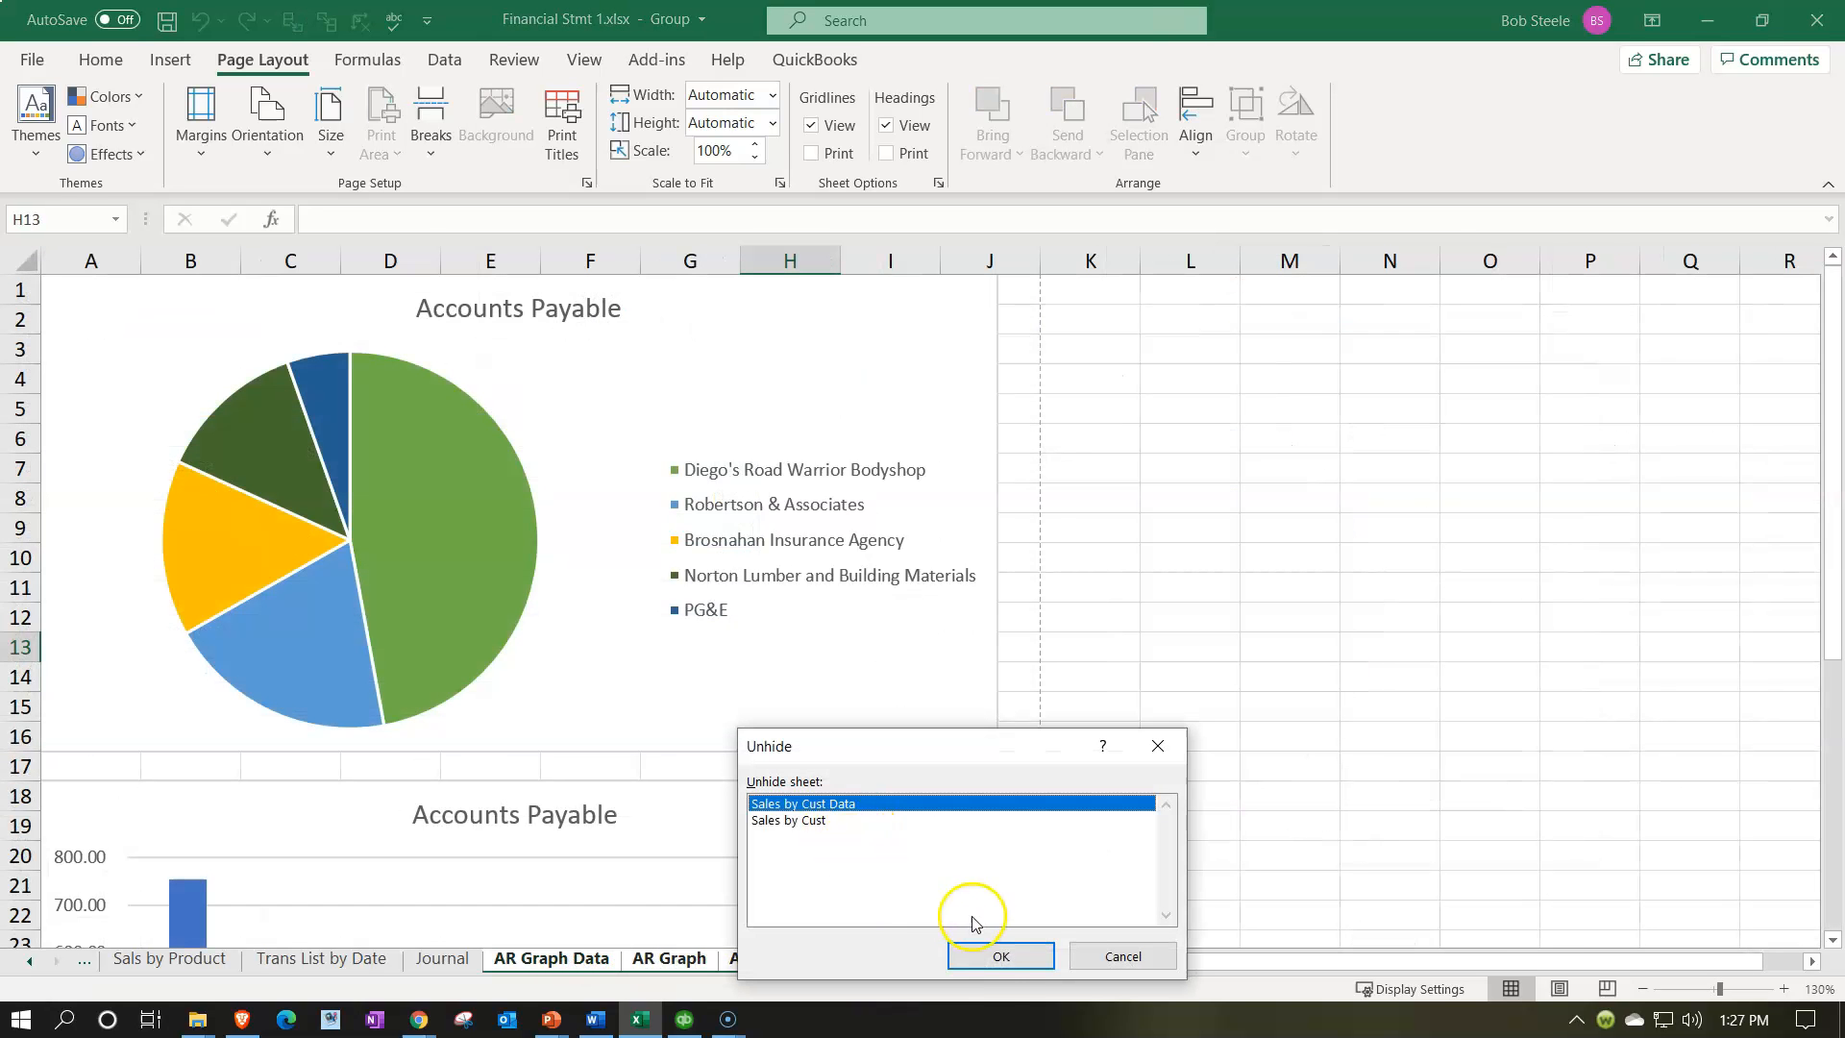
pyautogui.click(1002, 957)
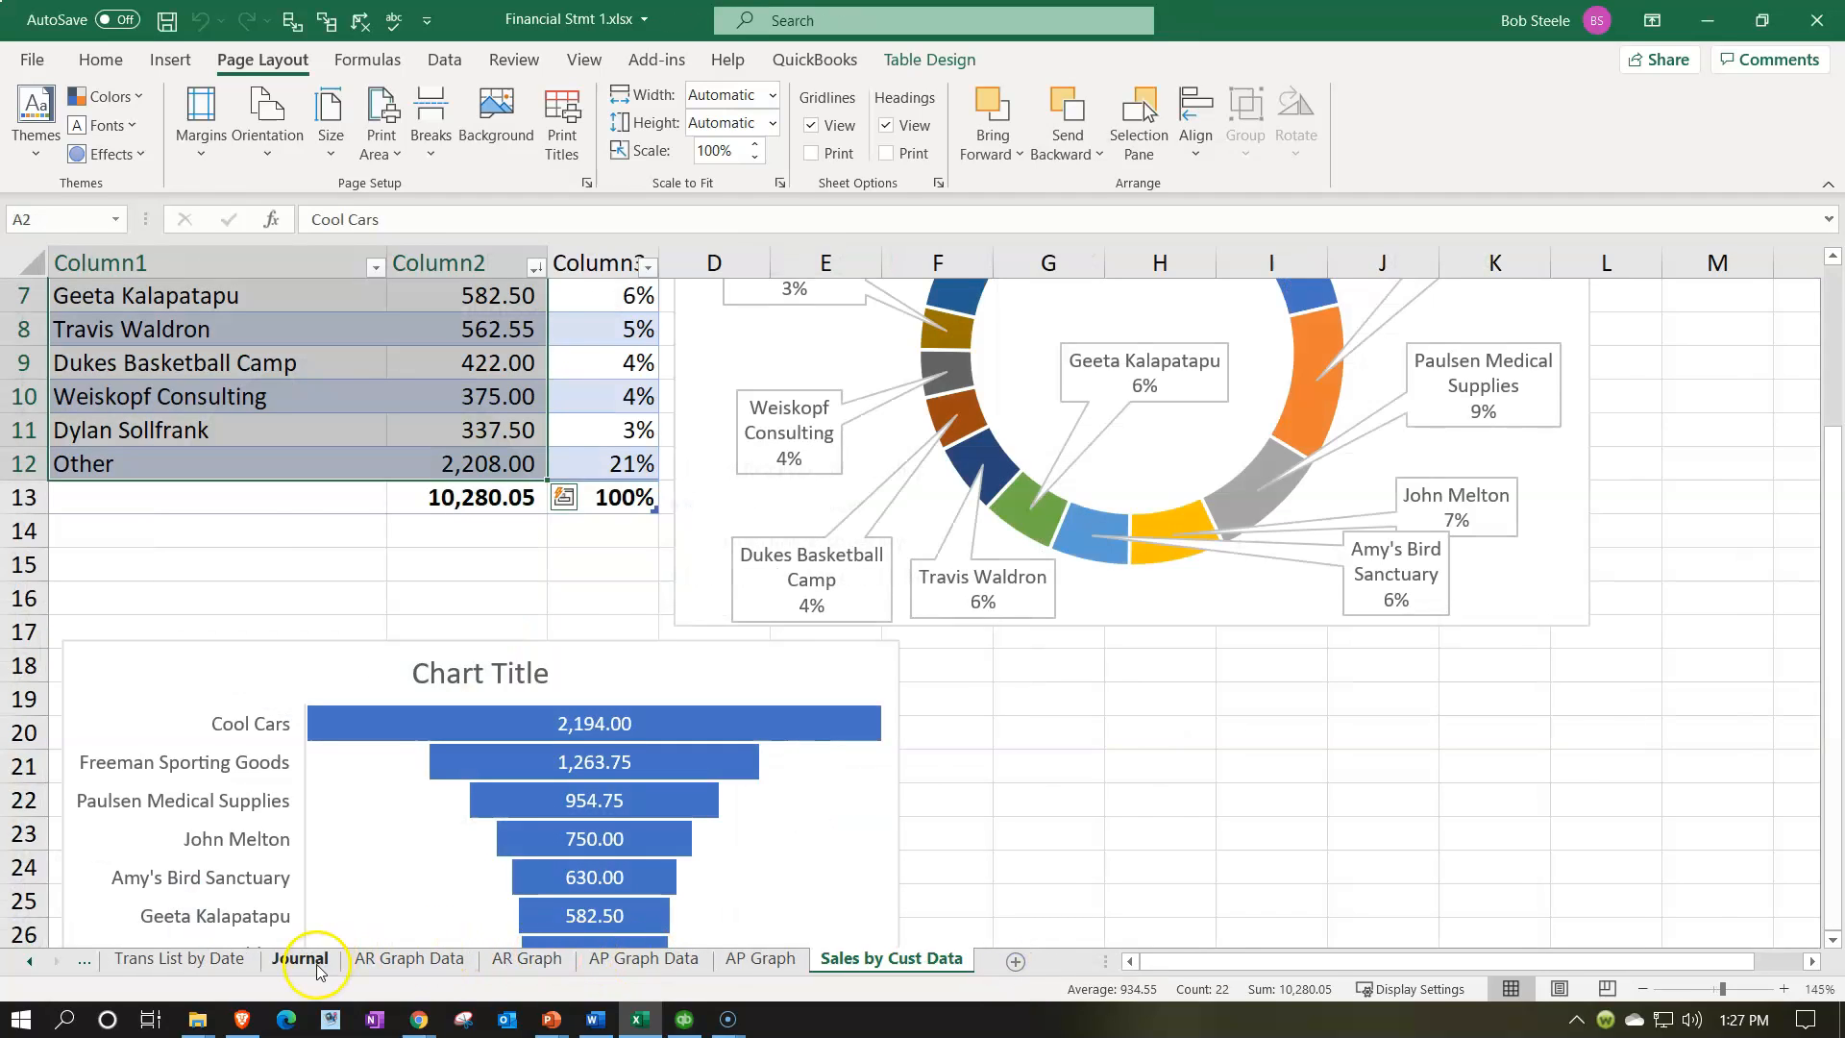
# - Unhide the Sales by Cust sheet with Journal through Sales by Cust Data grouped, and select cell M22 on it
pyautogui.click(300, 958)
pyautogui.keyDown('shift'); pyautogui.click(860, 958); pyautogui.keyUp('shift')
pyautogui.rightClick(867, 959)
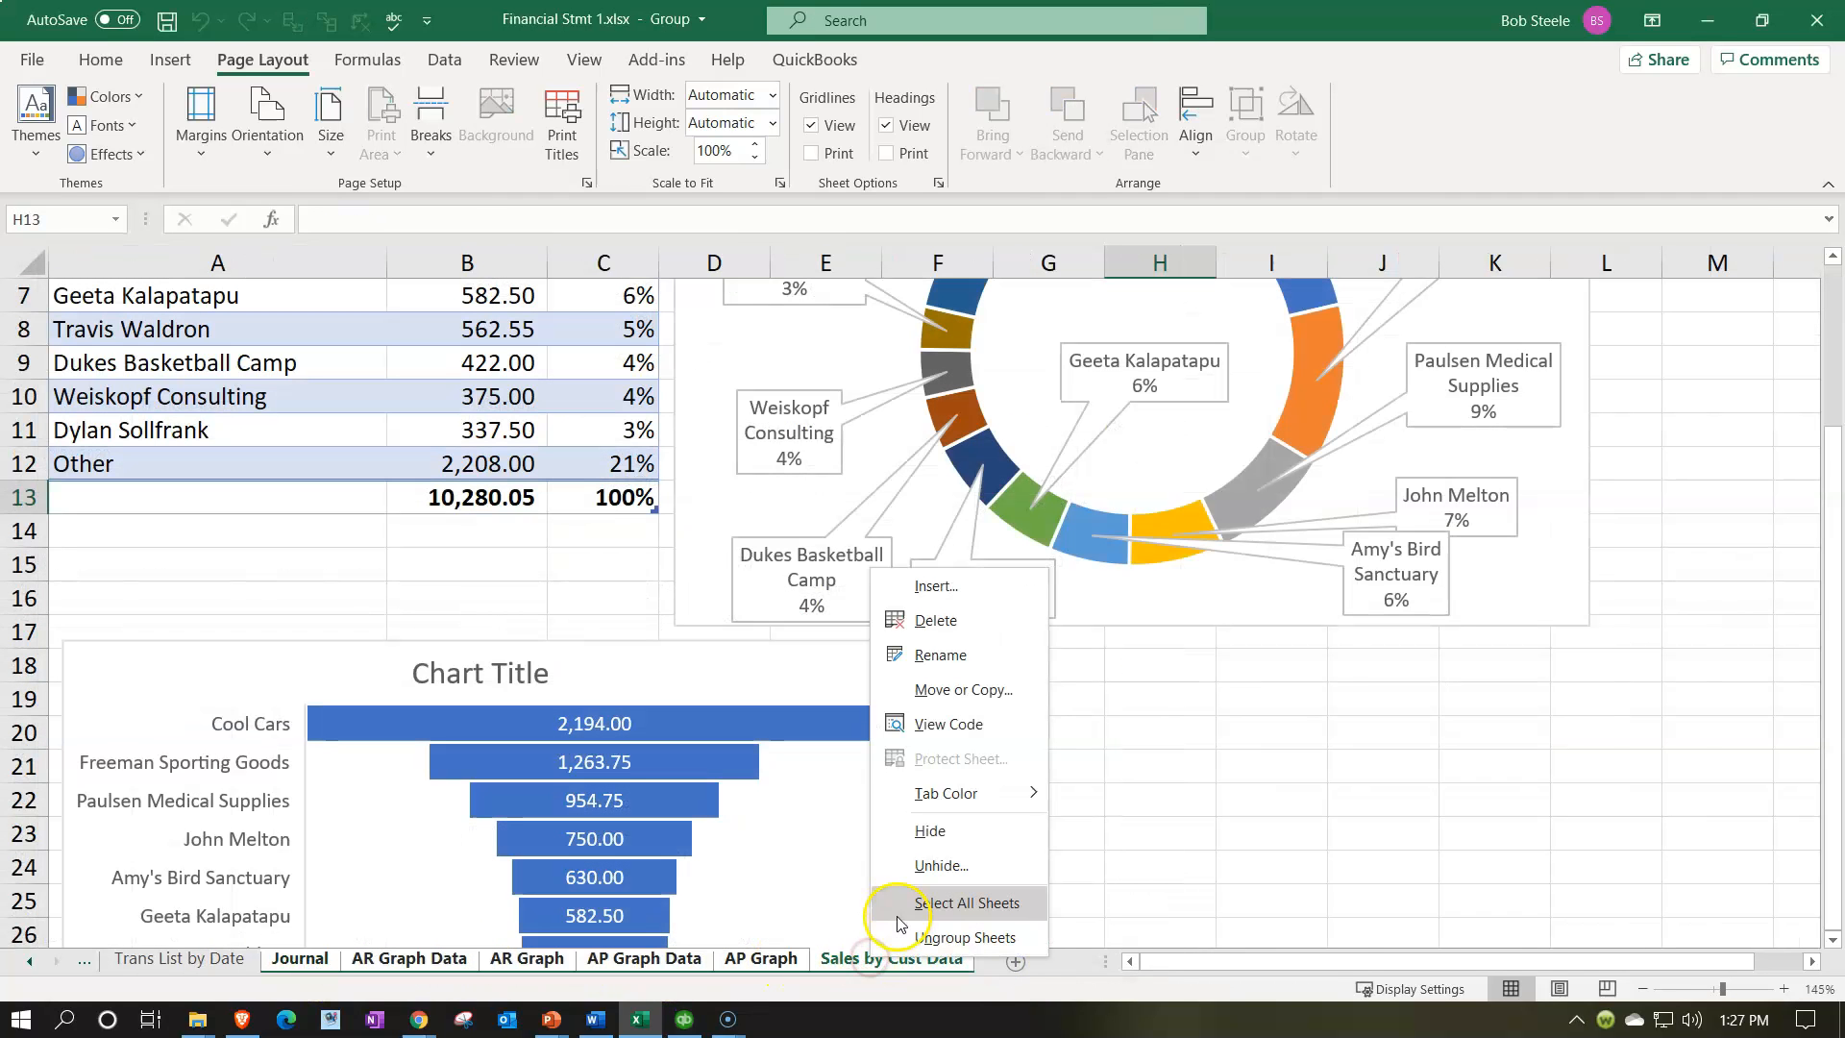
pyautogui.click(923, 867)
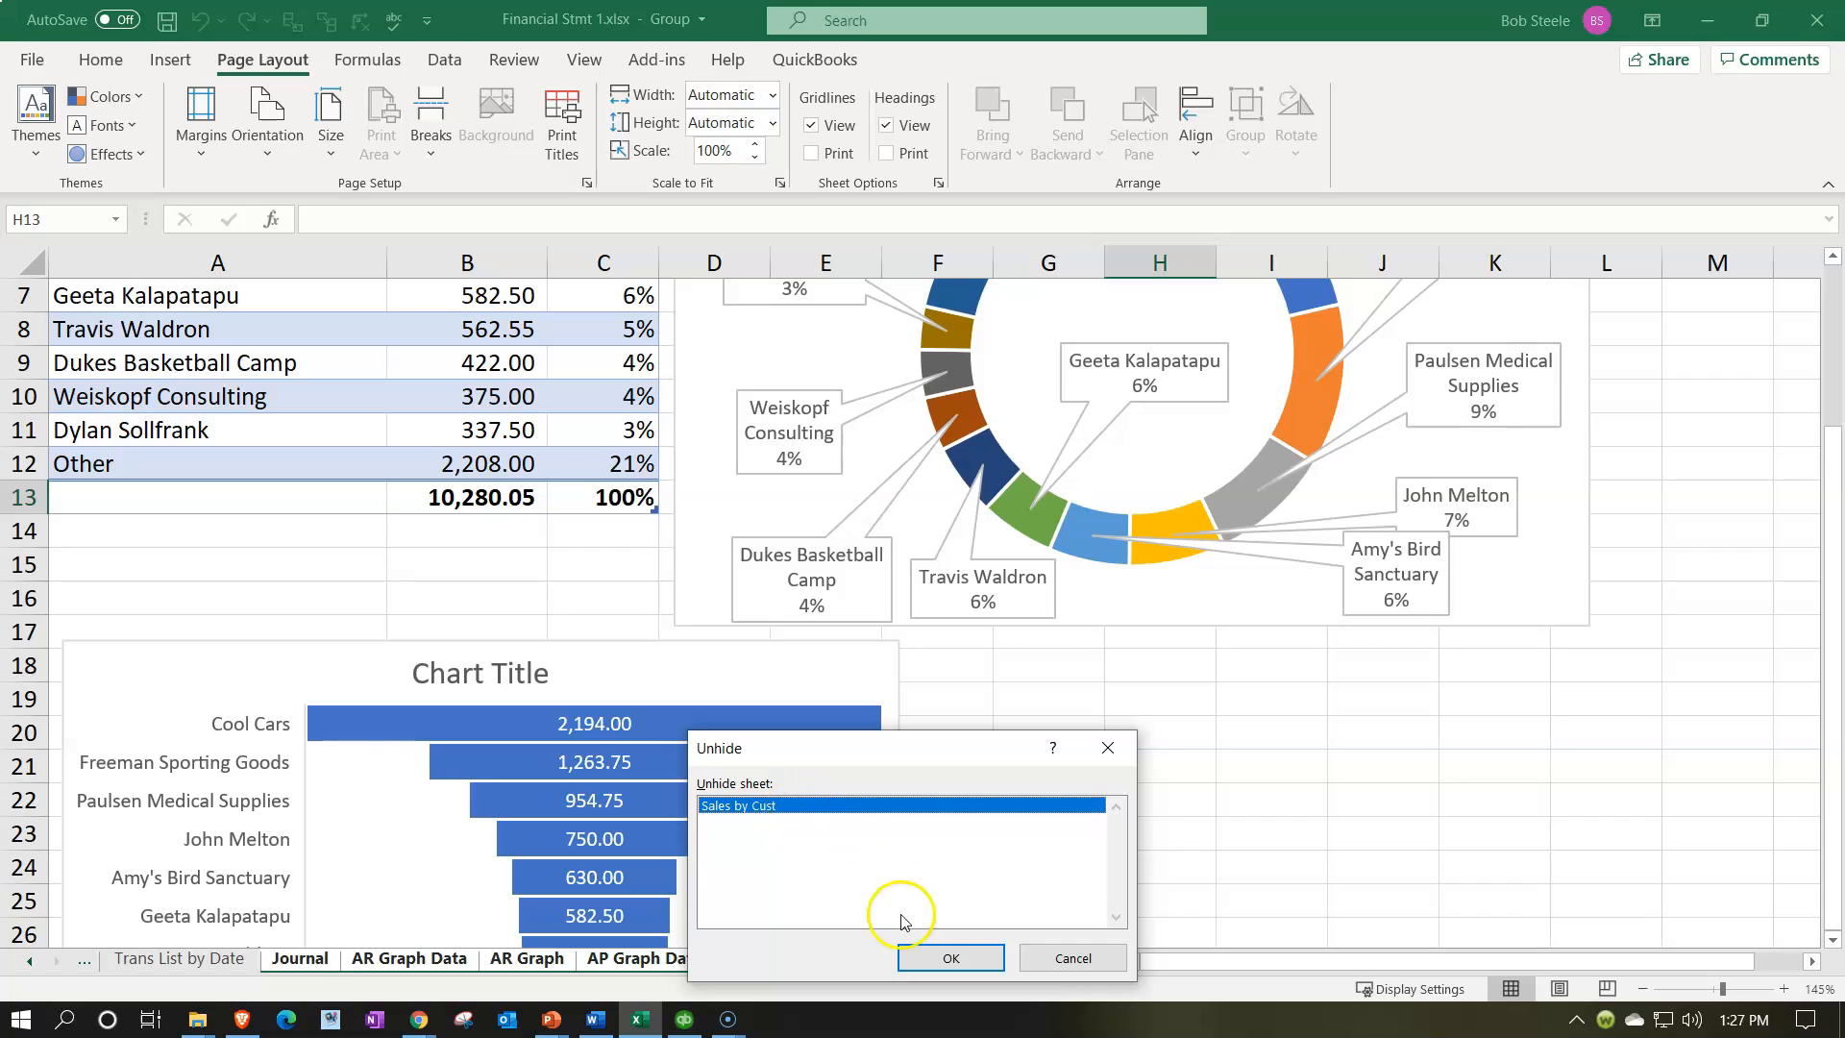
pyautogui.click(937, 957)
pyautogui.click(993, 766)
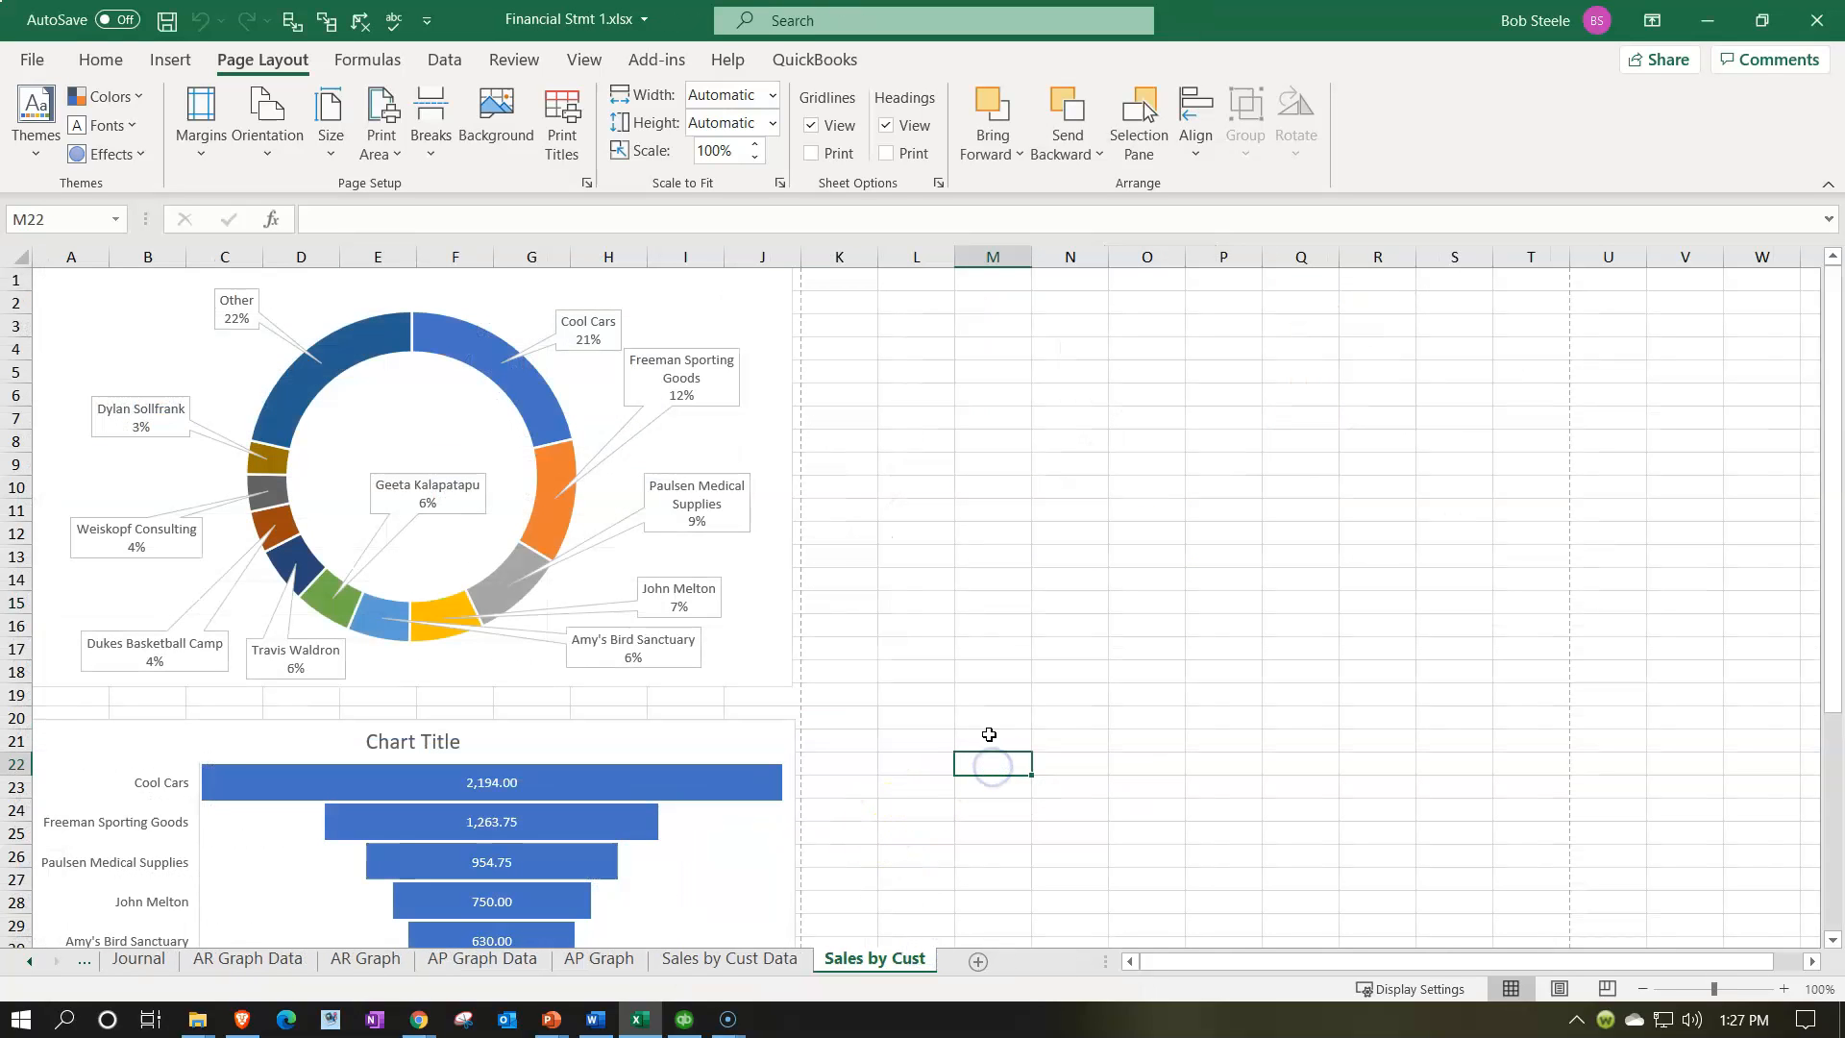